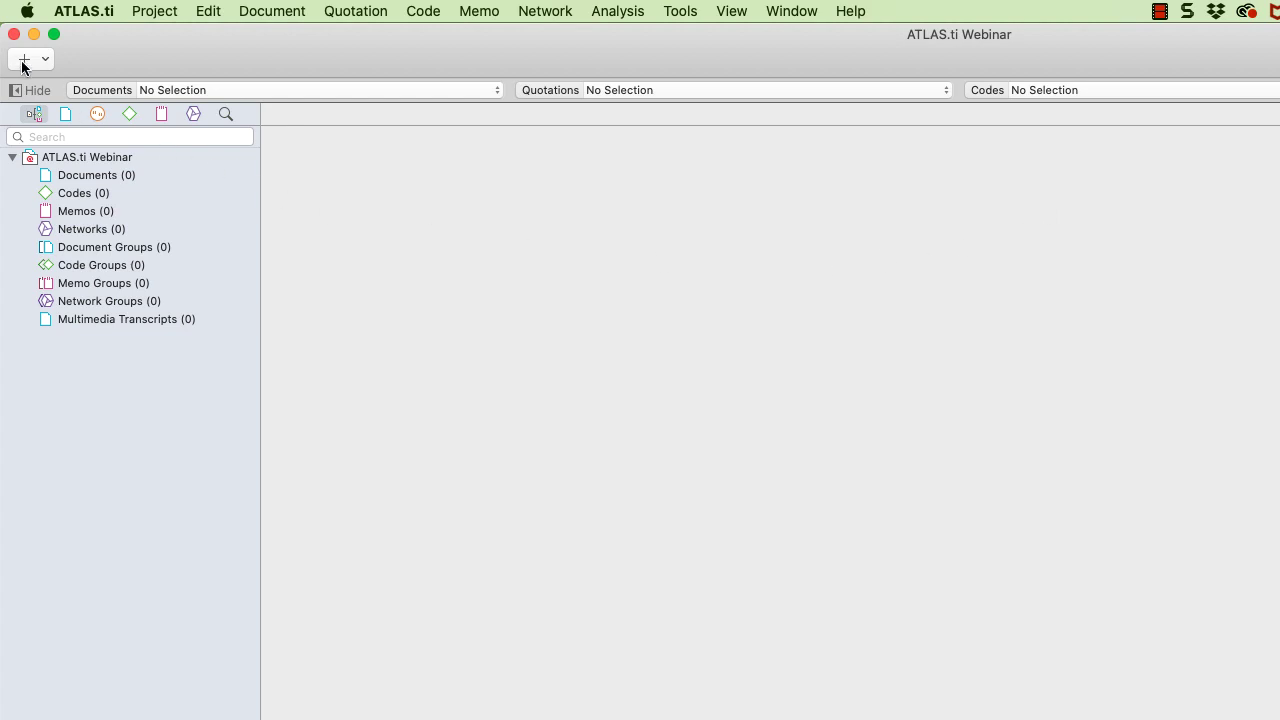
Import the project documents from the Documents ATLAS.ti Mac Beginners folder, from Brazil universal care.mp4 through Raw chocolate is better for health.mp3.
click(268, 14)
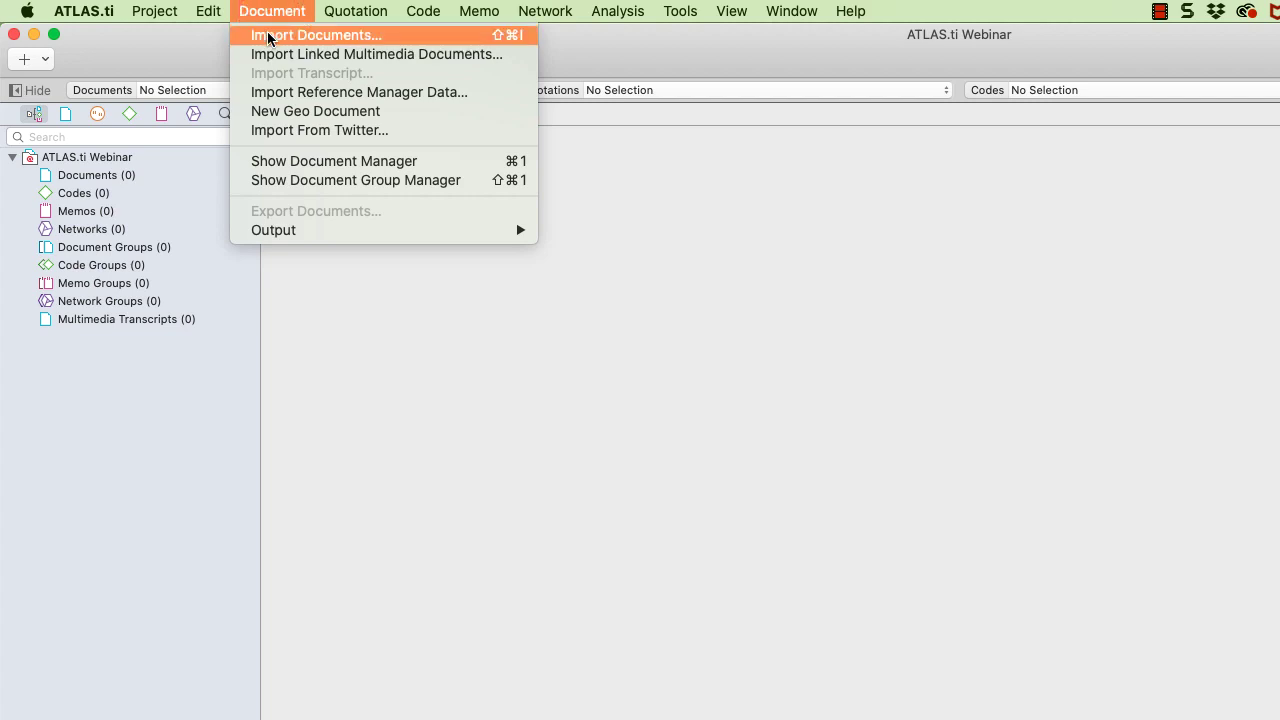
click(45, 61)
click(46, 62)
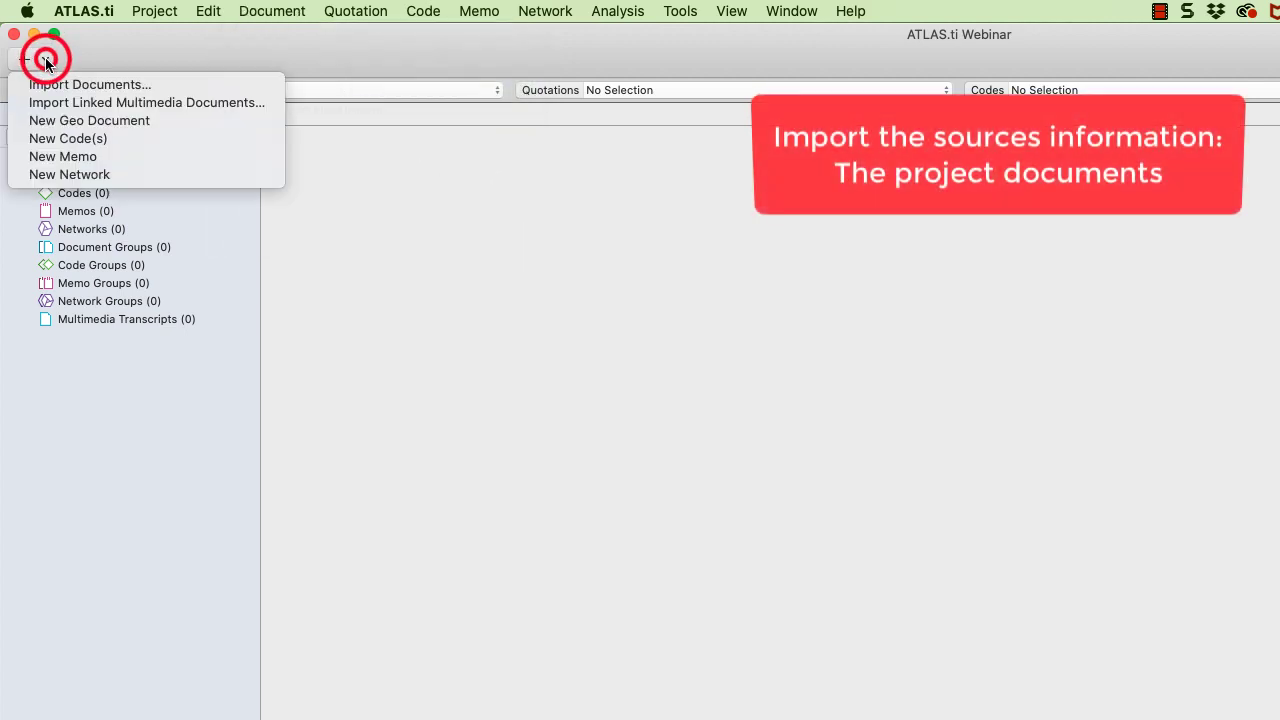
click(55, 82)
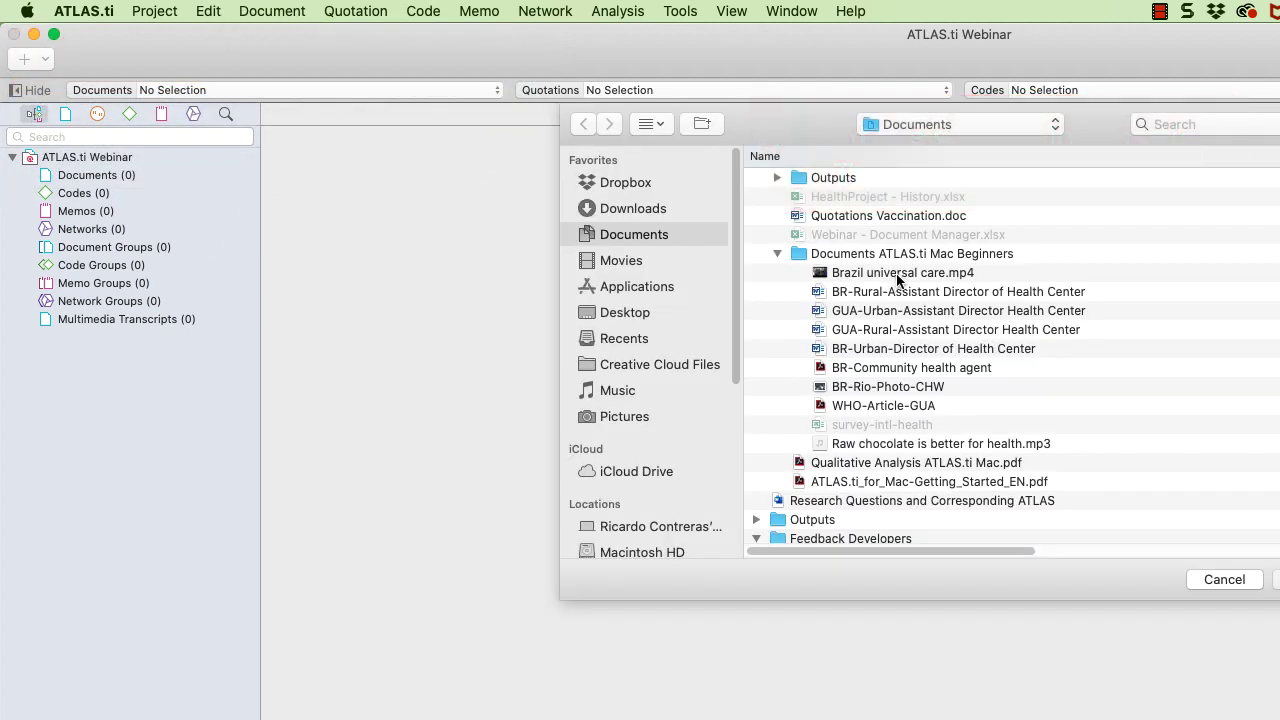
click(897, 275)
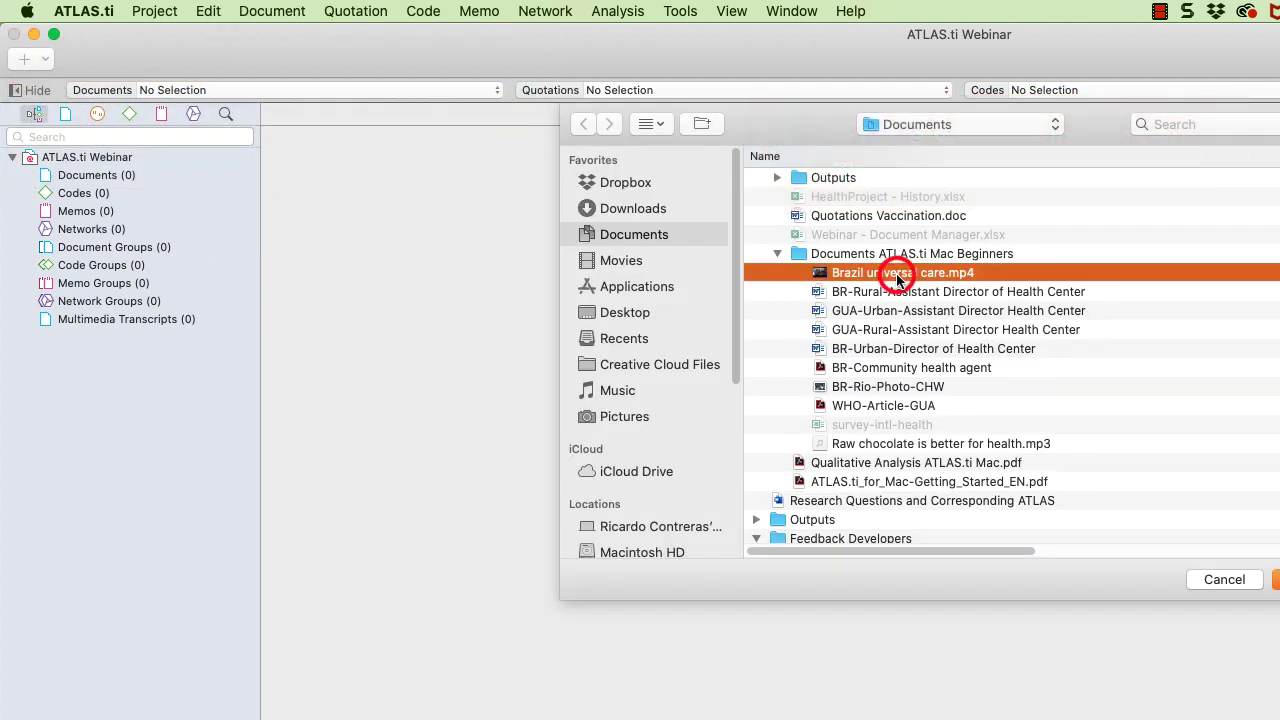
shift+click(897, 446)
key(Return)
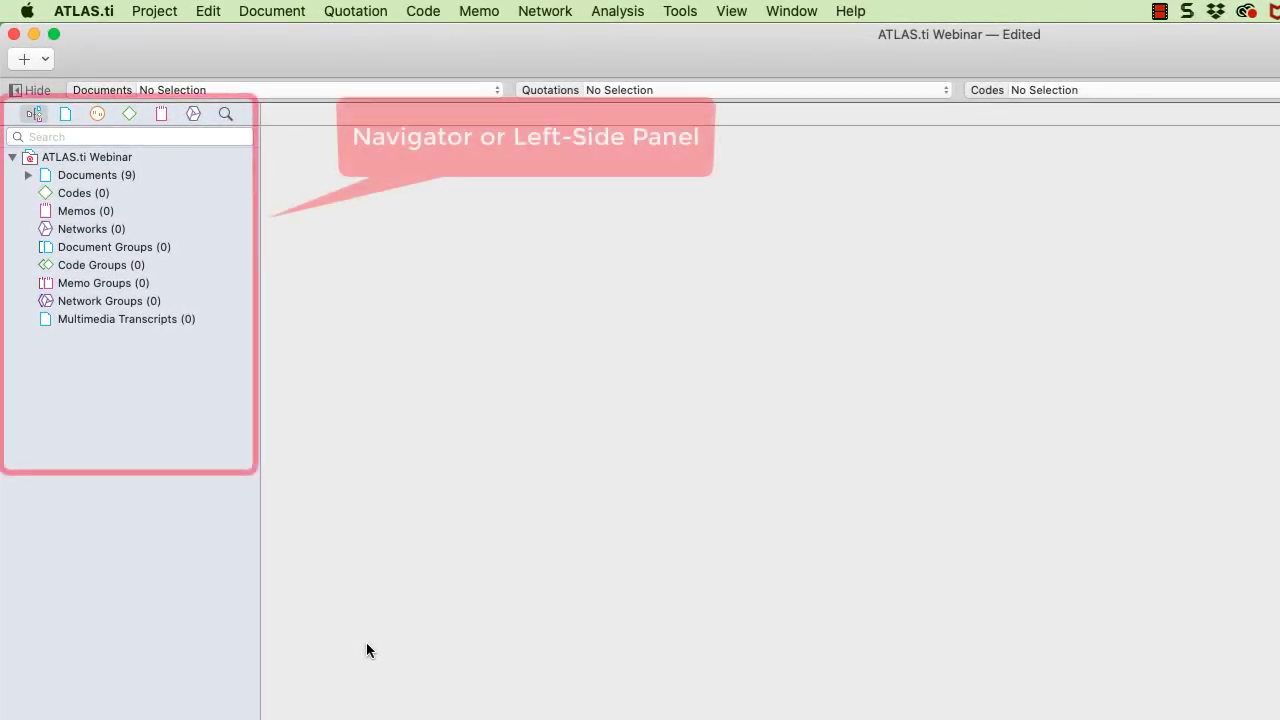
Expand the project's document list and open the Brazil video, BR-Rural and GUA-Urban interviews, community health agent PDF, Rio photo and raw chocolate audio.
click(27, 176)
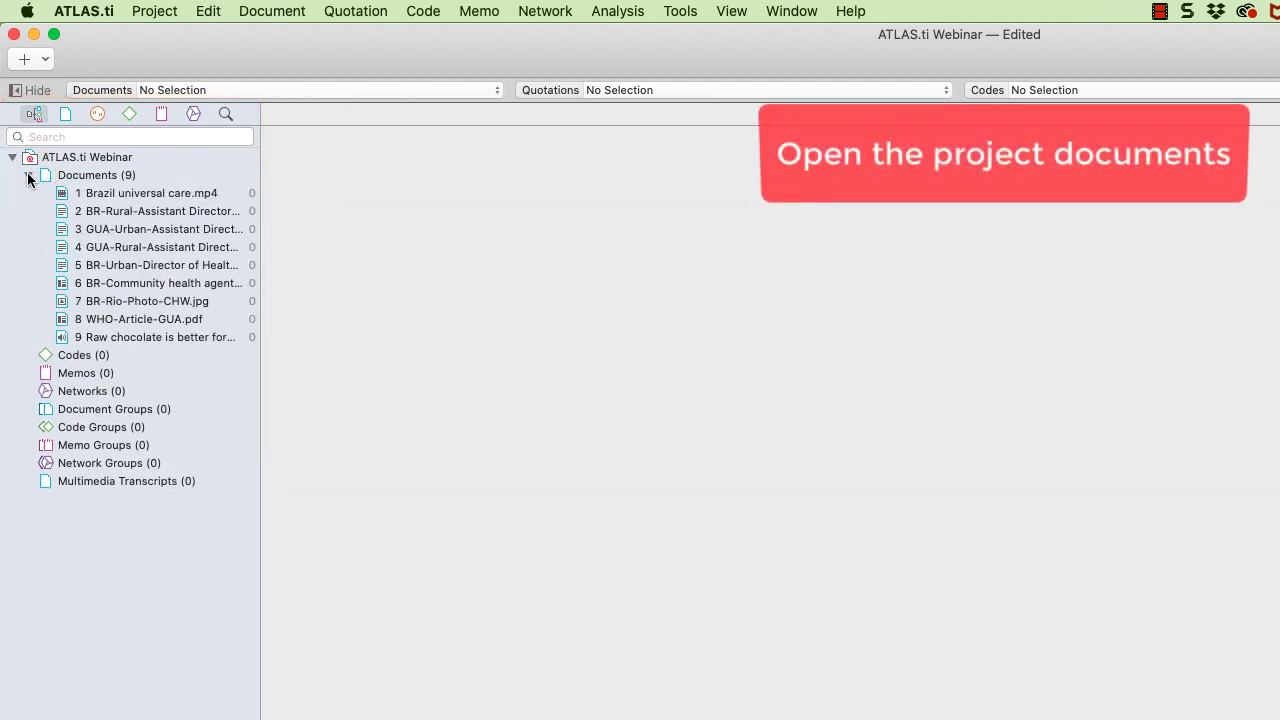
double_click(114, 193)
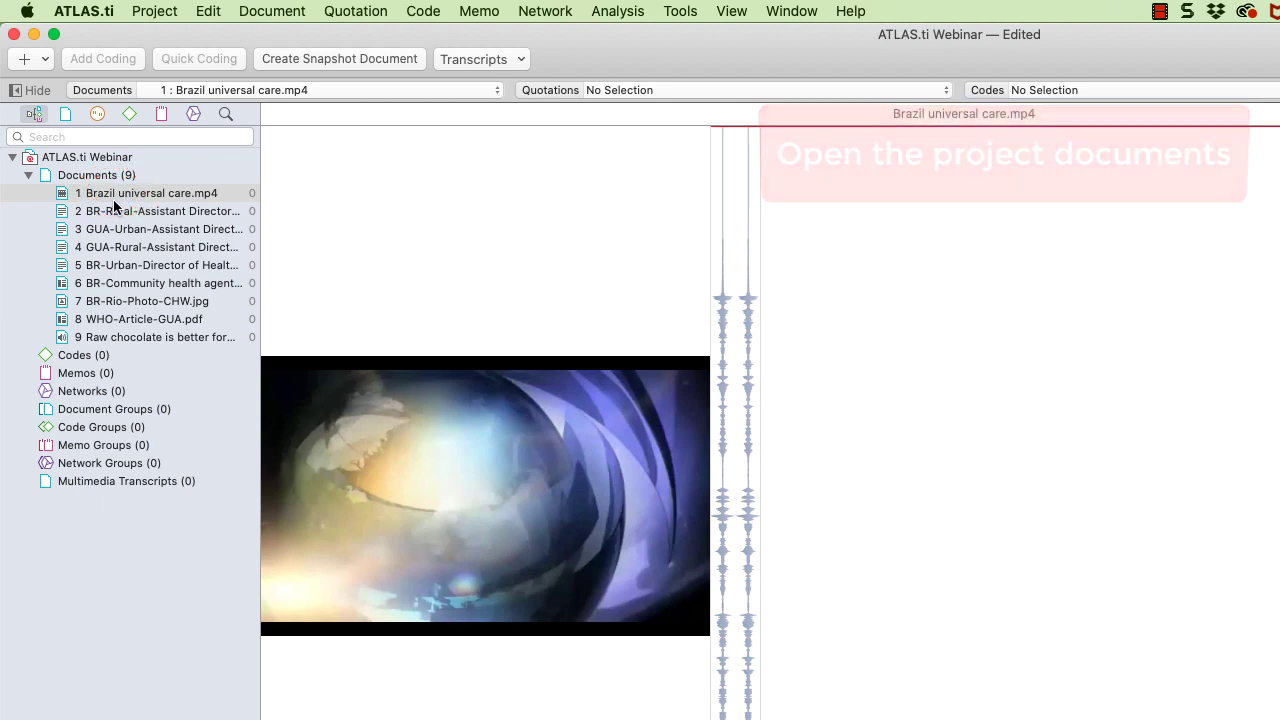
double_click(112, 212)
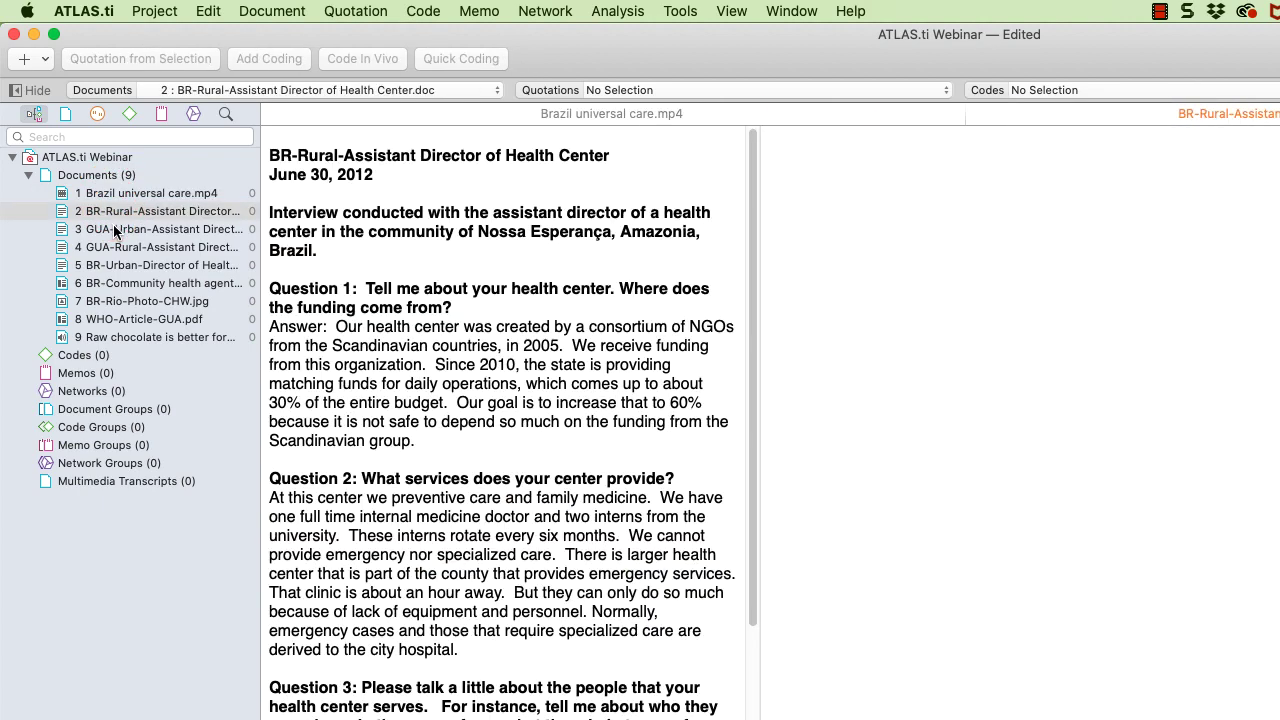
double_click(114, 230)
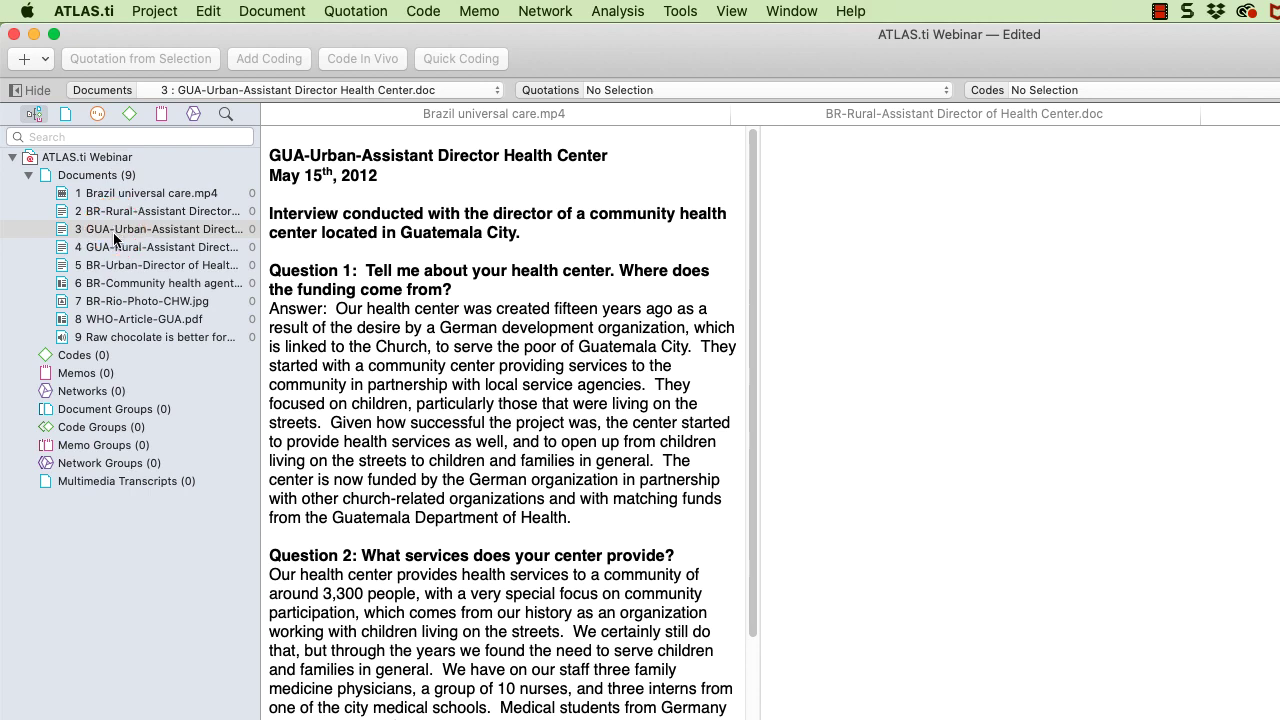
double_click(117, 284)
double_click(118, 302)
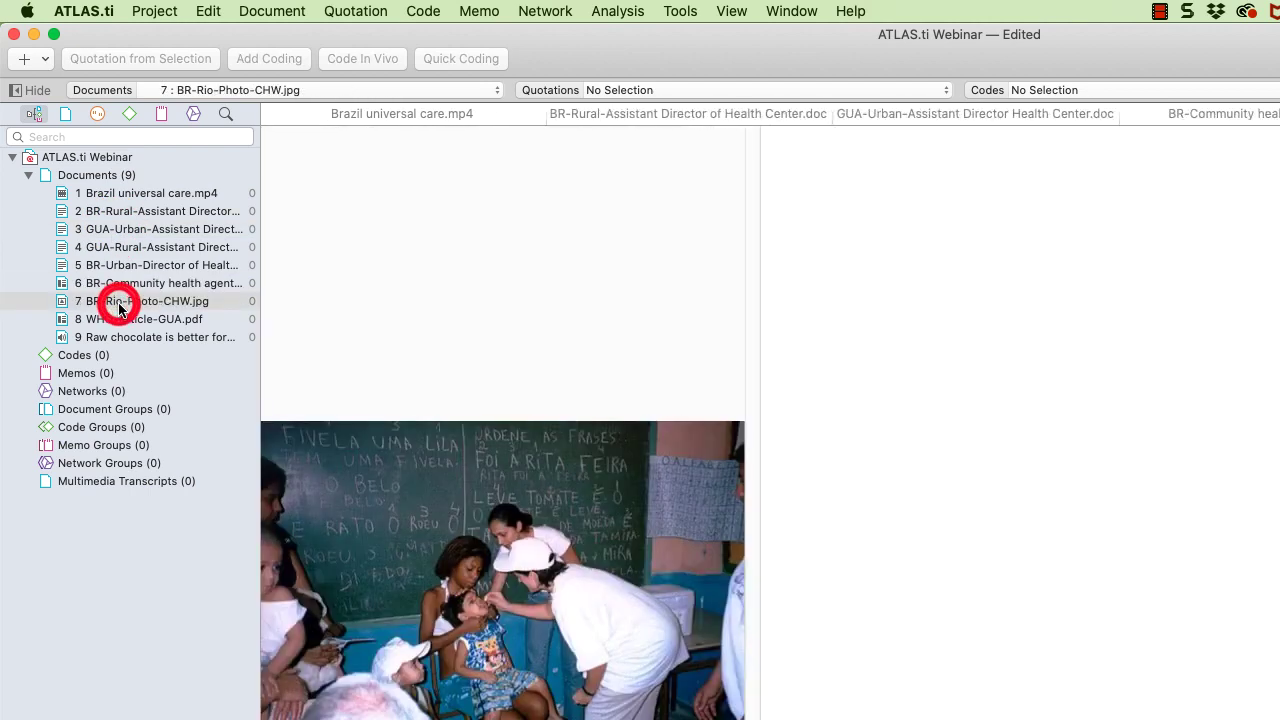
double_click(130, 338)
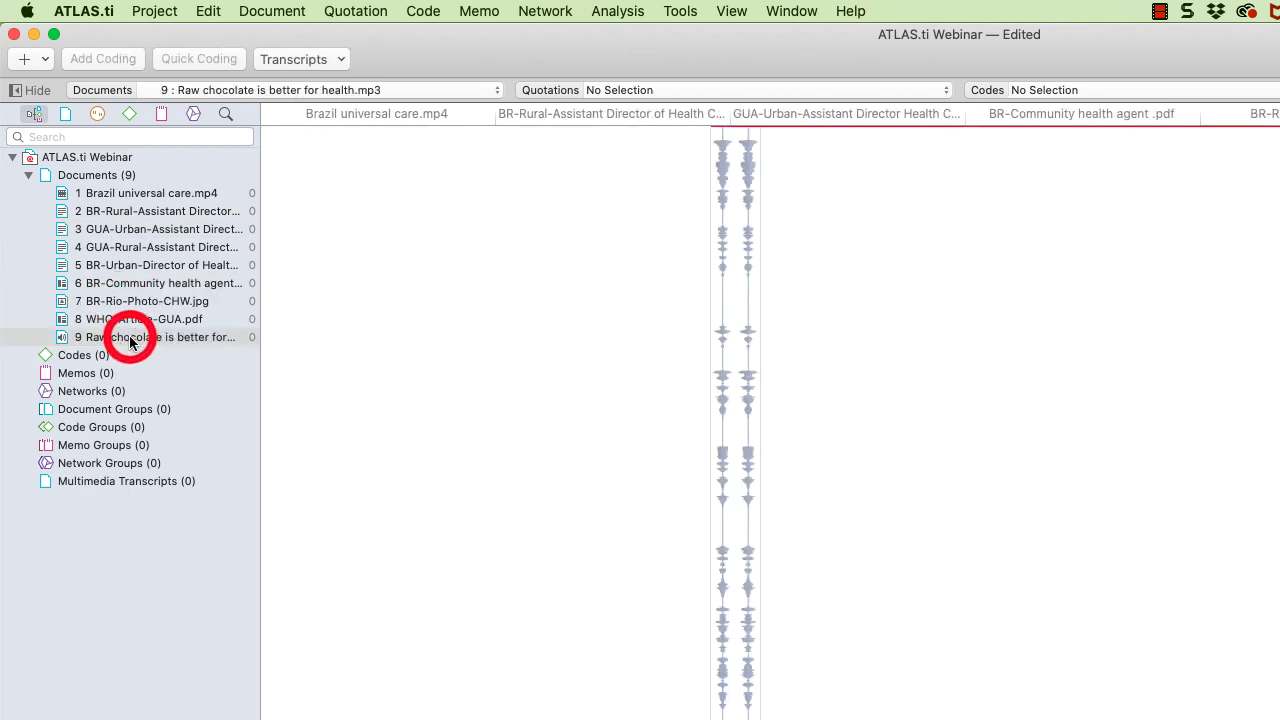
Look through the open documents, including the Brazil video, BR-Rural interview and community health agent PDF, ending on the Rio photo.
click(371, 113)
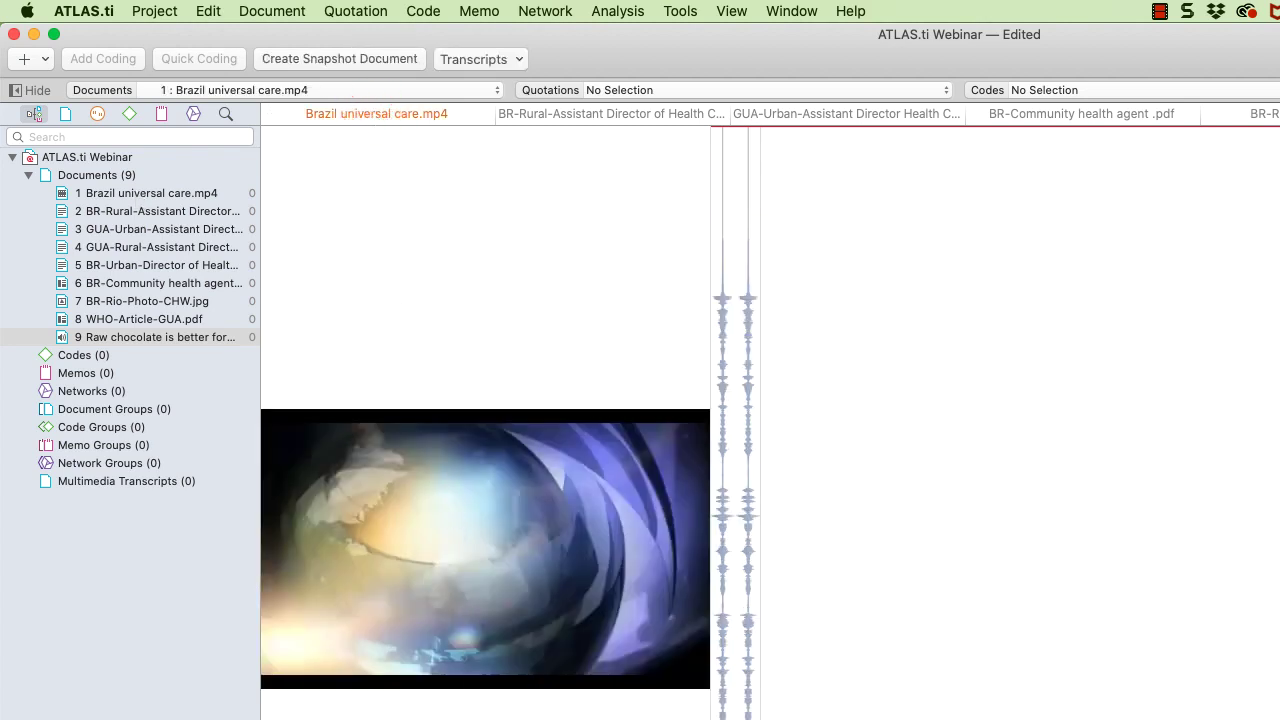
click(626, 118)
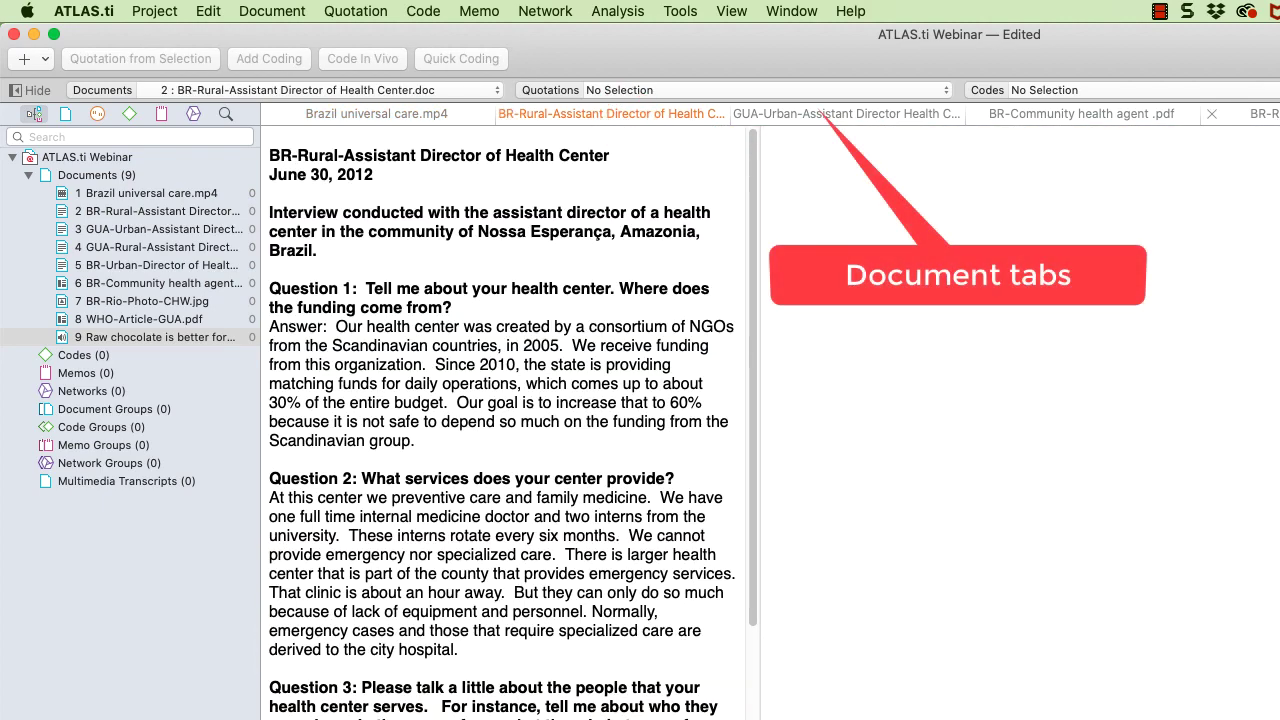
click(1120, 113)
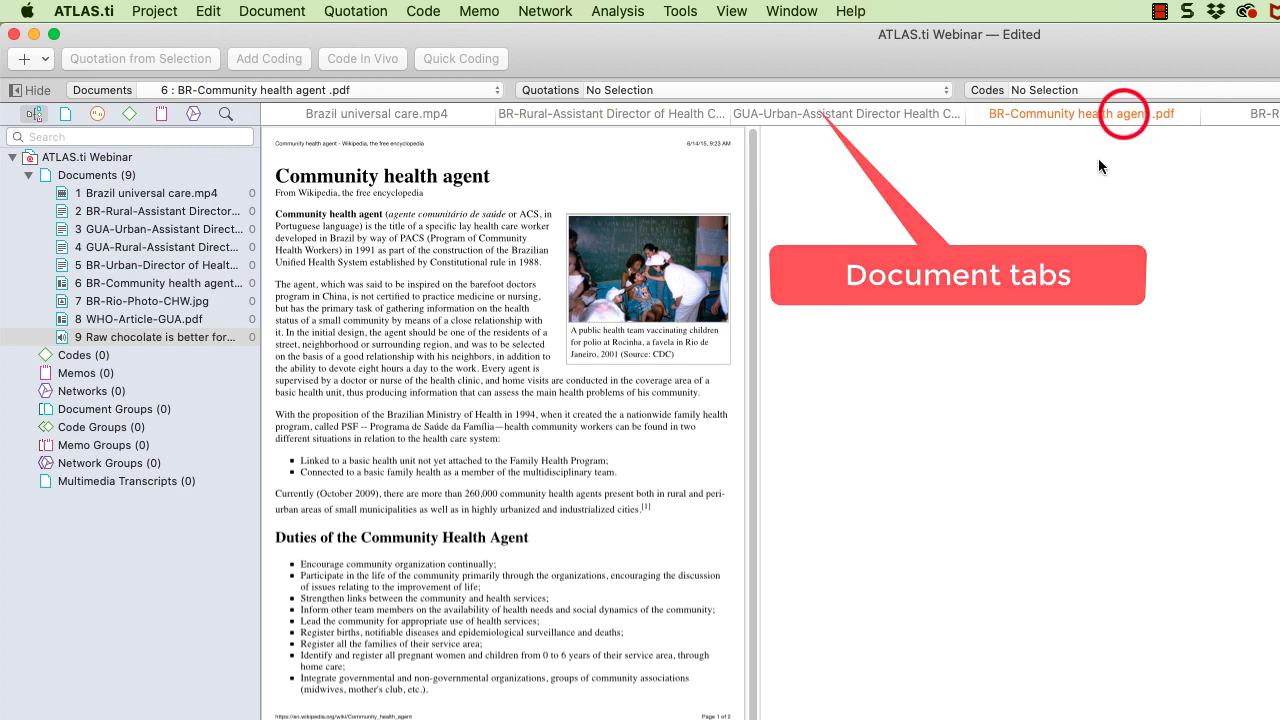
click(1262, 113)
click(1274, 113)
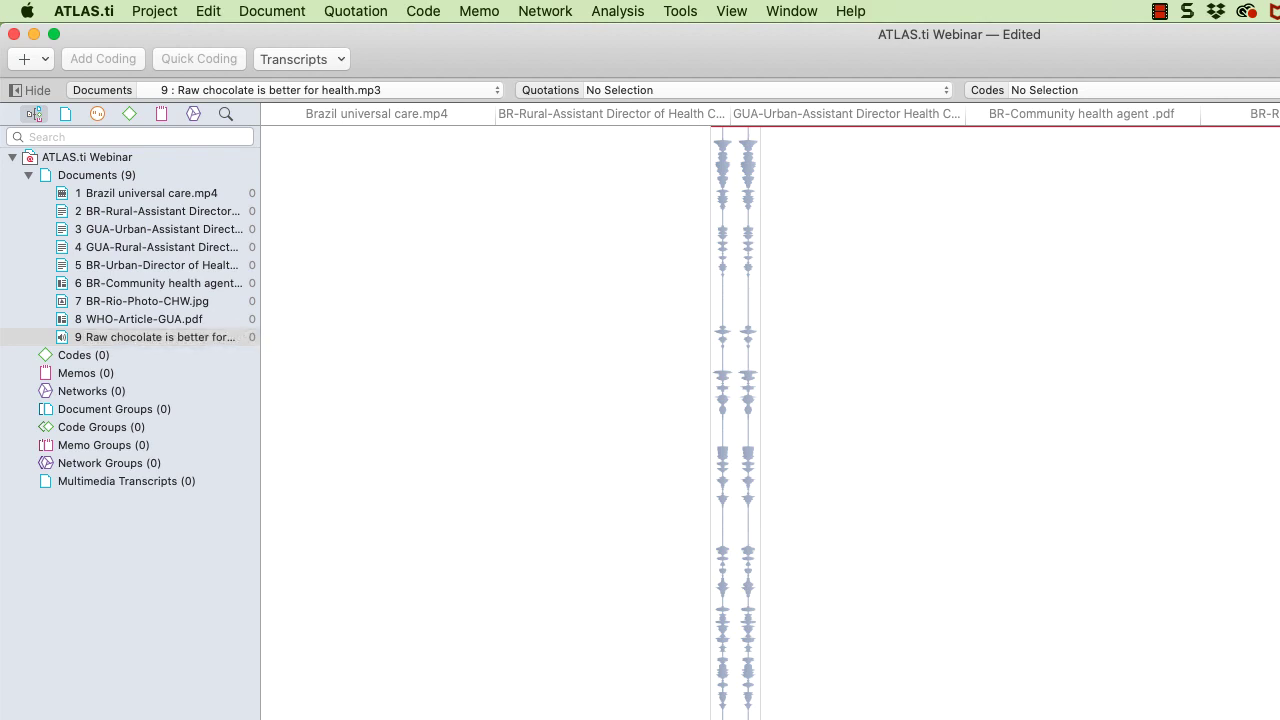
click(1250, 113)
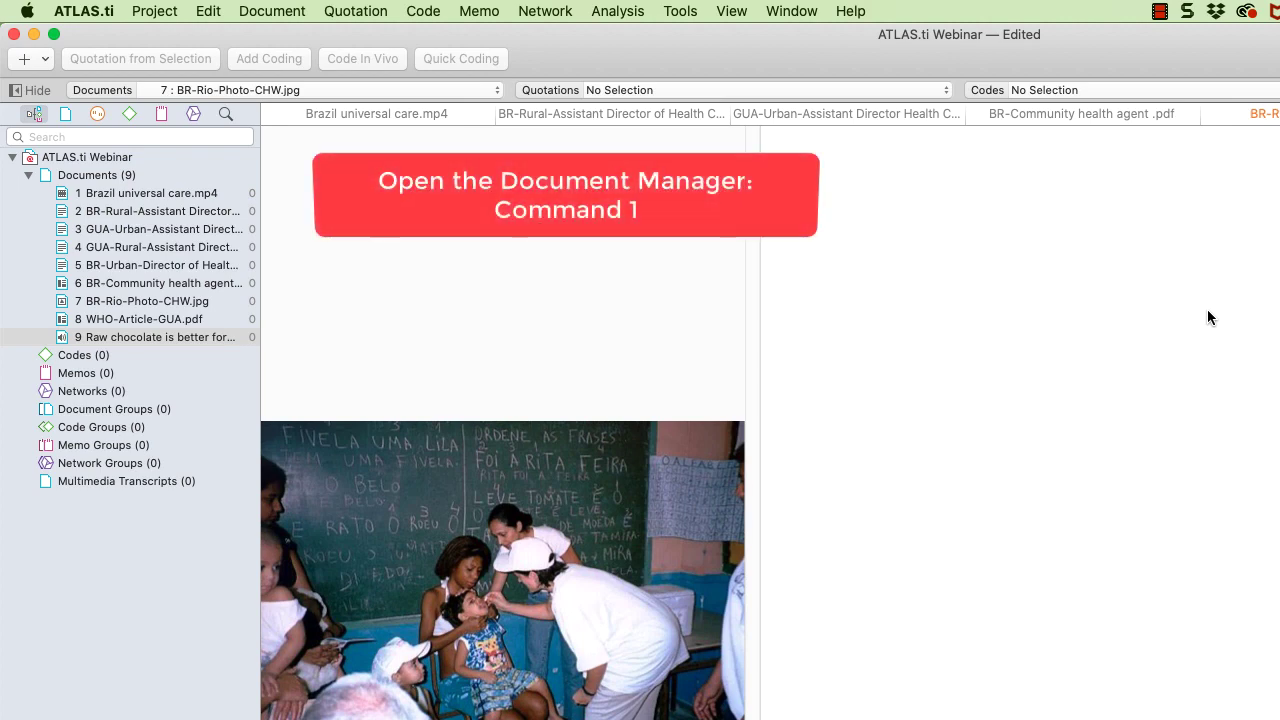
Open the Document Manager, select Brazil universal care.mp4 and enlarge the preview area below the document list.
key(super+1)
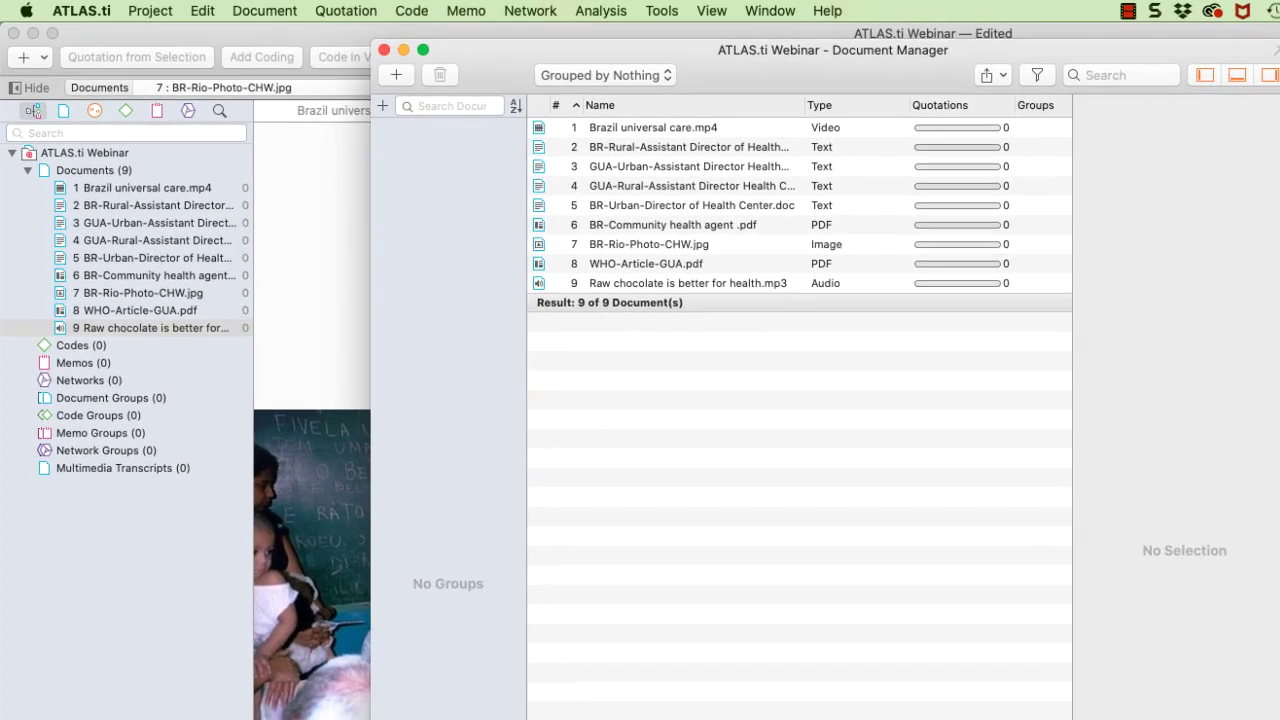
click(696, 127)
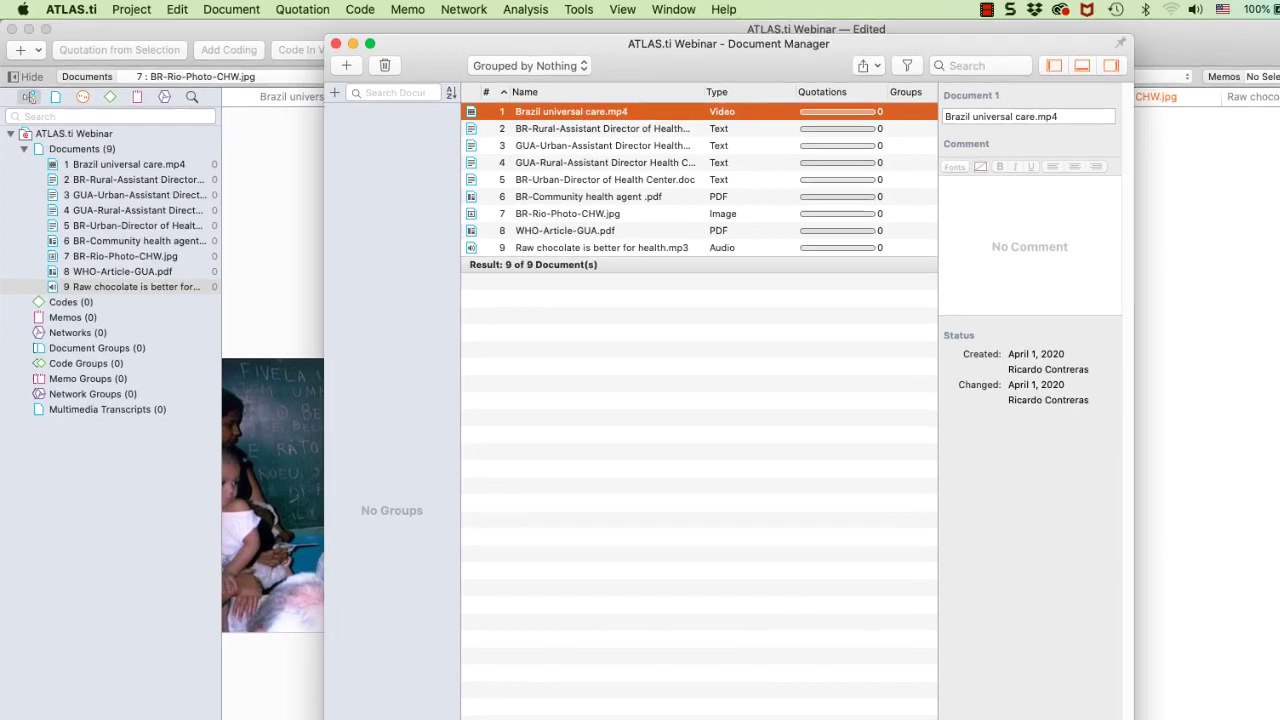
drag(611, 716, 611, 511)
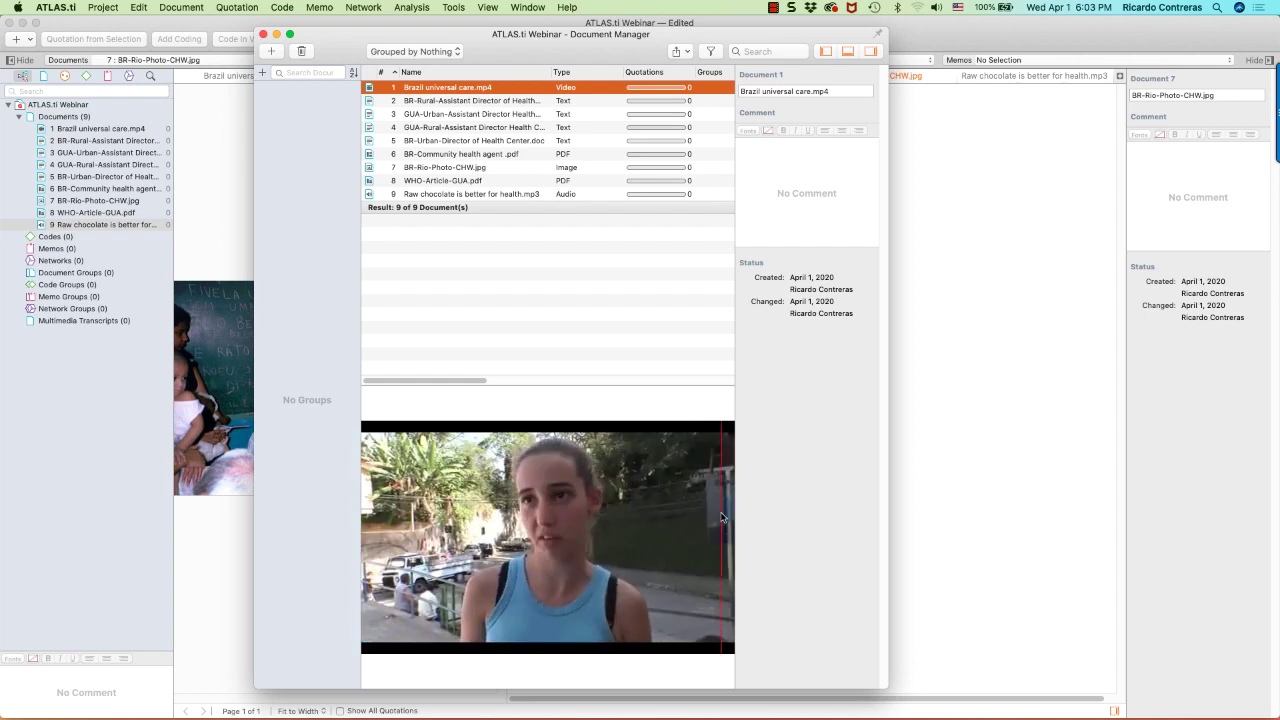
Rename the Brazil universal care document as "Brazil universal care video.mp4".
click(838, 91)
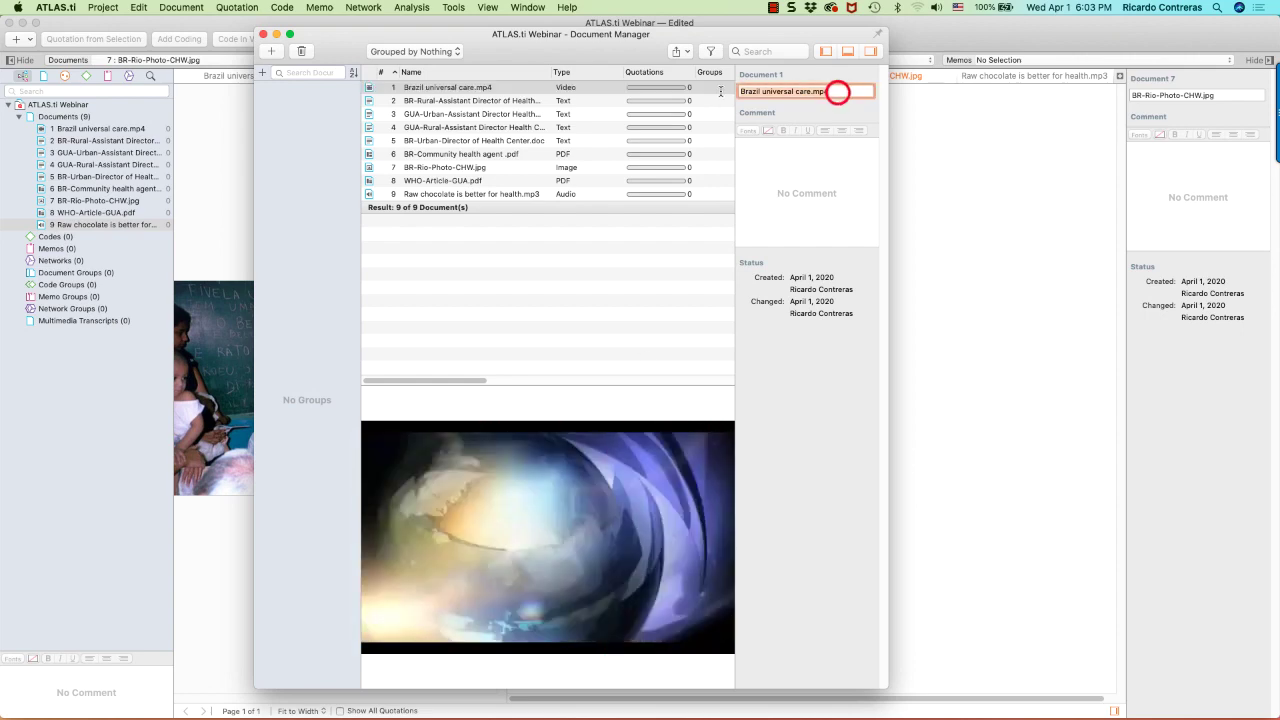
click(810, 89)
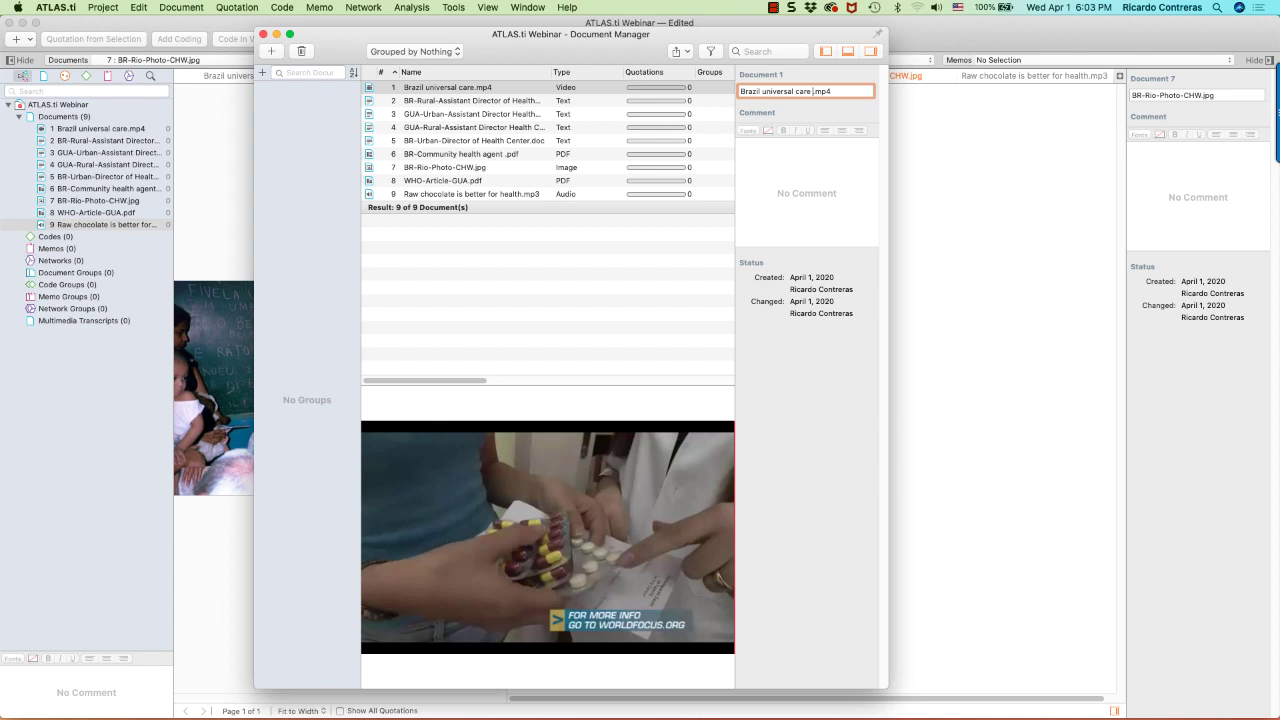
text(video)
Add the comment "Video recorded in a health center in RJ...." to the Brazil video document and select its text.
click(778, 156)
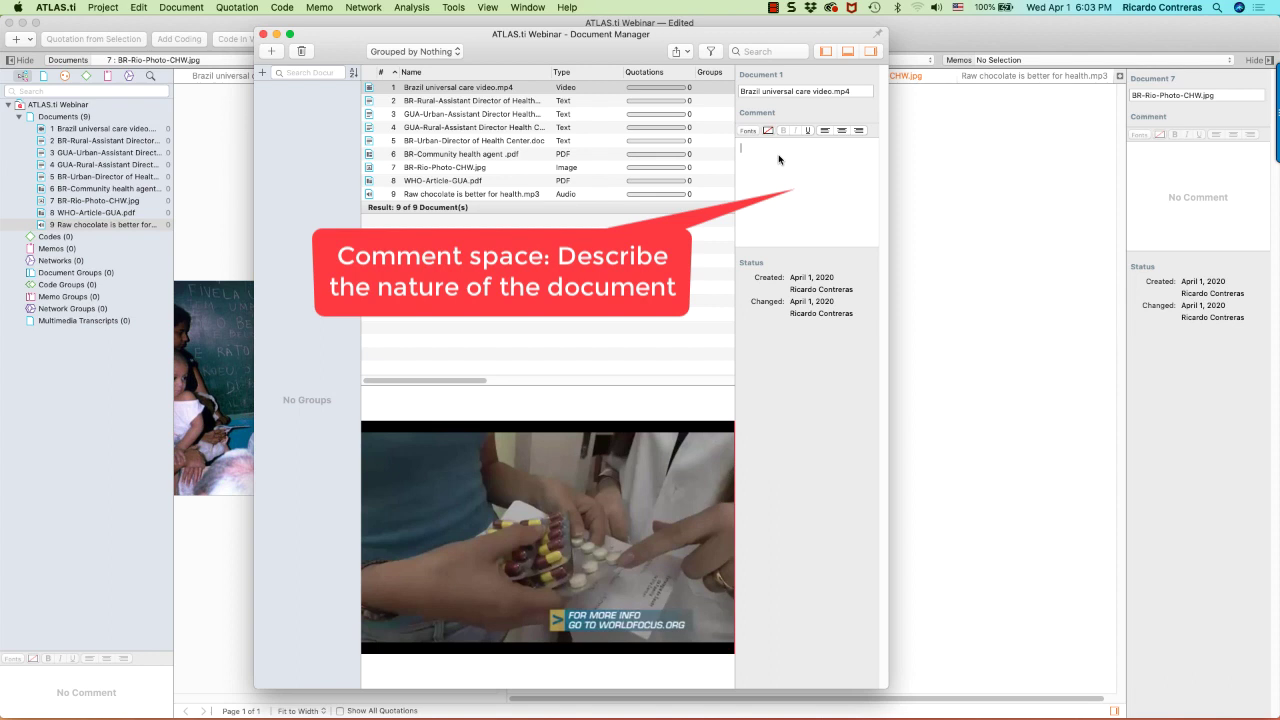
text(Vic)
text(eo recorded in a health )
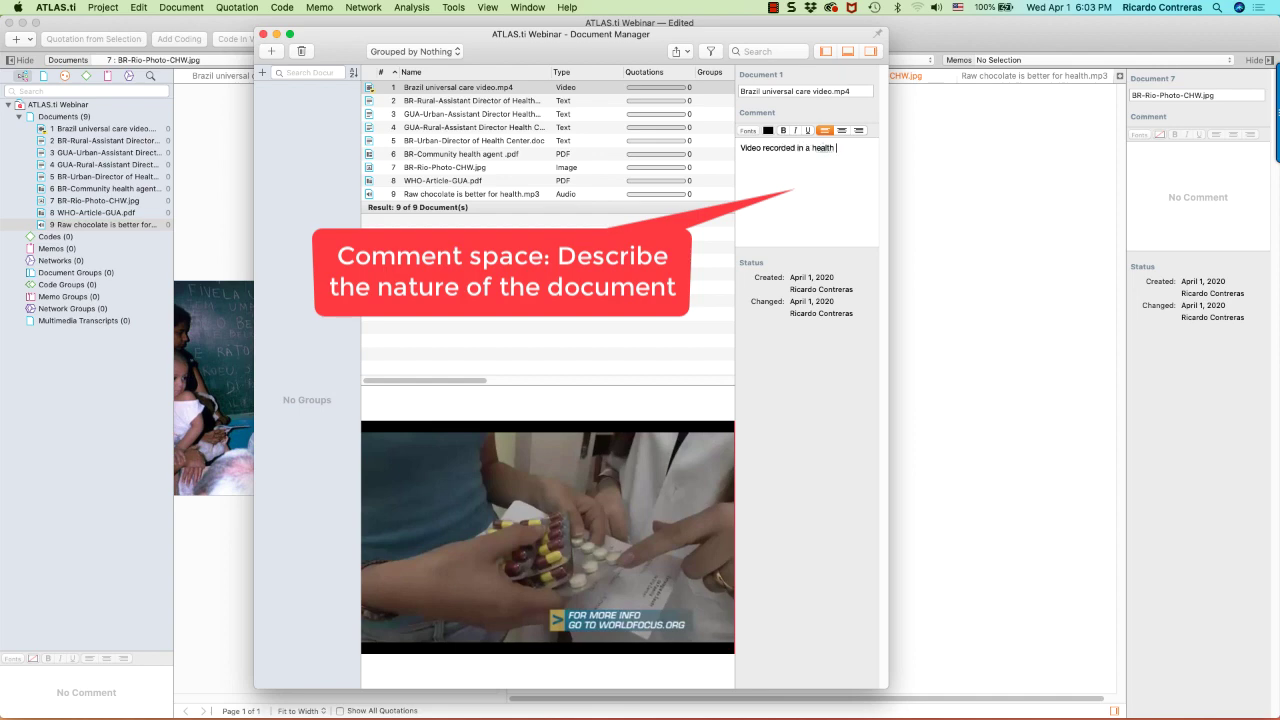
text(center in Ru)
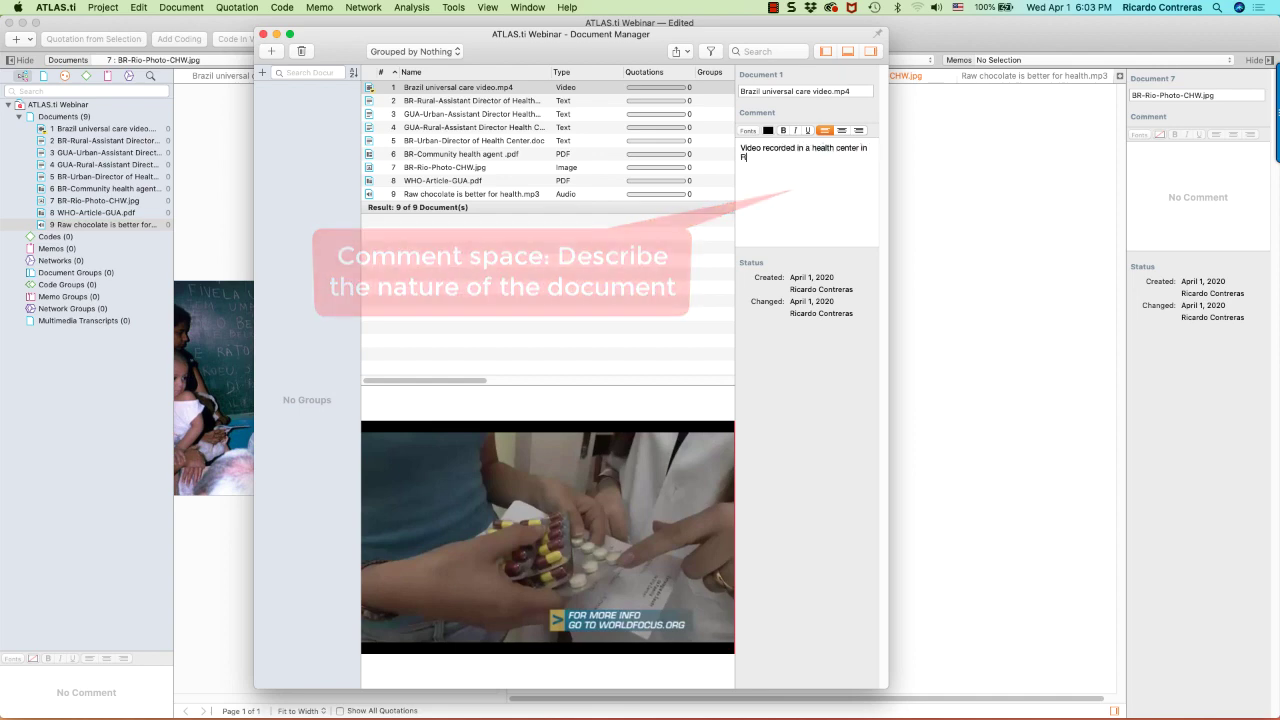
text(....)
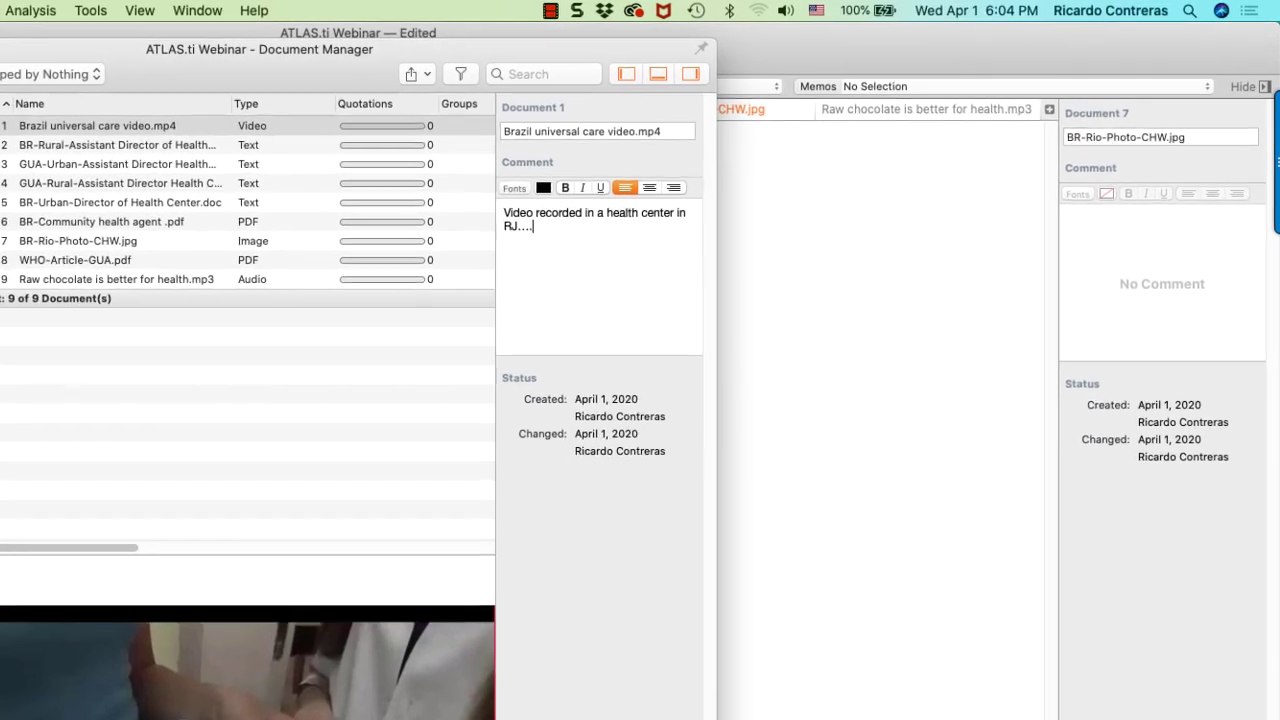
triple_click(550, 228)
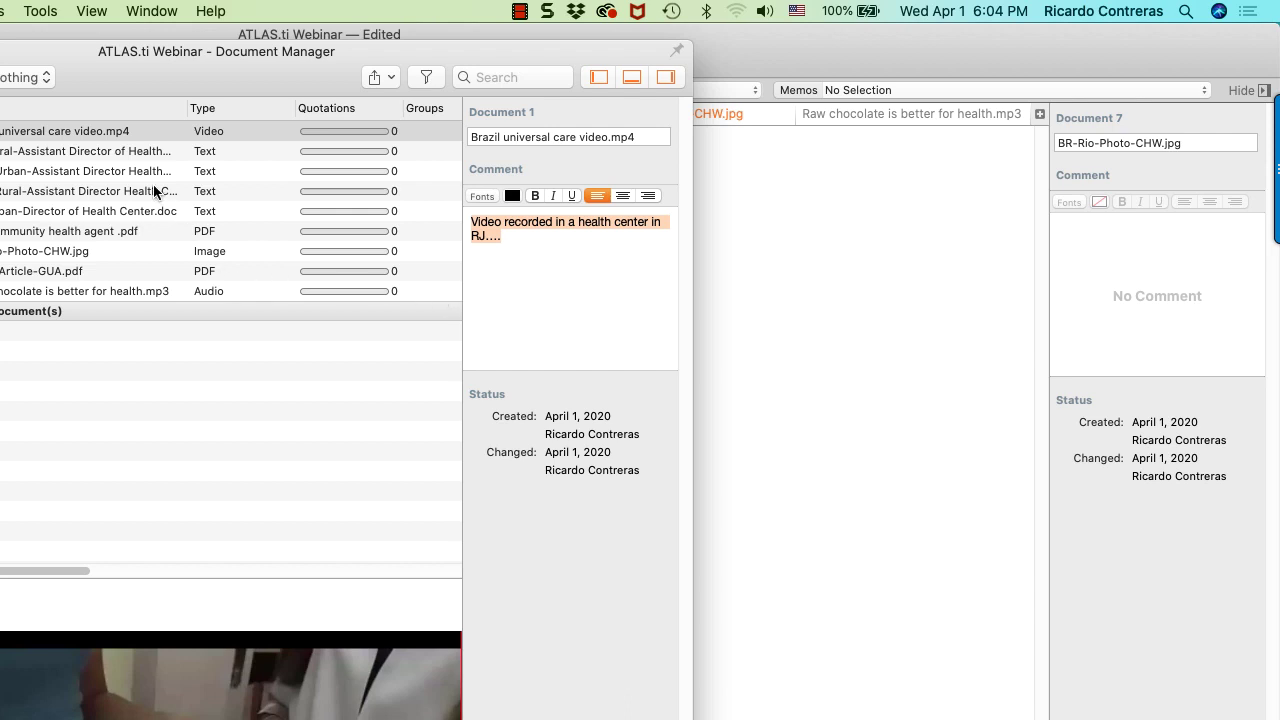
Add the comment "Interview conducted on June 30th 2012...." to the BR-Rural-Assistant Director of Health Center document.
click(142, 152)
click(142, 152)
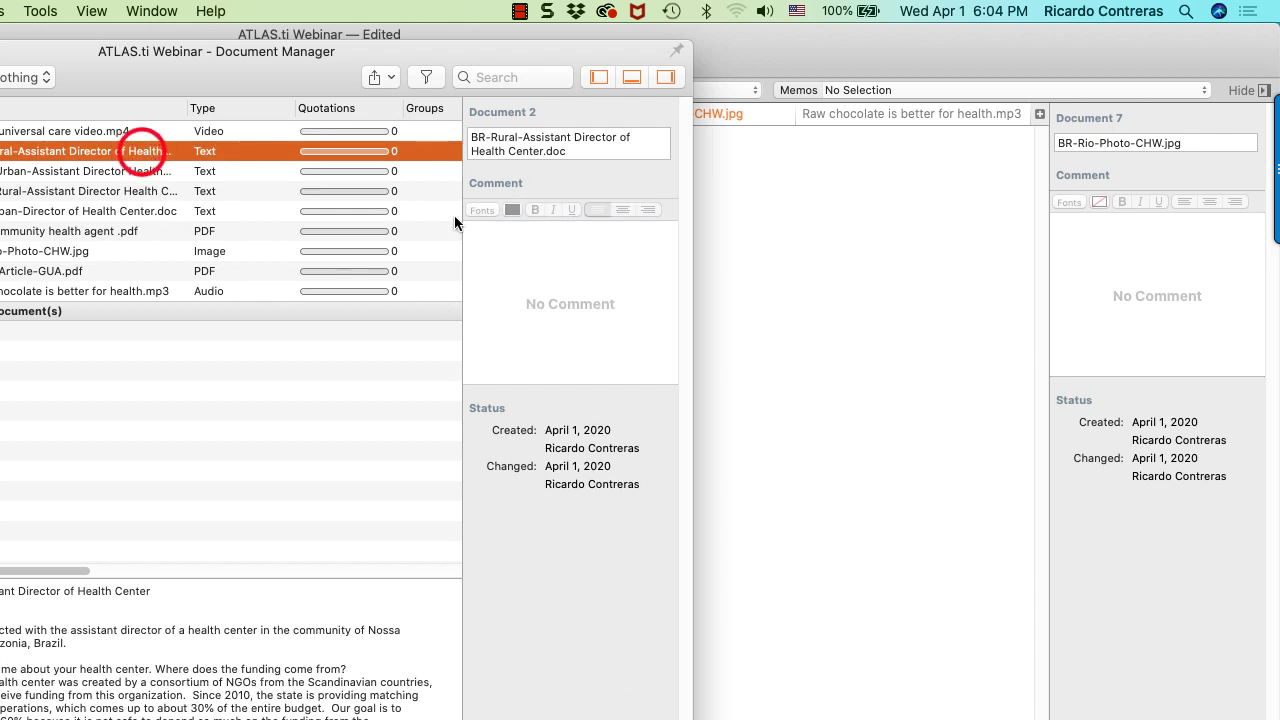
click(506, 248)
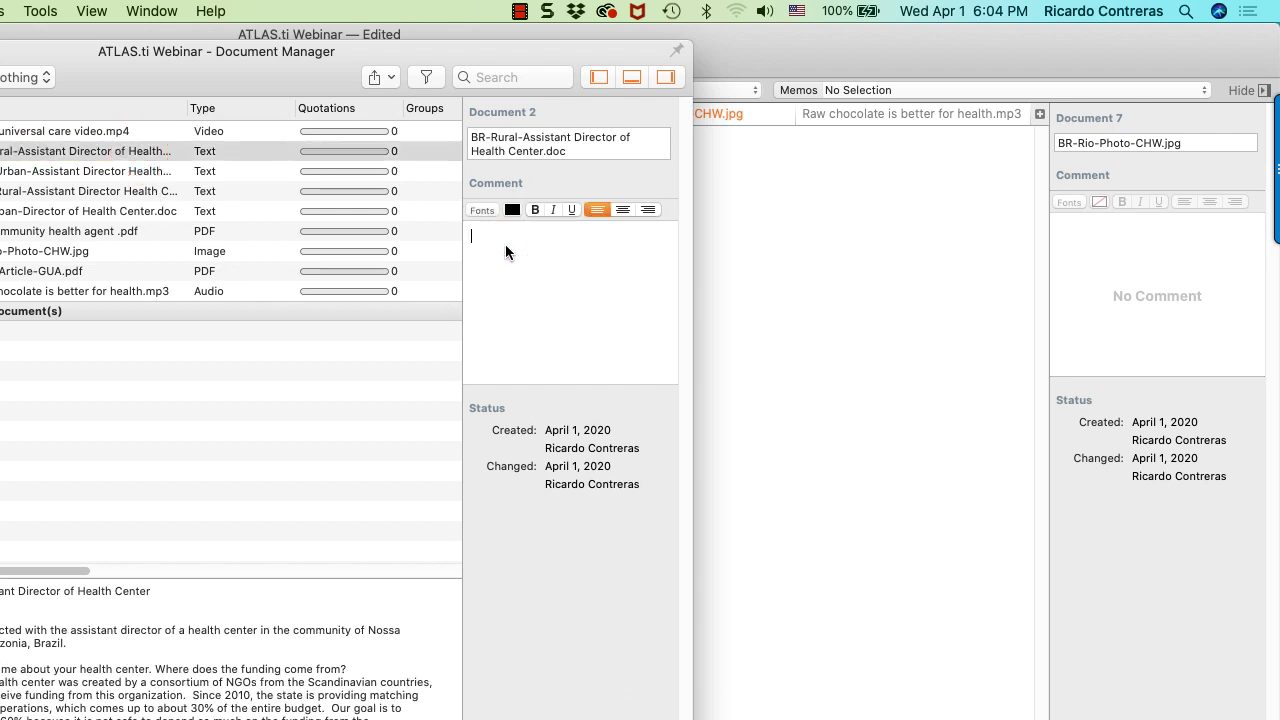
text(Interview conducted )
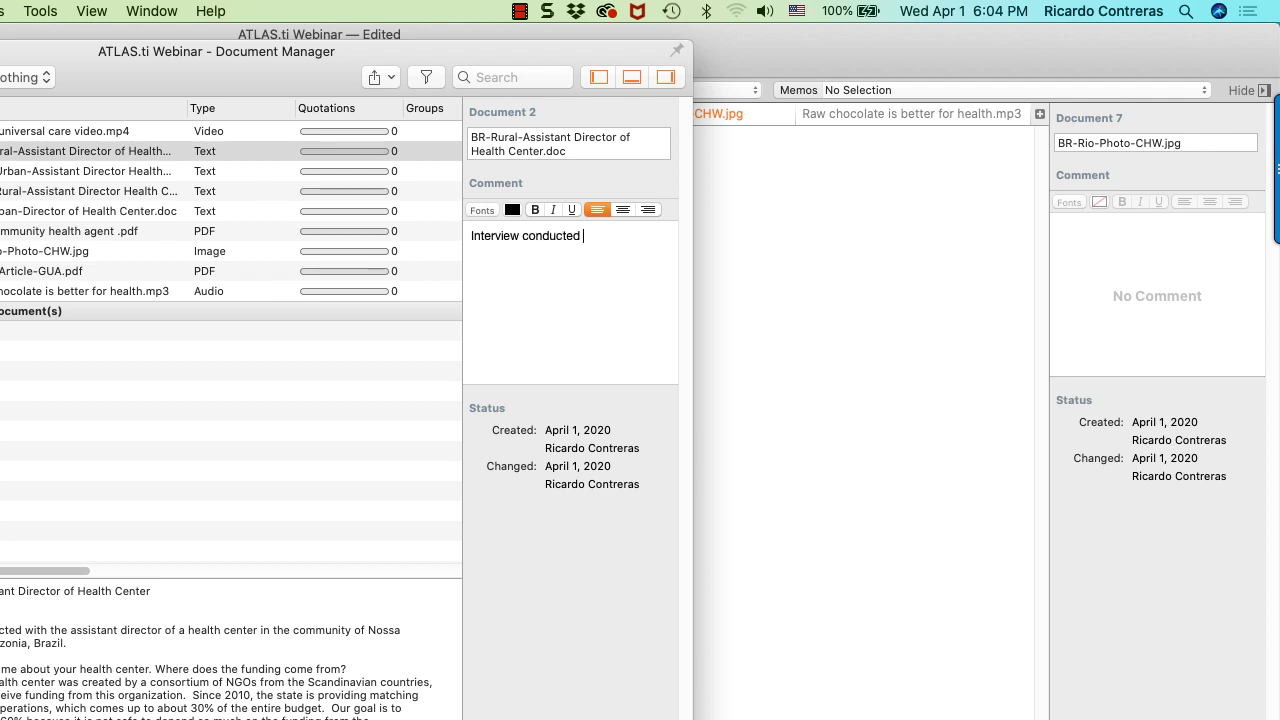
text(on June 30th 2012..)
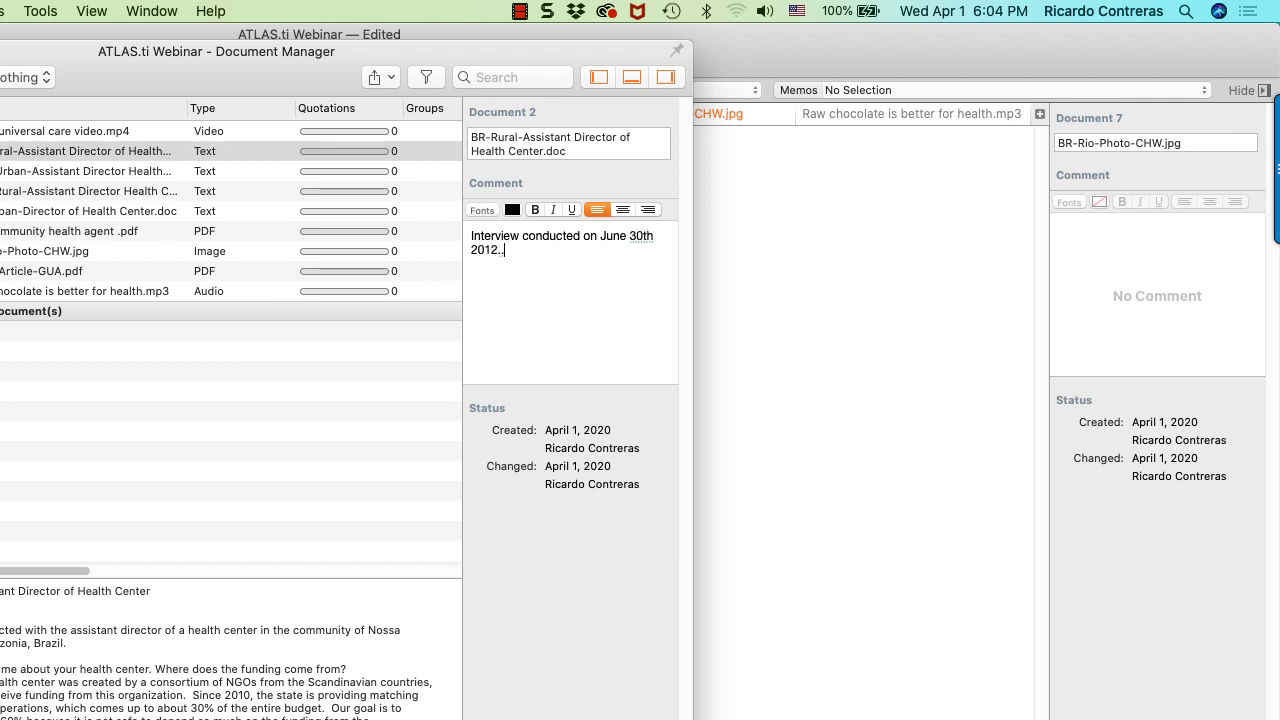
text(..)
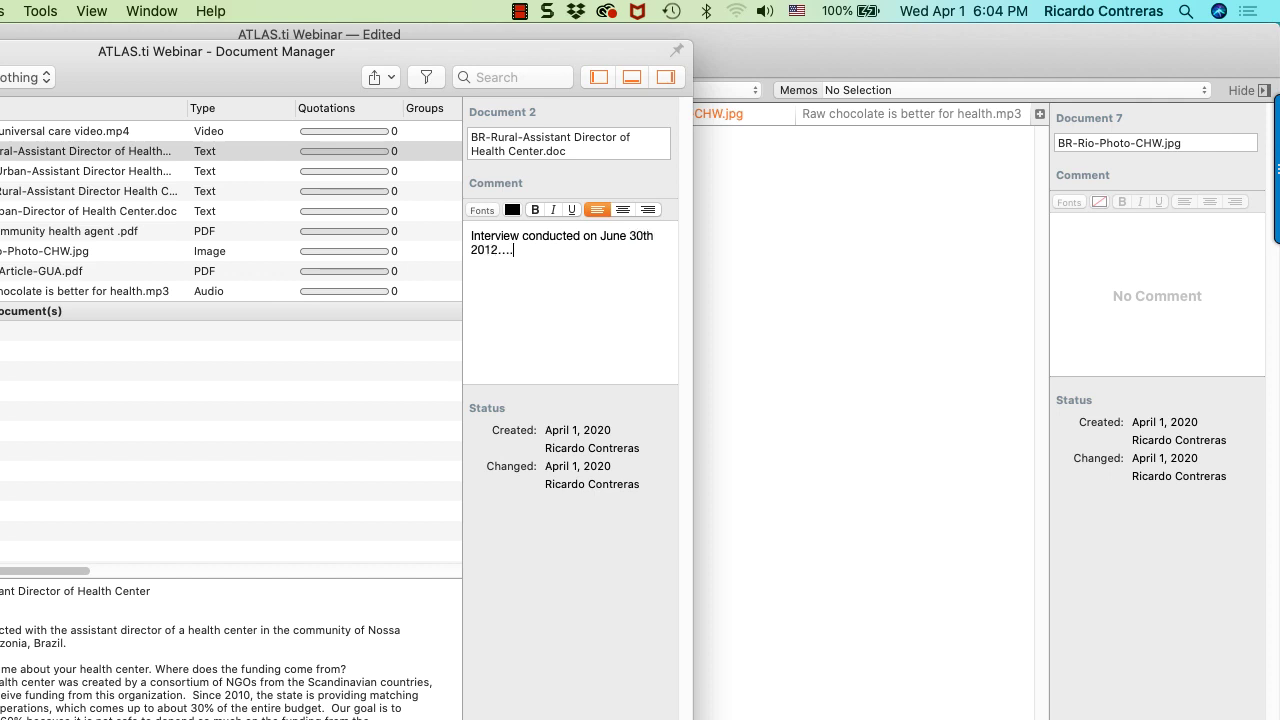
Add the comment "Interview conducted in Guatemala City..." to the GUA-Urban-Assistant Director Health Center document.
click(162, 170)
click(190, 171)
click(519, 250)
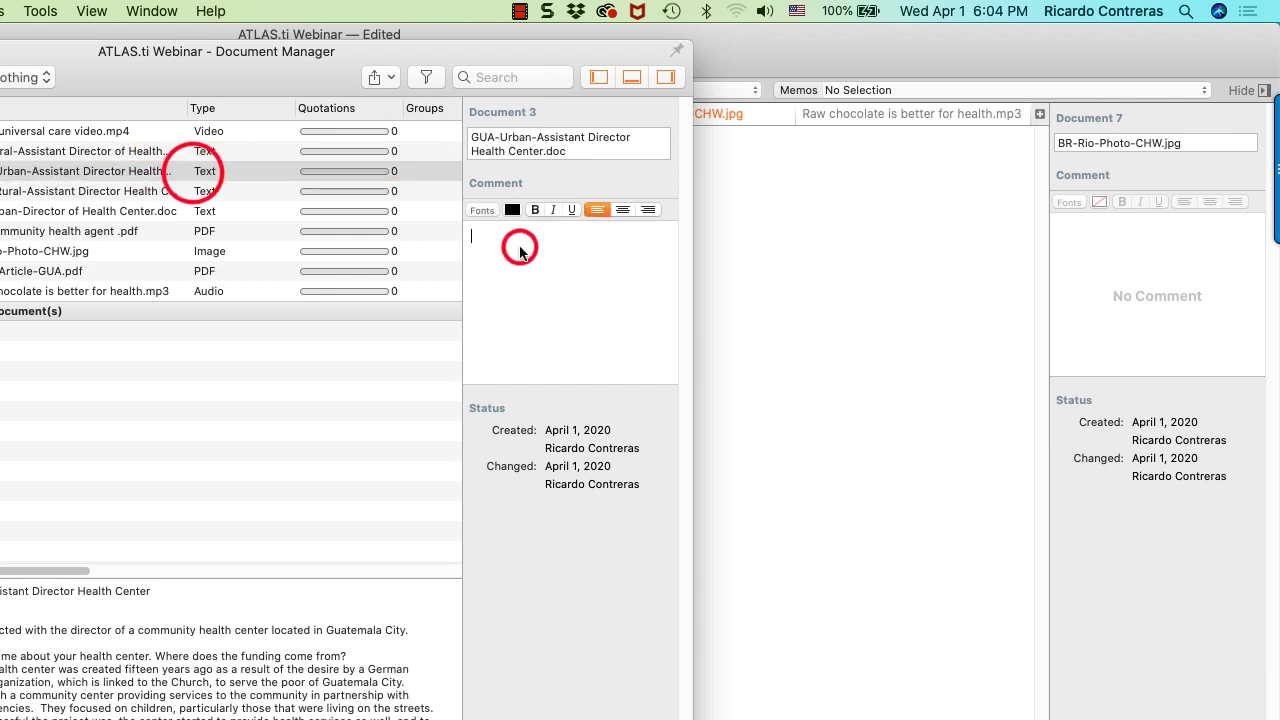
text(Interview)
text(conducted in)
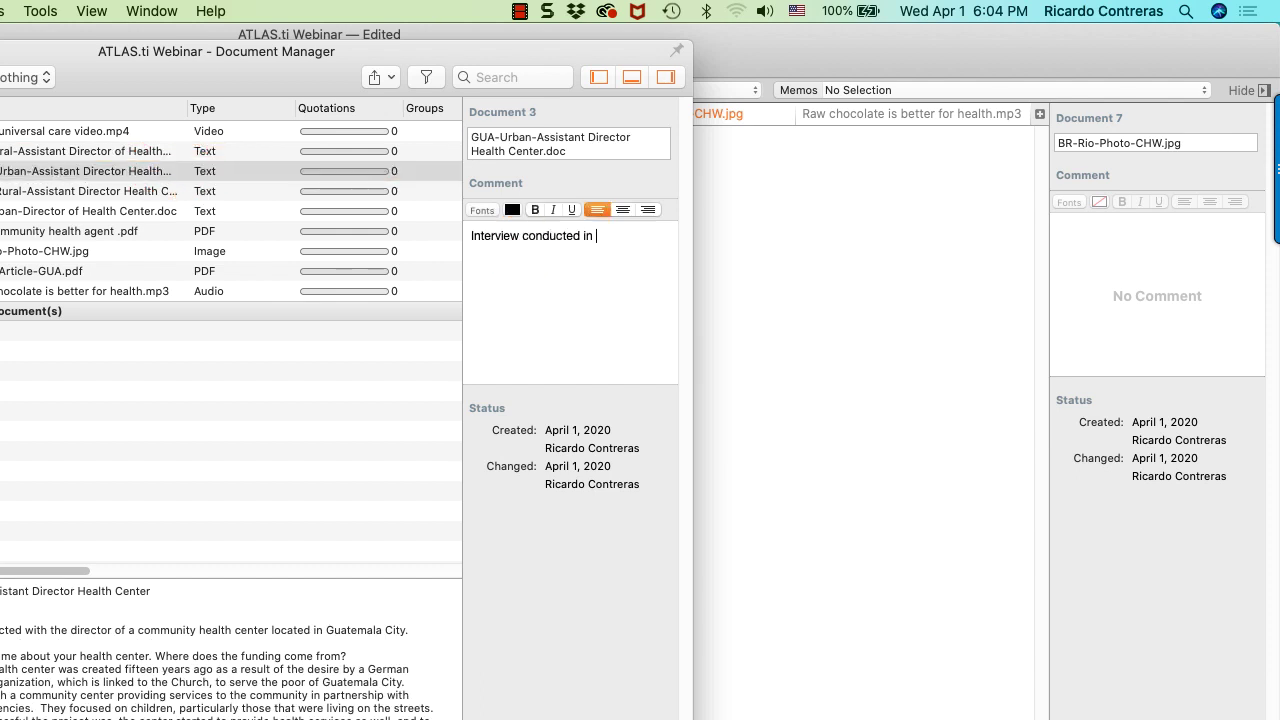
text( Guatemala City...)
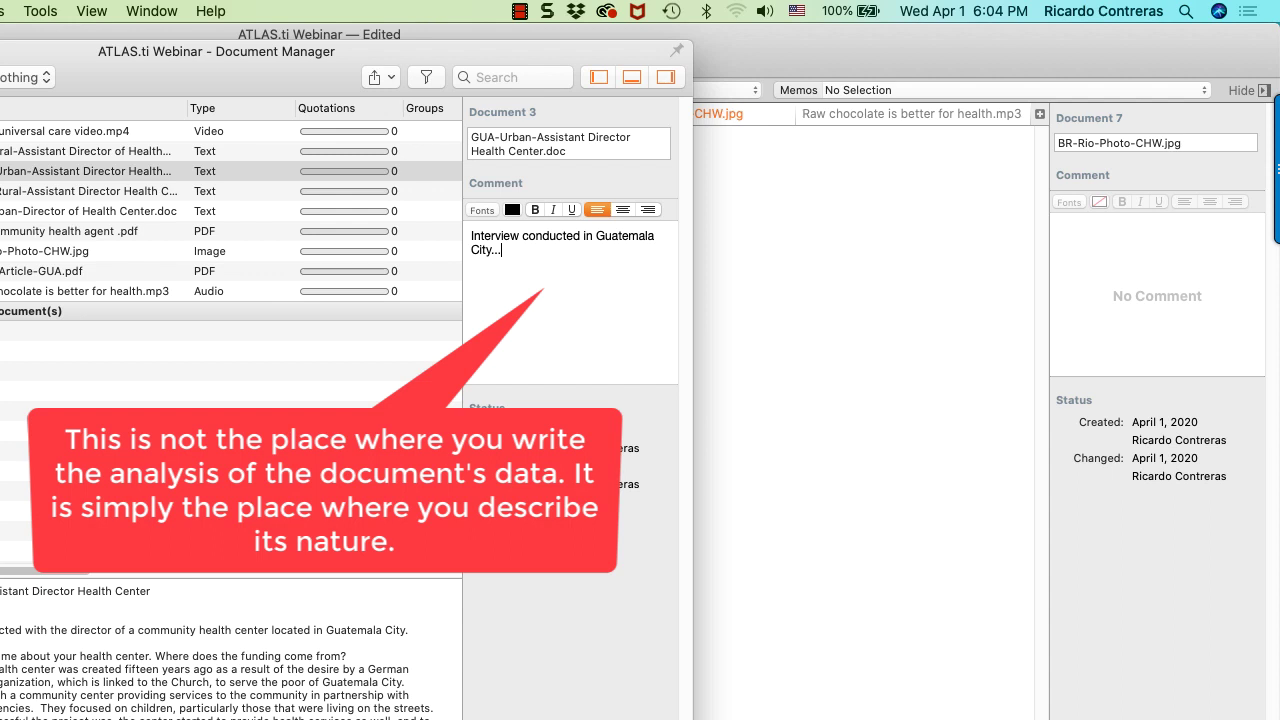
click(116, 192)
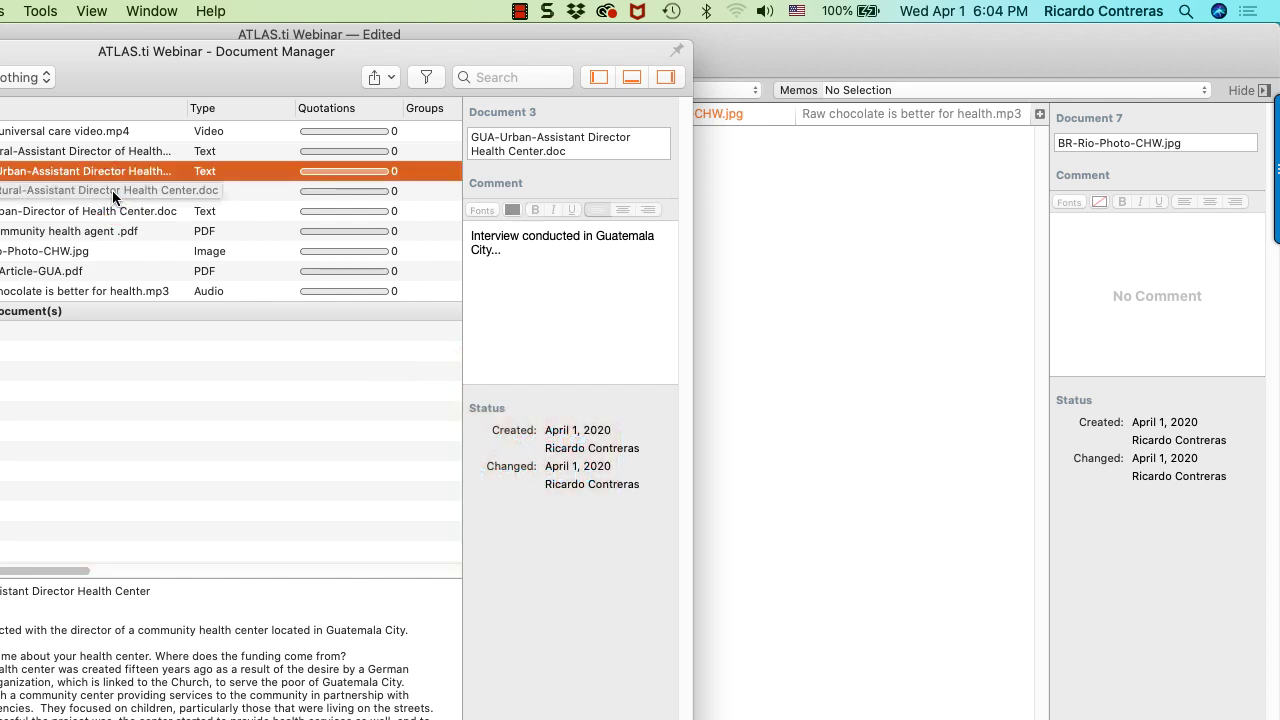
Export the first three documents from the Document Manager as an Excel spreadsheet (XLSX) in the Documents folder, opening it in Microsoft Excel.
shift+click(87, 131)
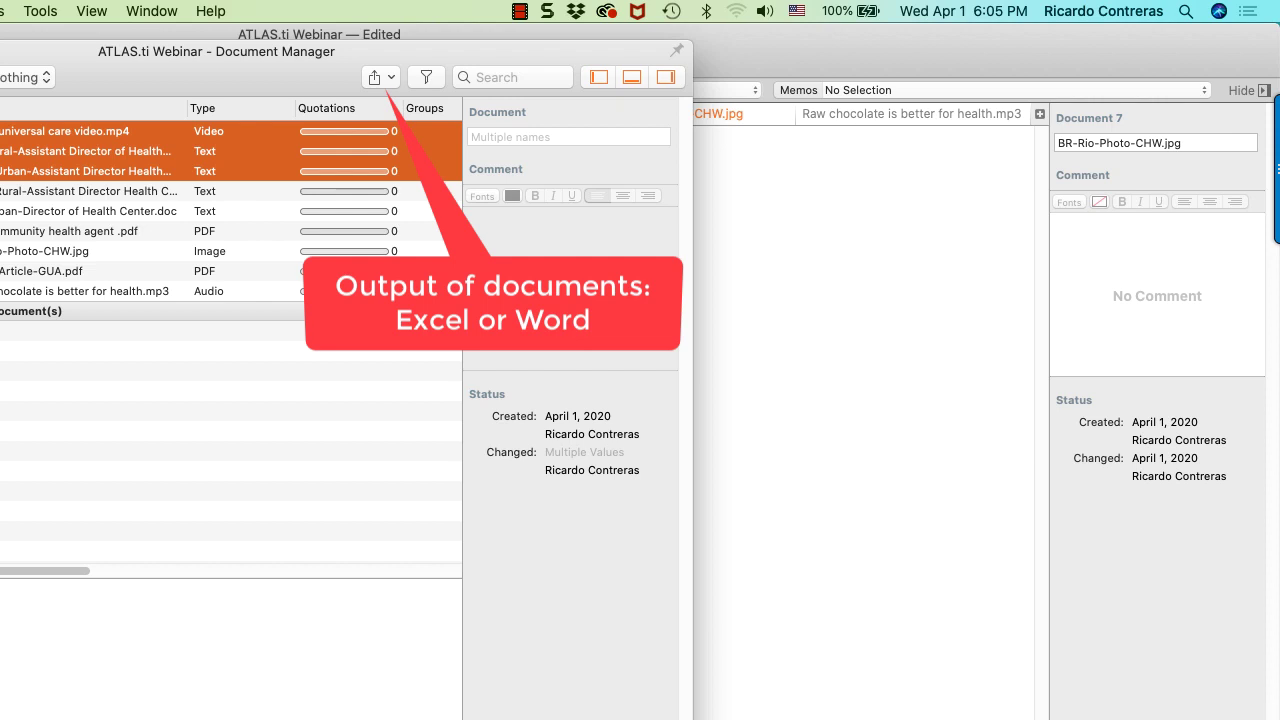
click(391, 80)
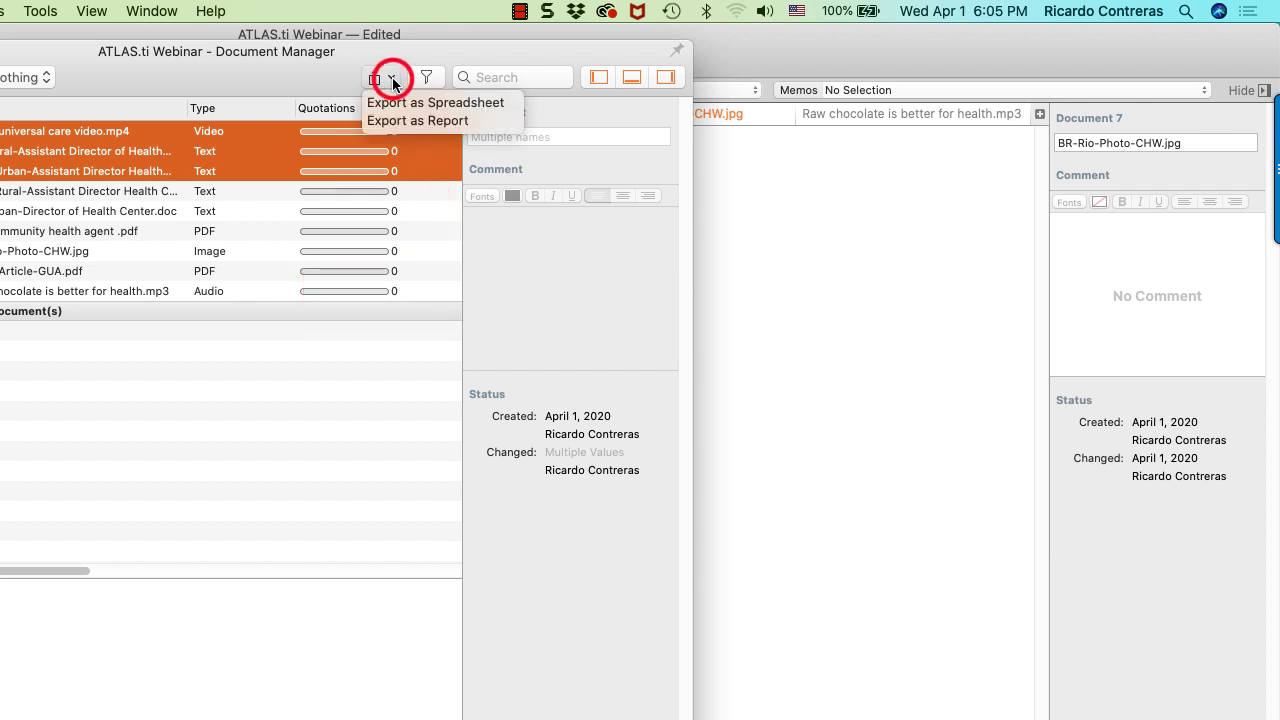
click(438, 104)
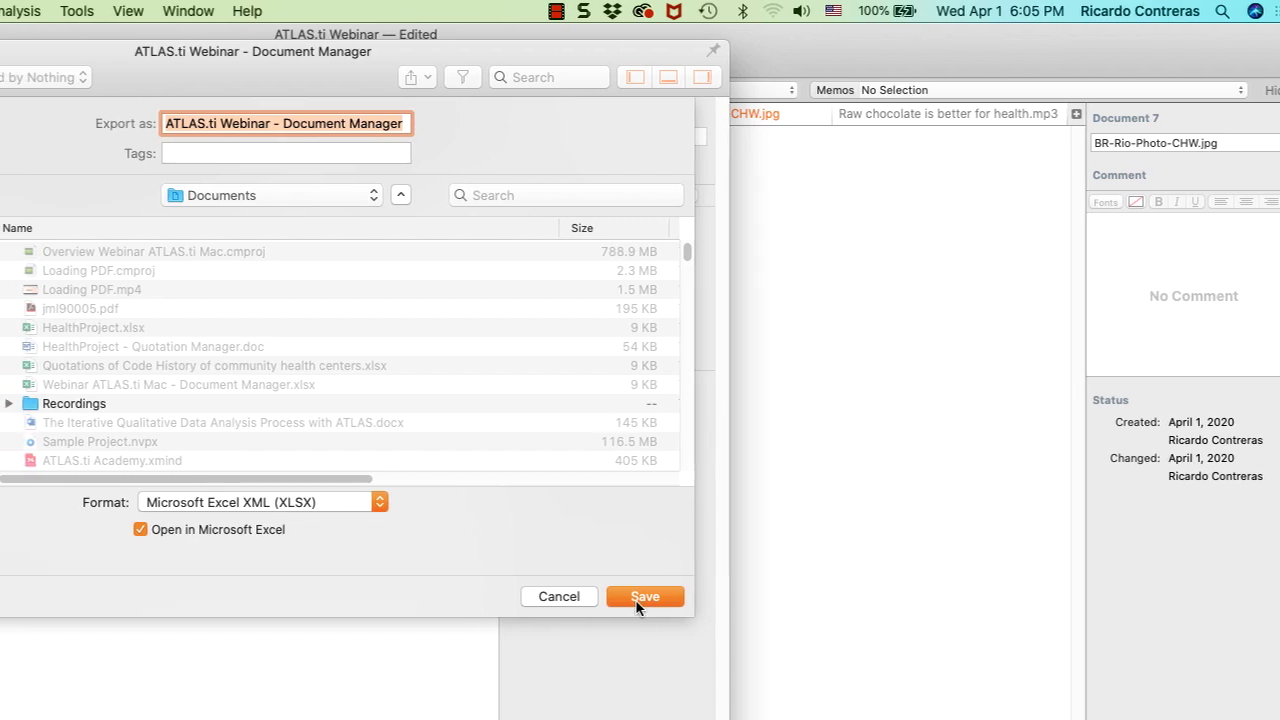
click(639, 600)
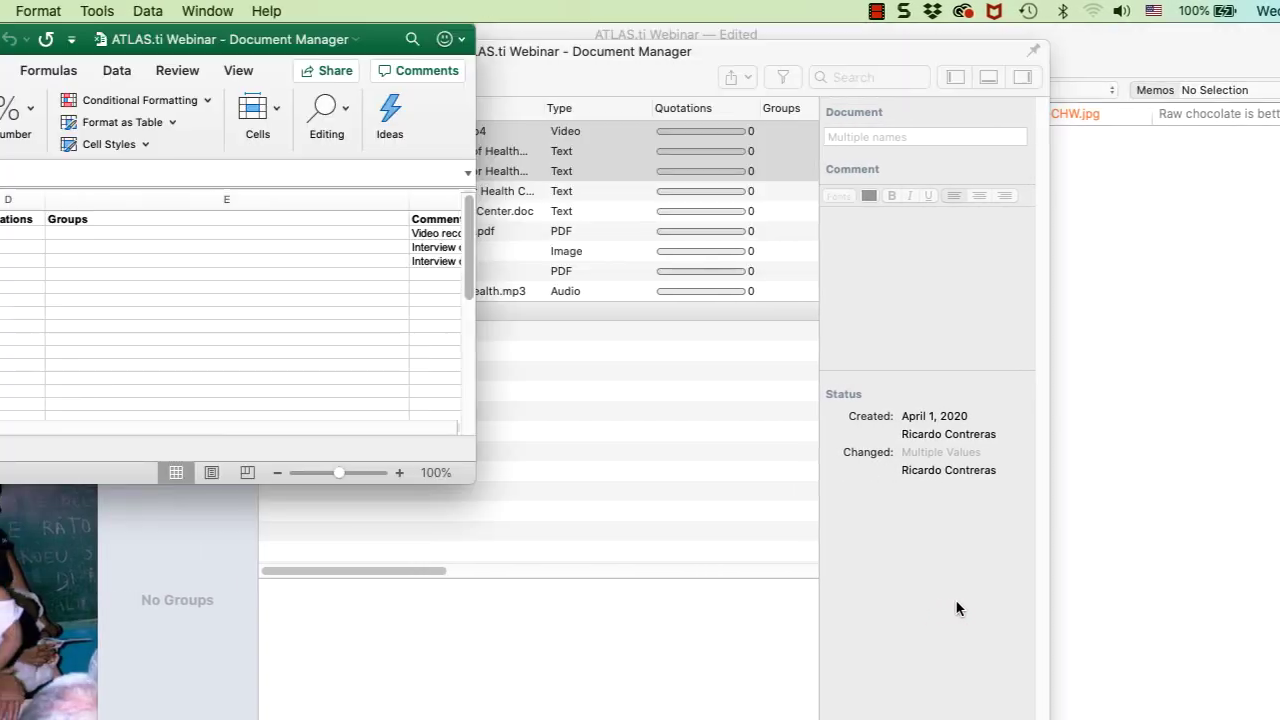
Enlarge the exported workbook's window, narrow the Groups column, and select the filled cells of the Name and Comment columns.
double_click(476, 482)
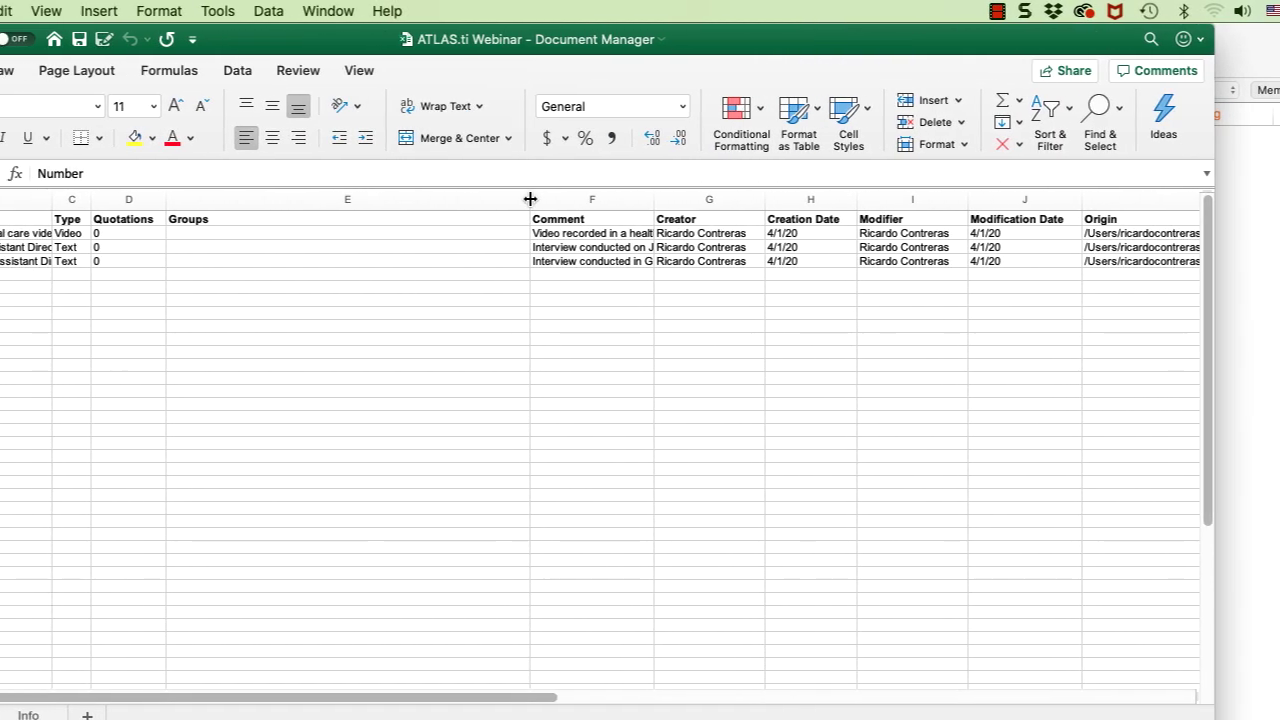
drag(530, 199, 283, 199)
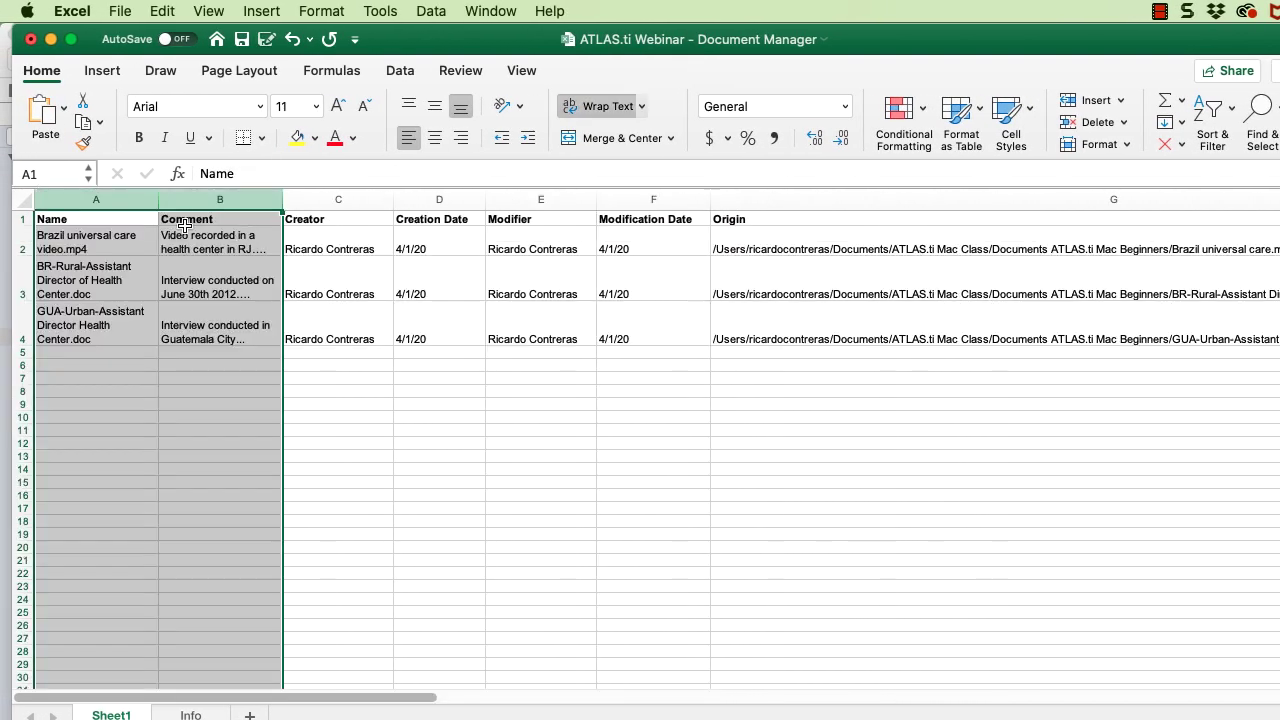
click(129, 217)
drag(100, 218, 177, 322)
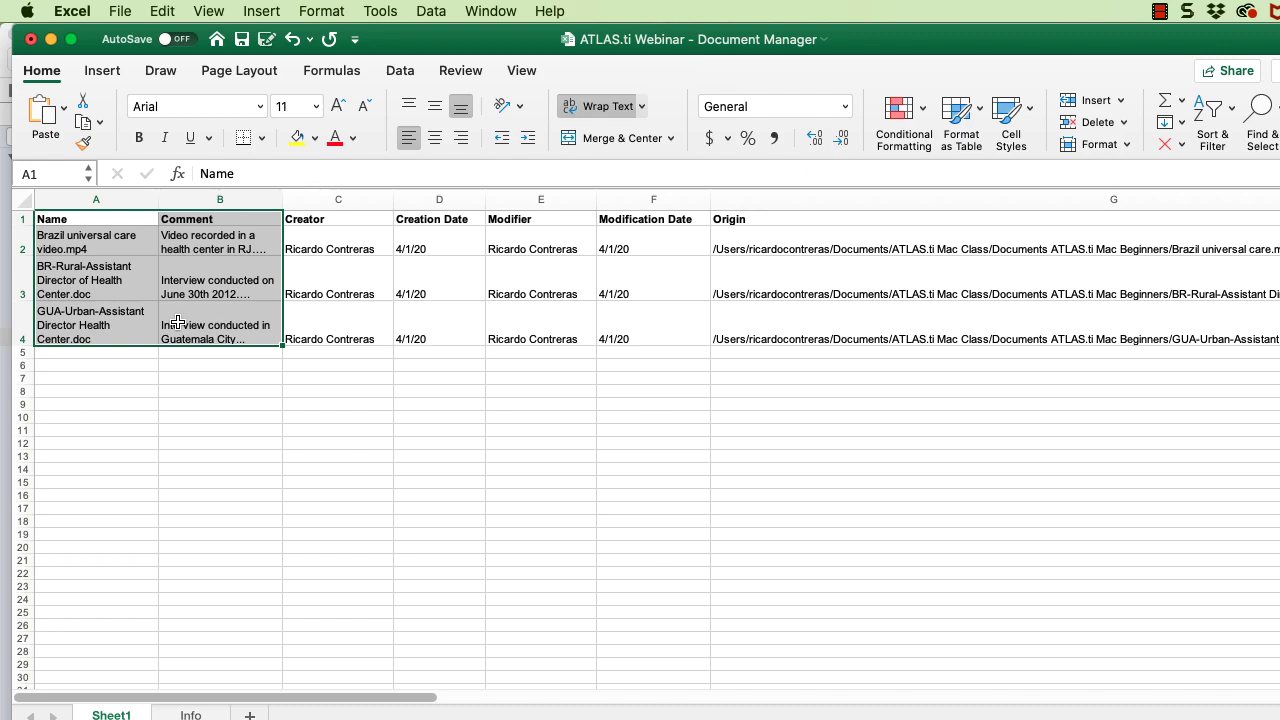
Switch back to ATLAS.ti and create a document group from the Brazil universal care video and the four BR documents.
key(super+Tab)
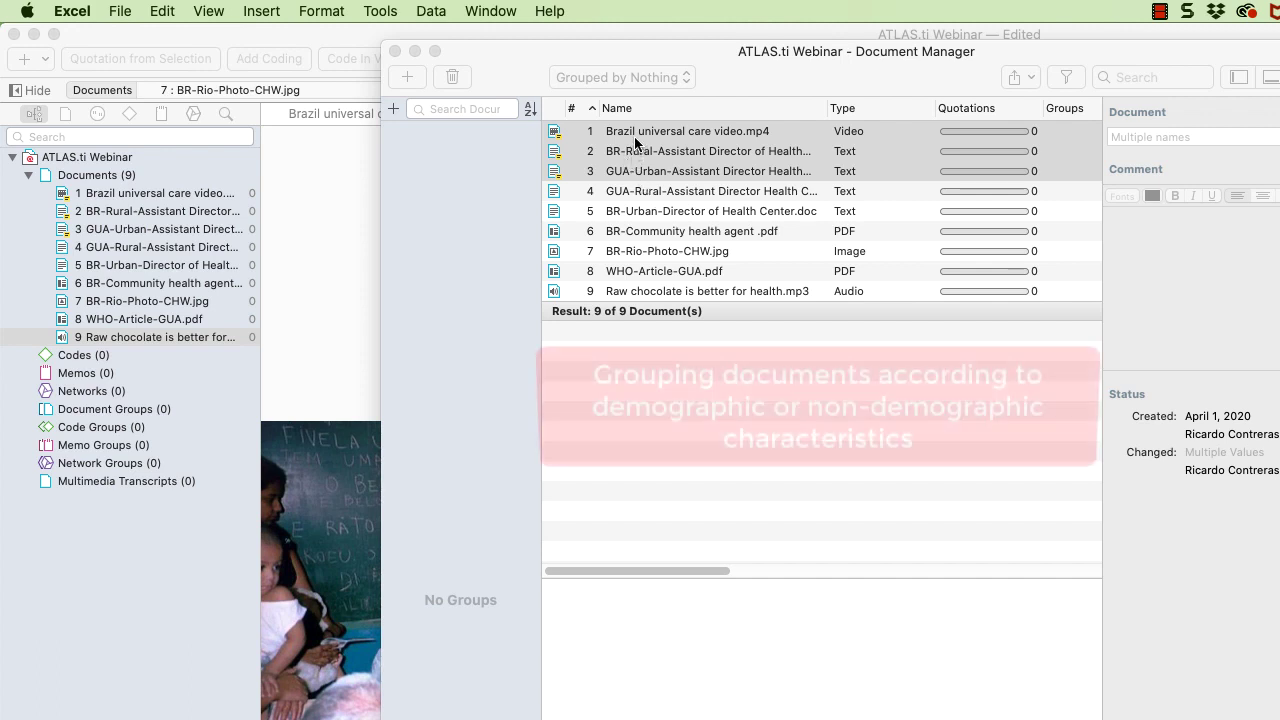
click(634, 142)
click(634, 140)
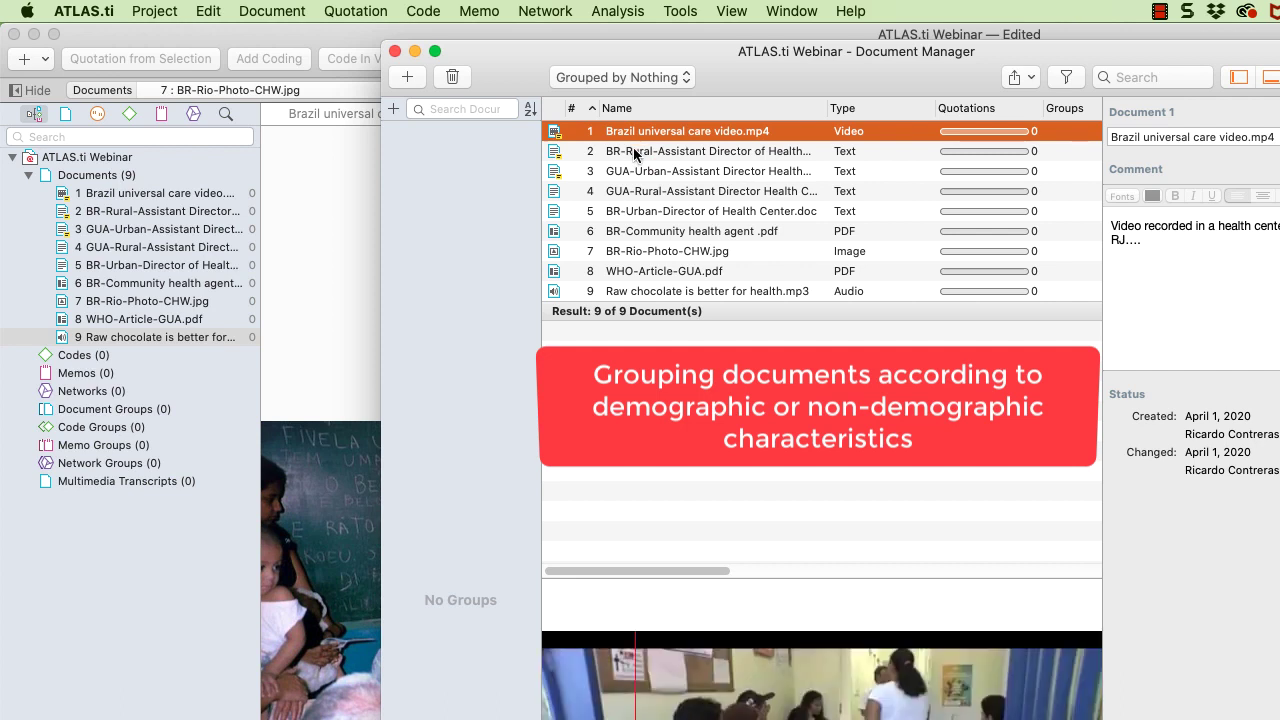
click(634, 151)
shift+click(632, 139)
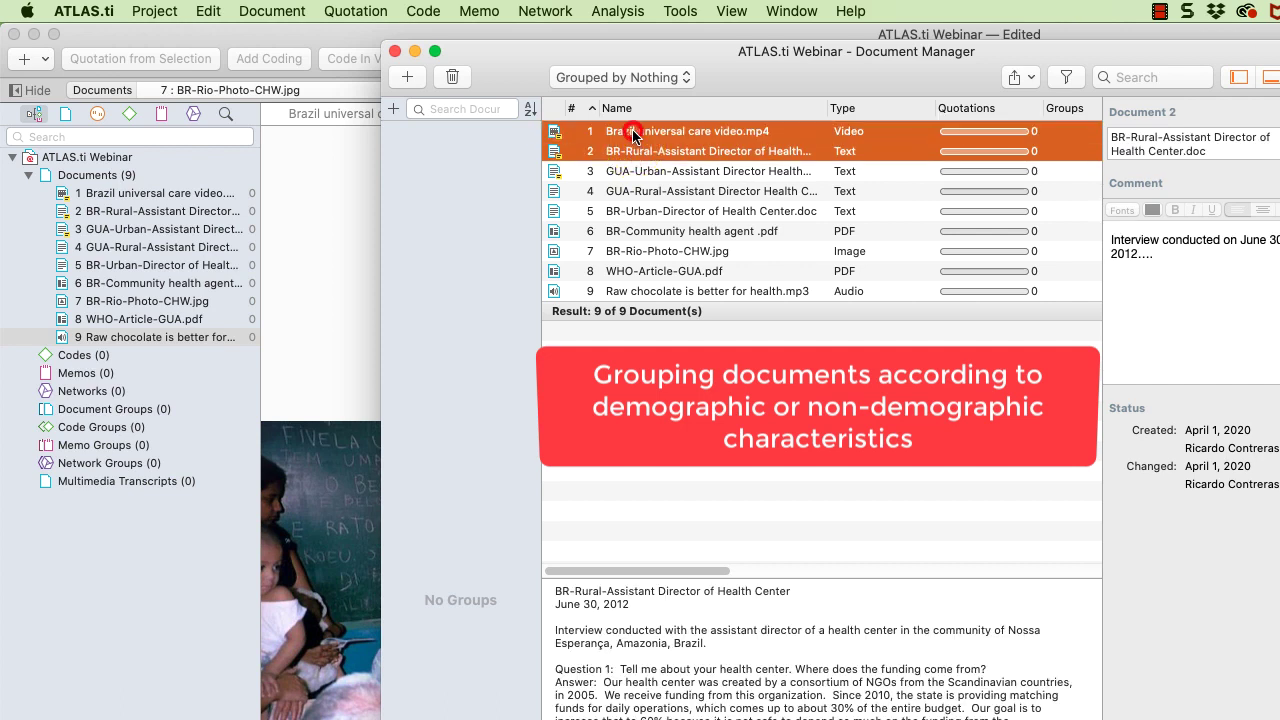
super+click(622, 215)
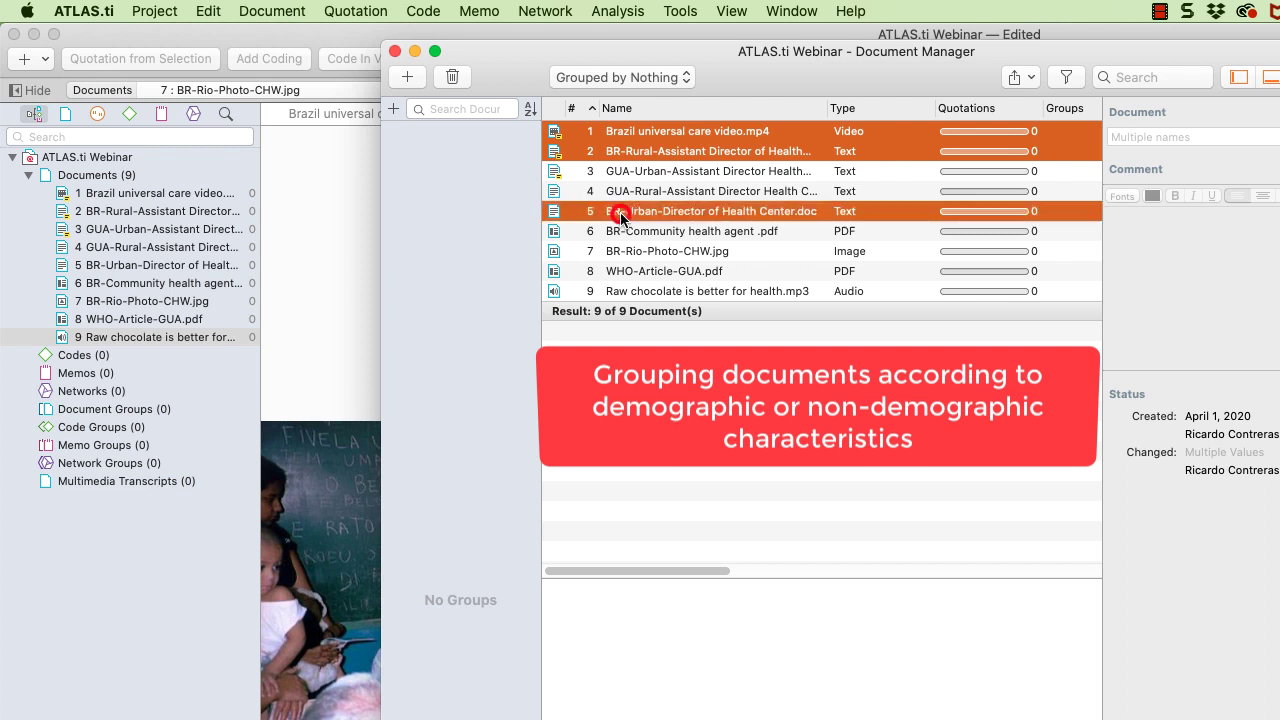
super+click(618, 231)
super+click(620, 251)
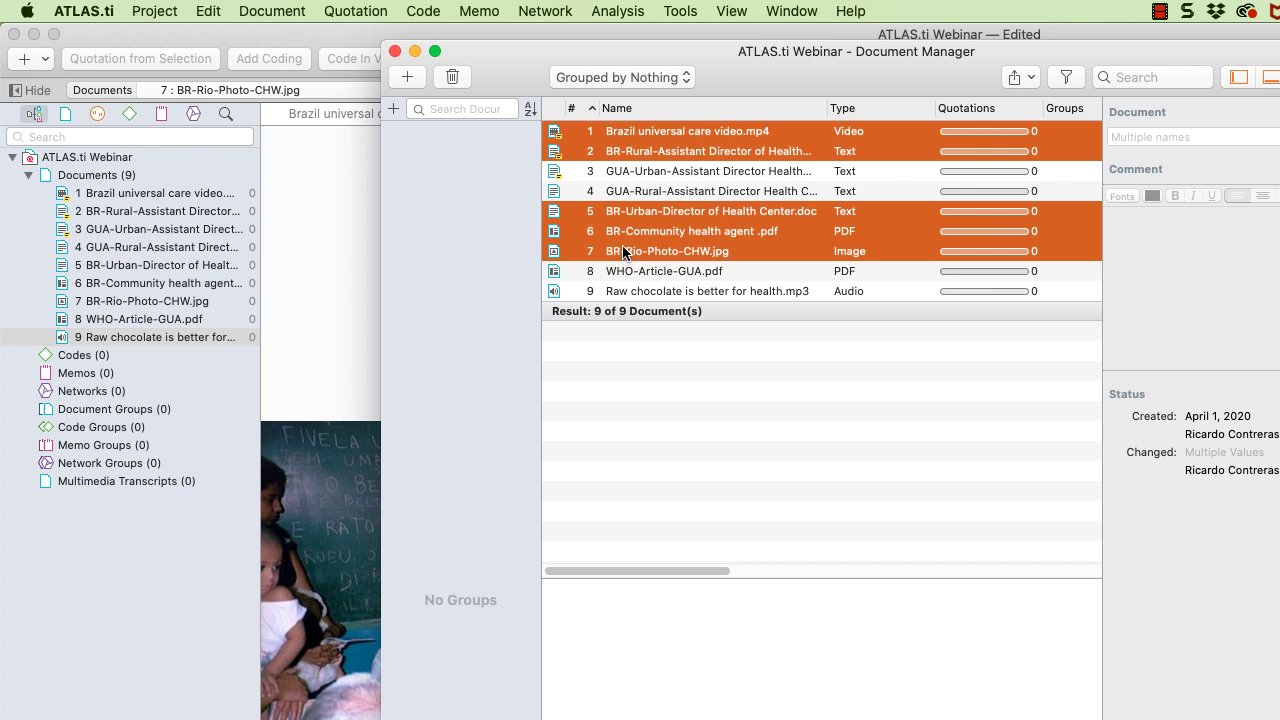
drag(622, 251, 502, 254)
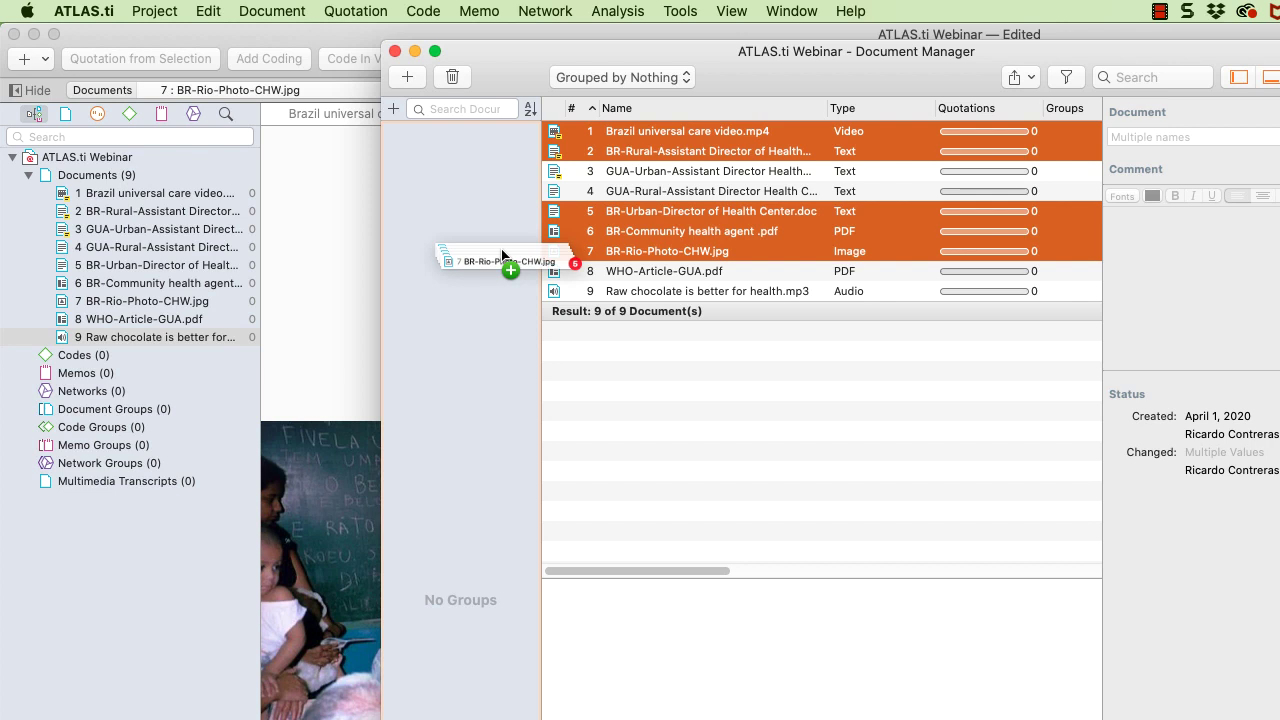
drag(502, 254, 502, 255)
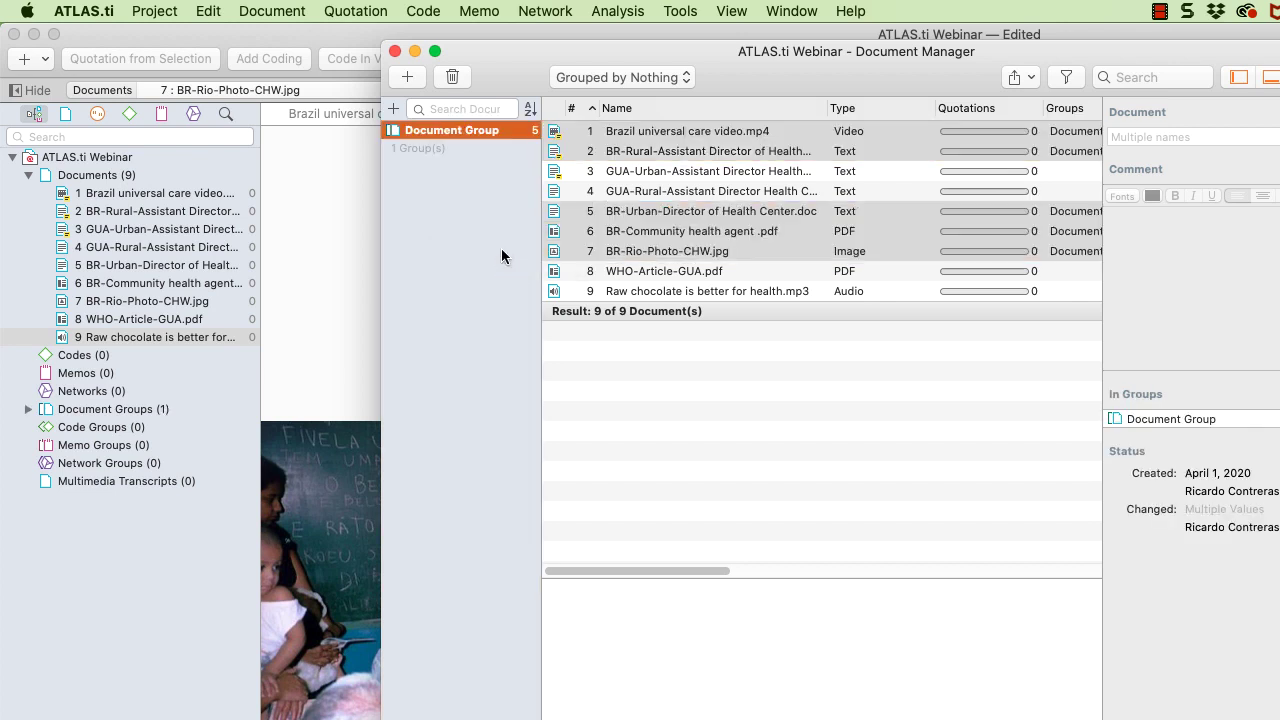
Rename the new group of Brazilian documents as Site-BR.
double_click(469, 130)
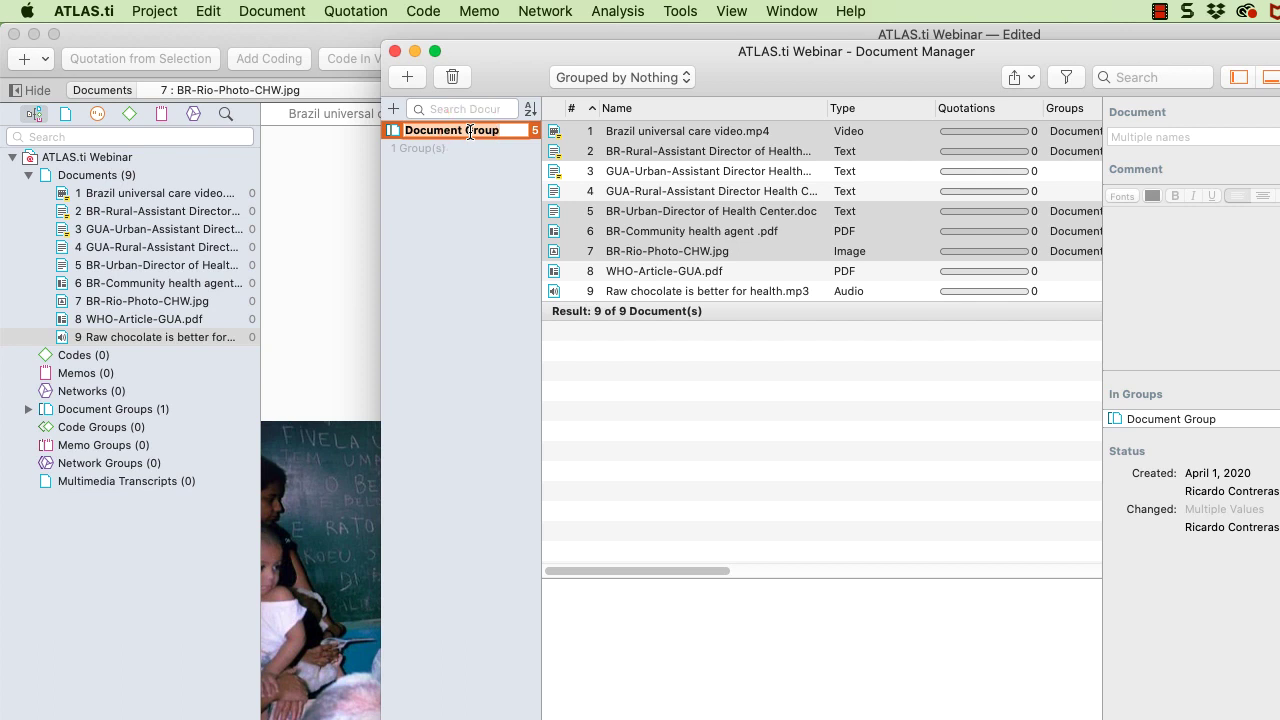
text(Site-BR)
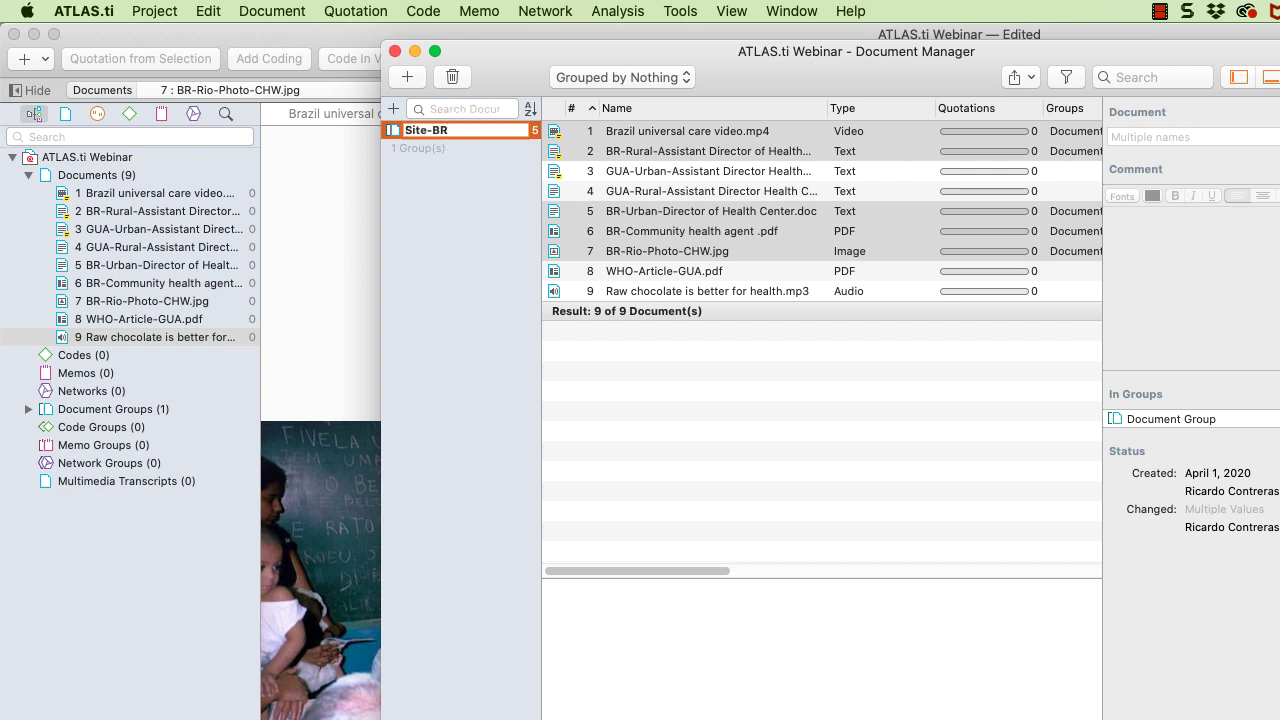
click(466, 215)
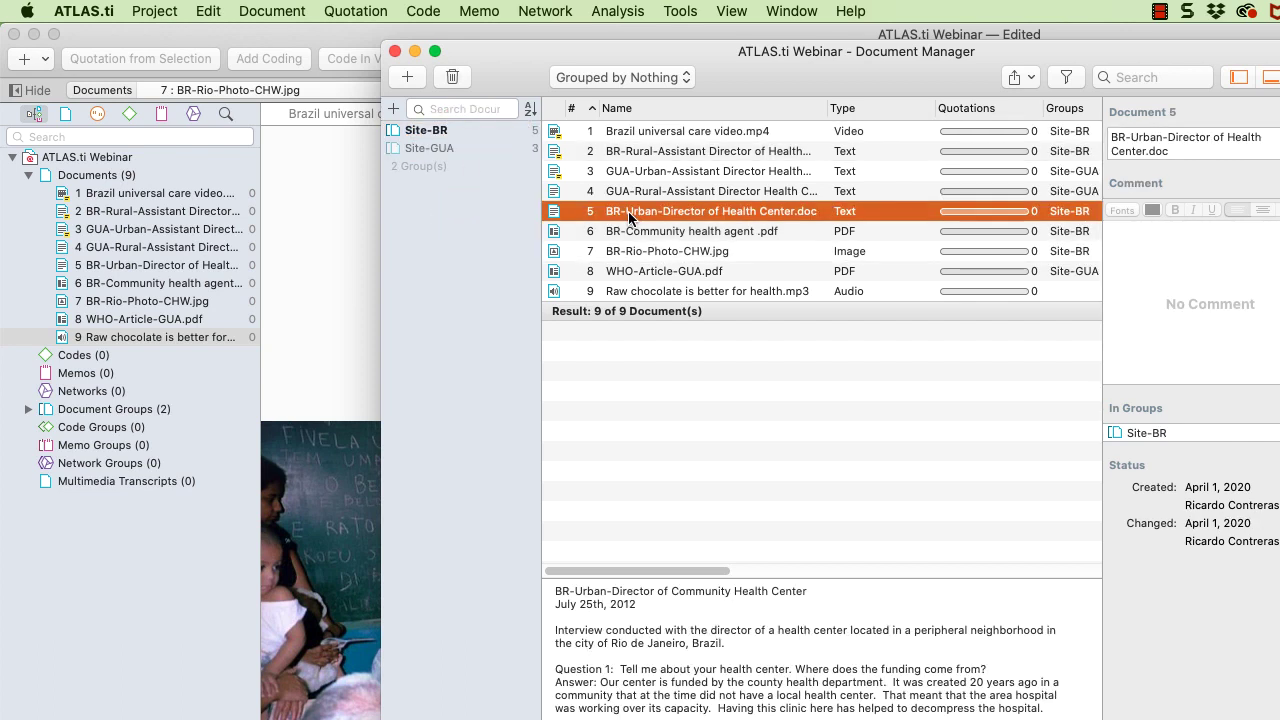
Group the BR-Urban-Director and GUA-Urban-Assistant Director documents in a new document group named Location-Urban.
super+click(633, 173)
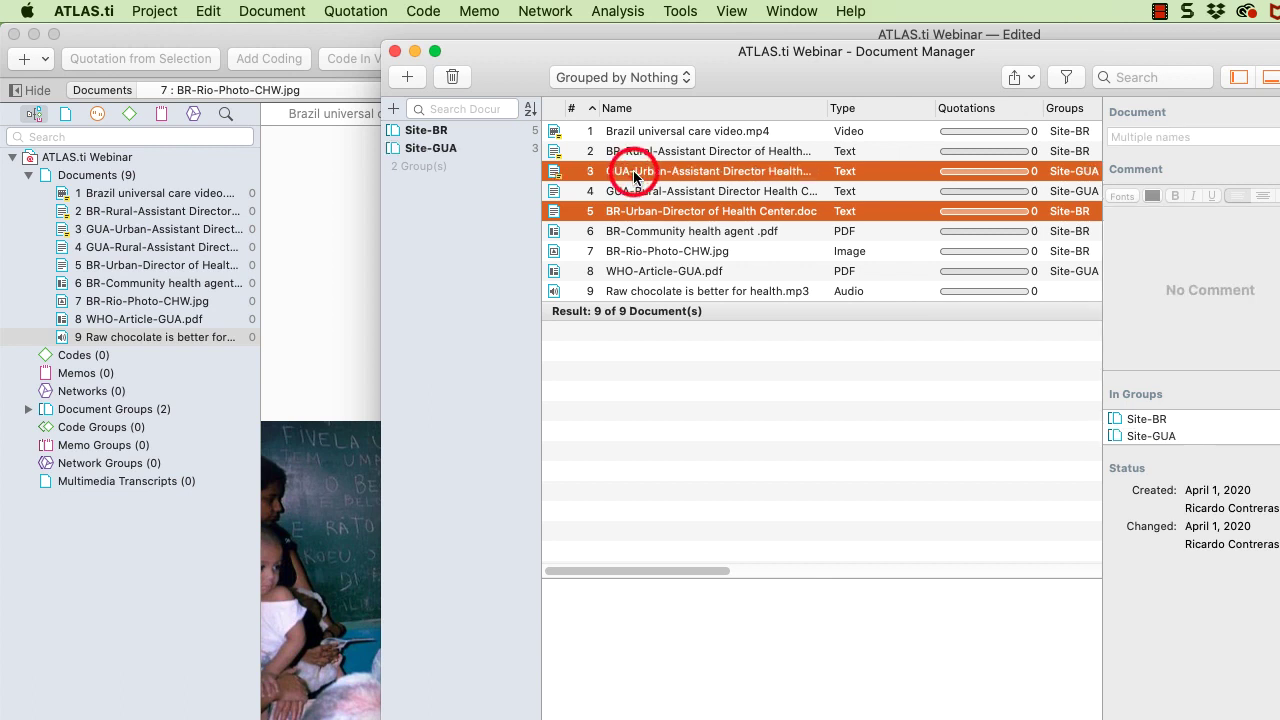
drag(633, 175, 484, 244)
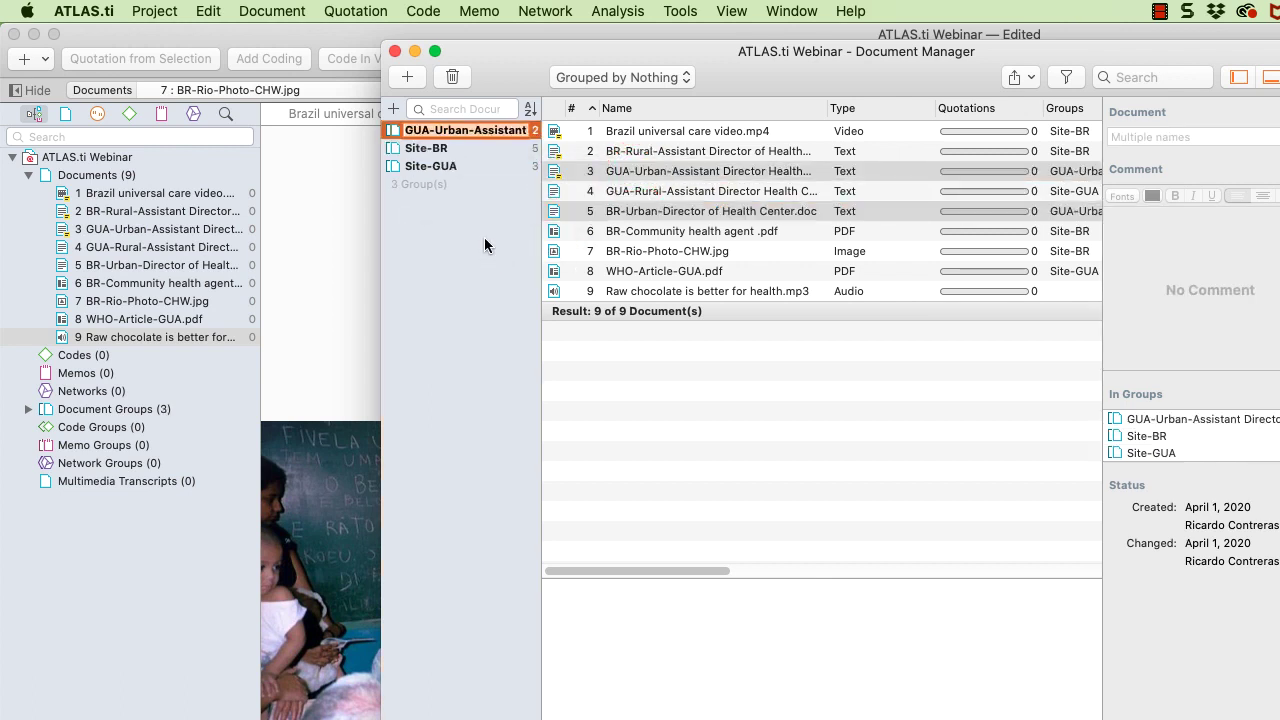
key(Return)
text(Location)
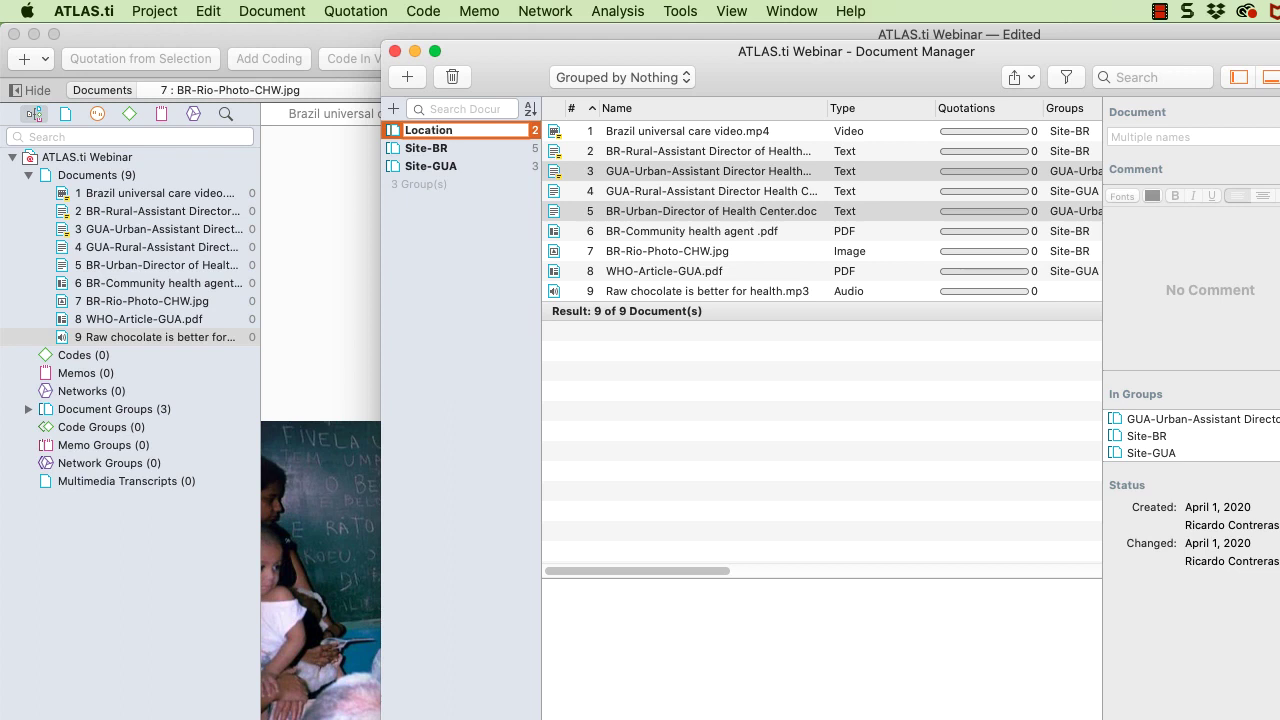
text(-Urban)
click(474, 315)
Filter the documents by individual groups, then by Location-Urban combined with Site-BR, and clear the filter.
click(440, 131)
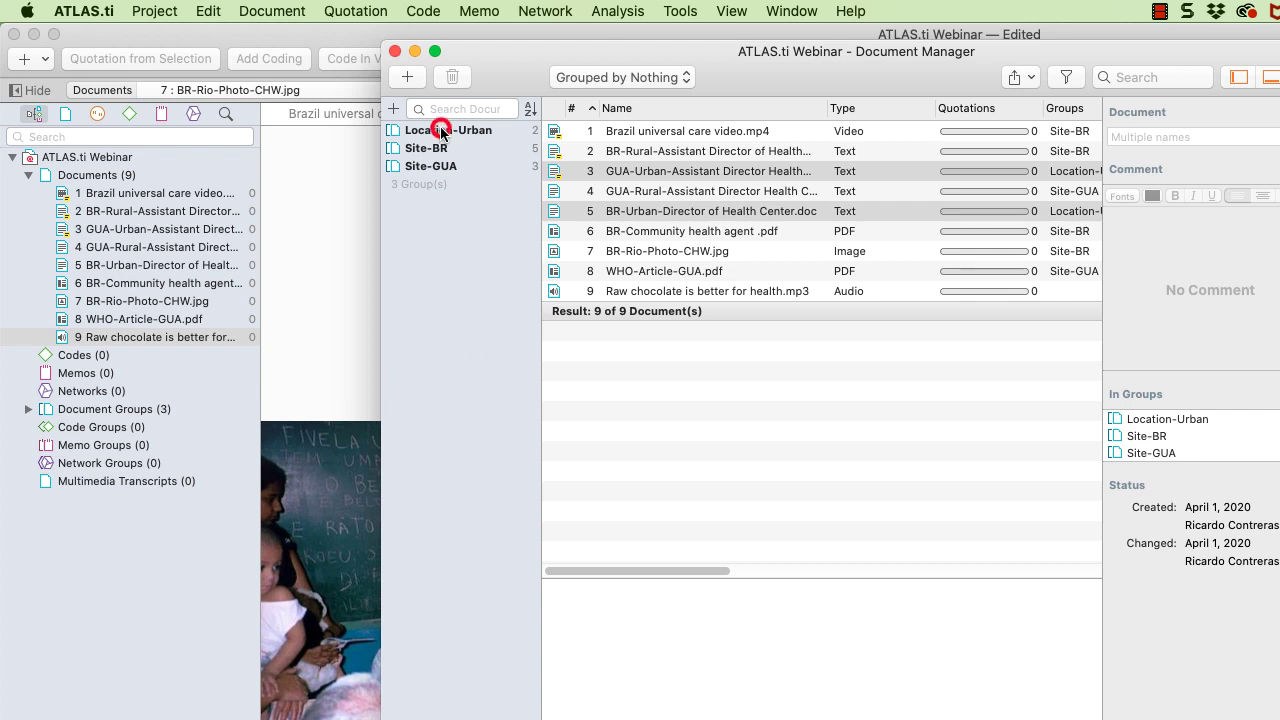
click(440, 148)
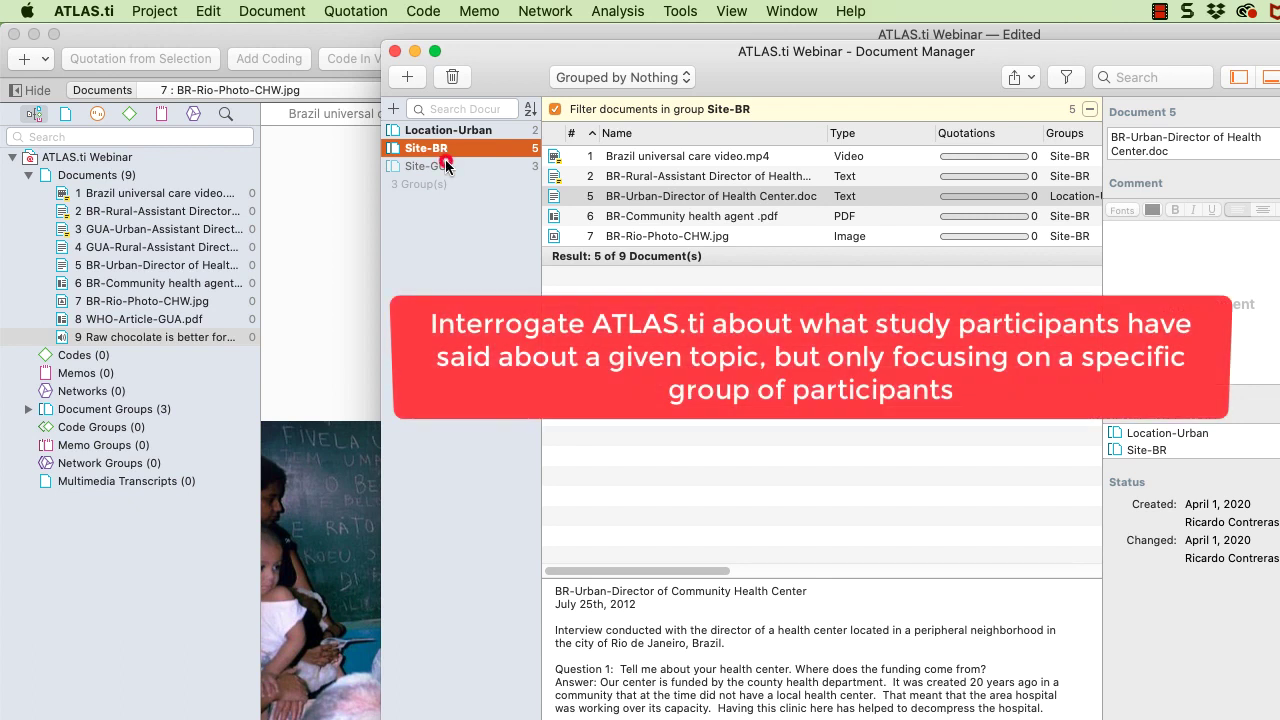
click(440, 166)
click(442, 148)
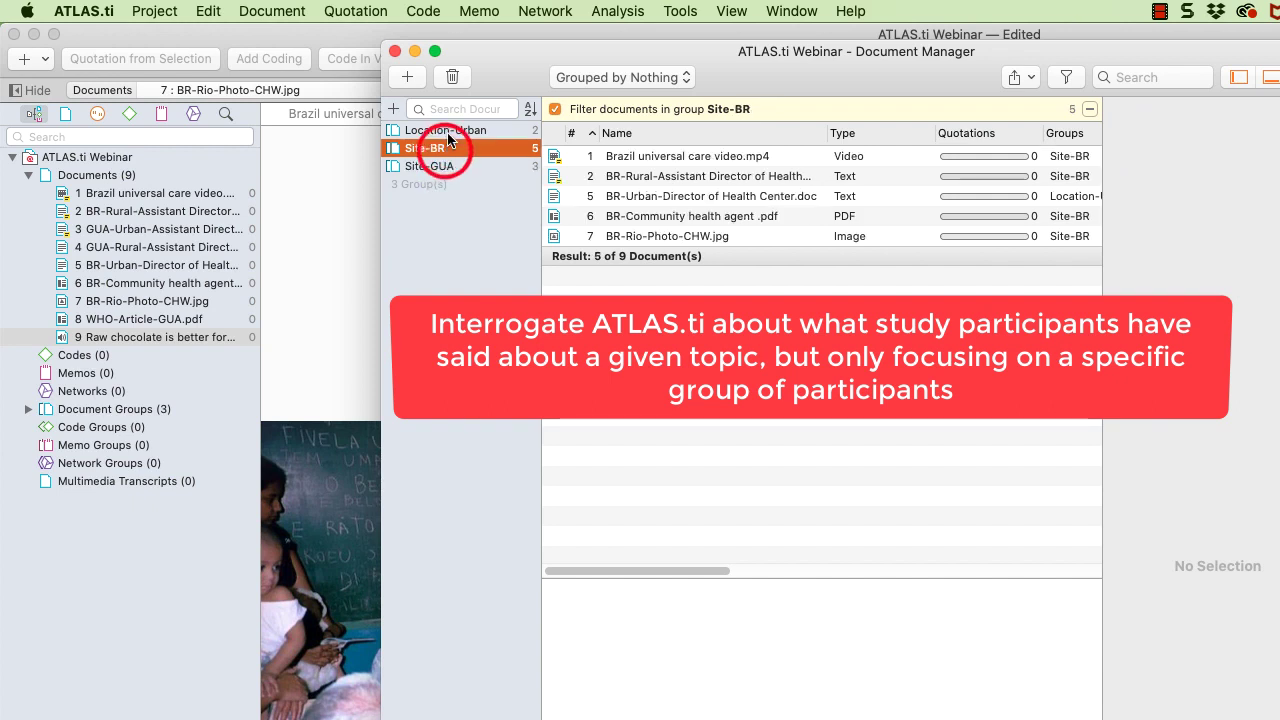
right_click(449, 133)
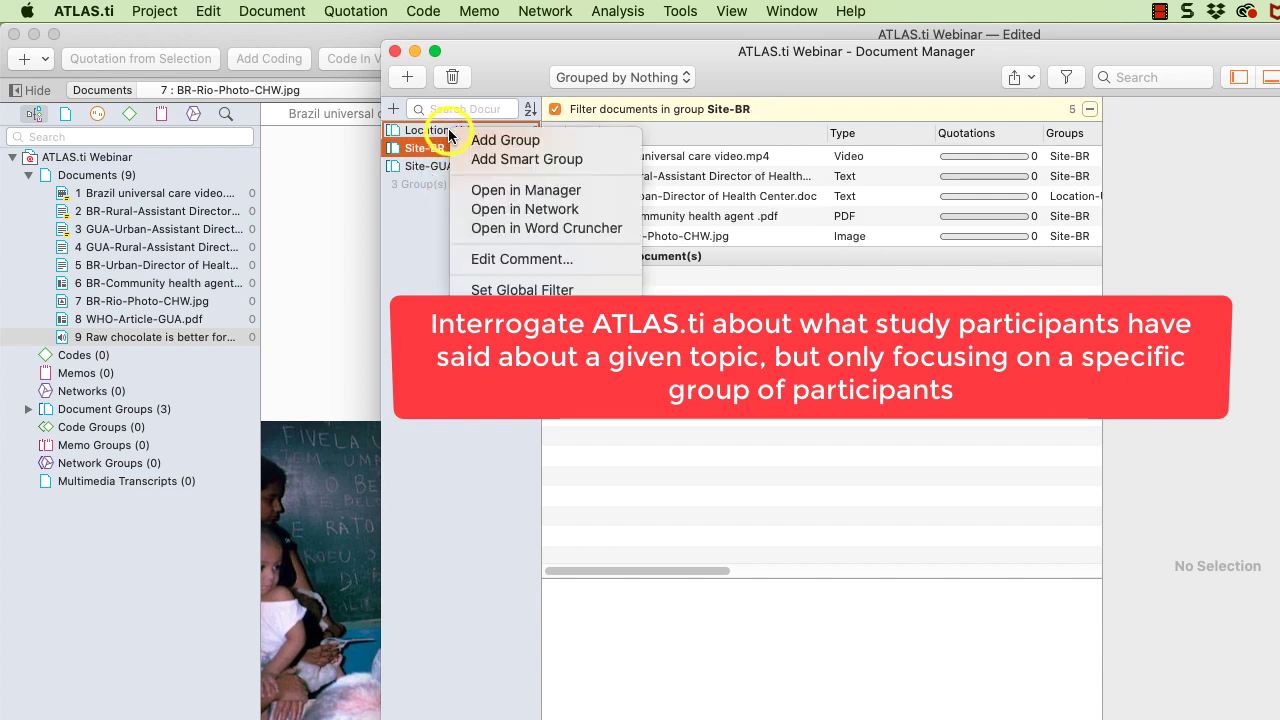
super+click(449, 133)
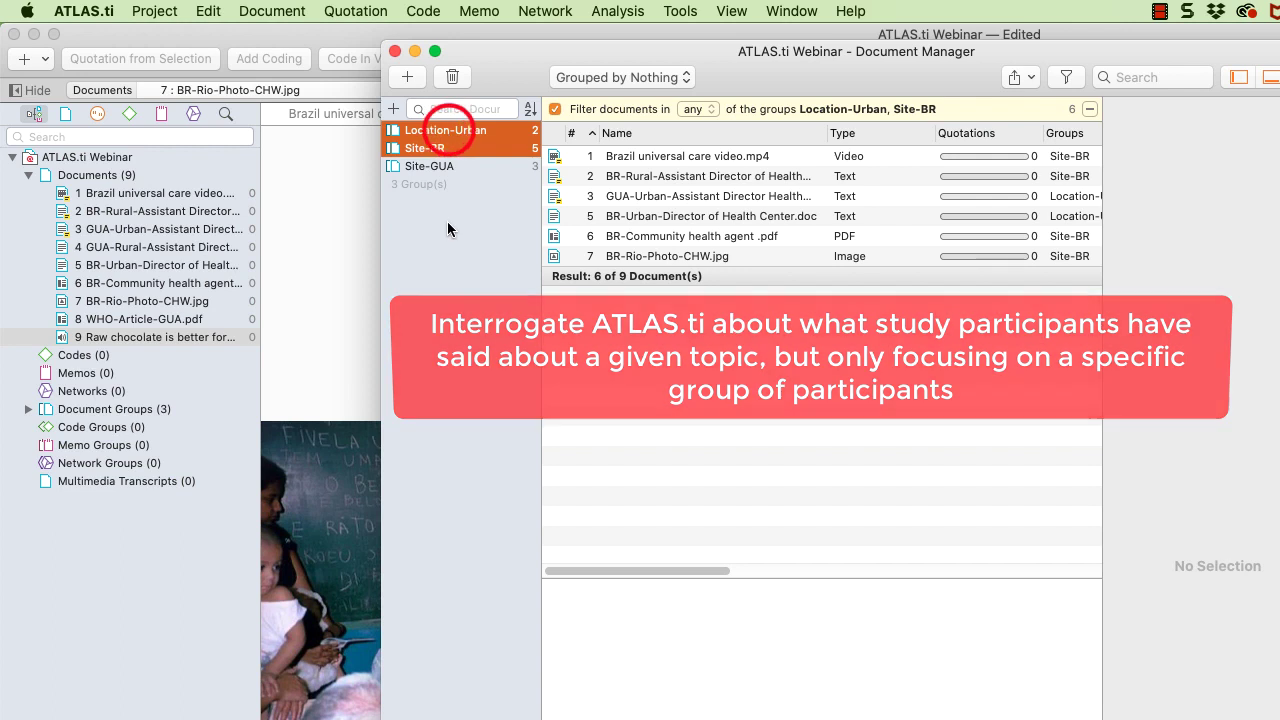
click(447, 222)
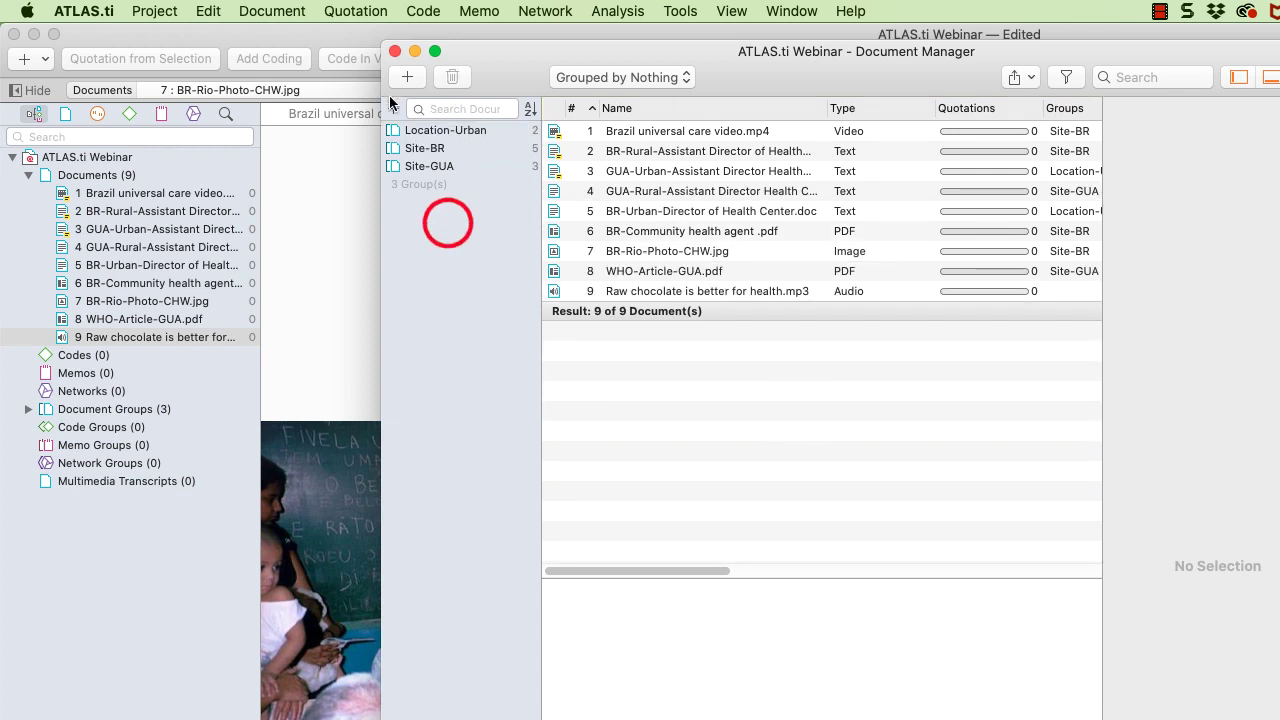
Close the Document Manager and the other document tabs, and show only BR-Community health agent .pdf in a wider document area.
click(395, 51)
right_click(405, 112)
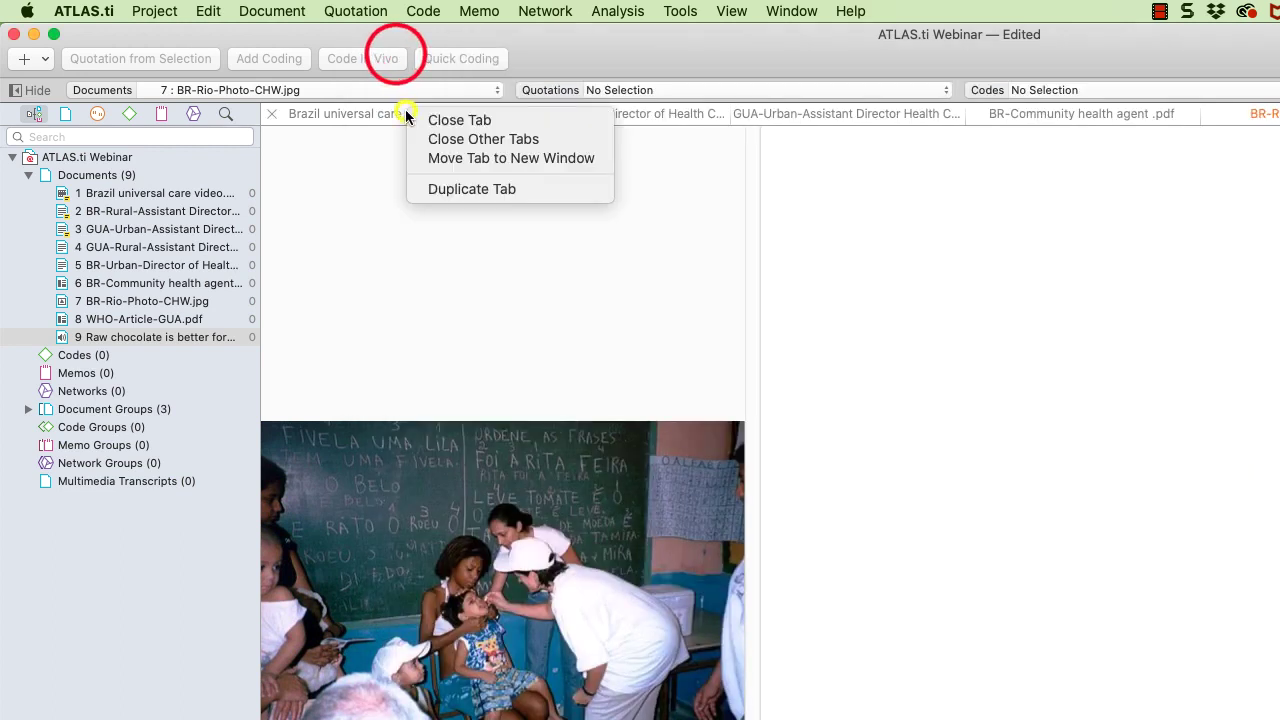
click(432, 145)
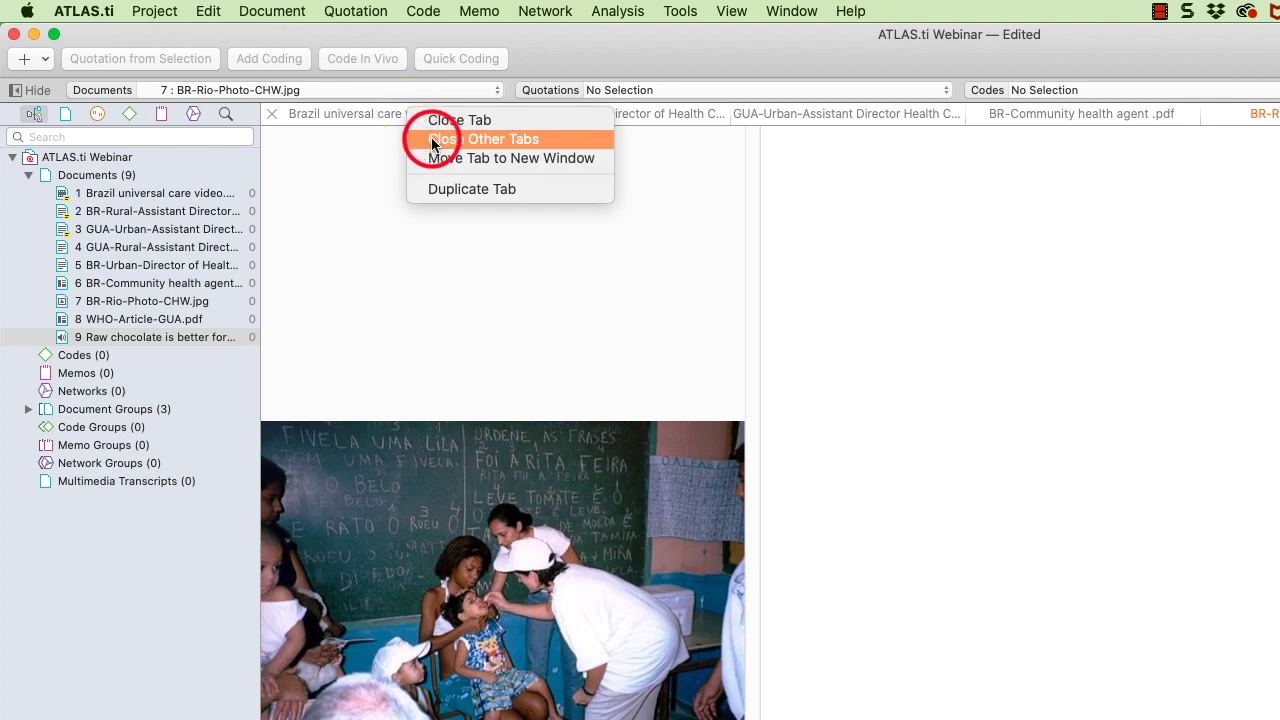
click(276, 114)
drag(760, 443, 876, 140)
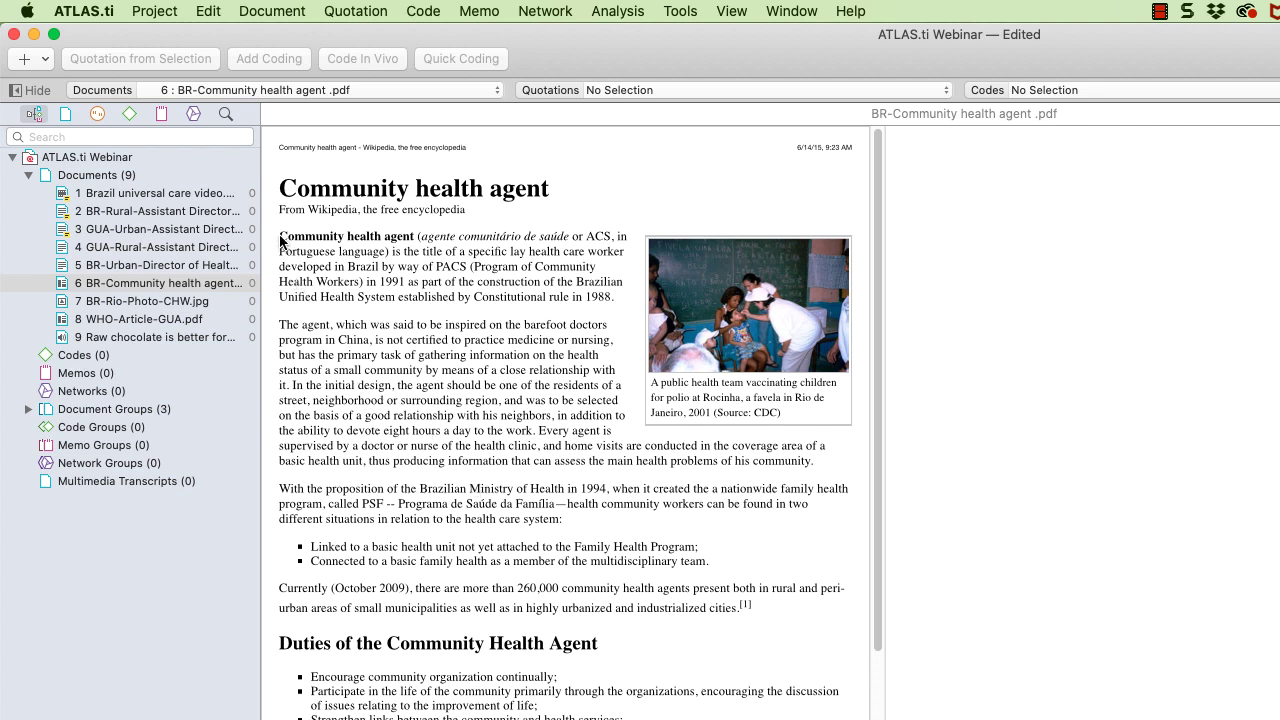
Code the opening paragraph of the Community health agent PDF with the new code CHA-Introduction, and select its quotation and code in the margin.
mouse_move(280, 236)
mouse_down()
mouse_move(335, 258)
mouse_move(560, 281)
mouse_move(613, 300)
mouse_up()
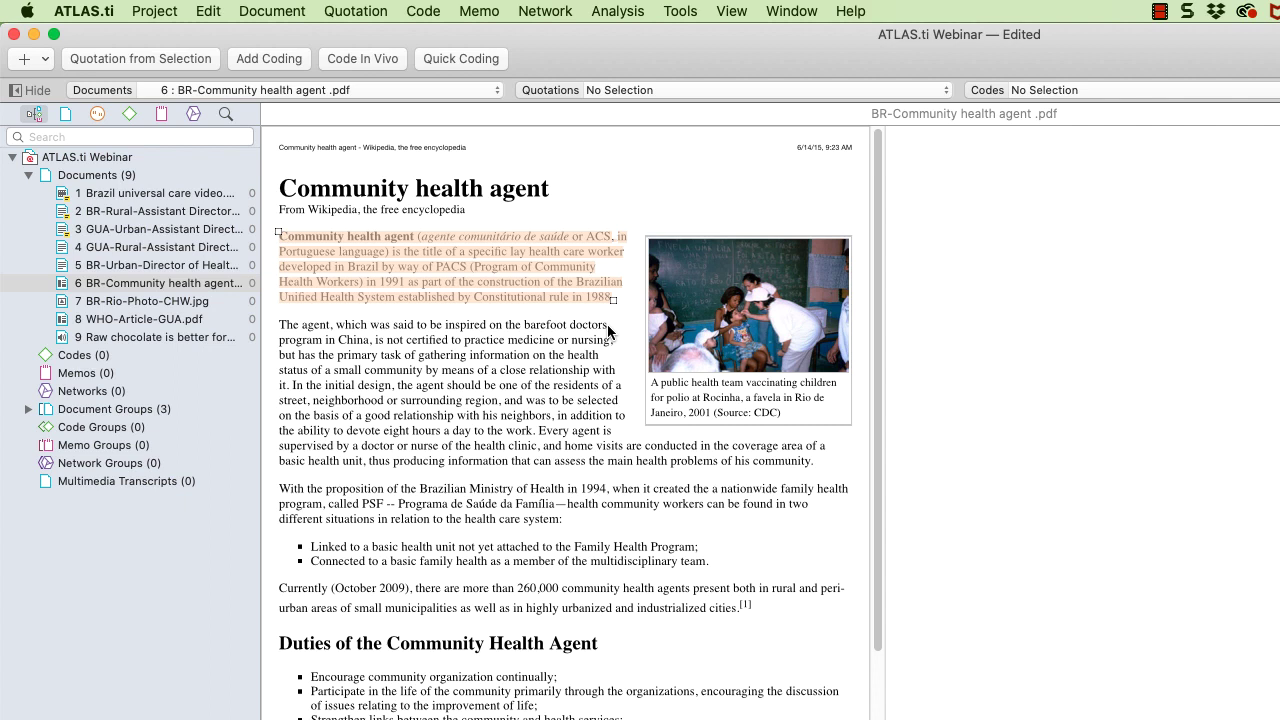
mouse_move(612, 300)
mouse_down()
mouse_move(523, 258)
mouse_move(288, 243)
mouse_move(344, 248)
mouse_move(339, 268)
mouse_move(430, 258)
mouse_move(610, 293)
mouse_up()
click(289, 63)
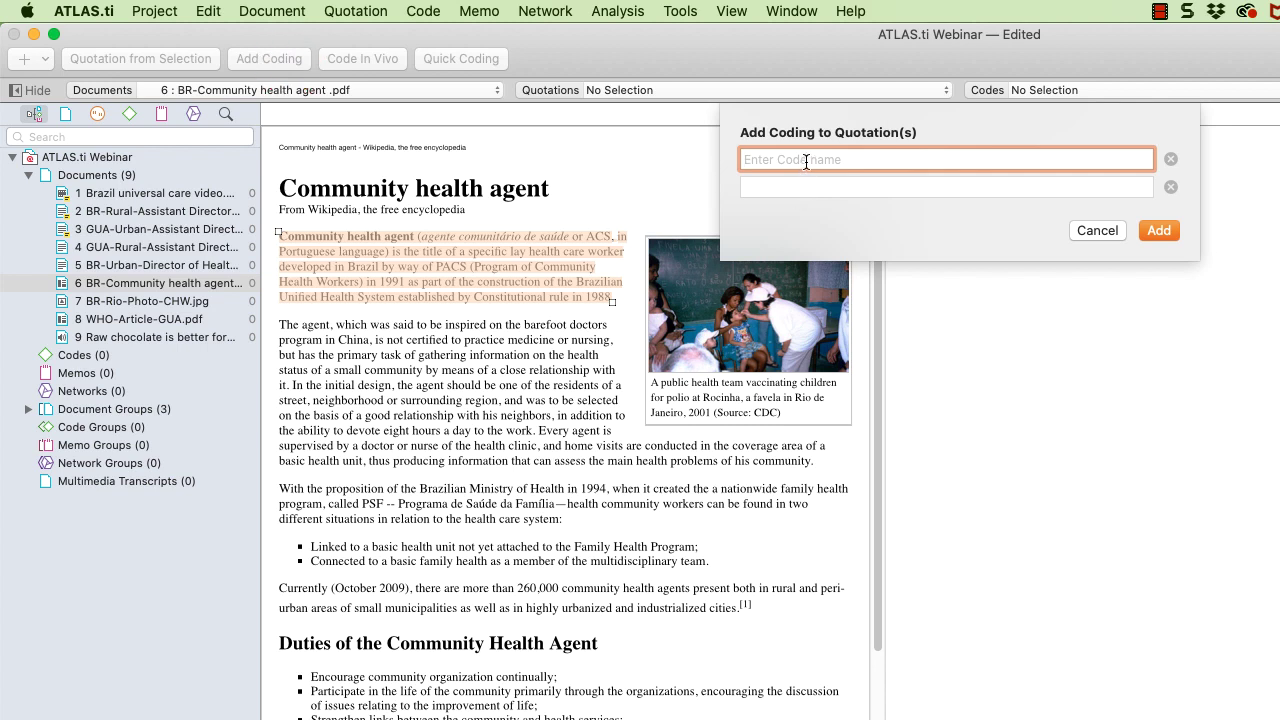
click(805, 160)
text(CHGA)
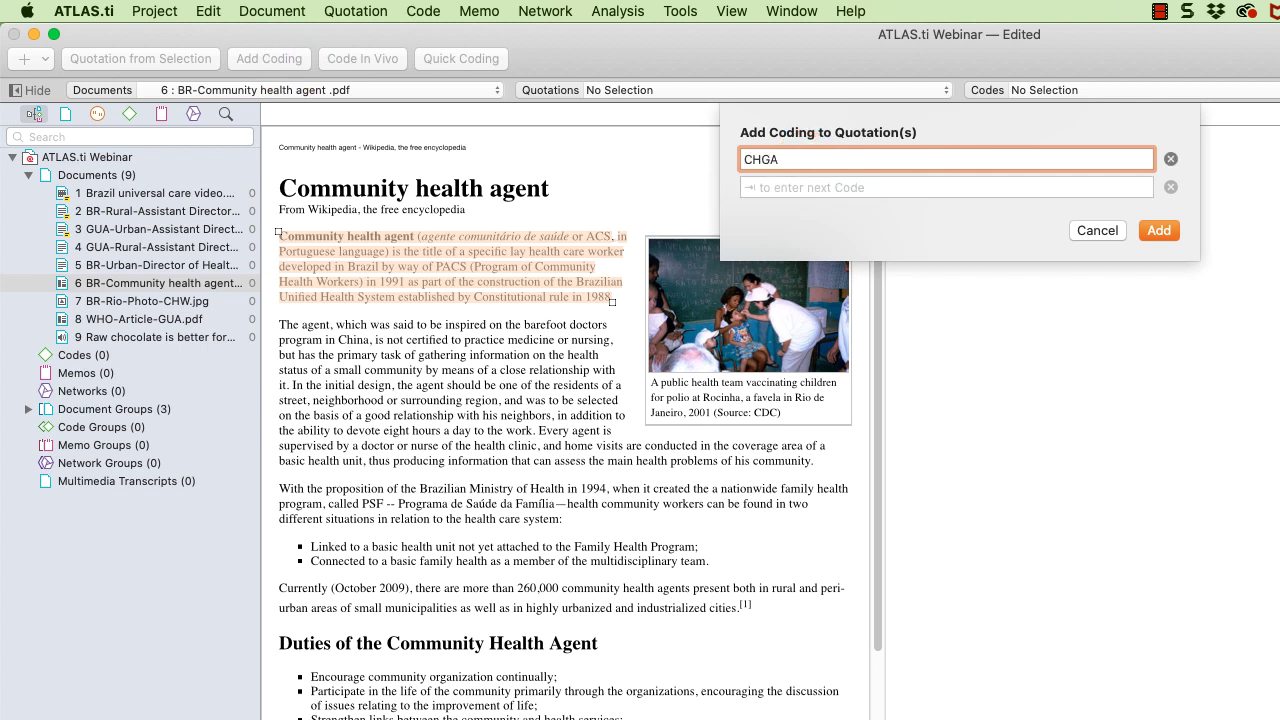
key(BackSpace)
key(BackSpace)
text(A-Introduction)
key(Return)
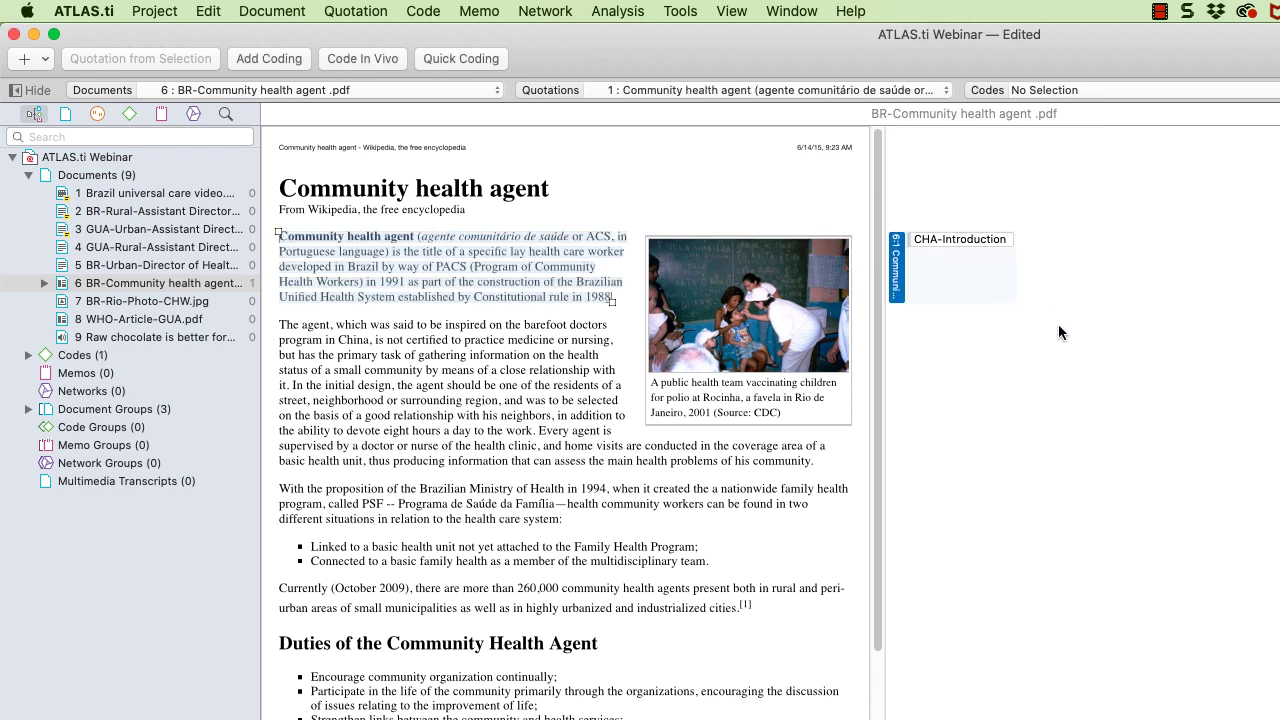
click(898, 262)
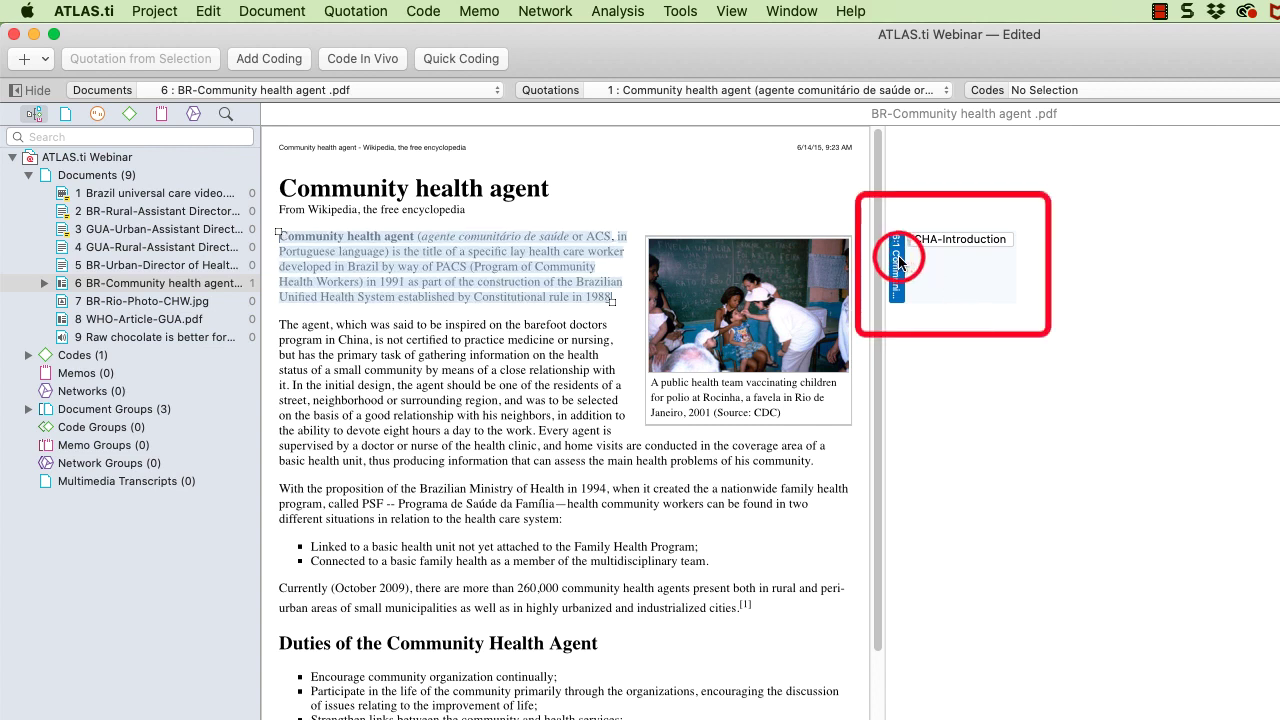
click(954, 238)
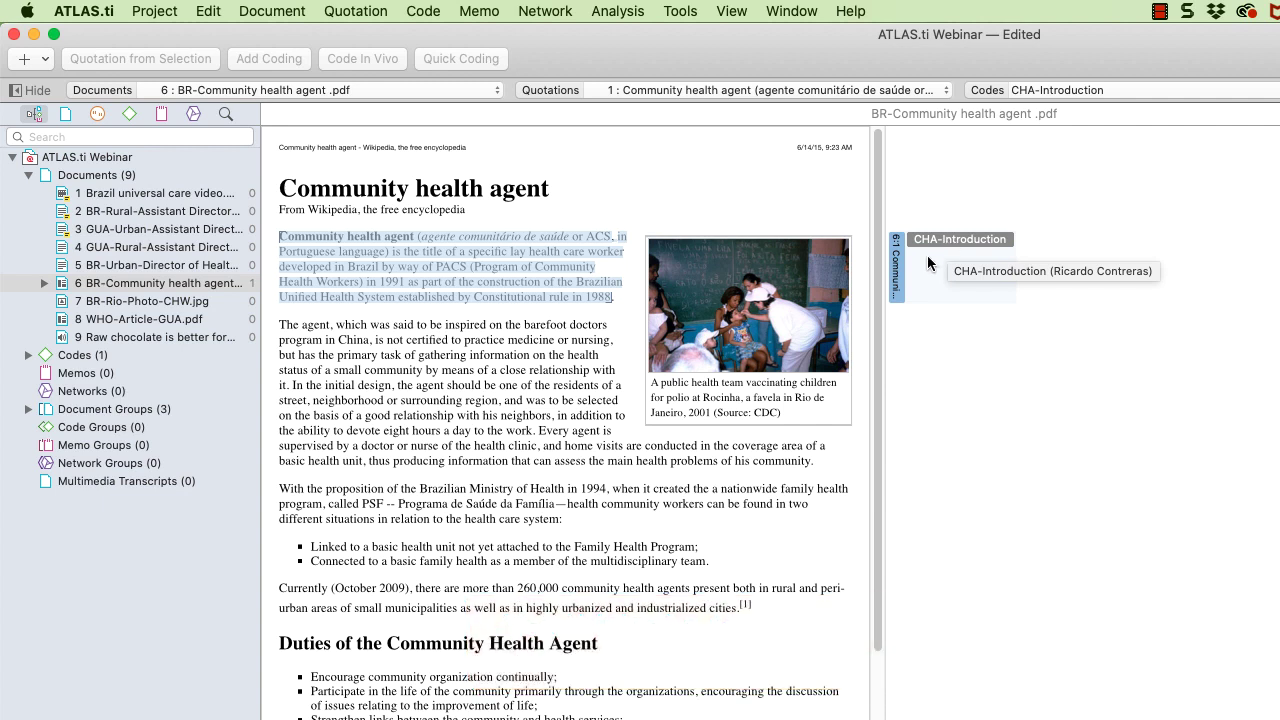
Rename the quotation of the opening paragraph as "CHA is title of LHCW in BR".
click(897, 276)
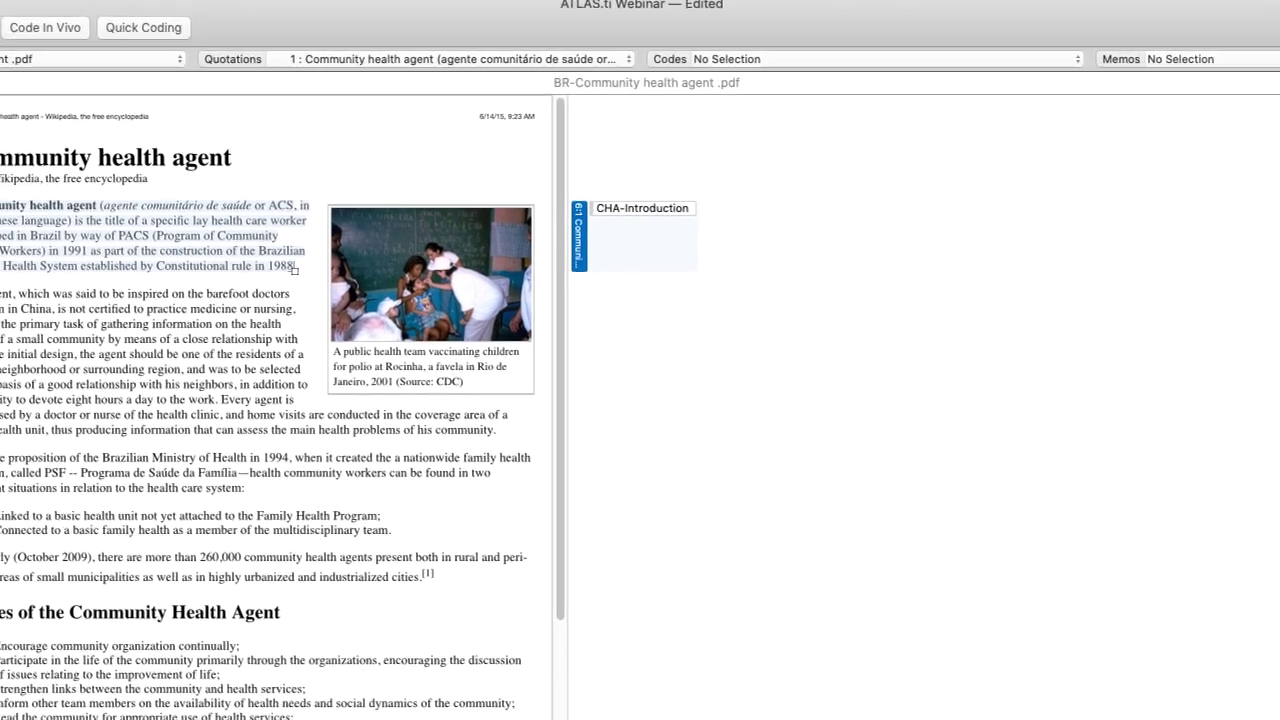
text(CHA)
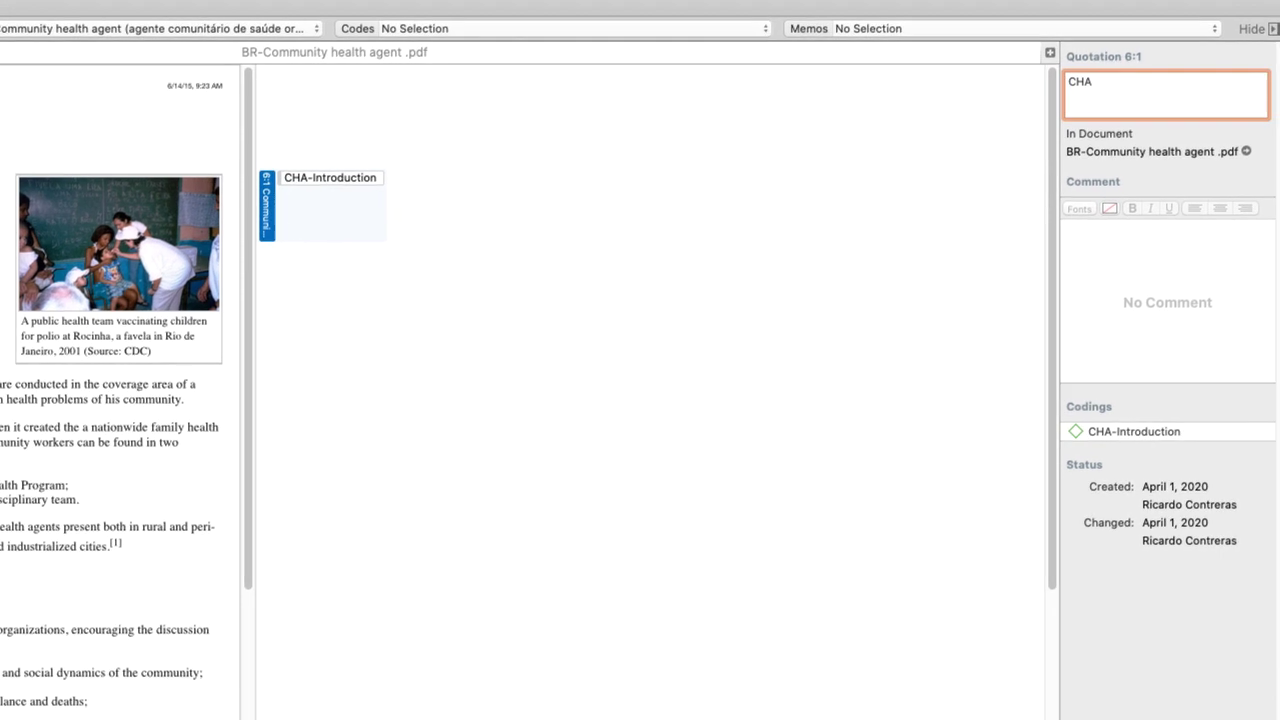
text( is title of )
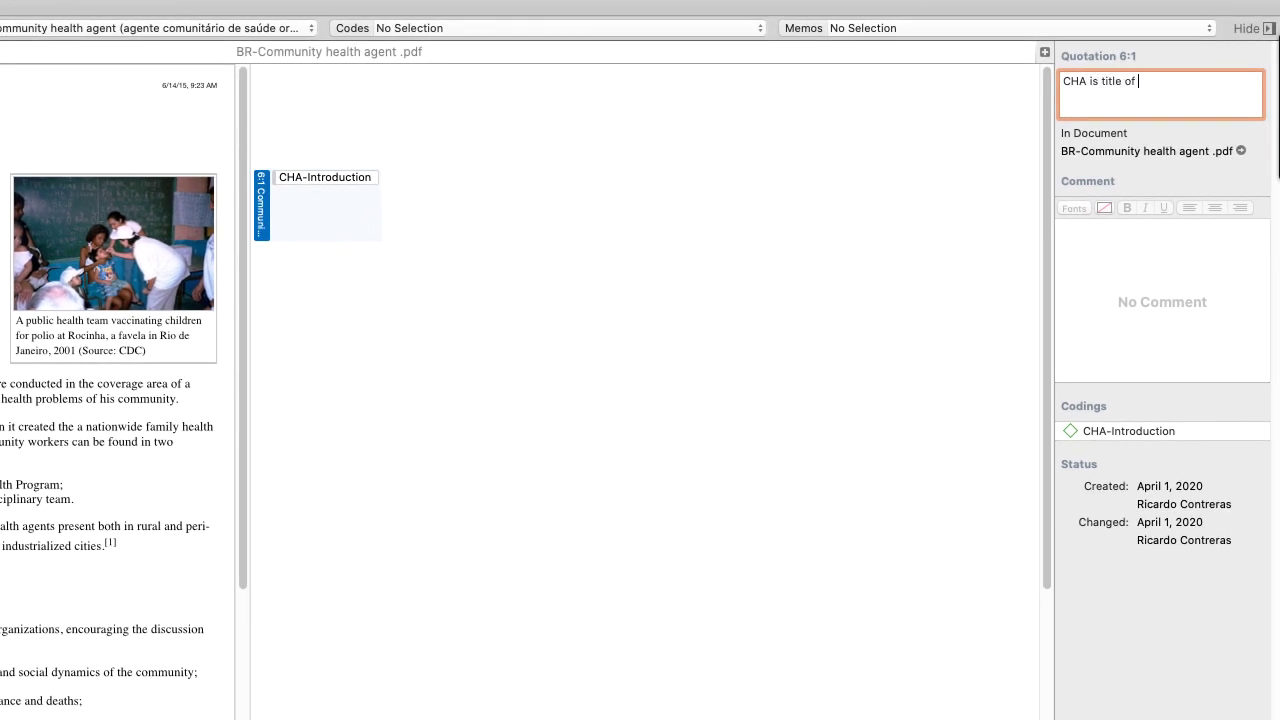
text(LHCW in BR)
key(Return)
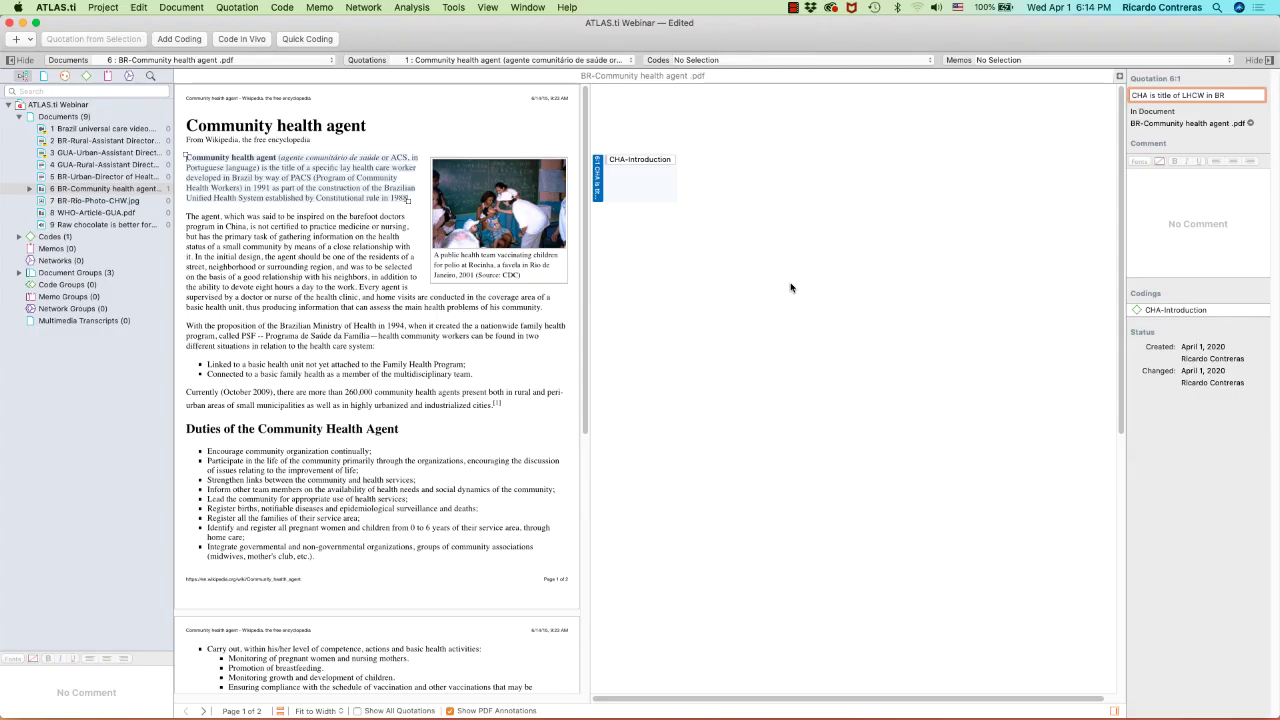
Add to this quotation the comment "Interesting that the program was created in conjunction with the country's unified health system. Let's investigate the policy implications of that.".
click(1162, 201)
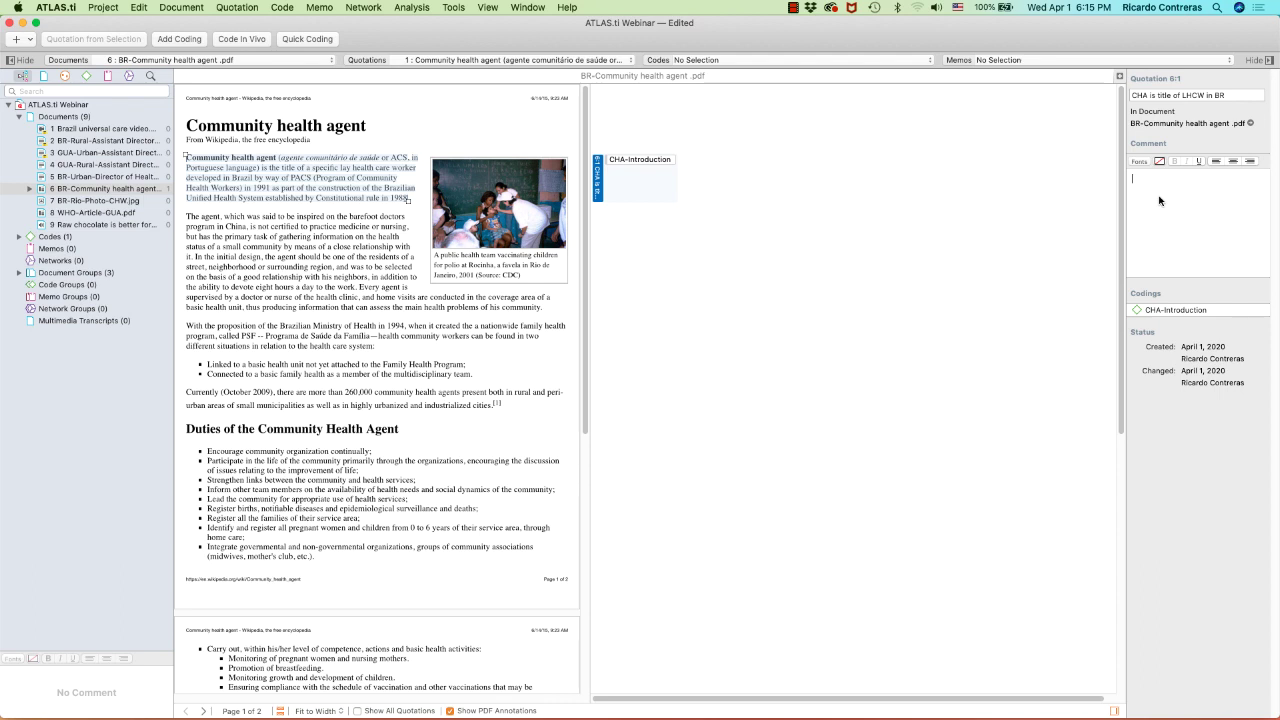
text(Interest)
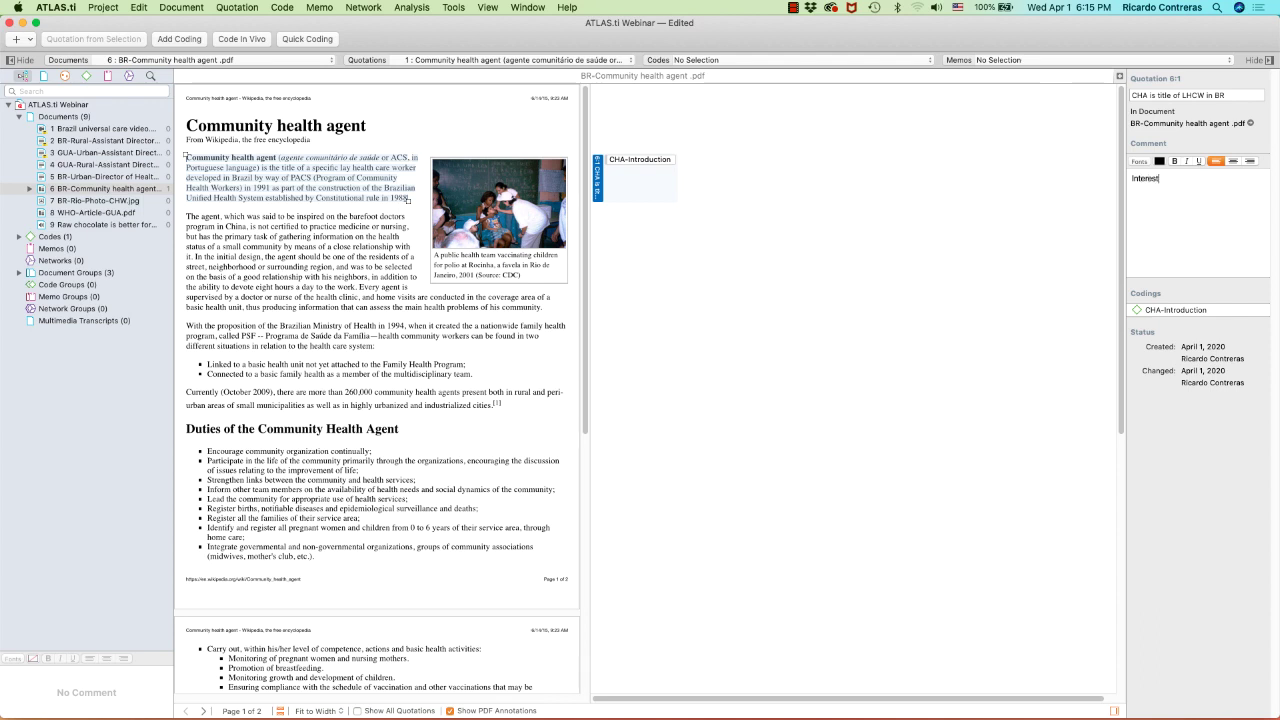
text(ing that the program was created)
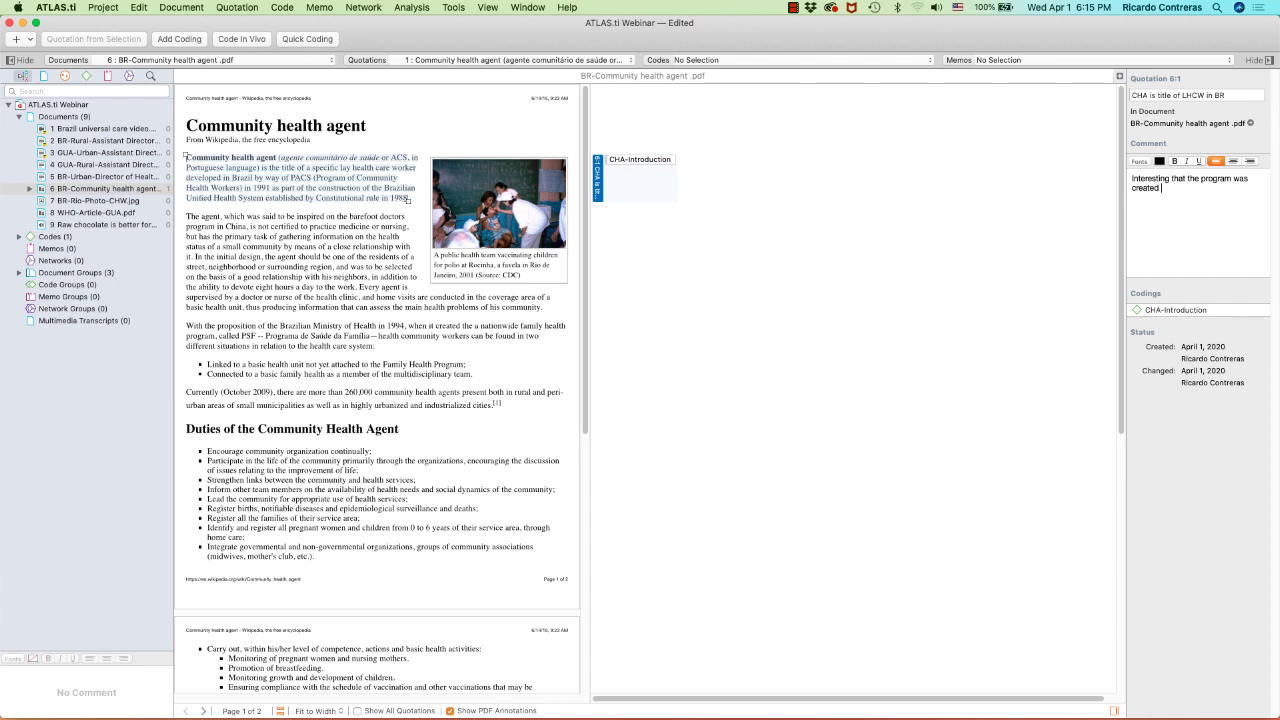
text( in conjunction with the country's unifie)
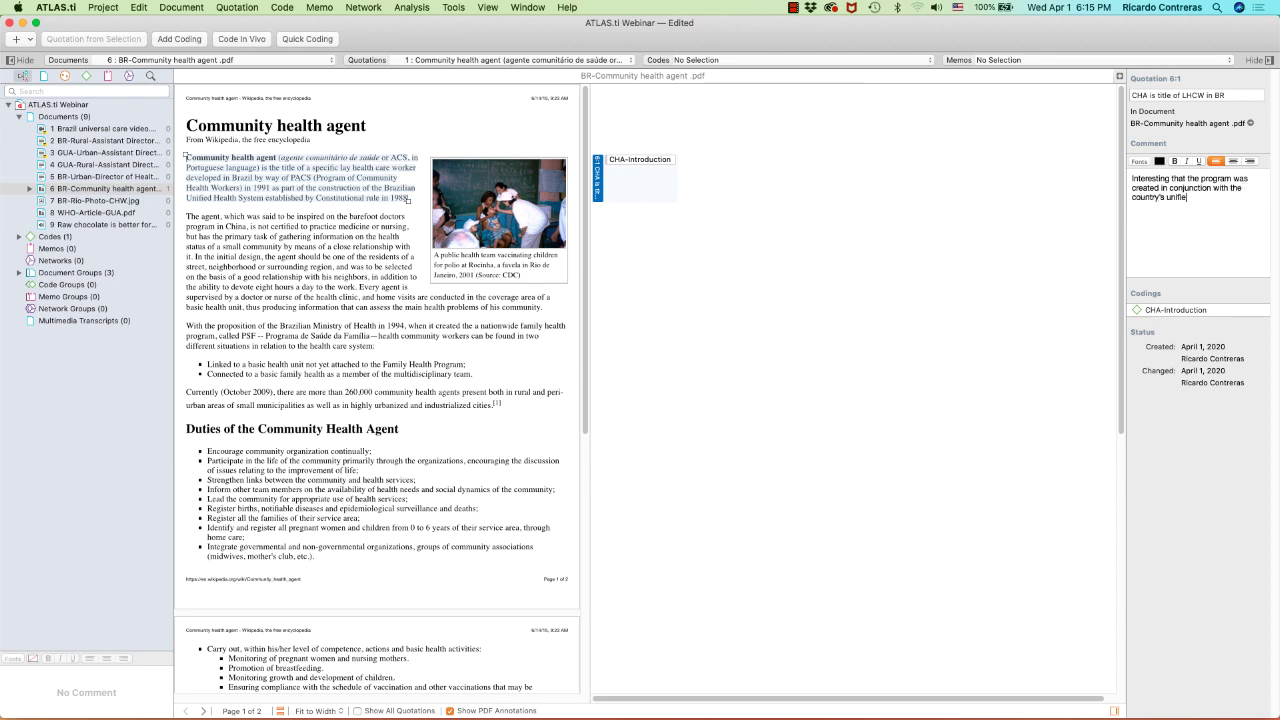
text(d health system. L)
text(et's)
text( investigat)
text(e the)
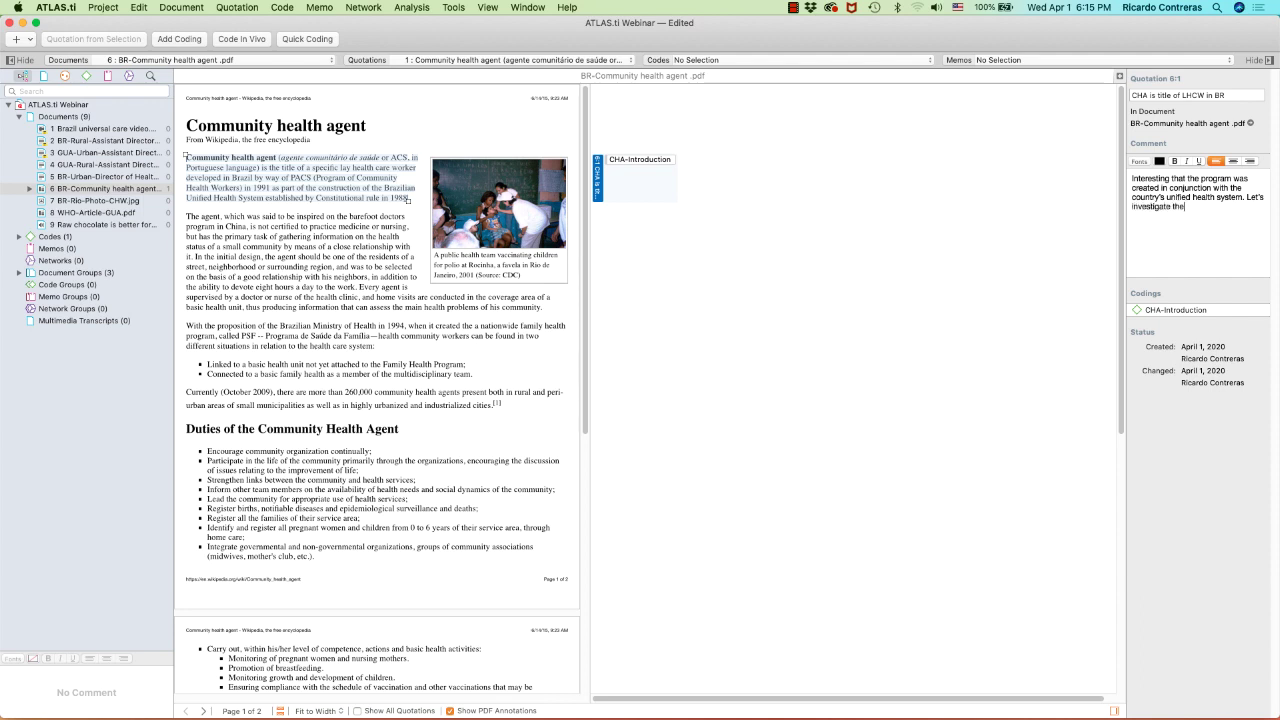
text( policy implications of that.)
Select the CHA-Introduction code in the document margin and set its color to Orange.
click(648, 162)
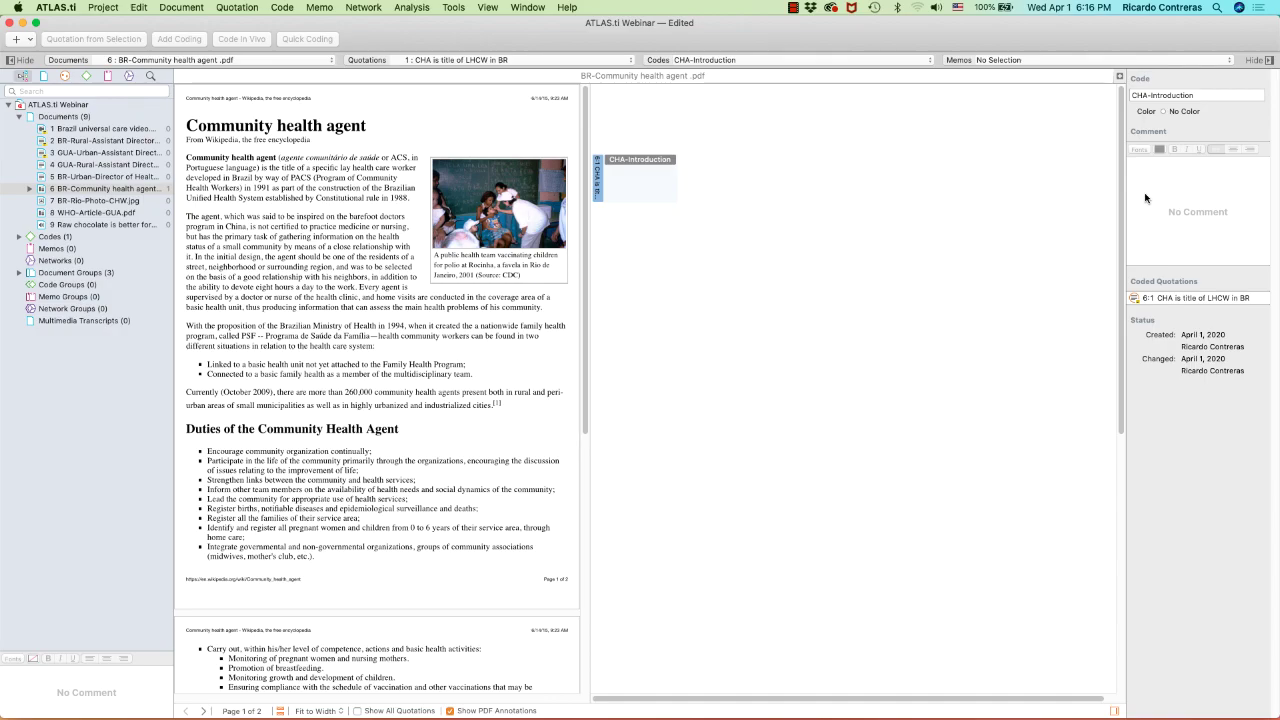
click(1199, 96)
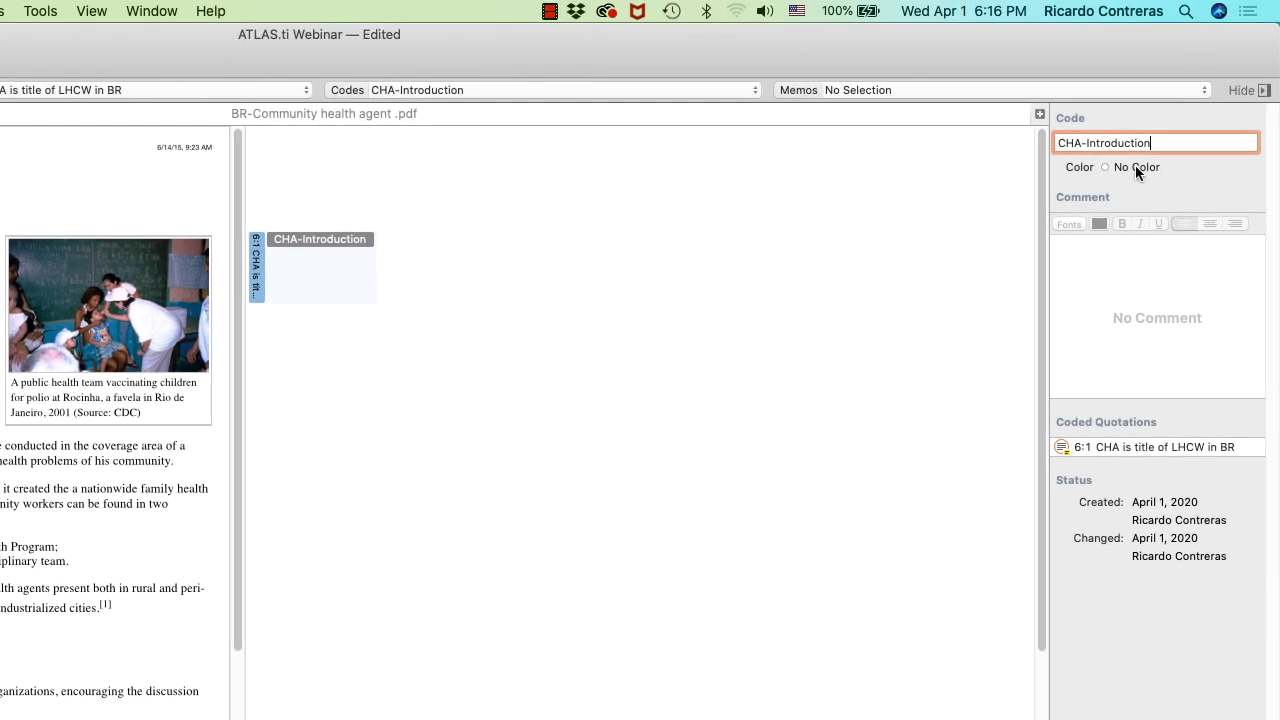
click(1135, 167)
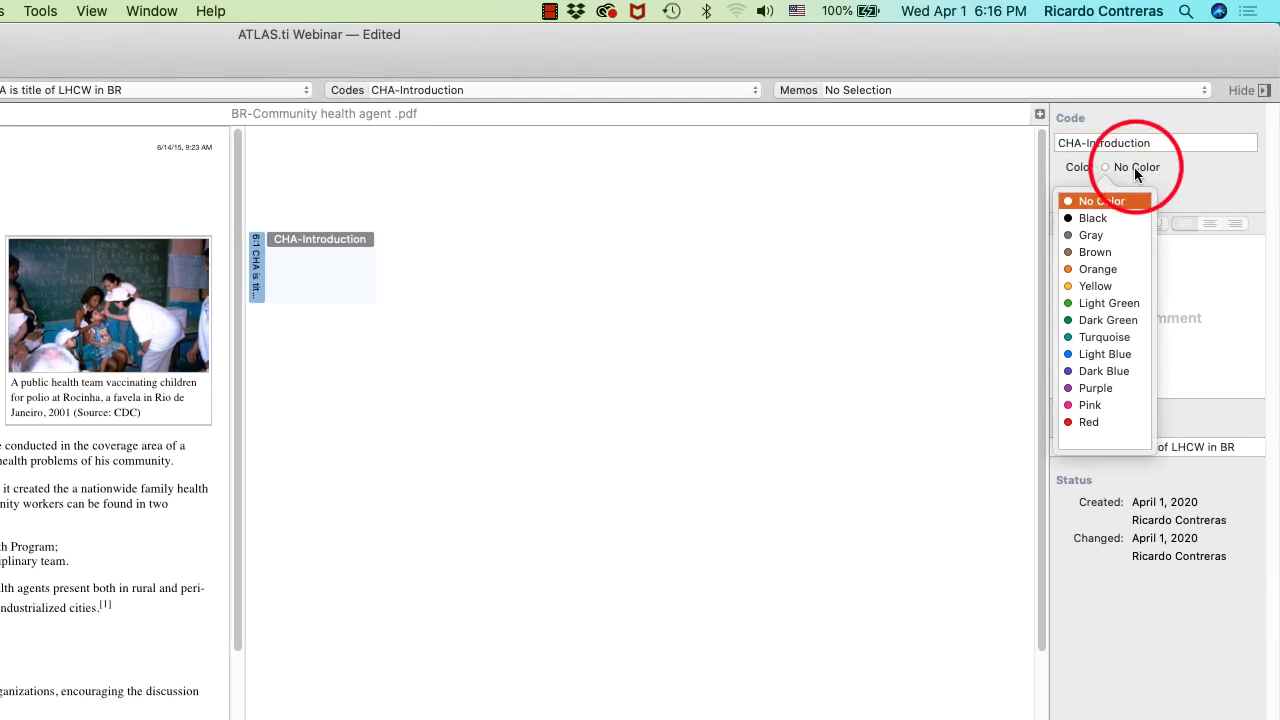
click(1097, 268)
Add the comment "All said about the context or background of the CHA program in BR...." to the CHA-Introduction code.
click(1107, 266)
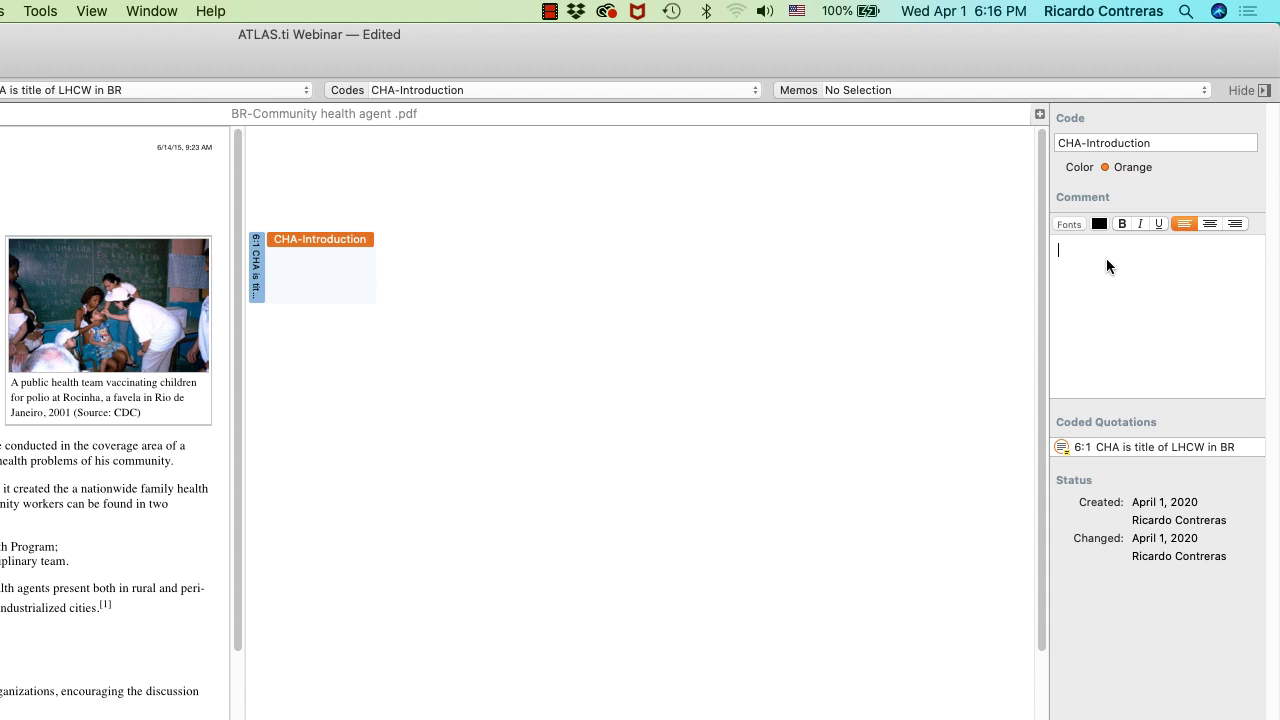
text(All said about the context or ac)
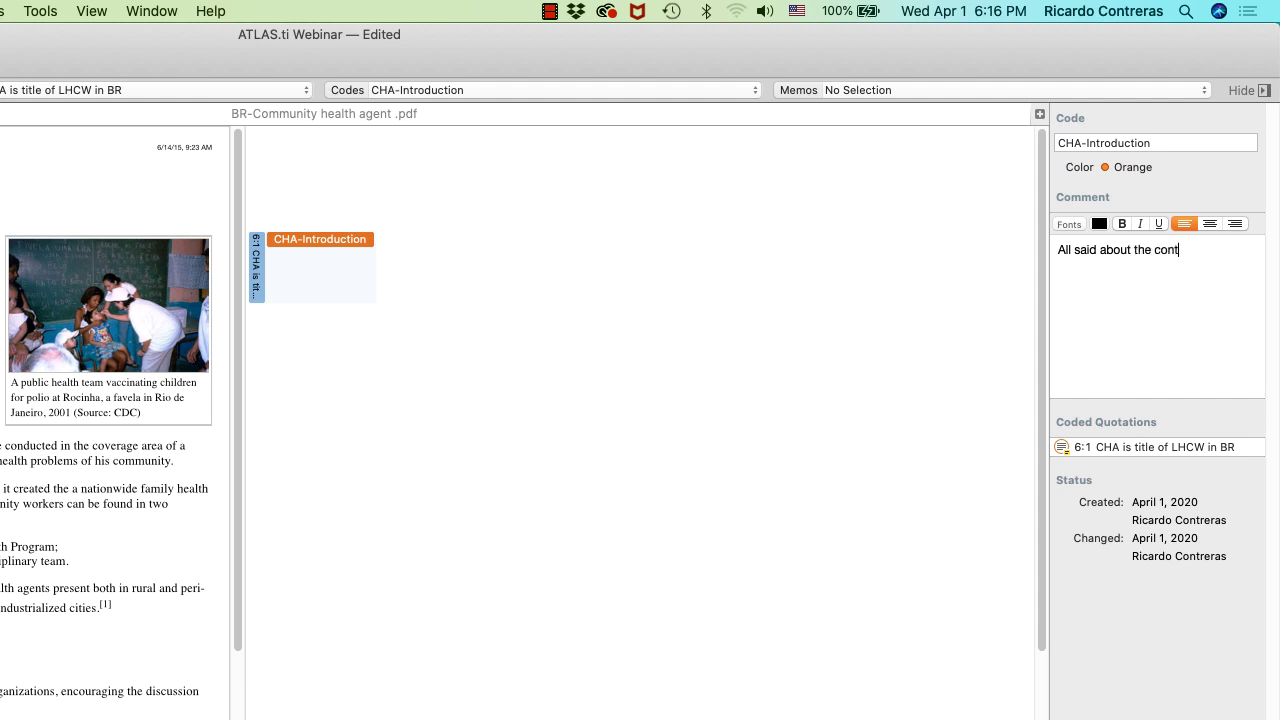
key(BackSpace)
key(BackSpace)
text(bakcground of the CHA )
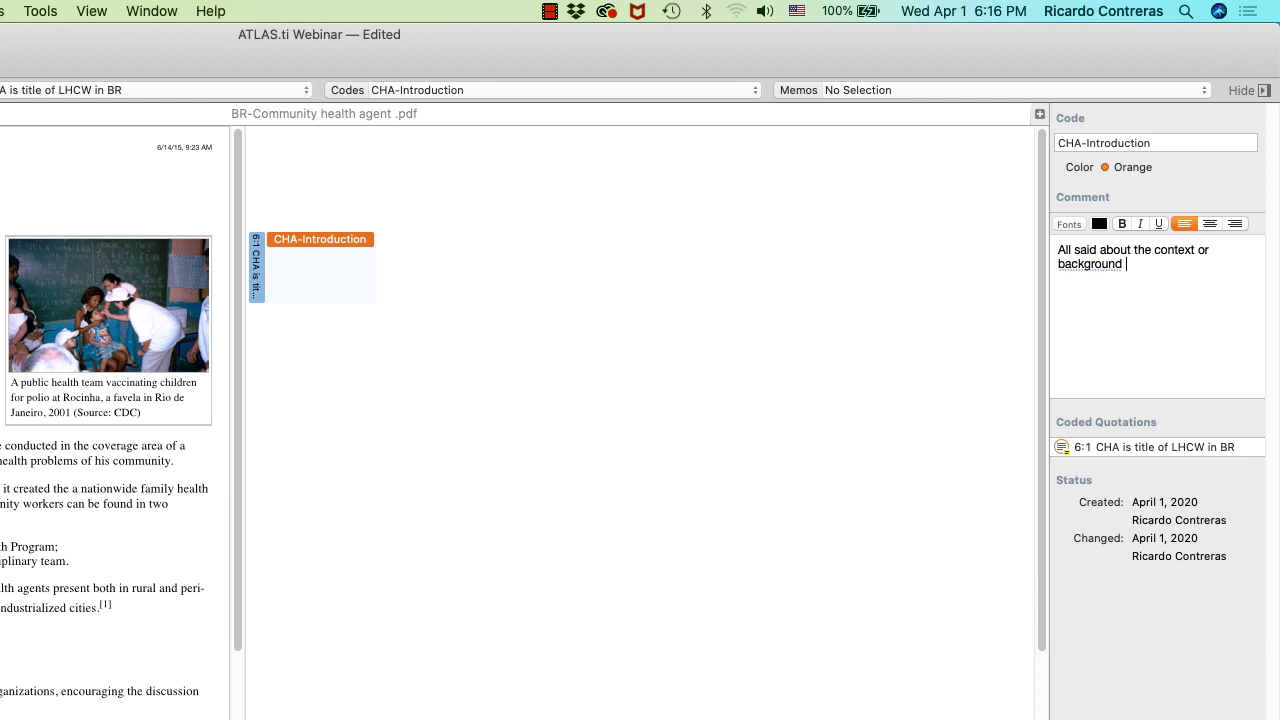
text(program in BR....)
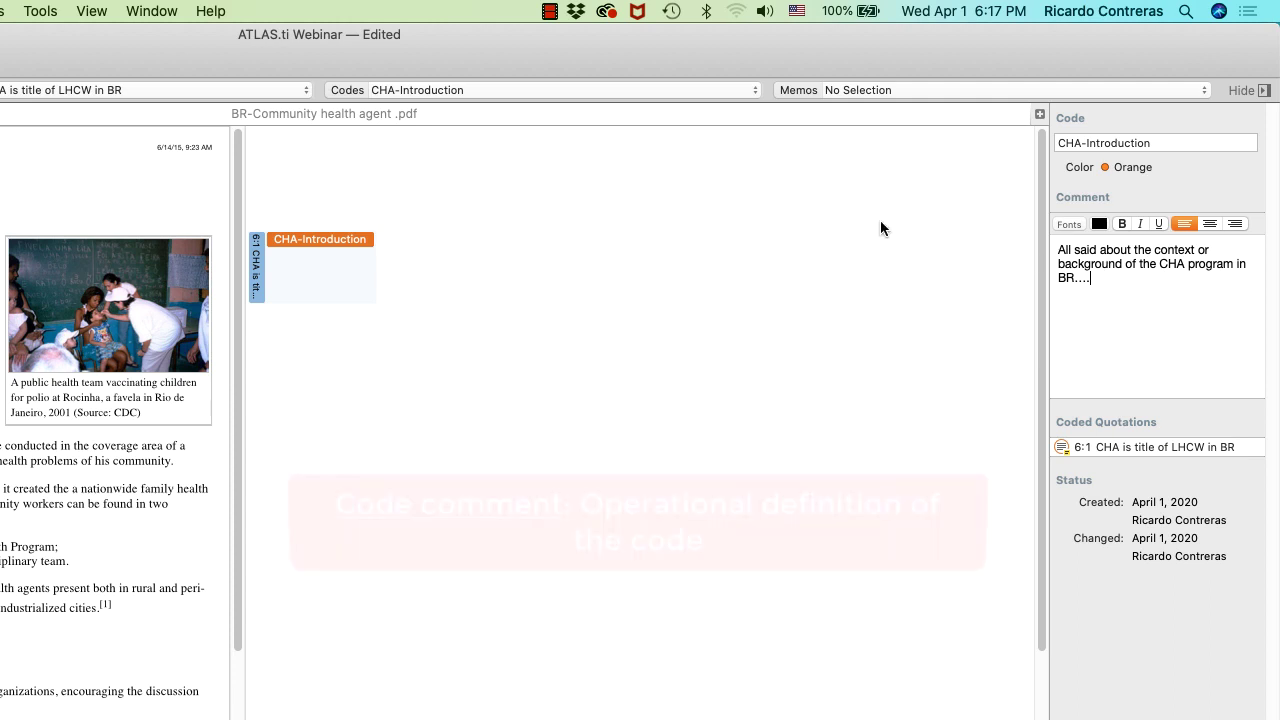
Review the comment of the CHA-Introduction code and the comment of its quotation, highlighting the text of each.
click(352, 239)
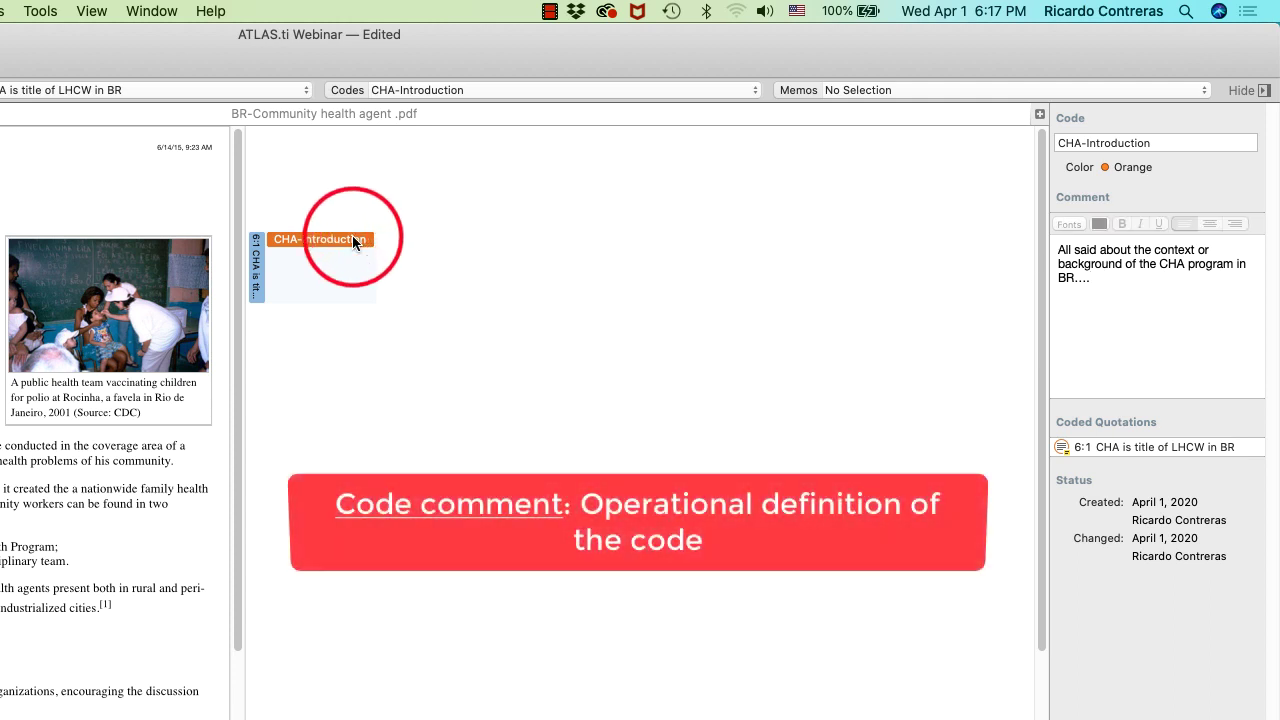
click(1117, 280)
drag(1076, 275, 1057, 249)
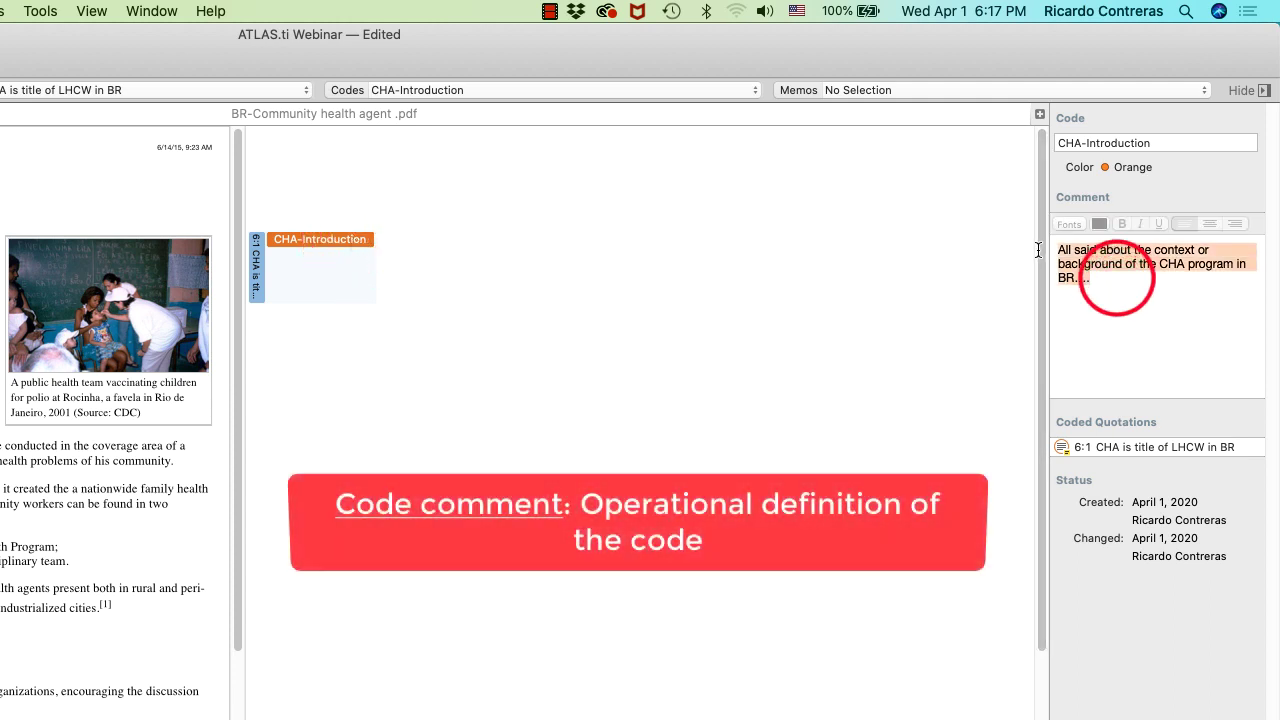
click(253, 278)
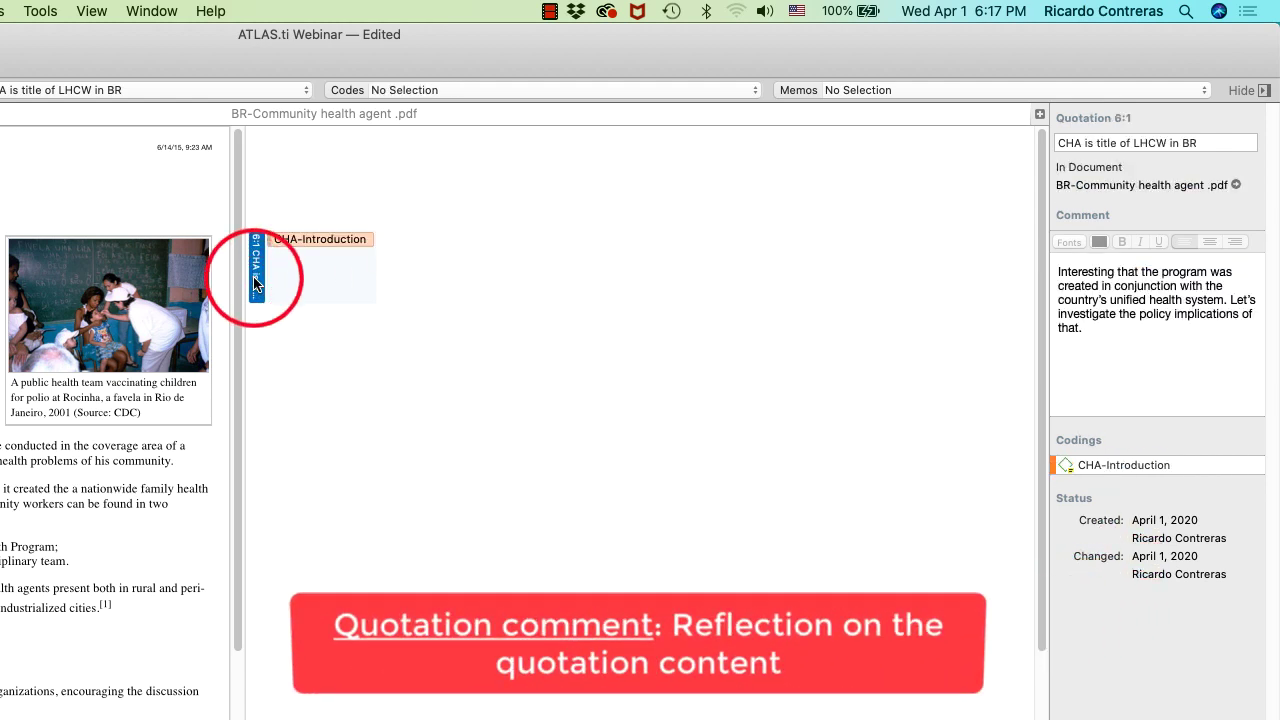
drag(1110, 332, 1048, 278)
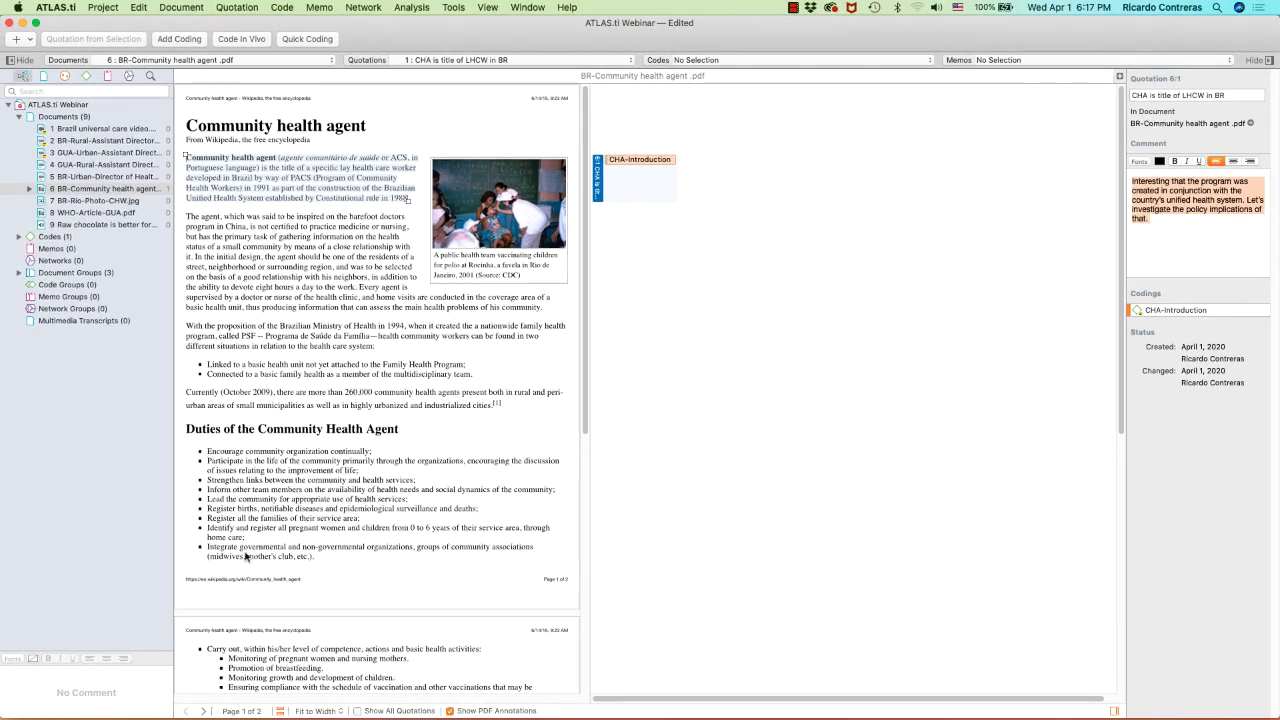
Code the first two bullets under Duties of the Community Health Agent with the existing CHA-Introduction code, and view the new code and quotation.
drag(207, 450, 356, 476)
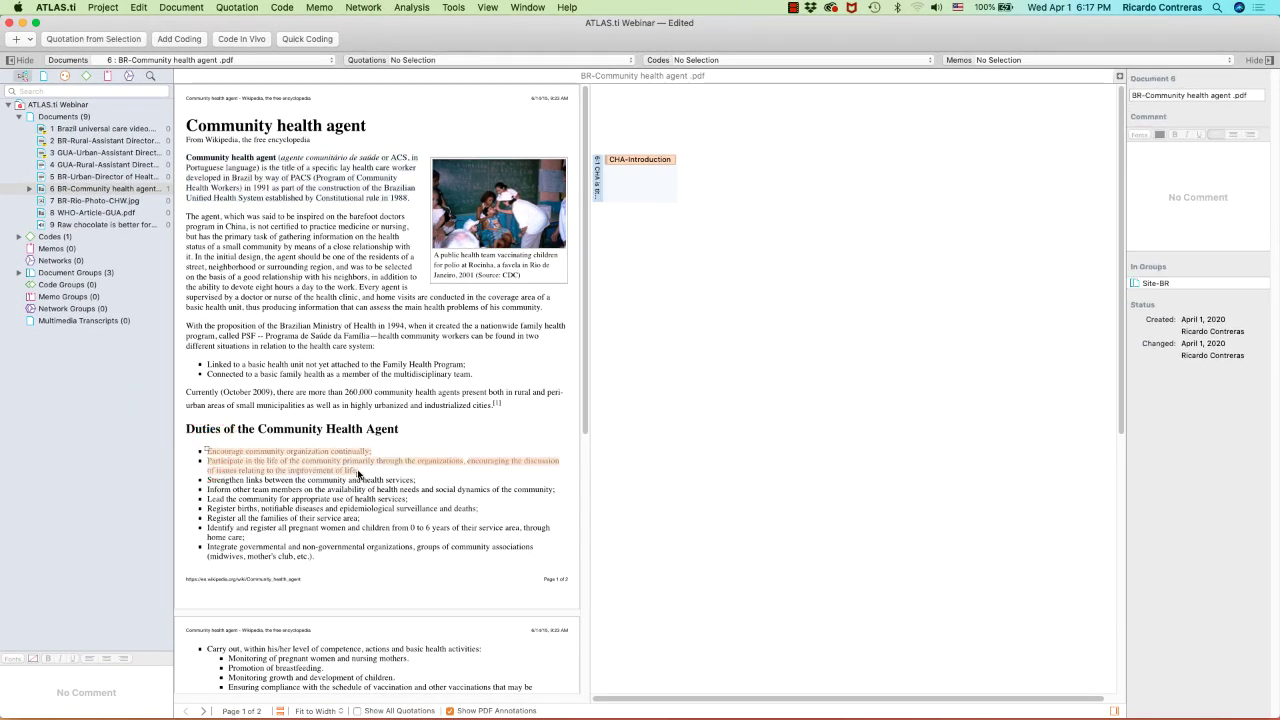
click(18, 236)
click(59, 249)
drag(59, 253, 305, 461)
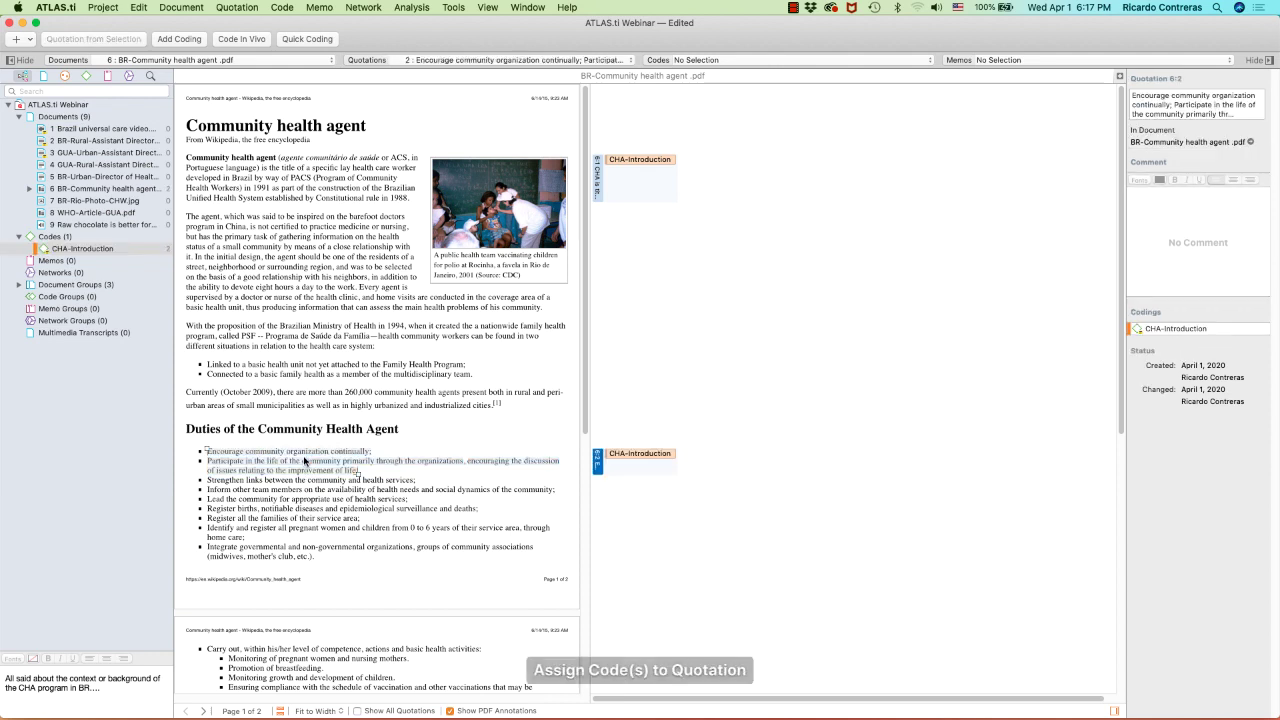
click(637, 456)
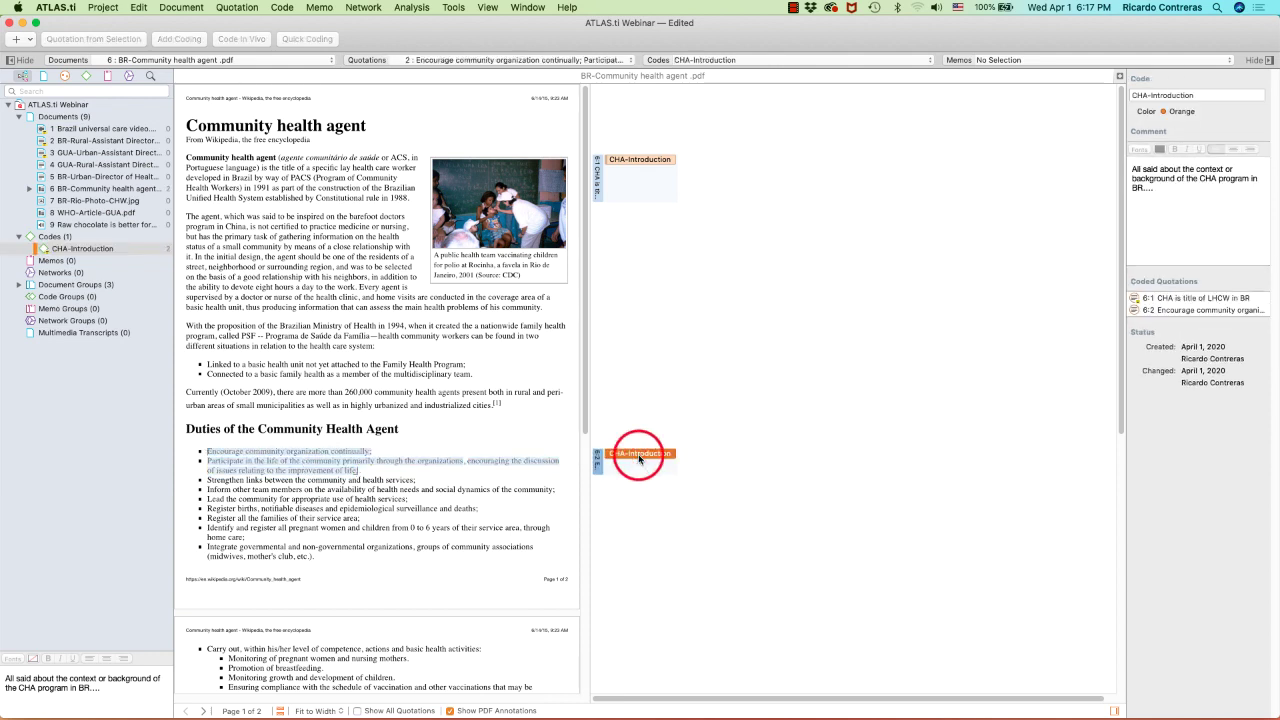
click(599, 465)
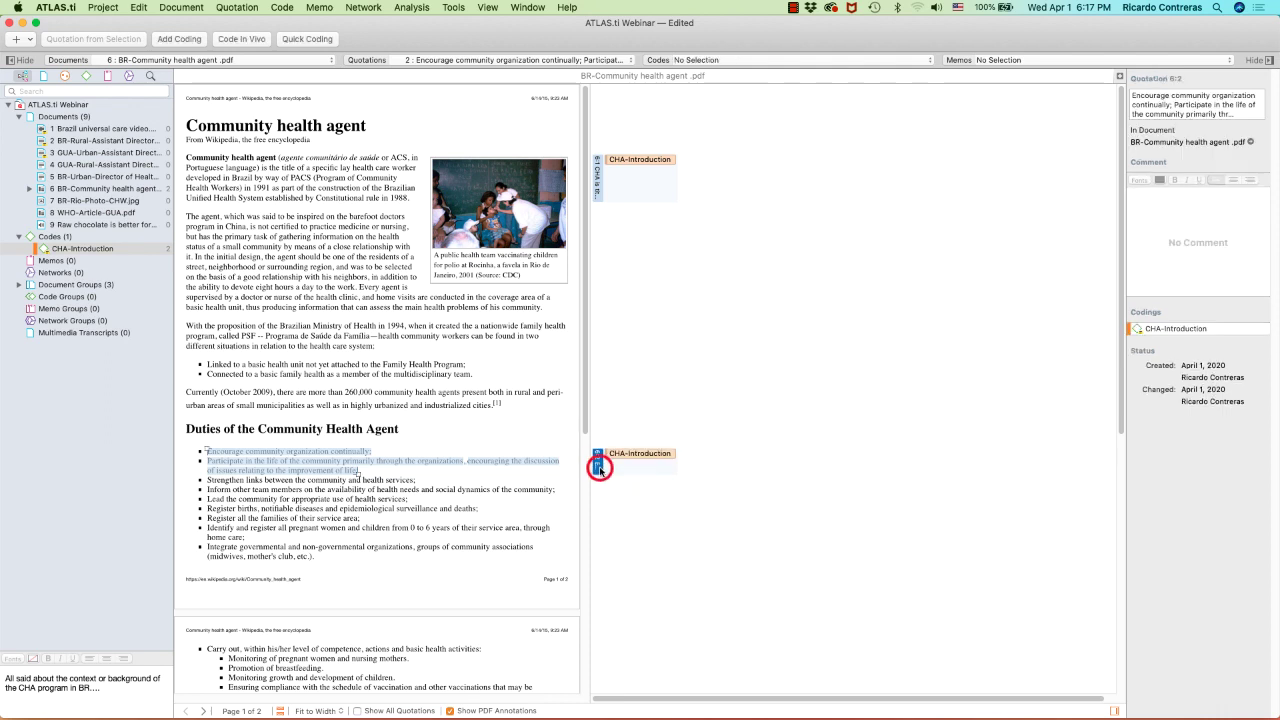
Add the comment "It is a unique reflection...." to the quotation of the two duties bullets, and delete that quotation.
click(1162, 228)
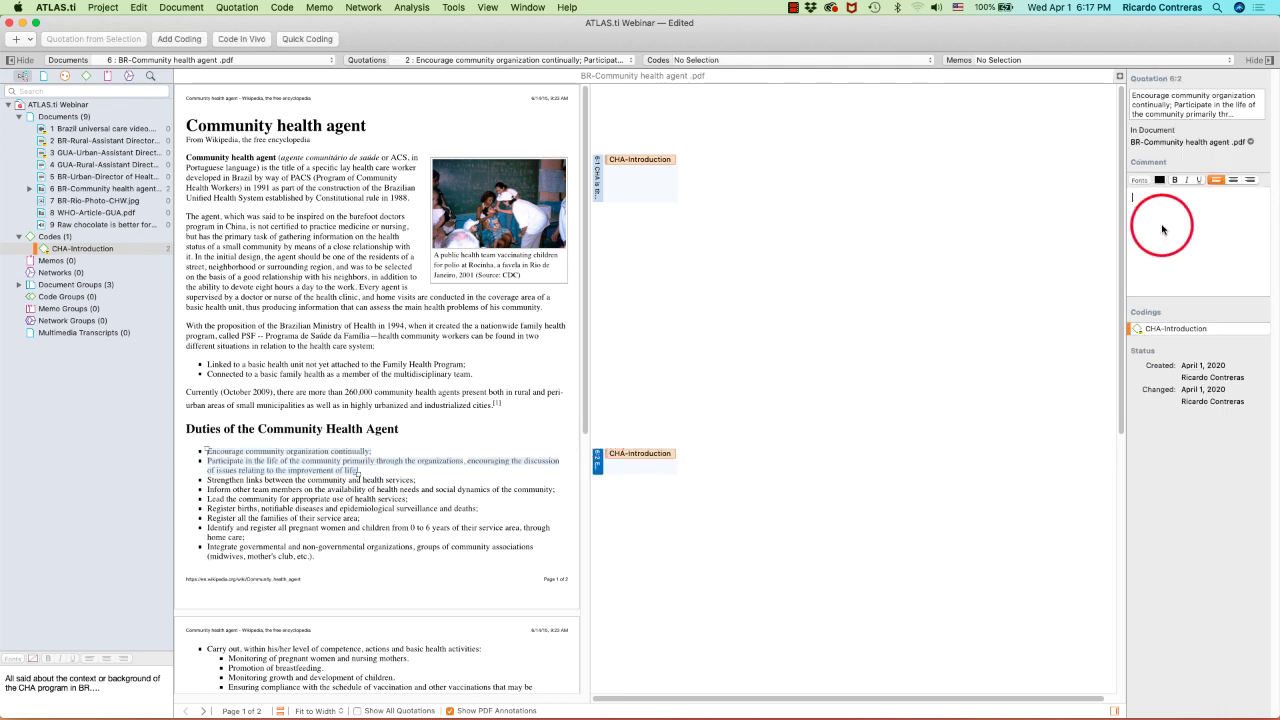
text(It i)
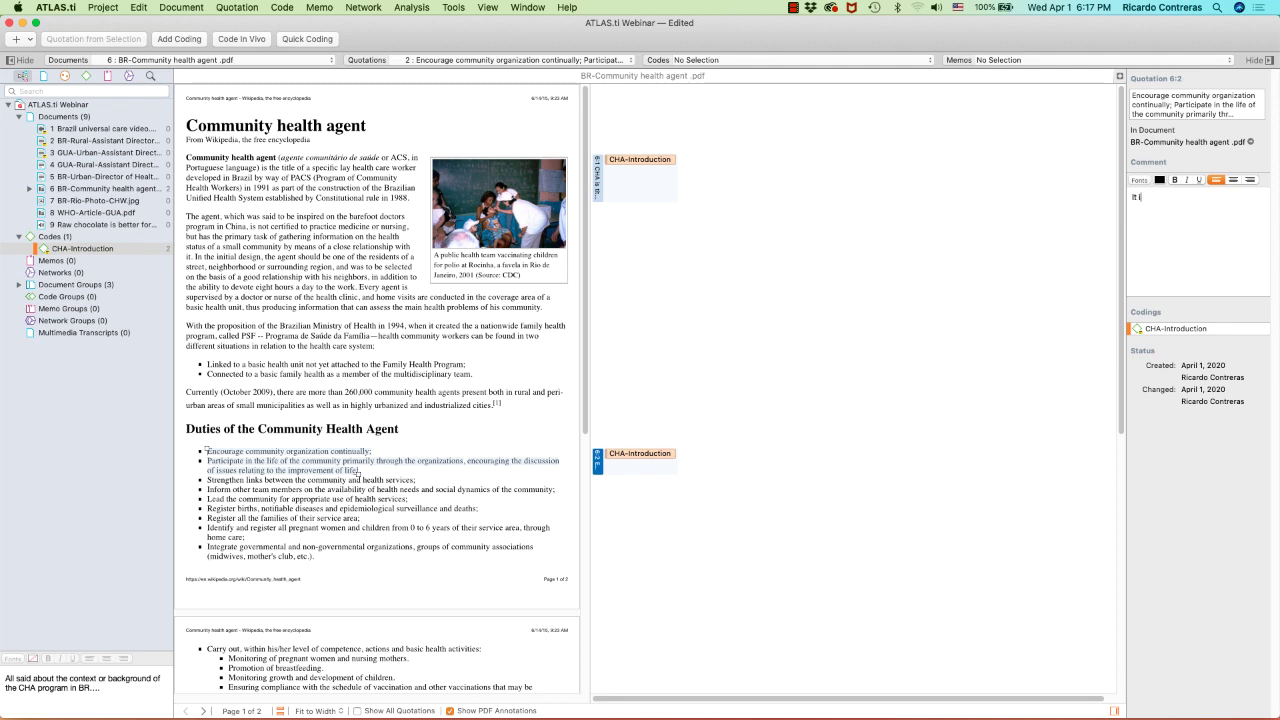
text(s a unique reflection....)
click(598, 460)
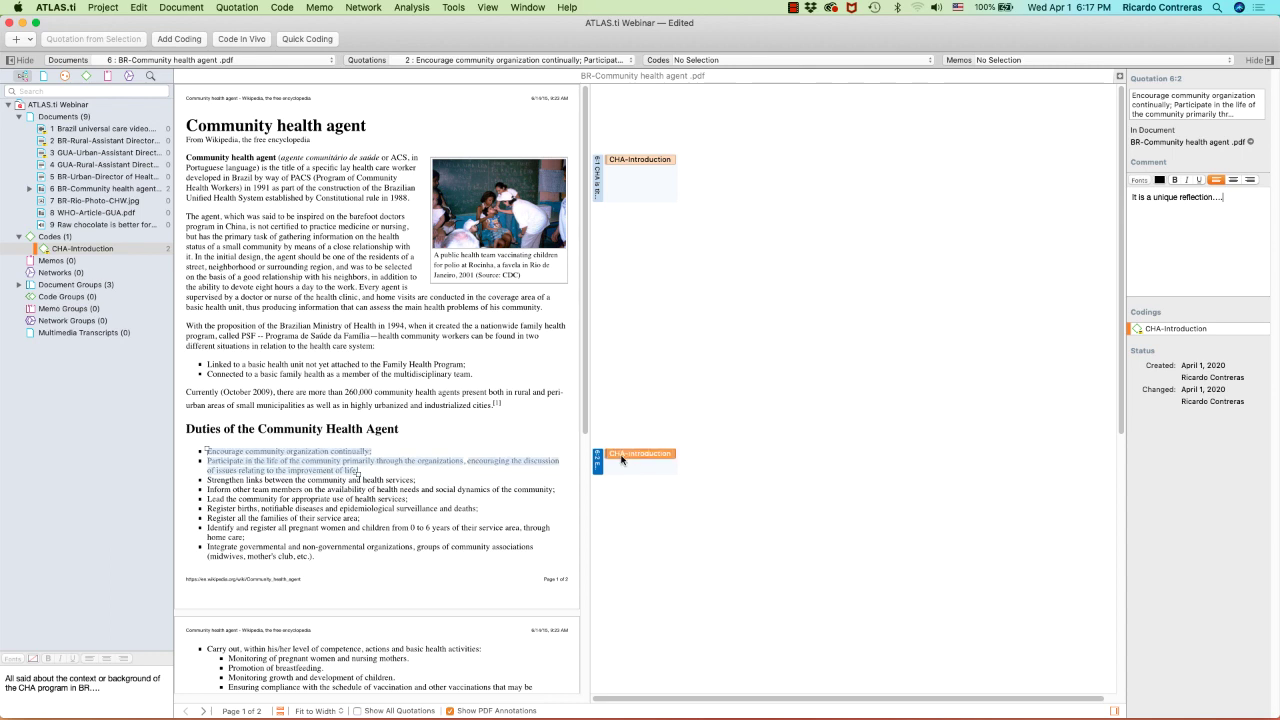
right_click(601, 468)
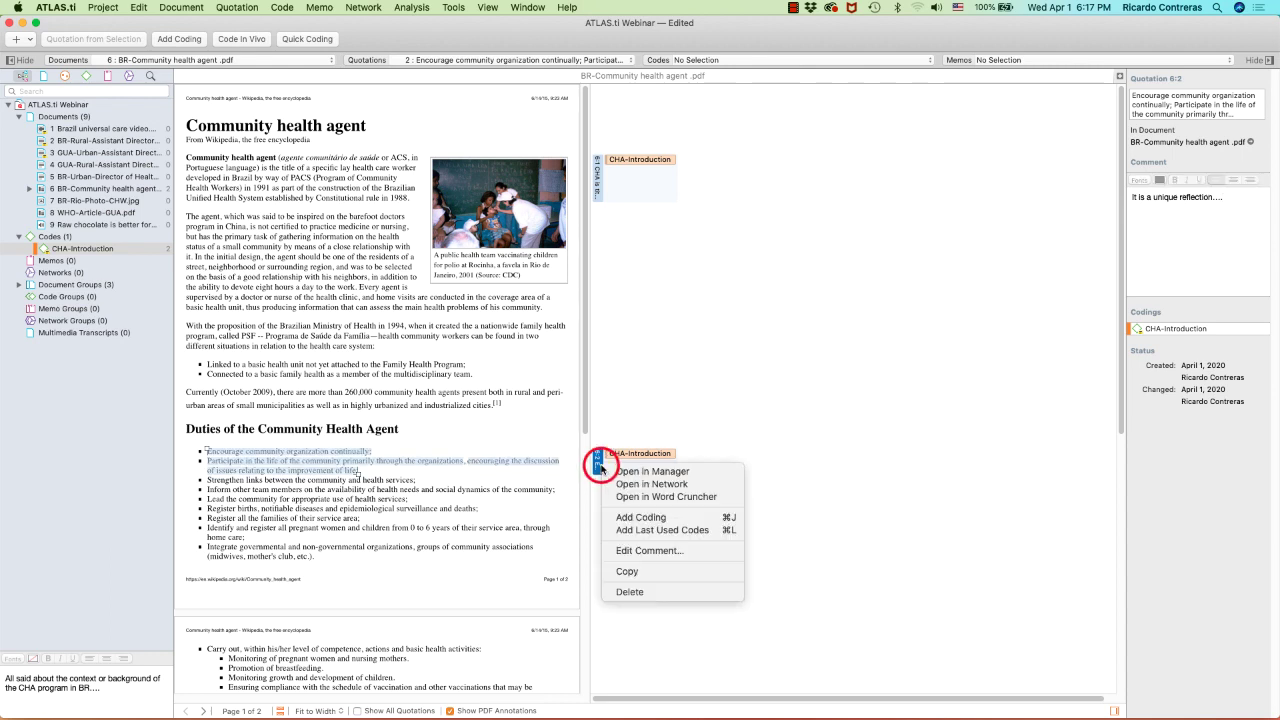
click(634, 593)
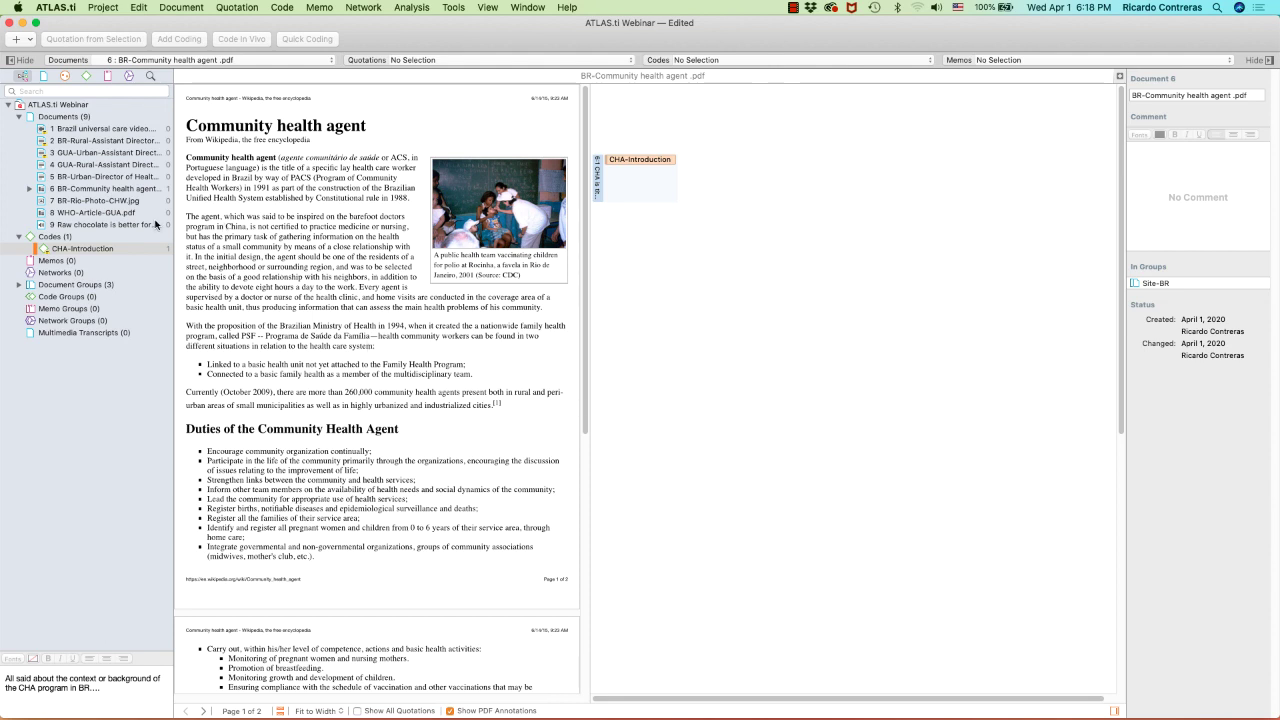
Open BR-Rio-Photo-CHW.jpg in a wider image area and code a rectangular region around the vaccination scene with the new code Vaccination.
click(128, 202)
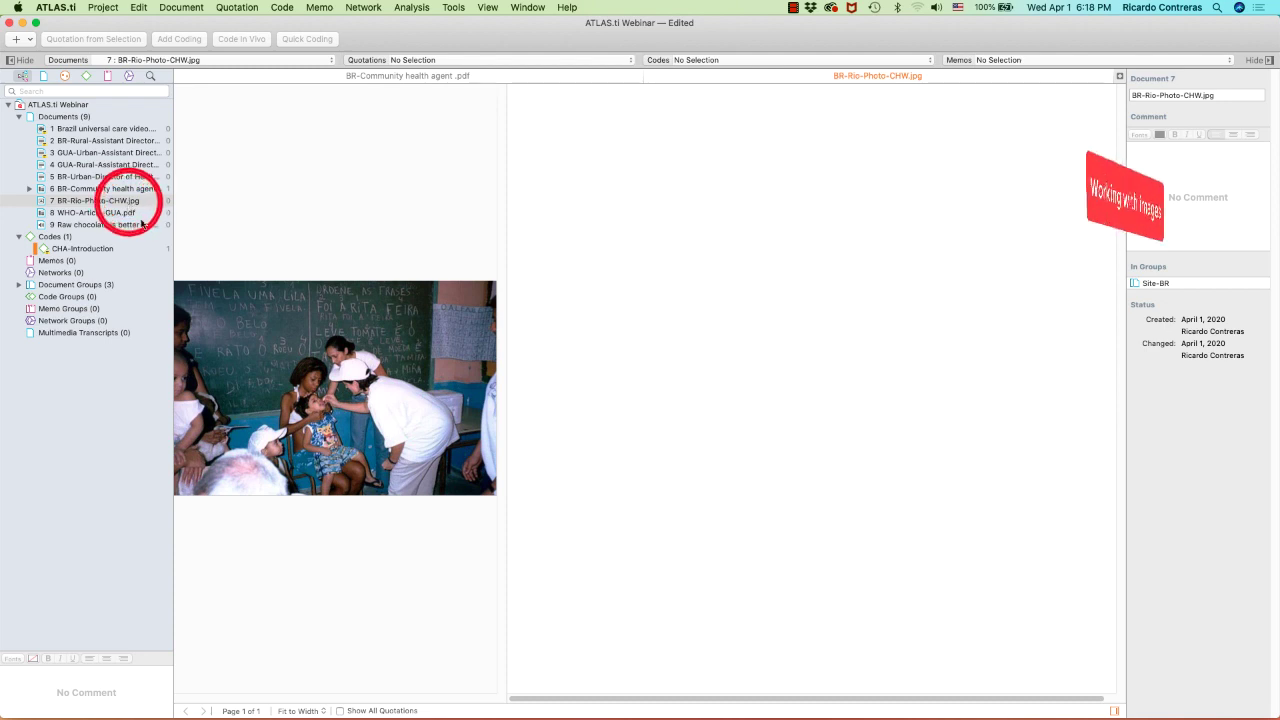
drag(506, 347, 680, 349)
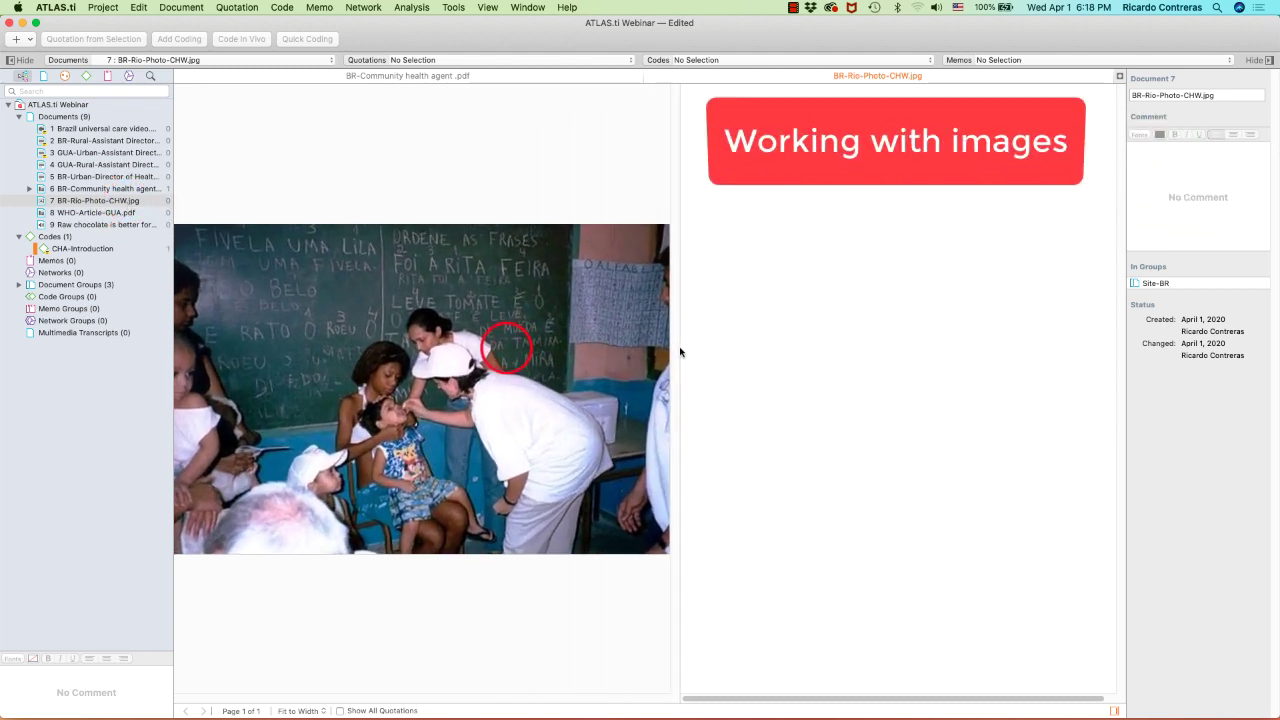
drag(325, 310, 584, 431)
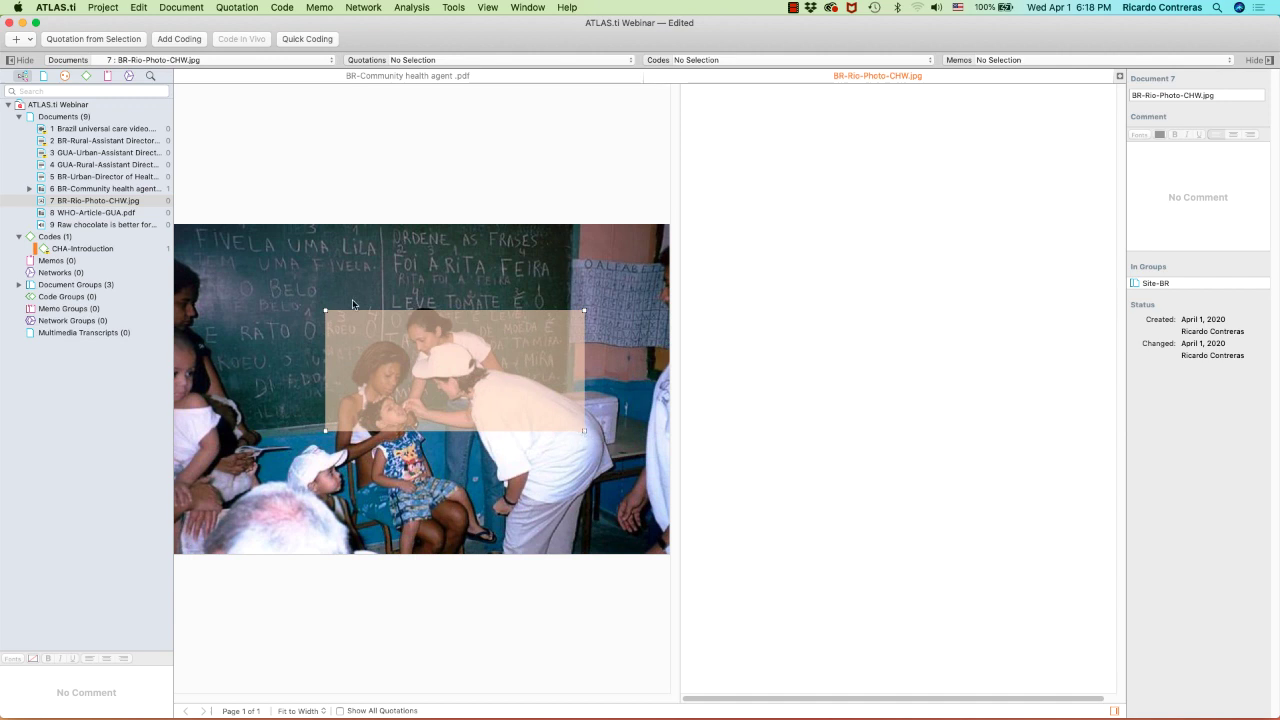
click(184, 39)
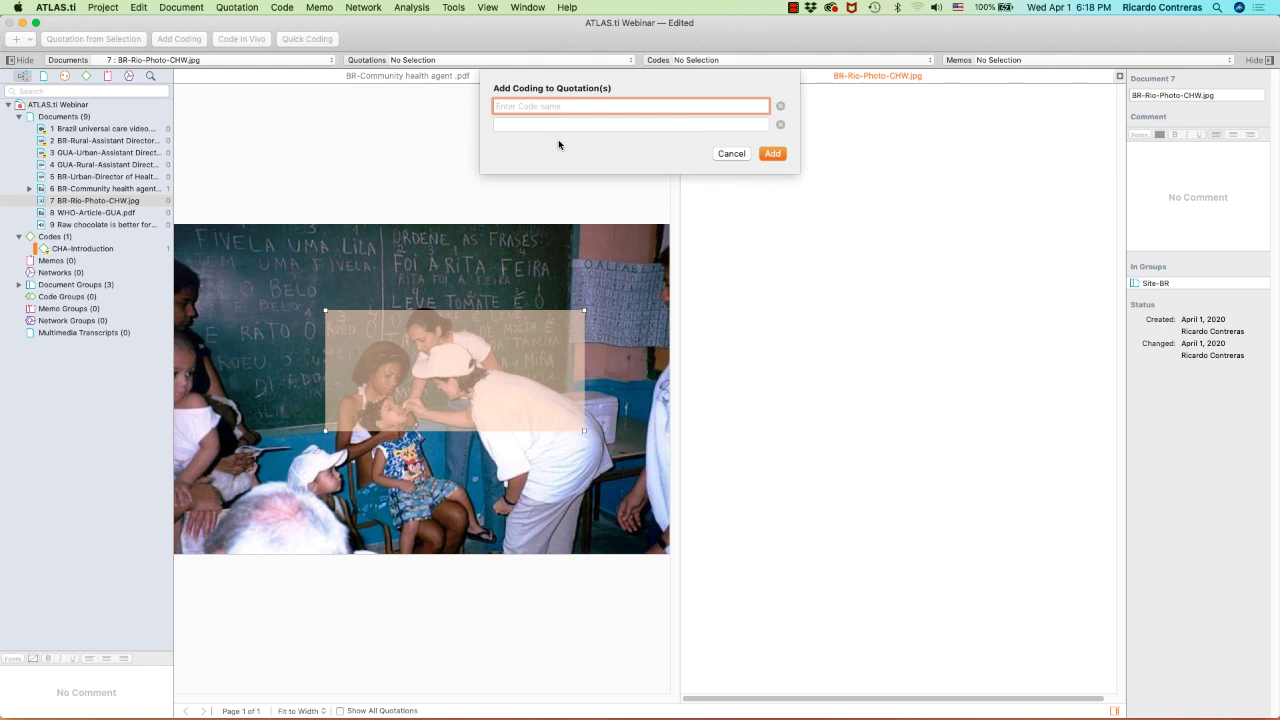
text(Vaccination)
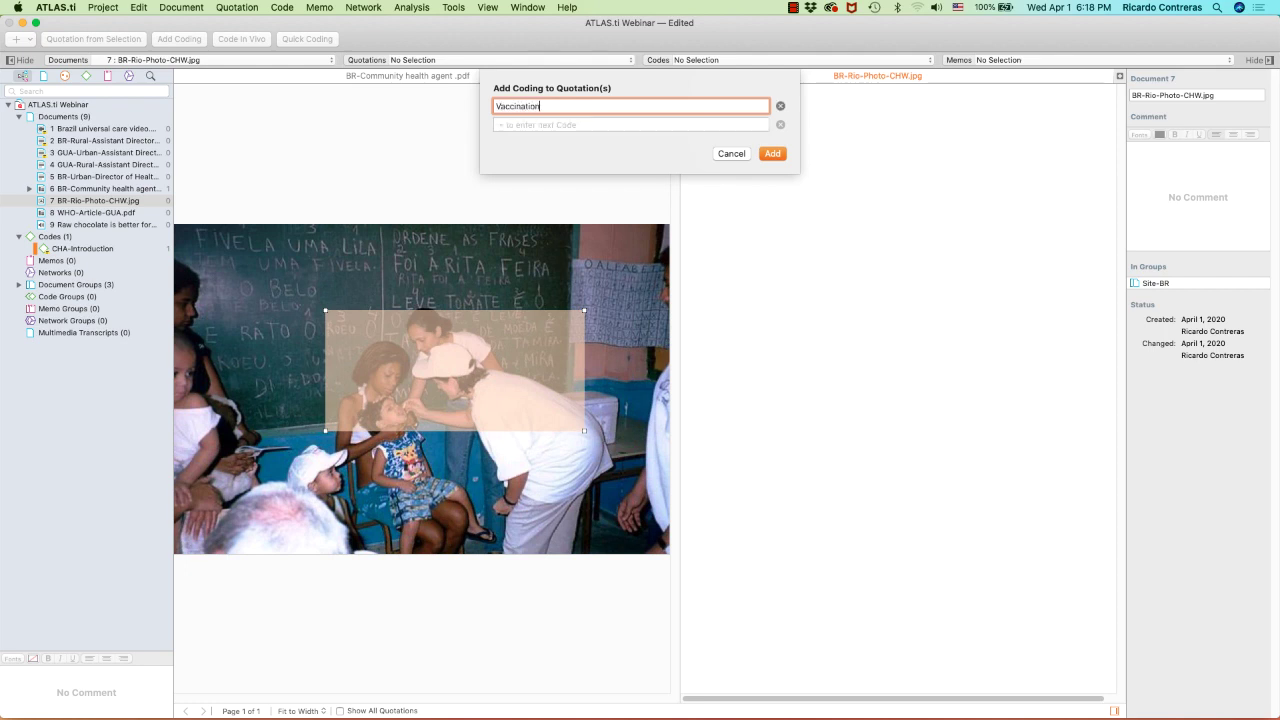
key(Return)
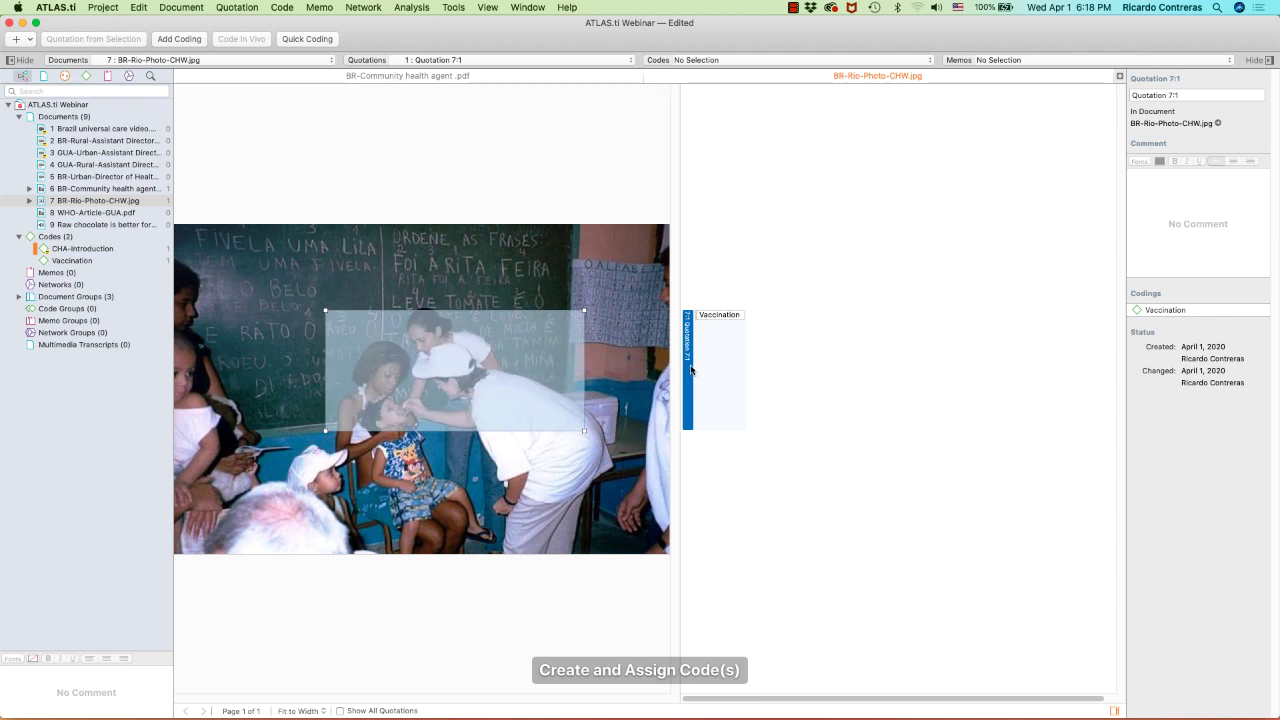
Comment the photo quotation with "A health professional is administering an oral vaccine to a child....".
click(1167, 207)
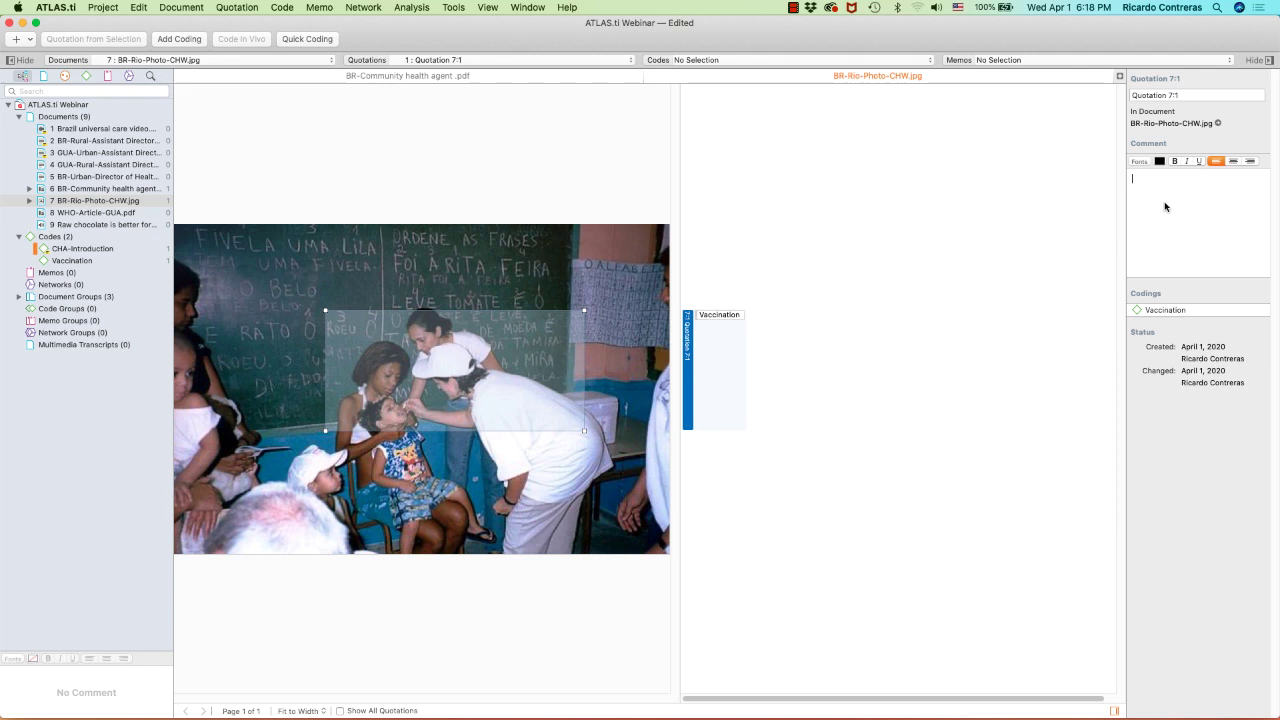
text(A health professional is administering)
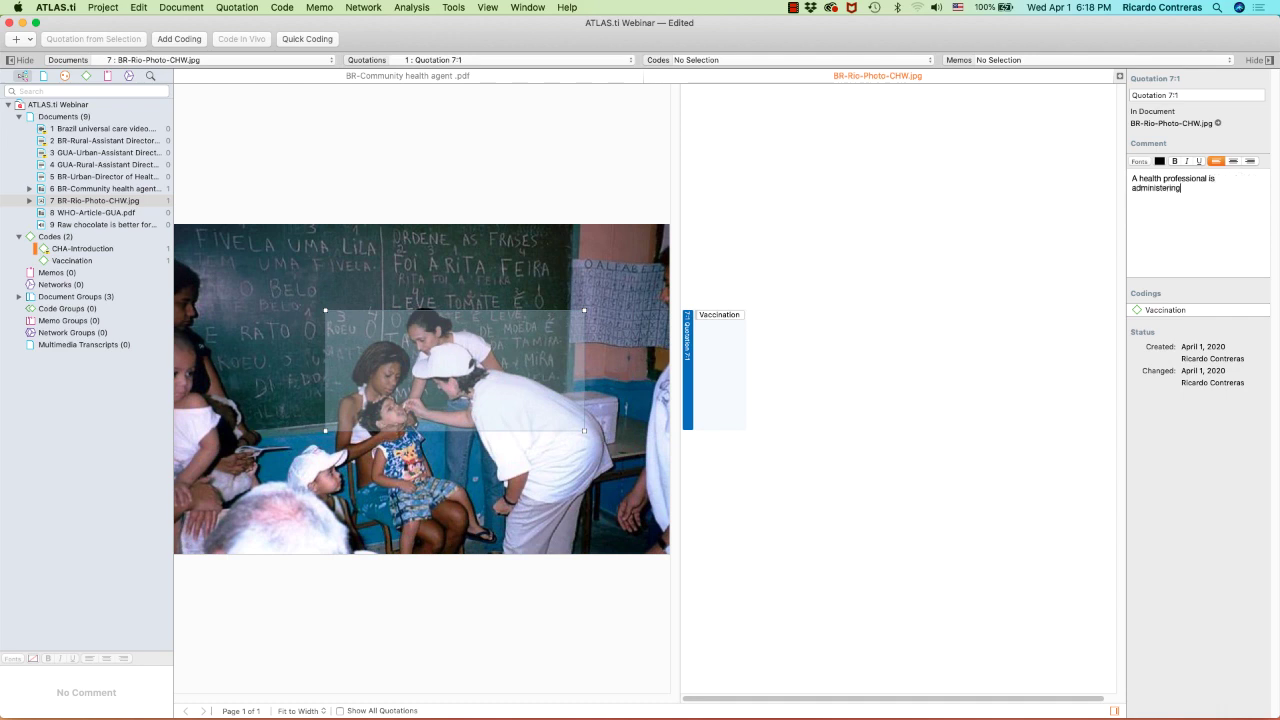
text( an oral vaccine to a child....)
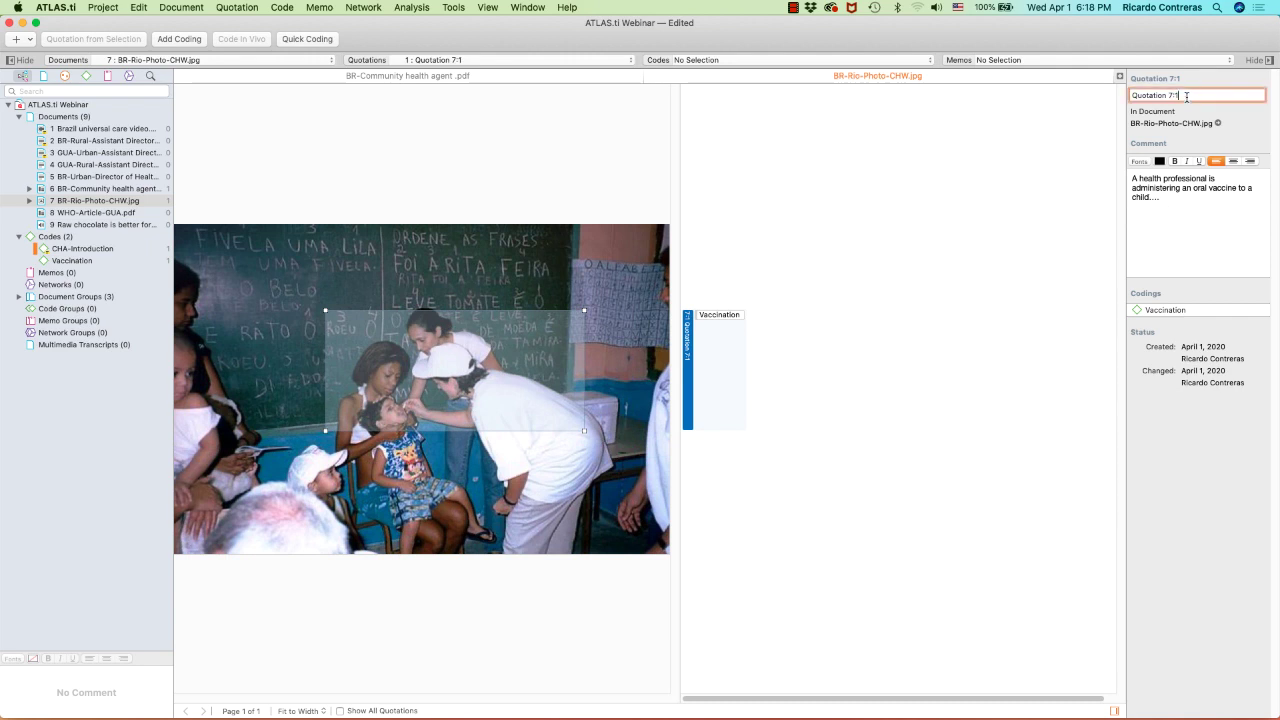
Rename the photo quotation as "Administration of oral vaccine to child" and reselect it in the margin.
drag(1186, 95, 1131, 95)
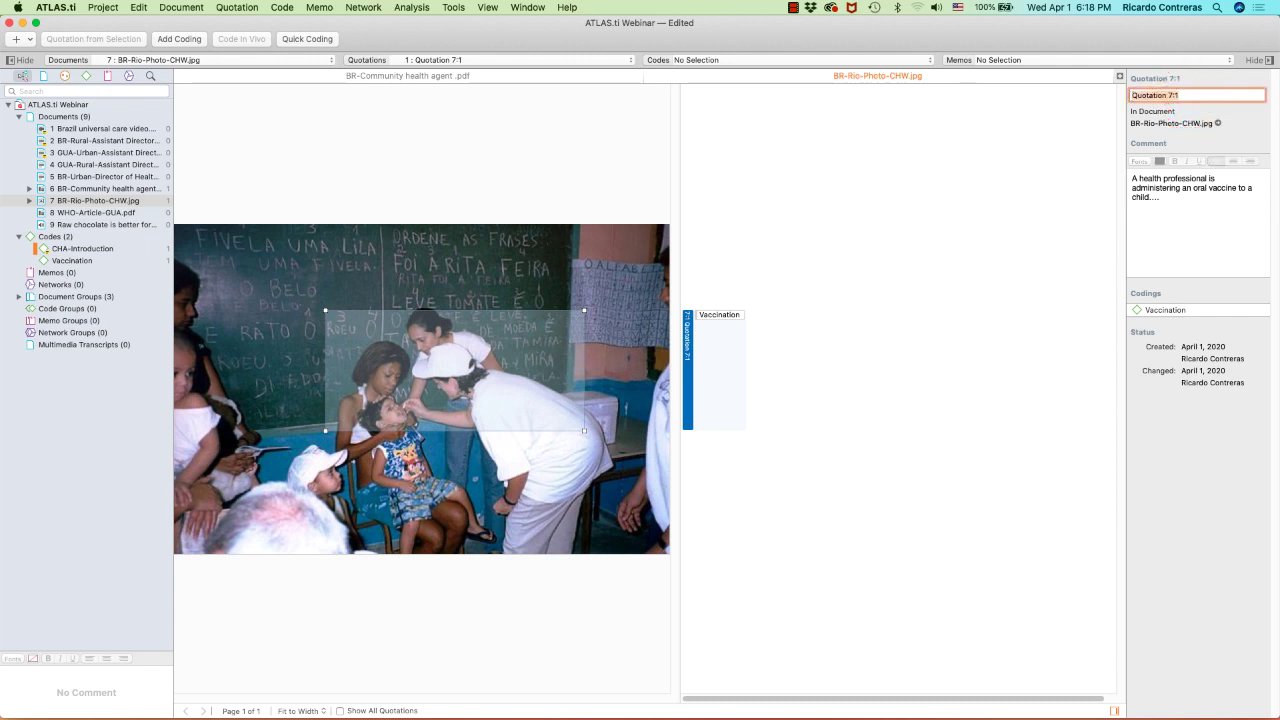
text(Administration of oral vaccine)
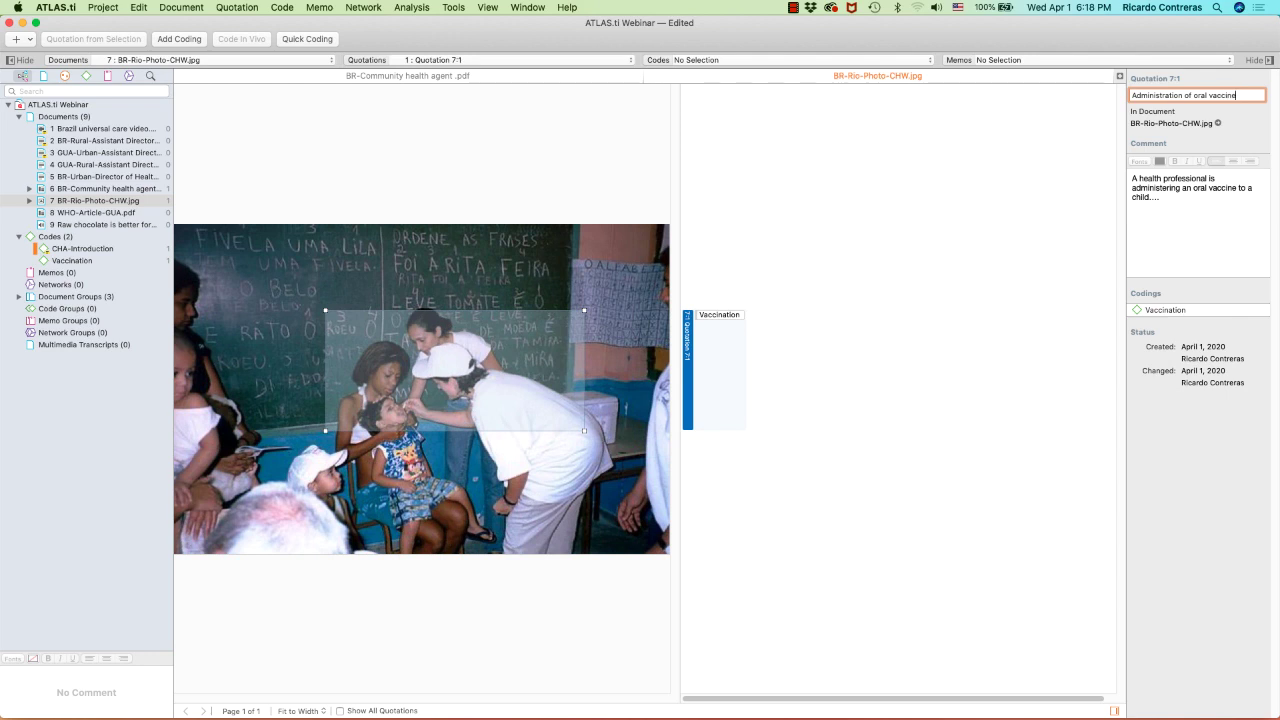
text( to child)
click(1057, 241)
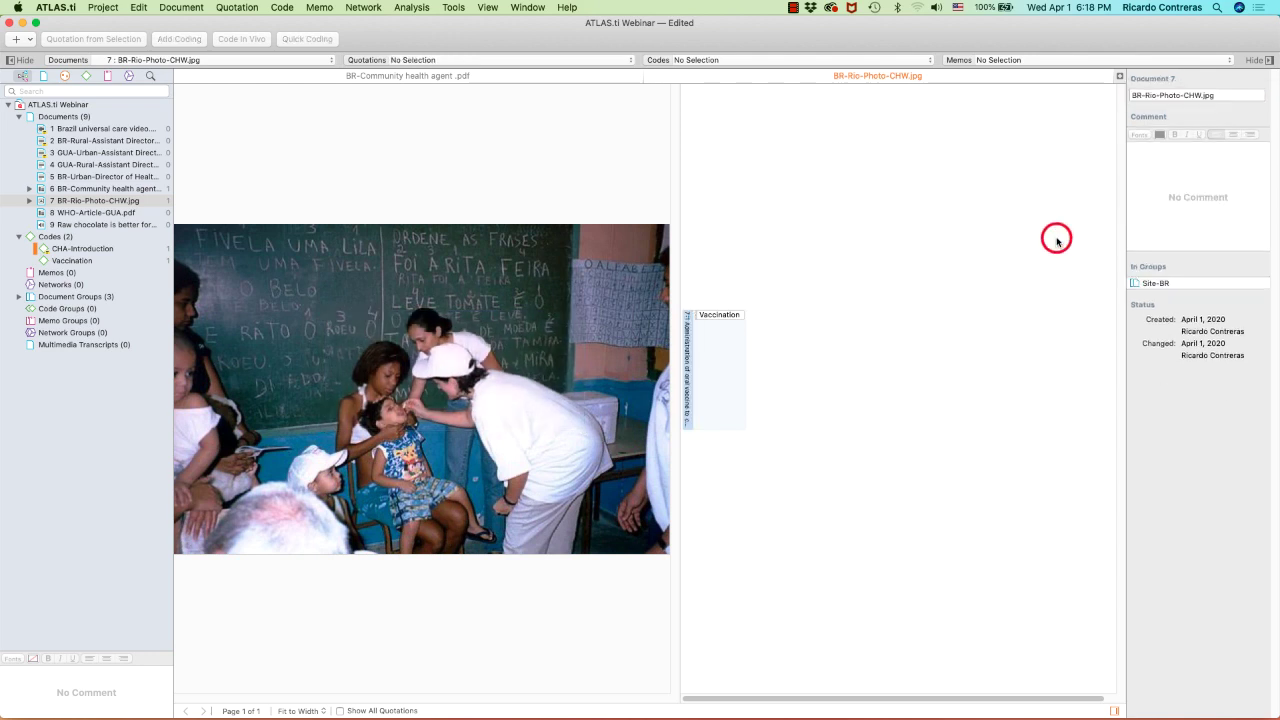
click(688, 336)
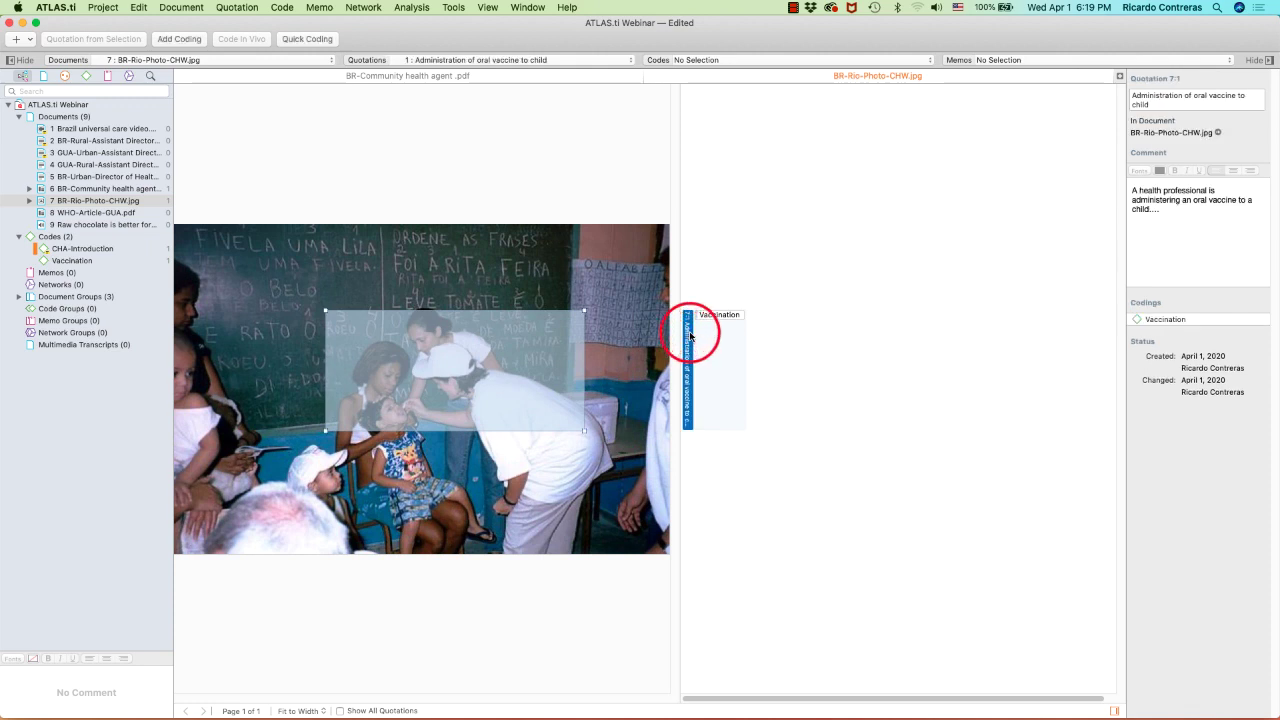
Add the comment "Define the code...." to the Vaccination code.
click(713, 316)
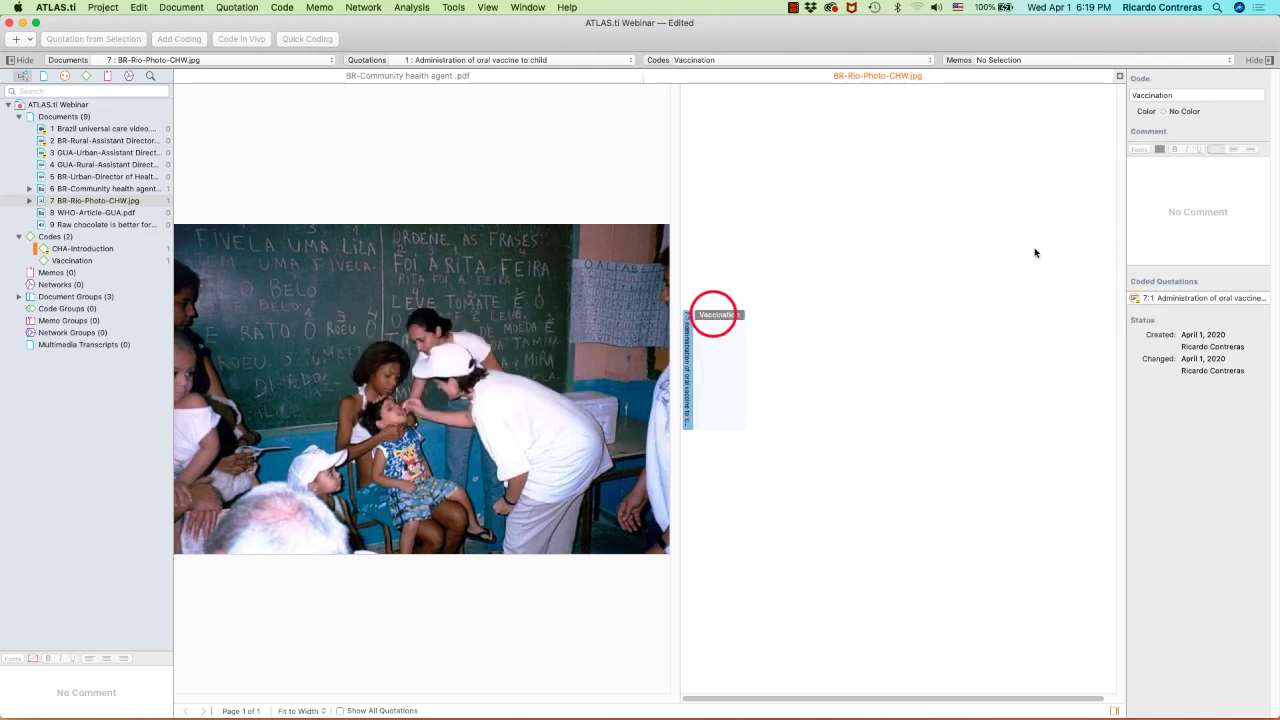
click(1174, 190)
text(Define he)
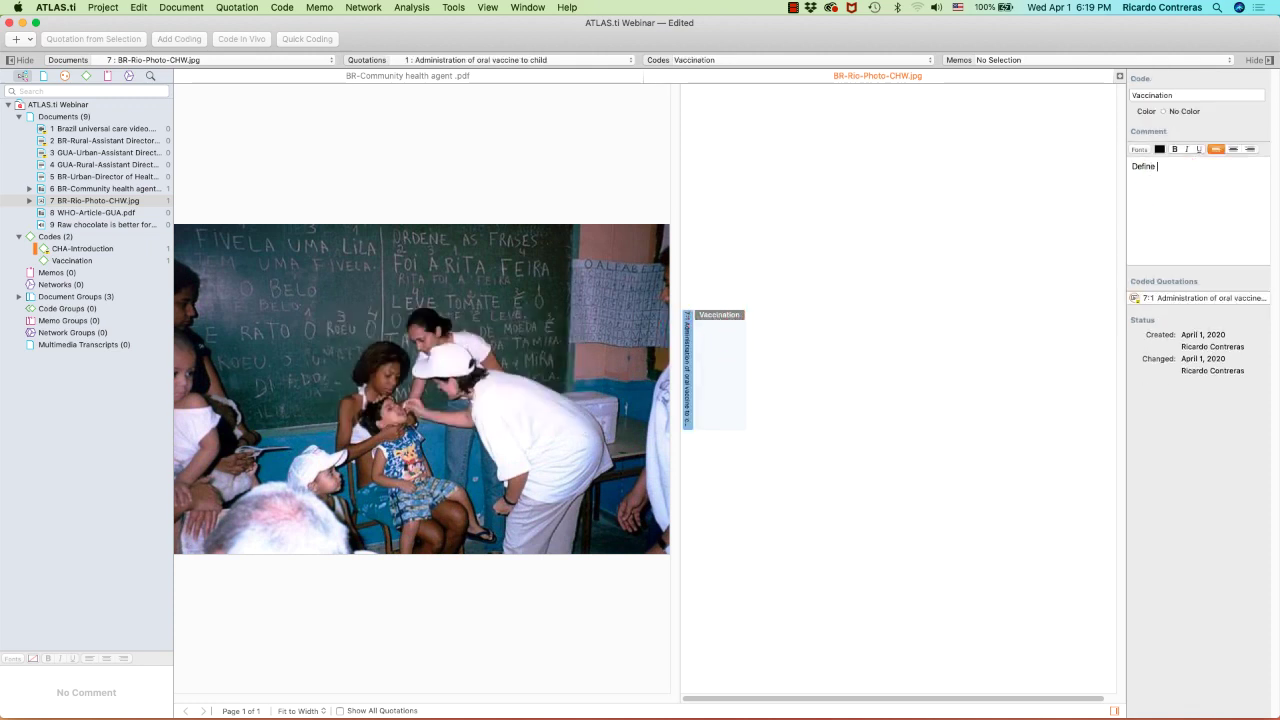
key(BackSpace)
text(the comea)
key(BackSpace)
key(BackSpace)
text(de.)
click(861, 359)
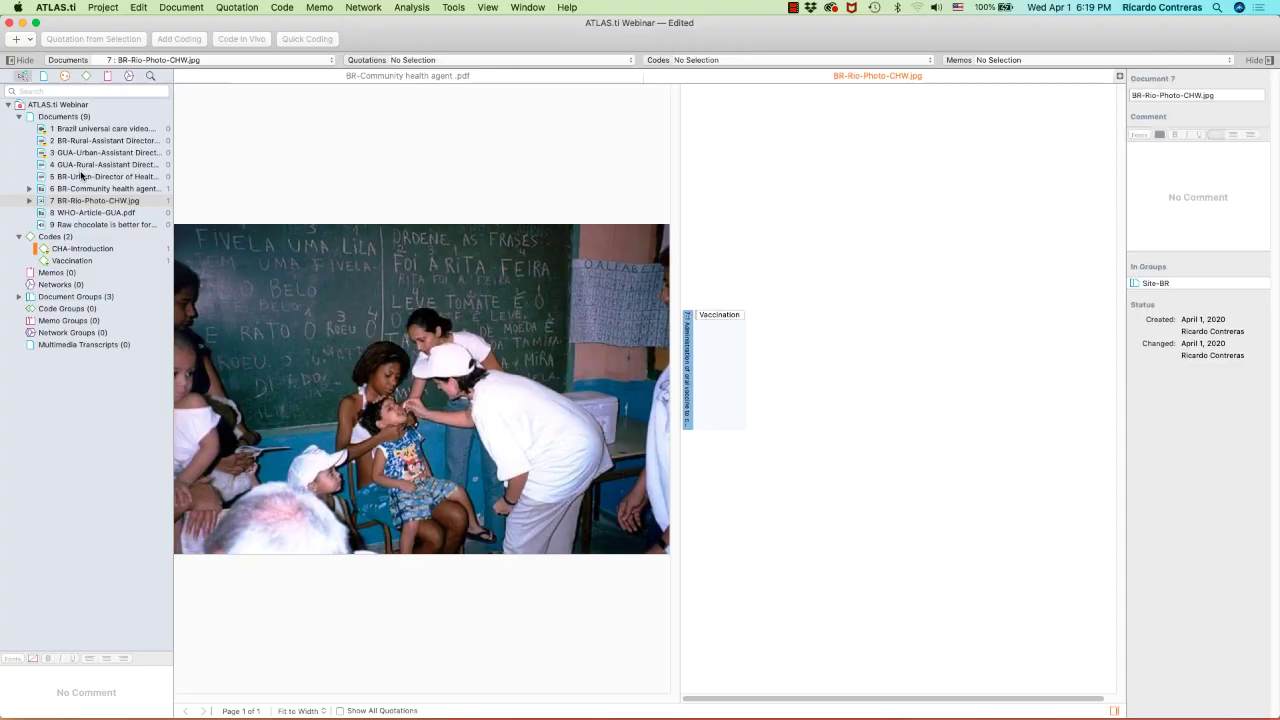
In BR-Urban-Director of Health Center.doc, create an uncoded quotation from "We provide immunizations" to "family medicine." and comment it "Reflect upon it....".
double_click(81, 176)
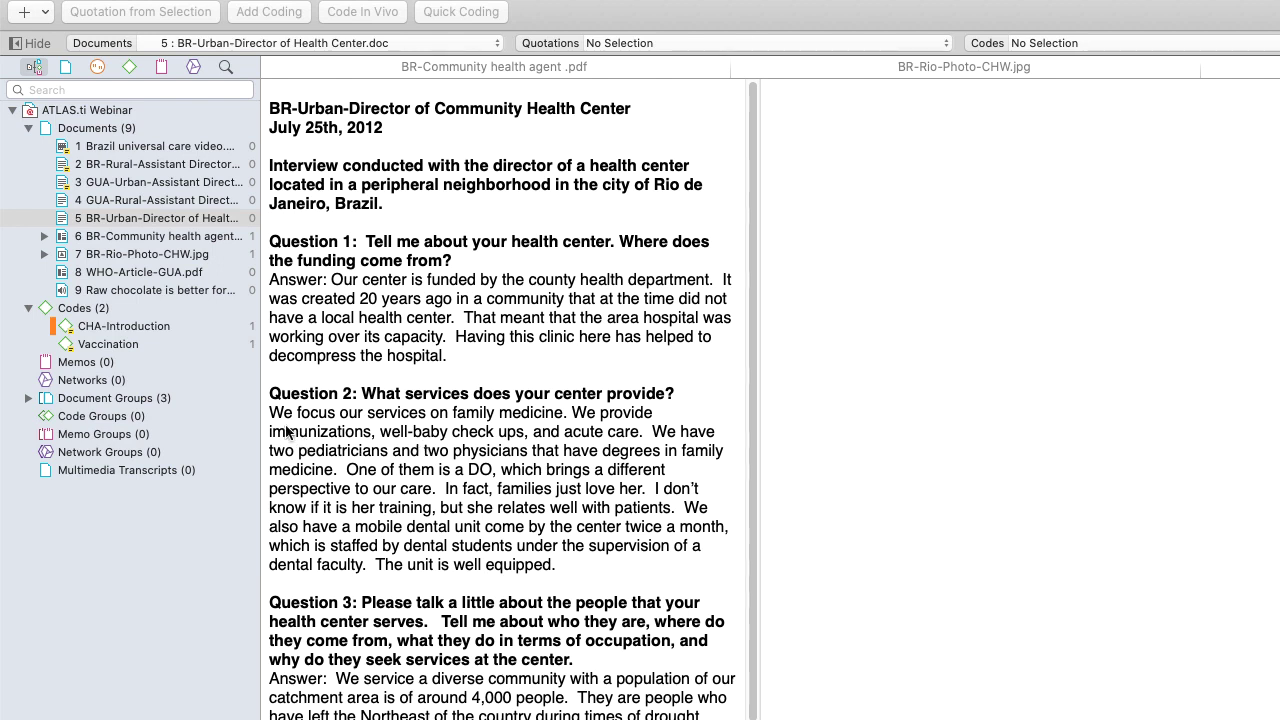
click(270, 418)
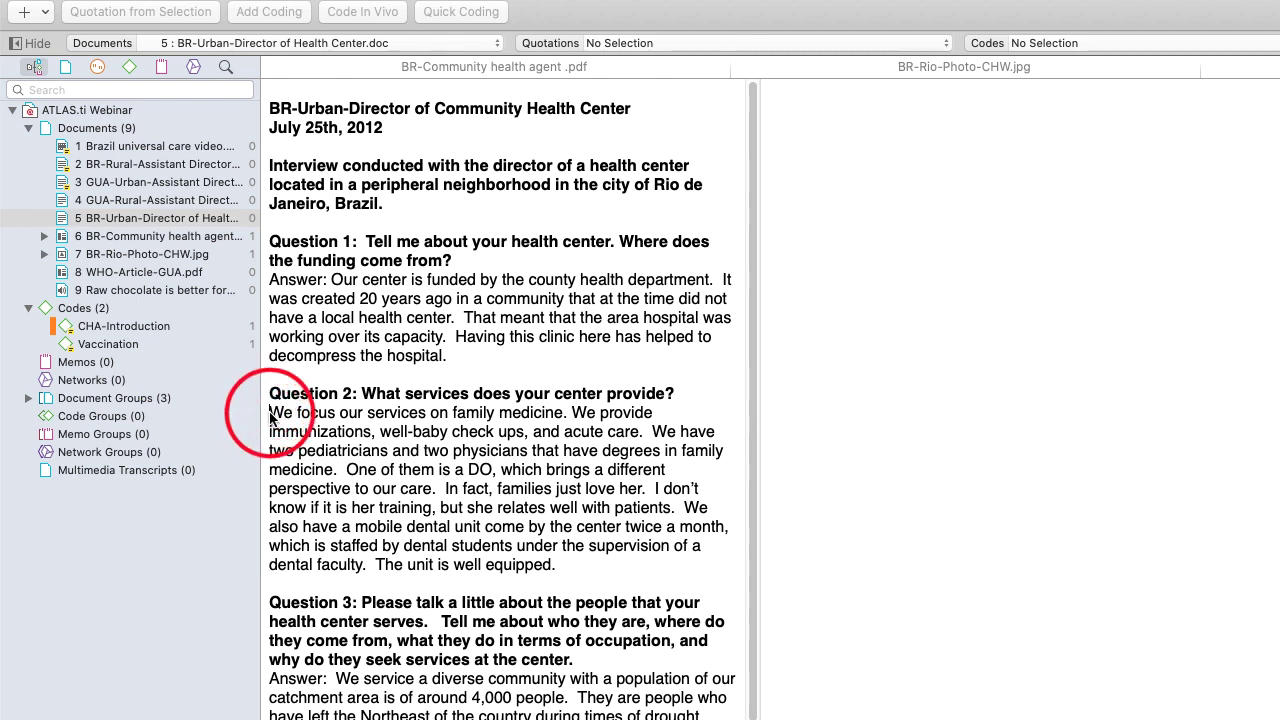
drag(570, 414, 341, 475)
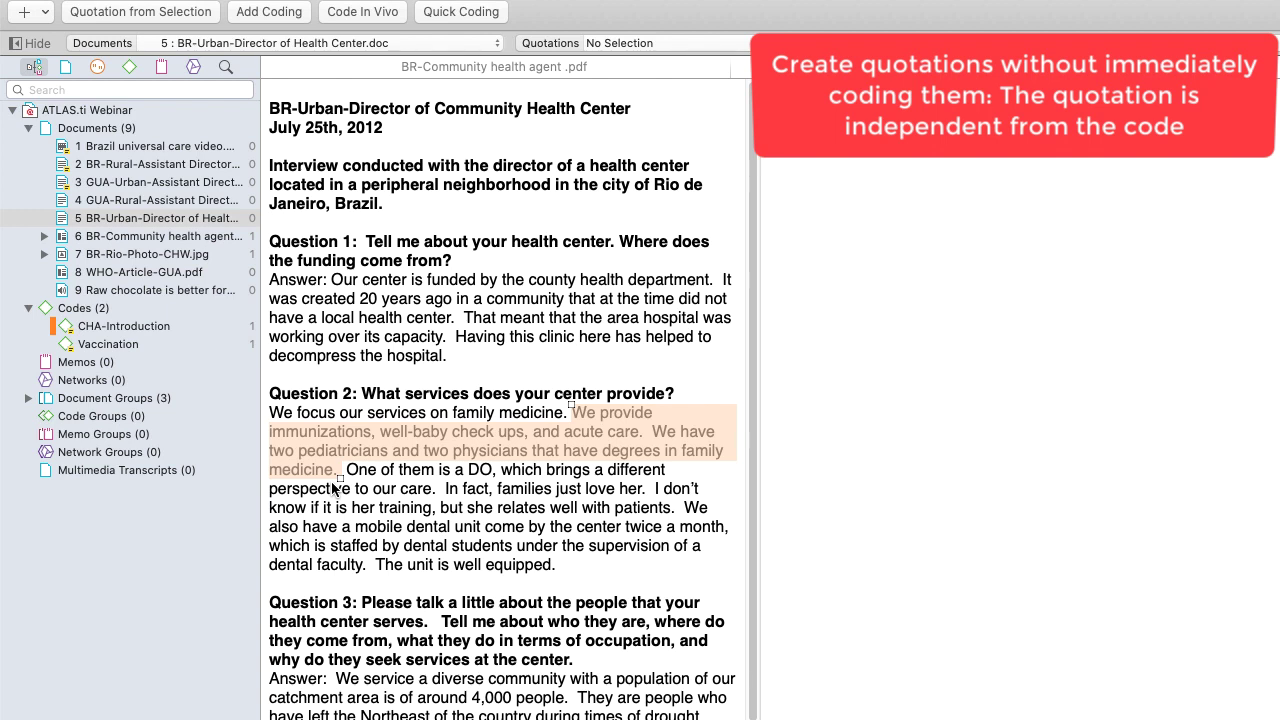
click(147, 12)
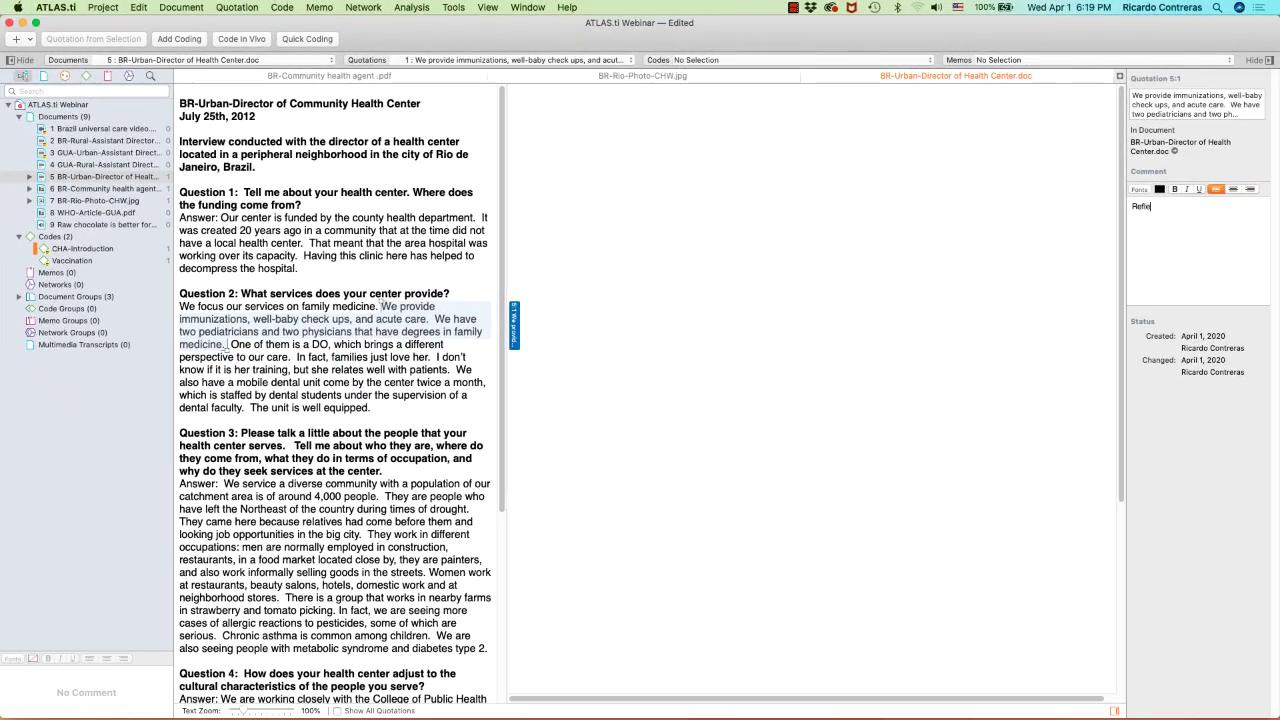
text(upon it....)
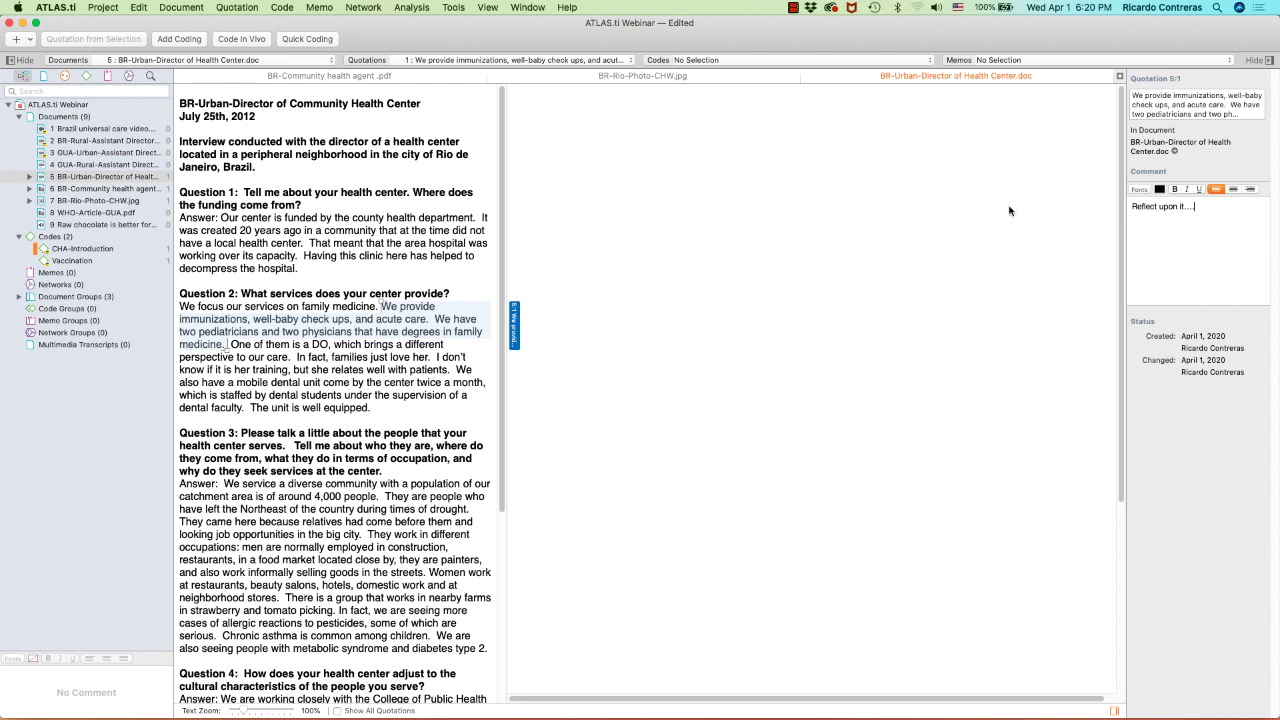
Code the immunizations quotation under Question 2 with the existing Vaccination code.
click(62, 261)
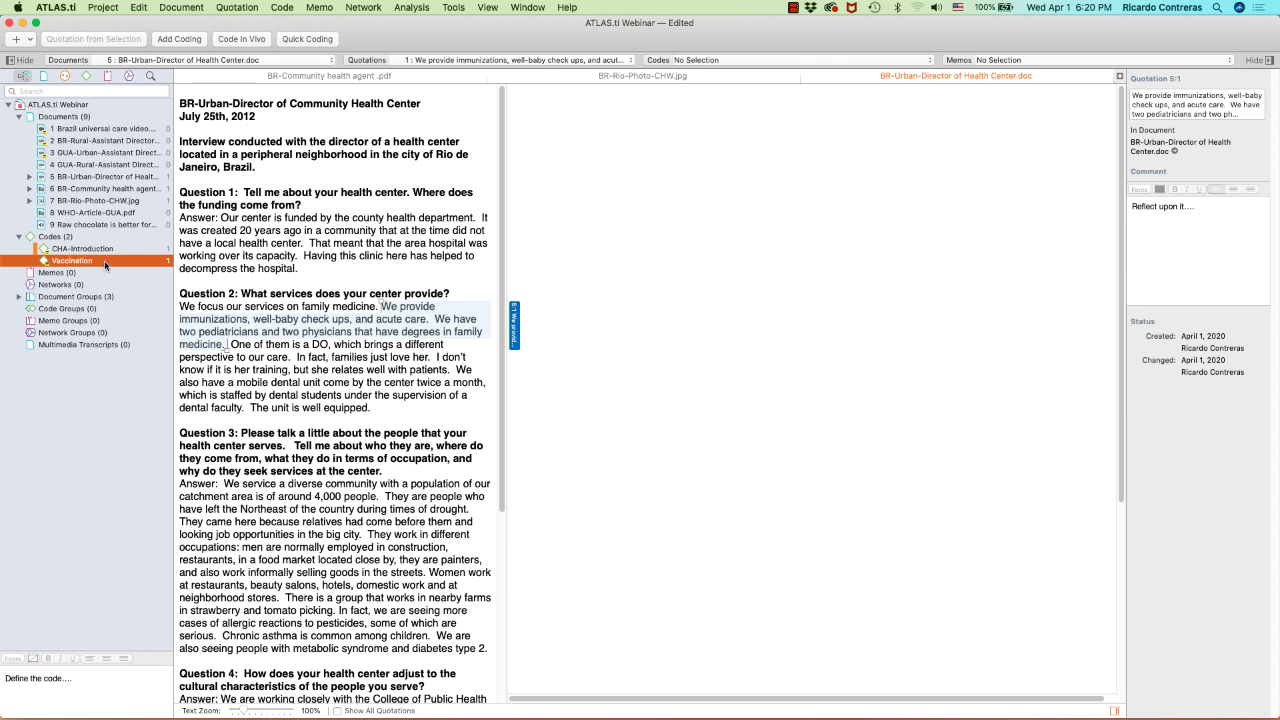
click(175, 44)
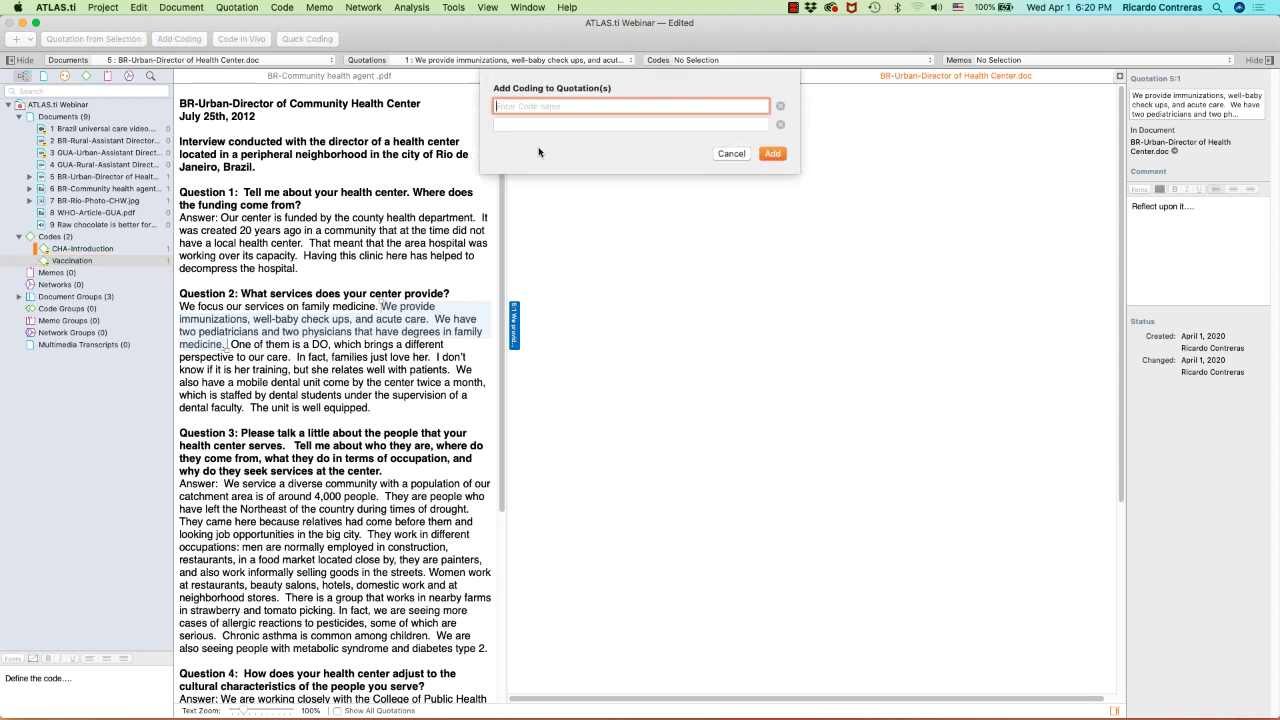
text(V)
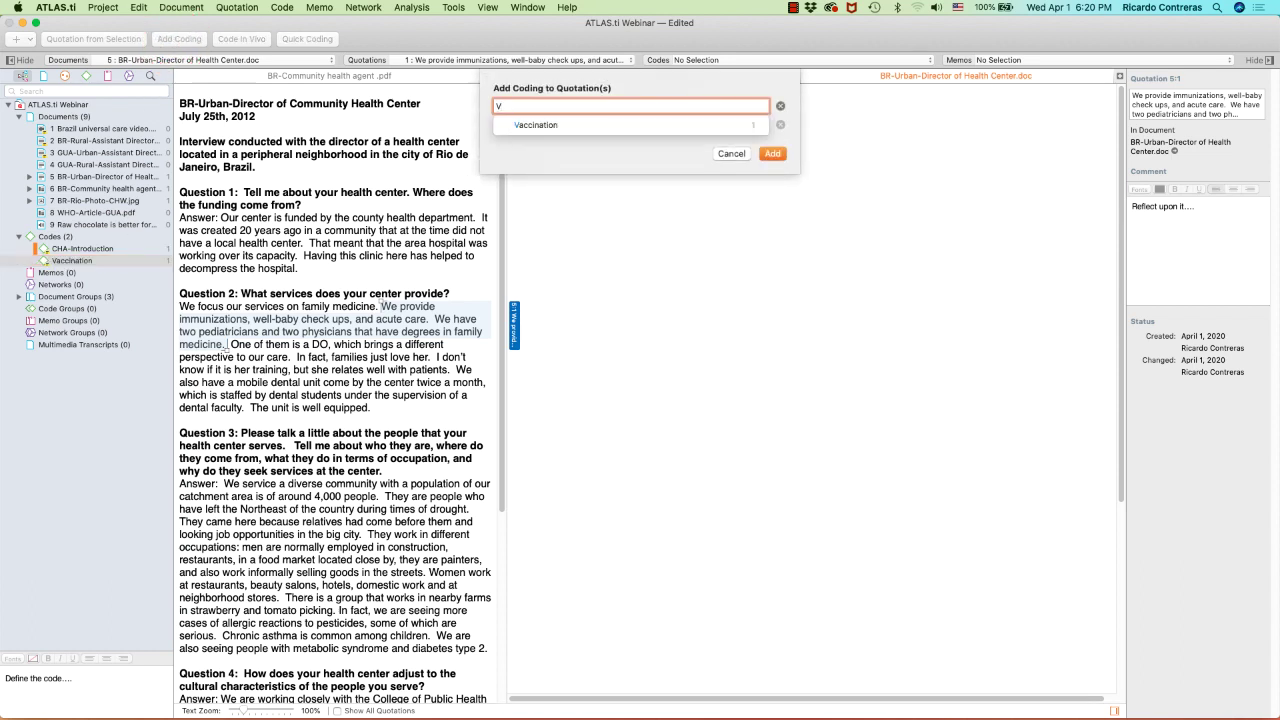
click(539, 125)
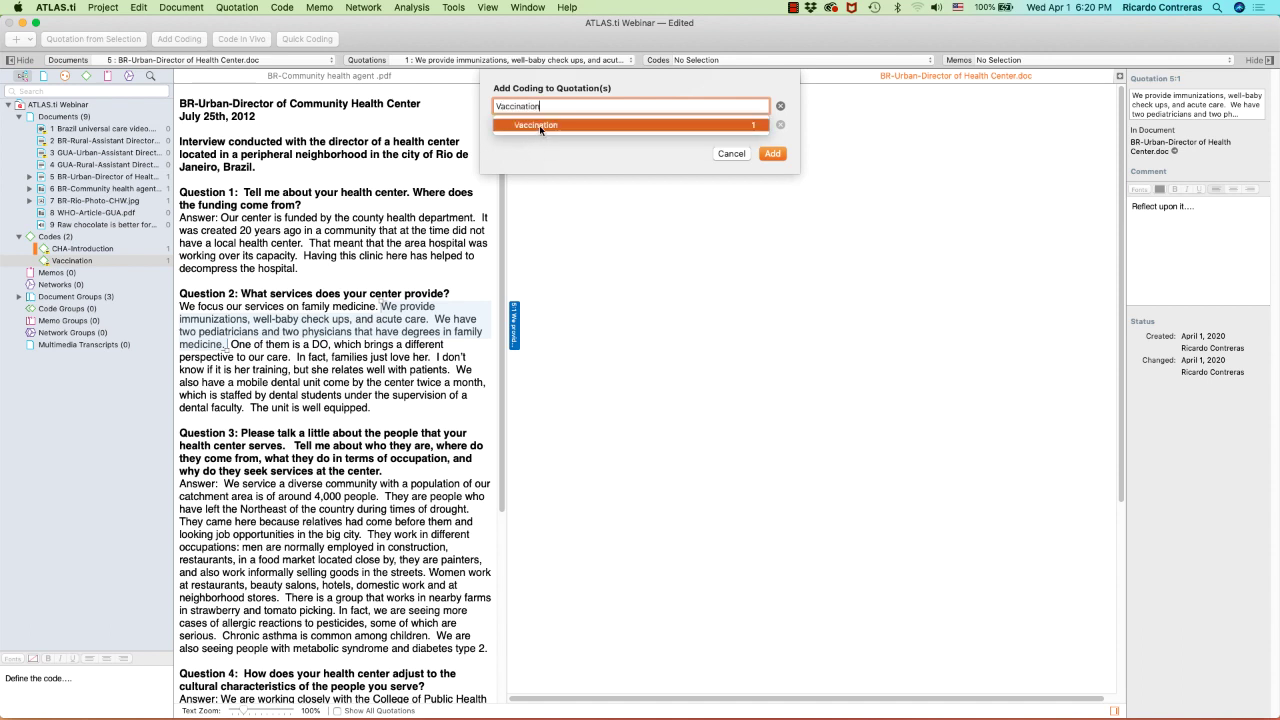
click(539, 125)
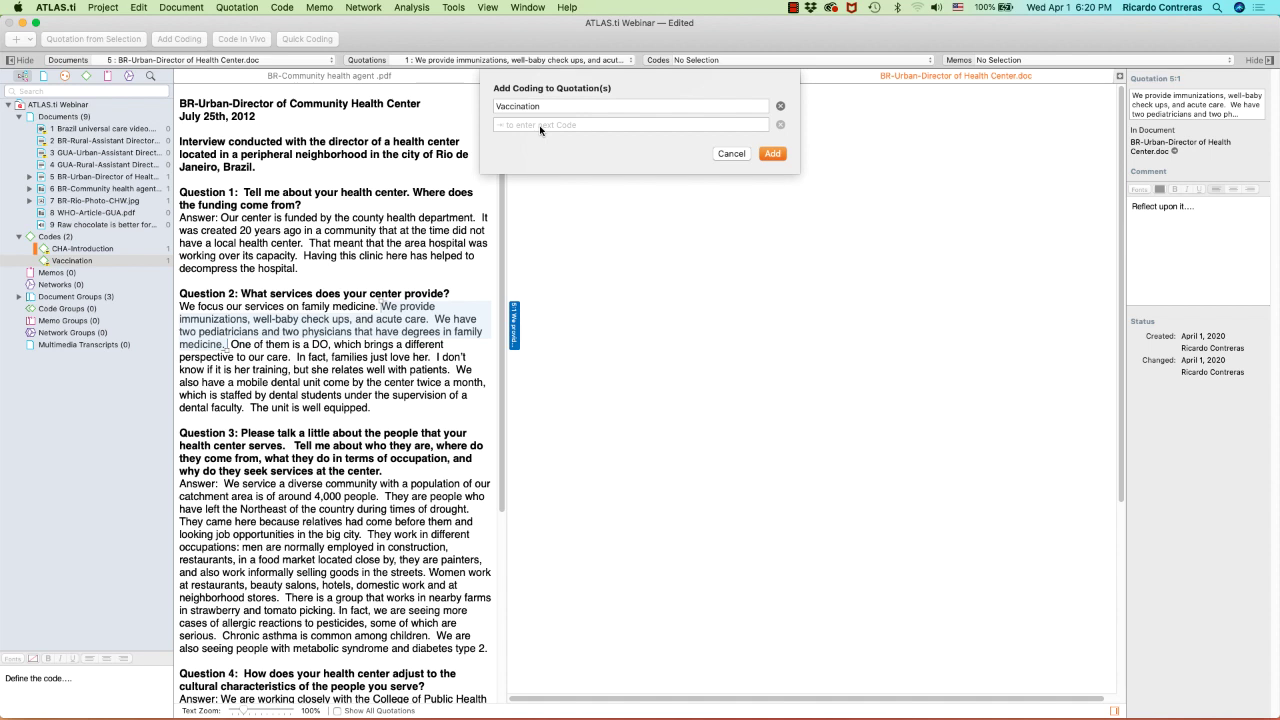
click(772, 153)
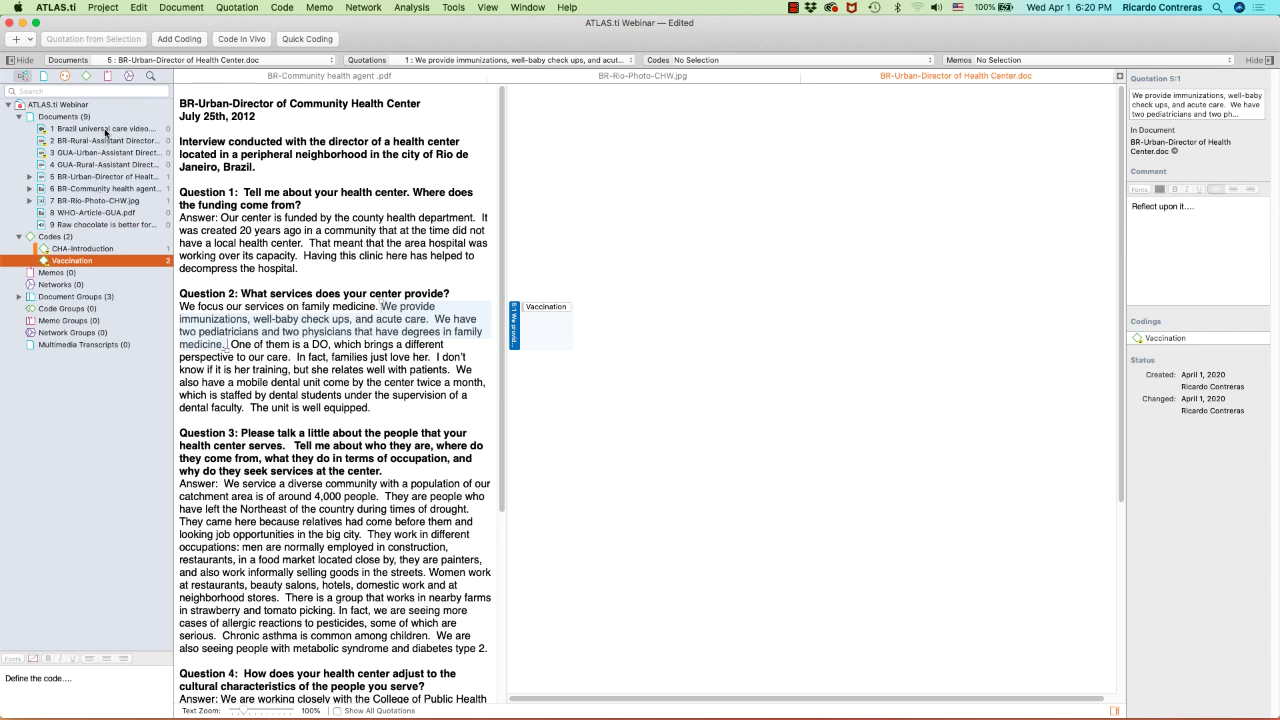
Open Brazil universal care video.mp4 in a wider video area and create a quotation from 00:27.35 to 00:31.41.
double_click(103, 128)
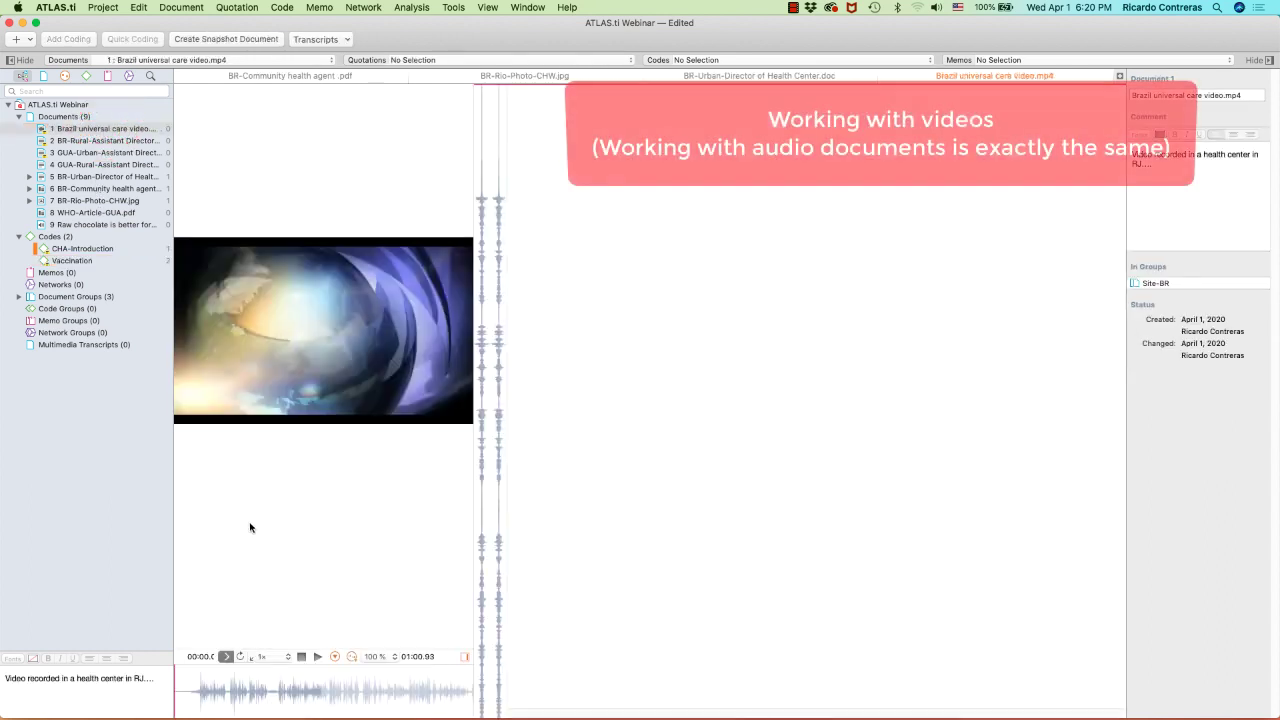
drag(507, 443, 628, 444)
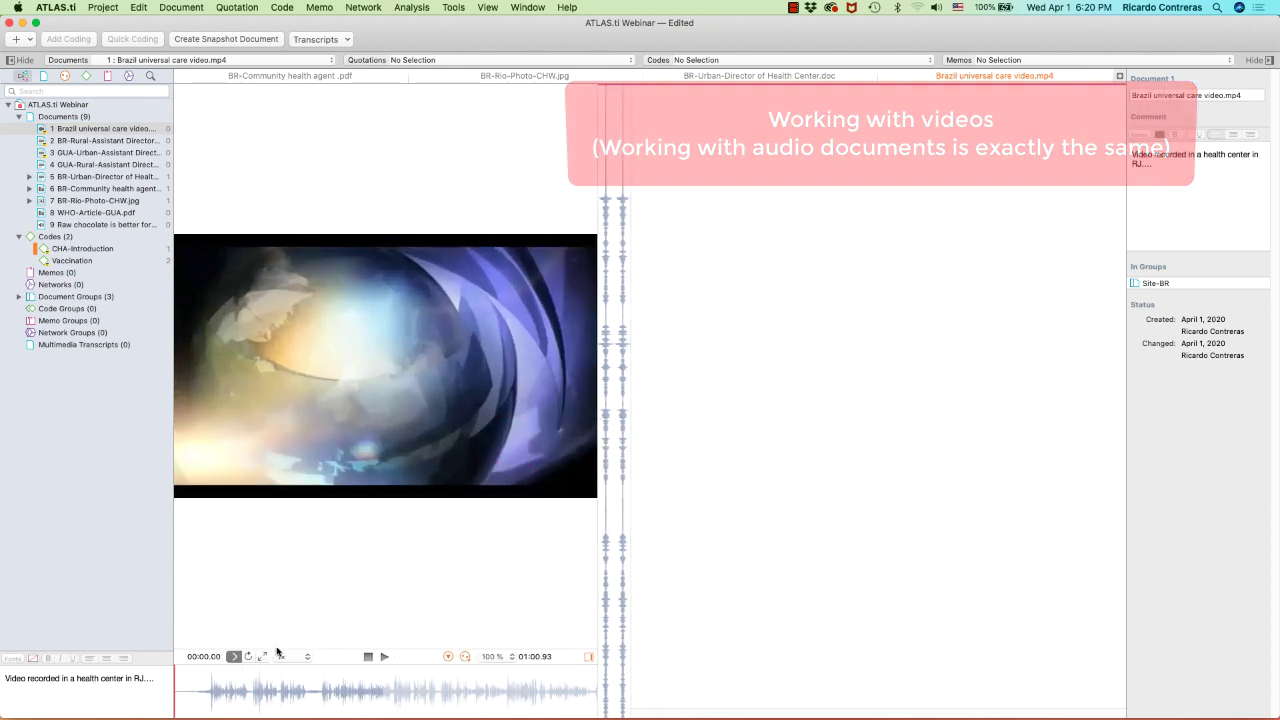
click(235, 682)
drag(235, 682, 361, 676)
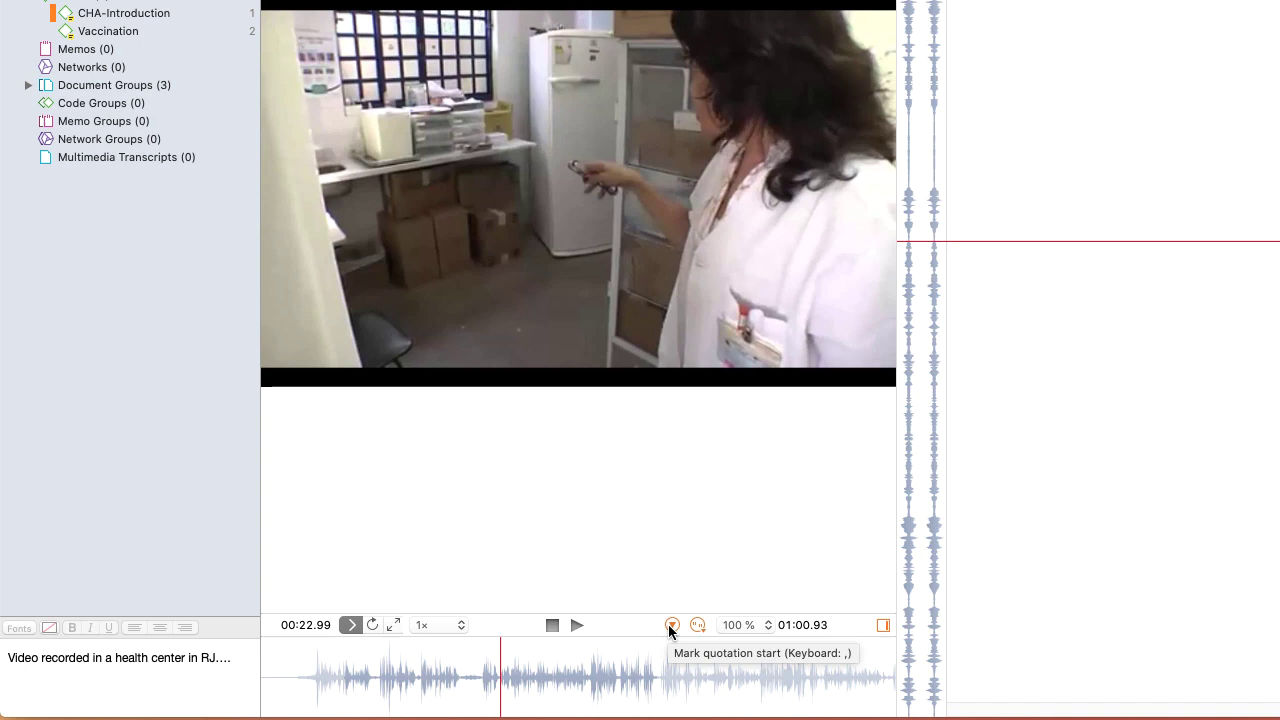
click(493, 658)
click(572, 625)
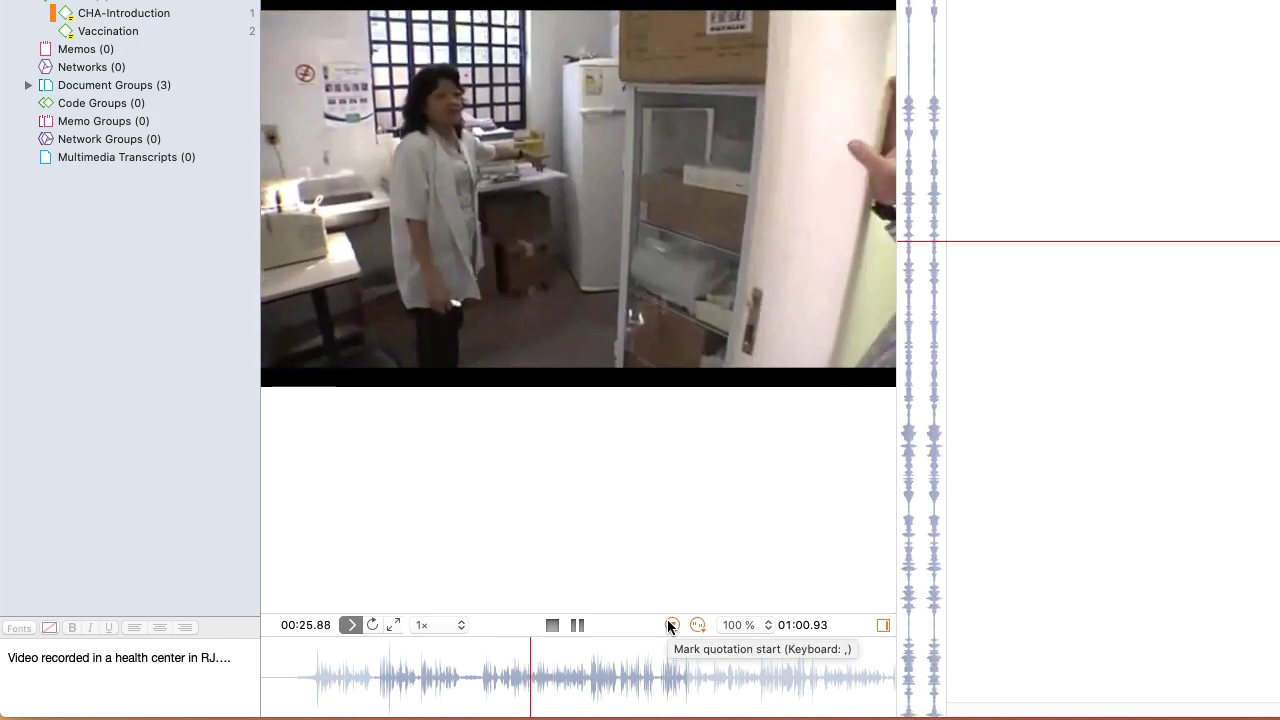
click(669, 622)
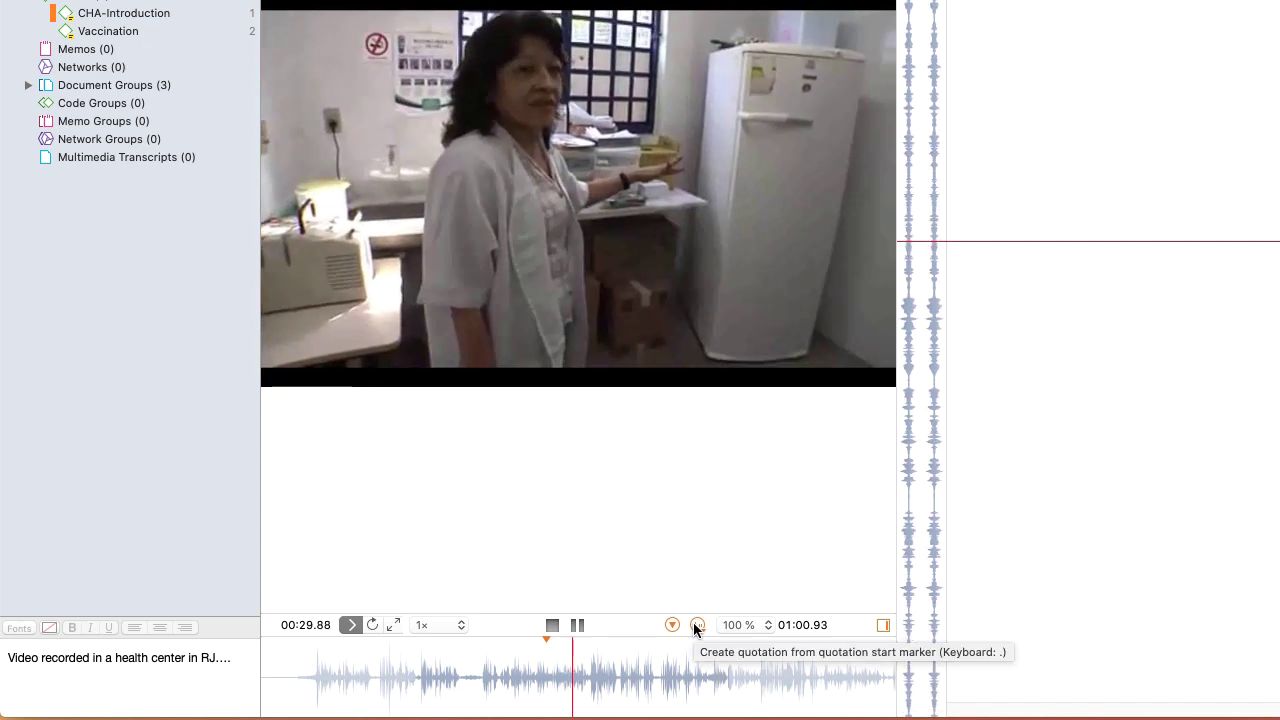
click(697, 625)
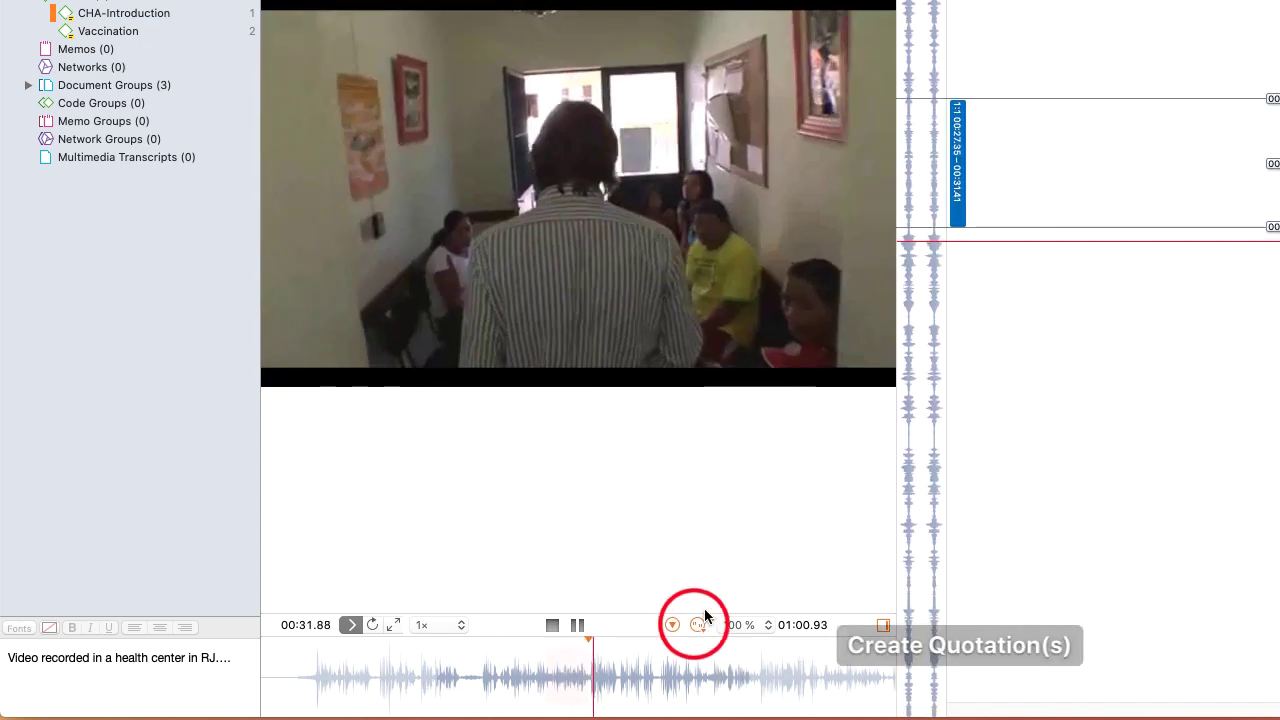
Replay the new video quotation and code it with the existing Vaccination code.
click(677, 325)
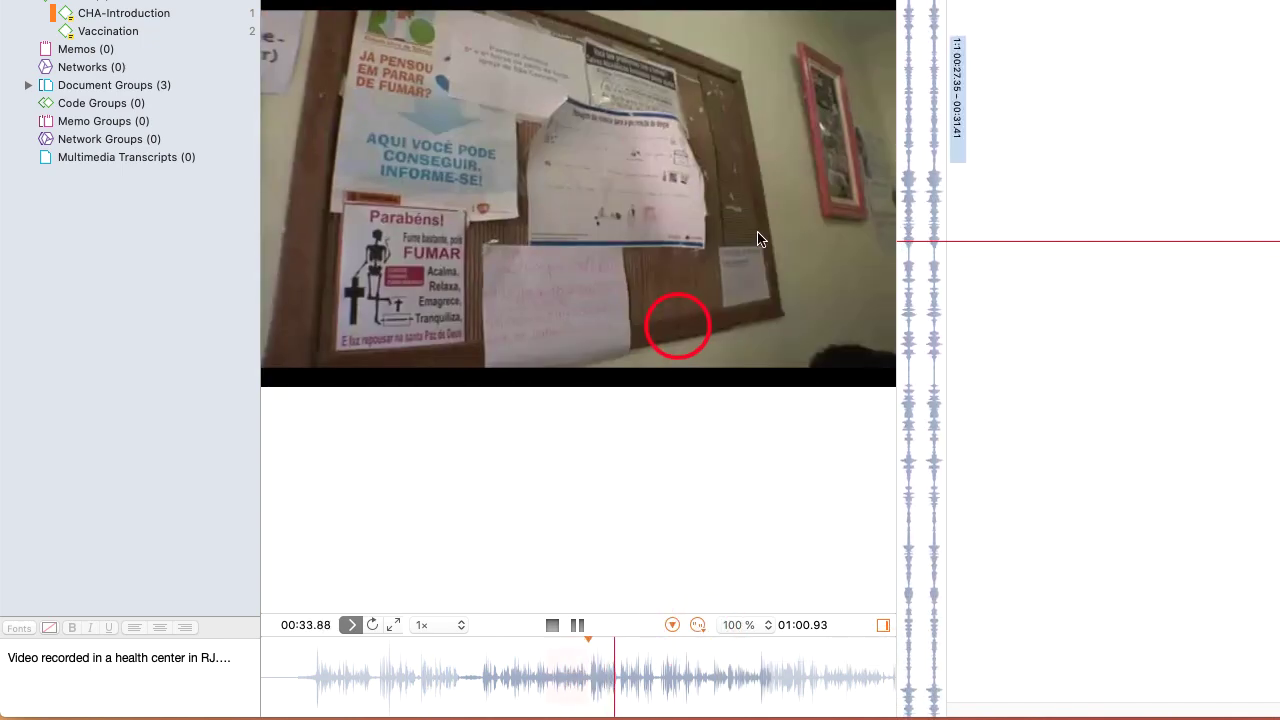
click(956, 72)
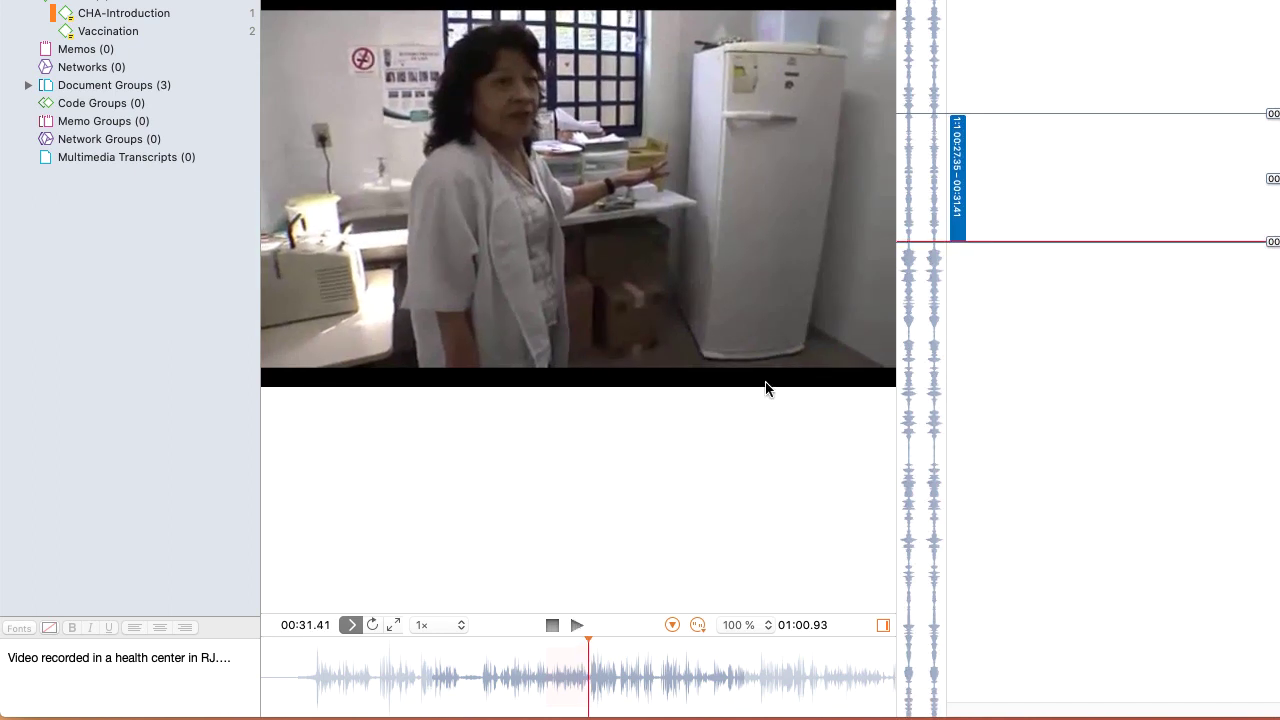
click(105, 31)
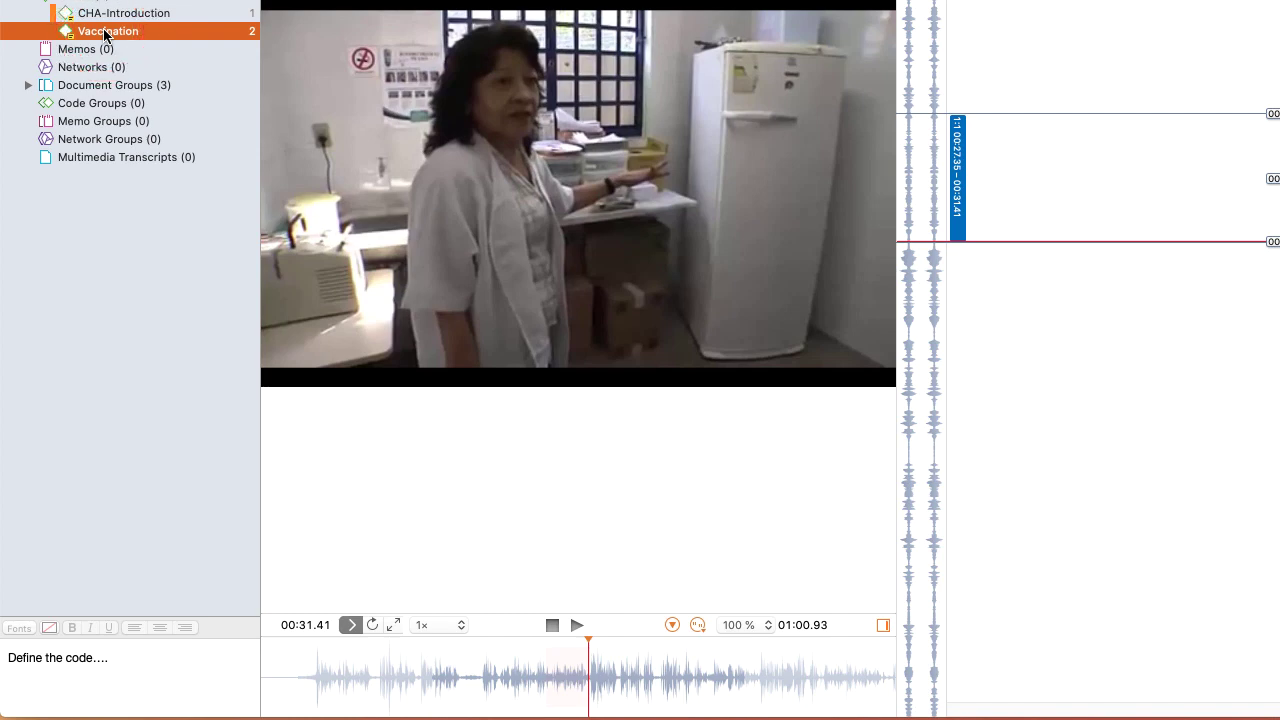
drag(103, 28, 950, 178)
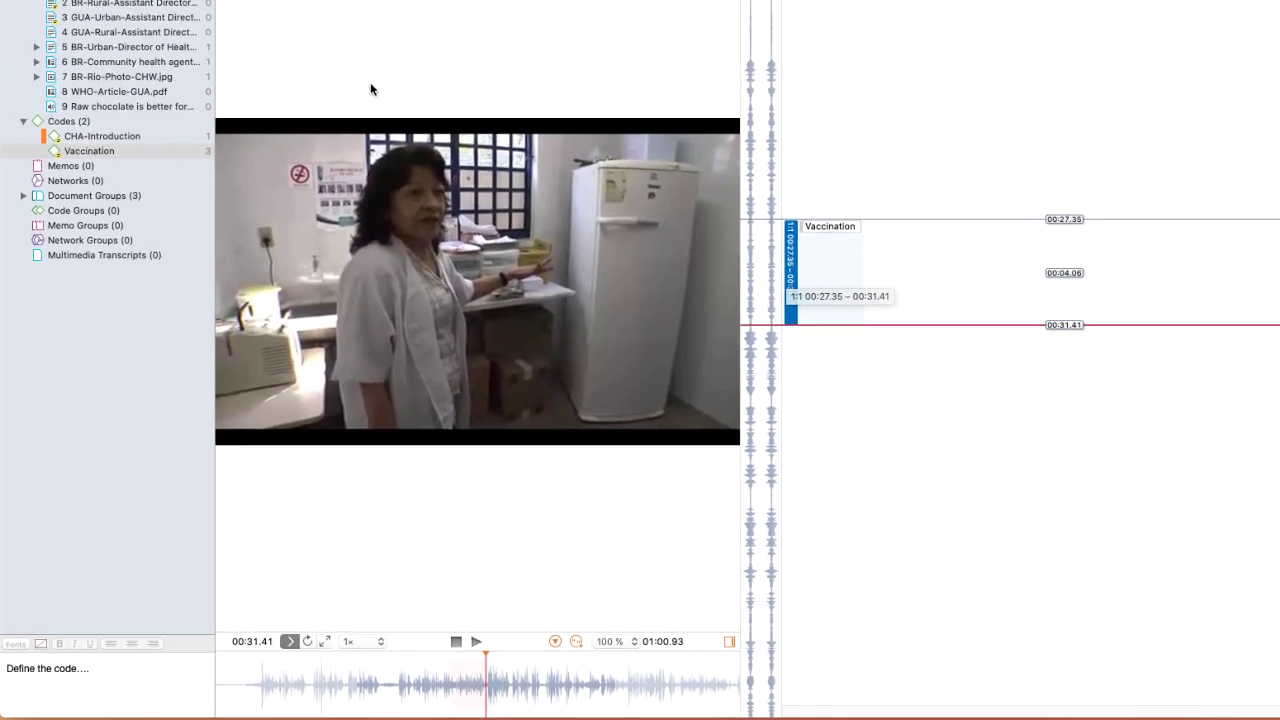
Create a new geo document and search its map for "Hospital da Lagoa Rio de Janeiro".
click(22, 39)
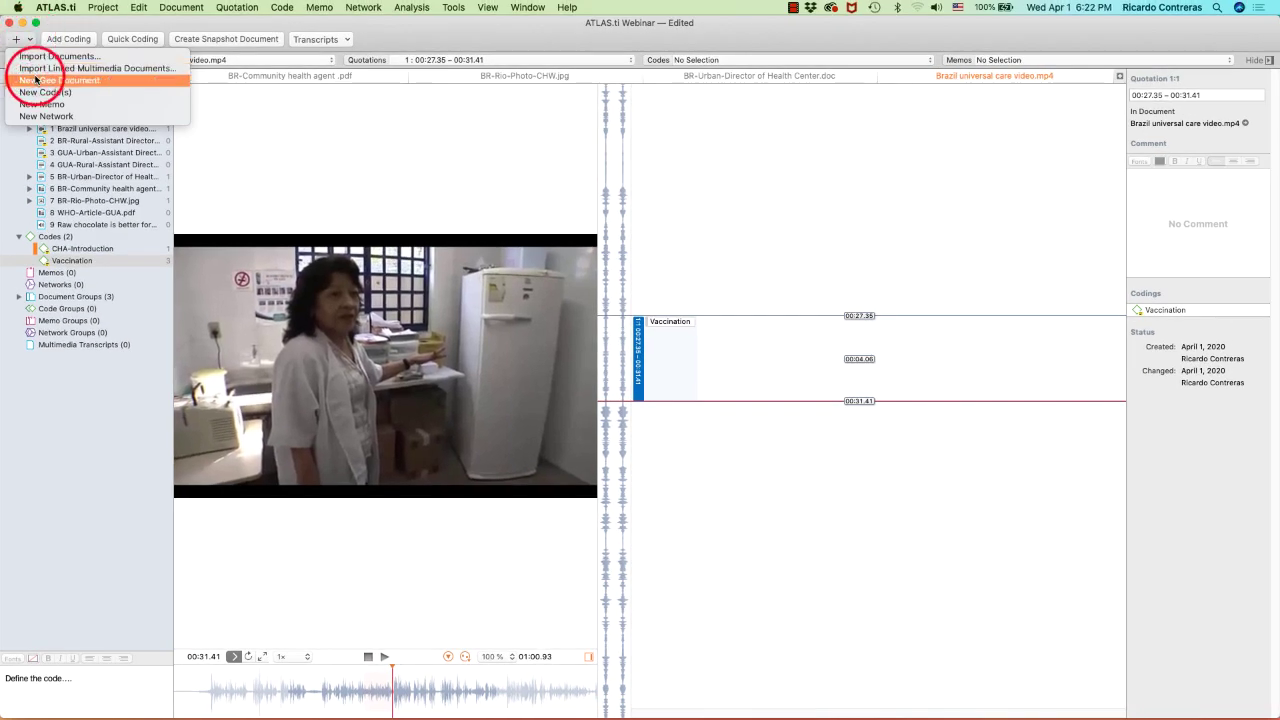
click(36, 79)
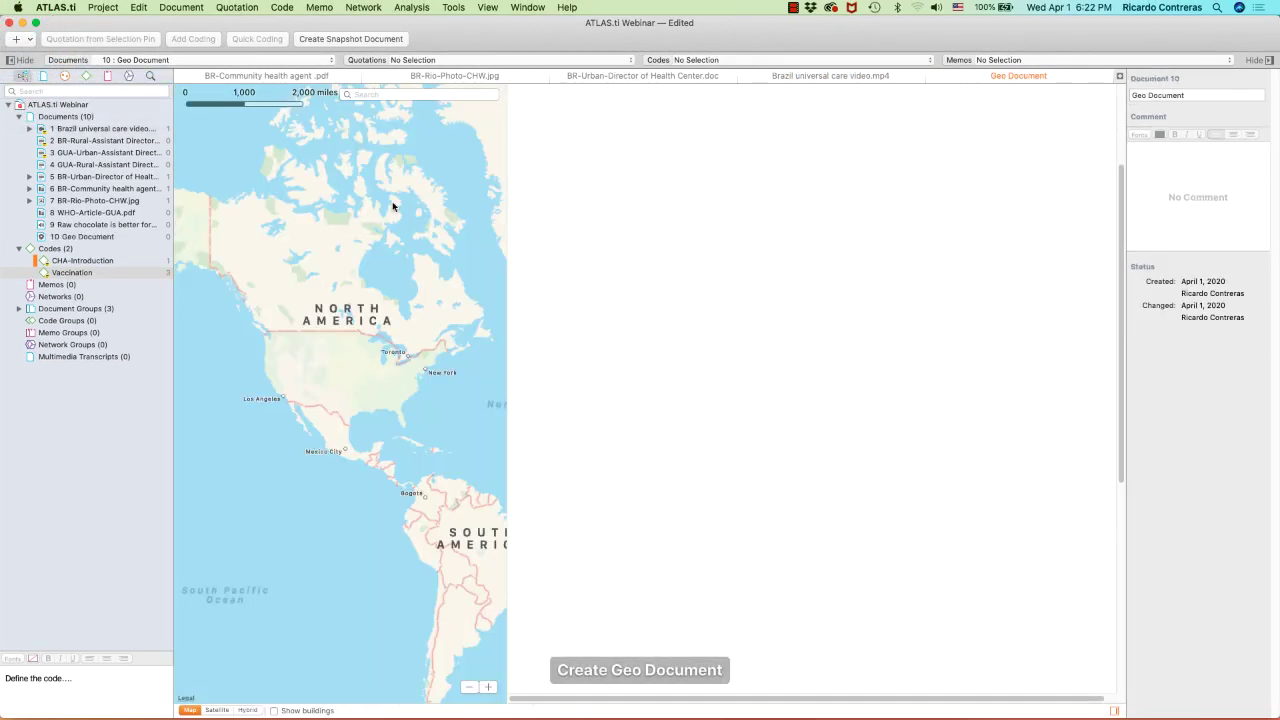
click(383, 94)
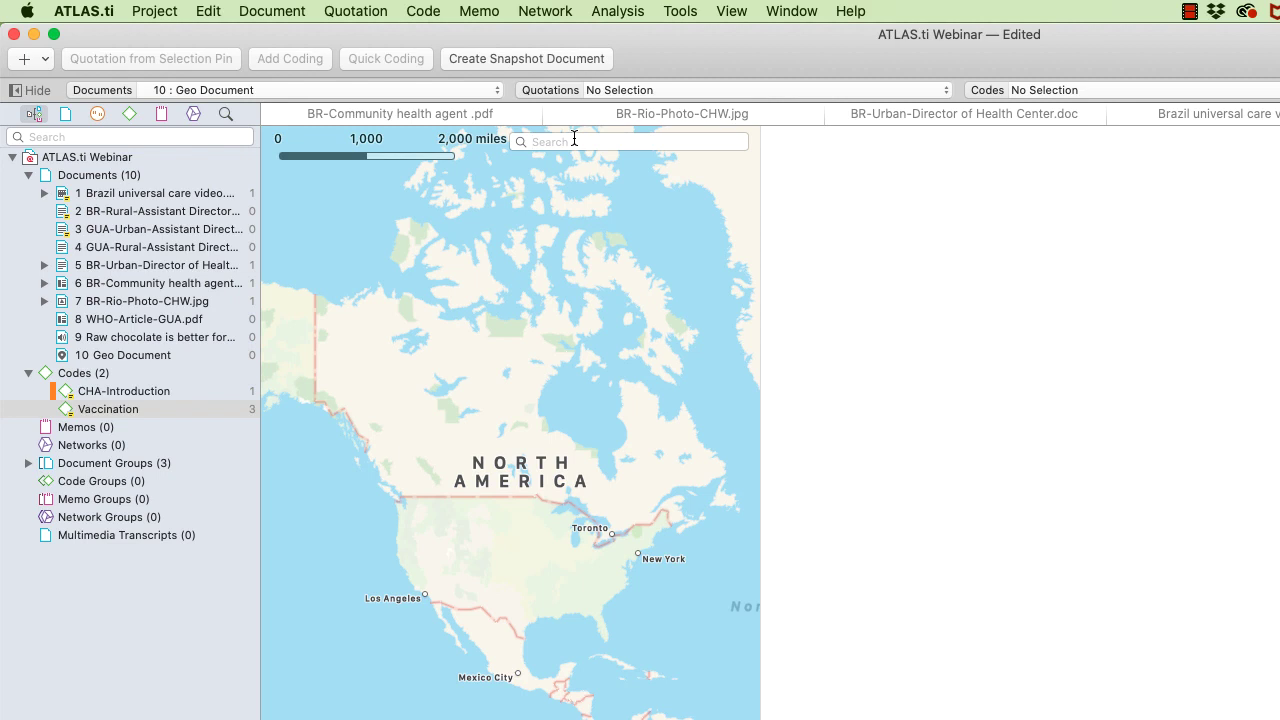
text(Hospi)
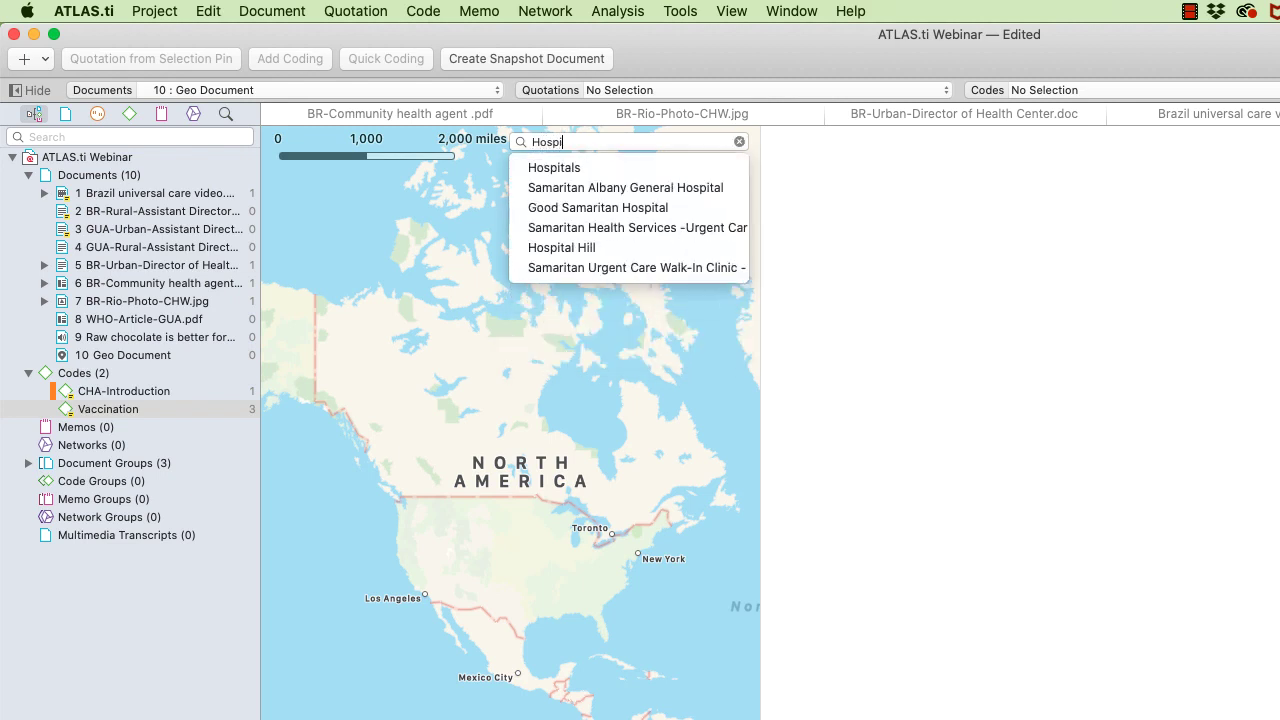
text(tal da)
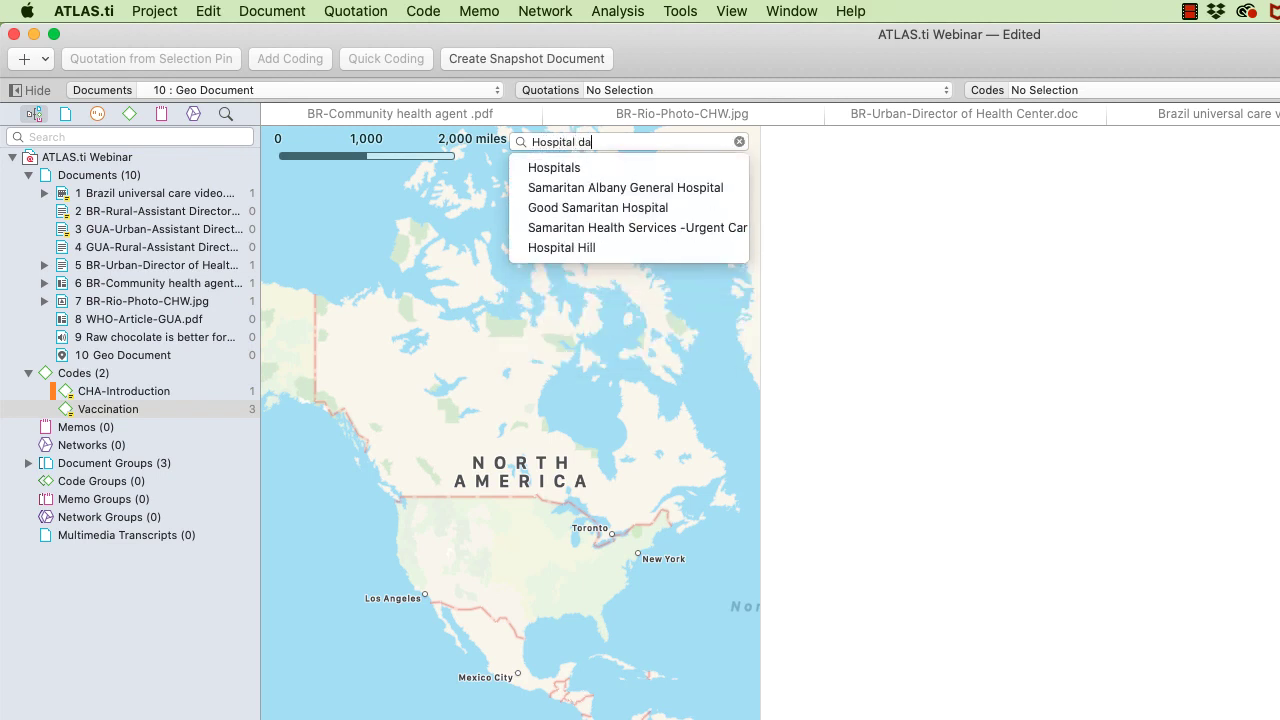
text( Lagoa Rio de Ja)
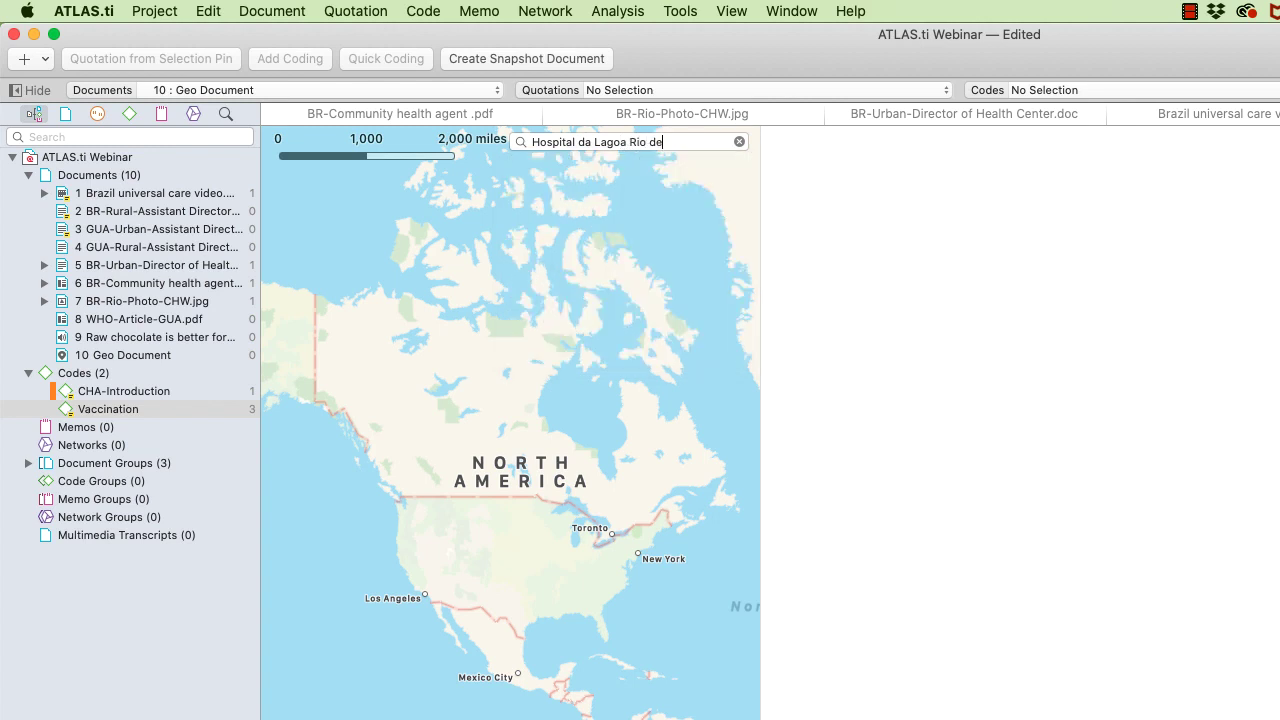
text(anei)
text(ro)
click(724, 137)
key(Return)
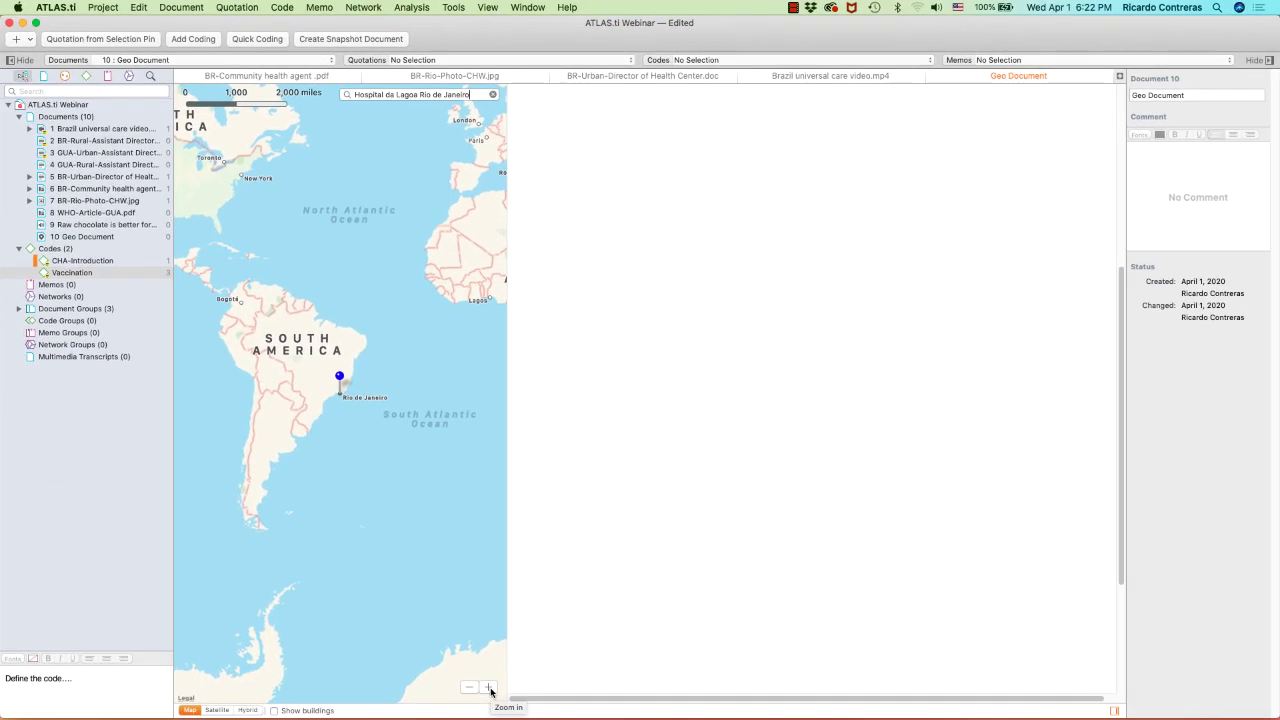
Widen the map area and code the Hospital Federal da Lagoa pin with the existing Vaccination code.
click(490, 688)
click(490, 688)
click(490, 688)
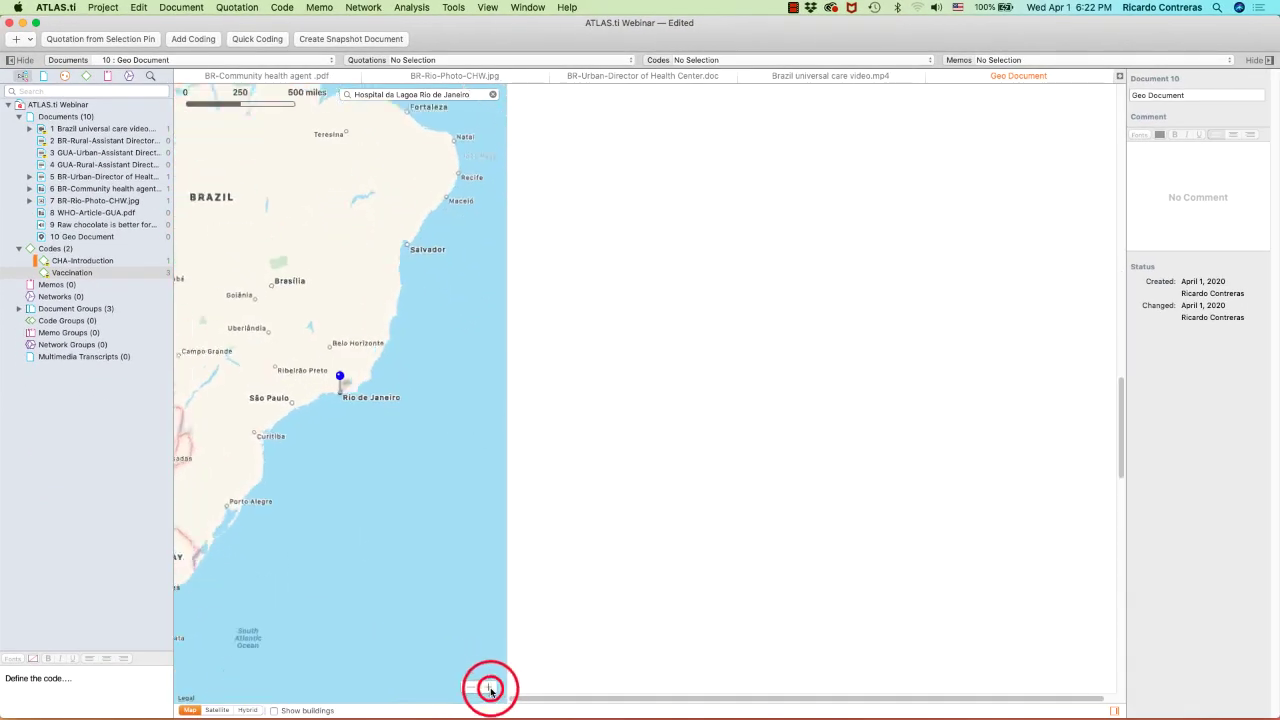
click(490, 688)
click(490, 688)
click(490, 688)
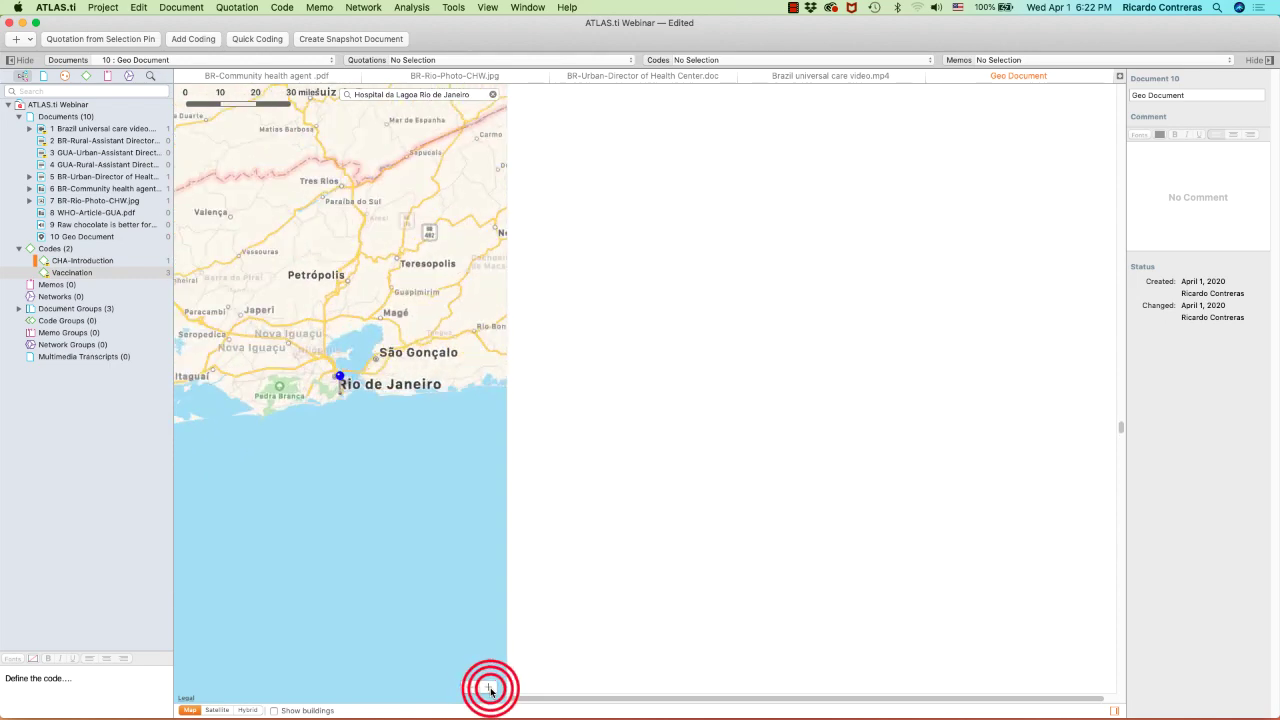
click(490, 688)
click(490, 688)
click(490, 688)
click(490, 688)
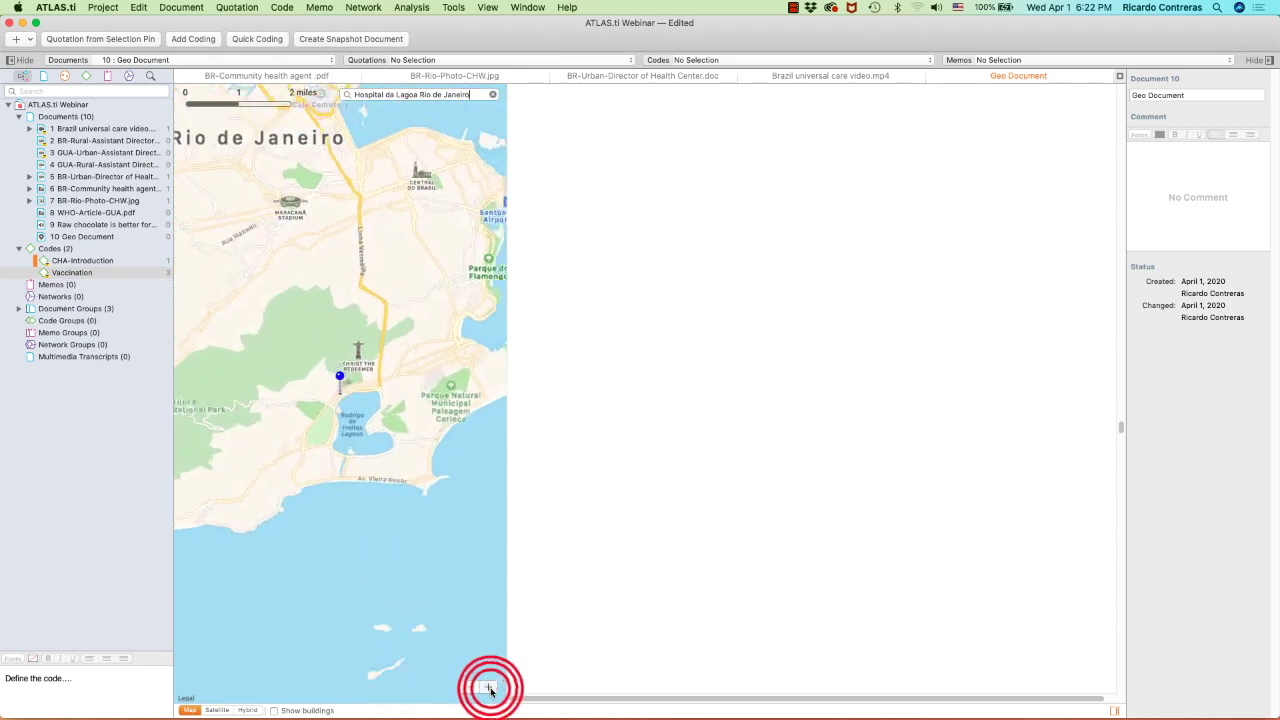
click(490, 688)
click(490, 688)
click(490, 688)
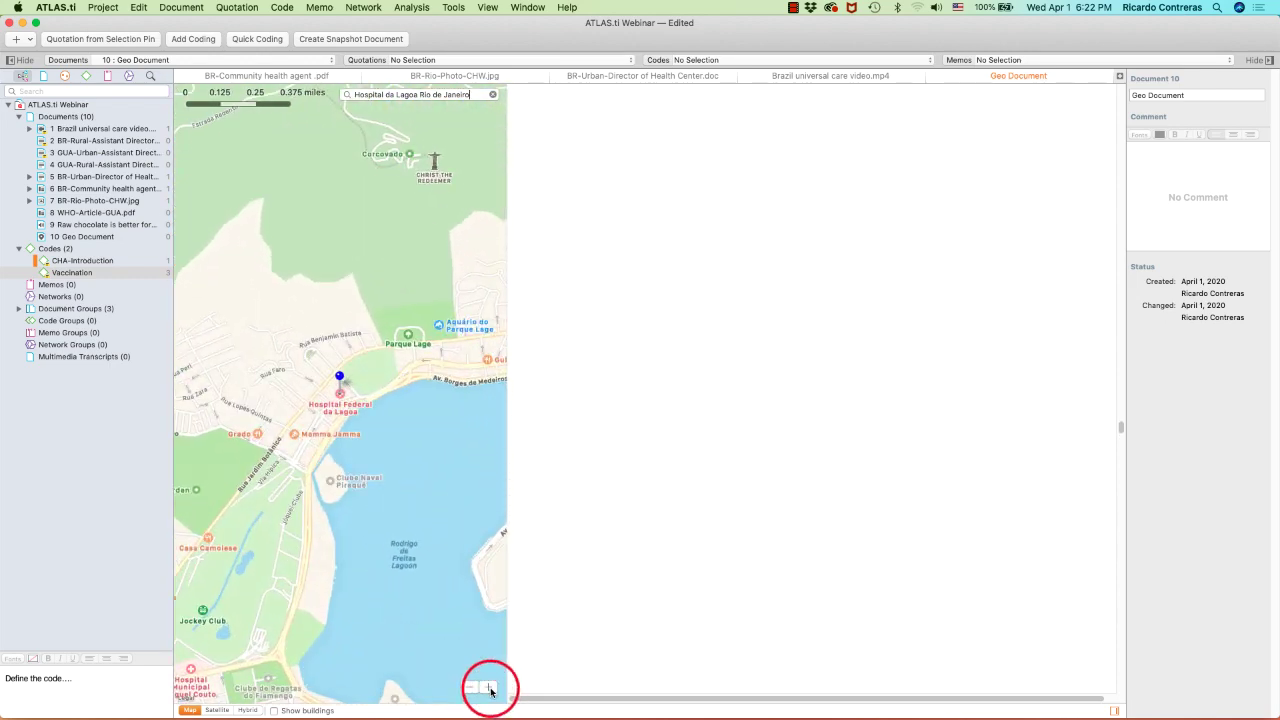
click(490, 688)
click(490, 688)
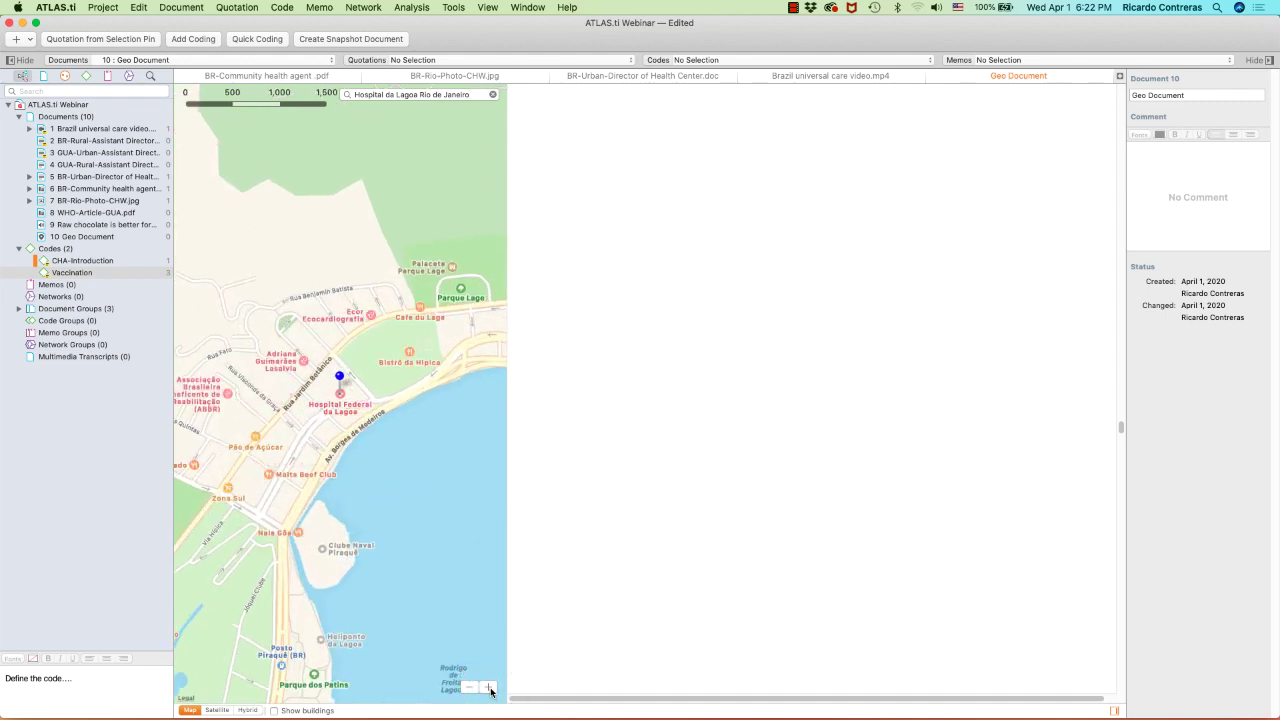
click(490, 688)
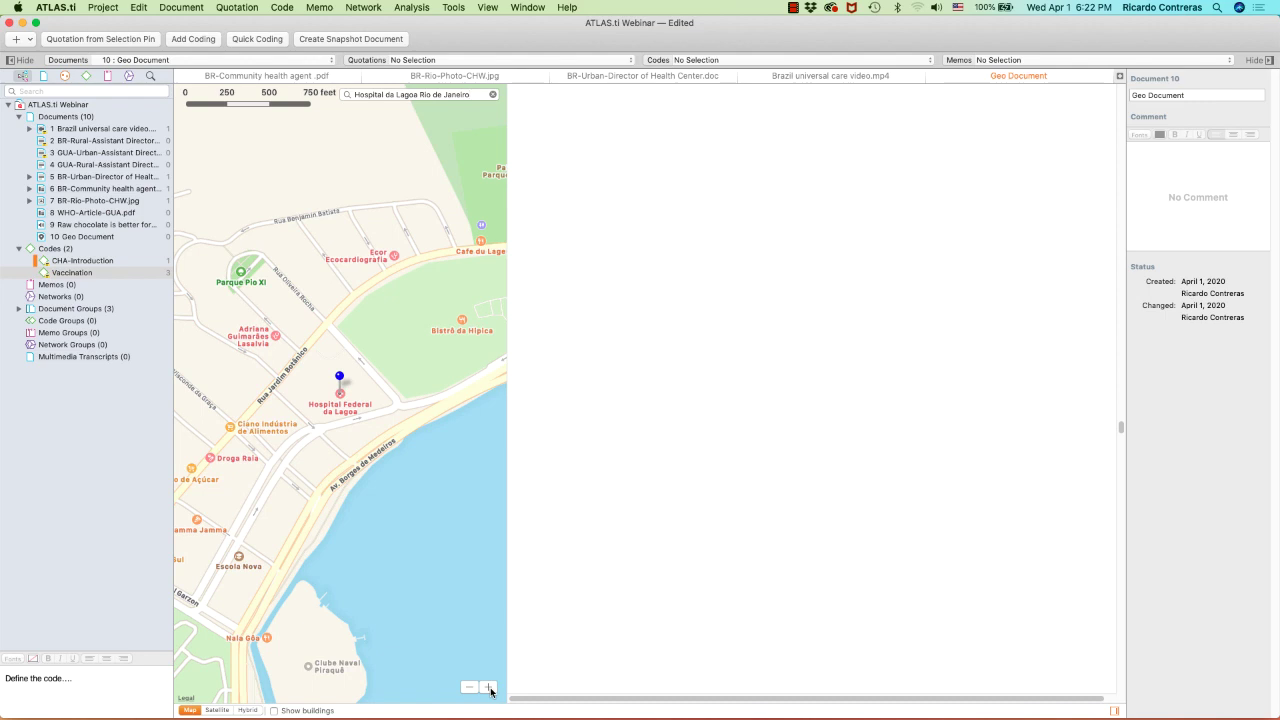
click(490, 688)
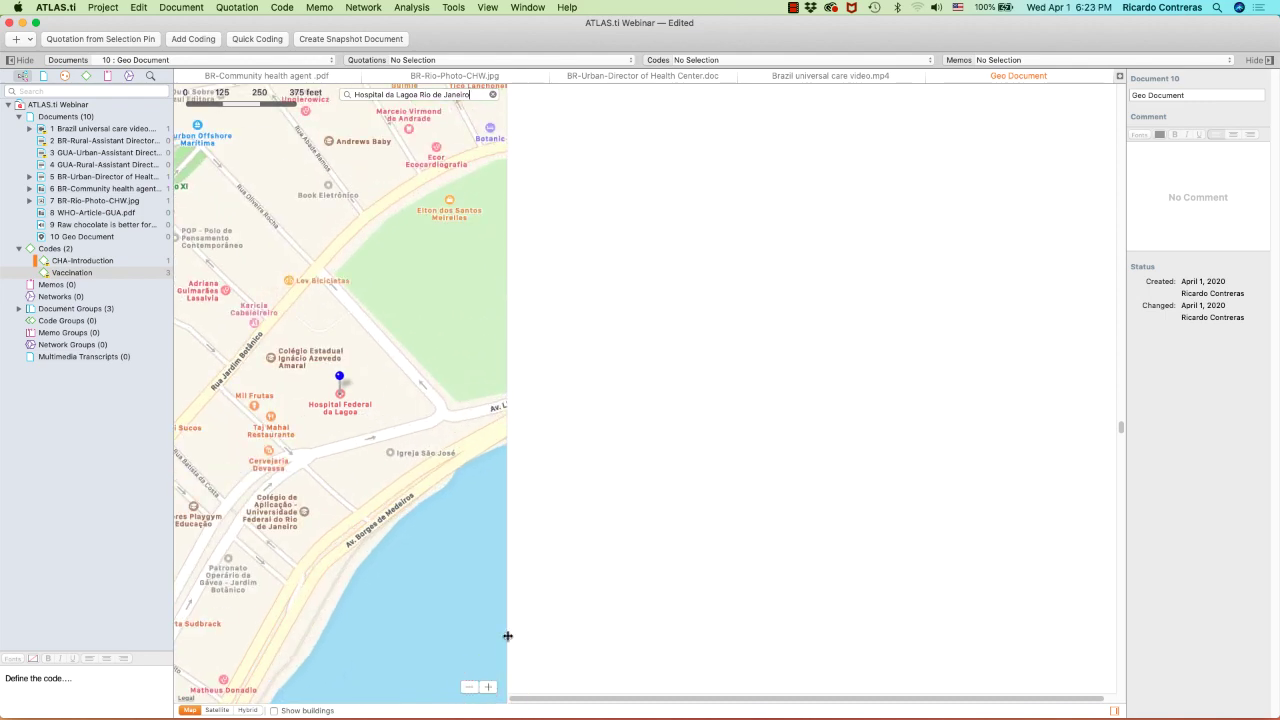
drag(508, 636, 723, 627)
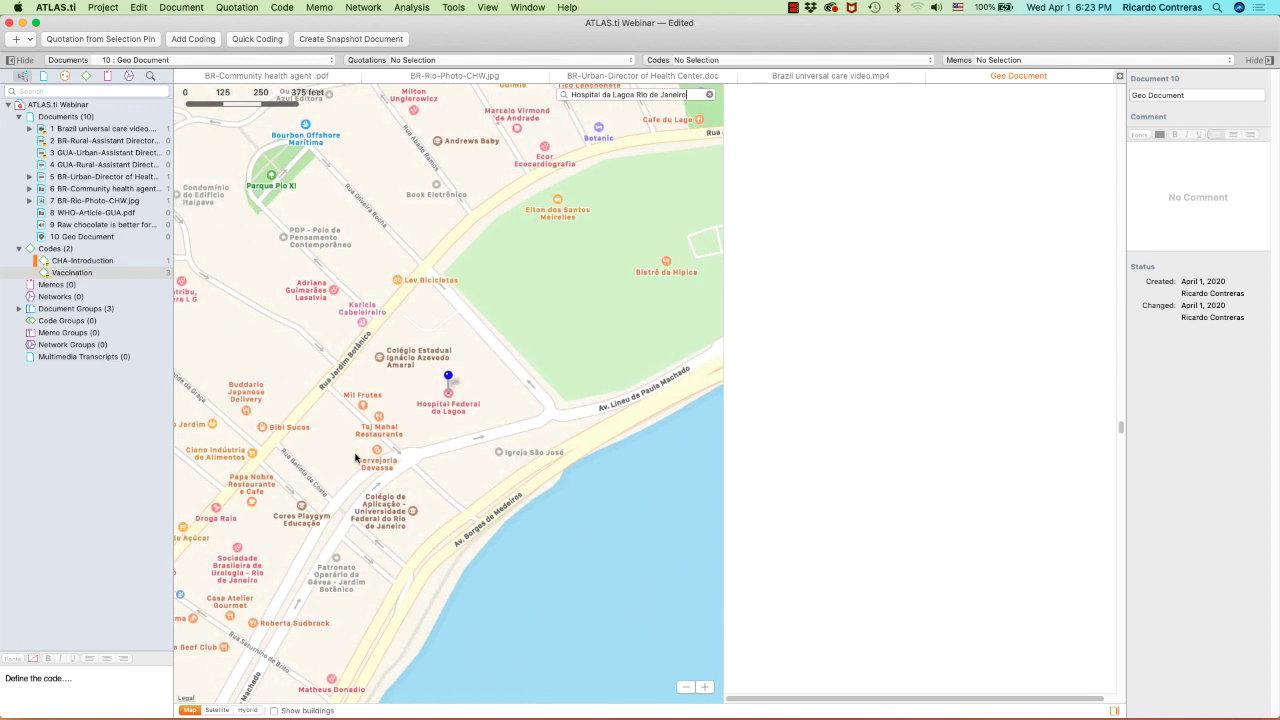
drag(67, 272, 450, 374)
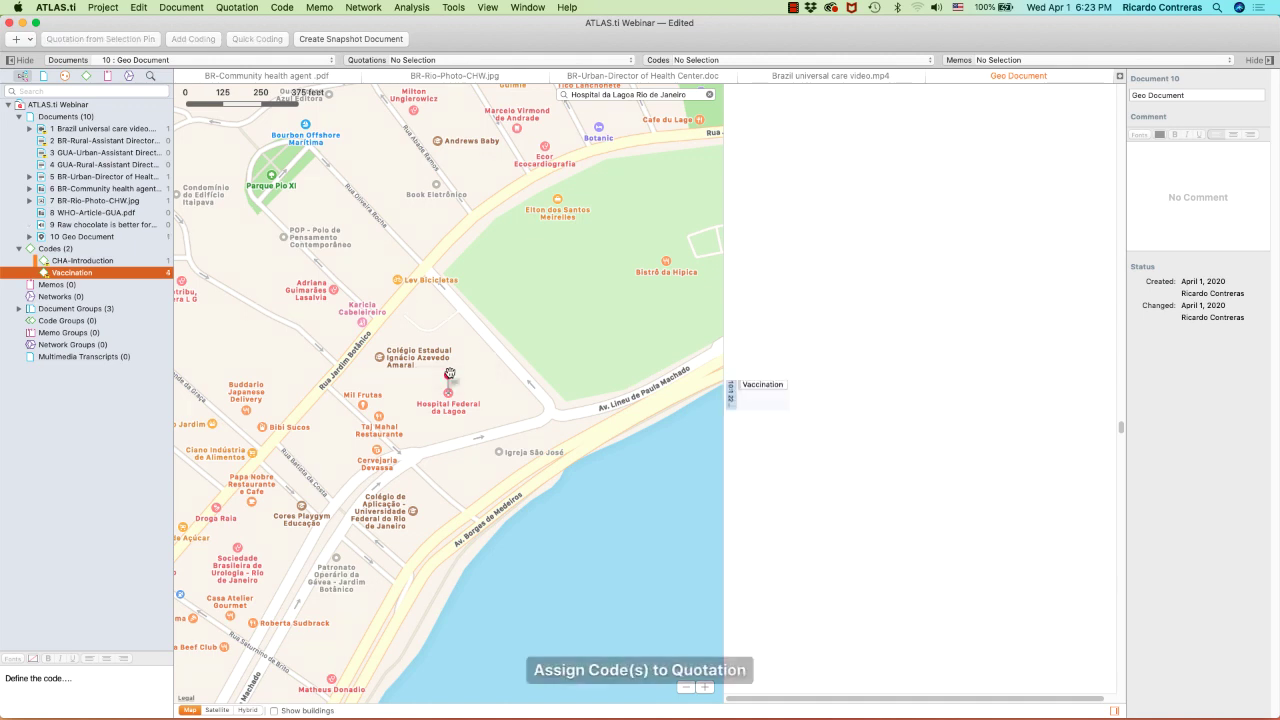
Comment the geo quotation "There is a hospital next to it..." and rename it "Hospital da Lagoa".
click(733, 399)
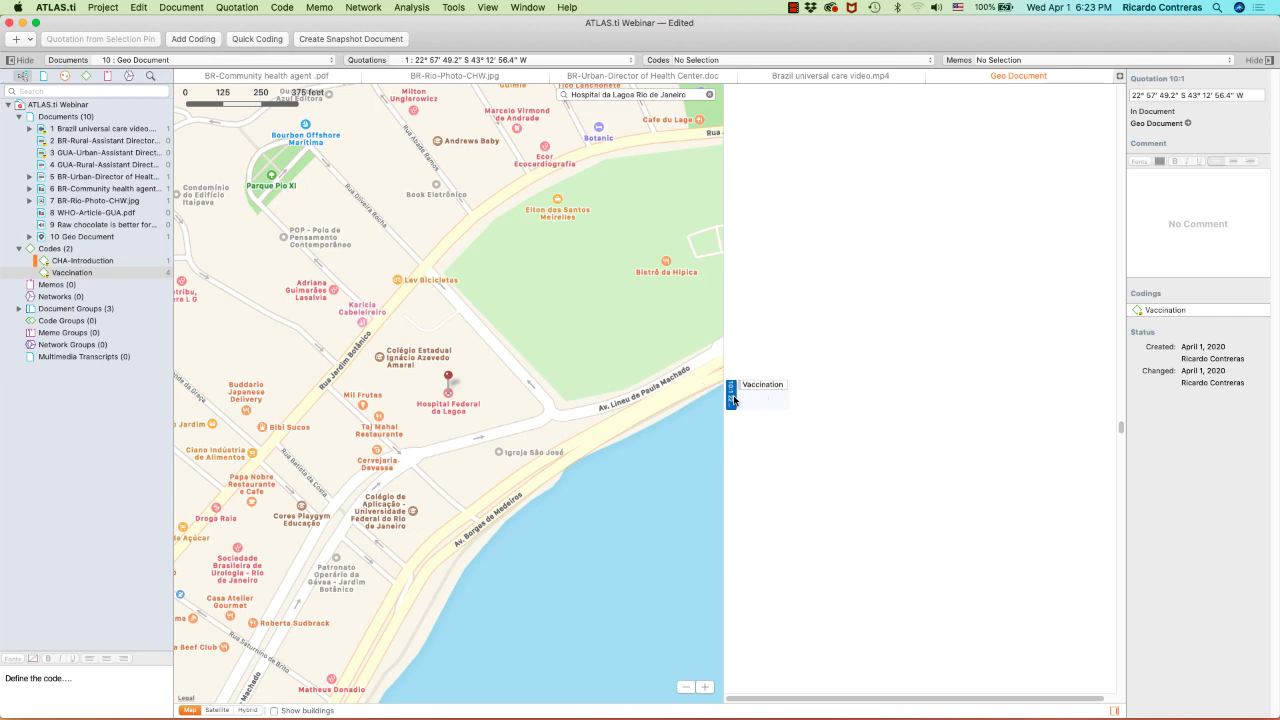
click(1162, 190)
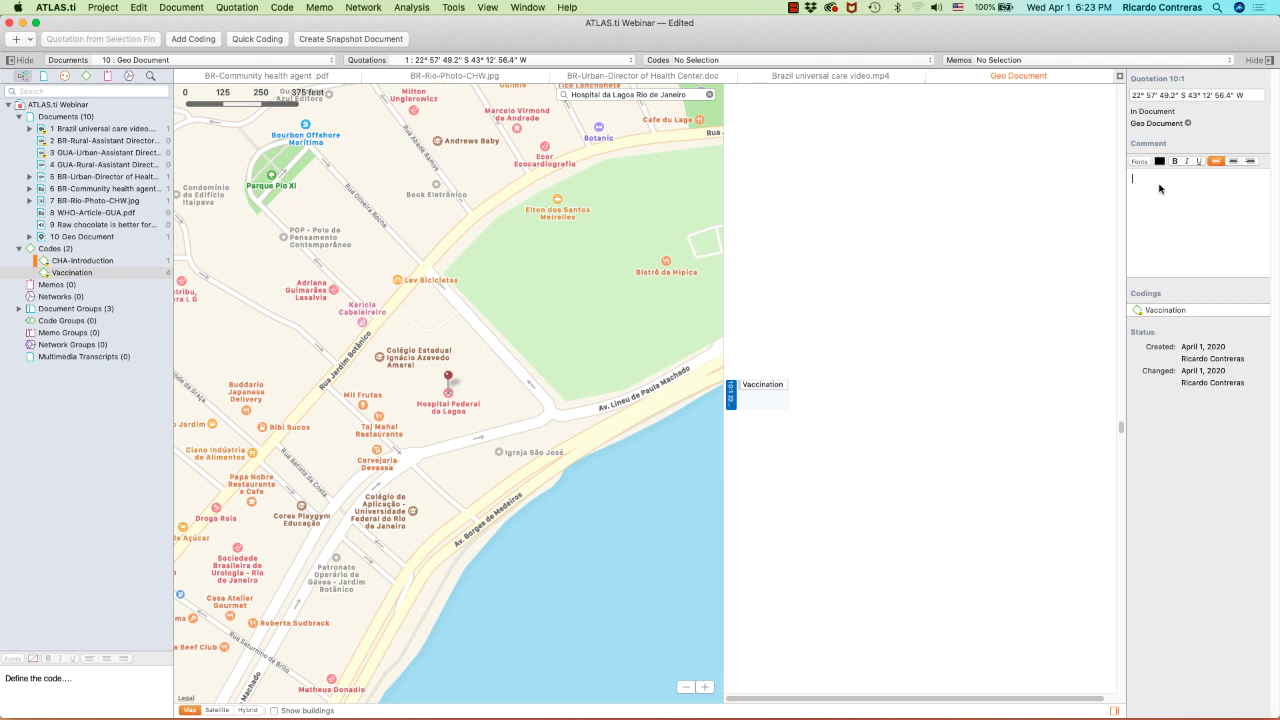
text(There is a hop)
text(sital next to it...)
click(1255, 96)
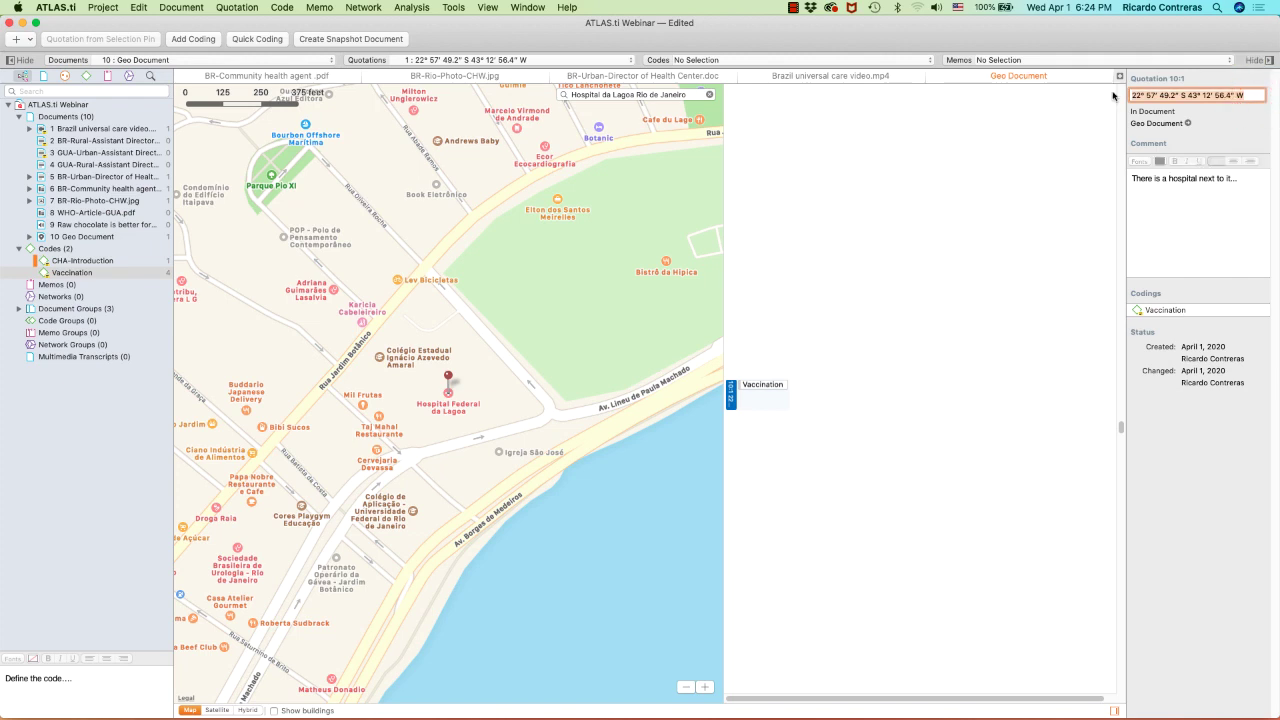
text(H)
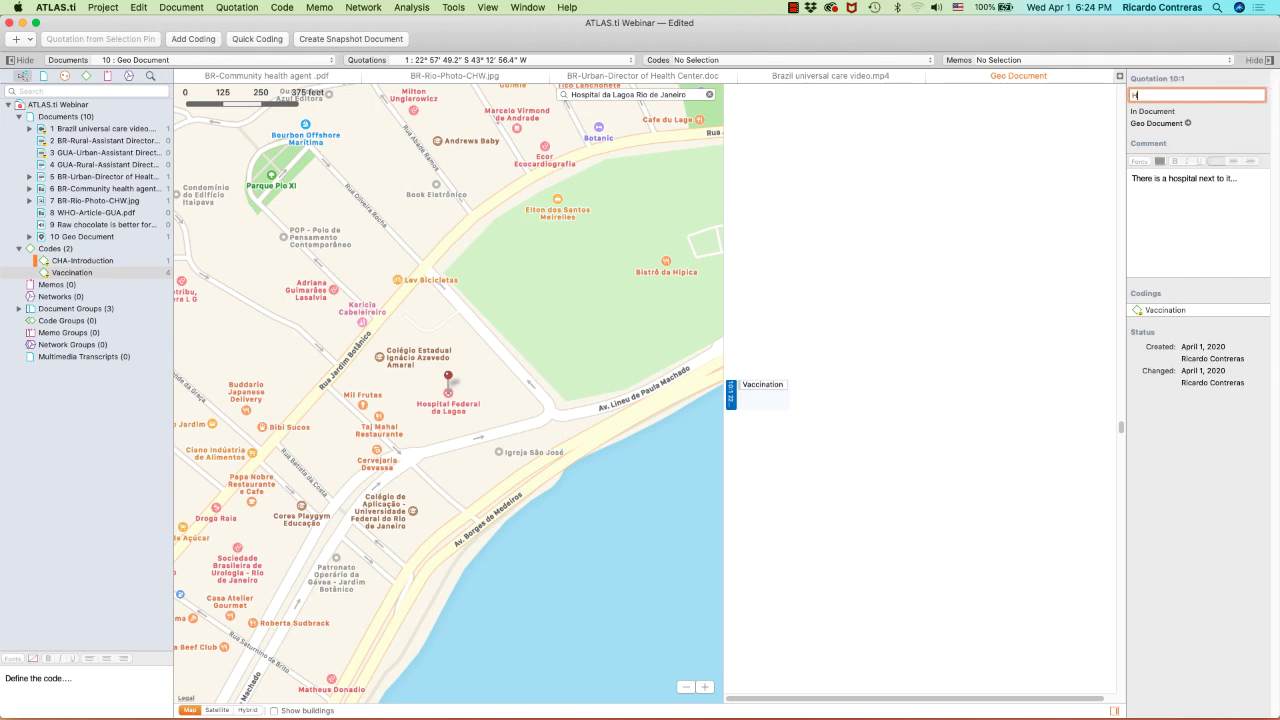
text(ospital da Lagoa)
View the geo document in satellite and hybrid display, and return it to the standard map.
click(217, 710)
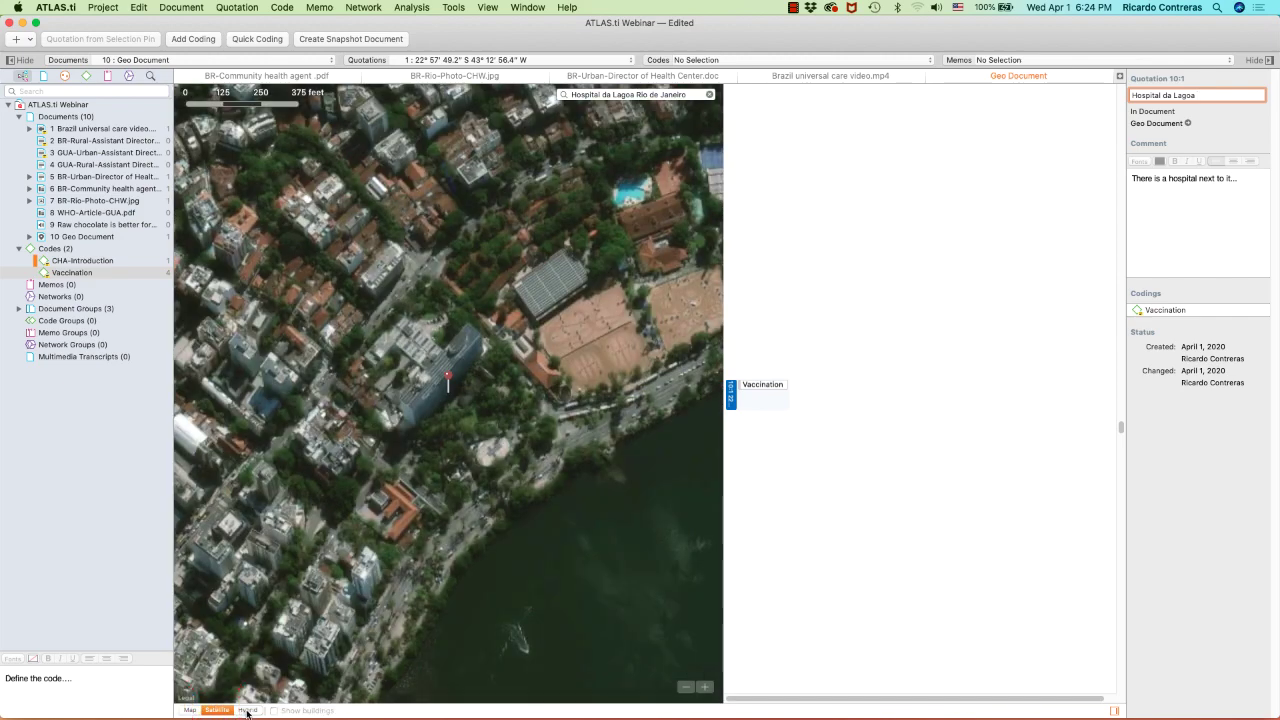
click(247, 710)
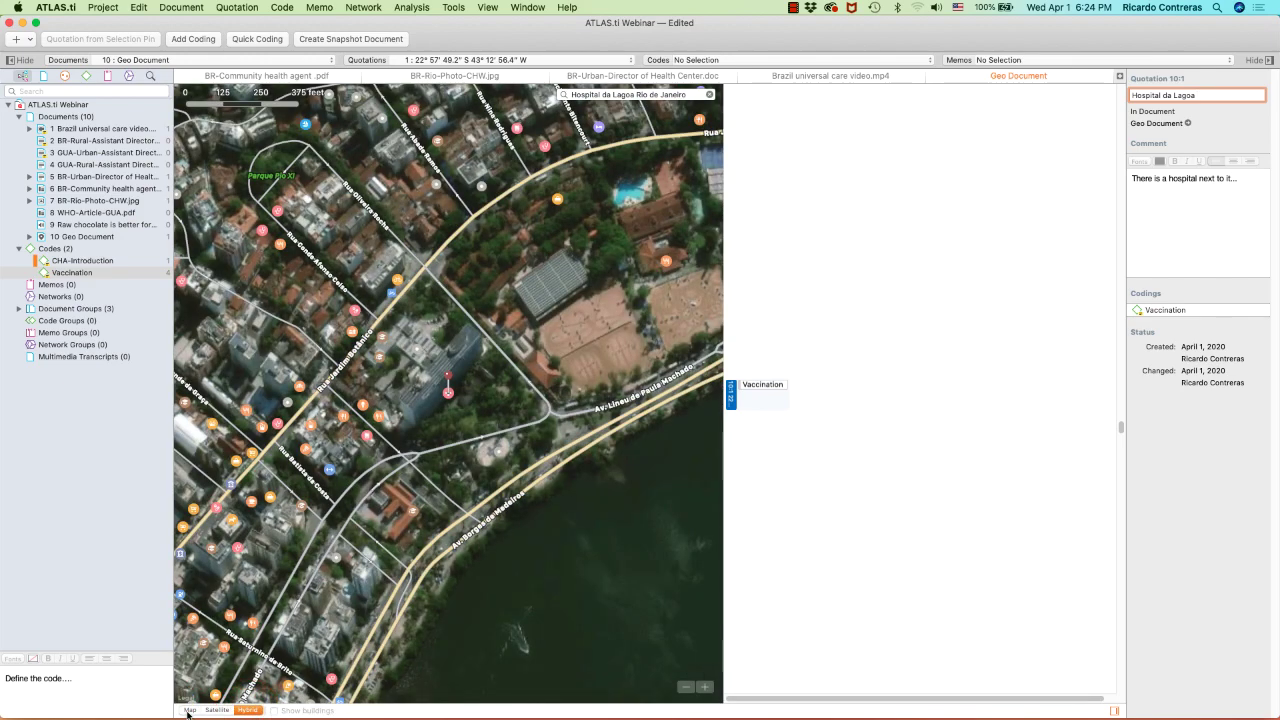
click(188, 710)
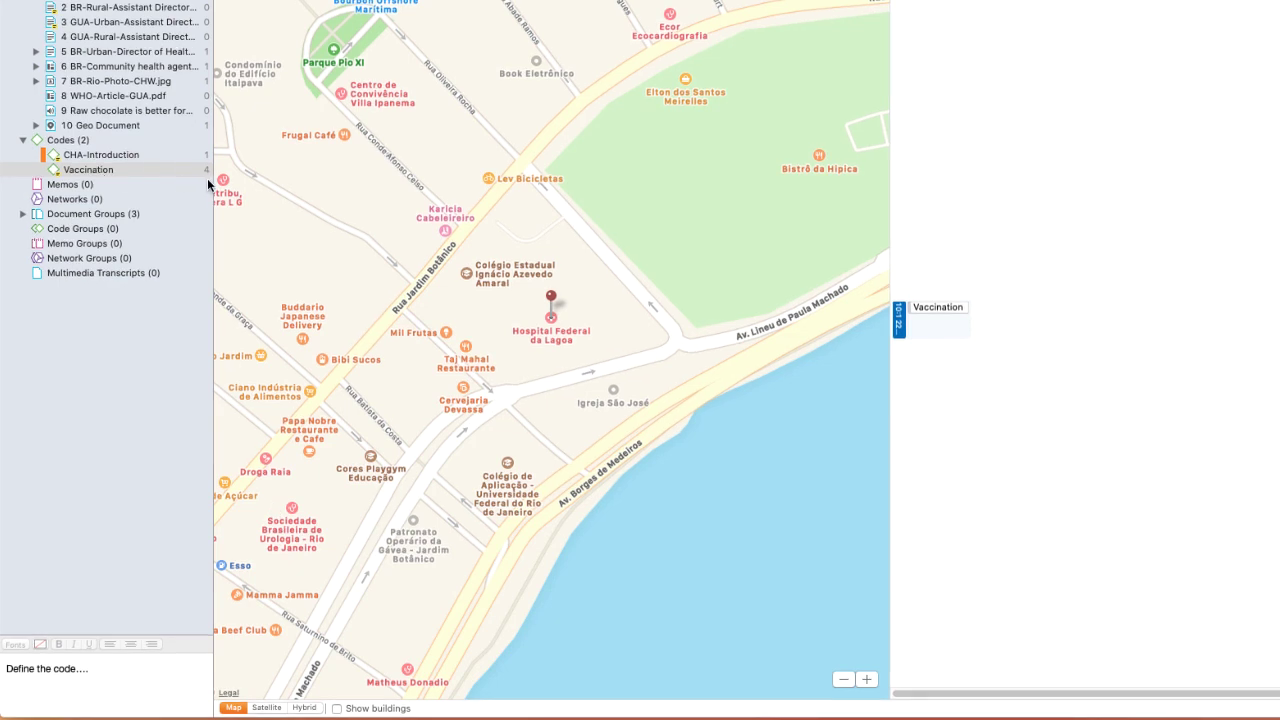
List the quotations of the Vaccination code and review each one in its video, text, image and map context, replaying the video segment.
double_click(88, 169)
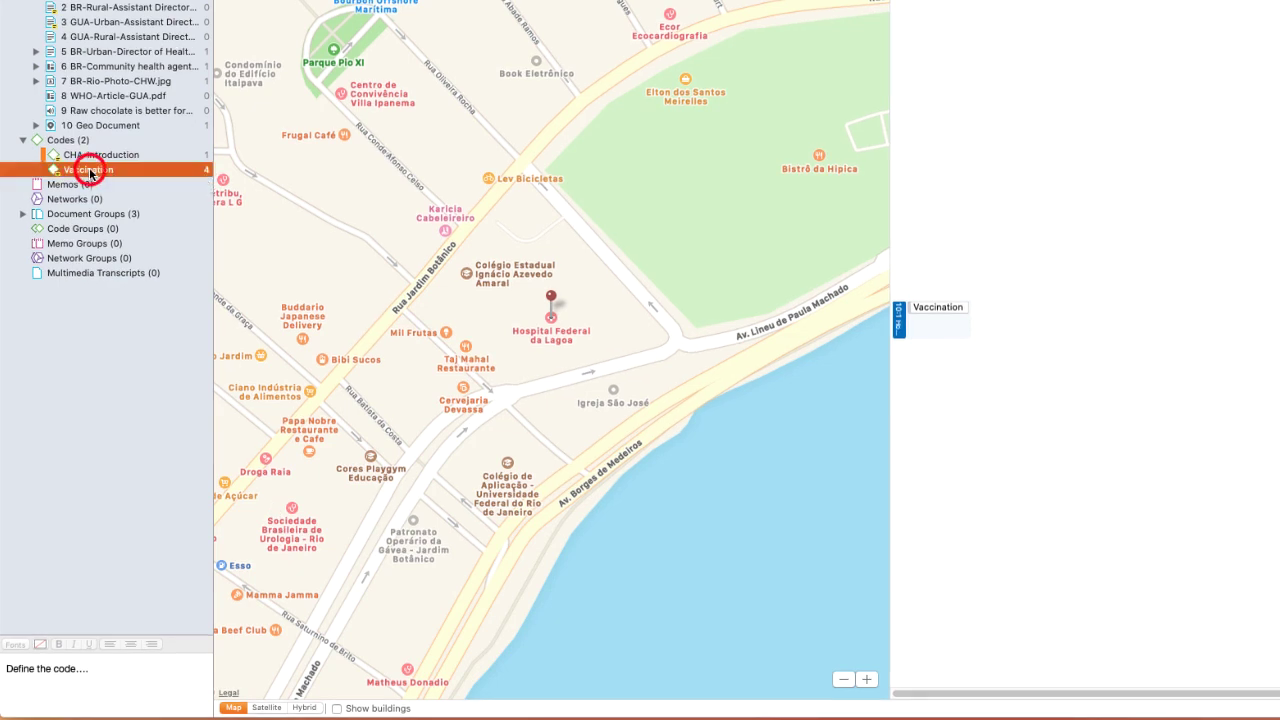
click(110, 215)
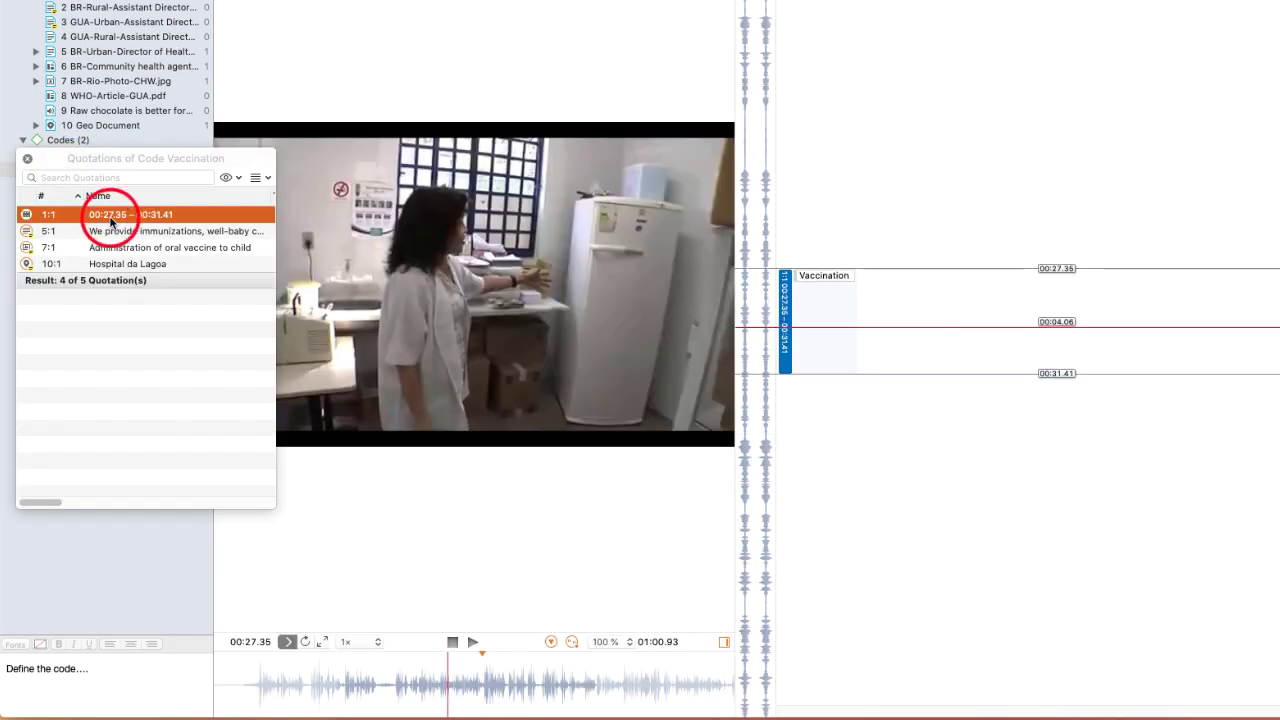
double_click(784, 296)
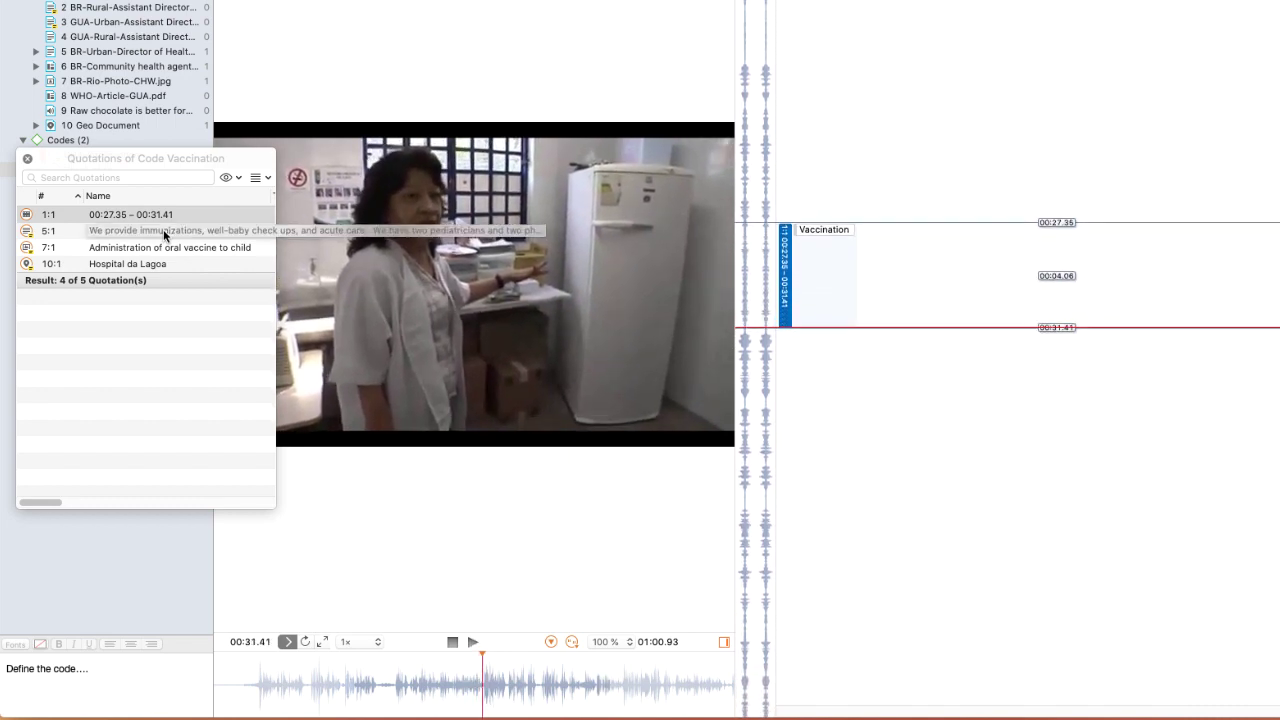
click(163, 230)
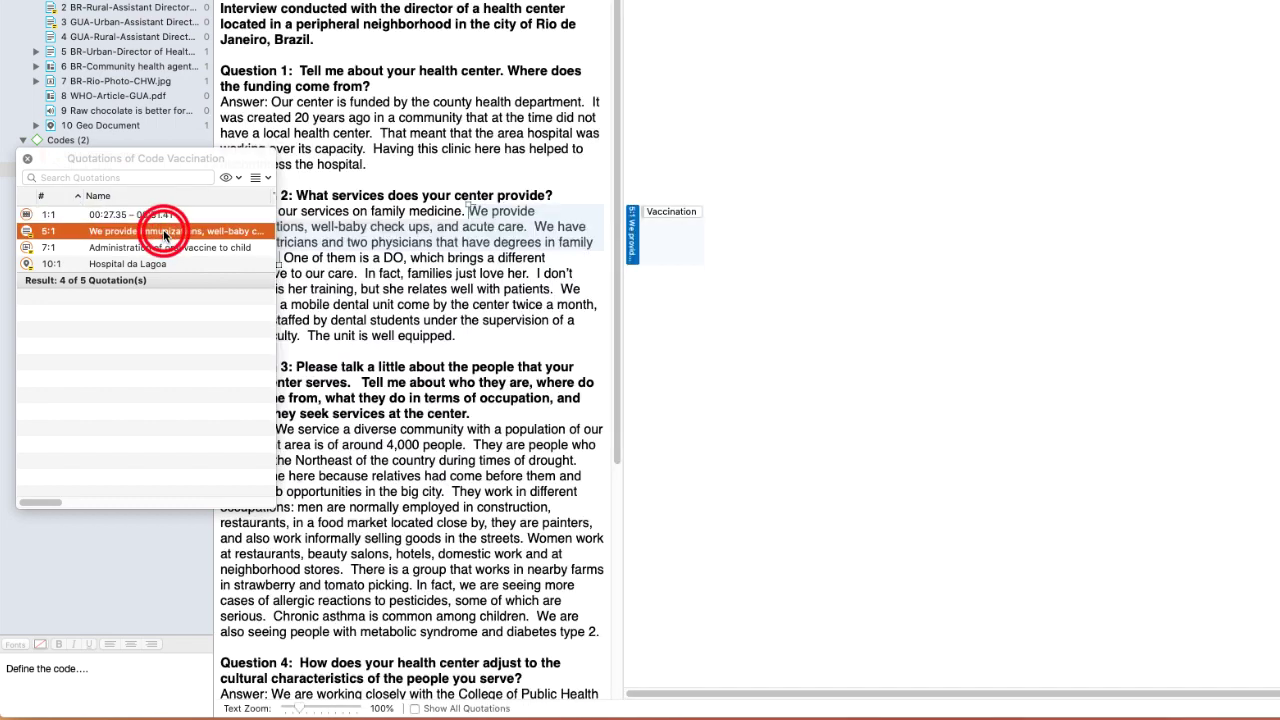
click(270, 458)
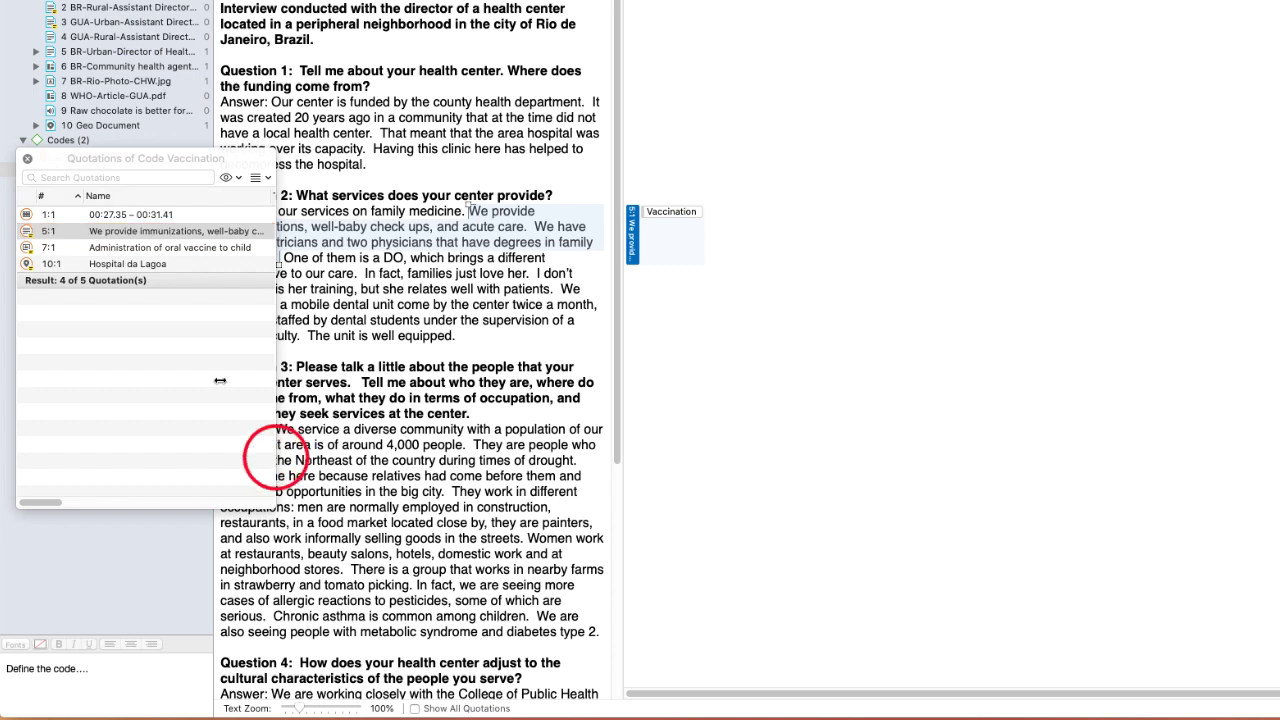
click(180, 248)
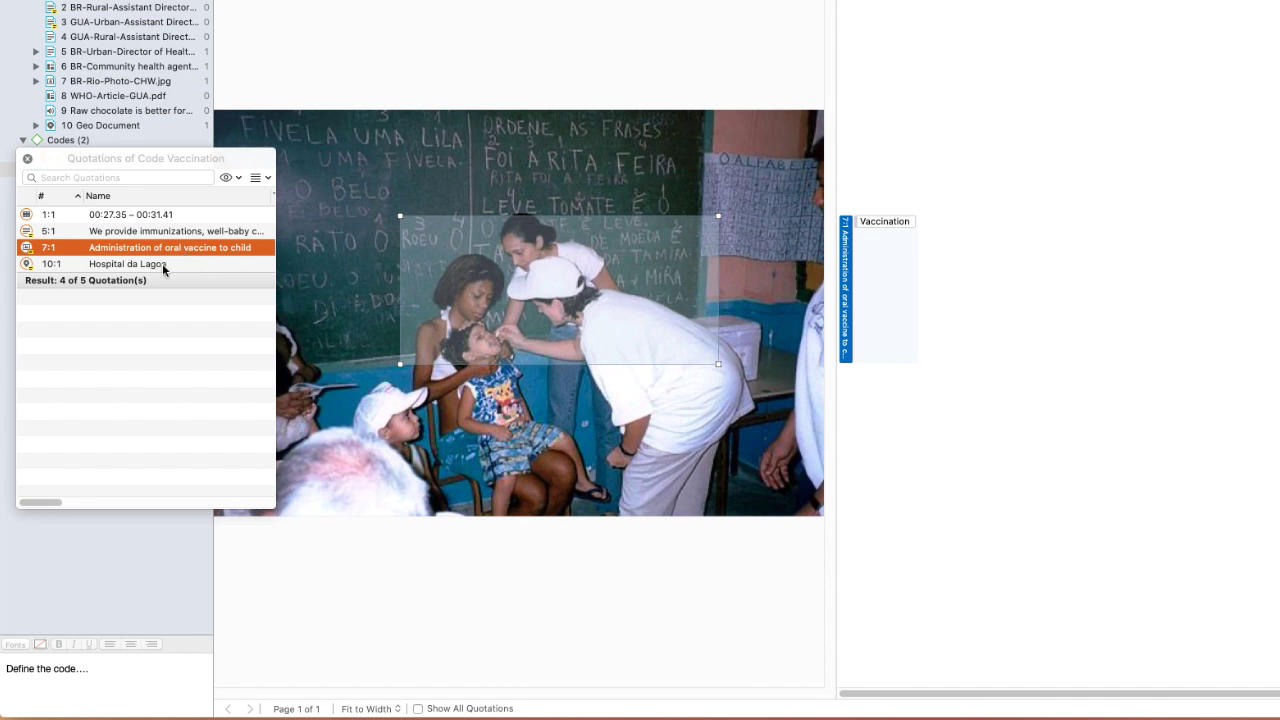
click(157, 263)
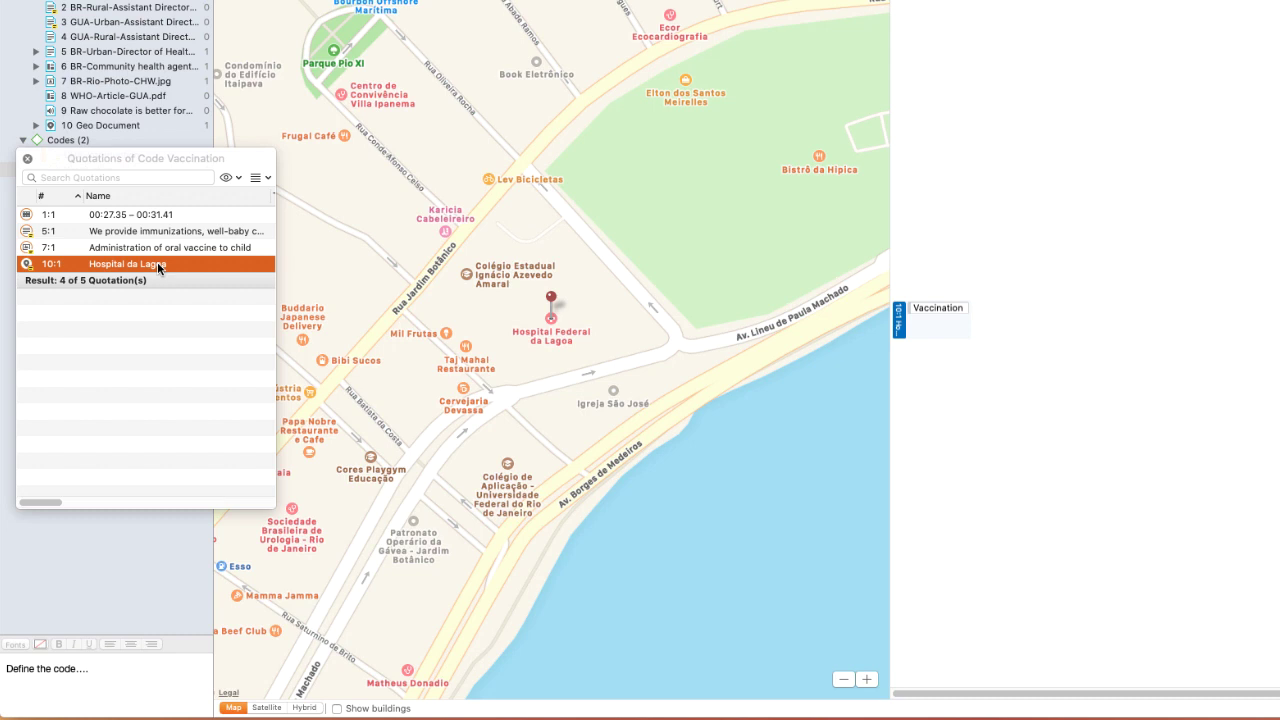
click(140, 346)
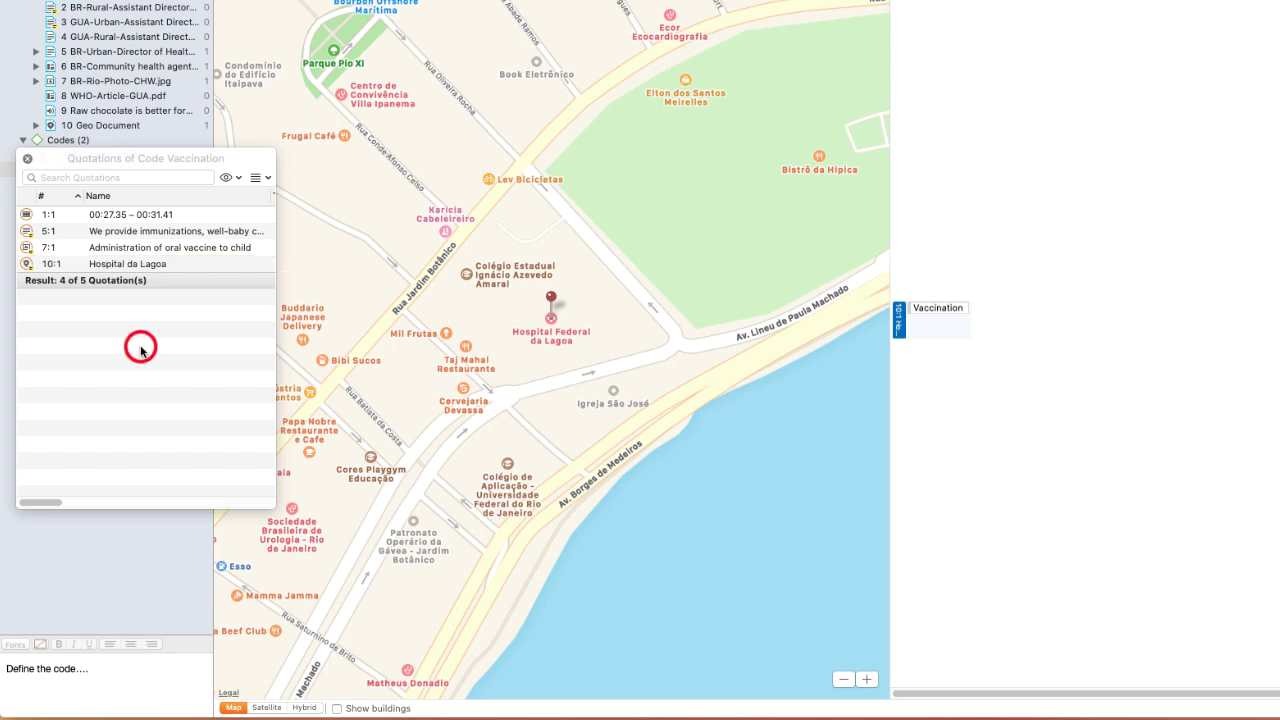
Start a report of the Vaccination quotations and include each quotation's source document and coding alongside its content.
click(267, 180)
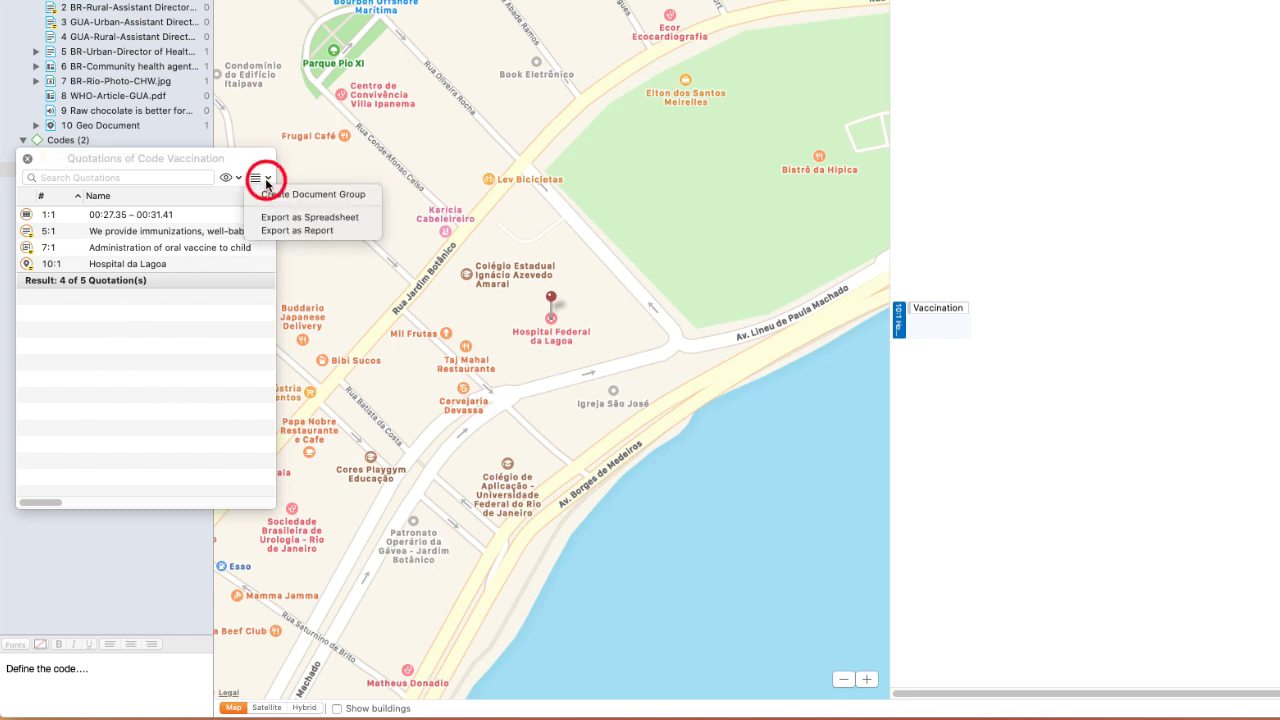
click(278, 231)
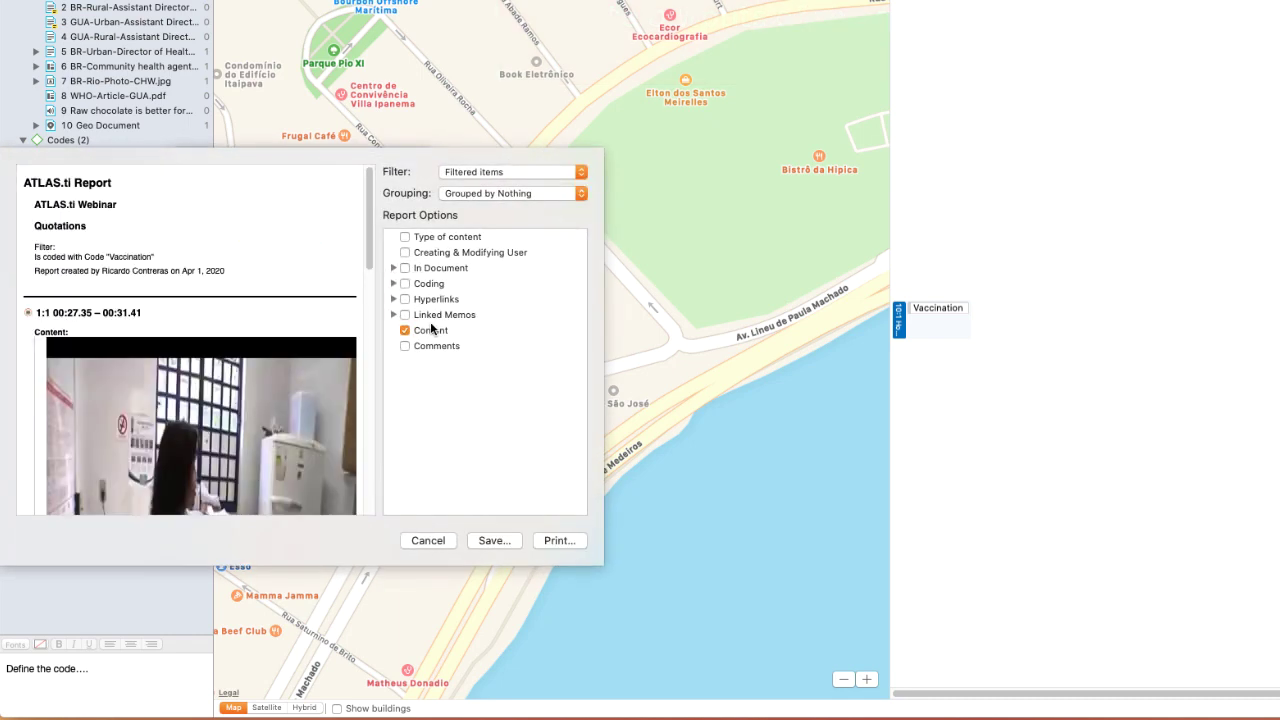
click(406, 268)
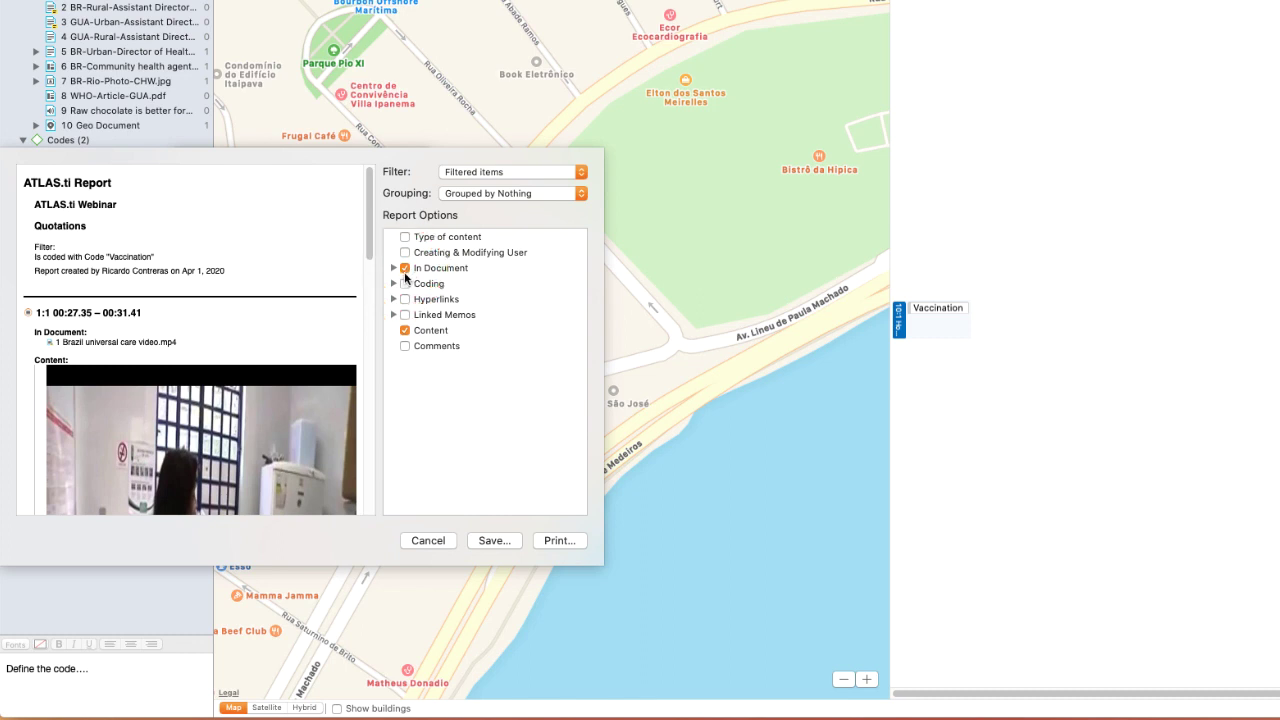
click(404, 285)
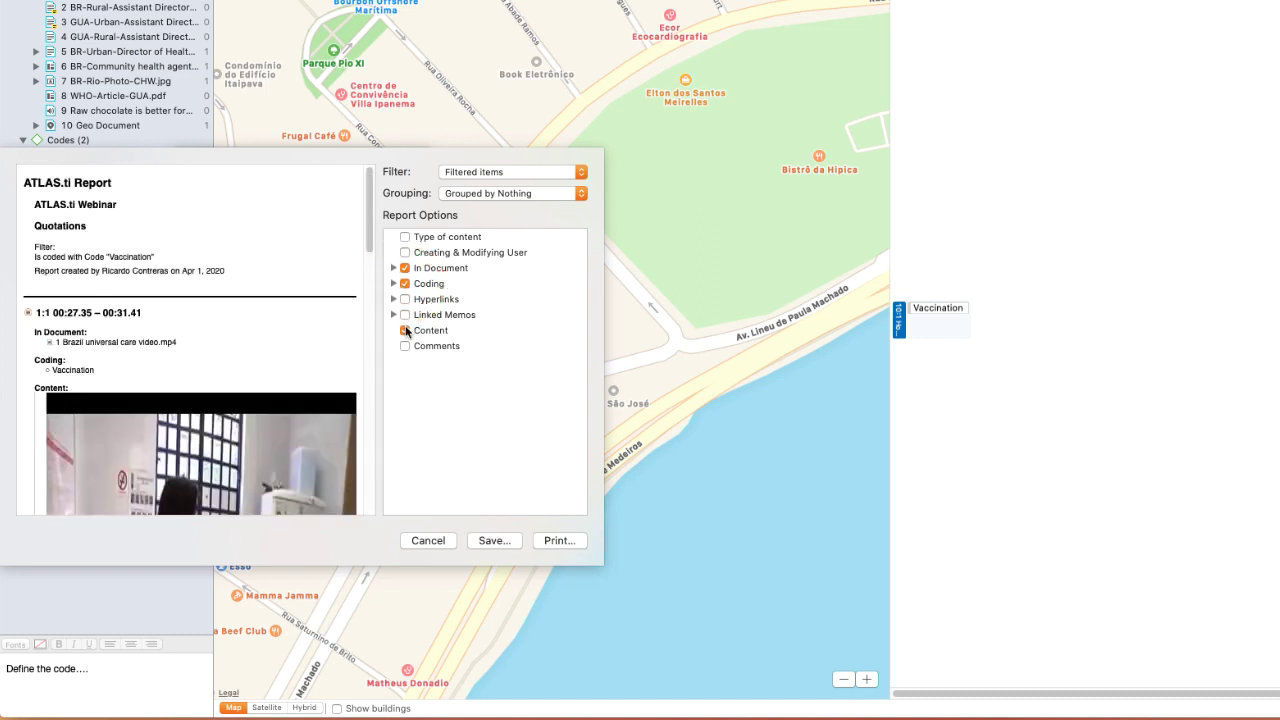
click(394, 283)
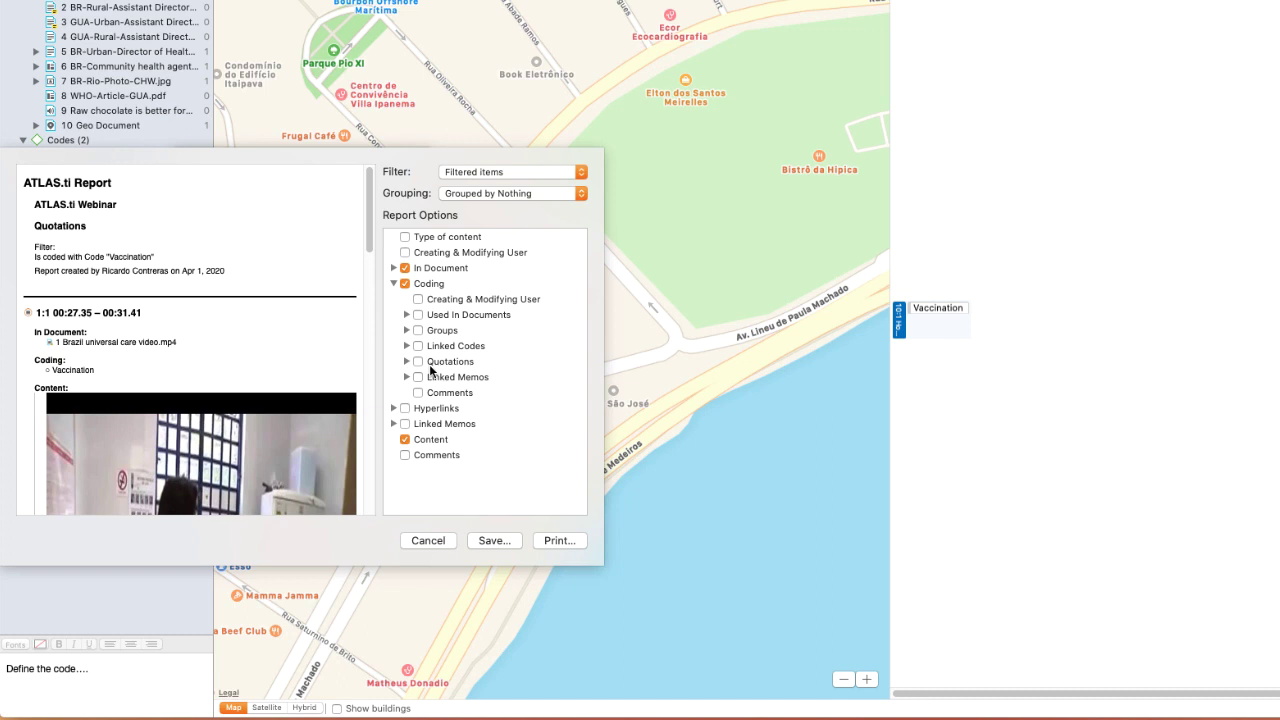
click(393, 283)
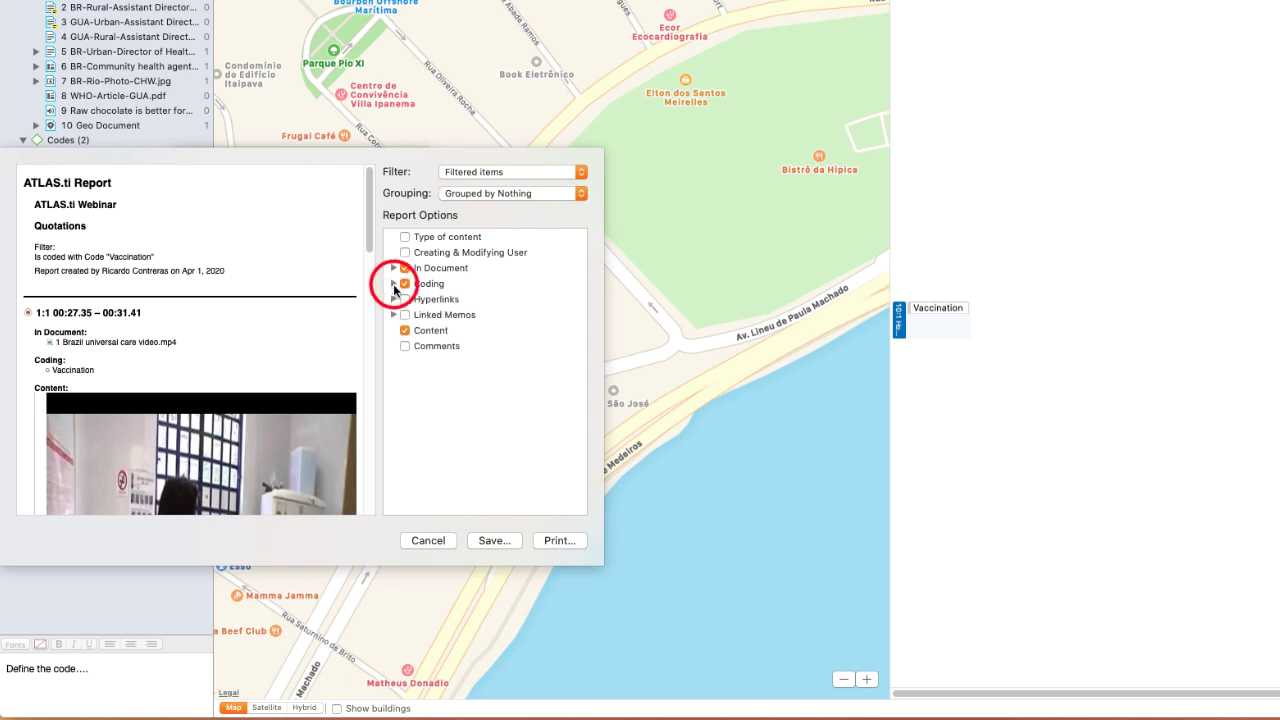
click(404, 331)
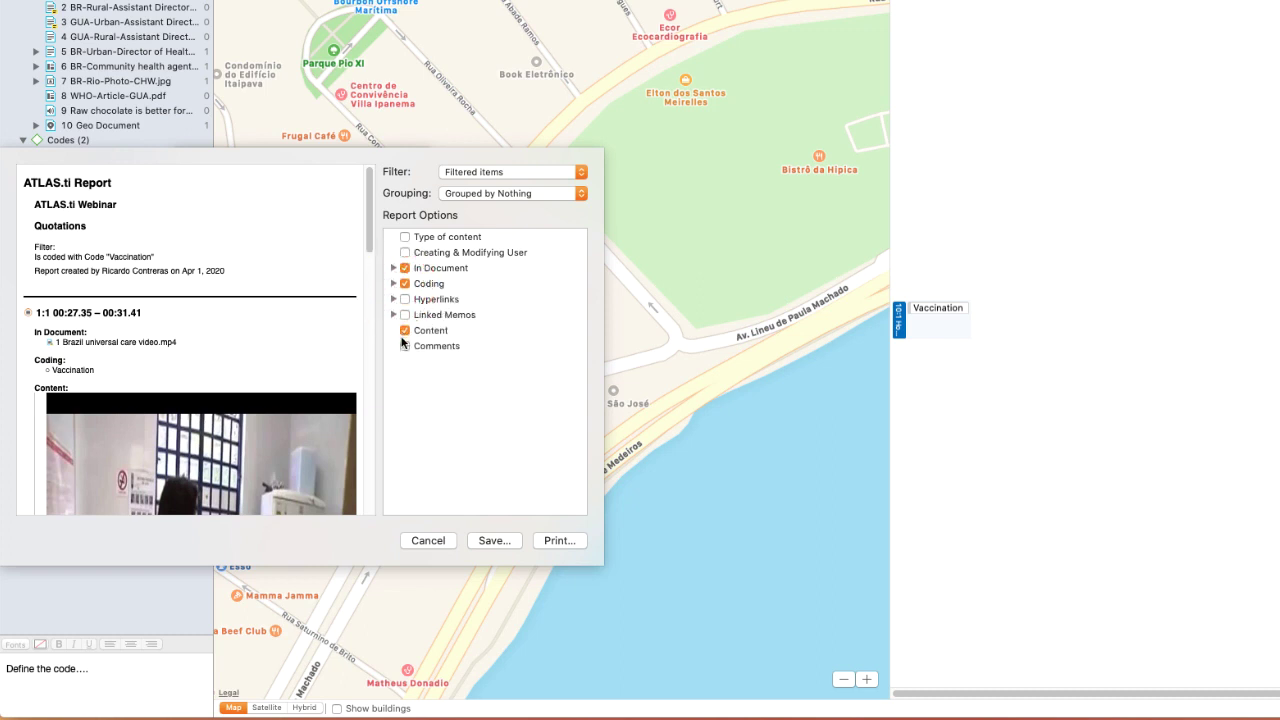
Add comments to the report, check its preview, save it as Quotations Vaccination.doc, and close the quotation list.
drag(367, 247, 351, 386)
click(406, 348)
drag(369, 236, 347, 489)
click(496, 539)
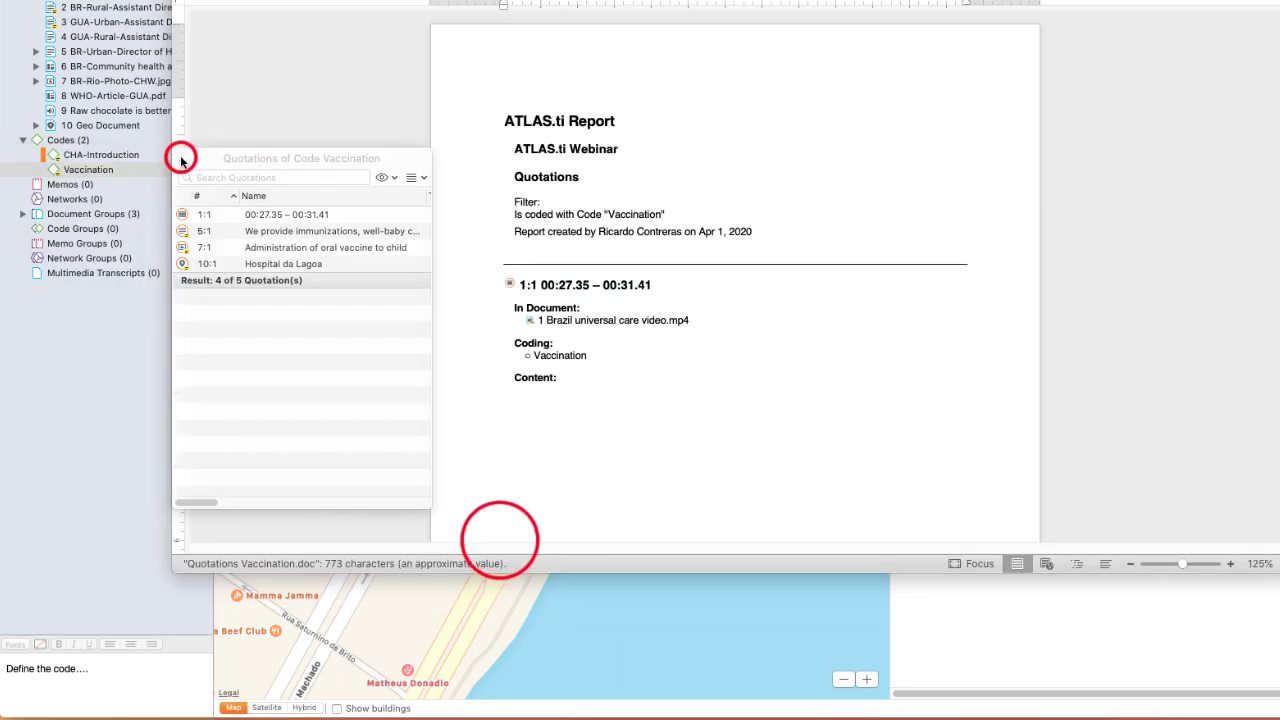
click(181, 160)
In the Word report, shrink the video still of quotation 1:1 to about a quarter of its width.
scroll(714, 350, down, 10)
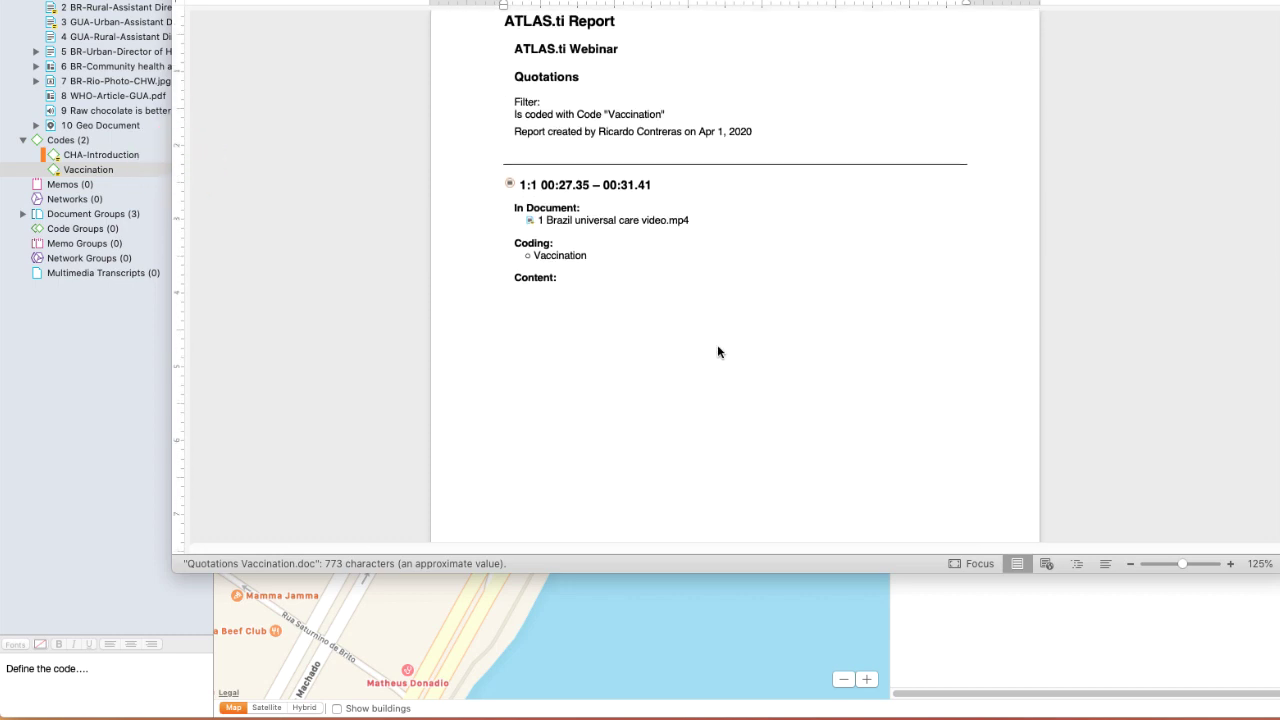
scroll(717, 352, down, 10)
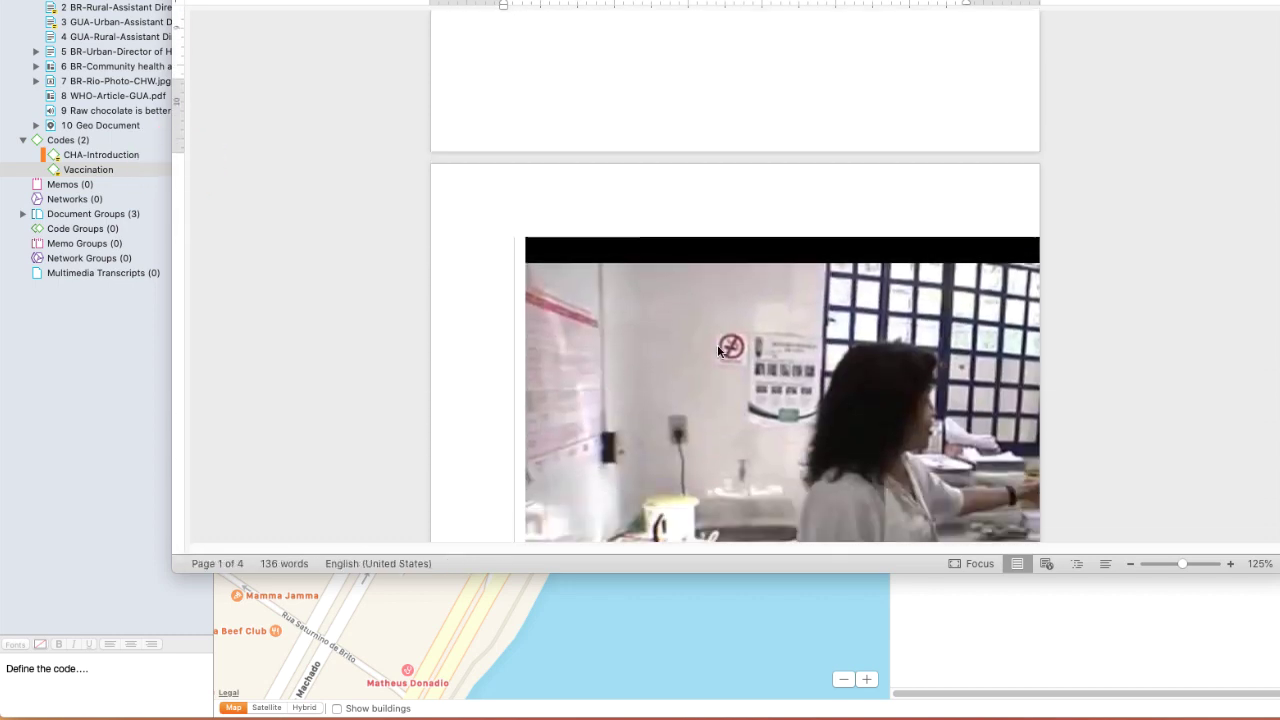
click(704, 347)
mouse_move(525, 238)
mouse_down()
mouse_move(891, 457)
mouse_move(528, 244)
mouse_up()
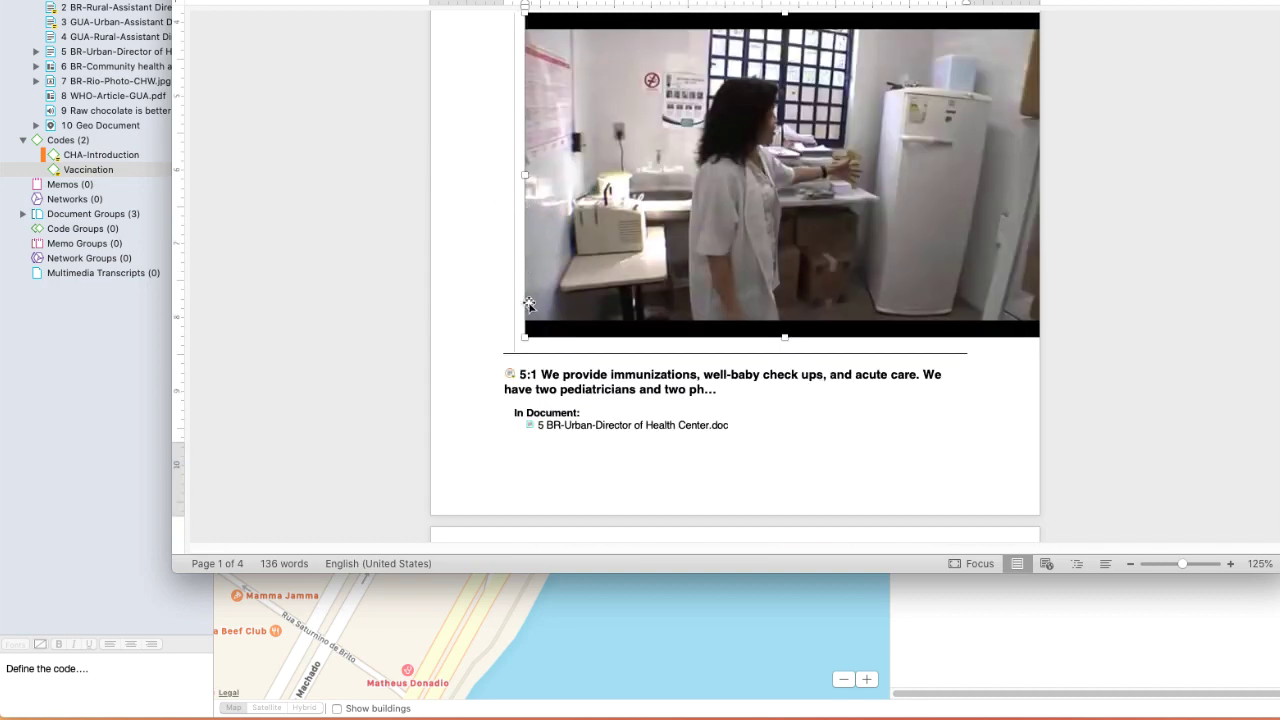
drag(525, 336, 651, 83)
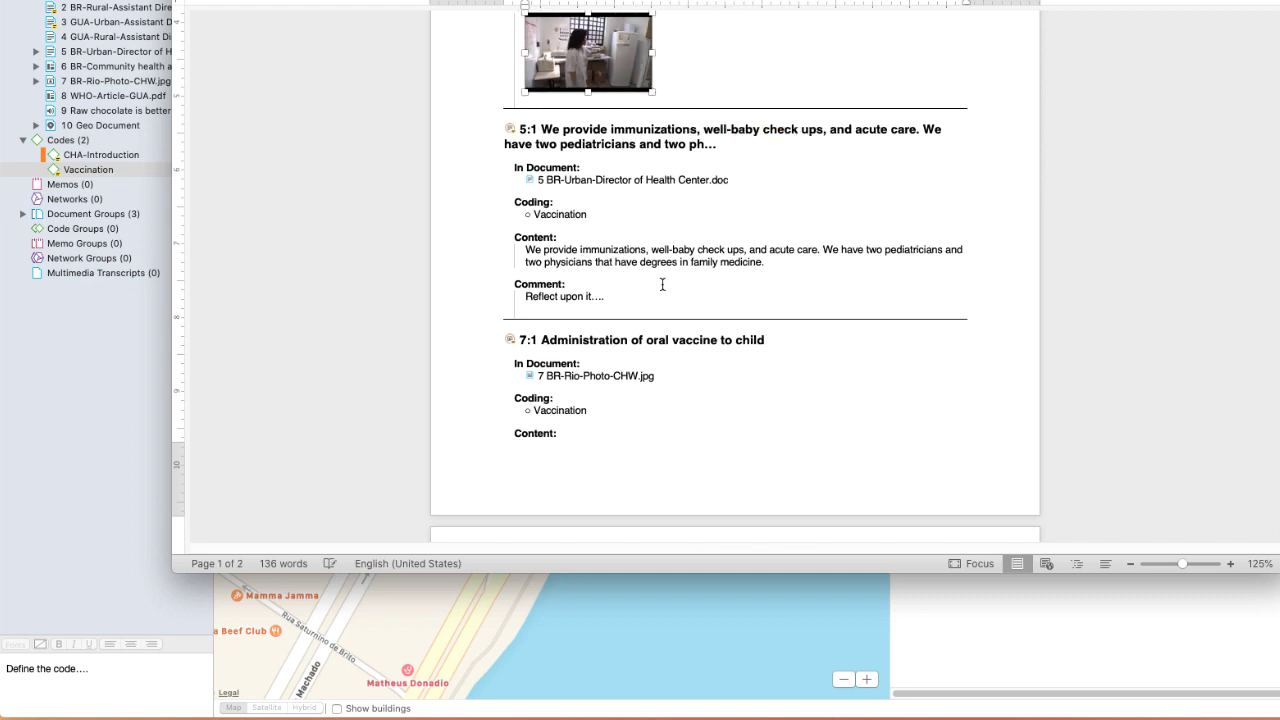
Review the report entries for quotations 1:1, 5:1 and 7:1, including their source documents, codings, contents and comments.
scroll(662, 285, up, 10)
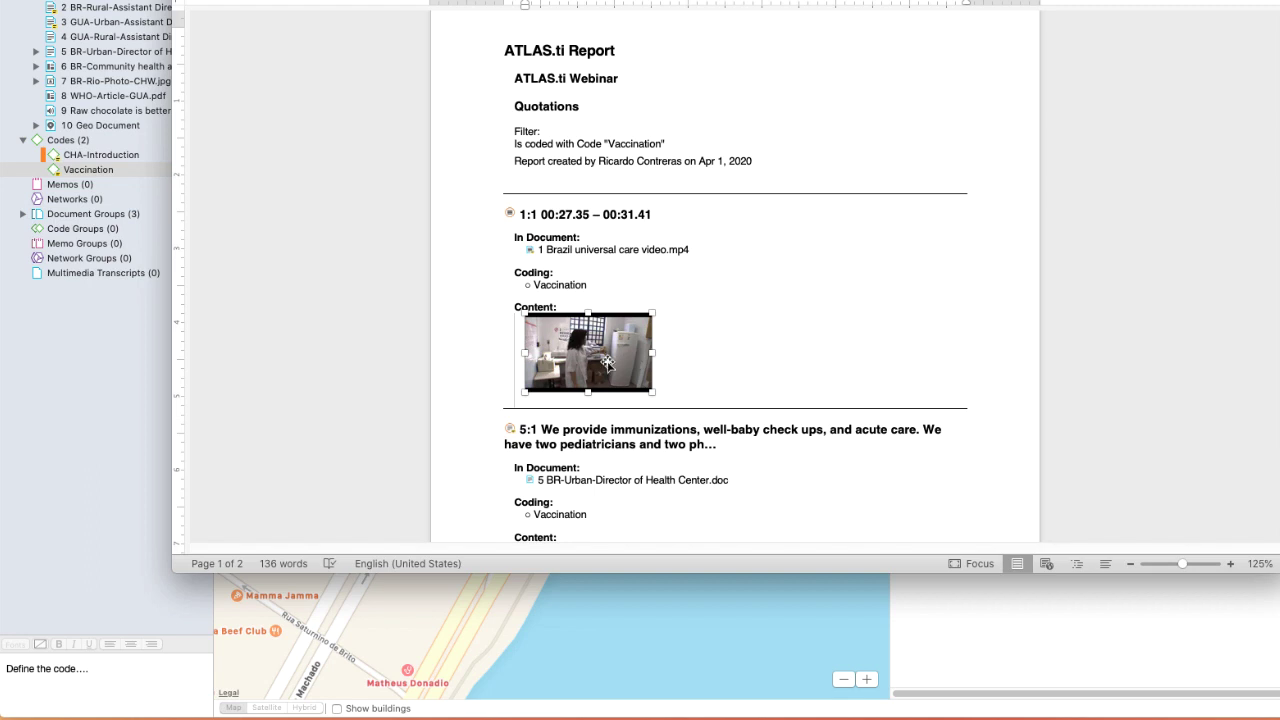
scroll(608, 362, down, 4)
scroll(606, 356, down, 4)
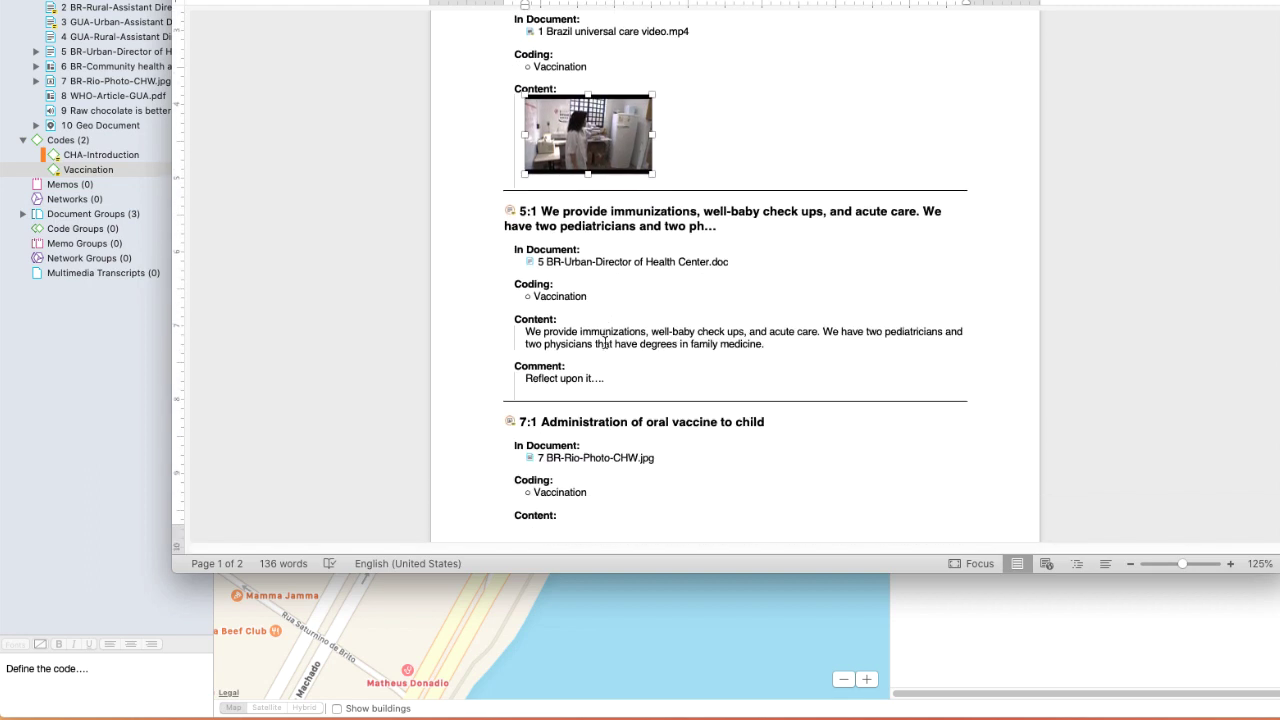
scroll(605, 343, up, 4)
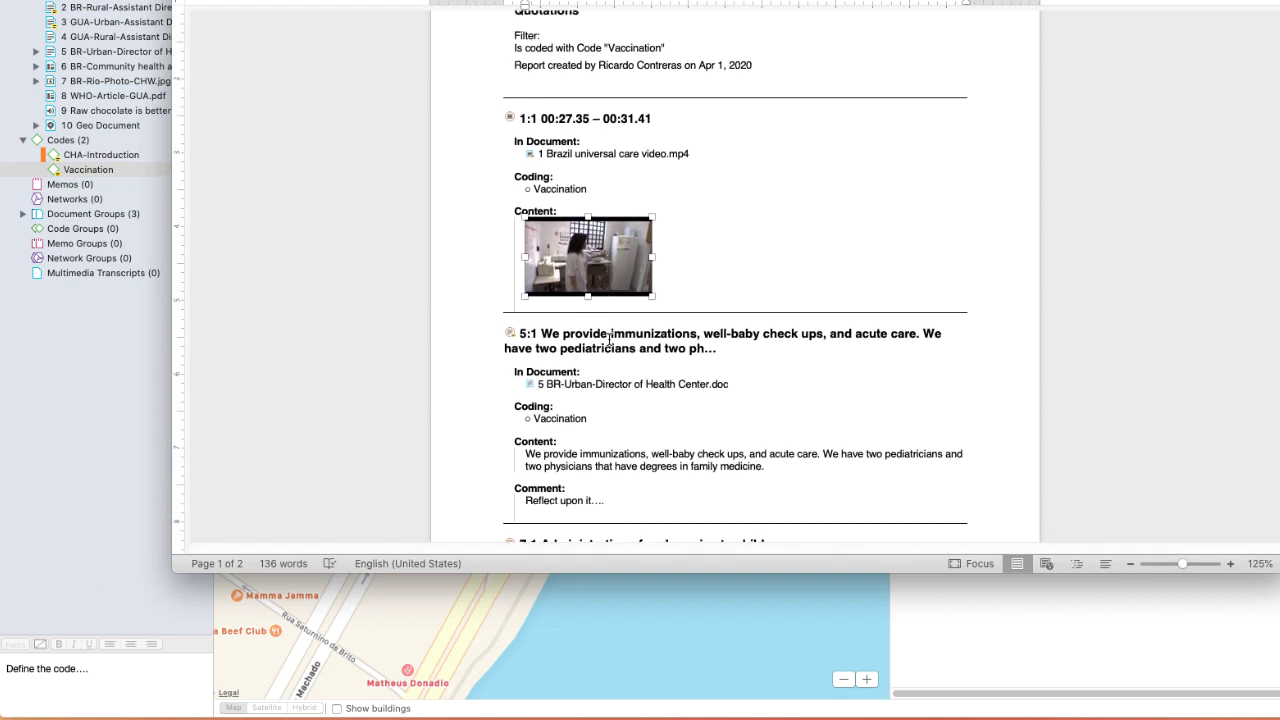
scroll(609, 337, down, 3)
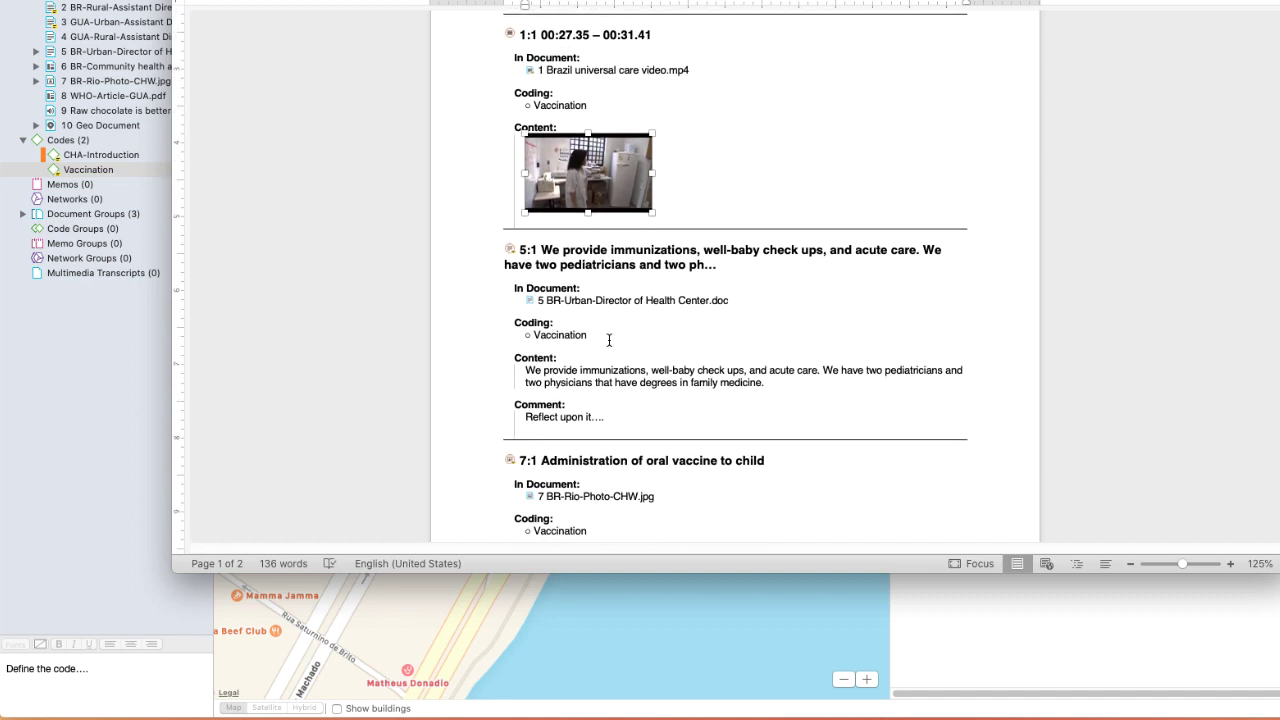
scroll(607, 338, down, 1)
drag(526, 347, 766, 360)
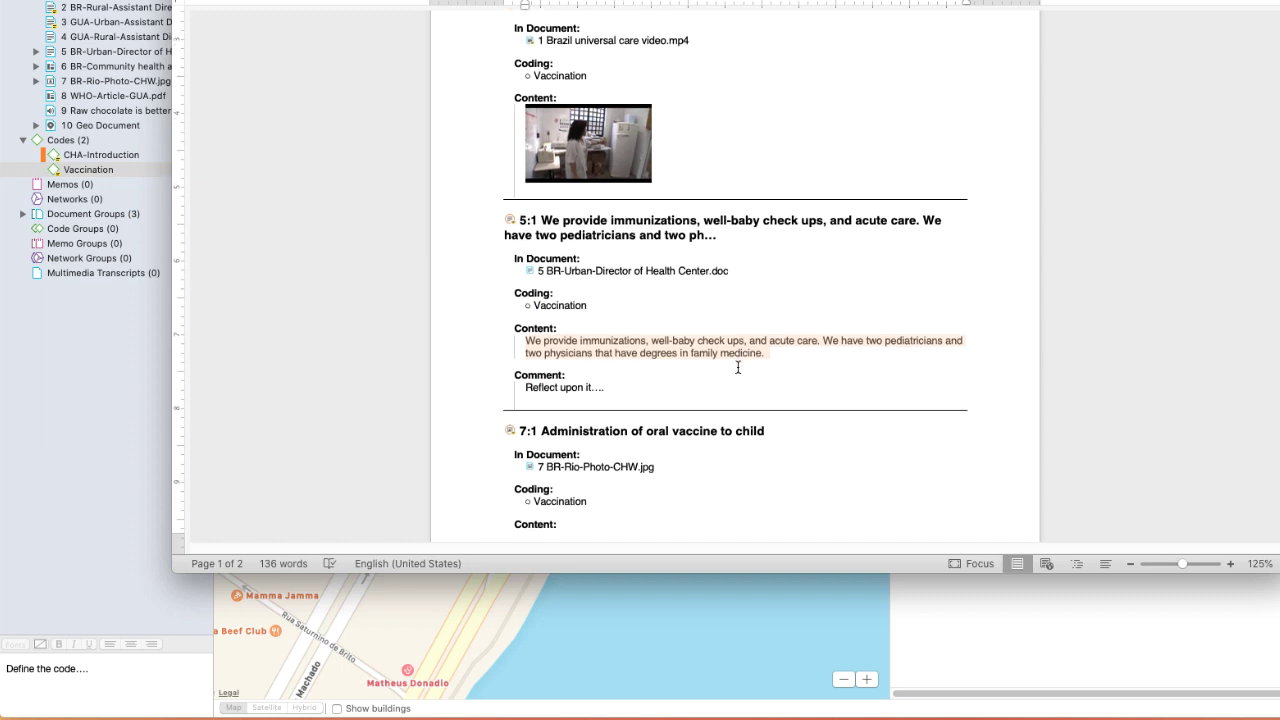
scroll(737, 366, down, 3)
scroll(737, 364, down, 12)
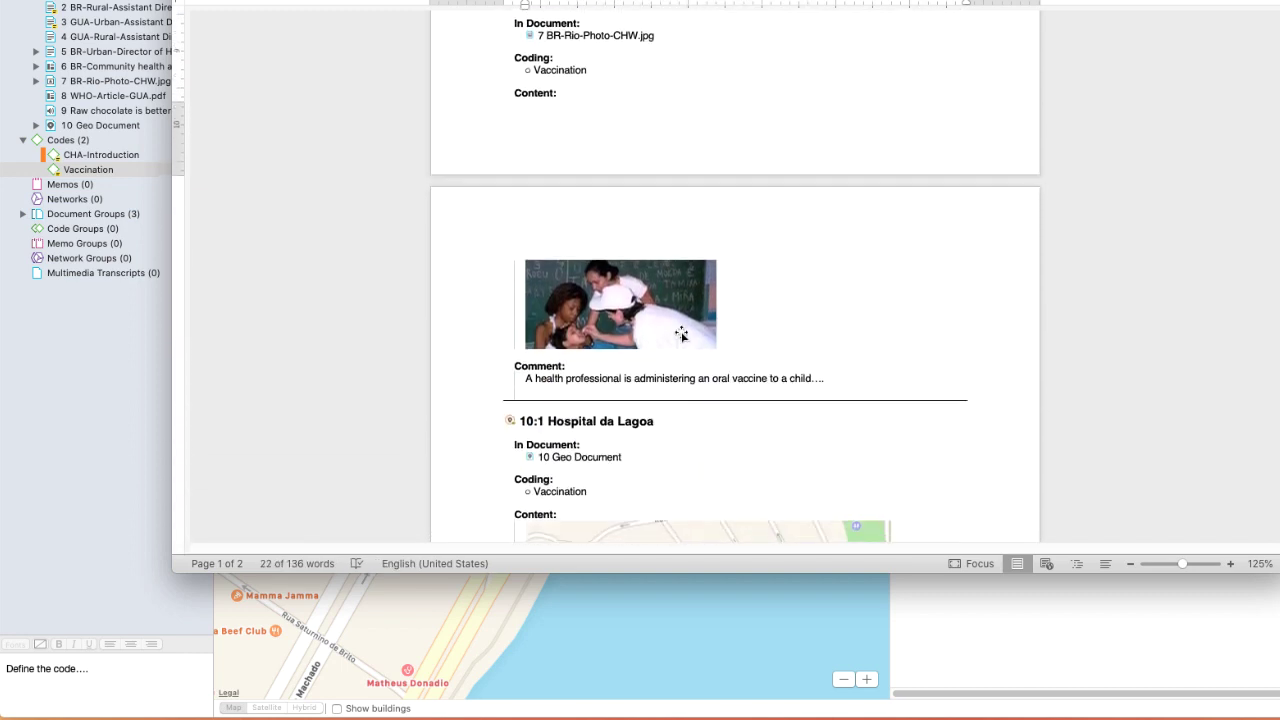
Shrink the map image of quotation 10:1 Hospital da Lagoa to about two thirds of its size.
click(677, 323)
mouse_move(717, 349)
mouse_down()
mouse_move(767, 360)
mouse_move(714, 342)
mouse_up()
scroll(743, 351, down, 12)
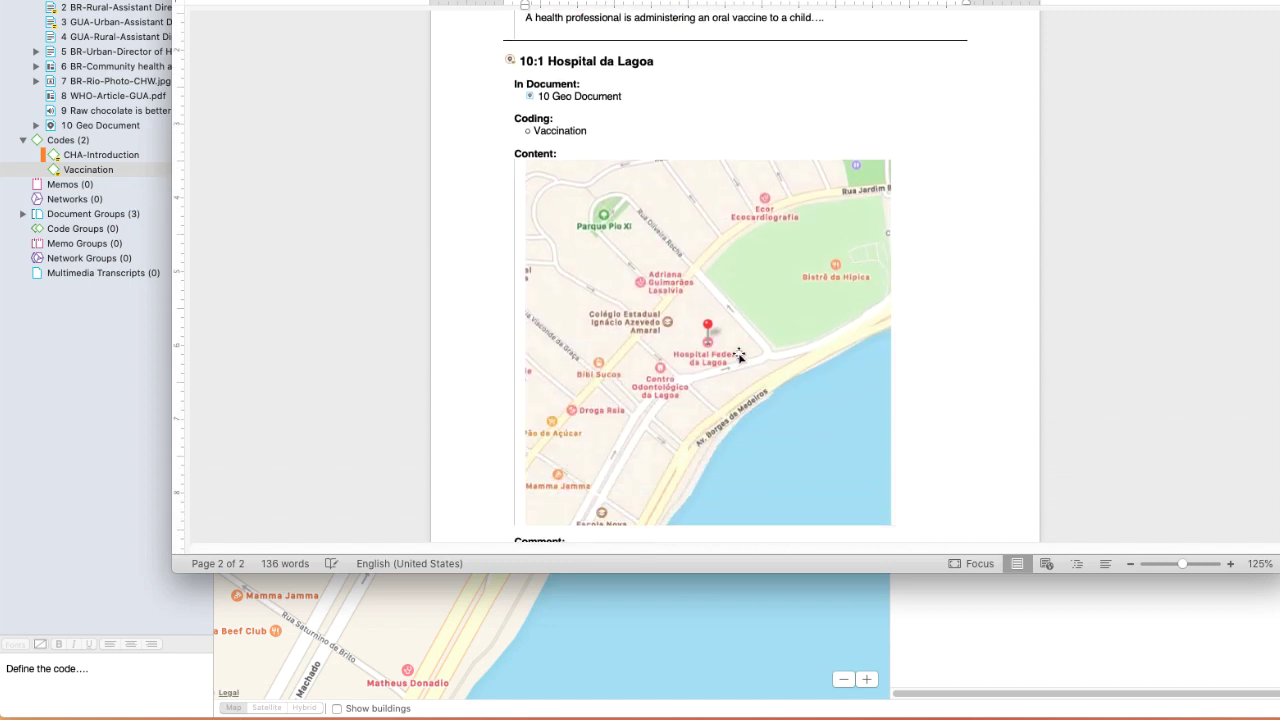
click(733, 368)
drag(891, 468, 765, 334)
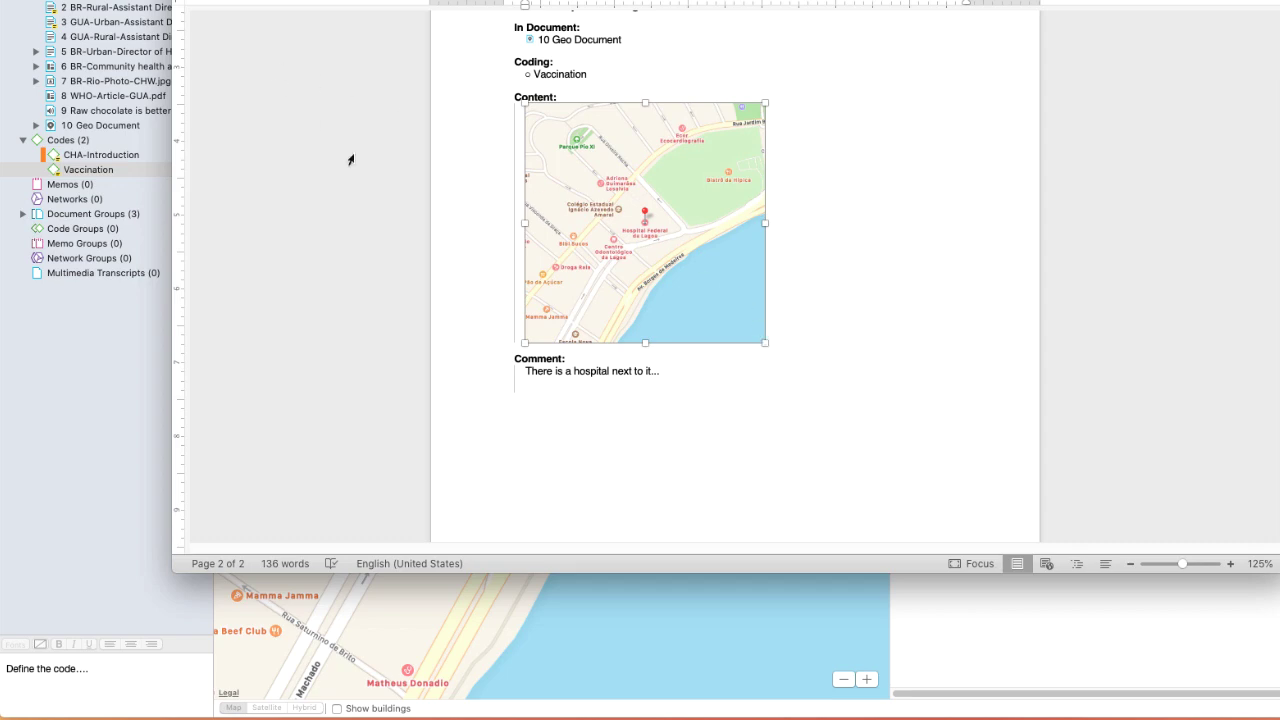
Return to the beginning of the report and switch back to ATLAS.ti.
scroll(441, 213, up, 15)
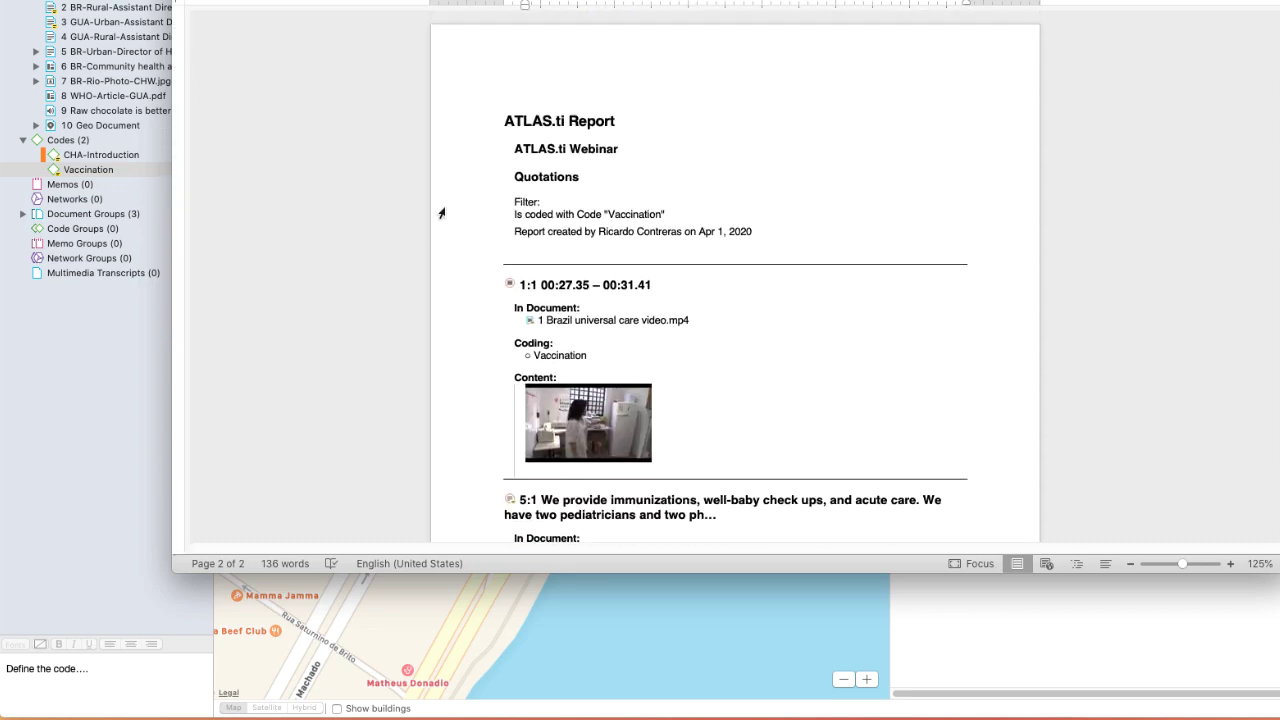
key(super+Tab)
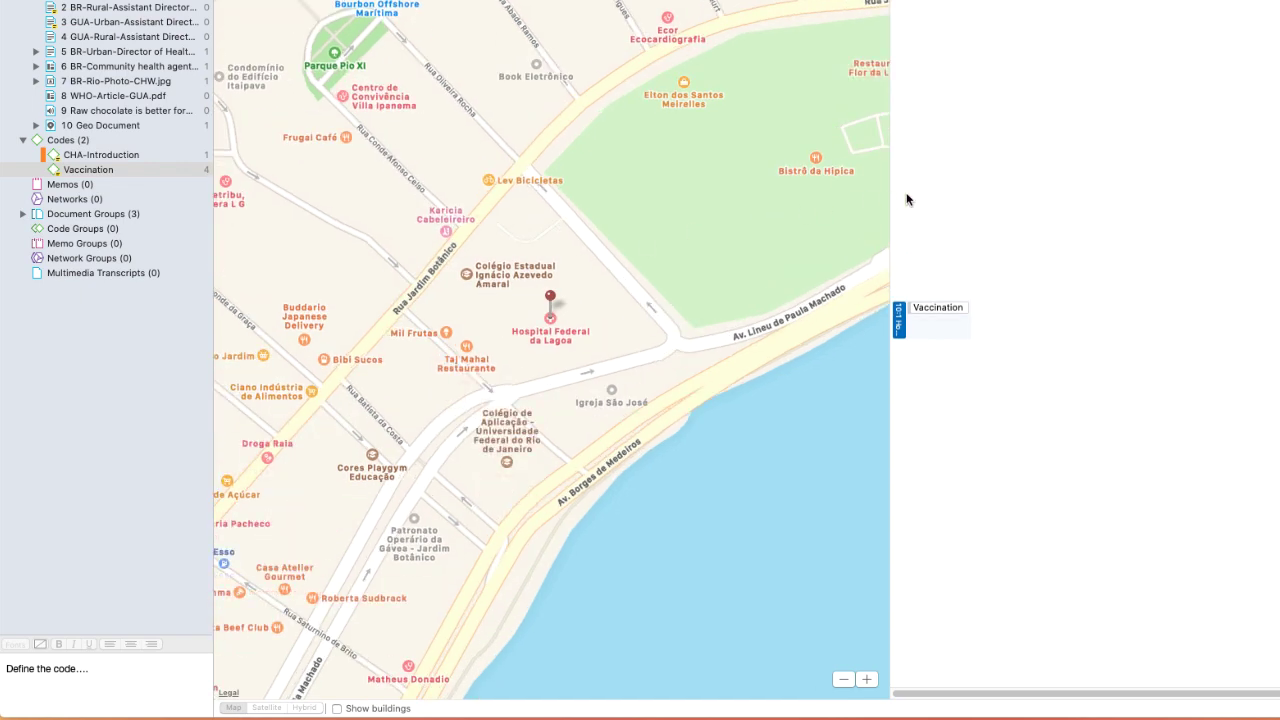
click(948, 192)
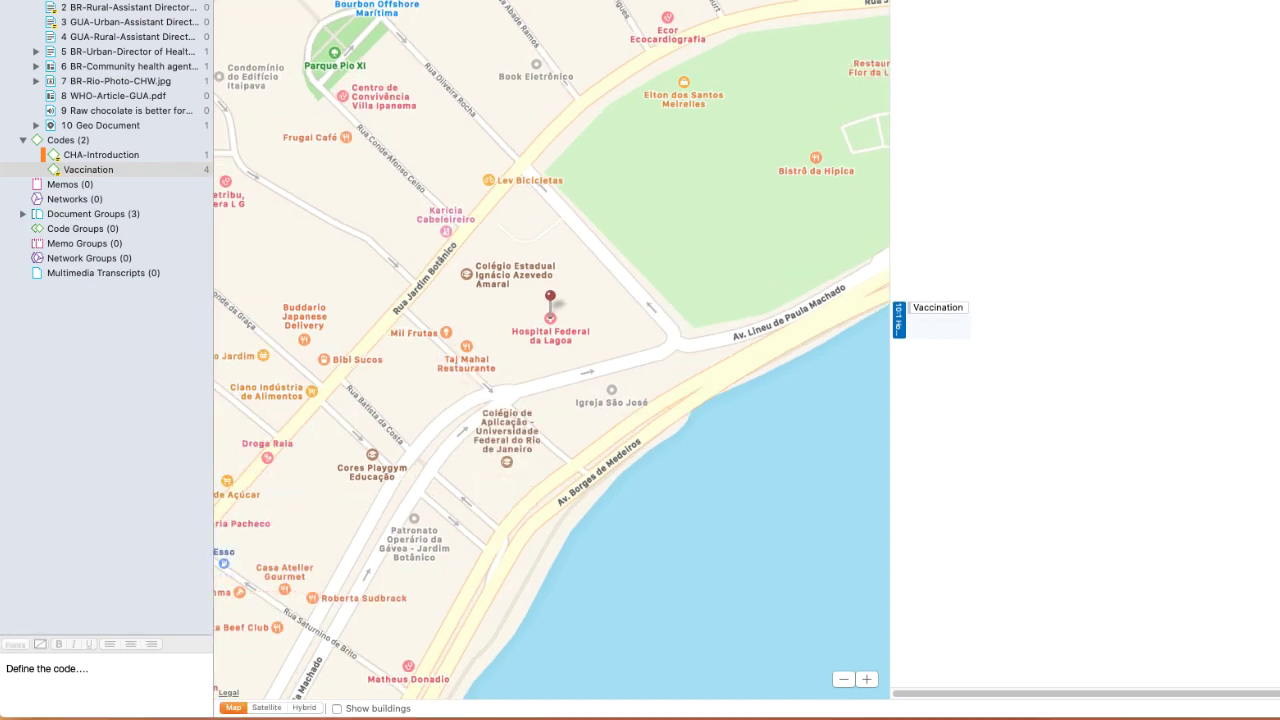
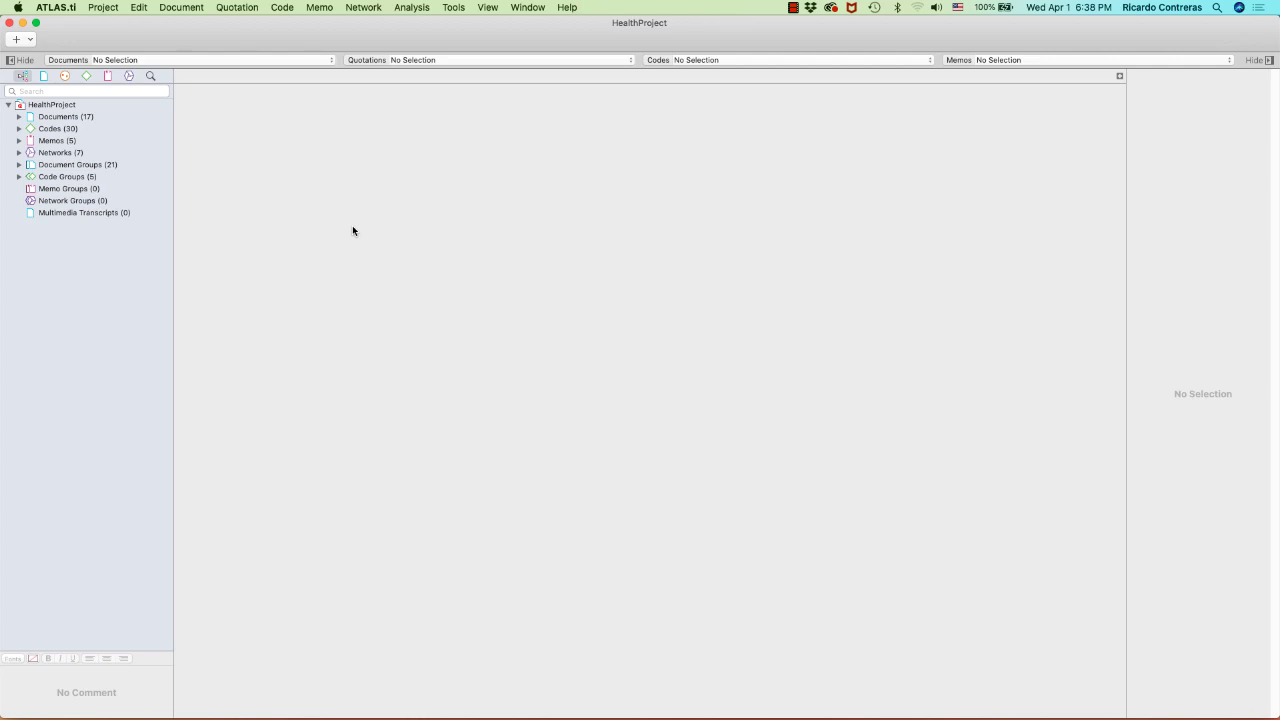
Open the Quotation Manager of the HealthProject project and read the text of quotation 1:1 in the preview.
key(super+2)
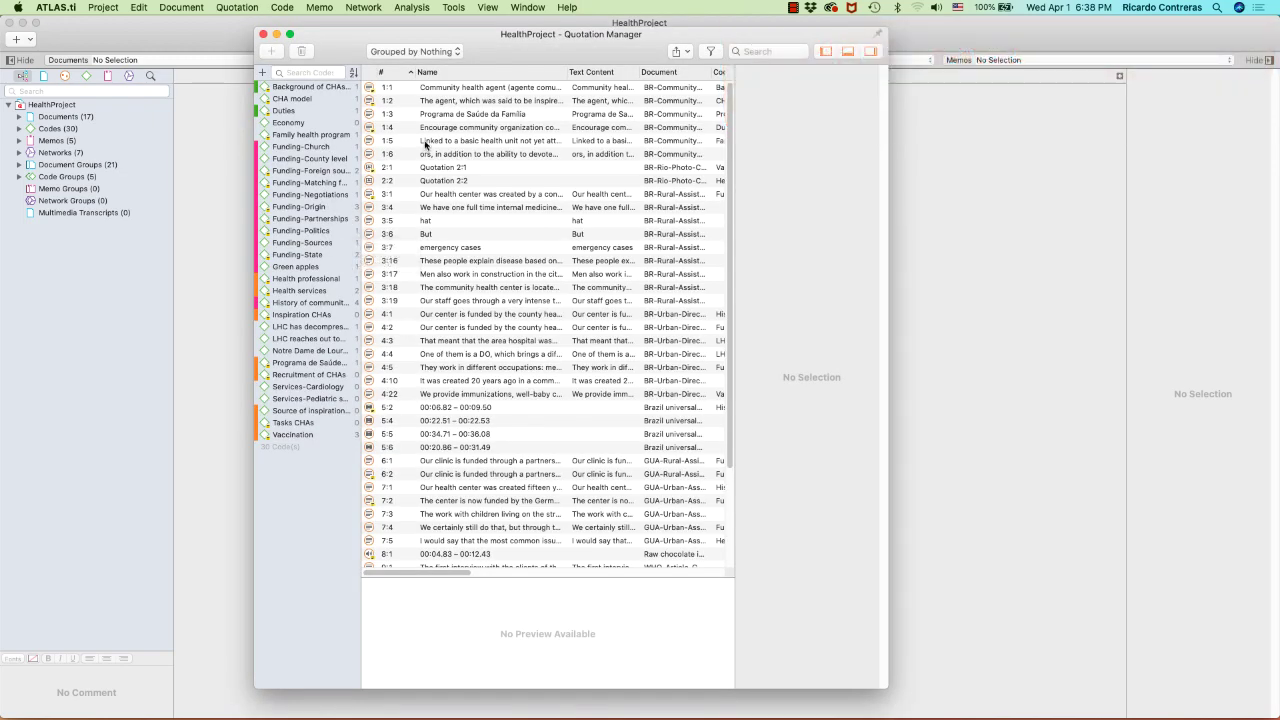
click(446, 90)
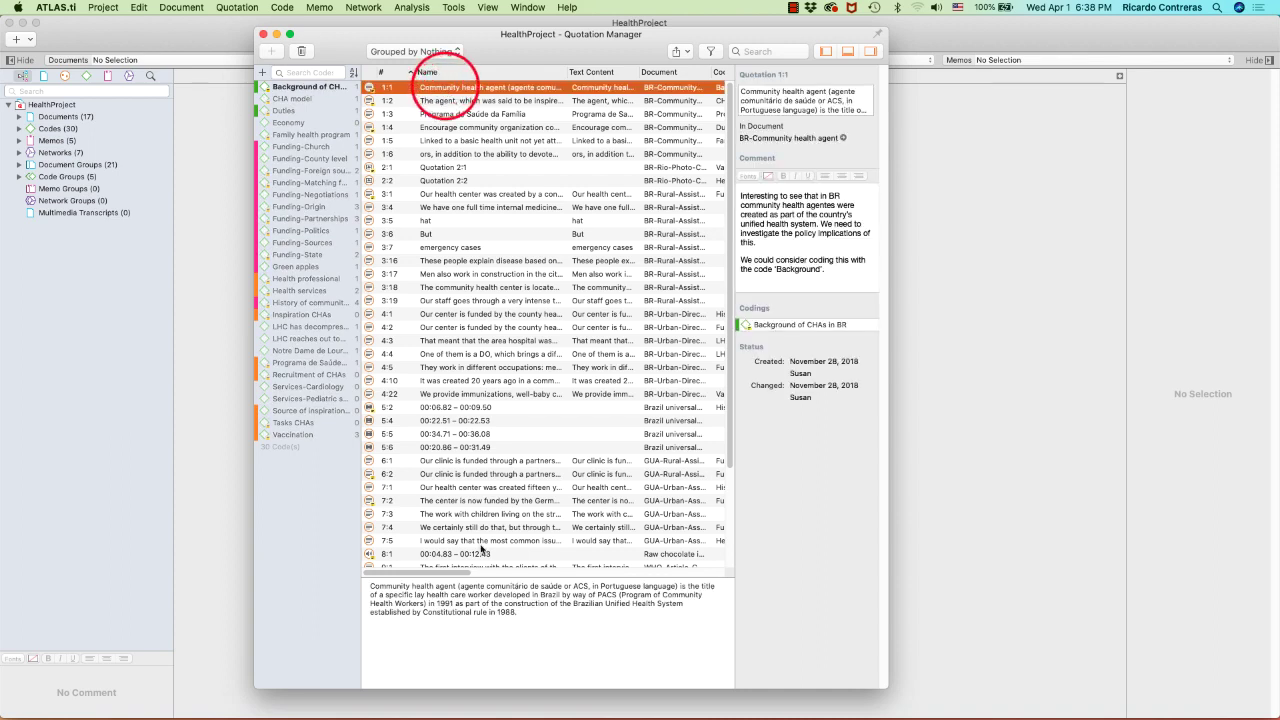
drag(520, 612, 368, 587)
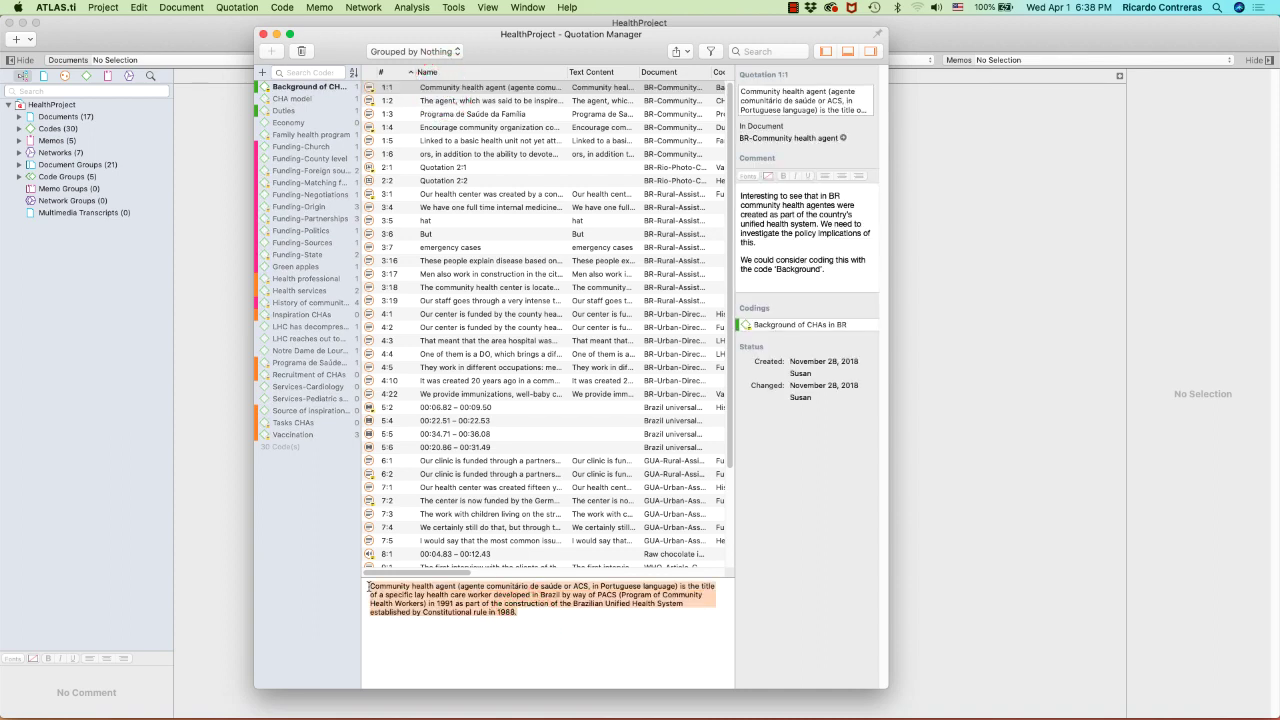
Examine the name, comment, coding and status details of quotation 1:1.
click(746, 91)
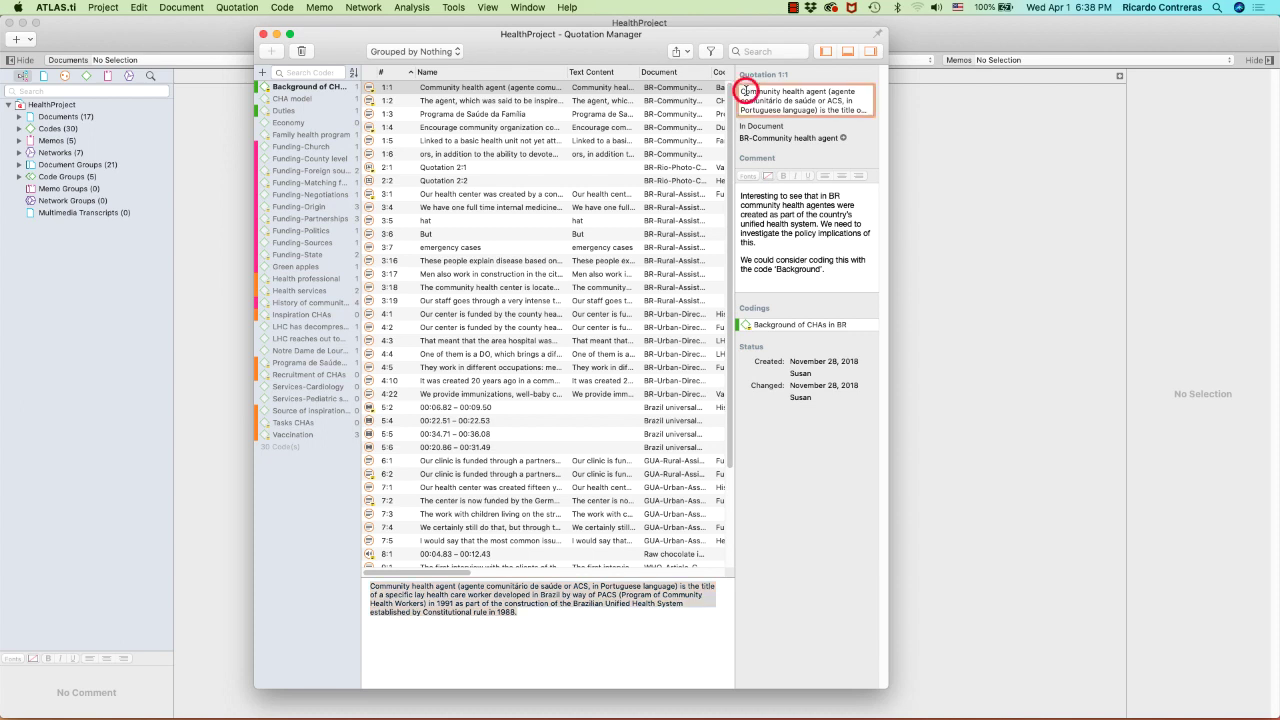
double_click(746, 91)
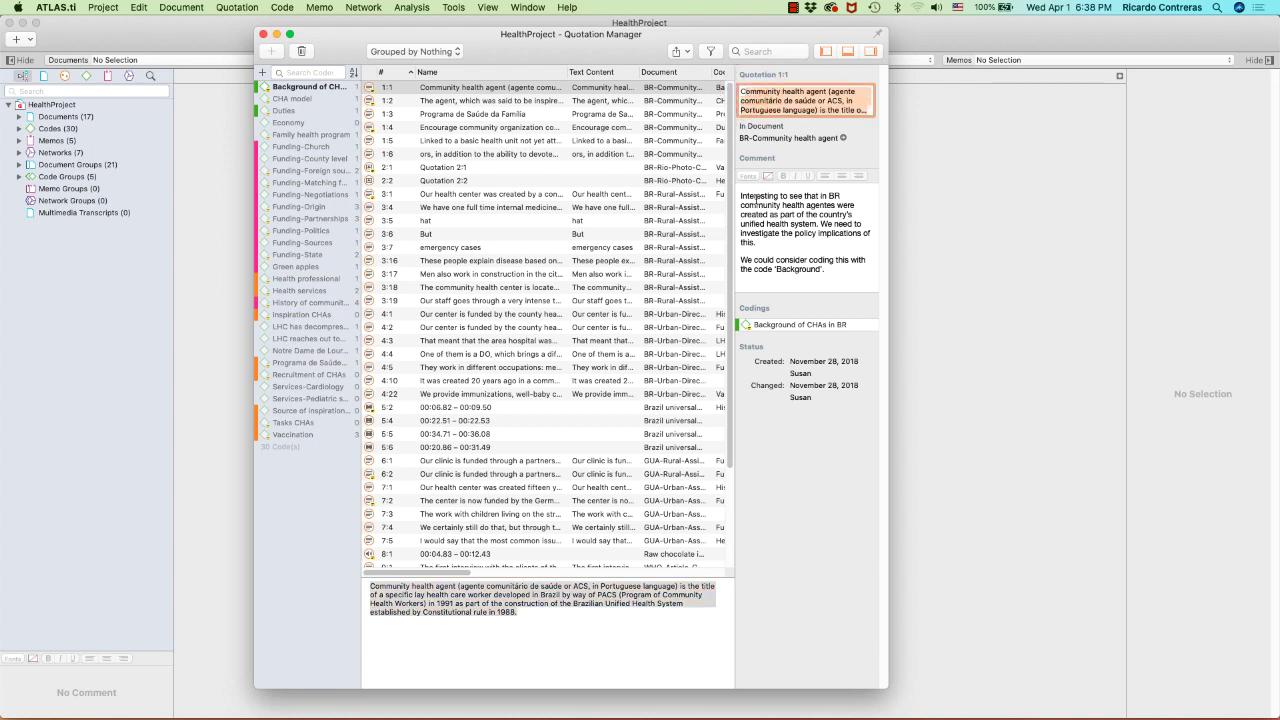
drag(741, 194, 841, 278)
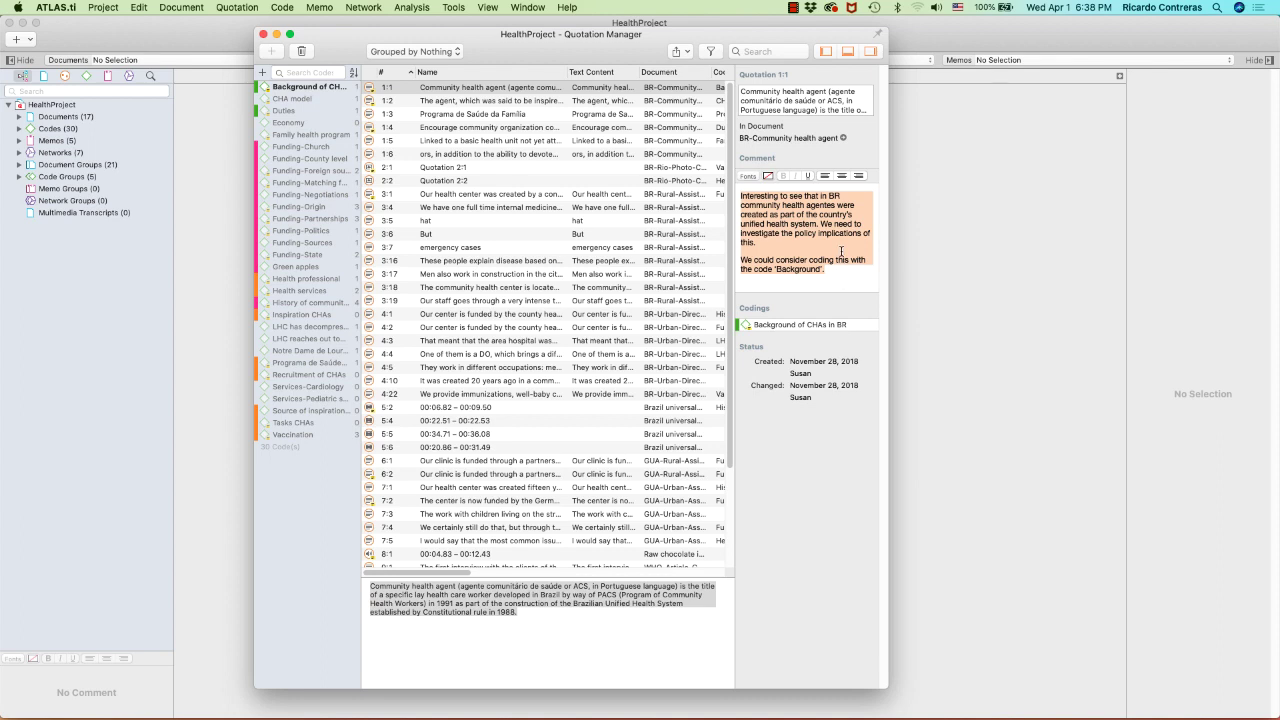
click(808, 324)
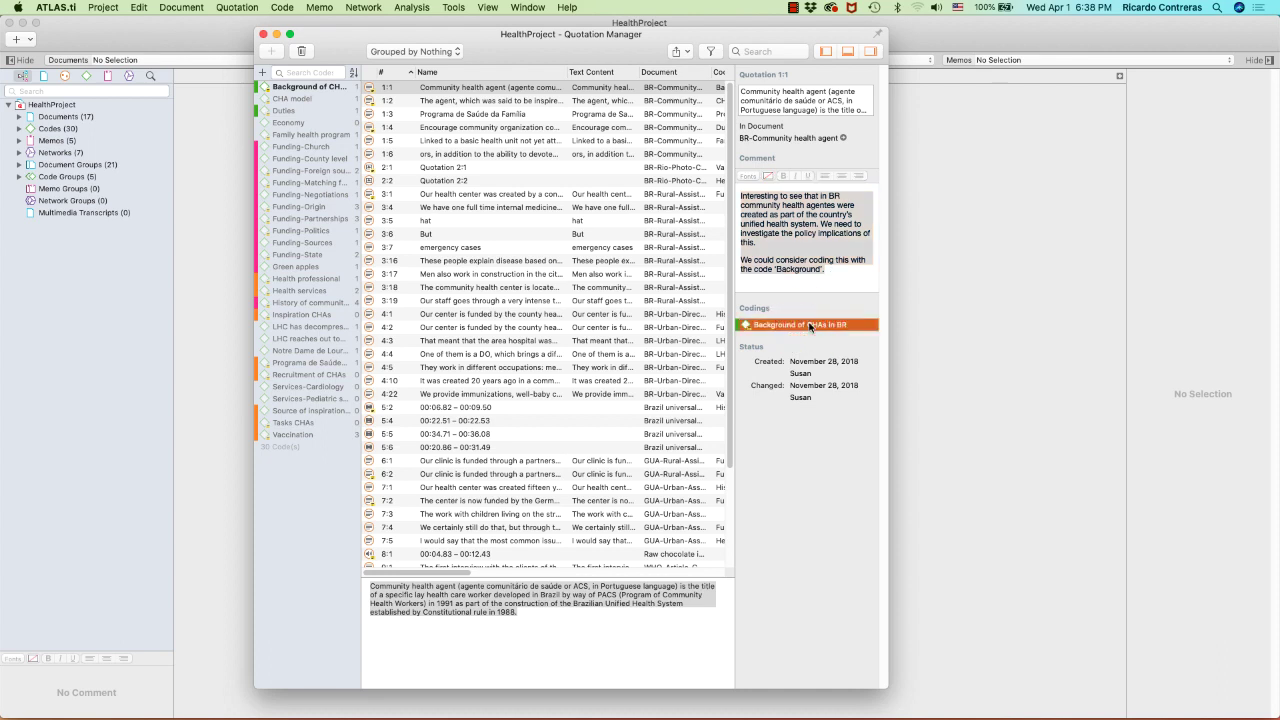
click(757, 358)
click(331, 489)
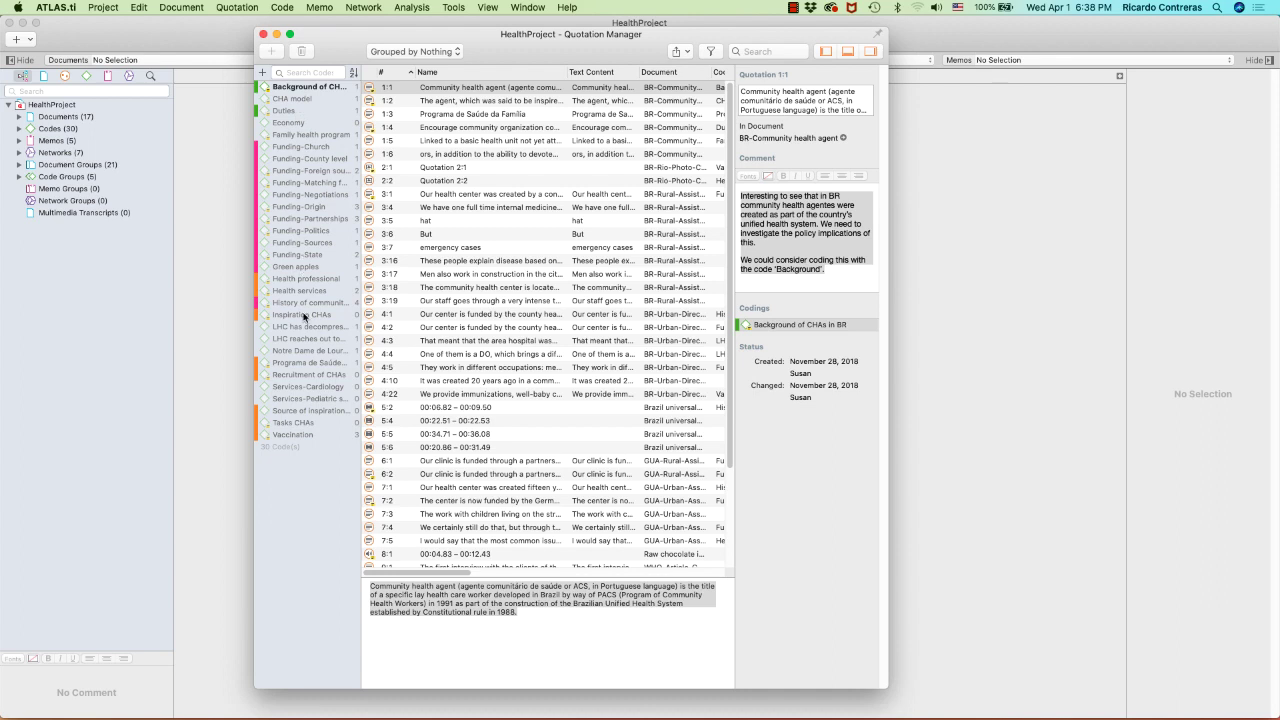
Filter the quotations by the codes Funding-Church through Funding-State and export them as the spreadsheet Quotation-Funding.
click(296, 149)
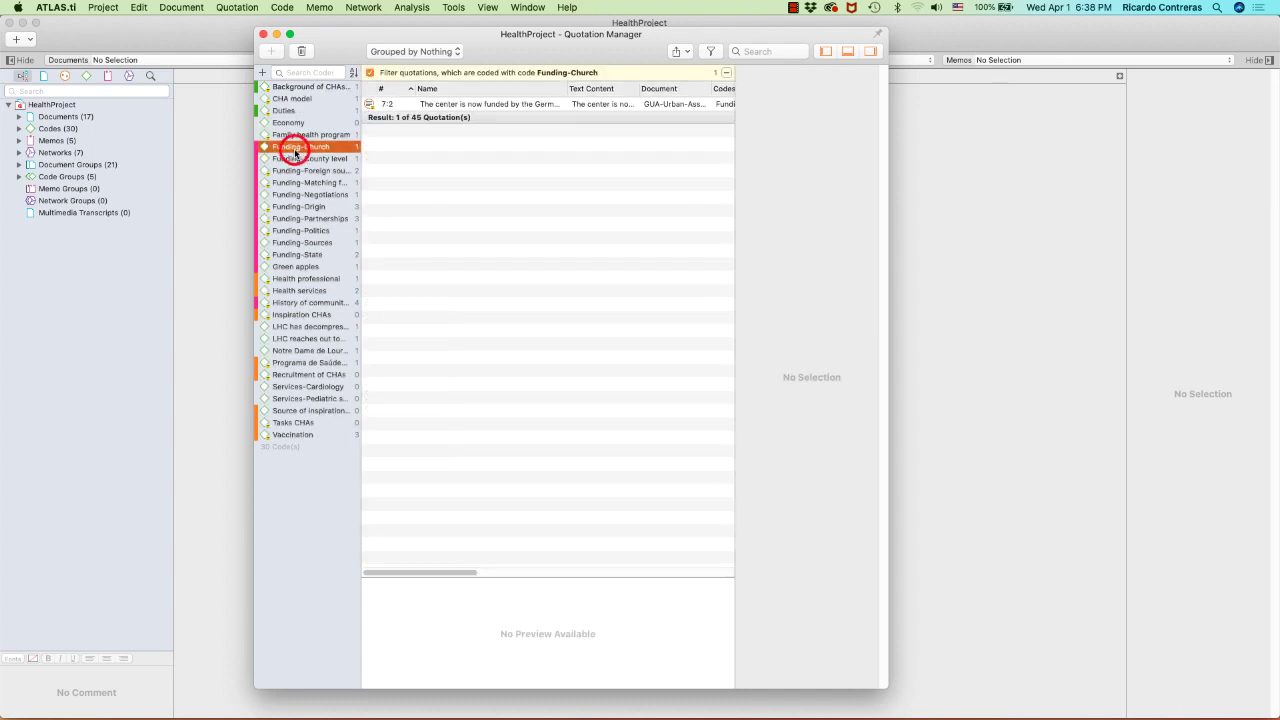
shift+click(291, 255)
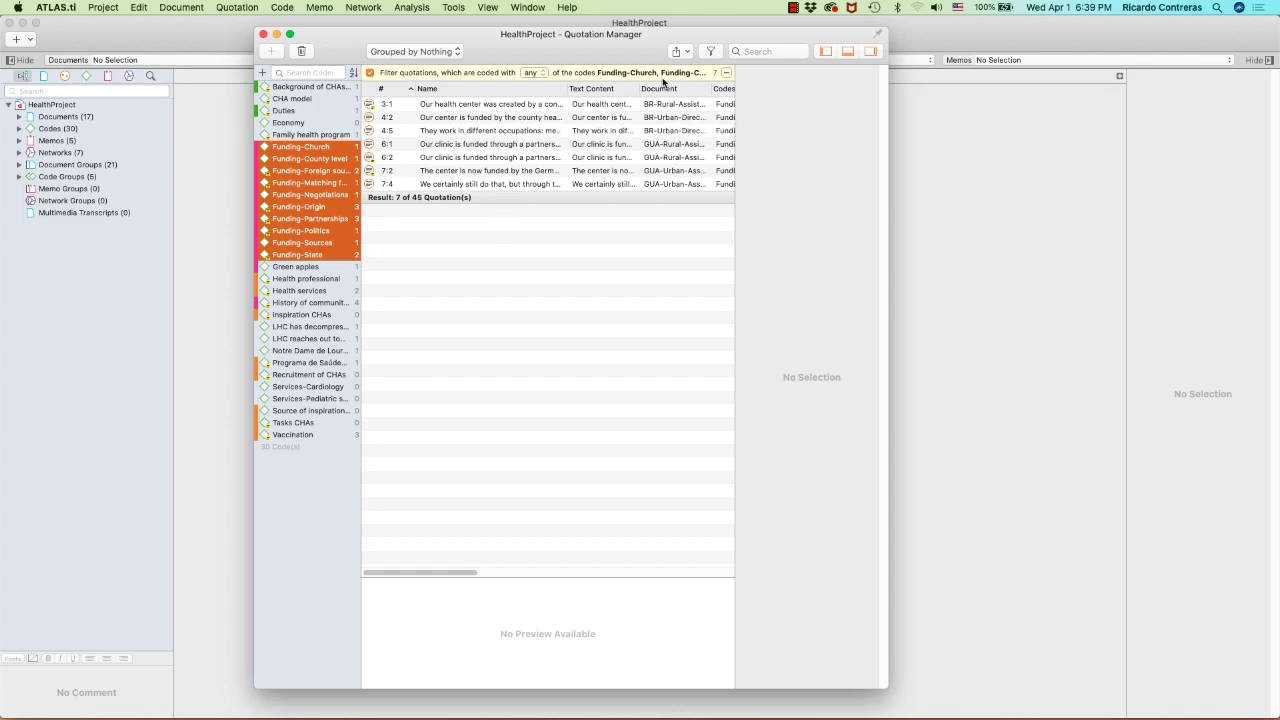
click(687, 54)
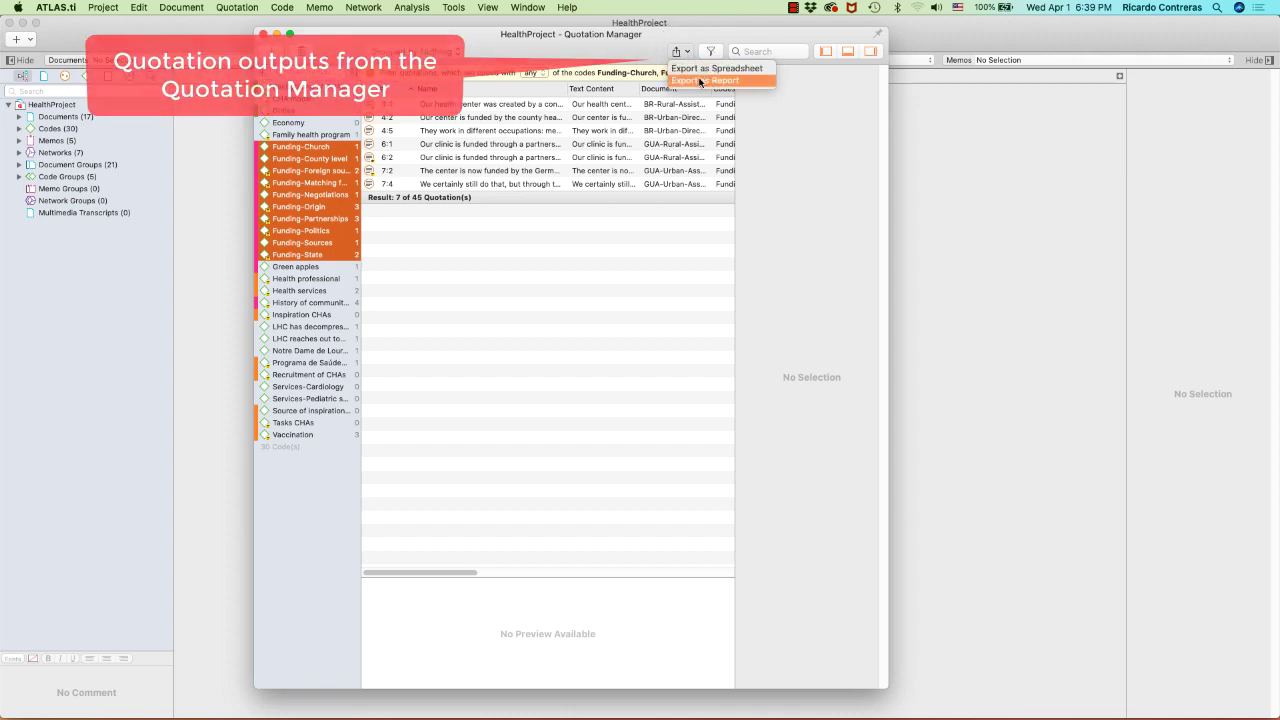
click(705, 69)
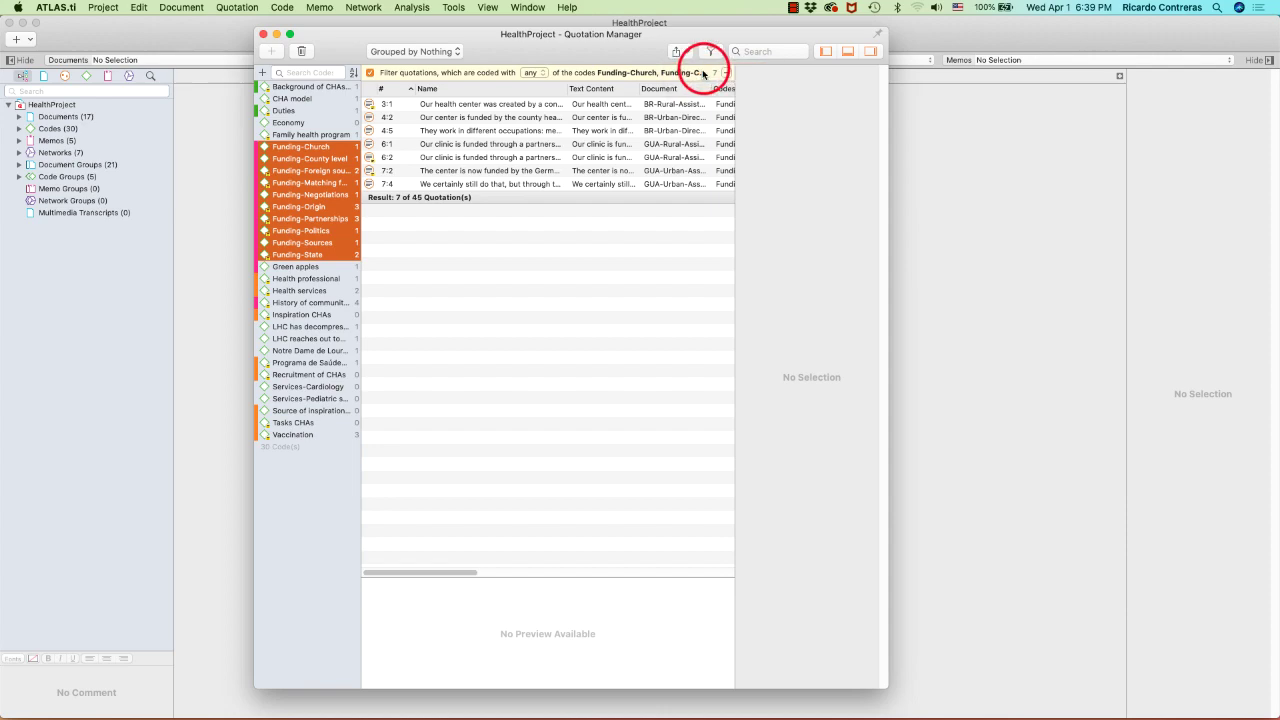
key(Return)
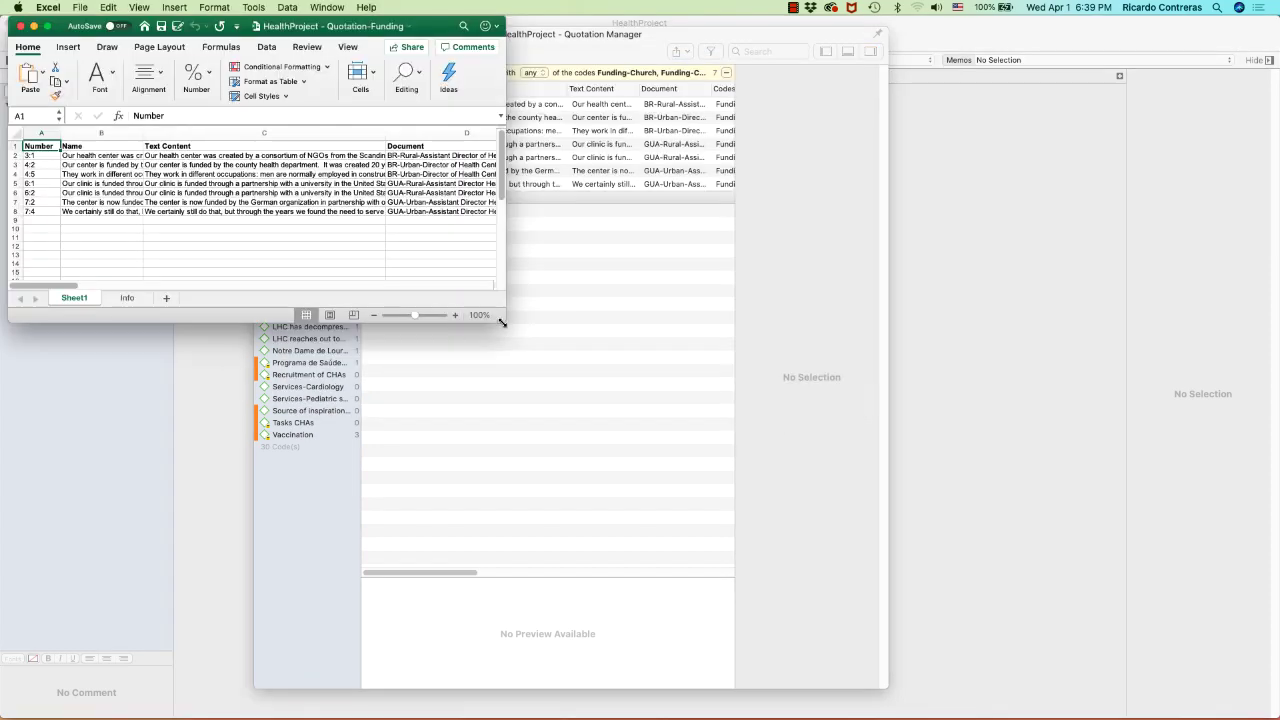
drag(503, 320, 859, 408)
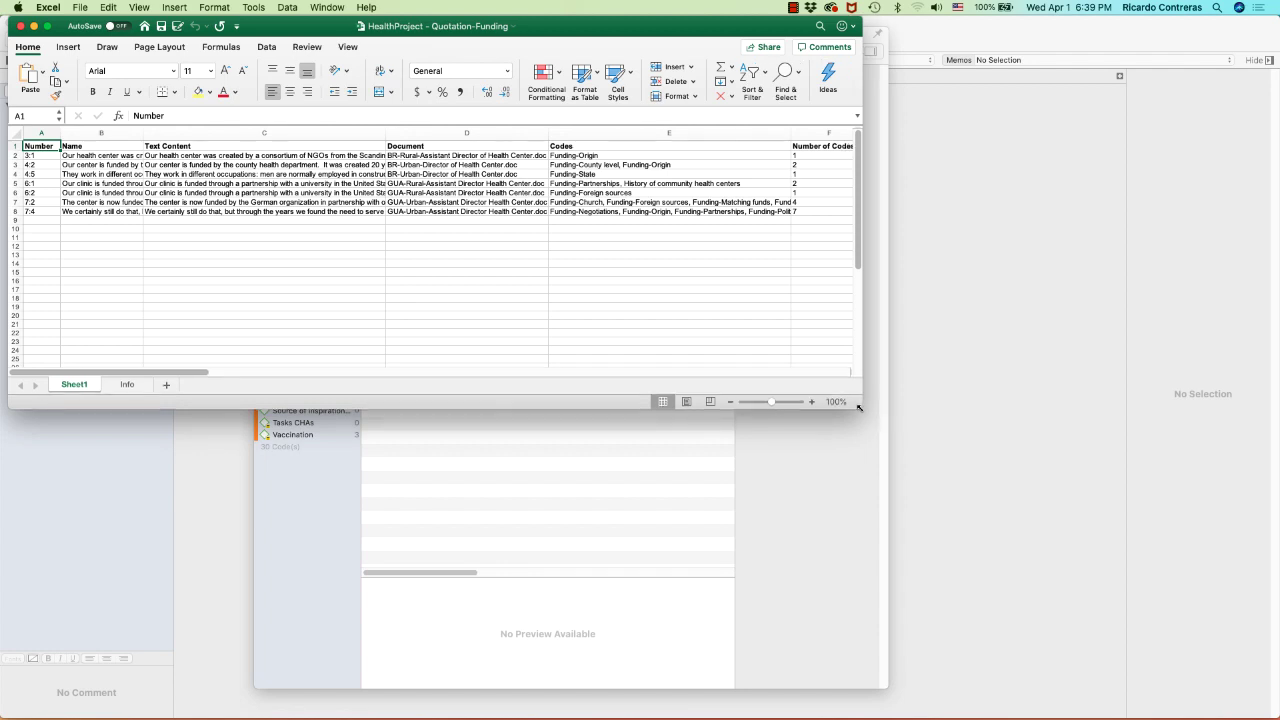
Switch back to ATLAS.ti, widen the Quotation Manager and sort the filtered quotations by Text Content.
click(700, 481)
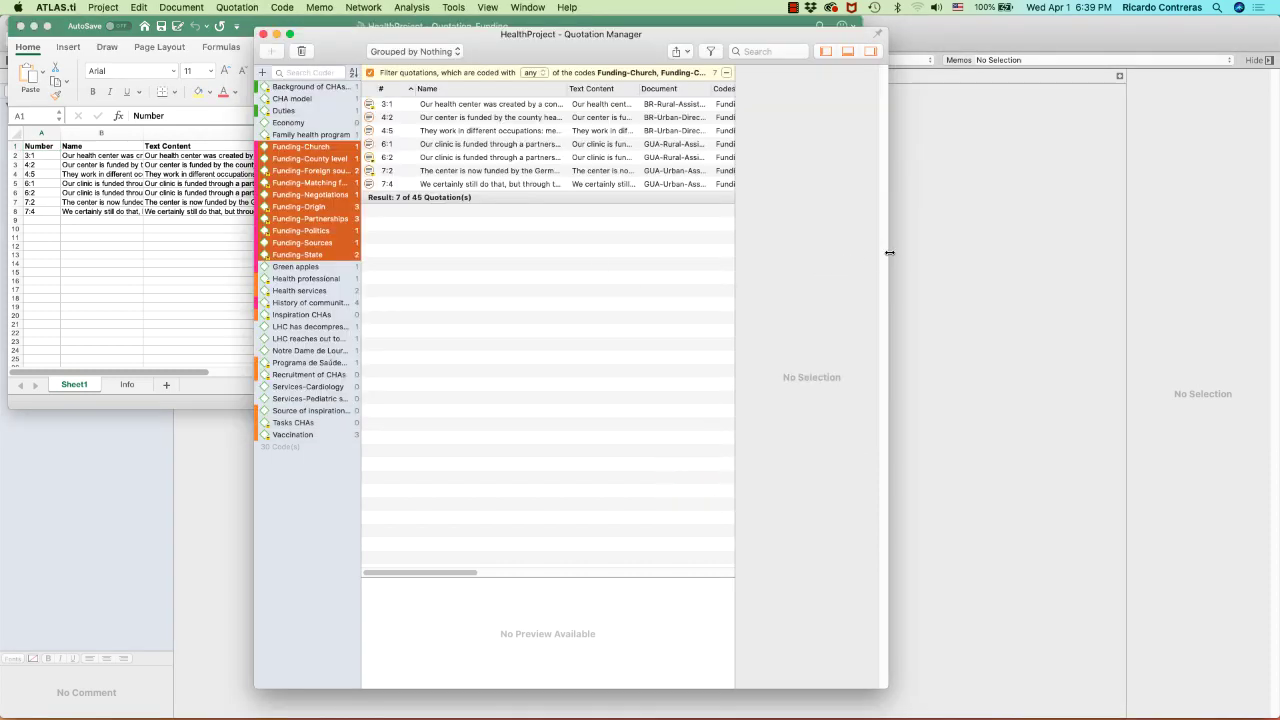
drag(888, 252, 1058, 253)
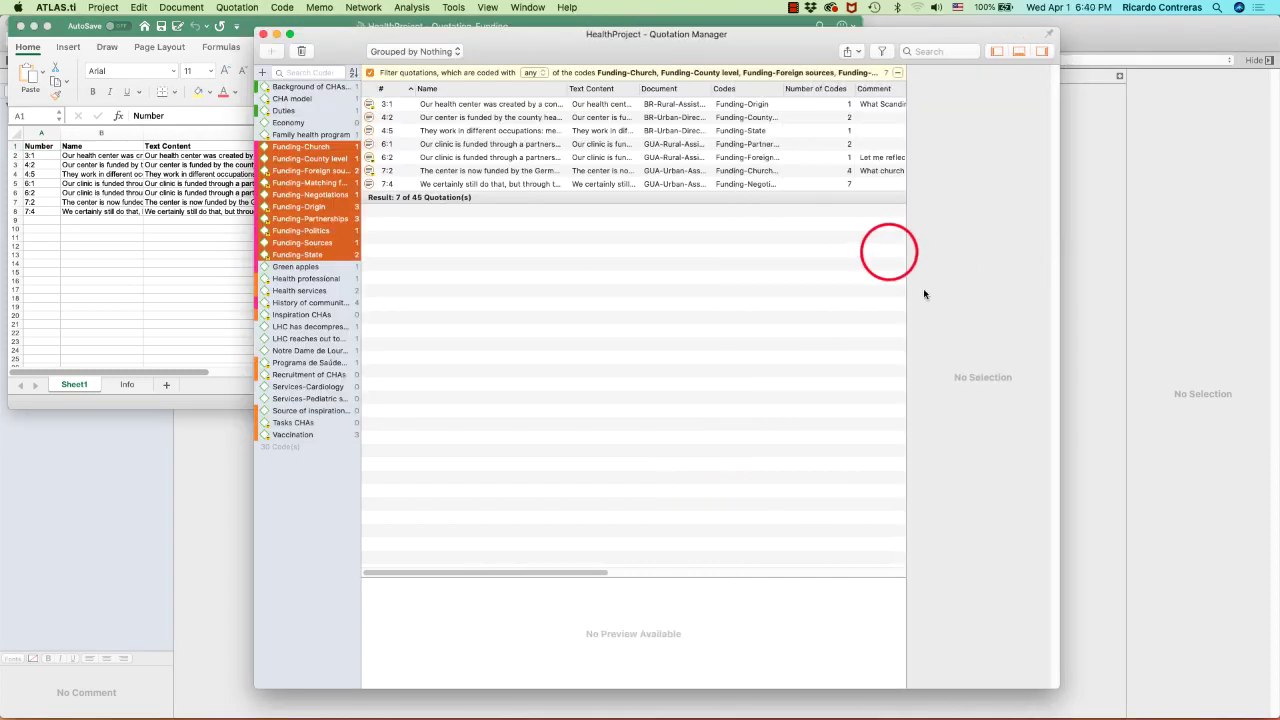
click(582, 89)
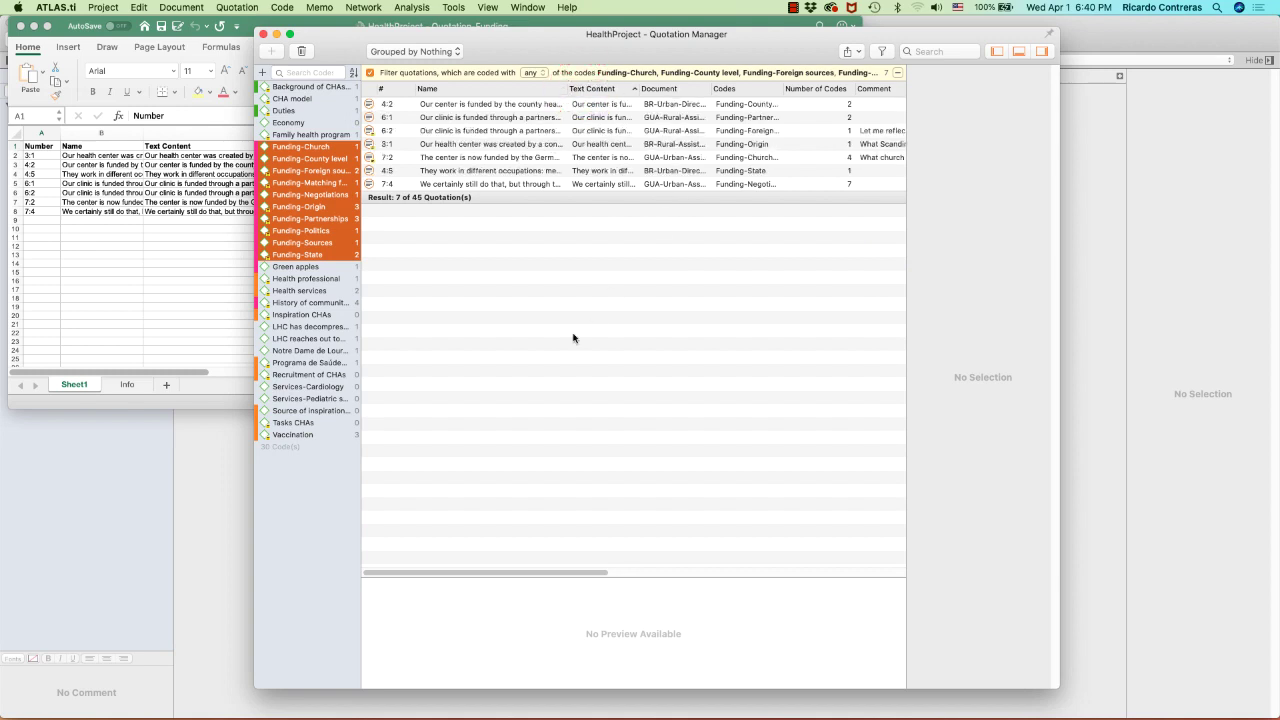
Return to the Quotation-Funding spreadsheet in Excel and hide the Name column.
click(197, 317)
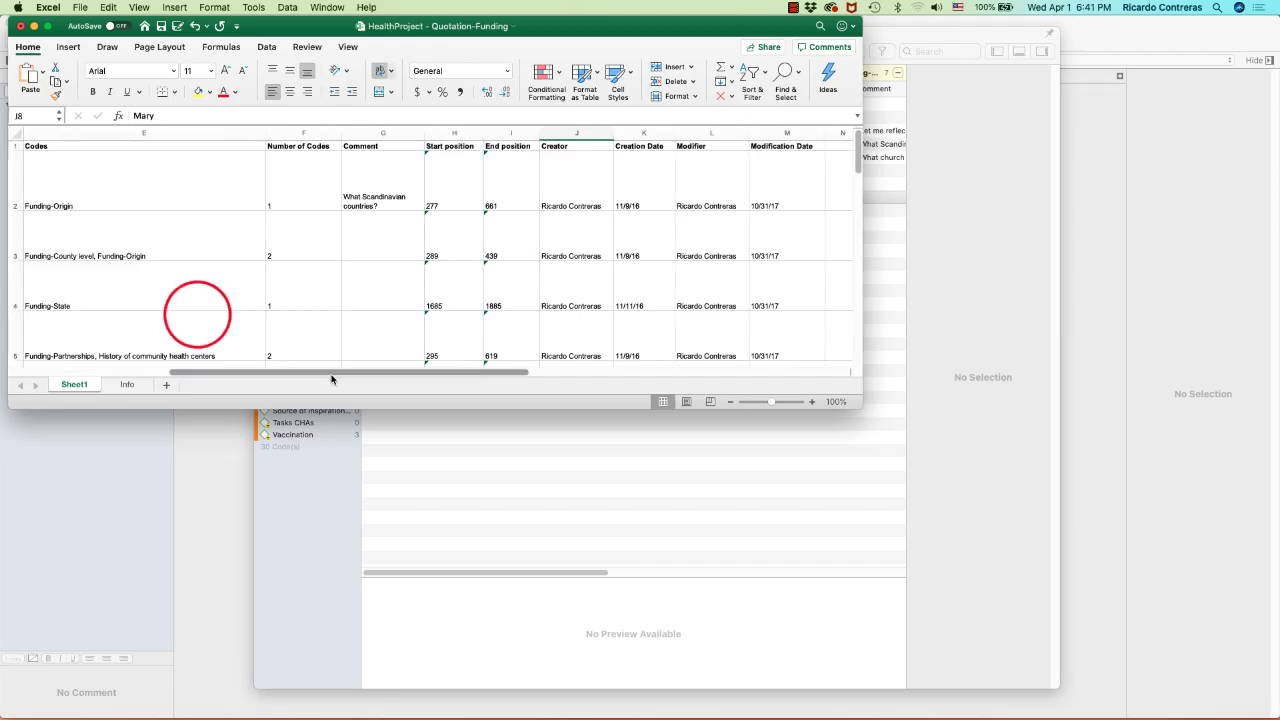
click(343, 374)
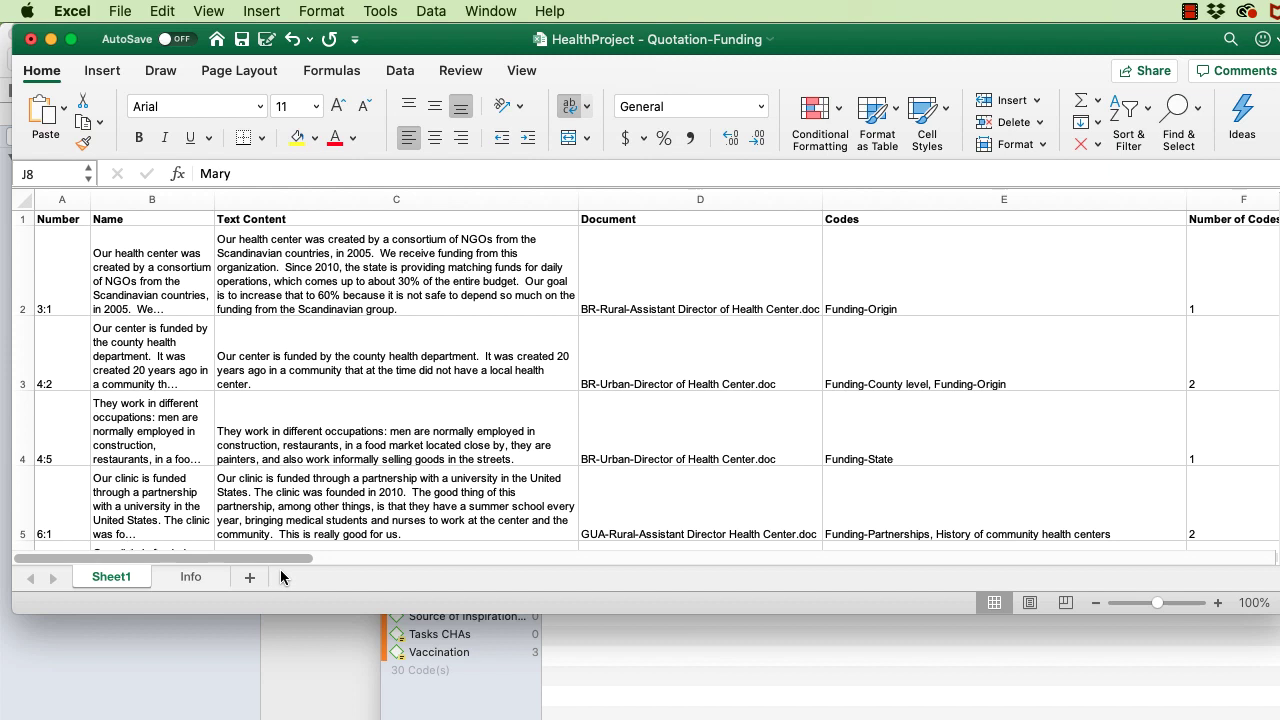
click(61, 198)
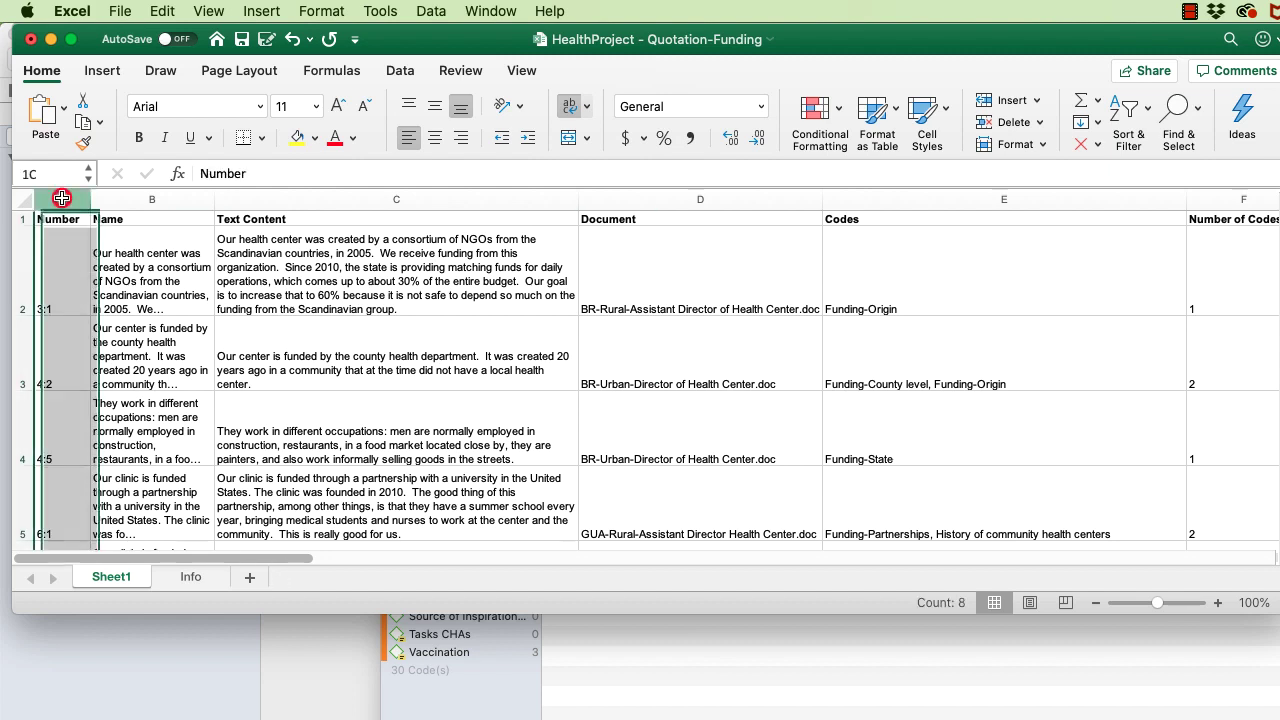
click(135, 196)
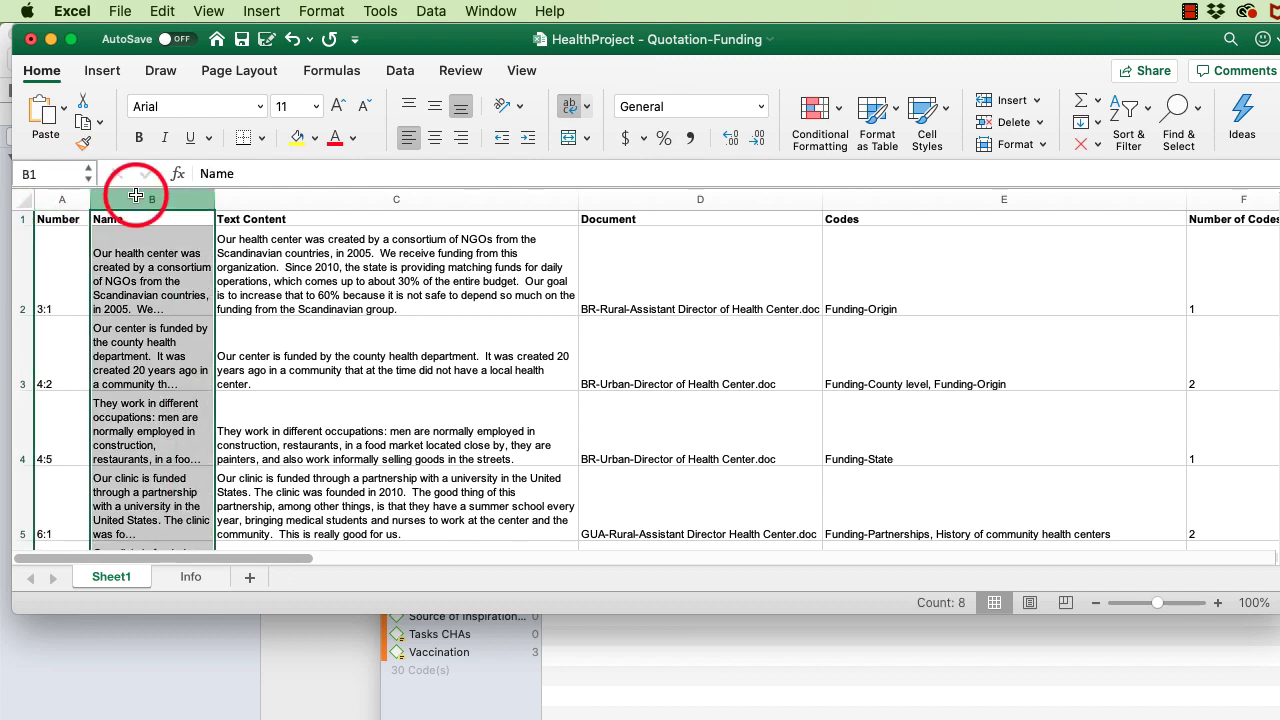
right_click(135, 196)
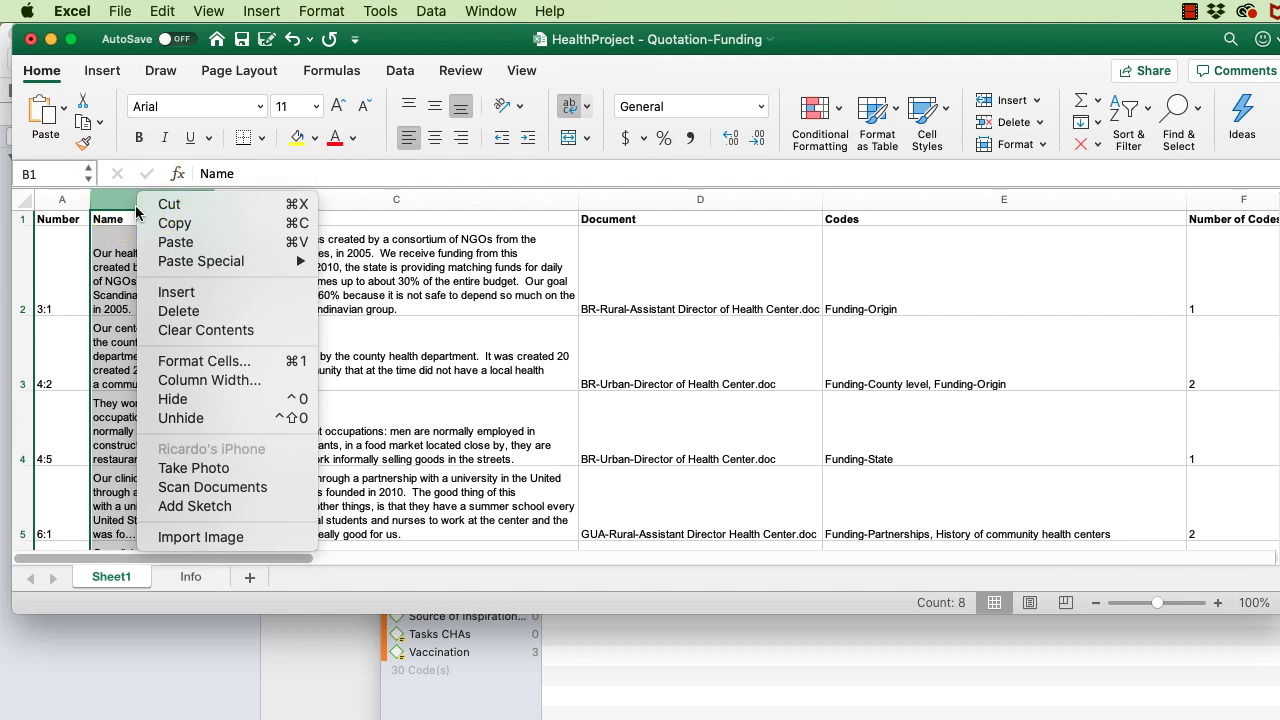
click(174, 400)
Hide the Document column and narrow the Codes column to about half its width.
click(206, 199)
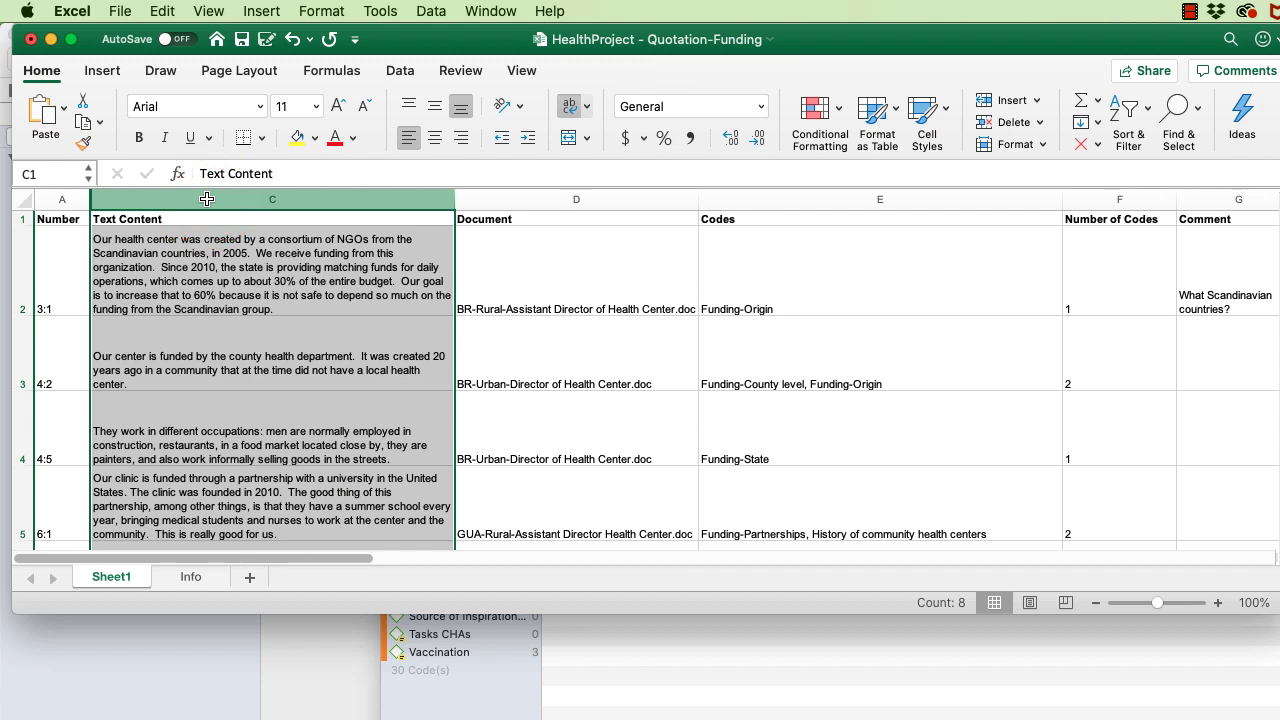
click(528, 199)
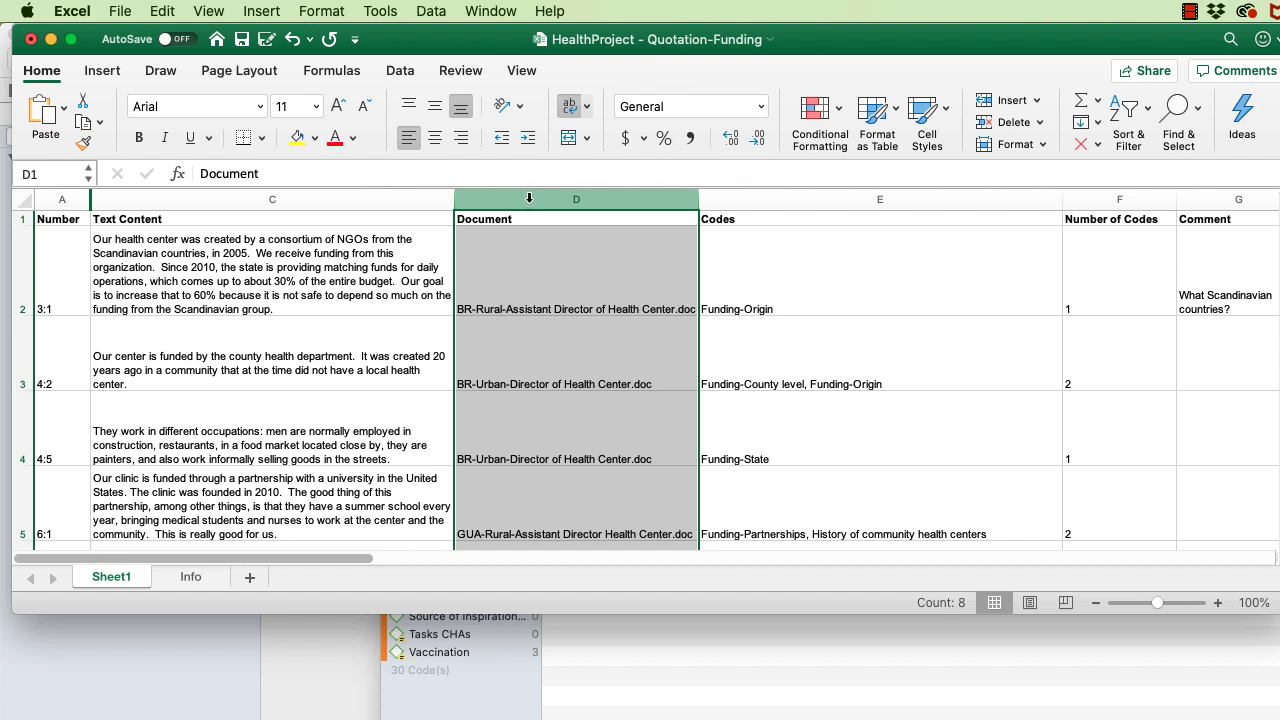
right_click(529, 198)
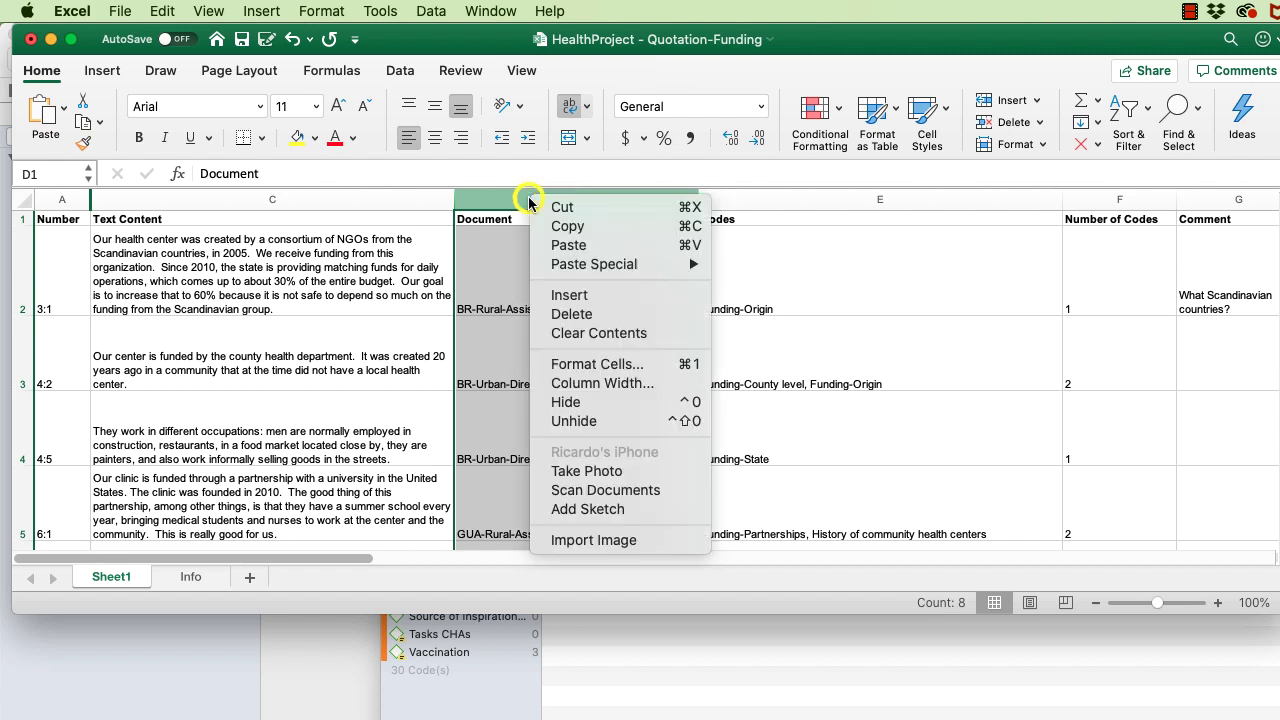
click(568, 402)
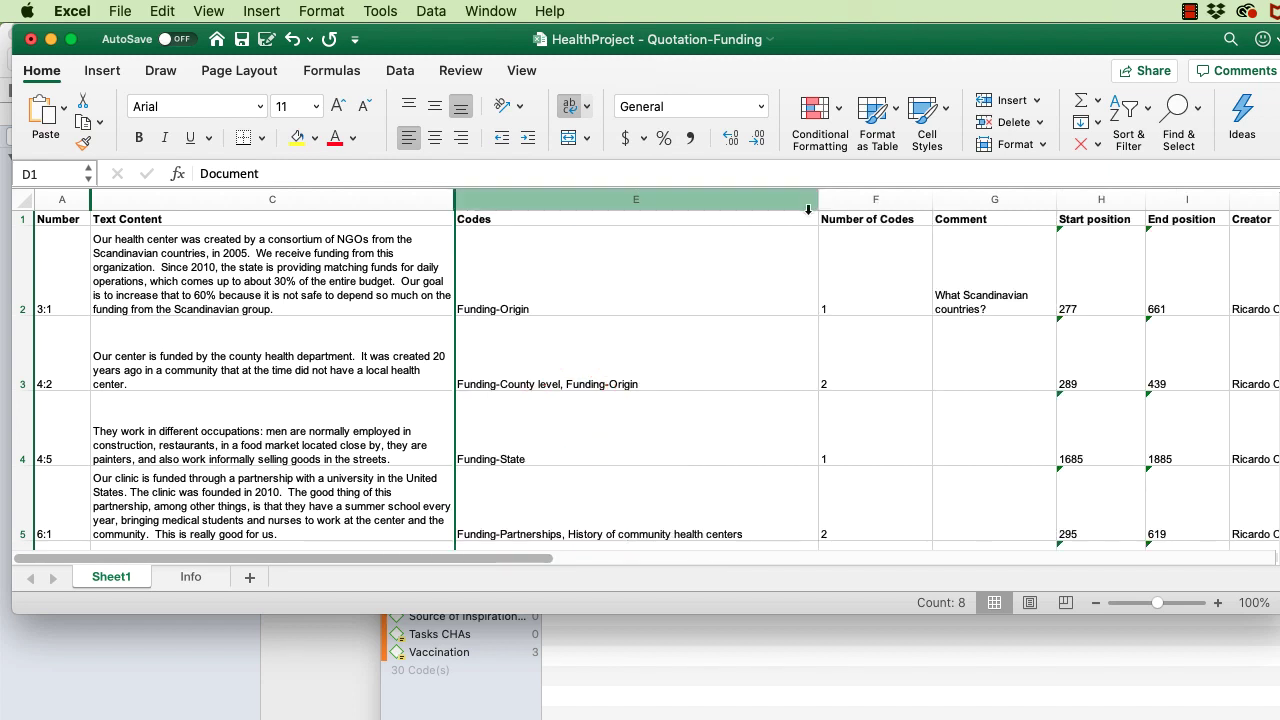
drag(816, 199, 640, 196)
Hide the Number of Codes column and check the Comment cells of quotations 3:1 and 4:2.
click(690, 197)
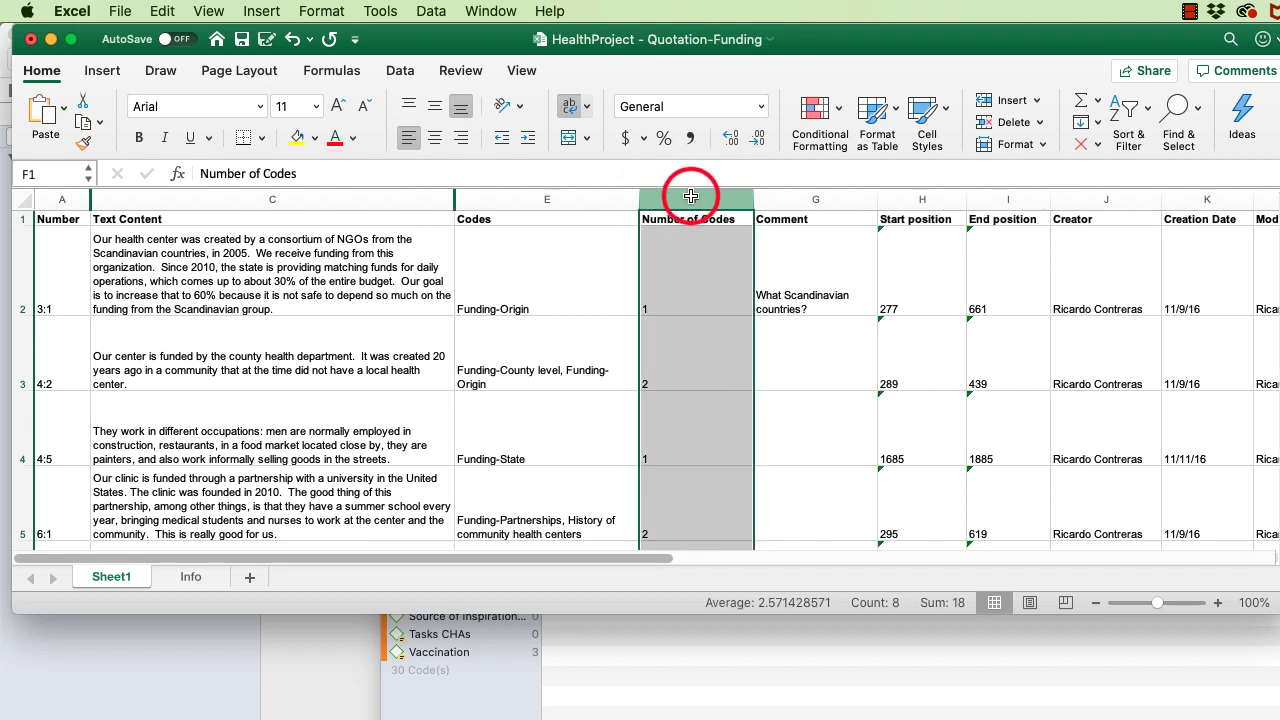
right_click(691, 199)
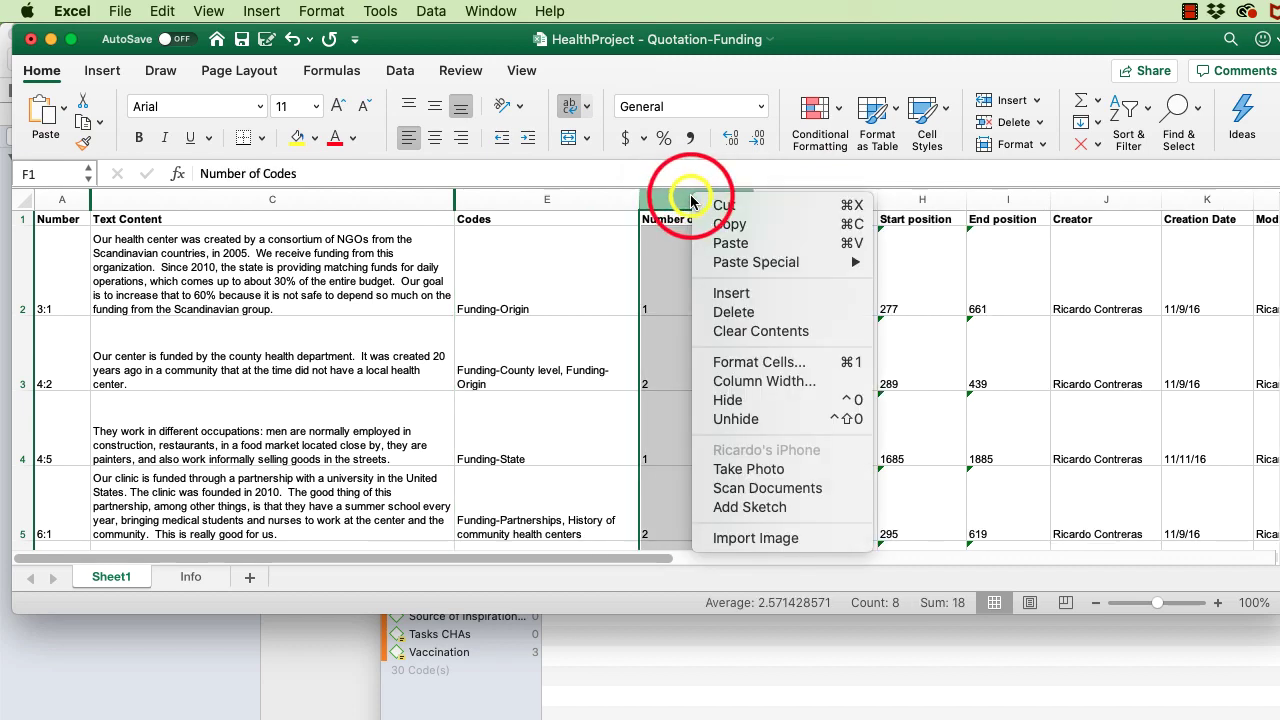
click(729, 402)
click(698, 254)
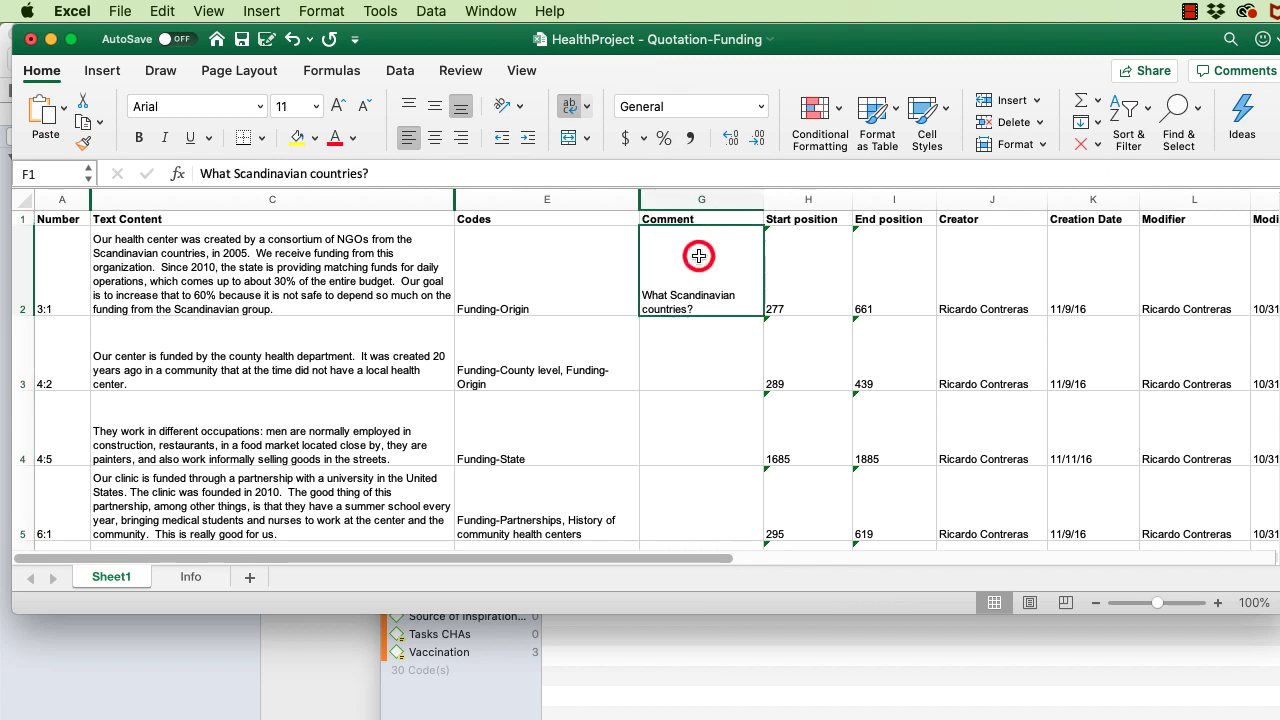
click(686, 366)
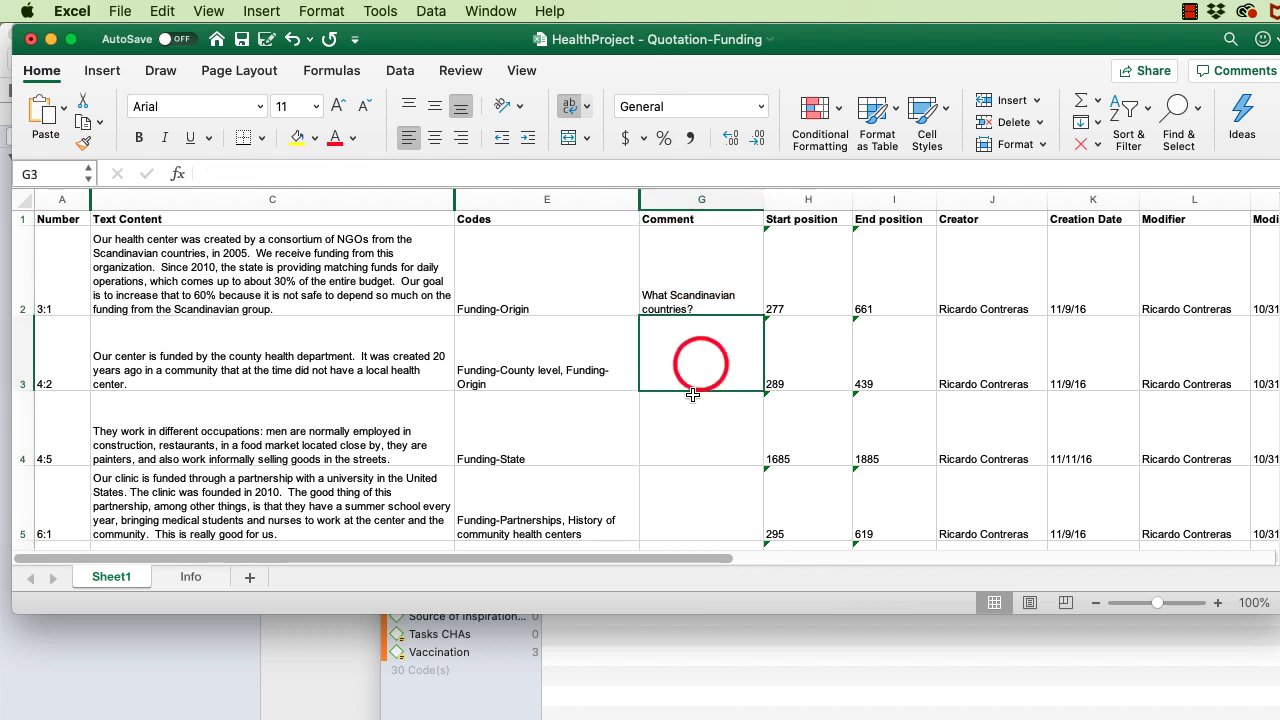
click(690, 288)
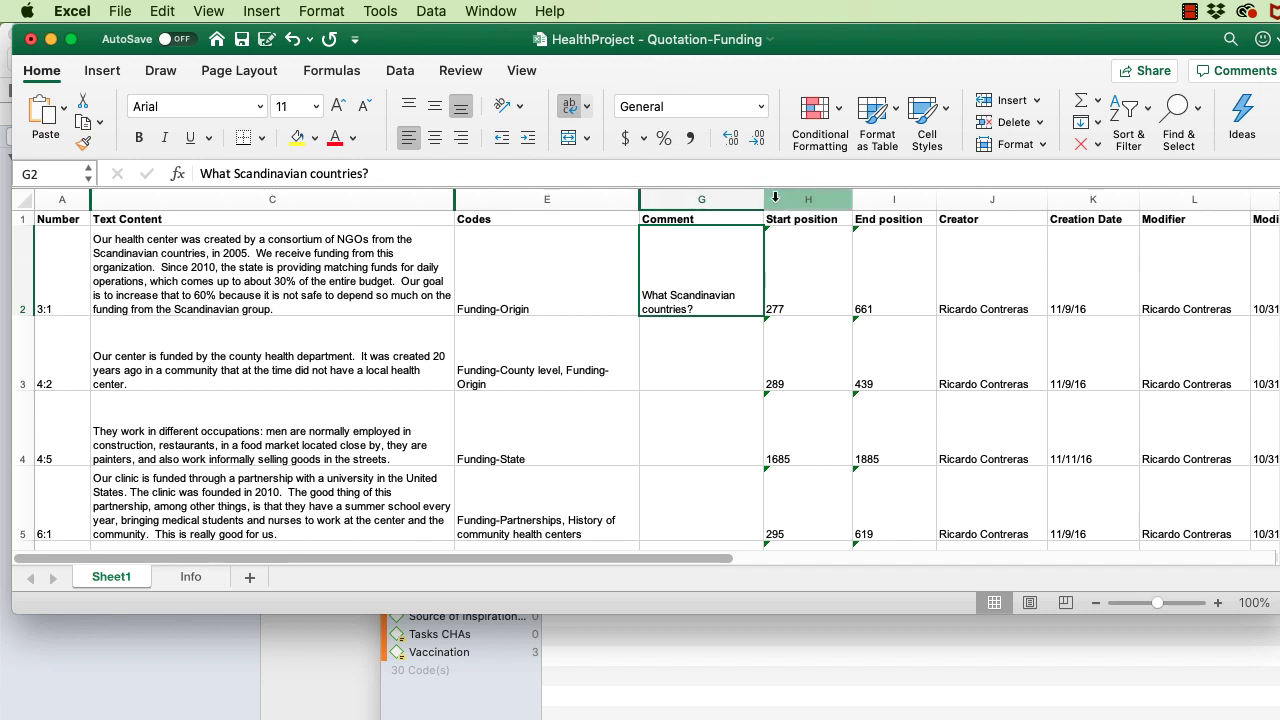
Delete the columns from Start position through Modification Date and review the remaining columns.
drag(795, 199, 1258, 218)
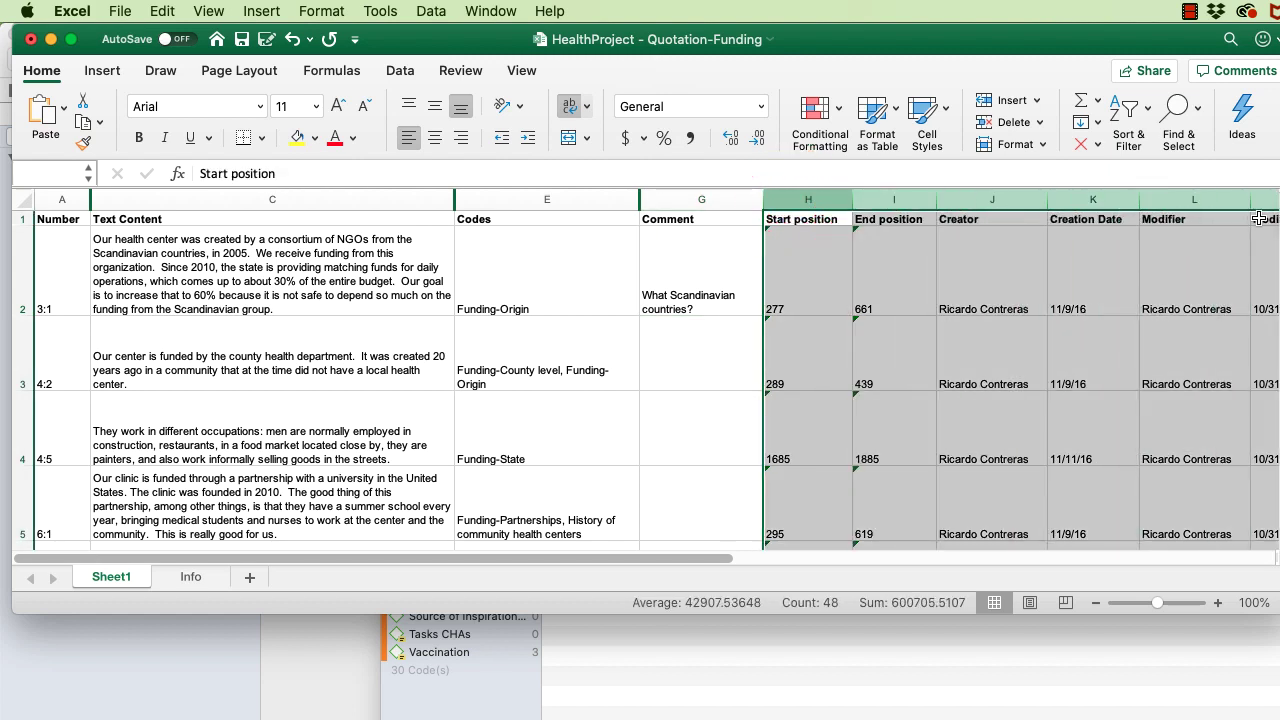
right_click(1196, 235)
click(1232, 349)
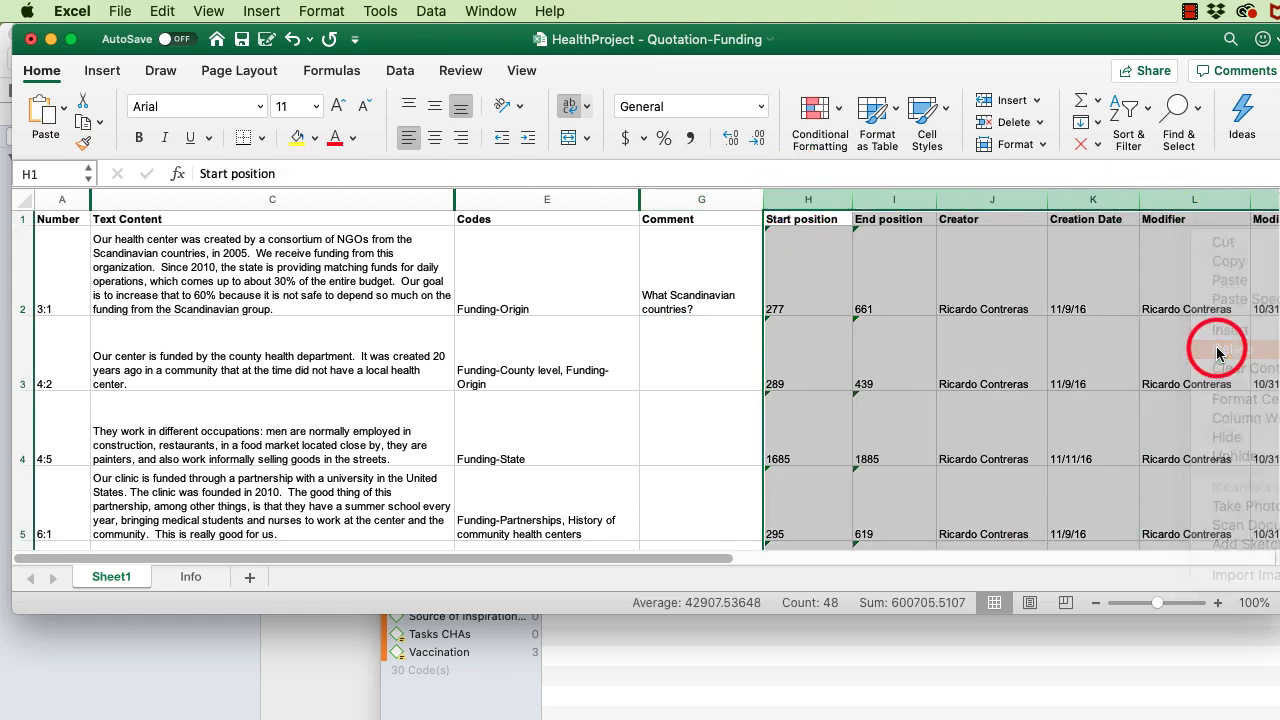
click(633, 340)
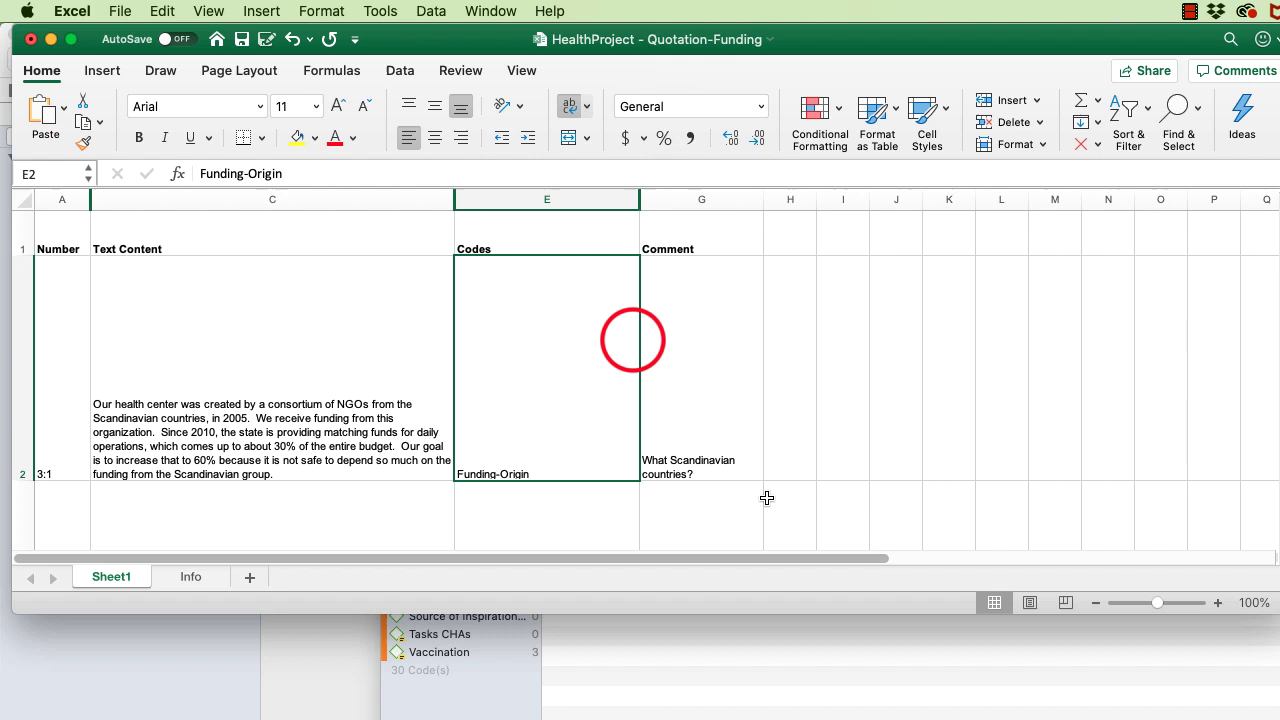
click(773, 557)
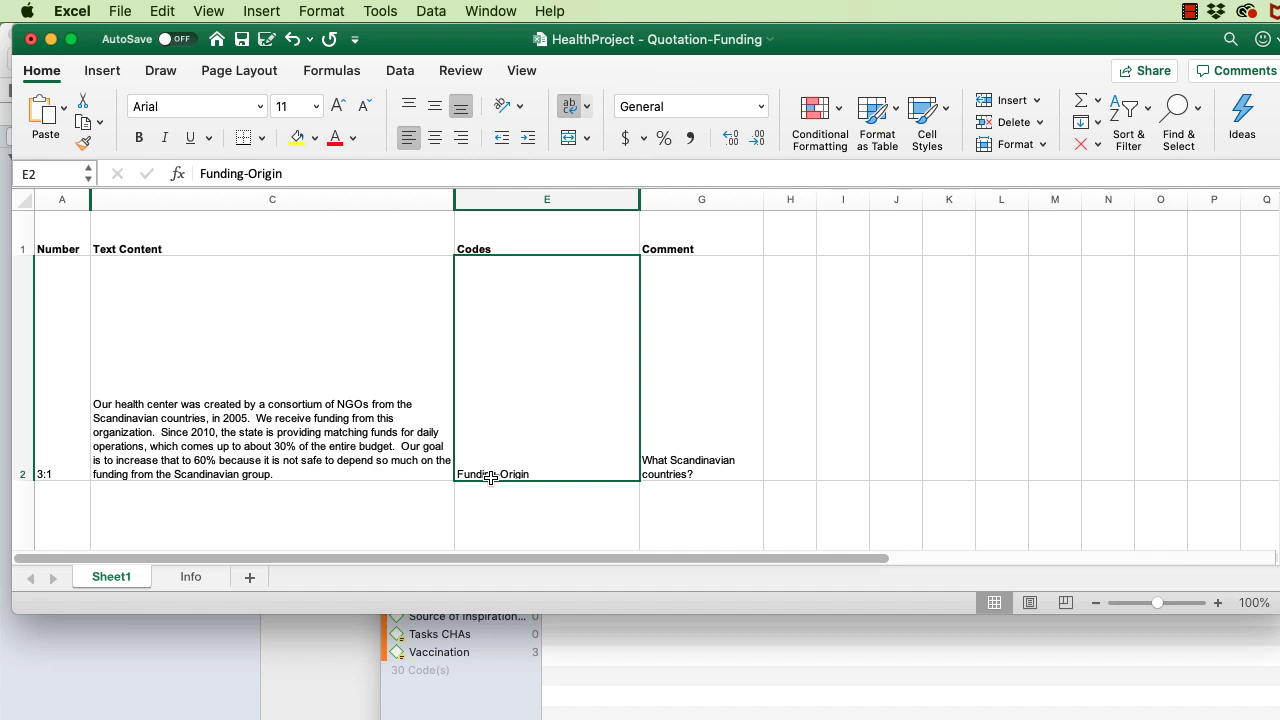
click(367, 557)
click(211, 375)
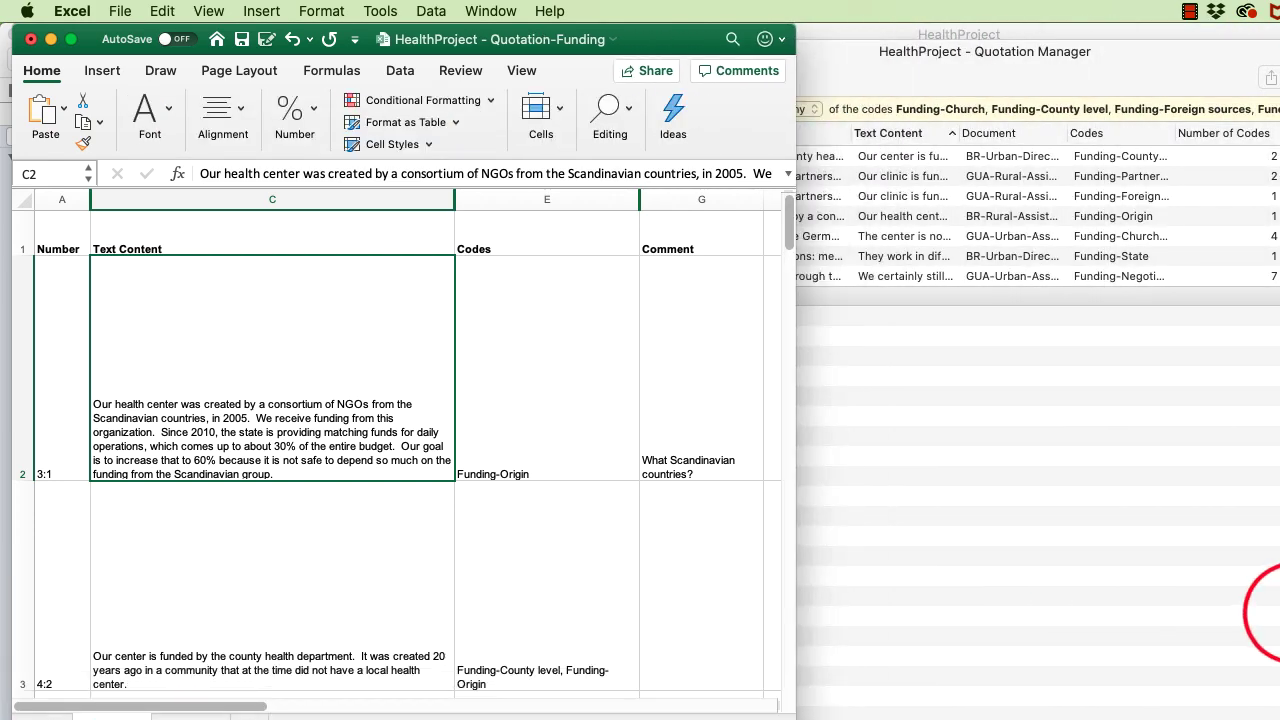
Switch back to ATLAS.ti and close the Quotation Manager.
click(1103, 665)
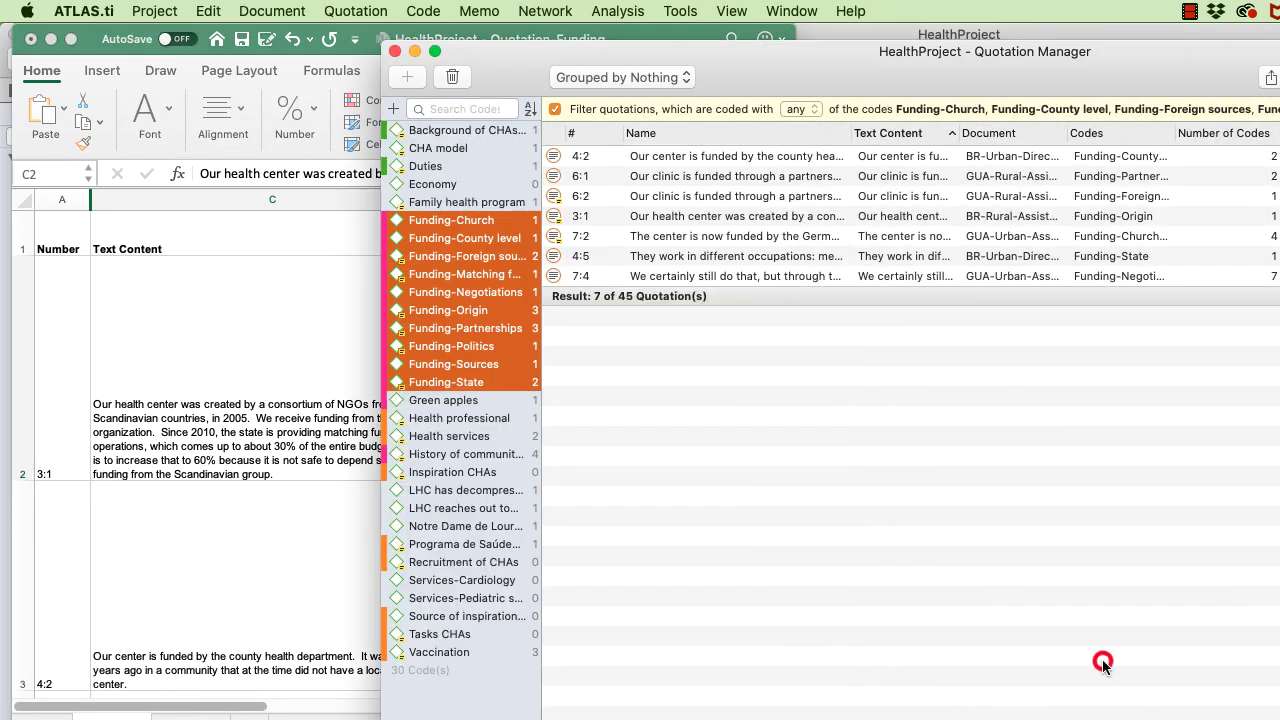
click(396, 52)
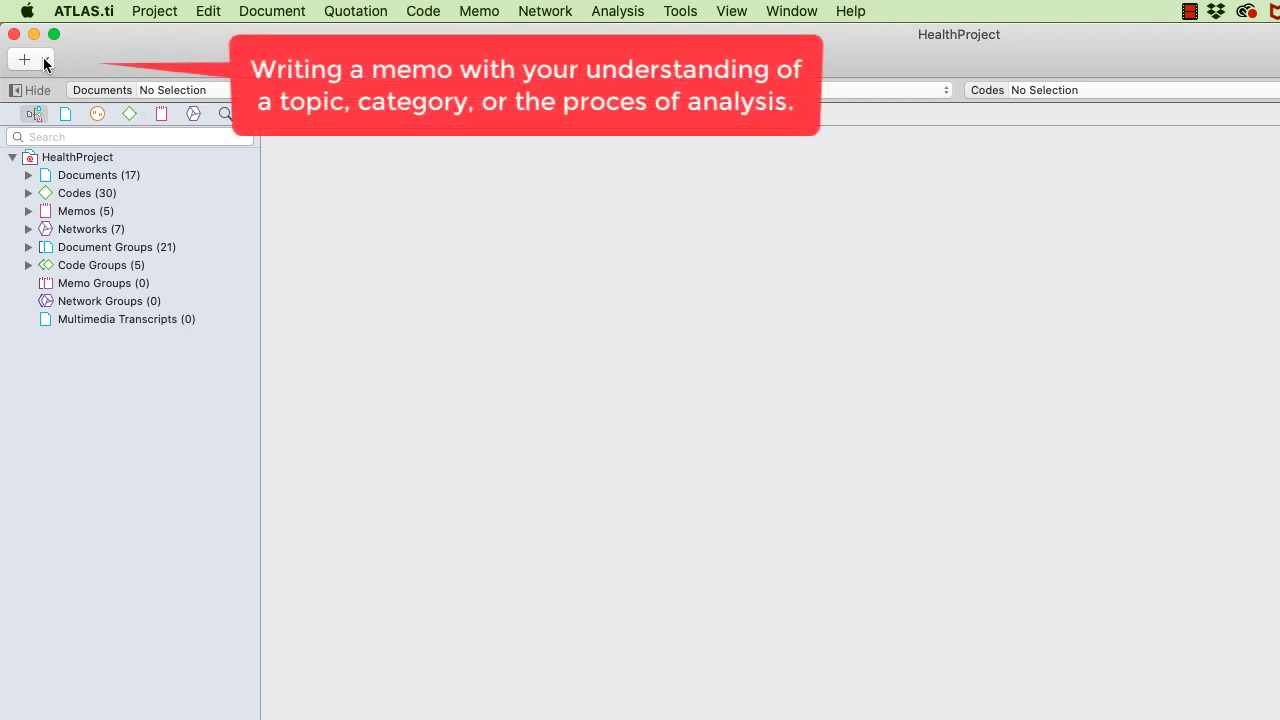
Create a new memo in the HealthProject project and name it Funding.
click(45, 62)
click(64, 157)
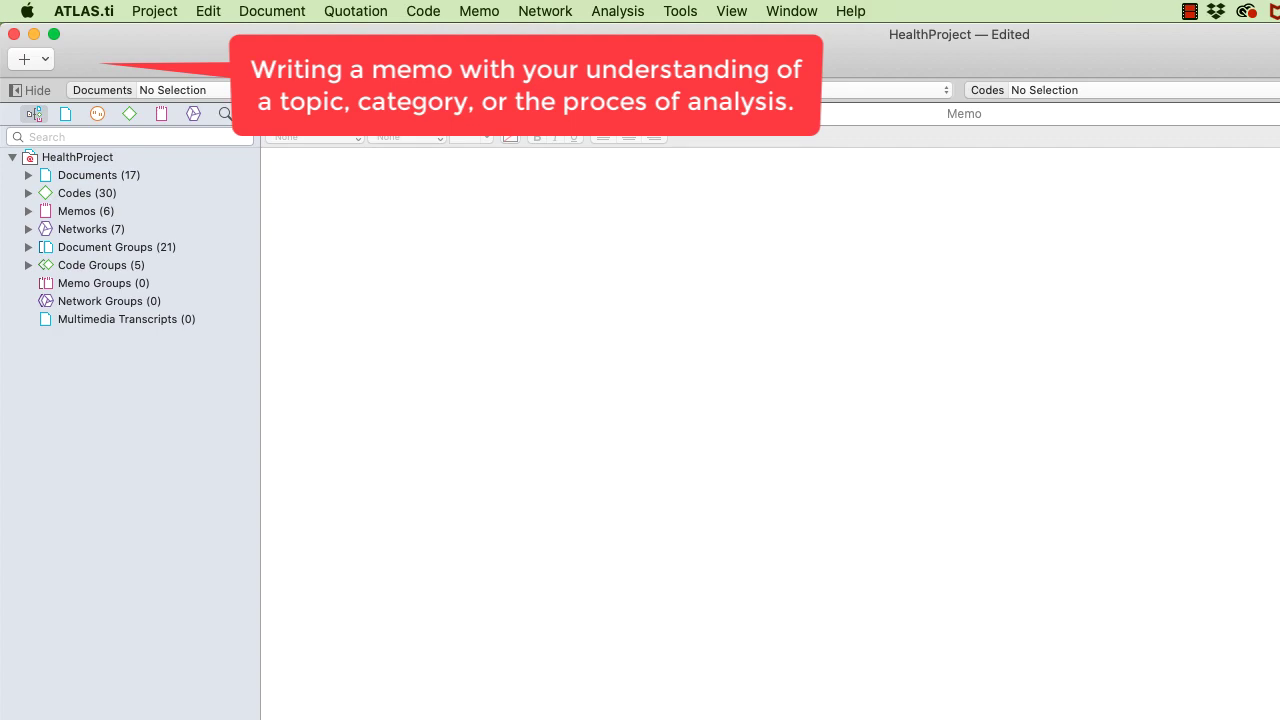
click(1272, 212)
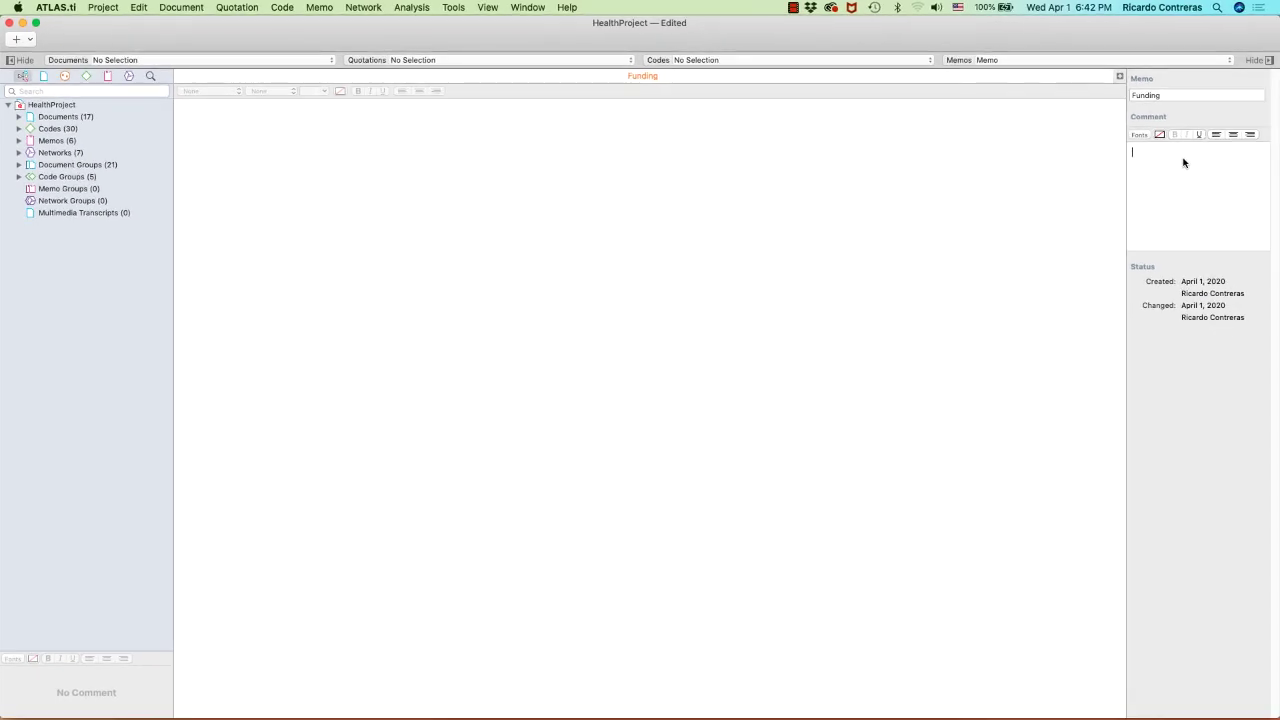
Enter the comment "I will write here about how the health centers are funded" for the Funding memo.
text(I will write here about how the health cent)
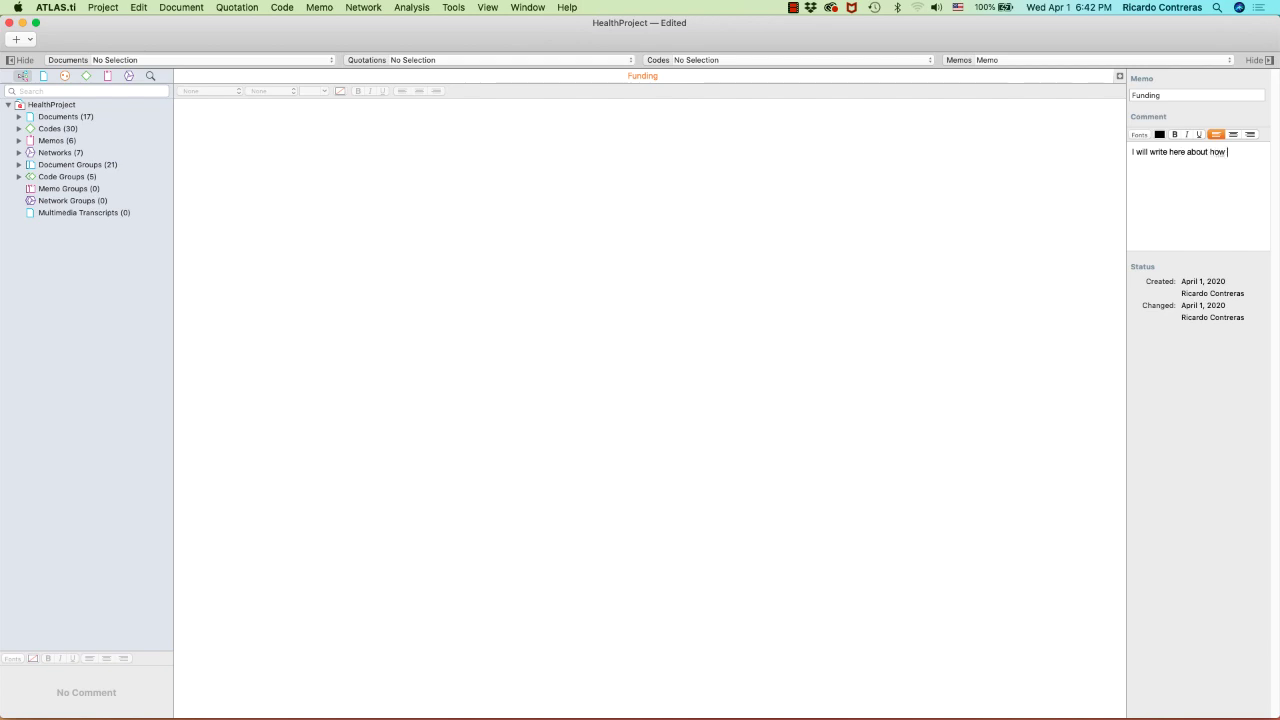
text(ers are funded)
click(532, 174)
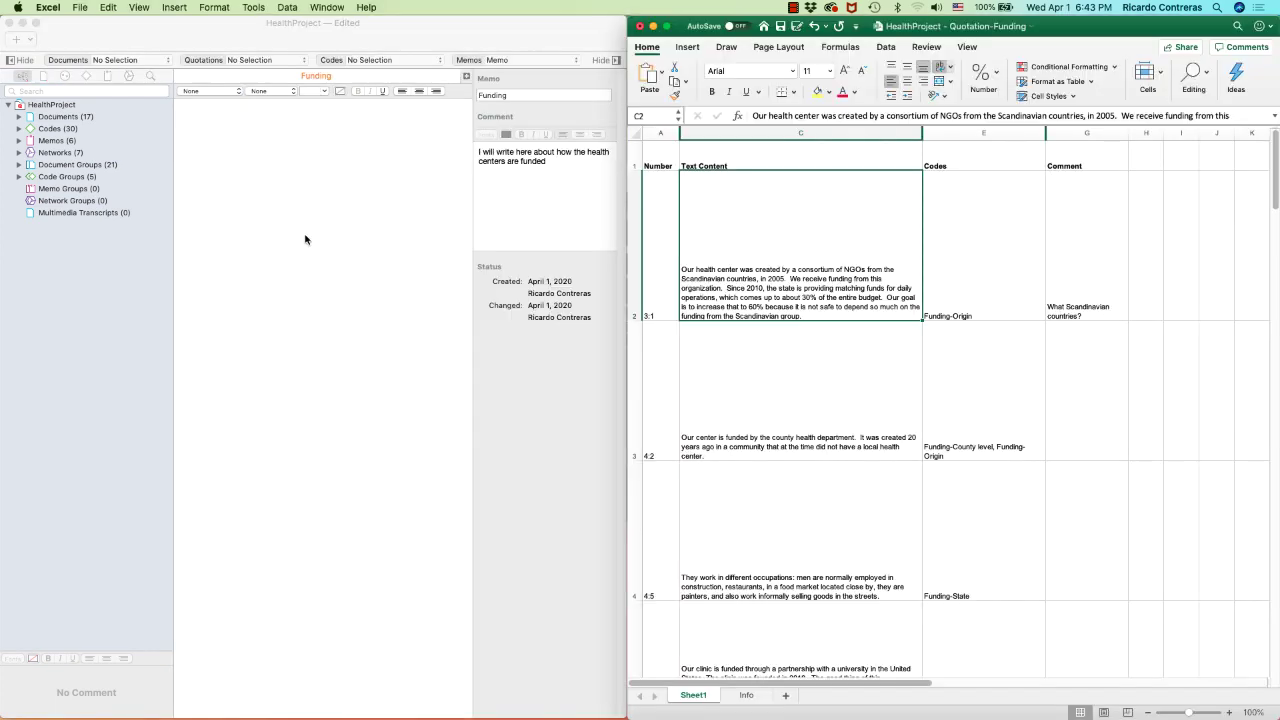
Switch to the Funding memo in ATLAS.ti and hide both the project navigator and the inspector.
click(241, 162)
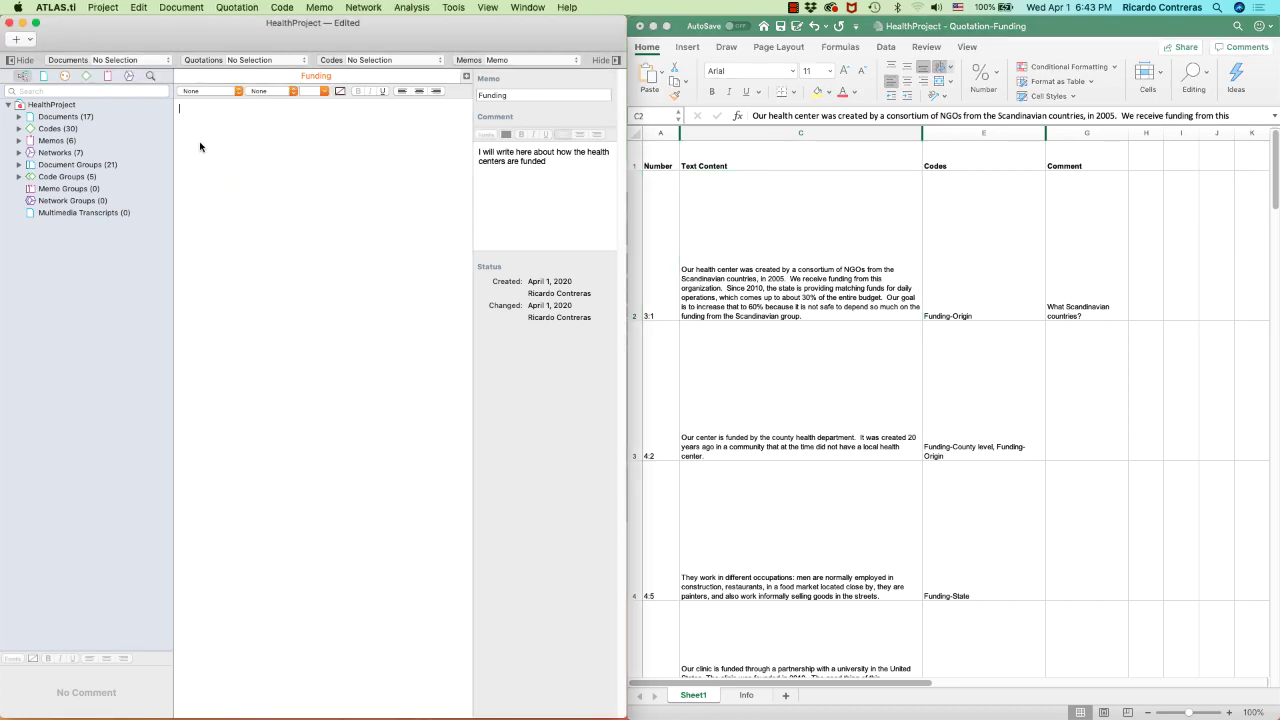
click(21, 60)
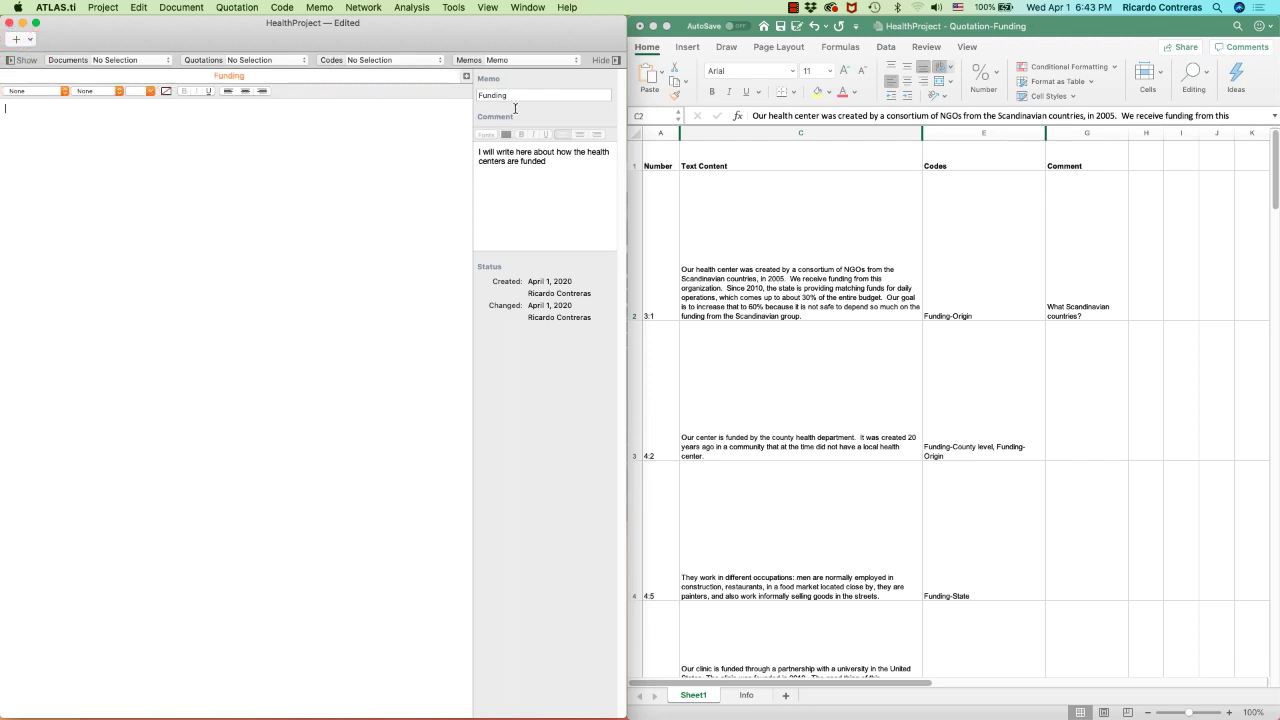
click(613, 61)
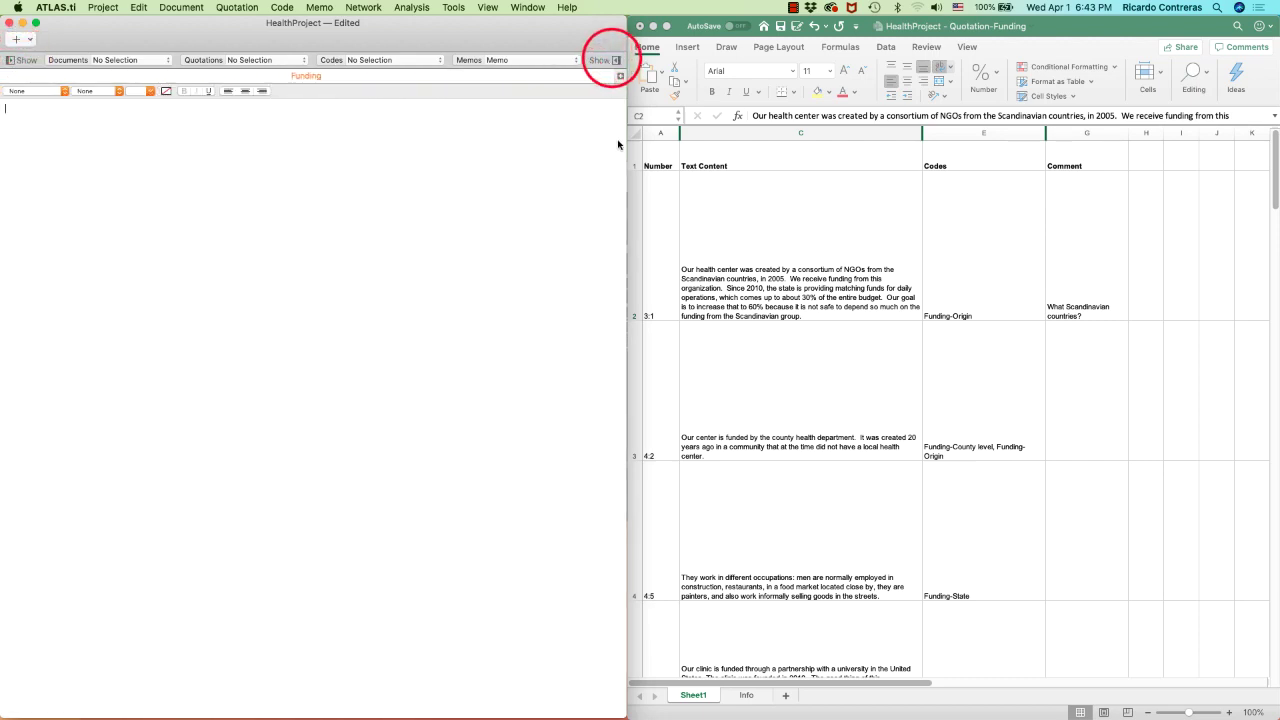
Insert the current date and time in the memo, followed by "And I start writing about what I have learned in relation to the funding processes....".
click(228, 133)
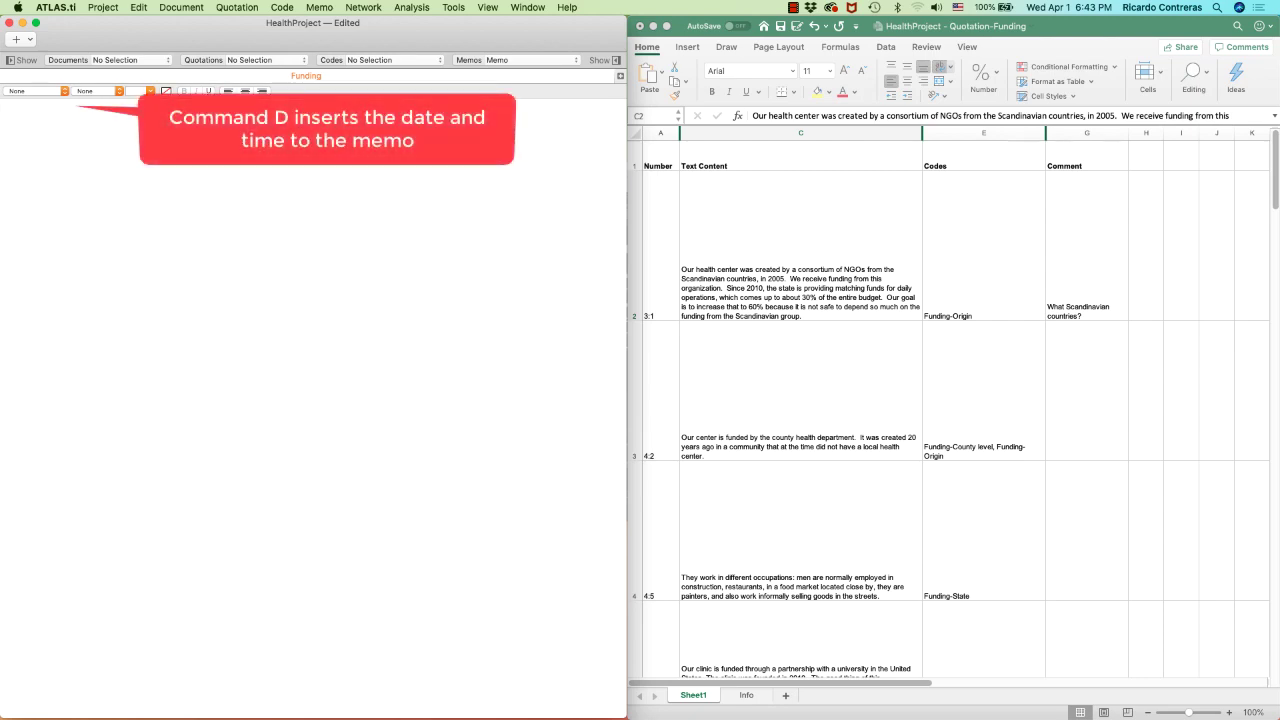
key(super+d)
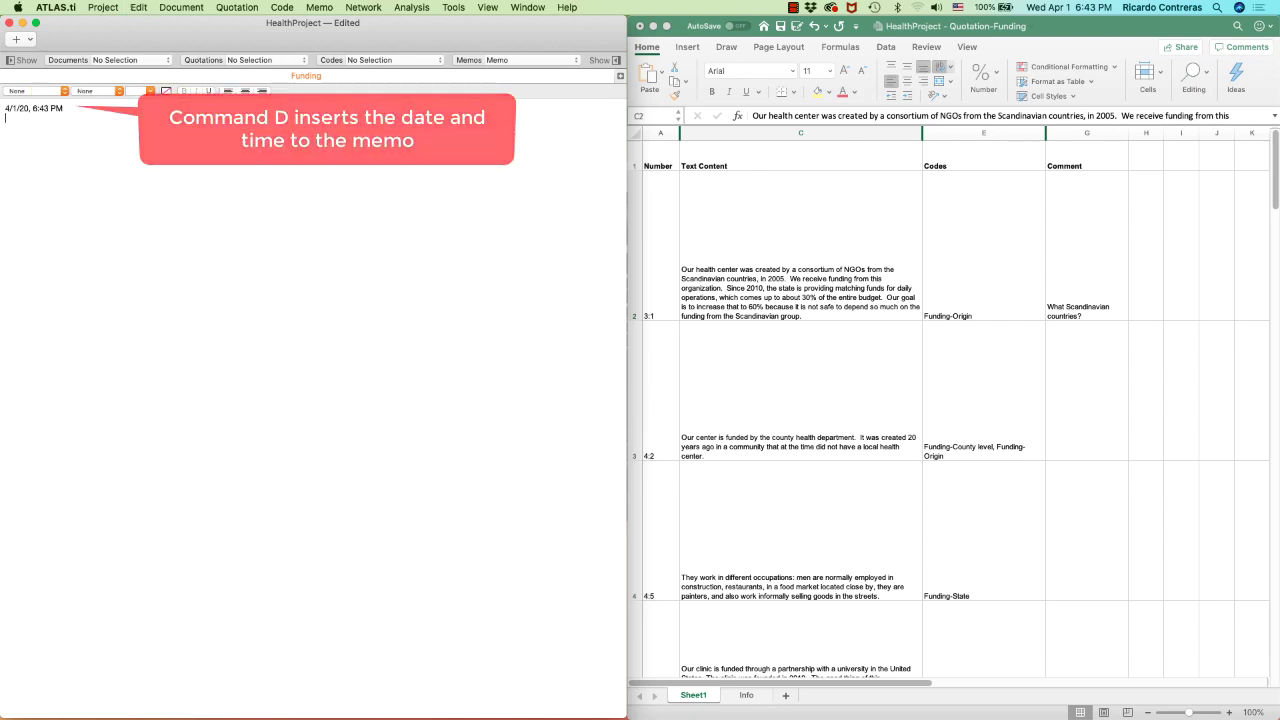
key(Return)
text(And I start)
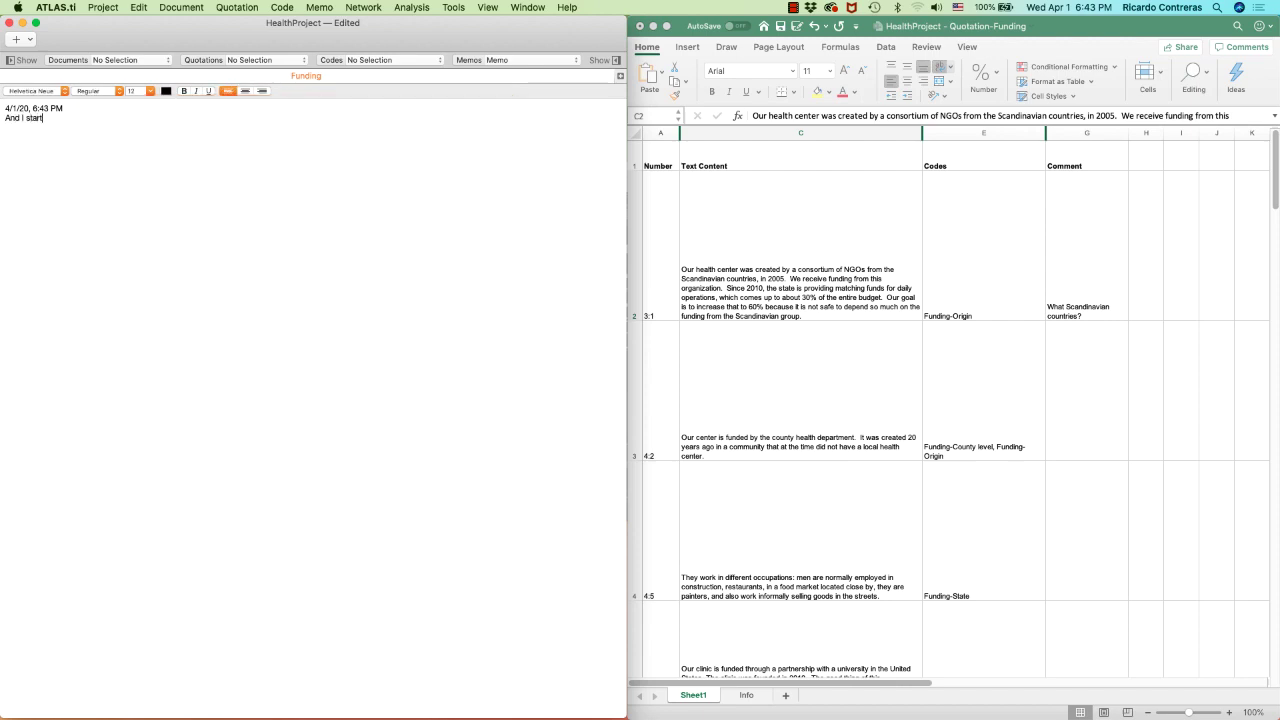
text( writing about what I have learned in relat)
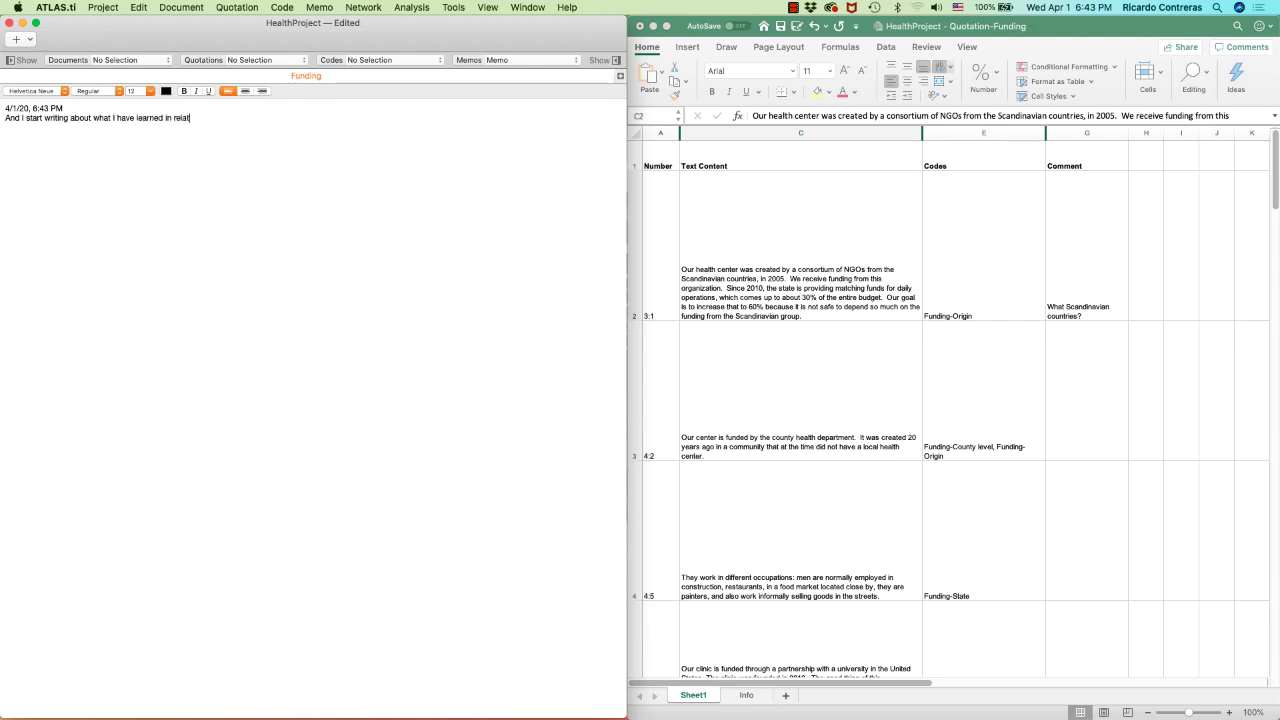
text(ion to the funding processes....)
Switch to the Excel quotation report and copy the full text of quotation 4:2 in cell C3.
click(703, 416)
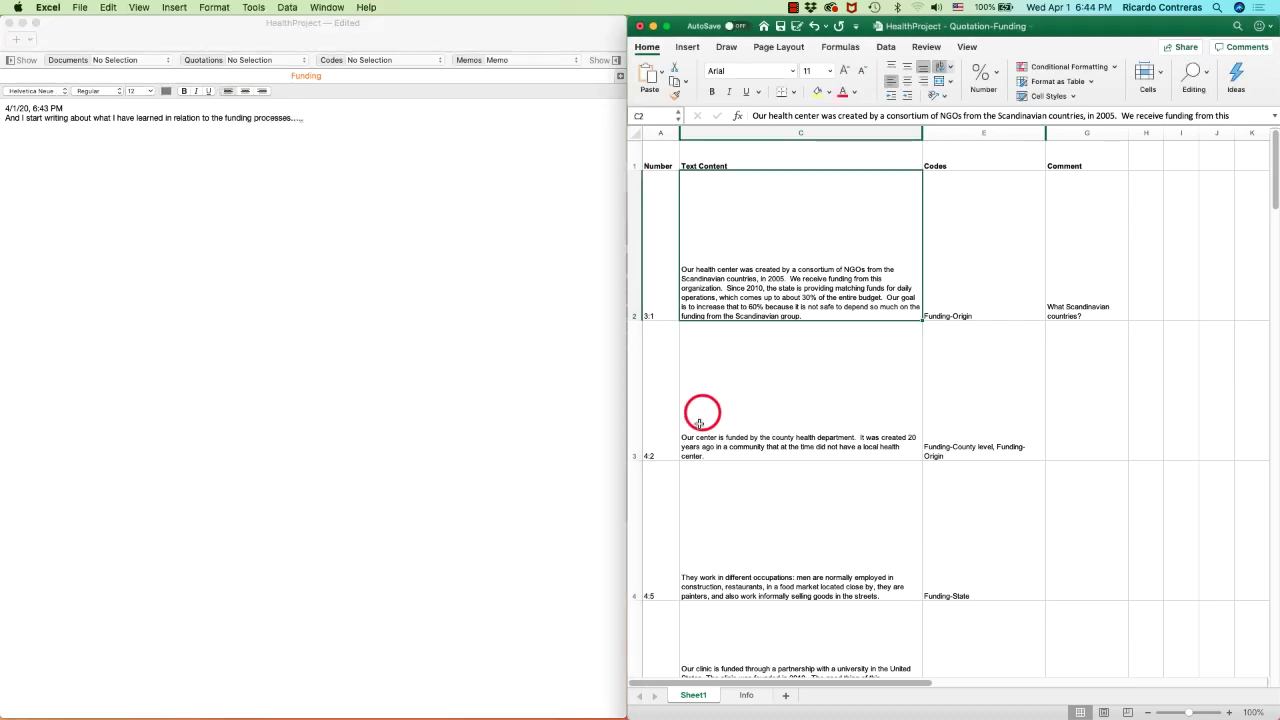
double_click(689, 429)
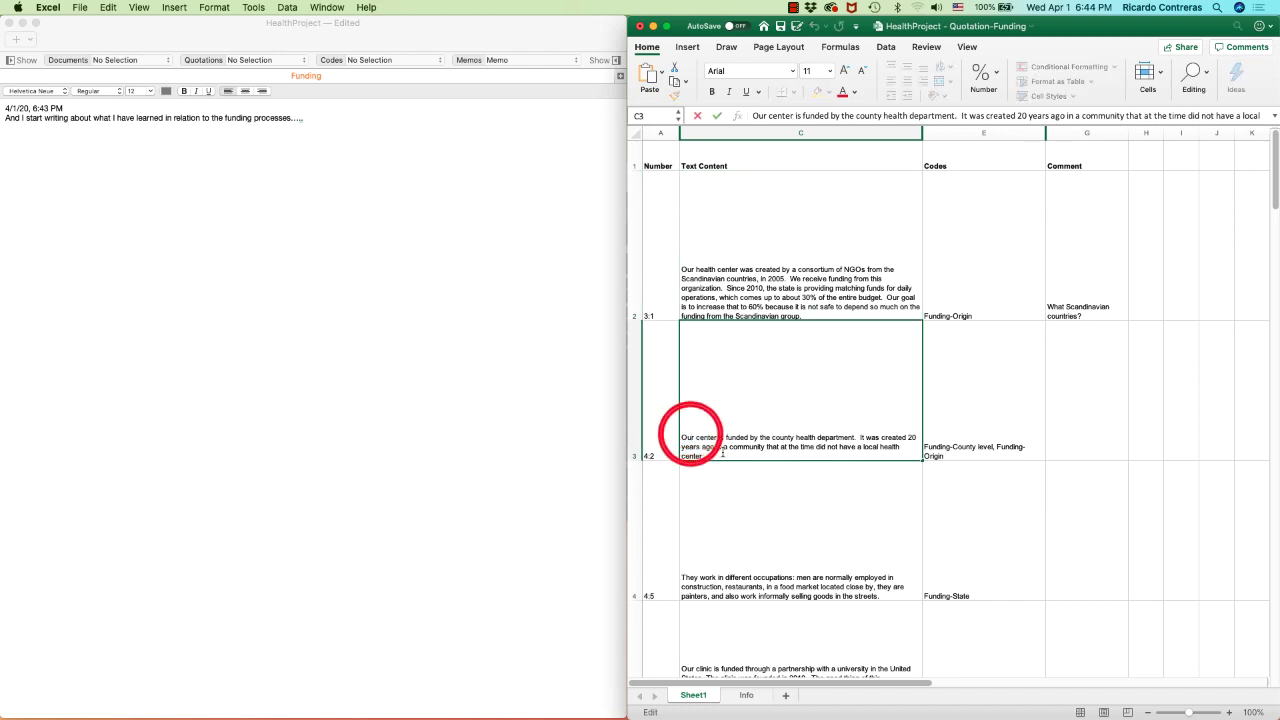
drag(686, 451, 721, 450)
triple_click(721, 451)
key(super+c)
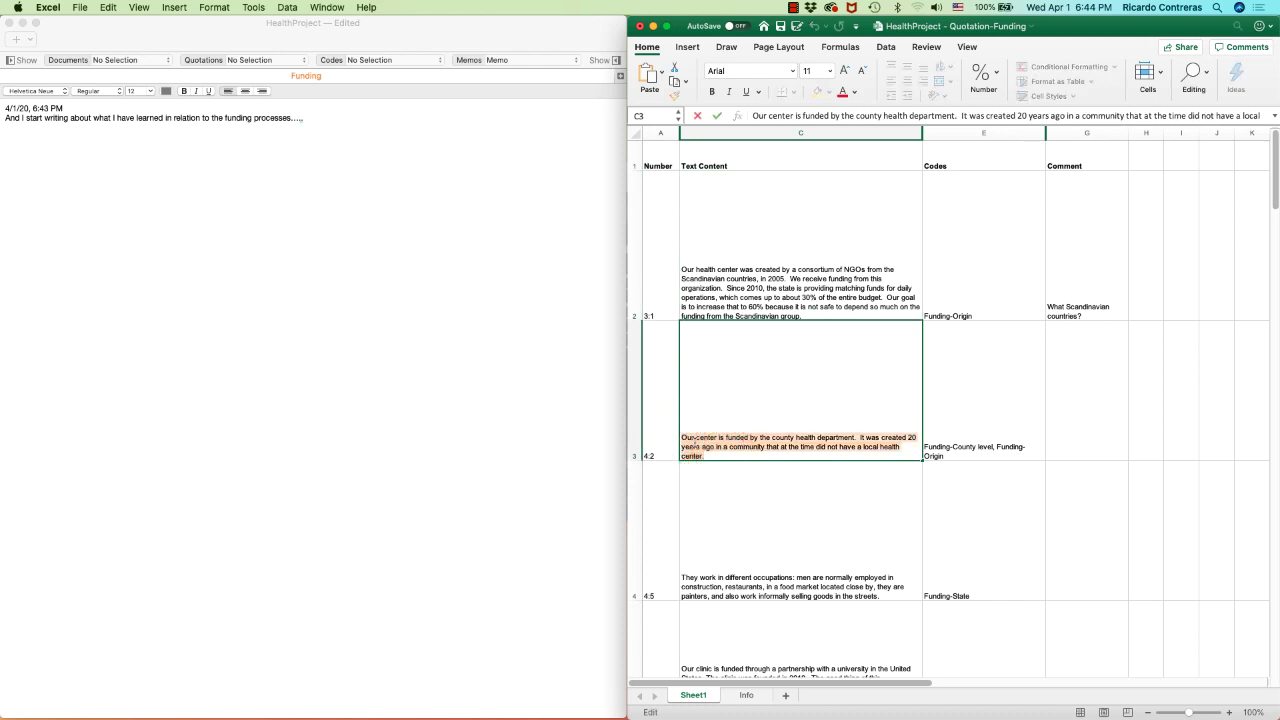
Back in the ATLAS.ti memo, add "As one of the participants said:" after a blank line and paste the copied quotation below it.
click(200, 176)
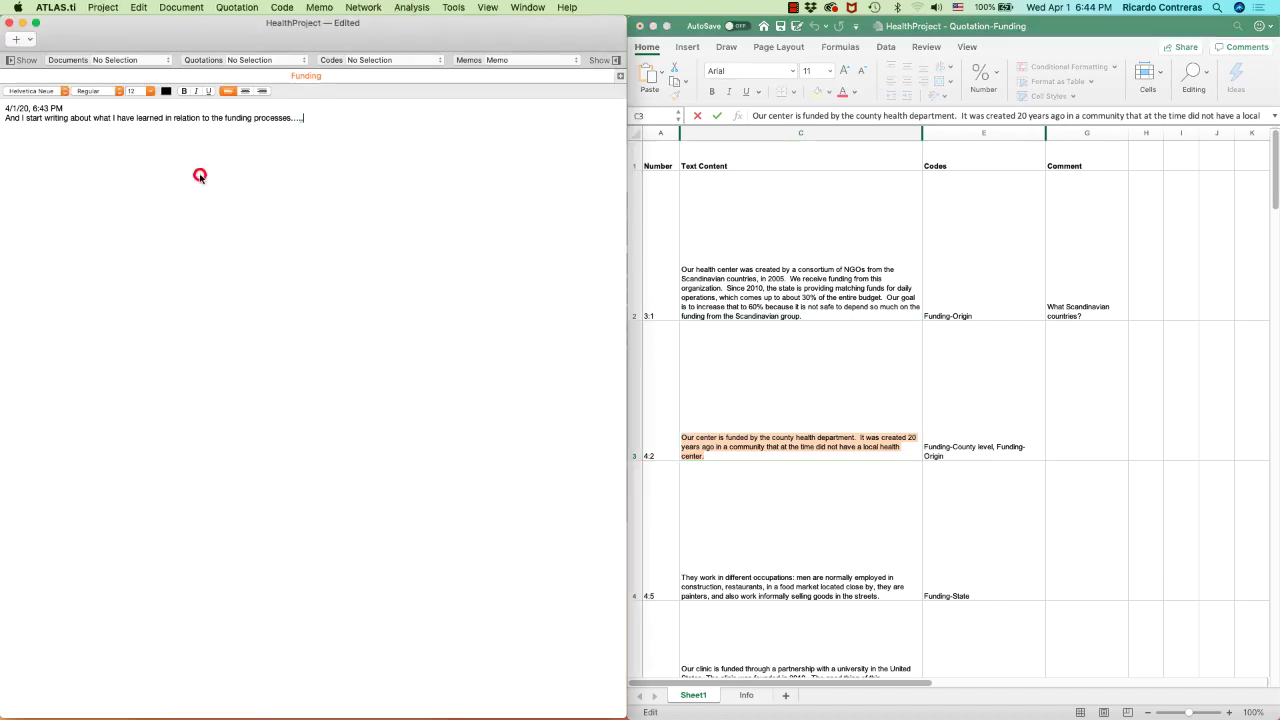
key(Return)
key(Return)
text(As one of the participants said:)
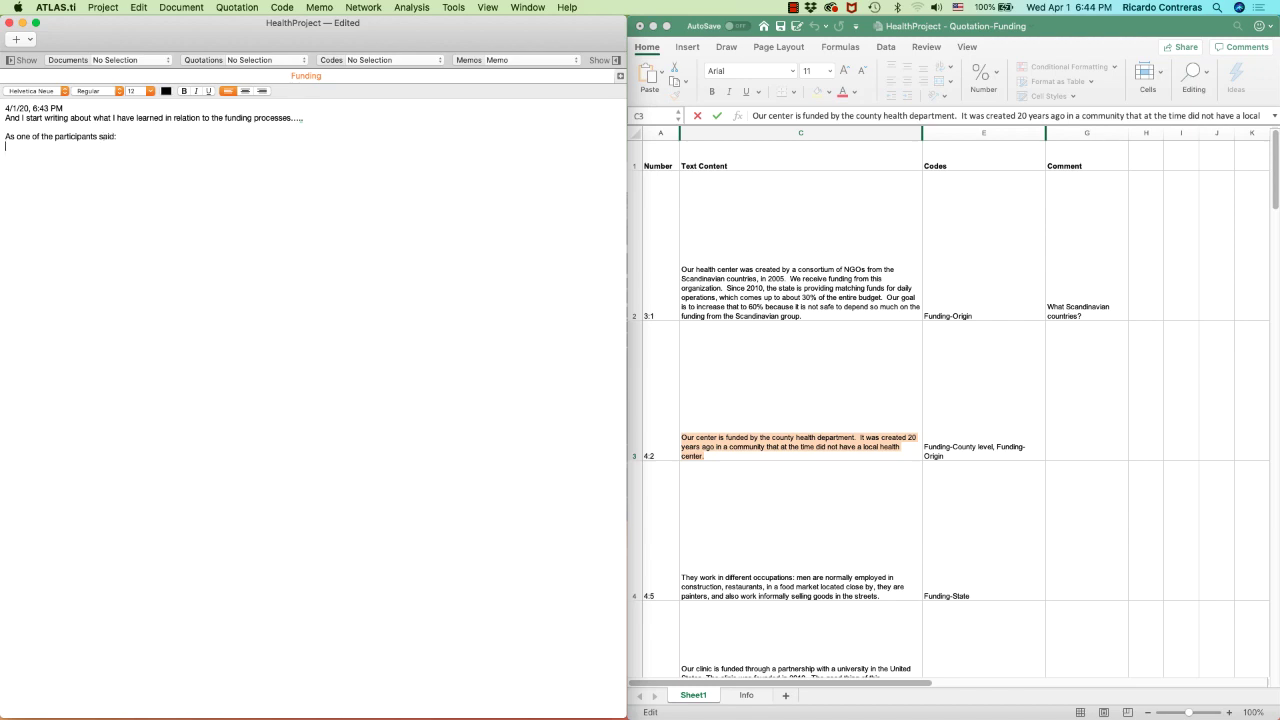
key(Return)
key(super+v)
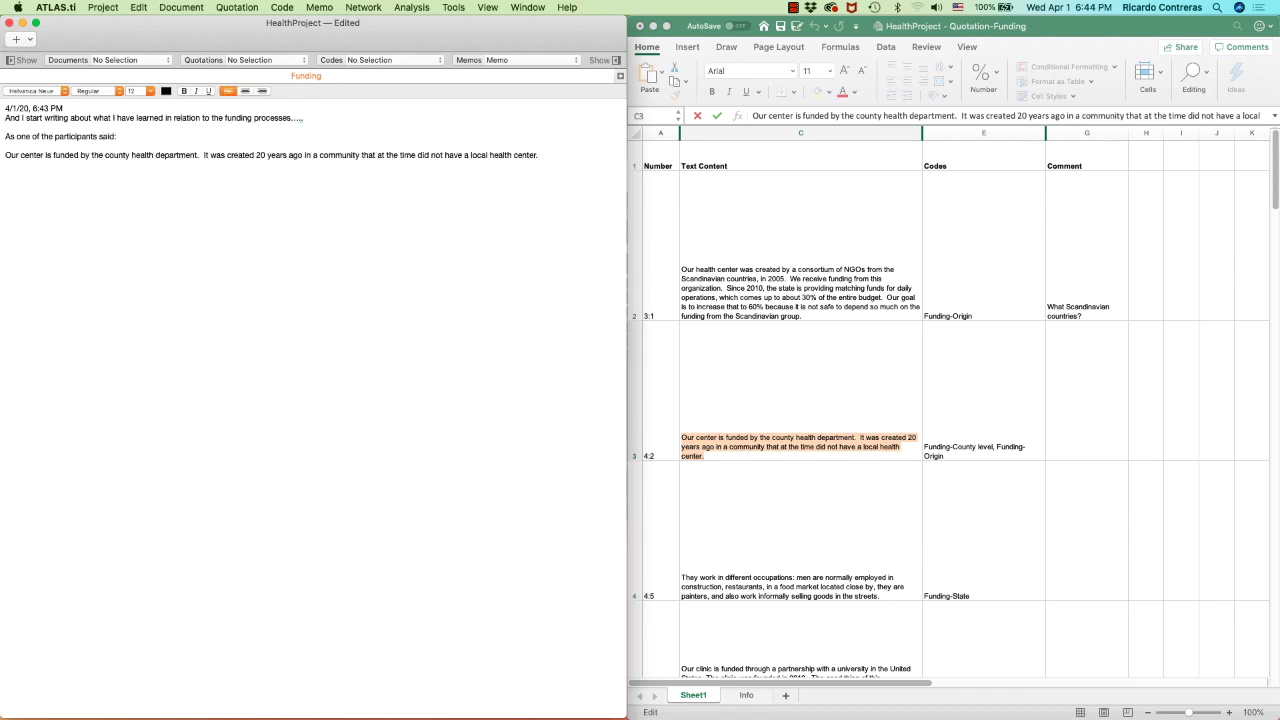
Enclose the pasted sentences about the county health department in quotation marks.
click(4, 152)
text(")
click(547, 155)
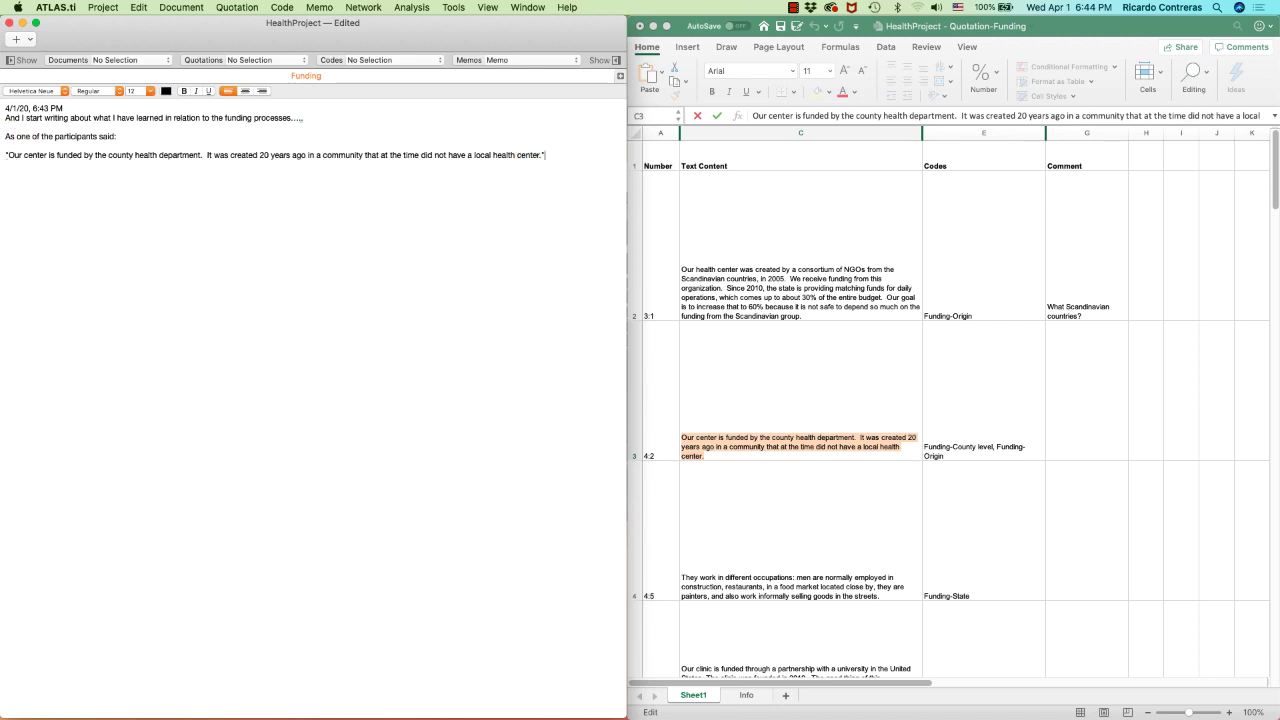
text(")
Close the Quotation Manager and show the details of the Funding-Church code in the Code Manager.
click(1066, 307)
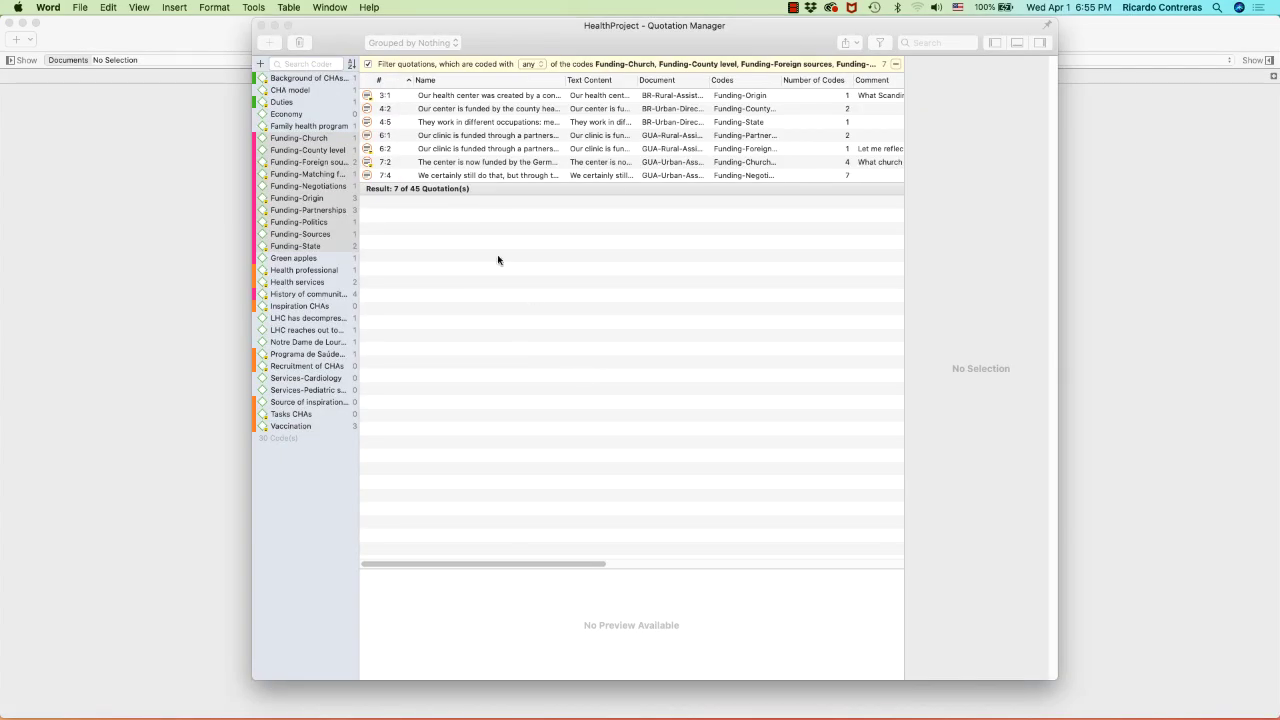
click(261, 27)
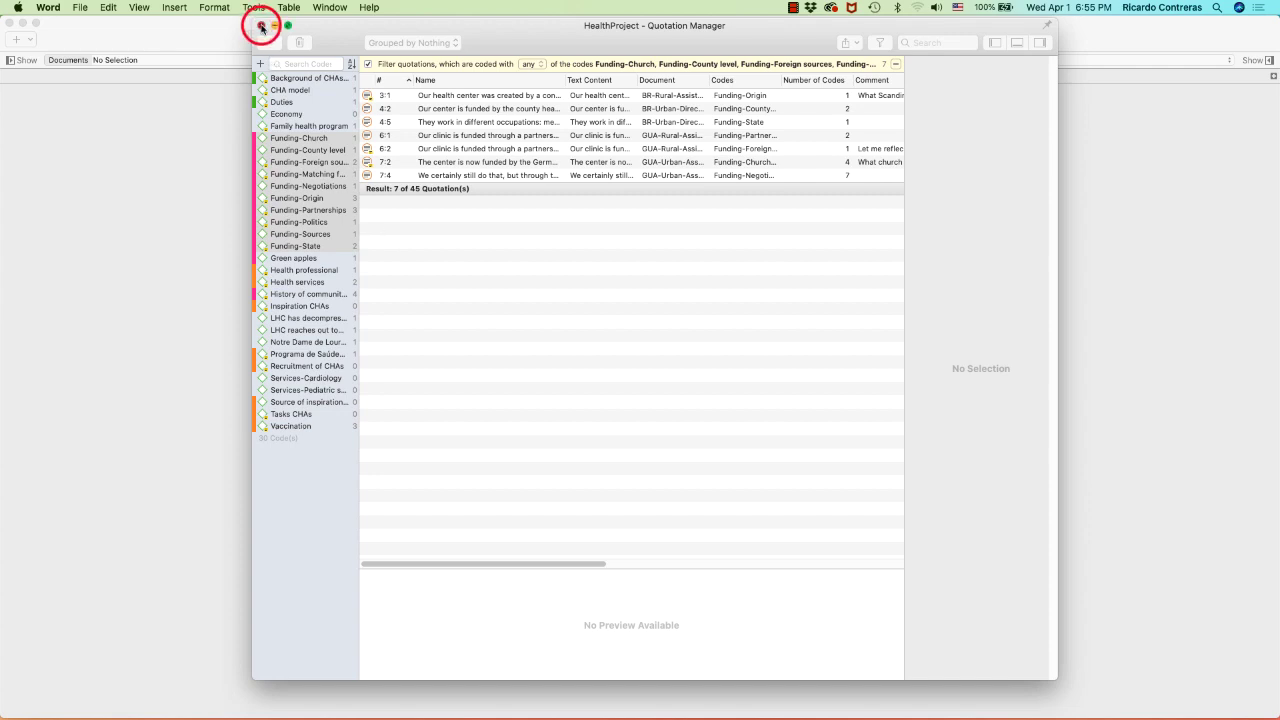
click(279, 263)
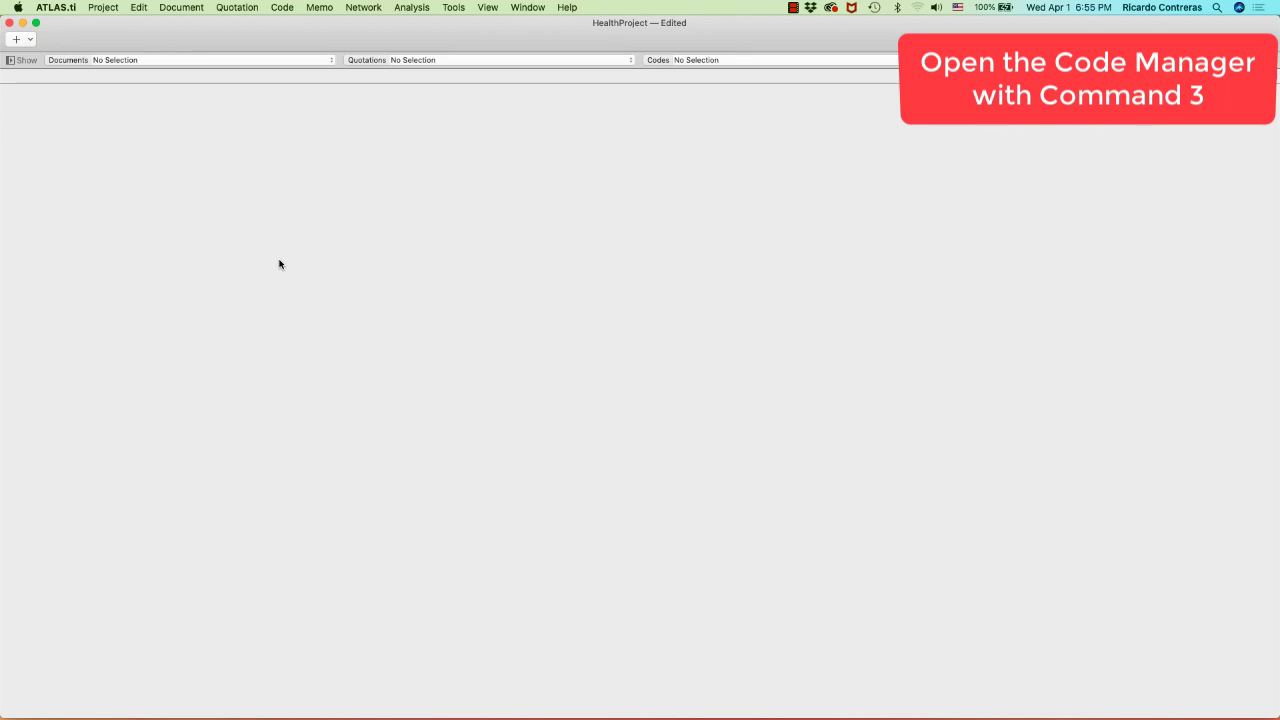
key(super+3)
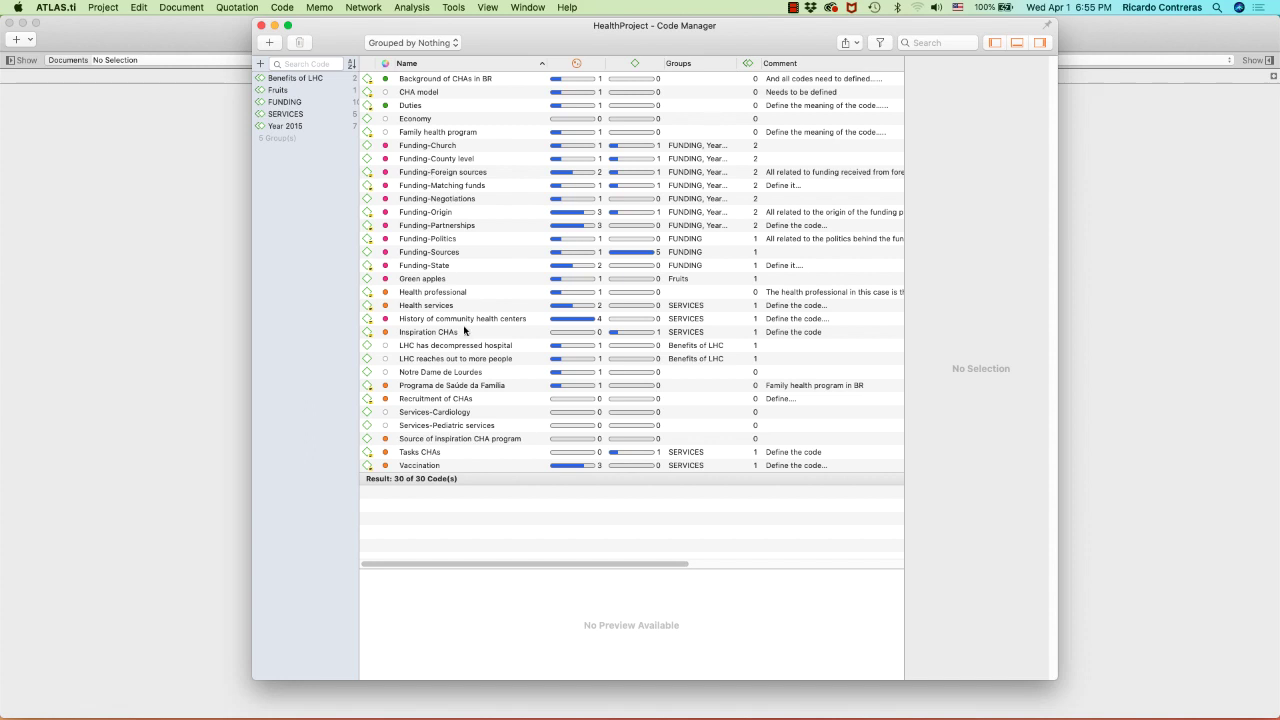
click(414, 145)
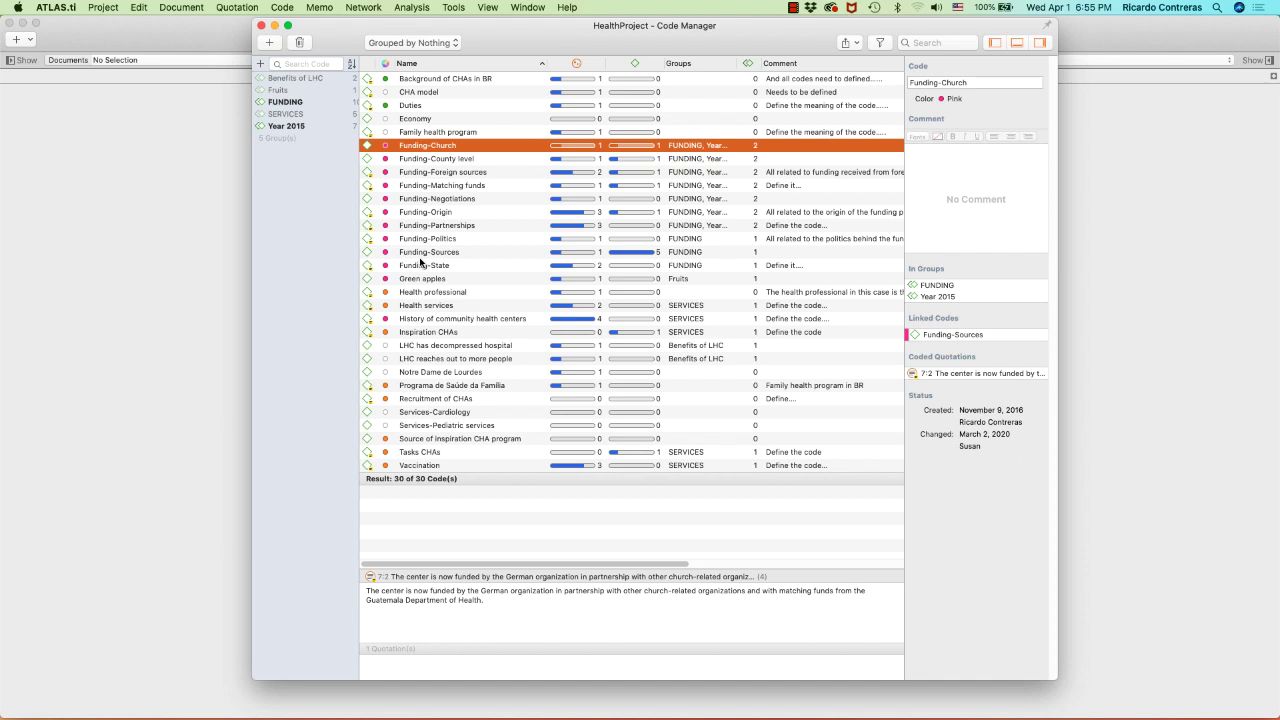
Create two new codes without quotations, named Occupation and Forestry.
click(309, 277)
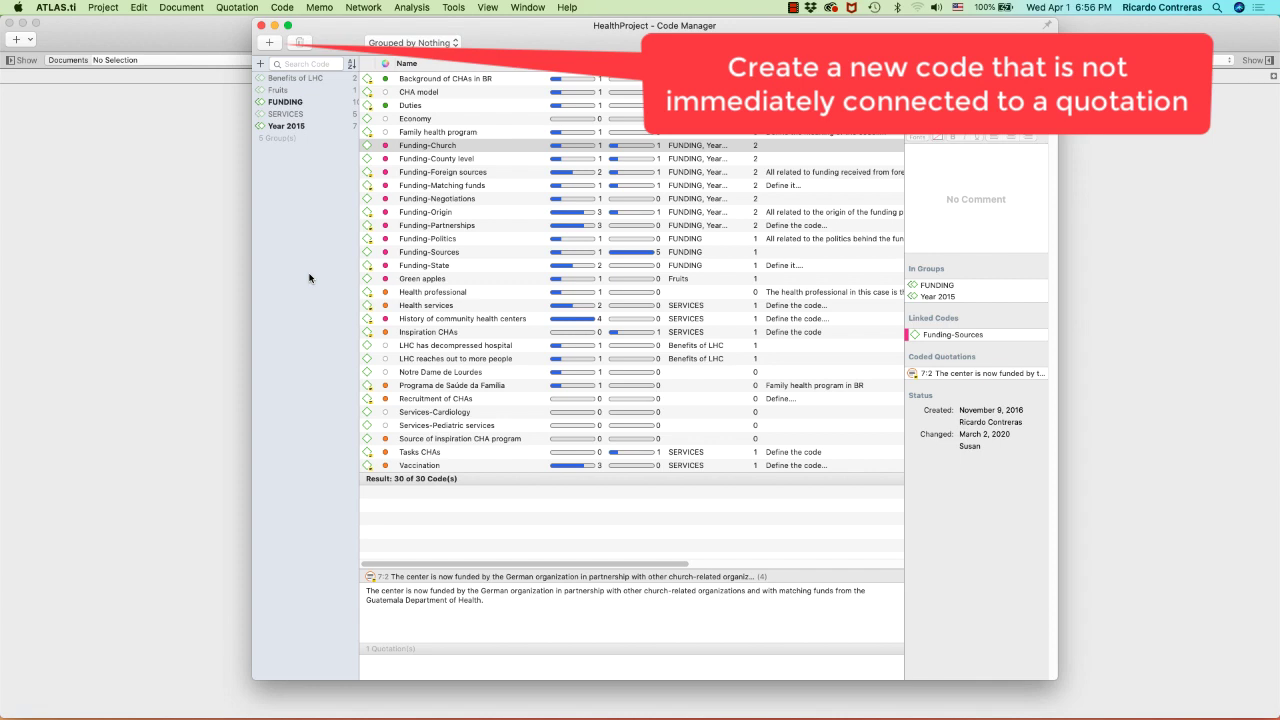
click(309, 278)
click(270, 45)
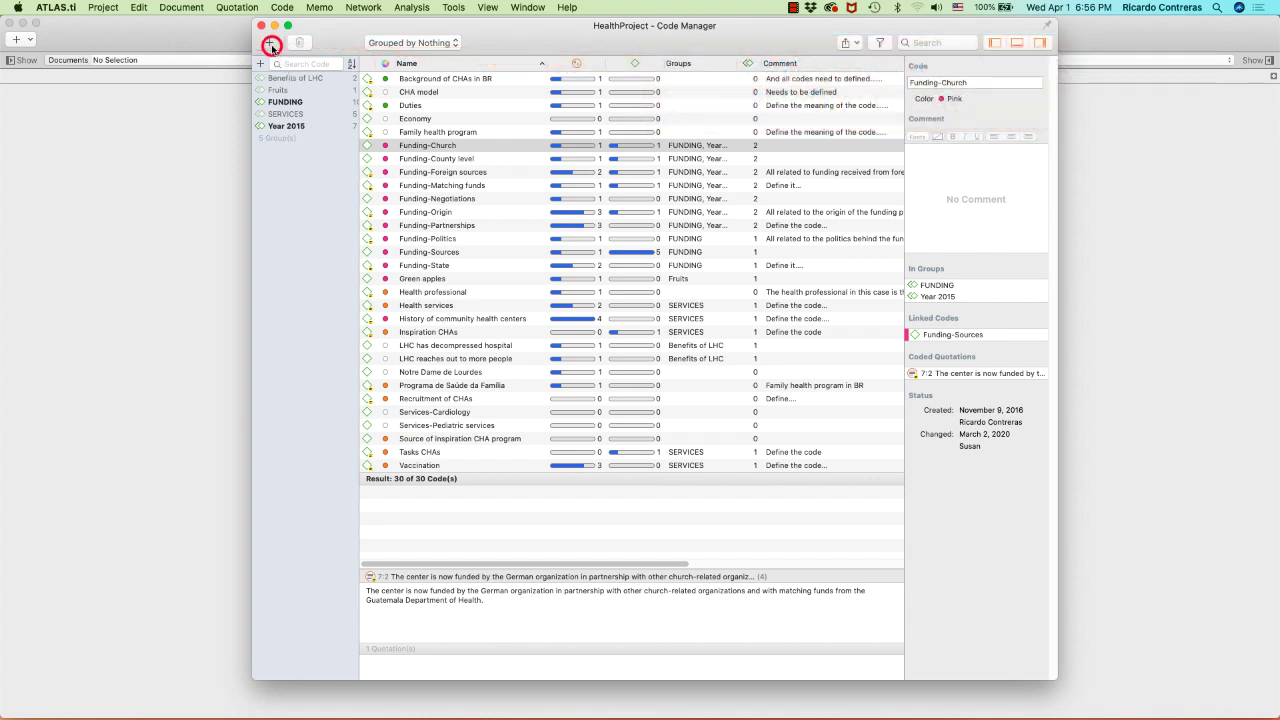
click(548, 93)
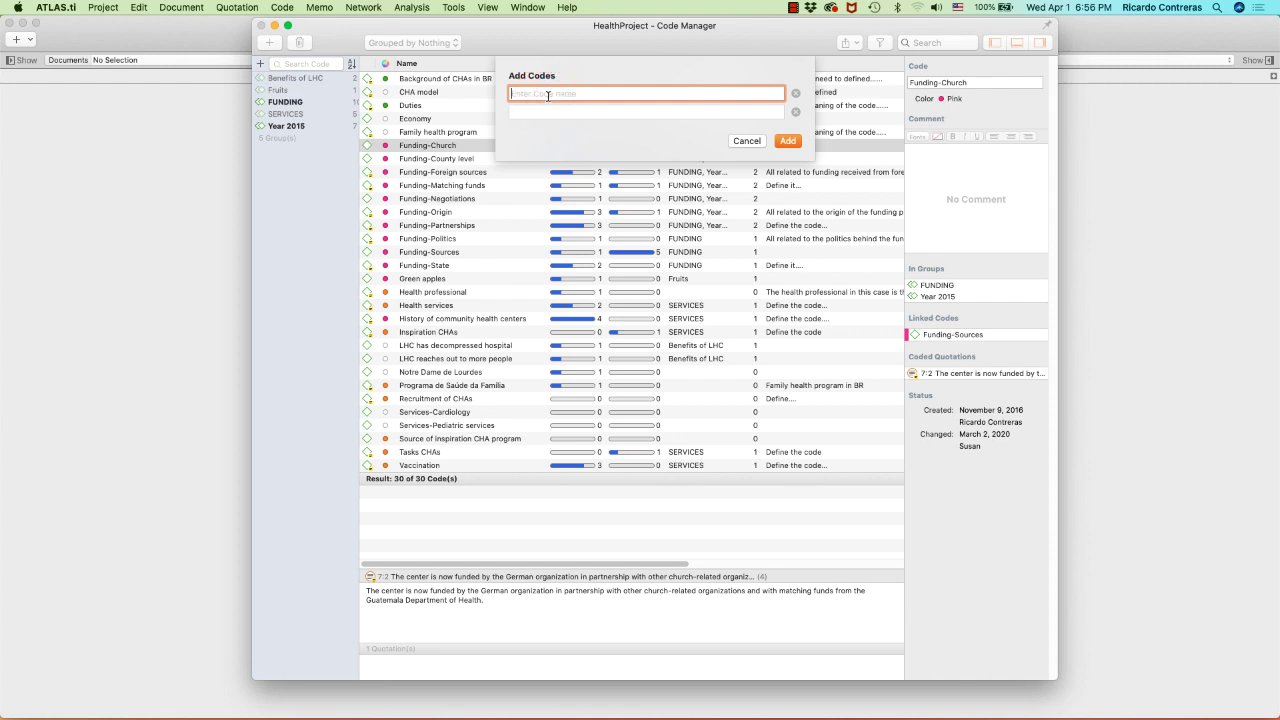
text(Occupation)
key(Tab)
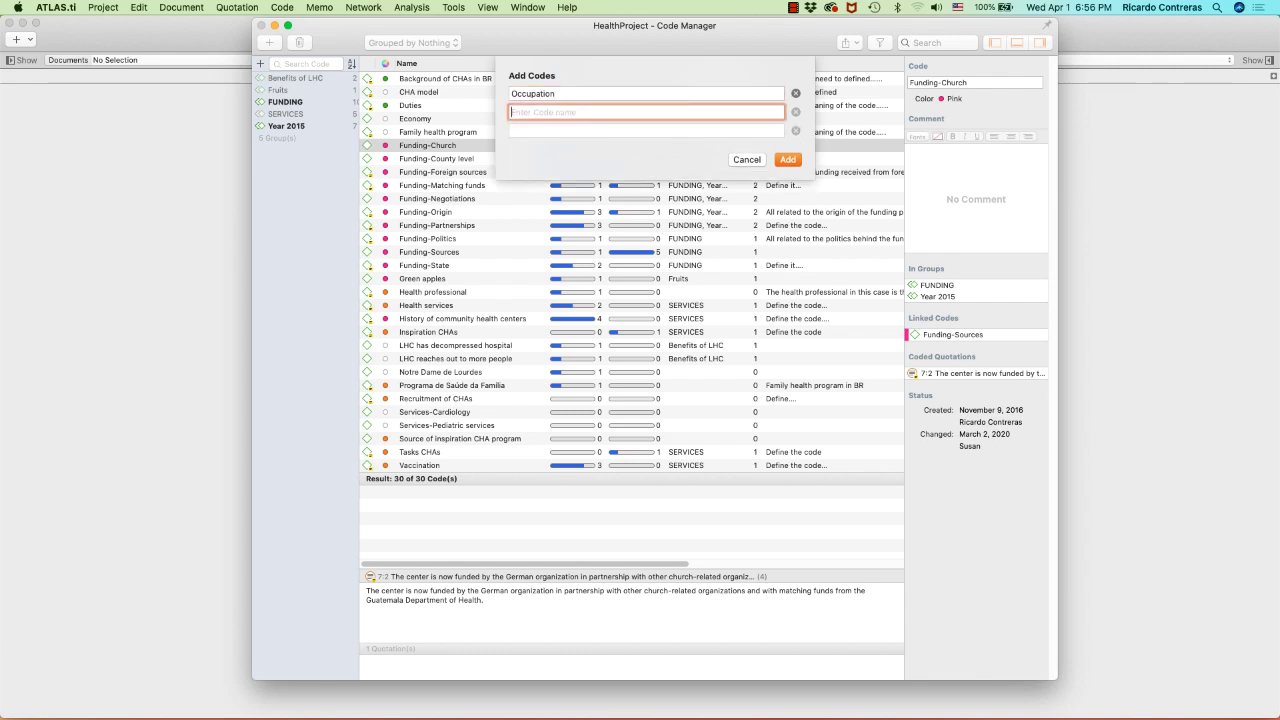
text(Foest s)
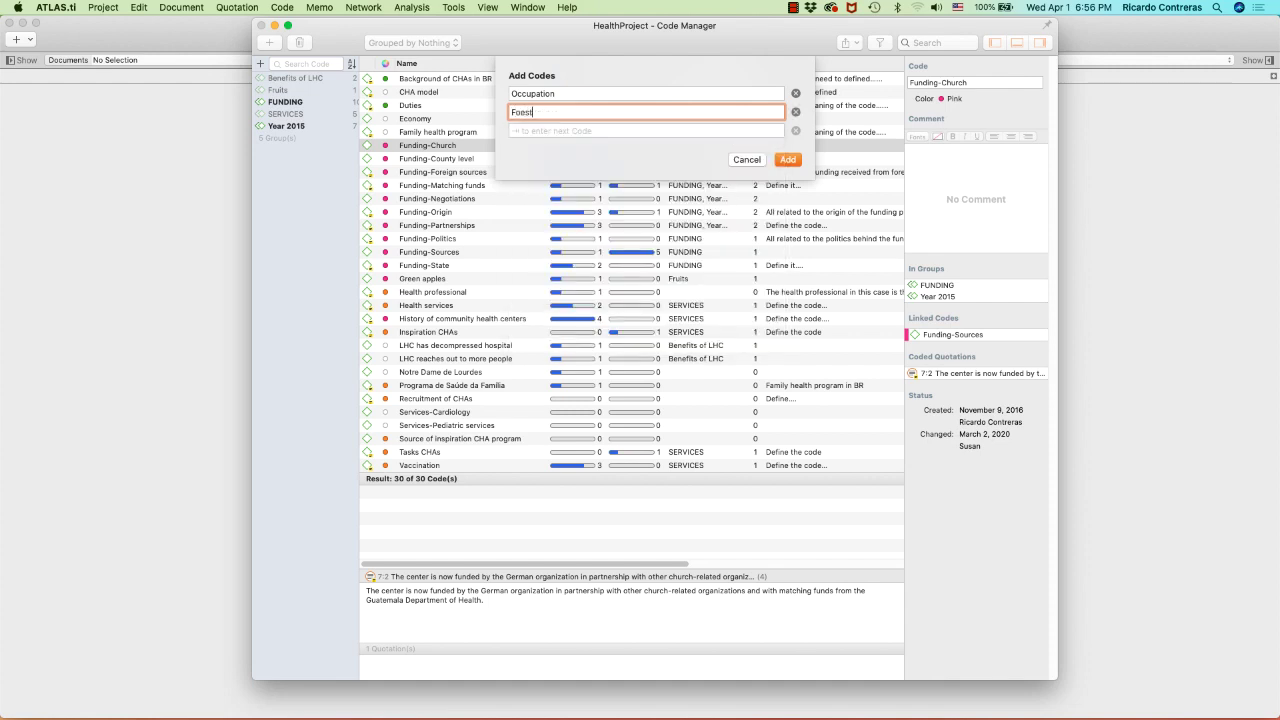
key(BackSpace)
key(BackSpace)
text(restry)
click(787, 162)
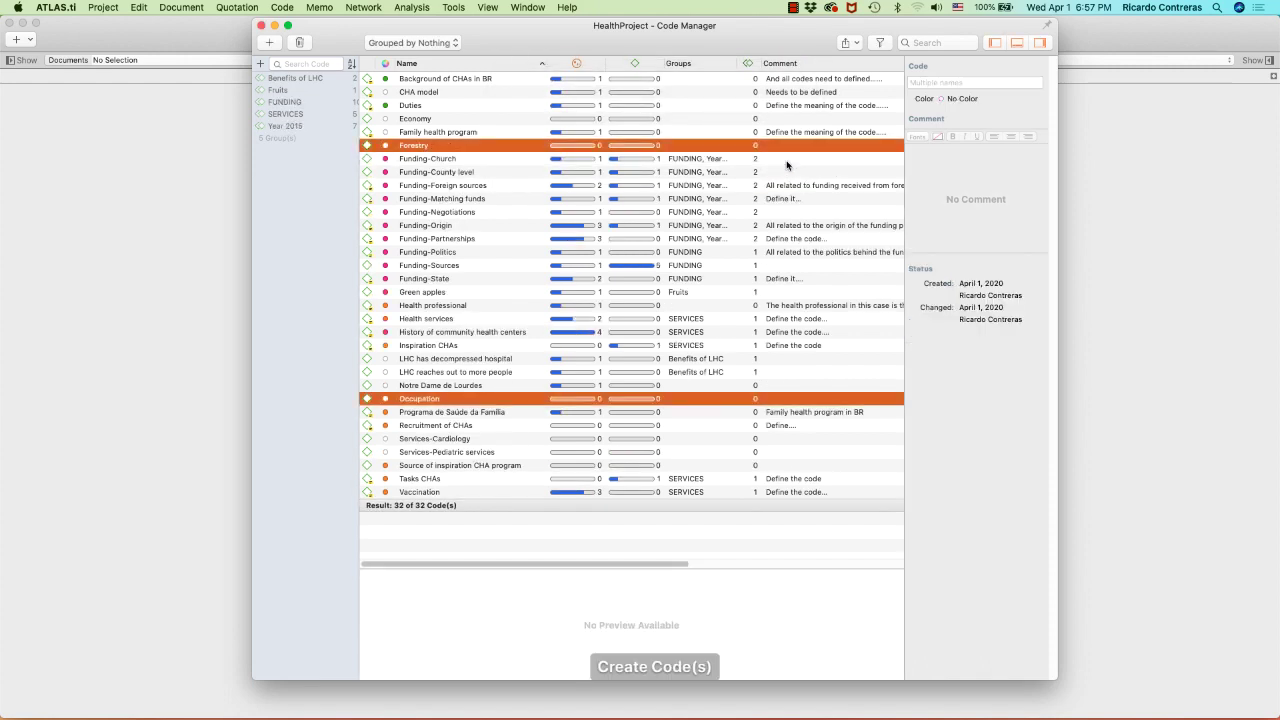
Give the Forestry code the color Light Green and the comment "Define the code....".
click(467, 148)
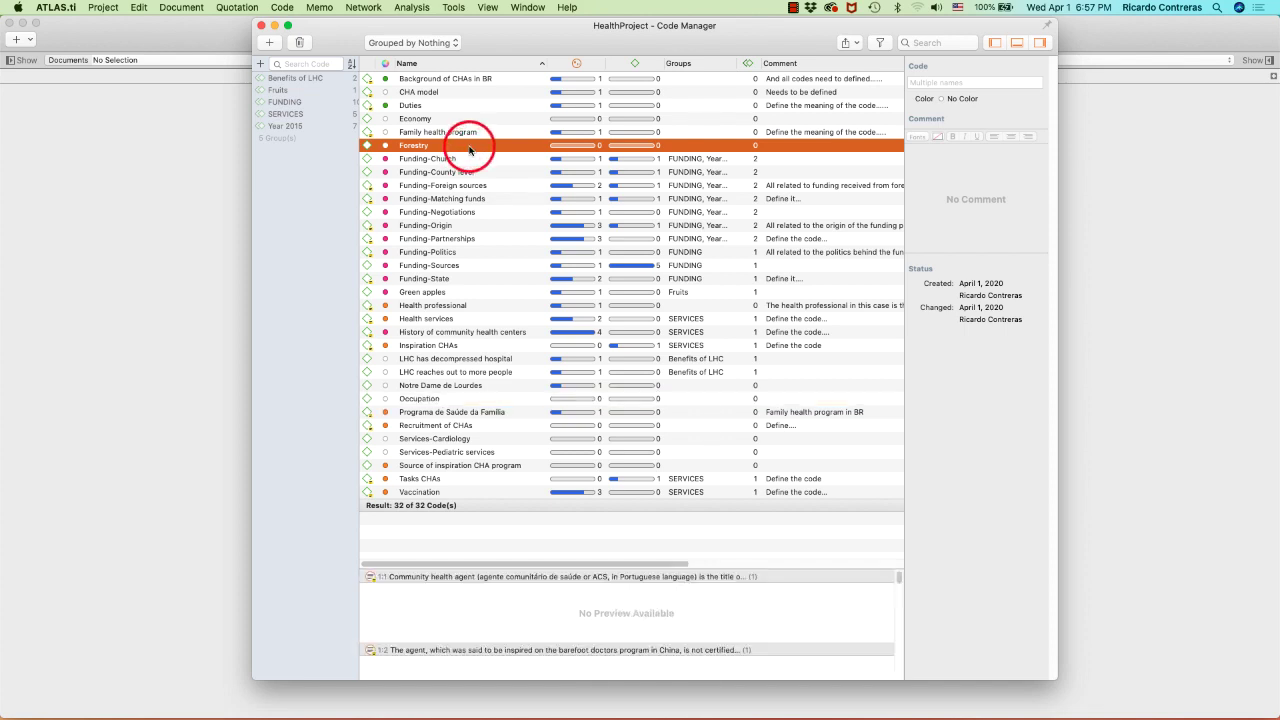
click(977, 167)
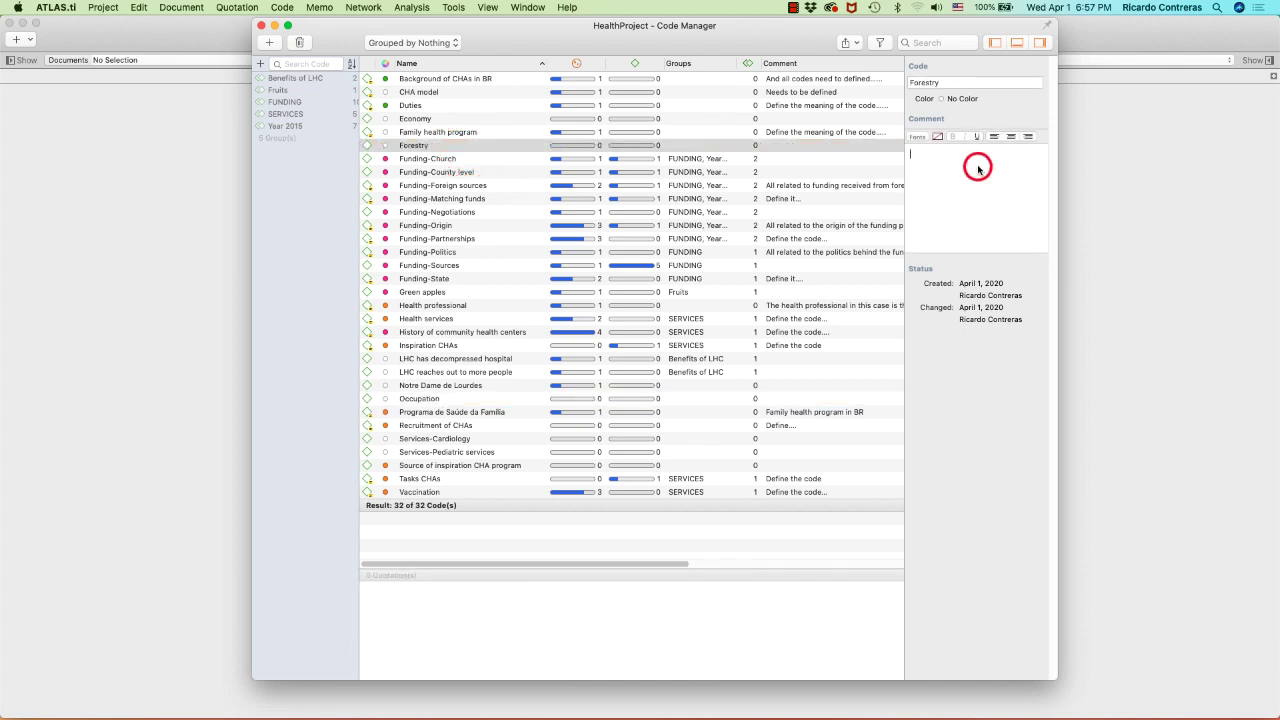
click(943, 99)
click(924, 189)
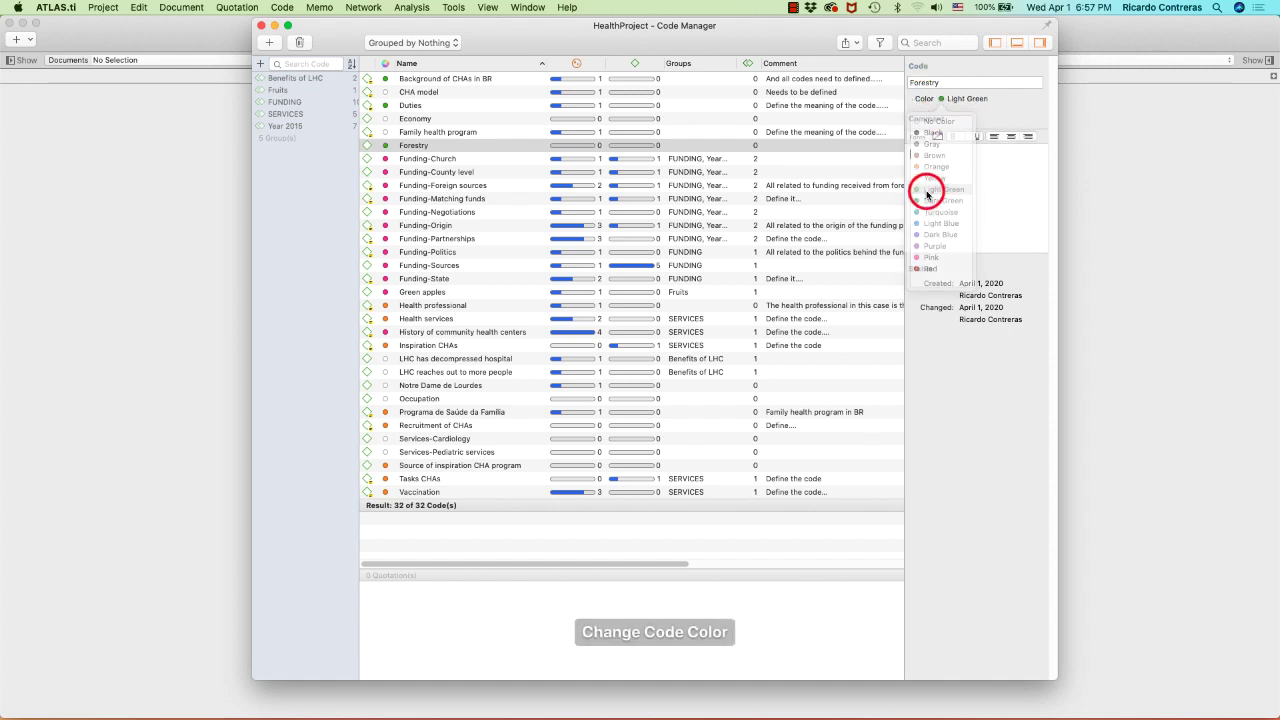
click(979, 172)
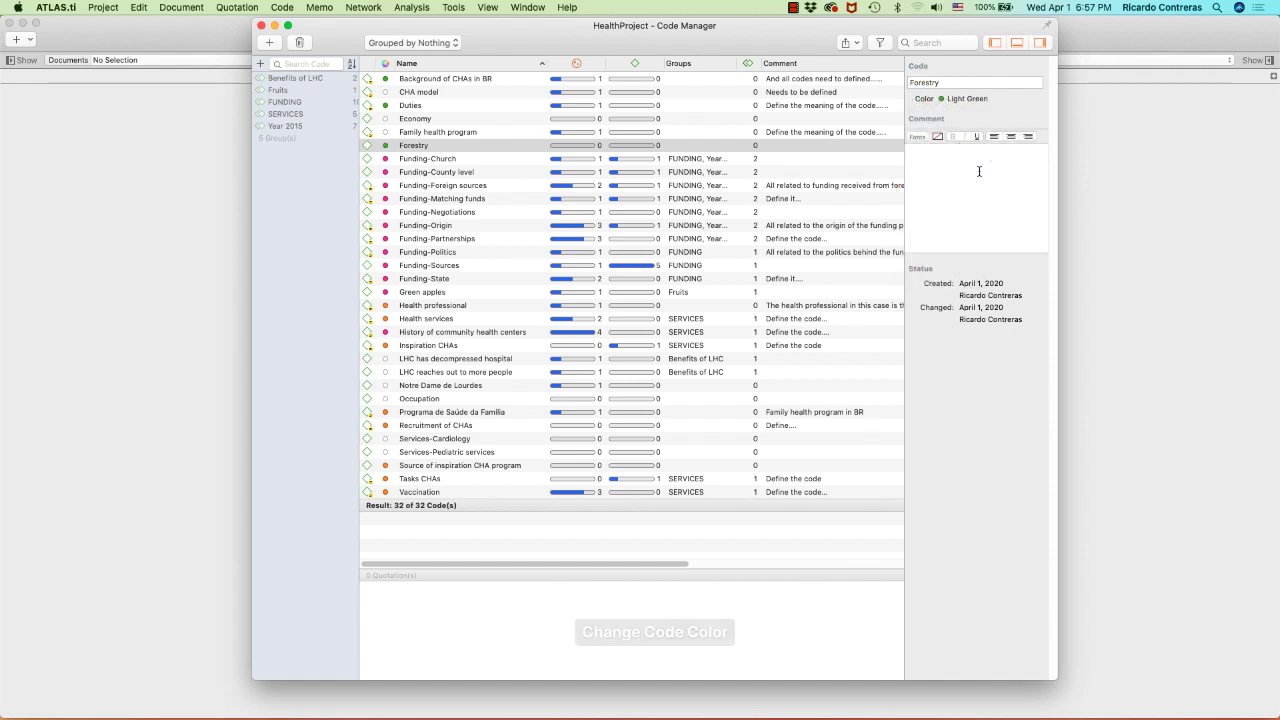
text(Define )
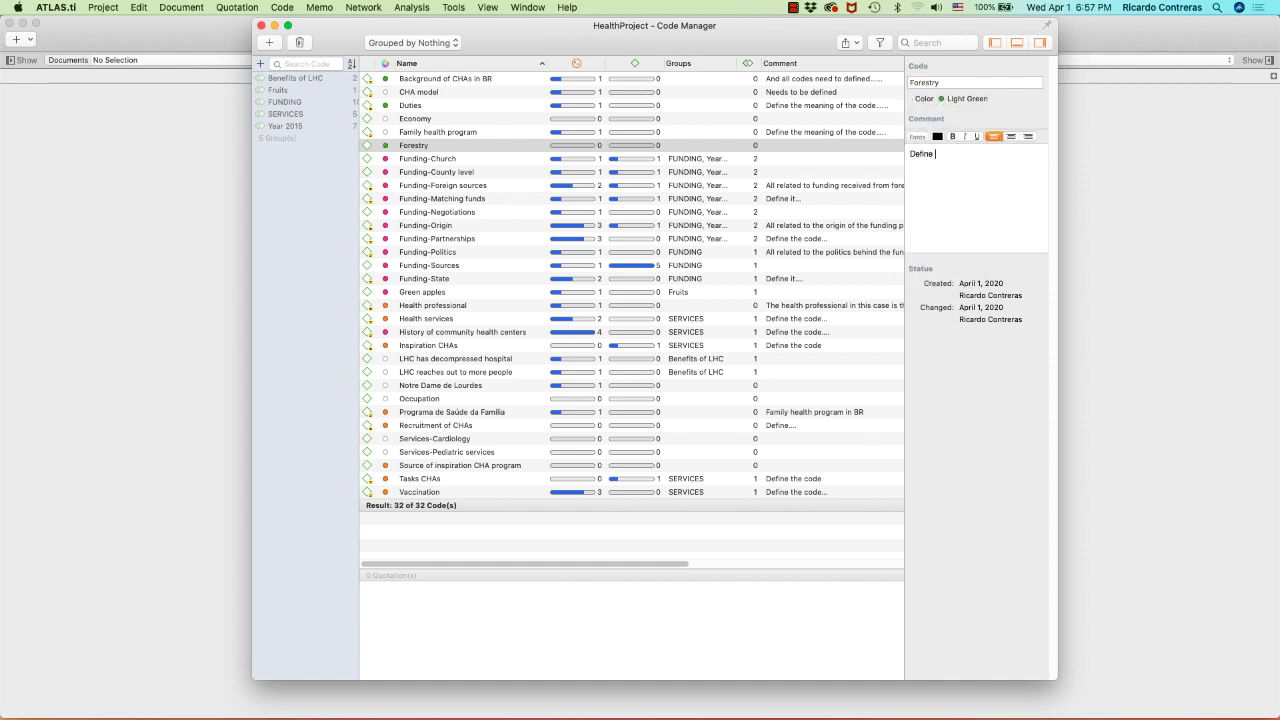
text(the code....)
Give the Occupation code the comment "Define the code...." and the color Light Green.
click(441, 398)
click(418, 398)
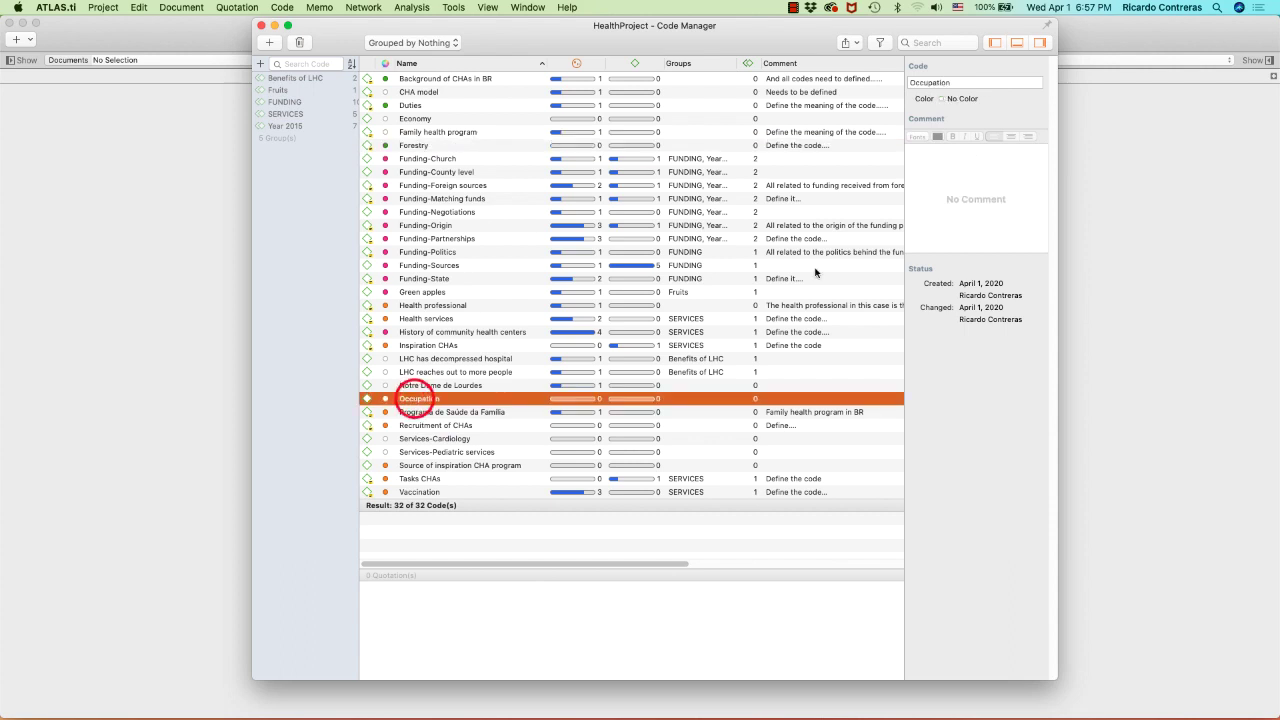
click(965, 168)
text(Defi)
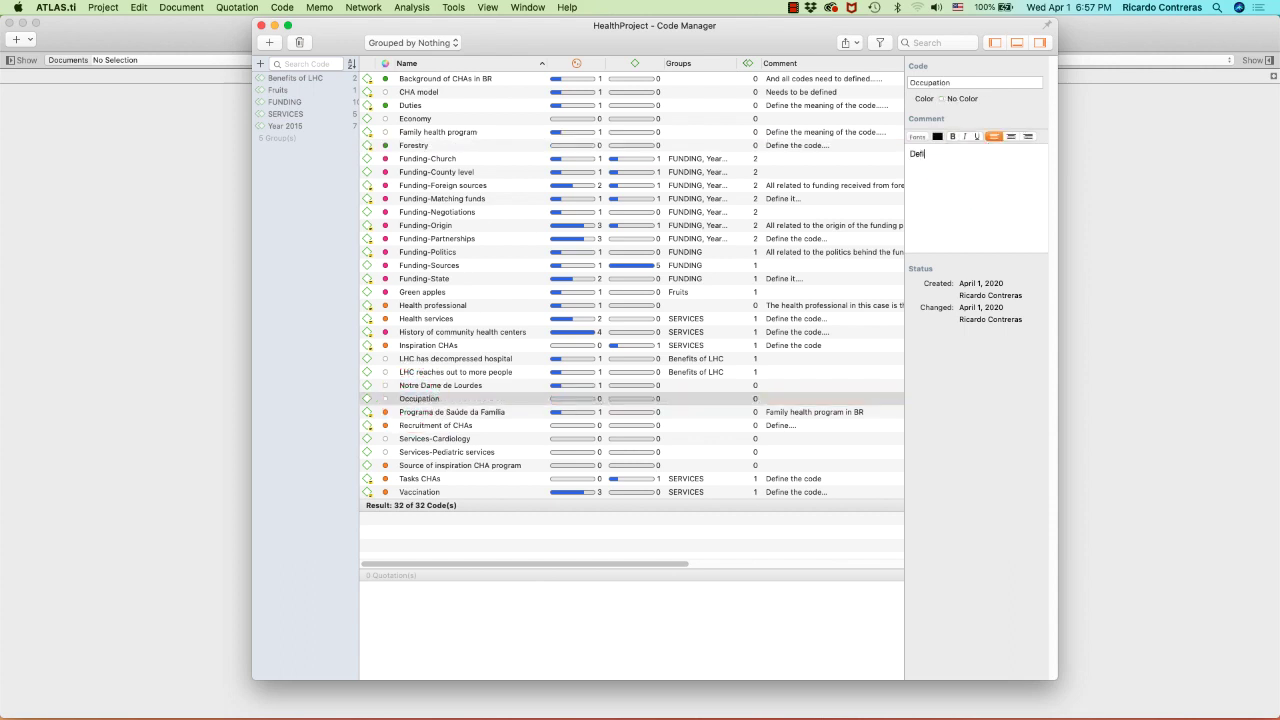
text(ne the code....)
click(945, 100)
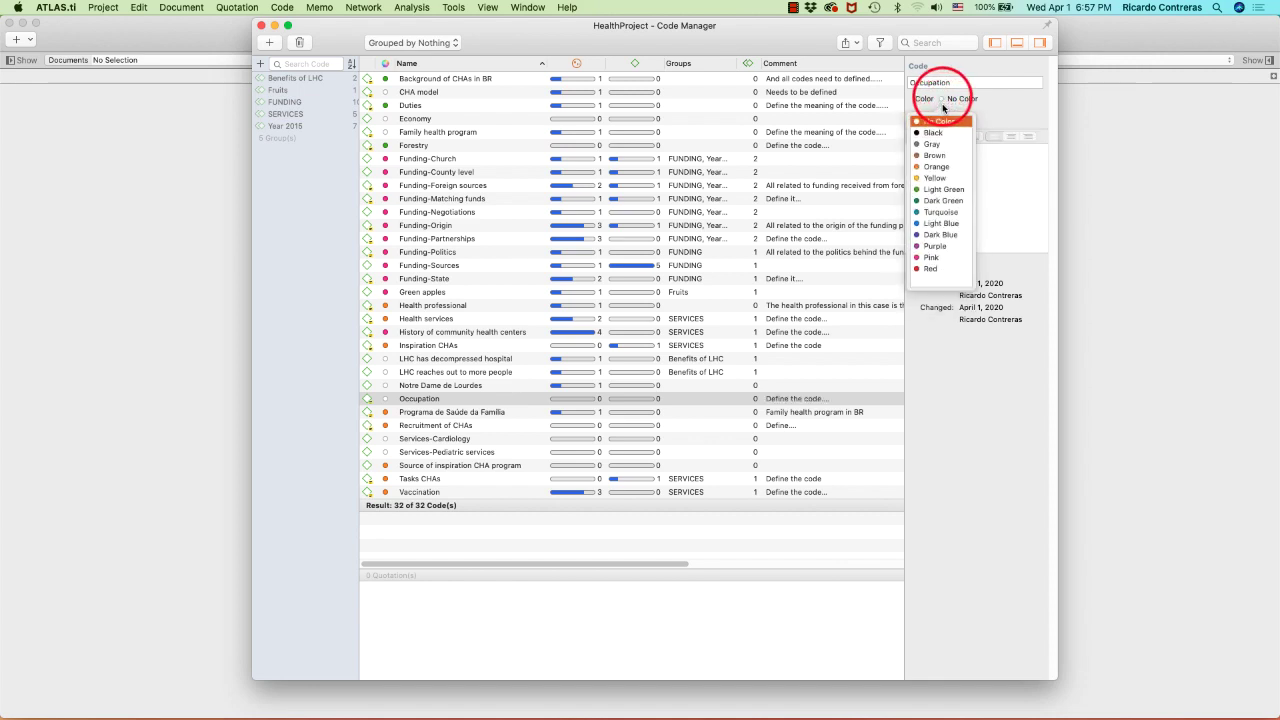
click(943, 189)
Close the Code Manager and show the project navigator in the HealthProject window.
click(262, 27)
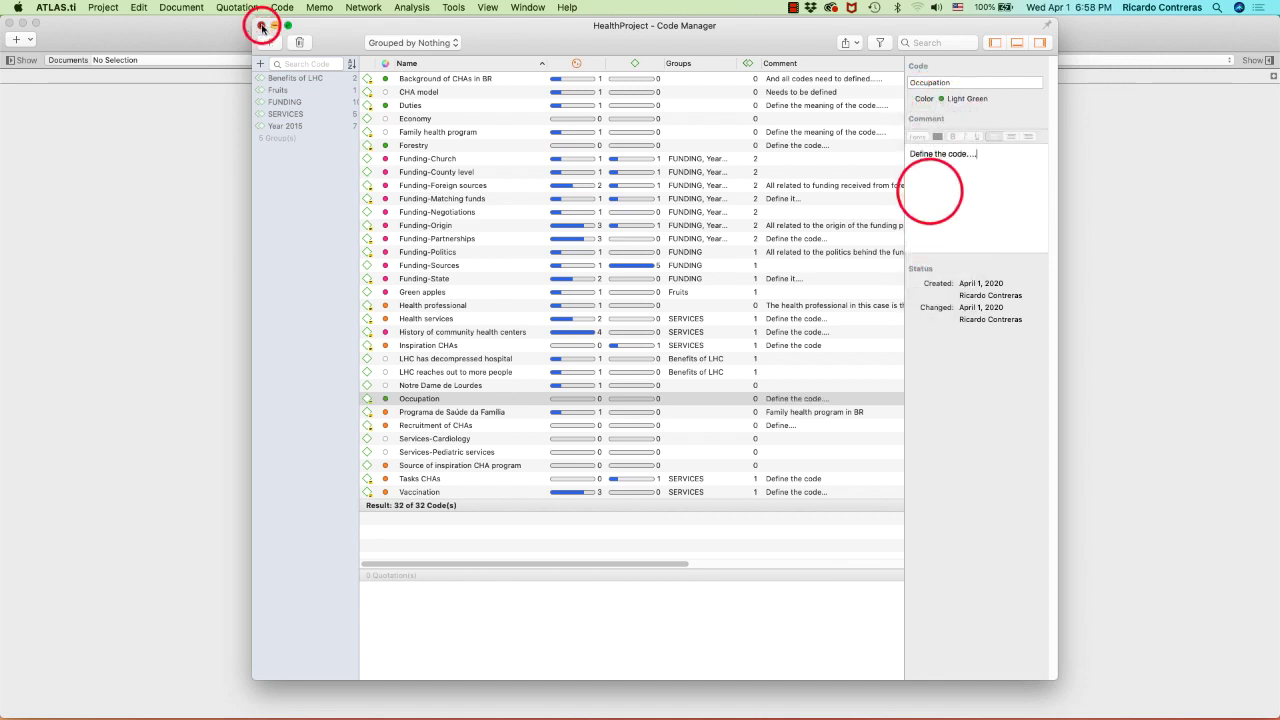
click(10, 60)
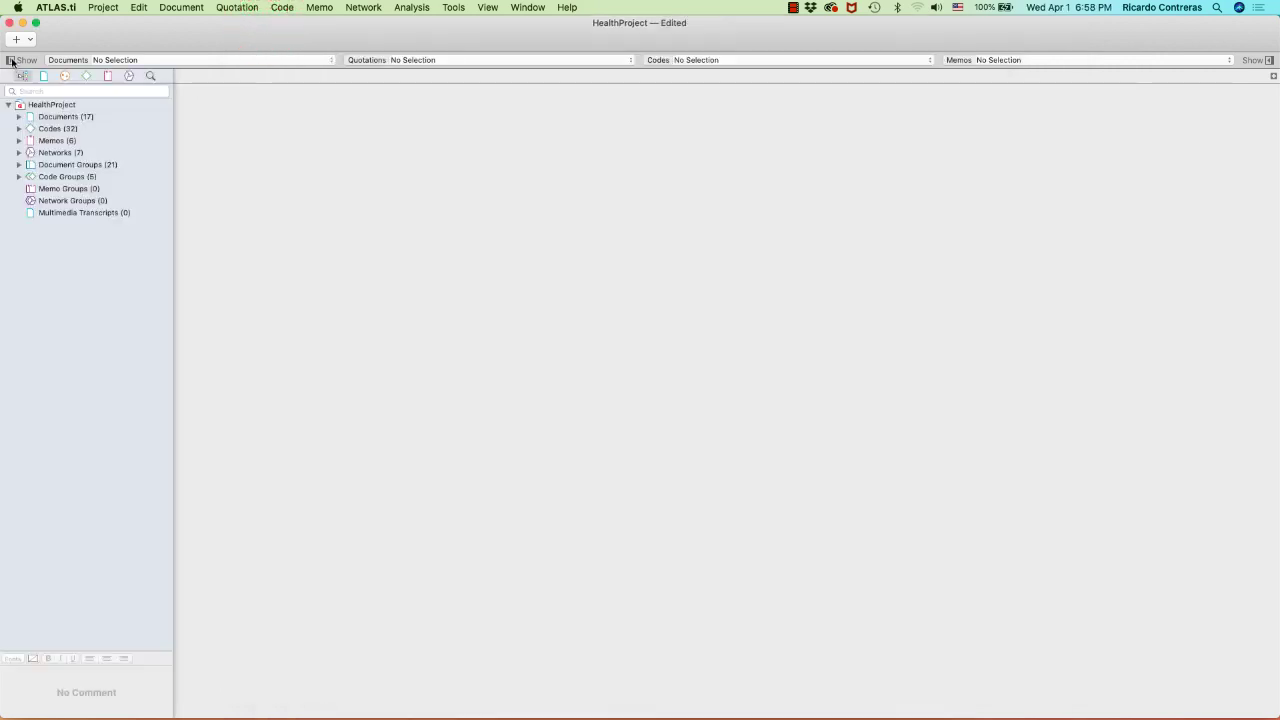
Open the document BR-Urban-Director of Health Center.doc and delete the quotation coded Funding-State in the Question 3 answer.
click(19, 117)
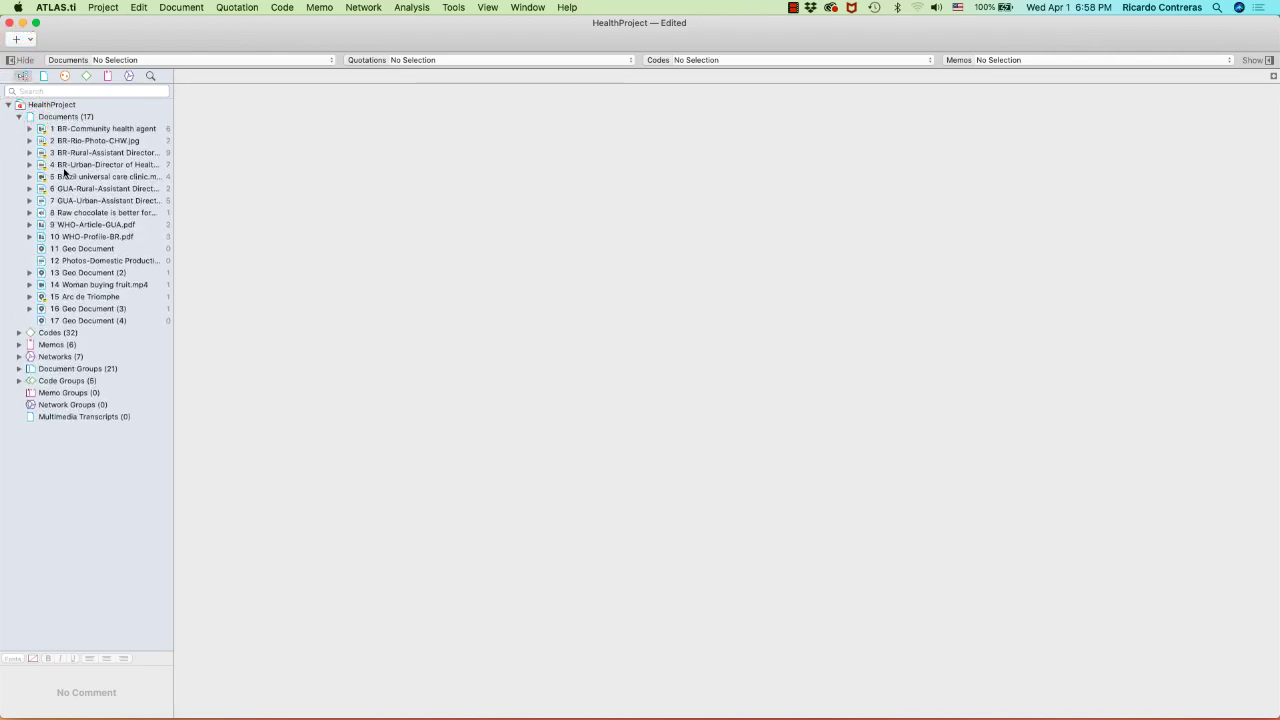
double_click(66, 165)
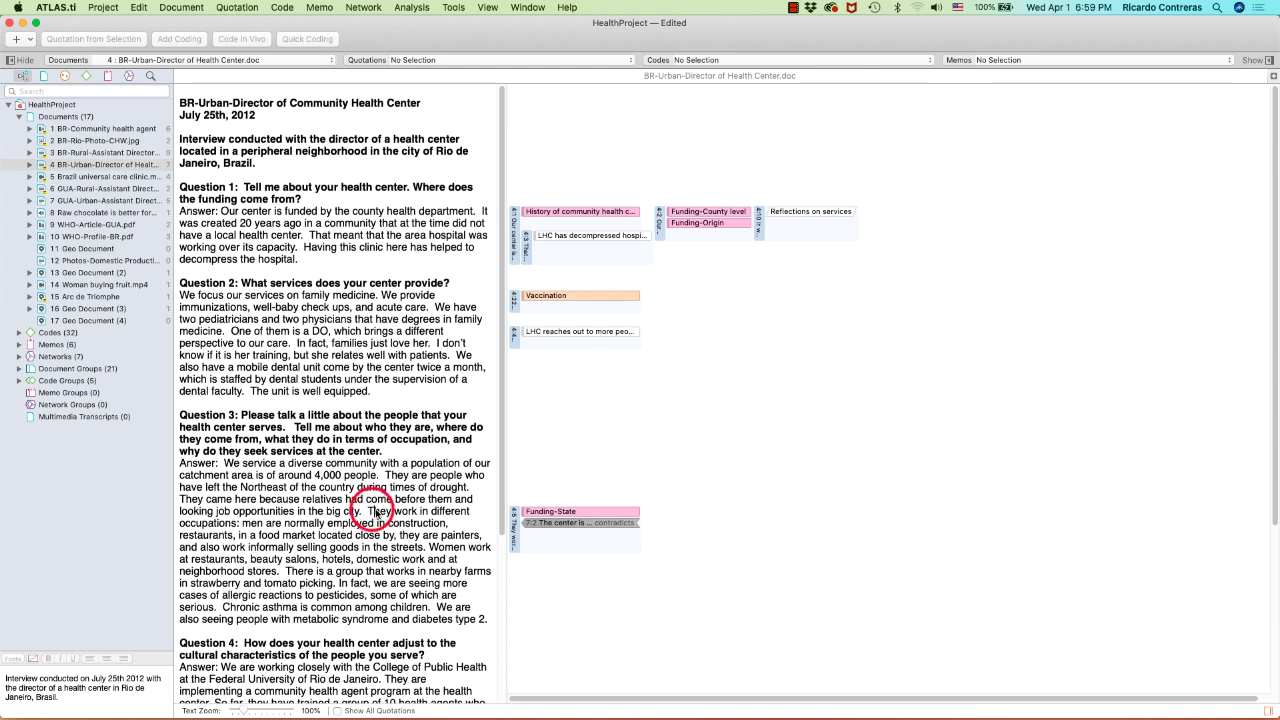
drag(368, 512, 426, 548)
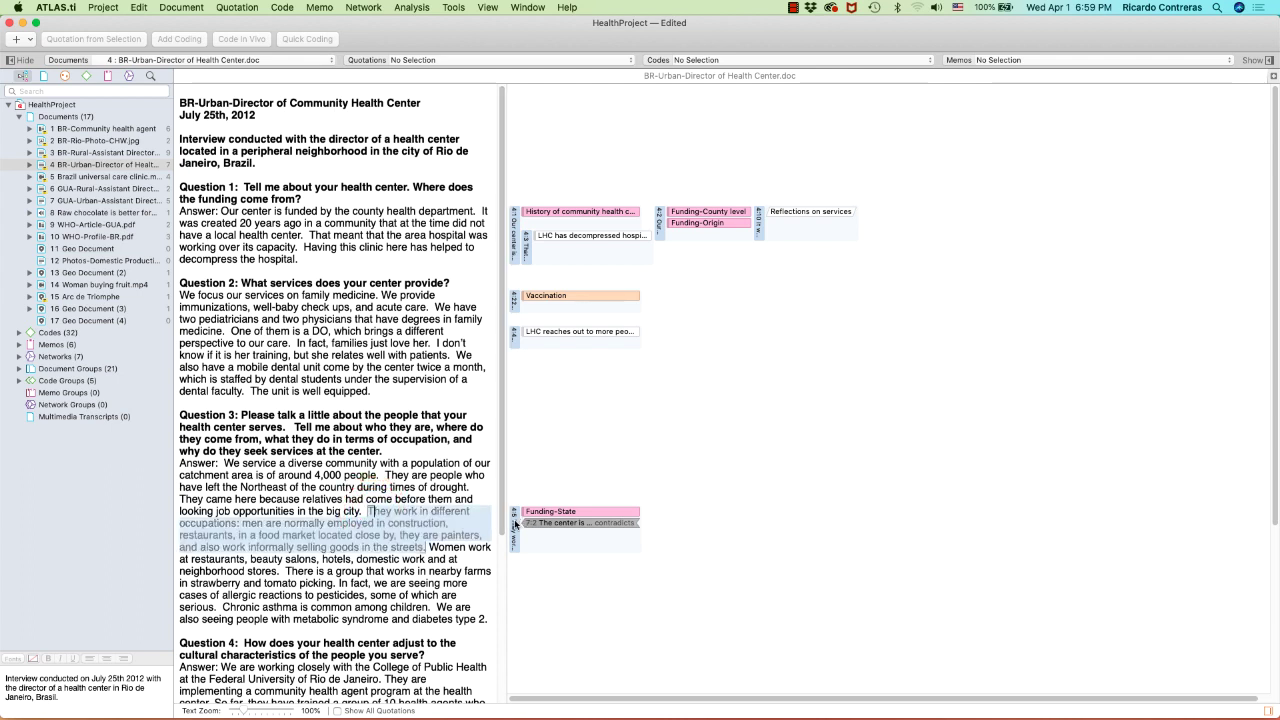
click(514, 528)
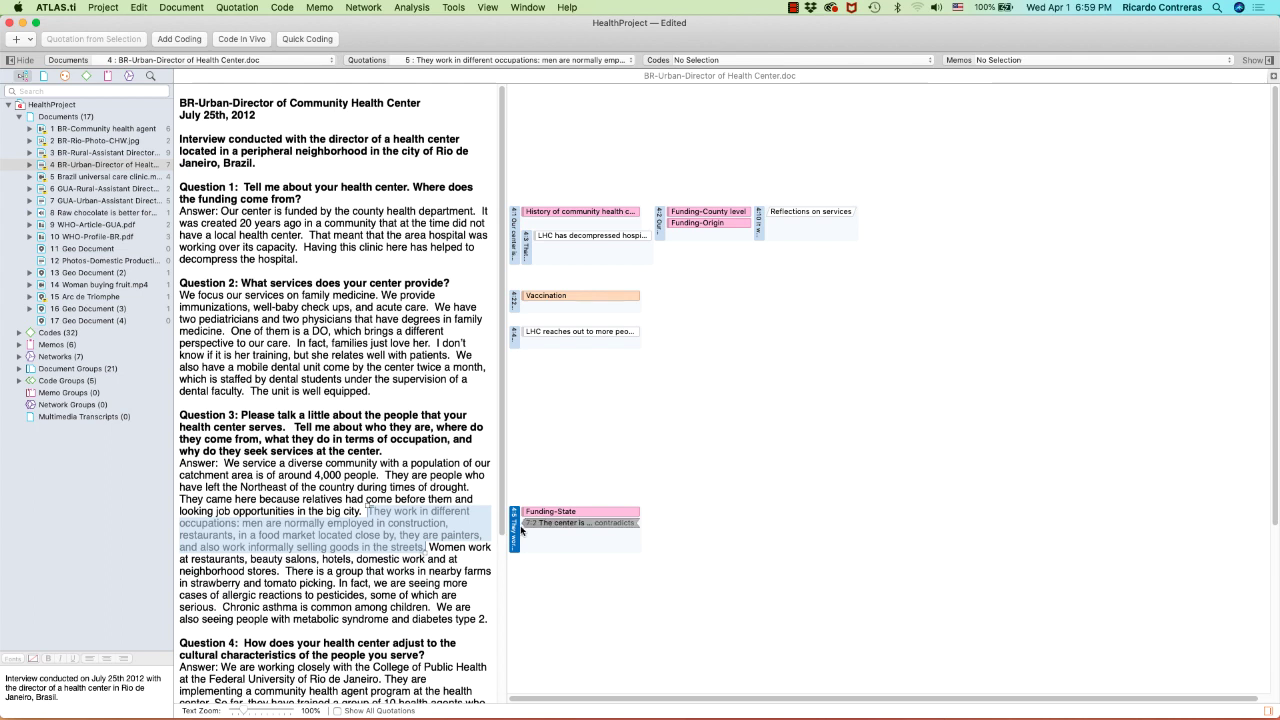
right_click(518, 531)
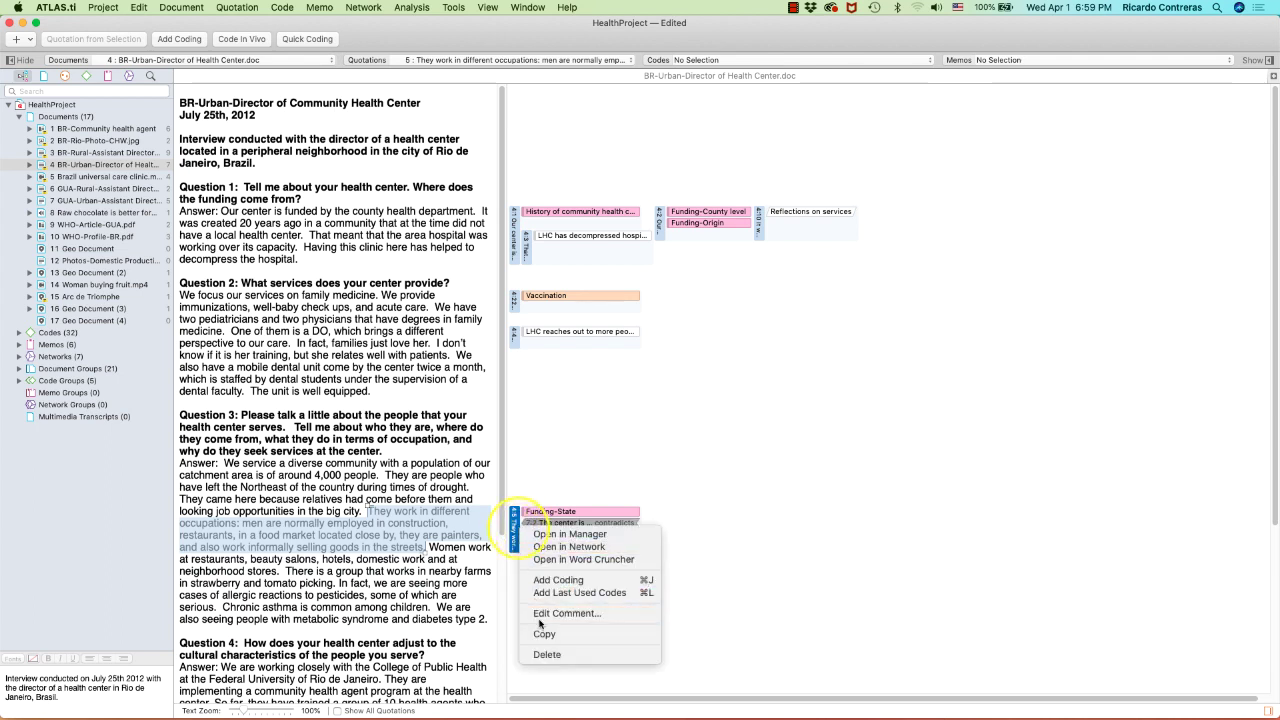
click(546, 654)
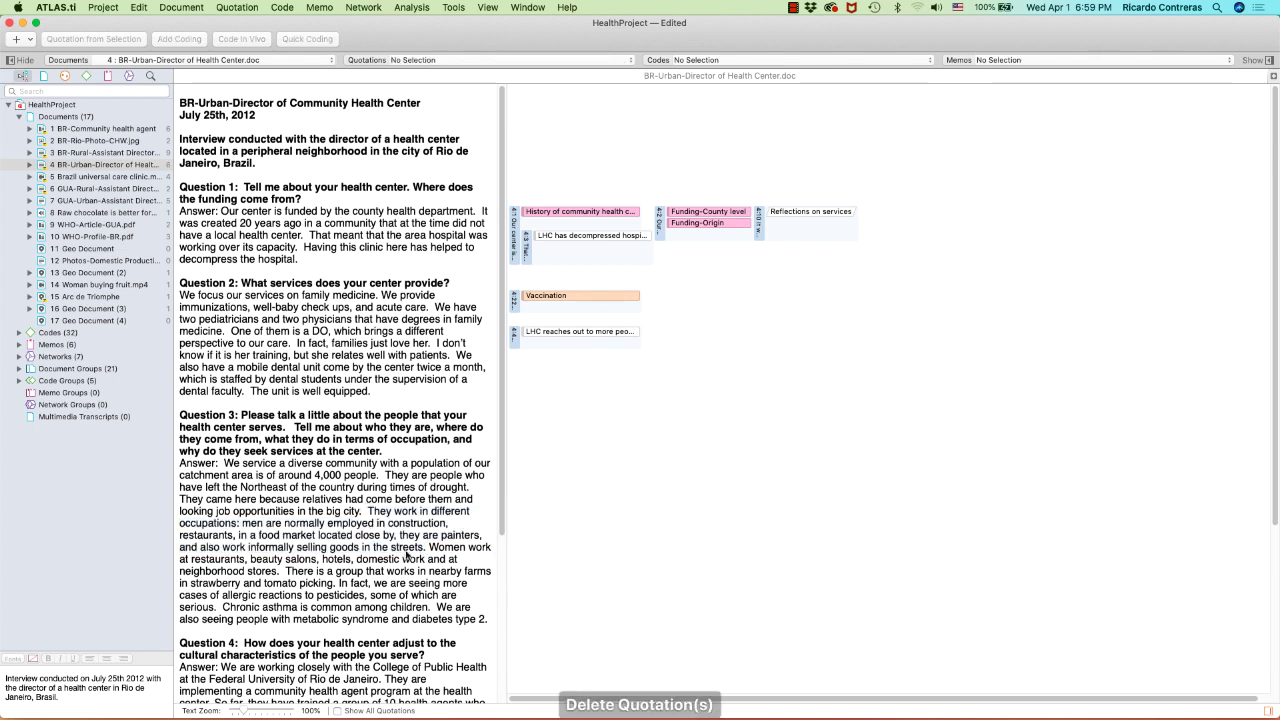
Apply the Occupation code to the Question 3 passage from "They work in different occupations" through "neighborhood stores.".
drag(368, 510, 281, 571)
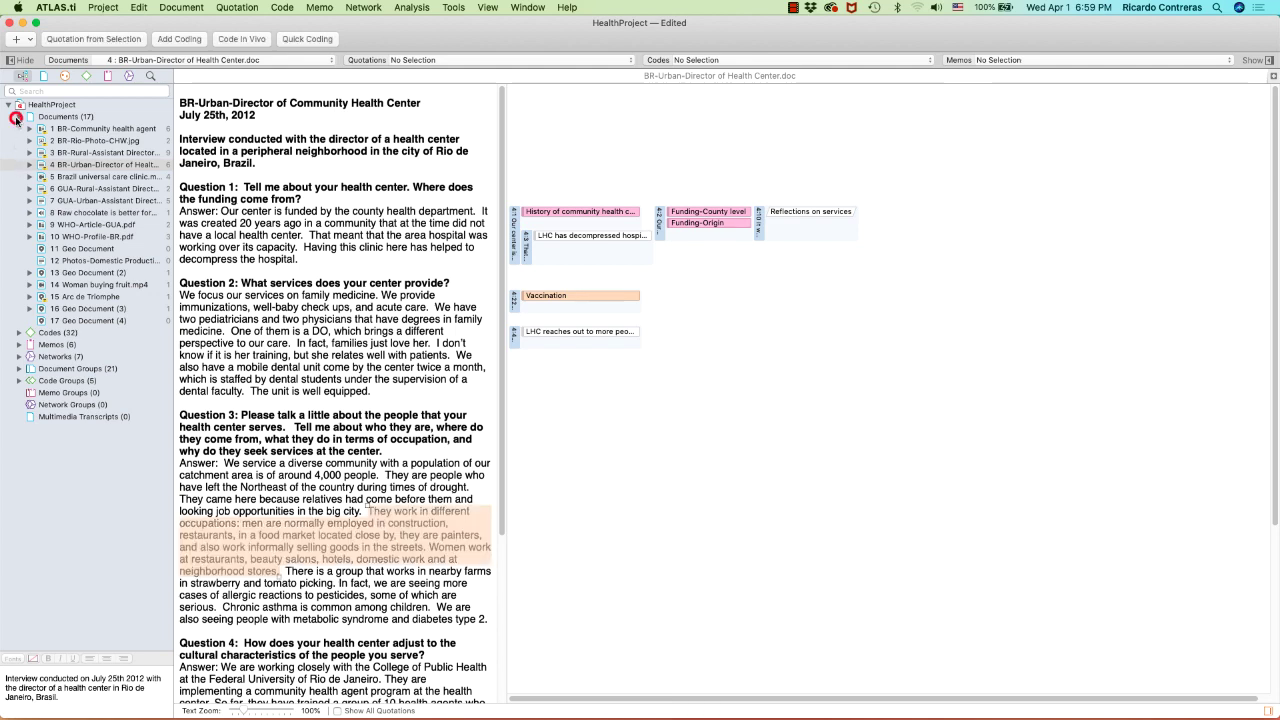
click(18, 117)
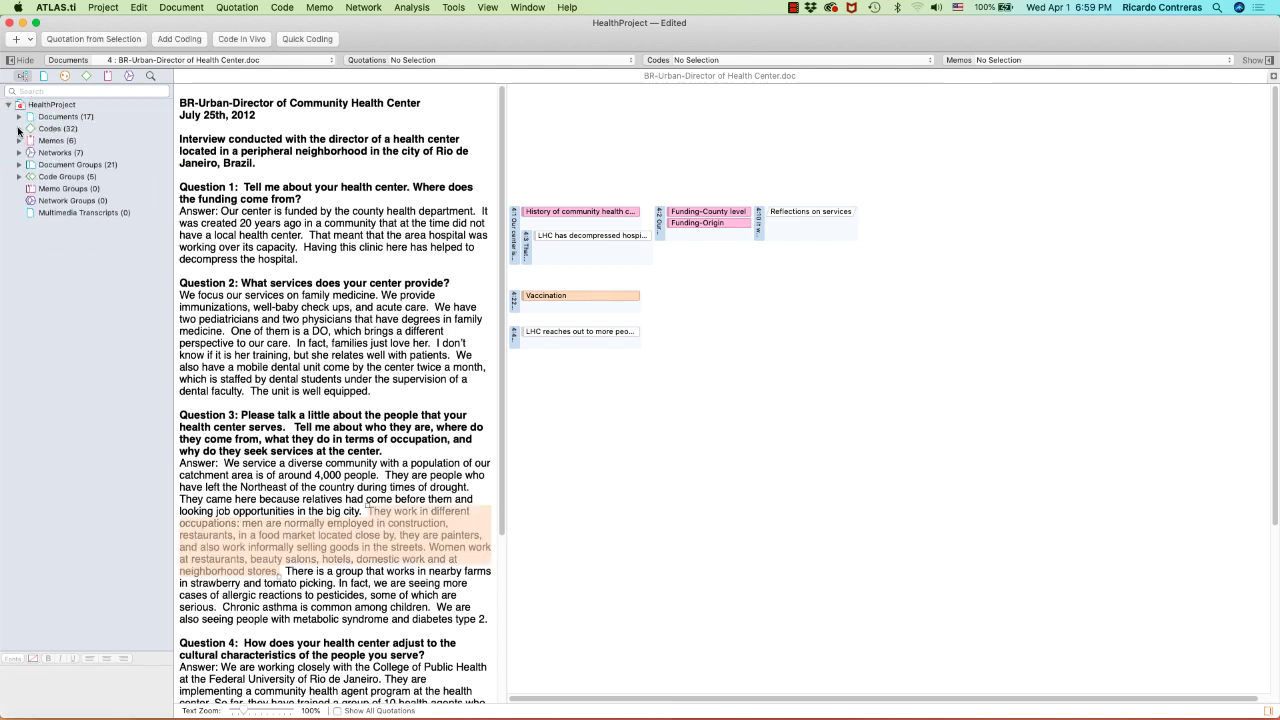
click(18, 129)
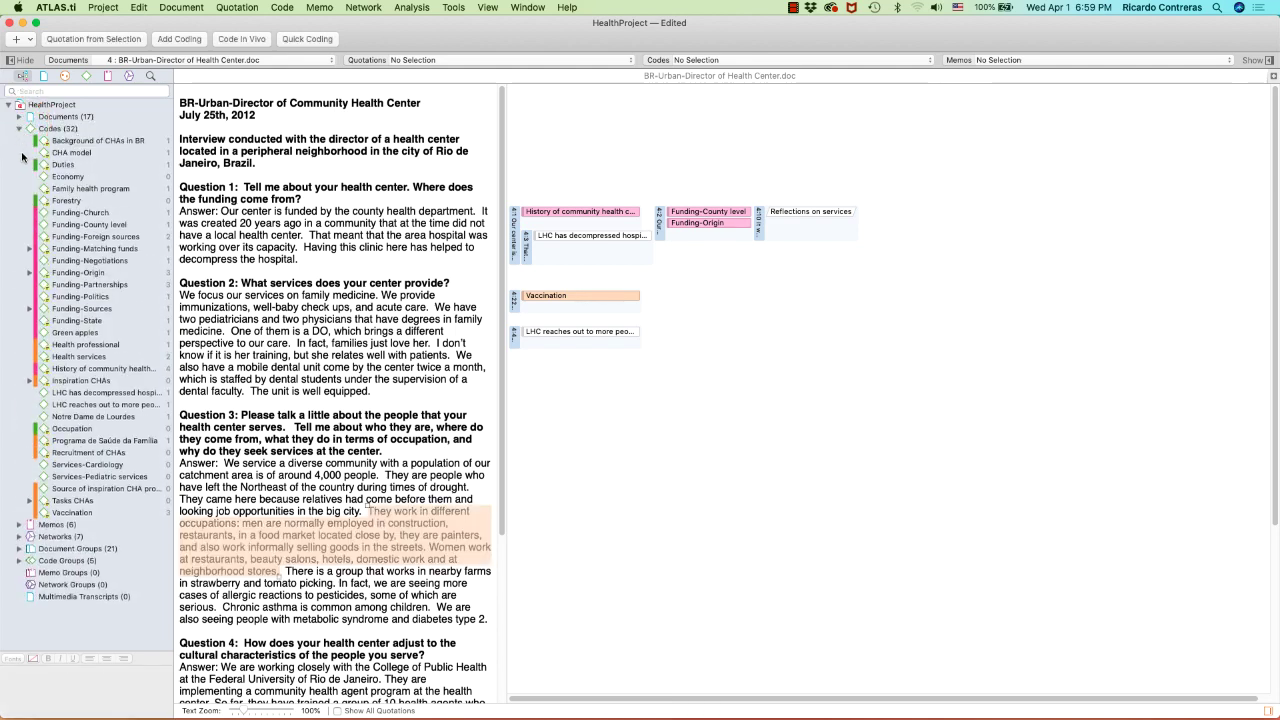
click(77, 428)
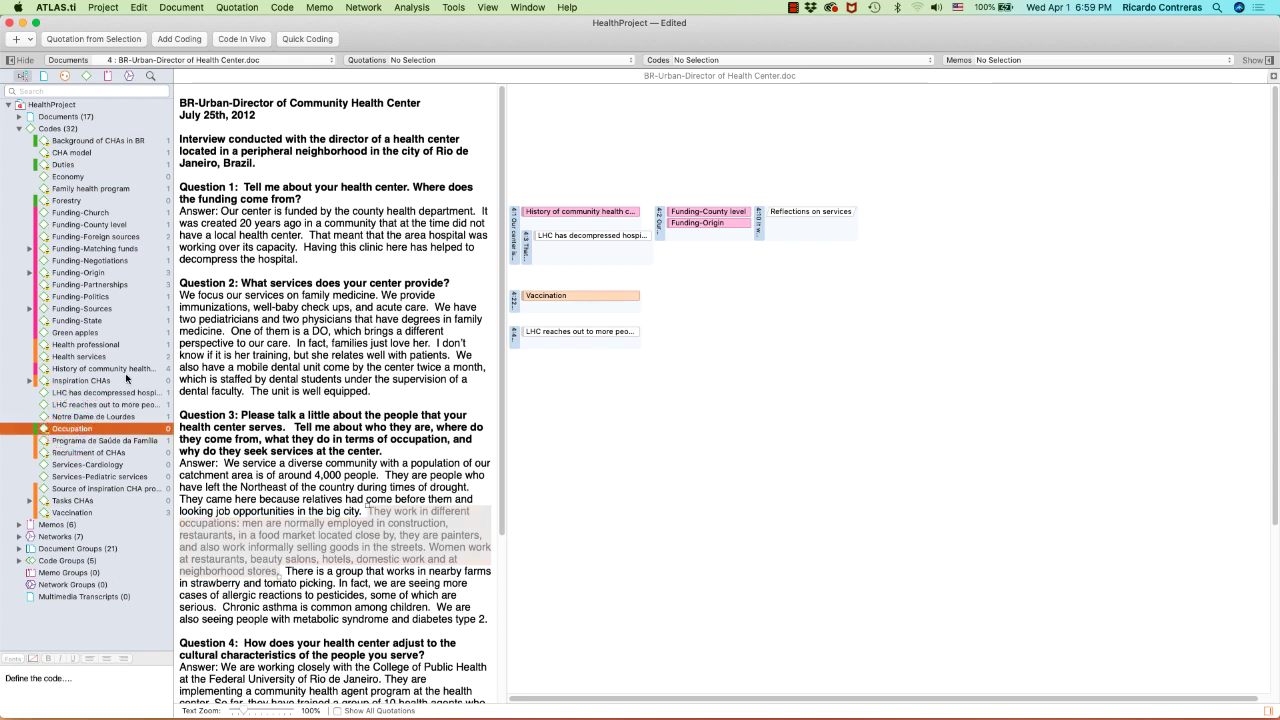
click(177, 40)
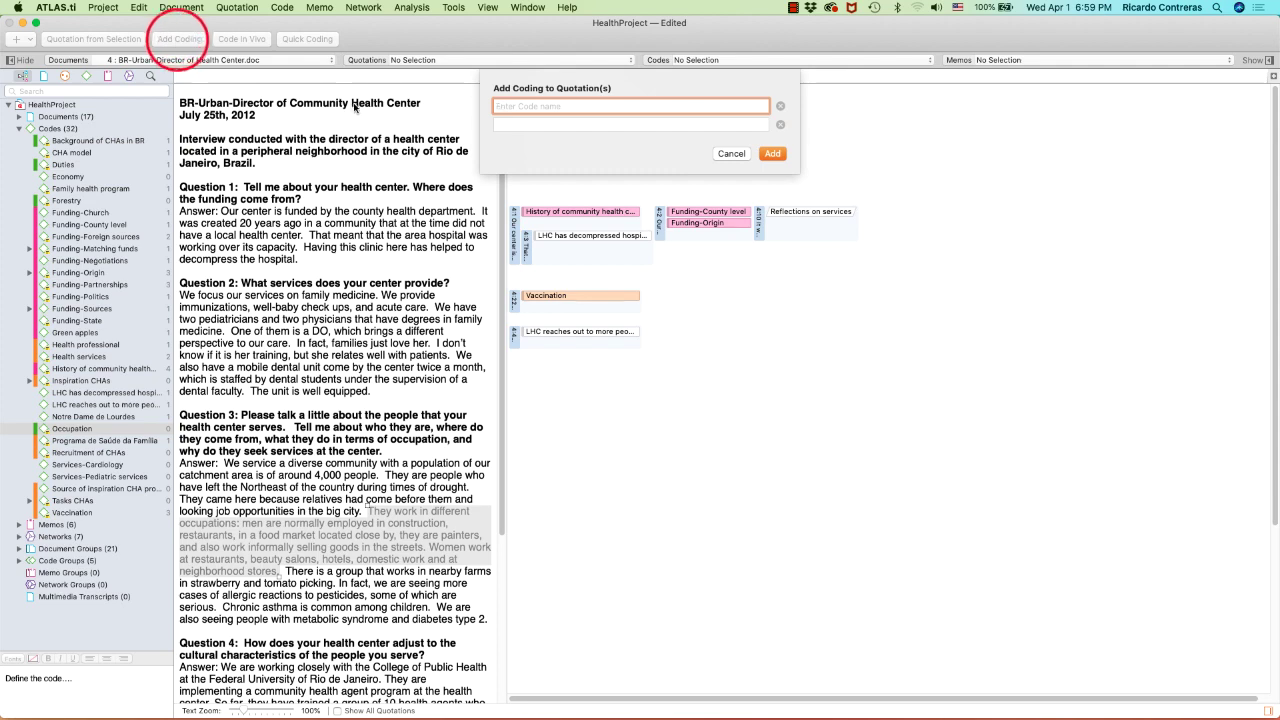
text(Occupation)
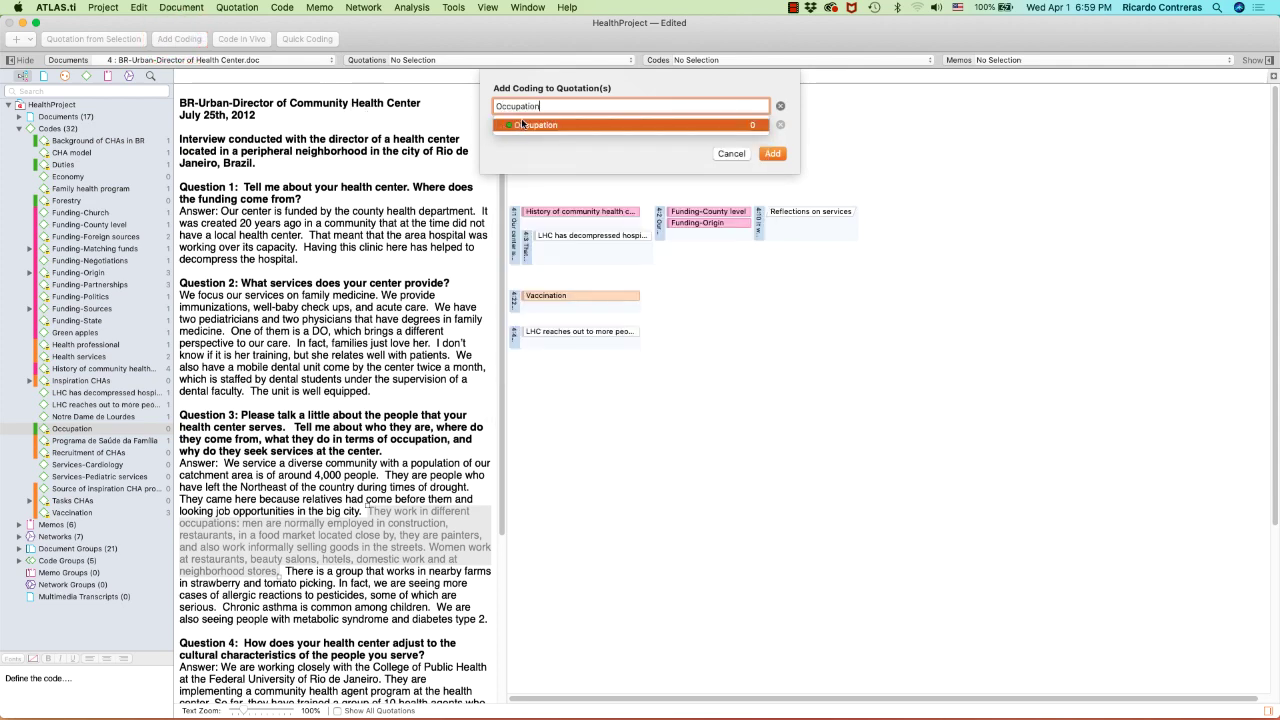
click(521, 125)
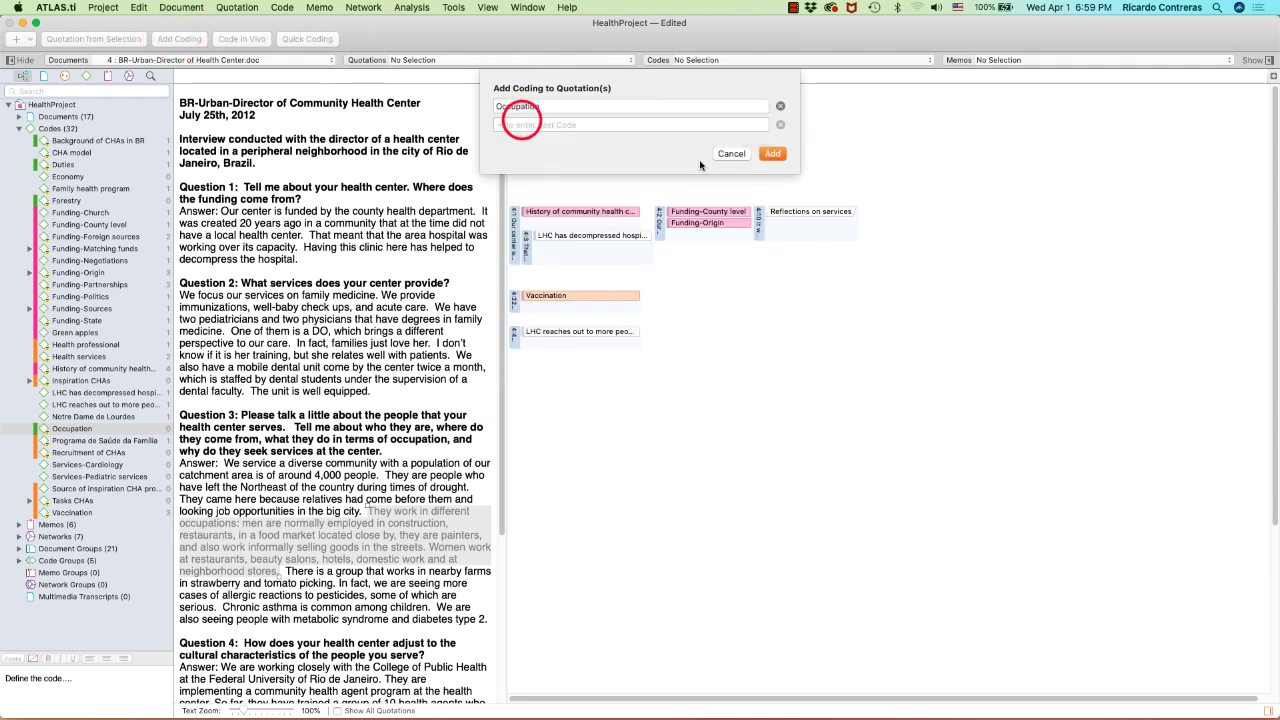
click(772, 154)
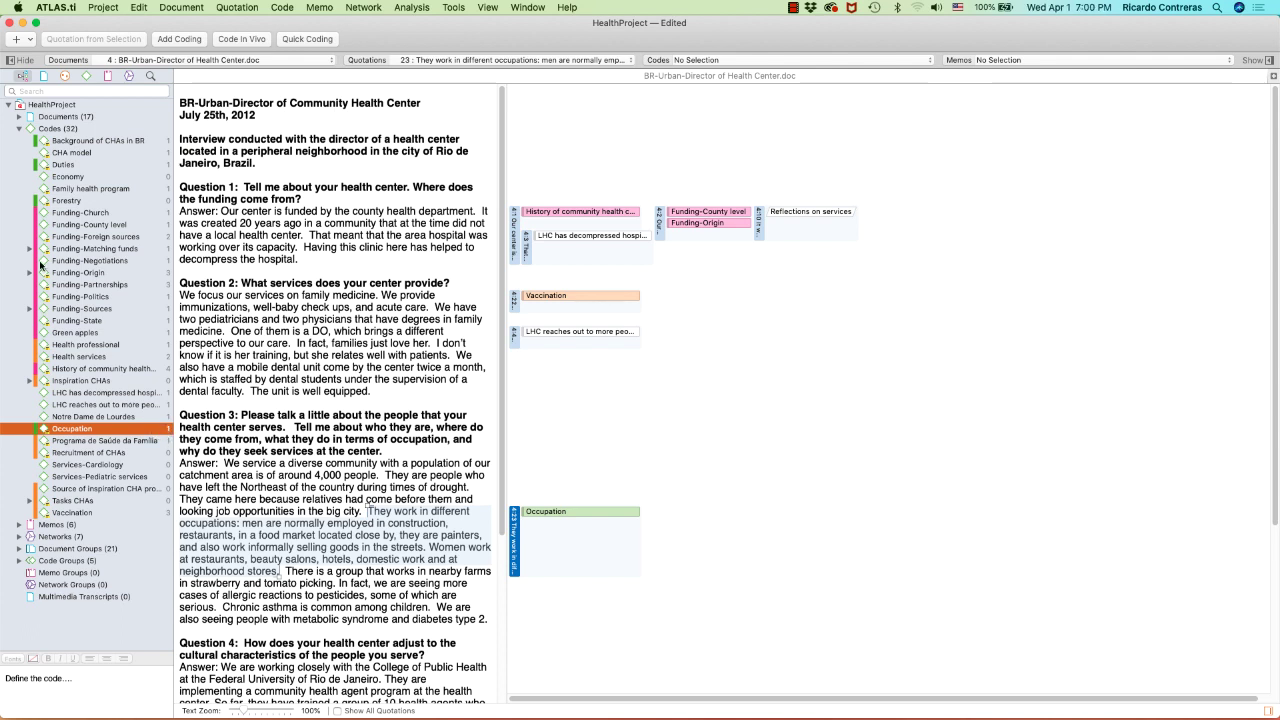
Look through the separate document, quotation and code lists and the project tree in the navigator, finishing on the code list.
click(19, 131)
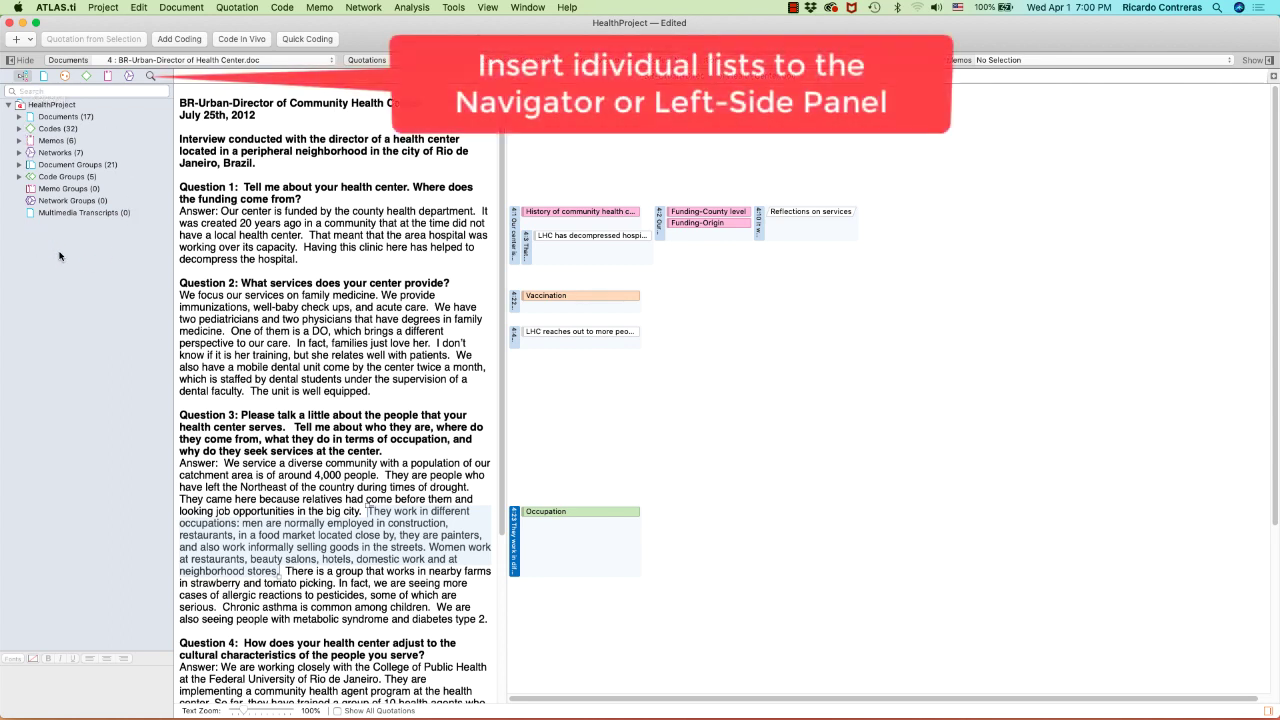
click(43, 76)
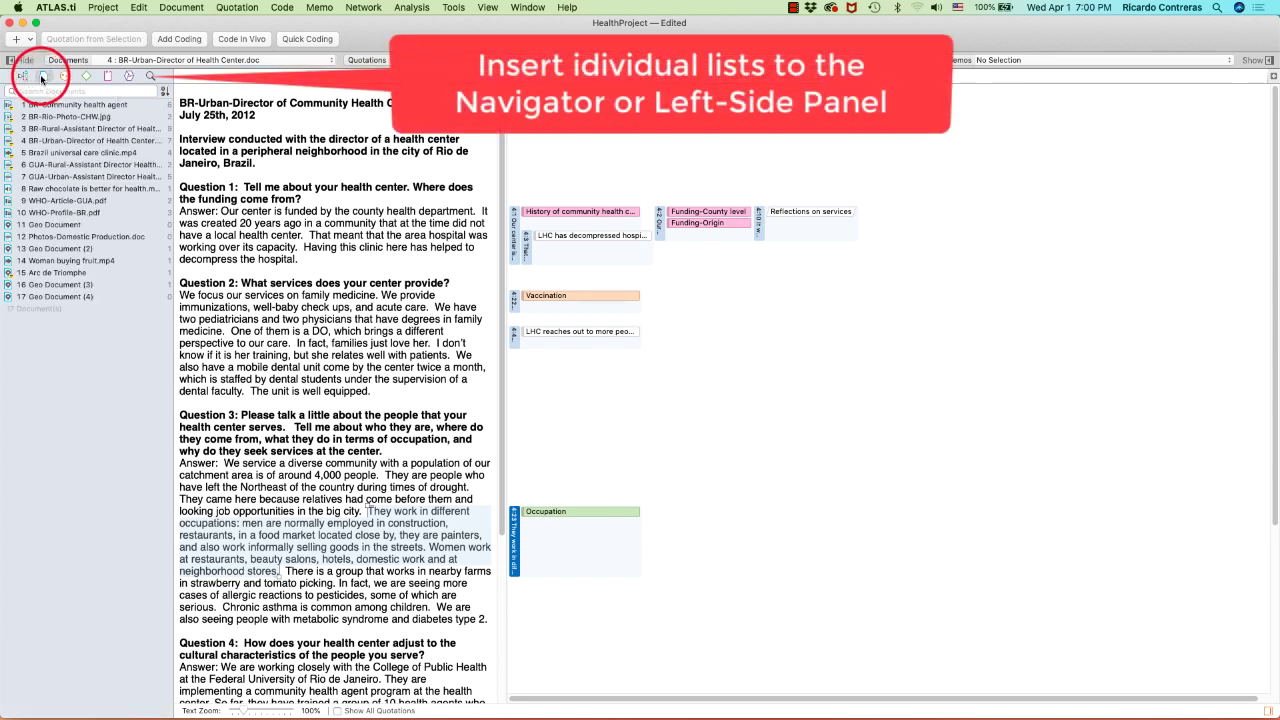
click(64, 76)
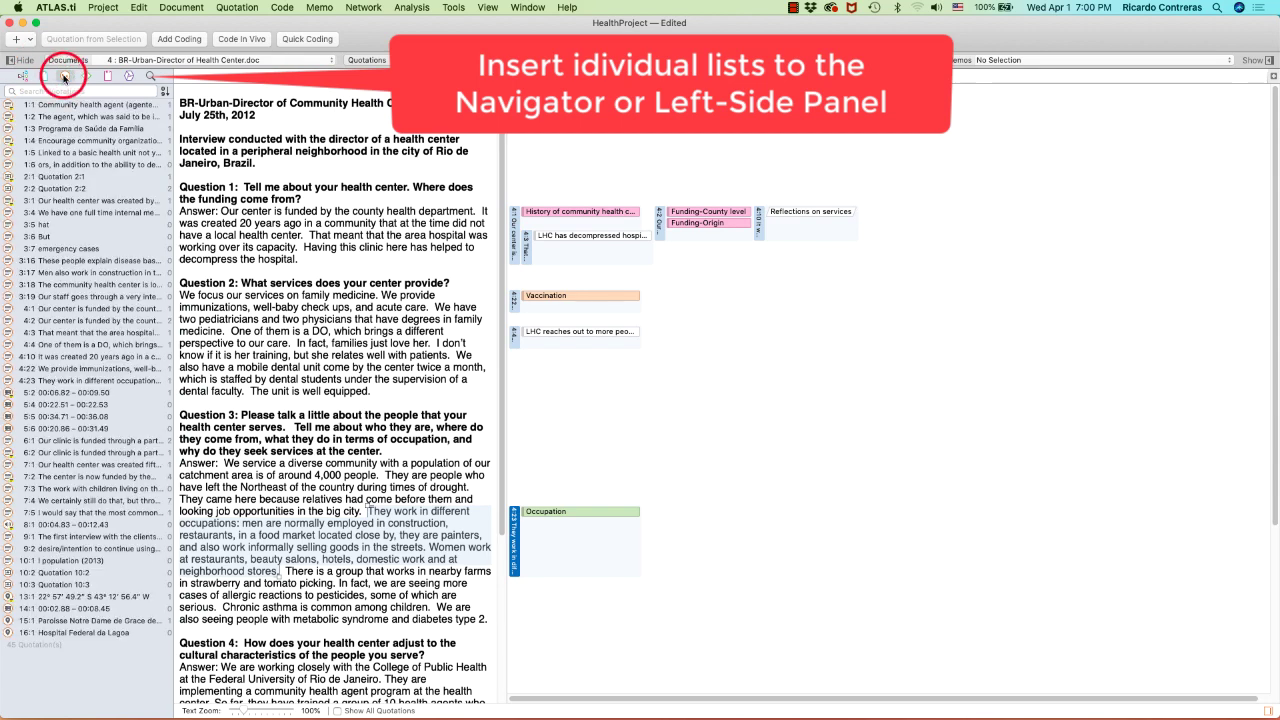
click(86, 76)
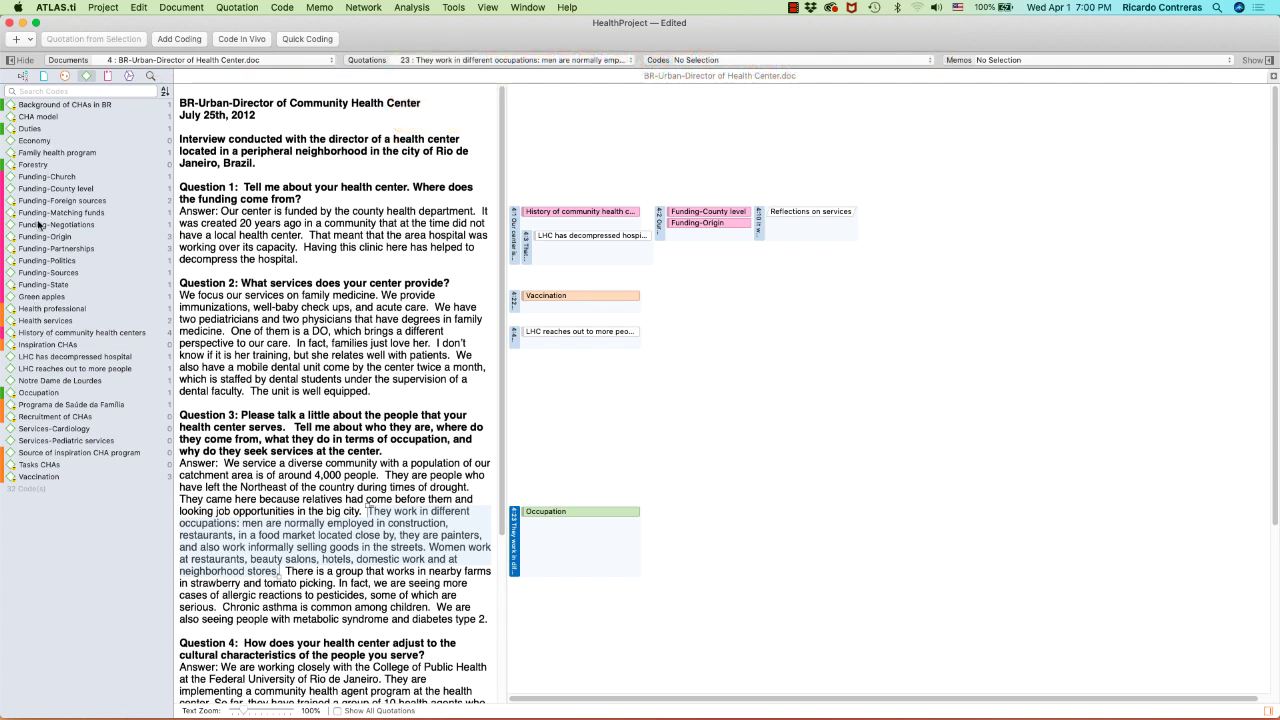
click(22, 77)
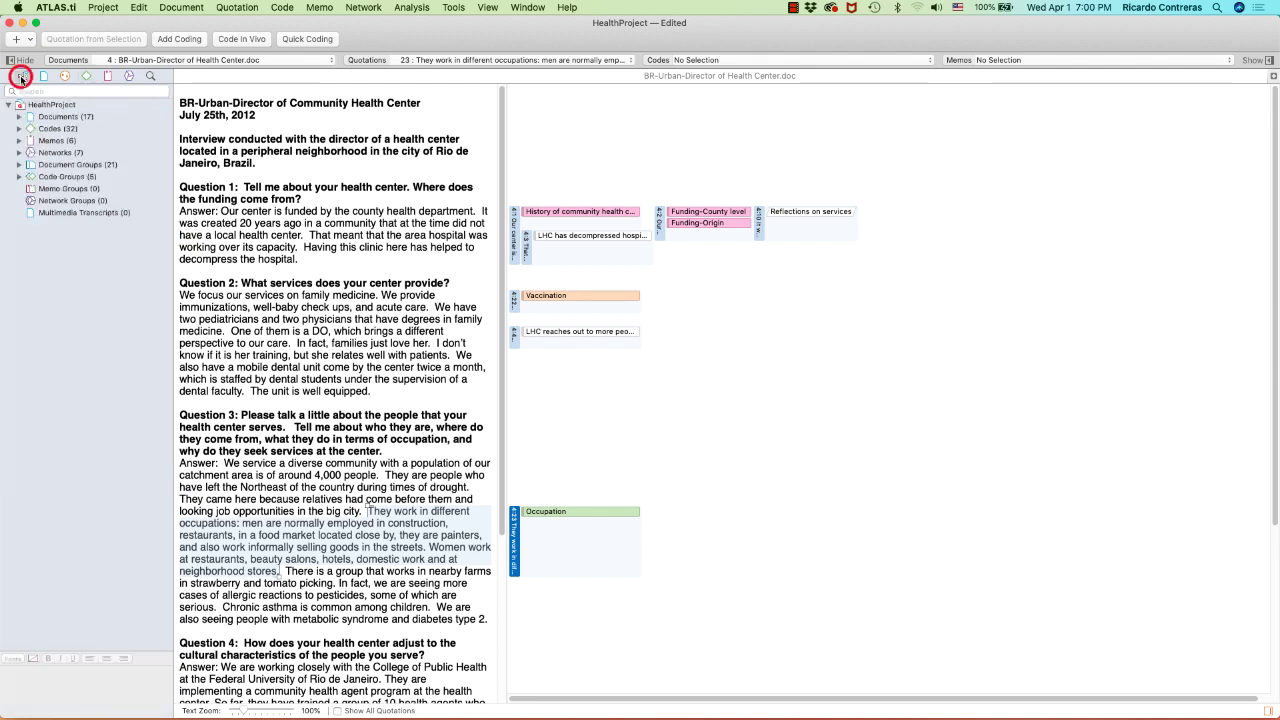
click(17, 129)
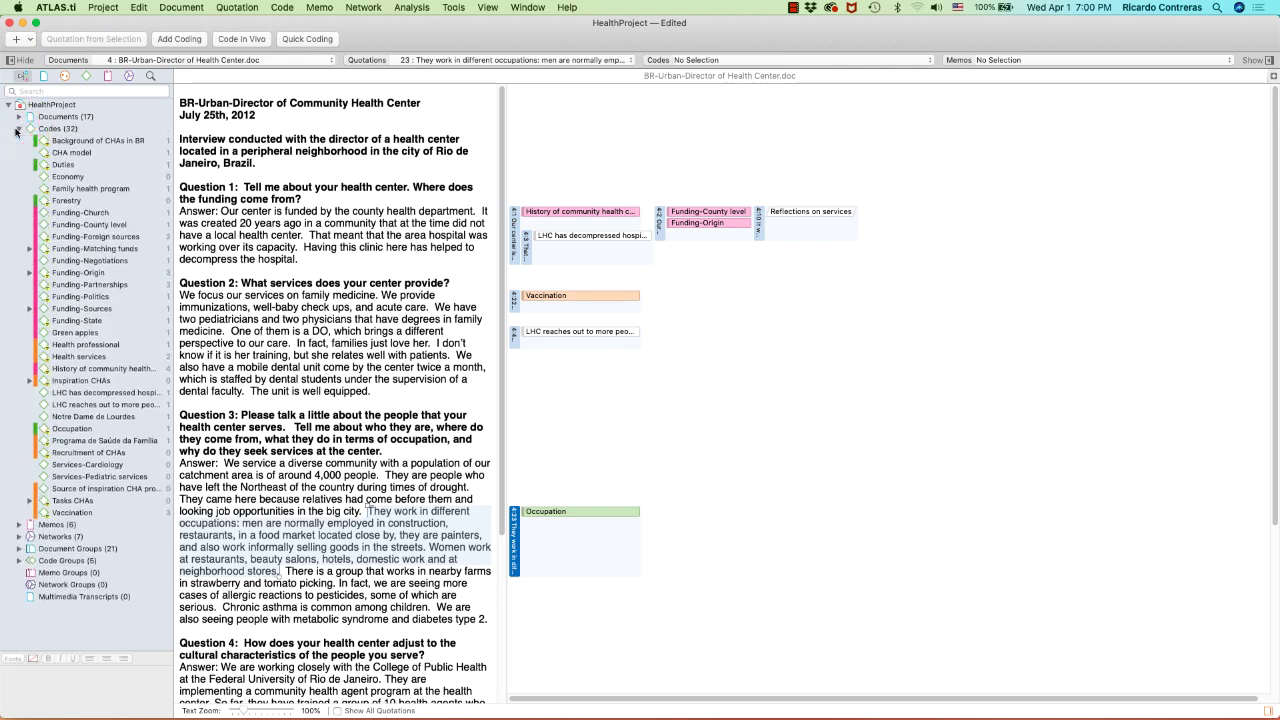
click(17, 130)
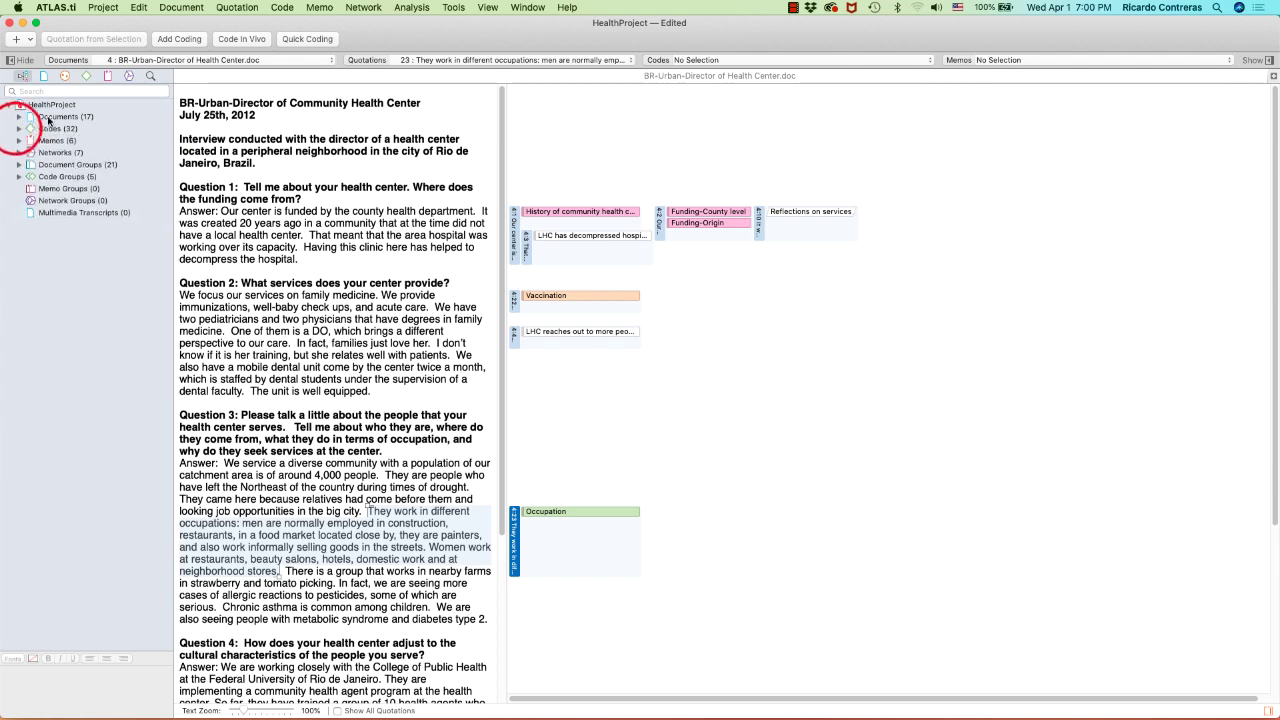
click(84, 78)
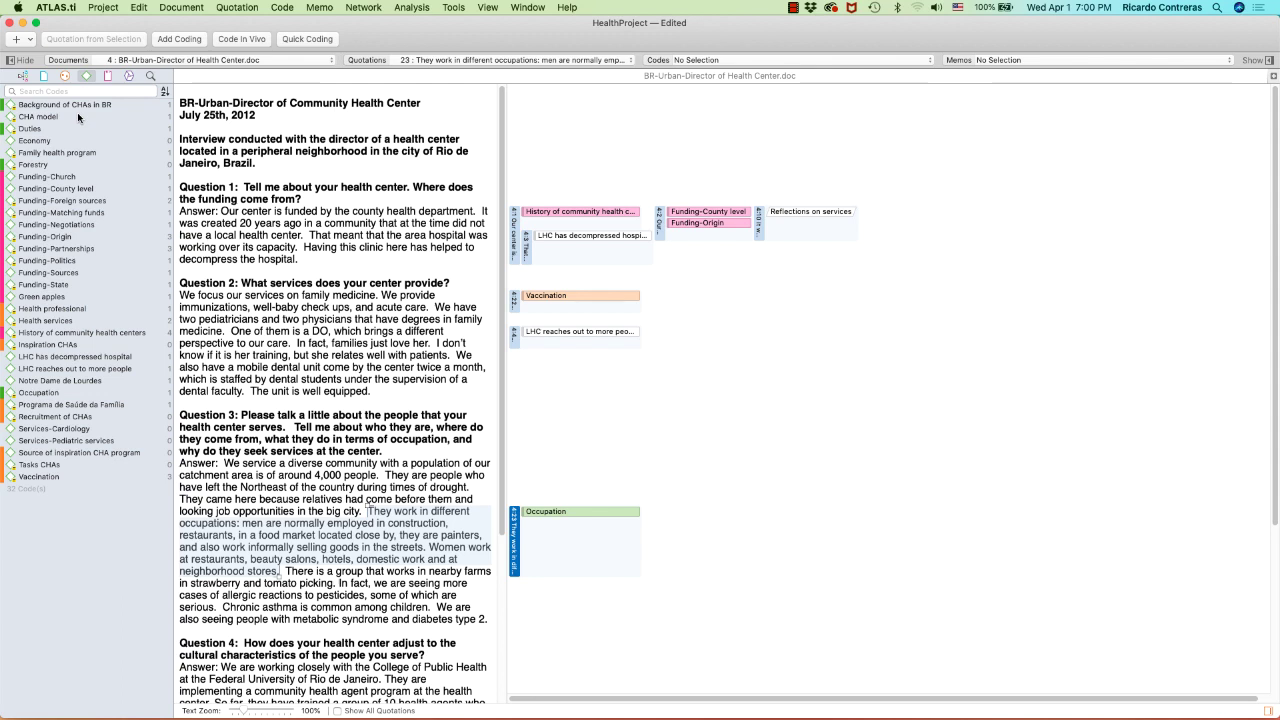
Open the Code Manager and view the codebook import and export options without running any.
key(super+shift+c)
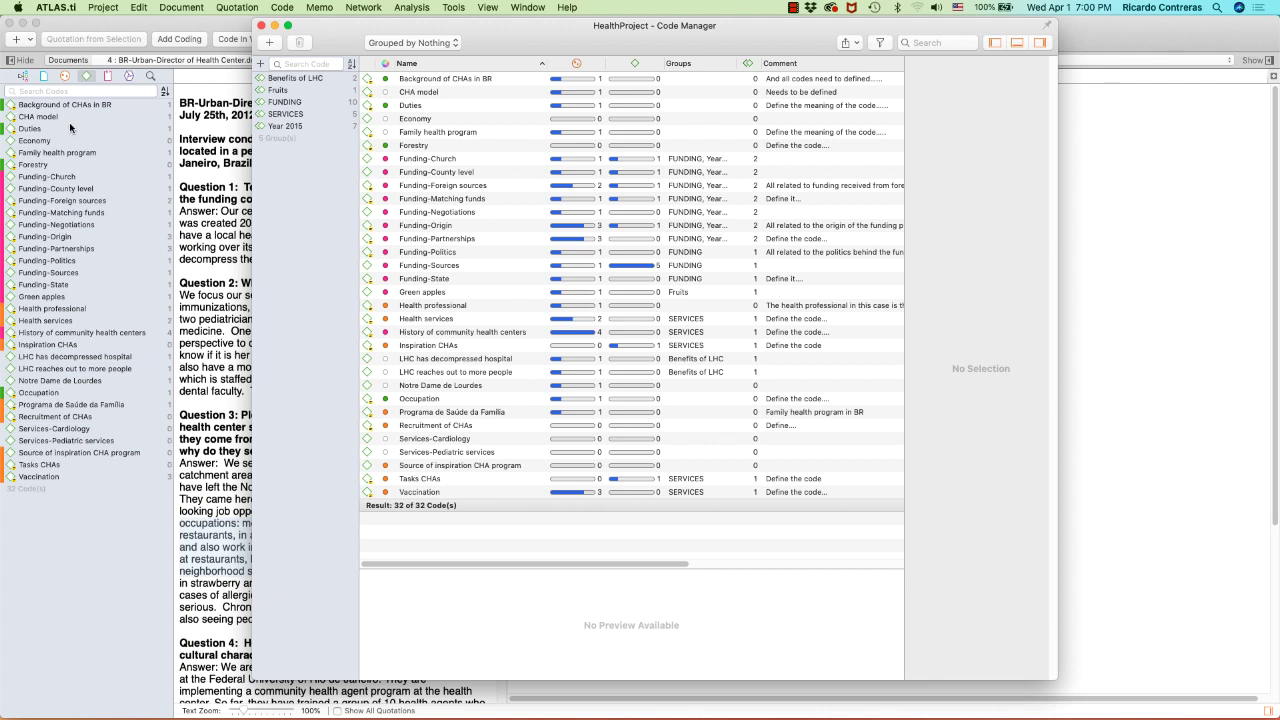
click(282, 8)
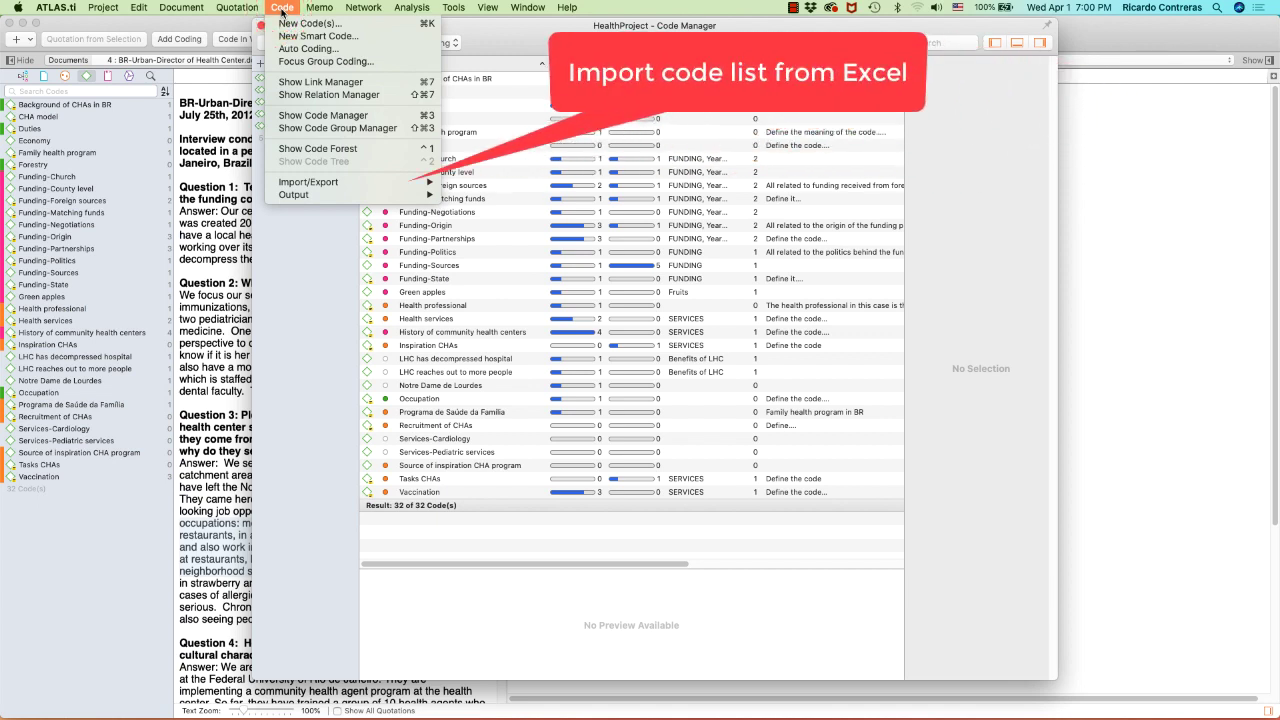
mouse_move(398, 182)
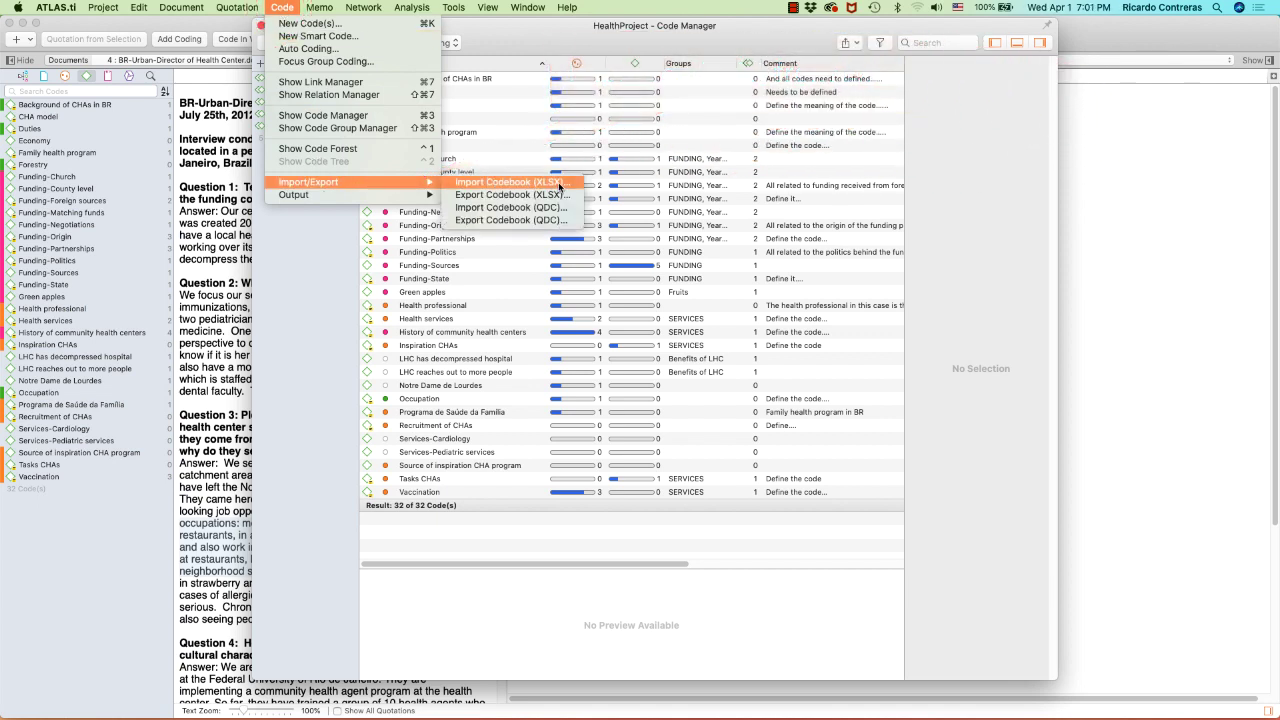
click(329, 265)
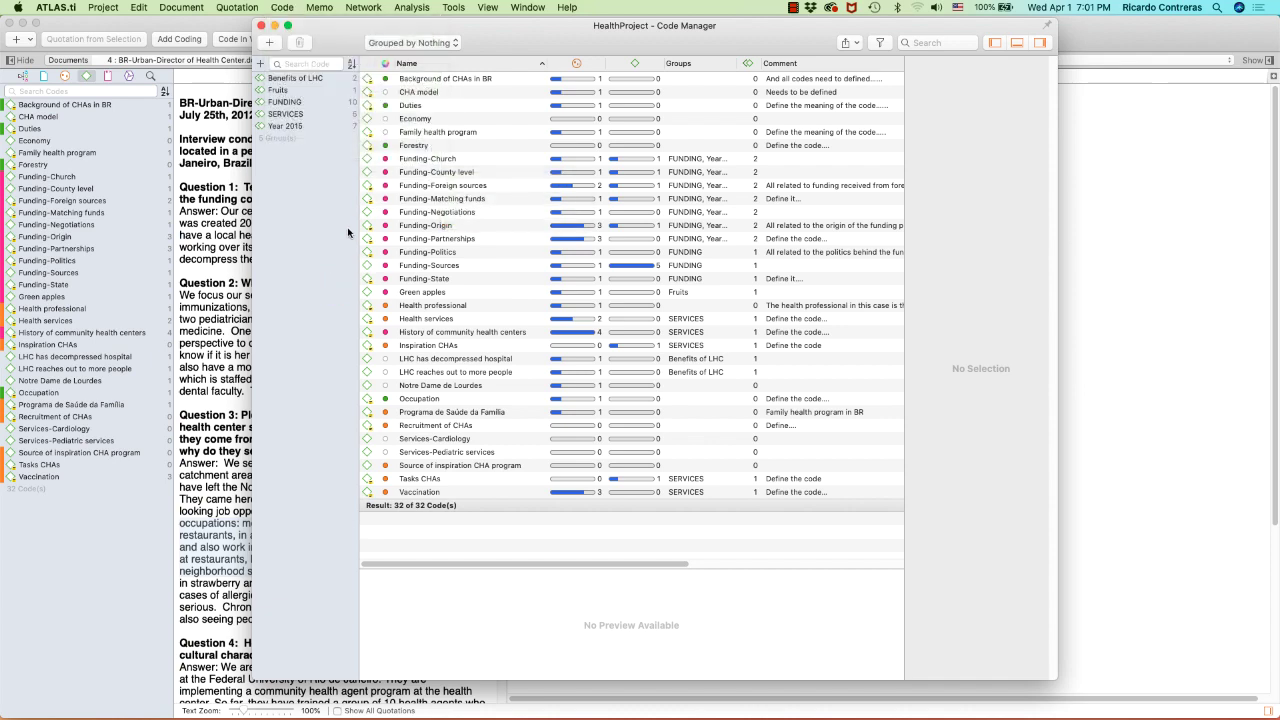
Delete the FUNDING code group in the Code Manager.
click(290, 103)
right_click(291, 104)
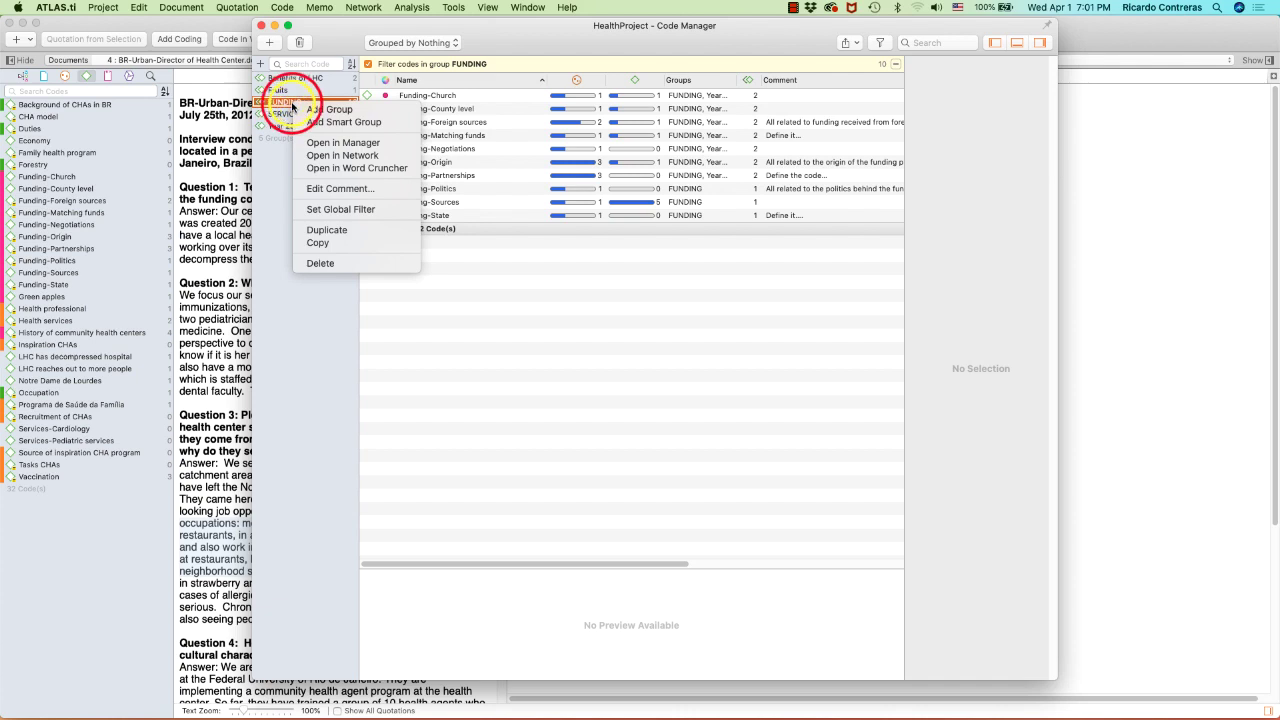
click(330, 262)
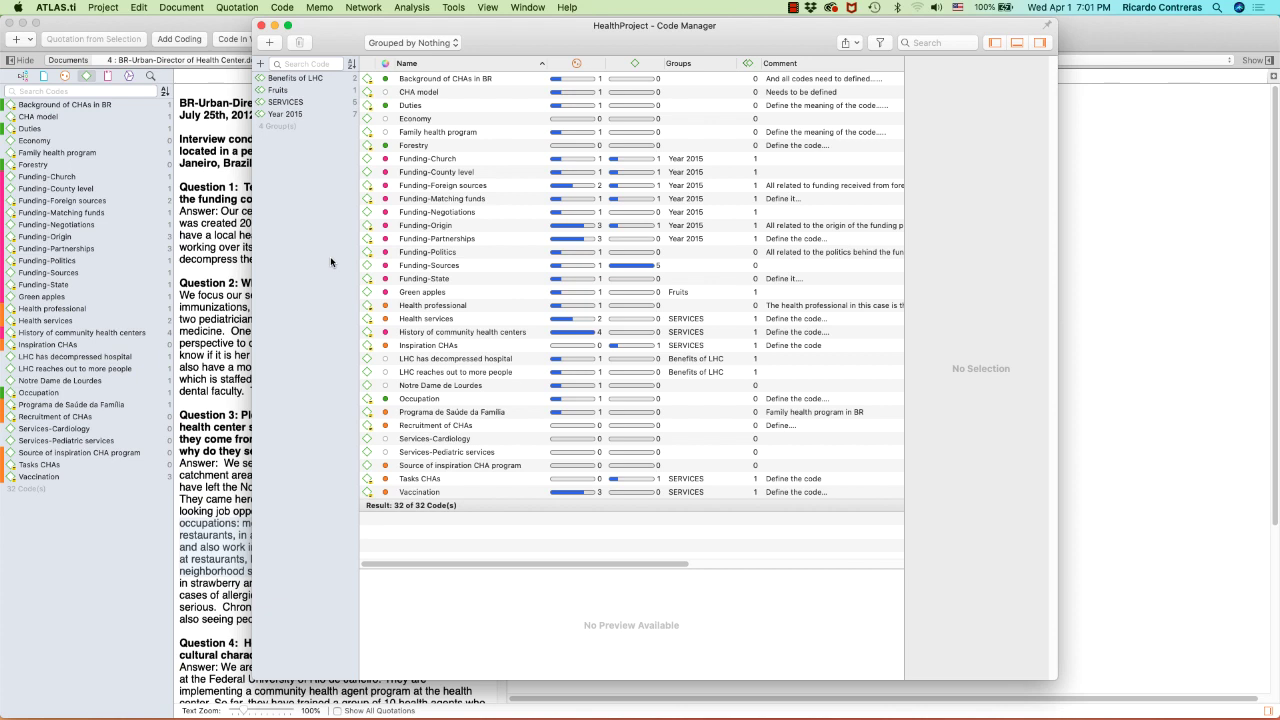
Create a code group named FUNDING from all codes from Funding-Church through Funding-State.
click(449, 164)
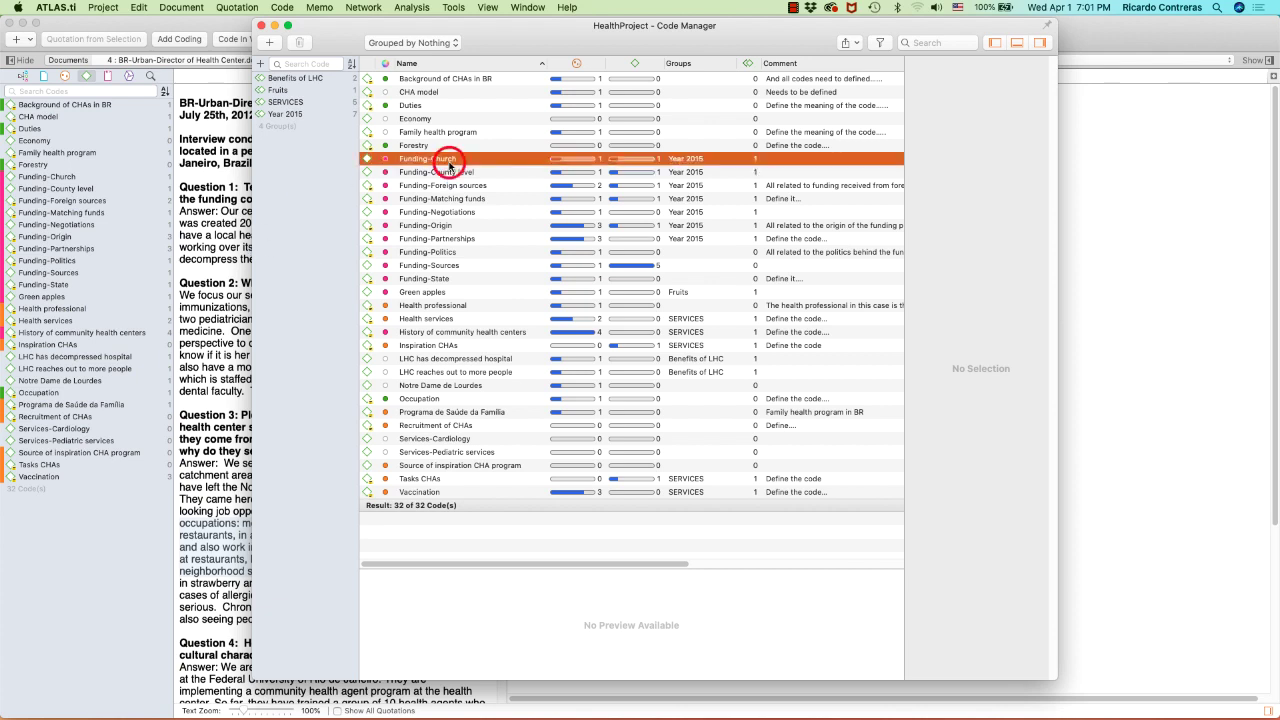
shift+click(418, 268)
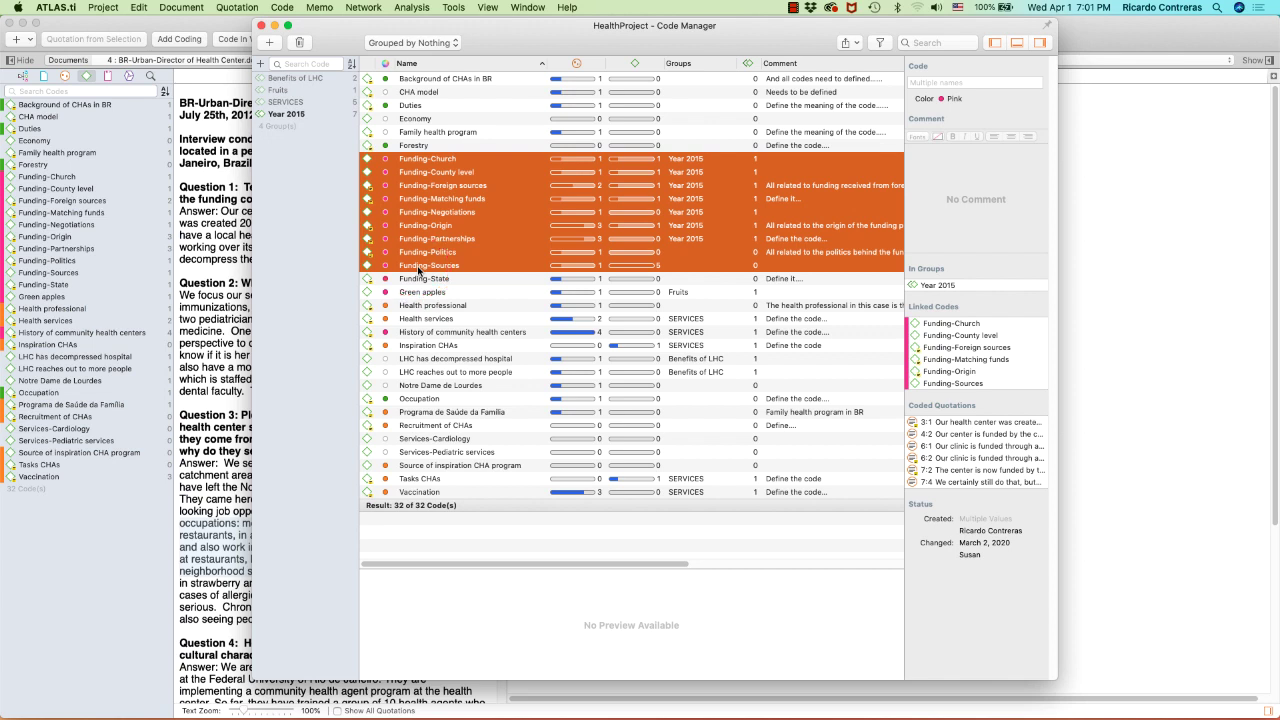
shift+click(417, 279)
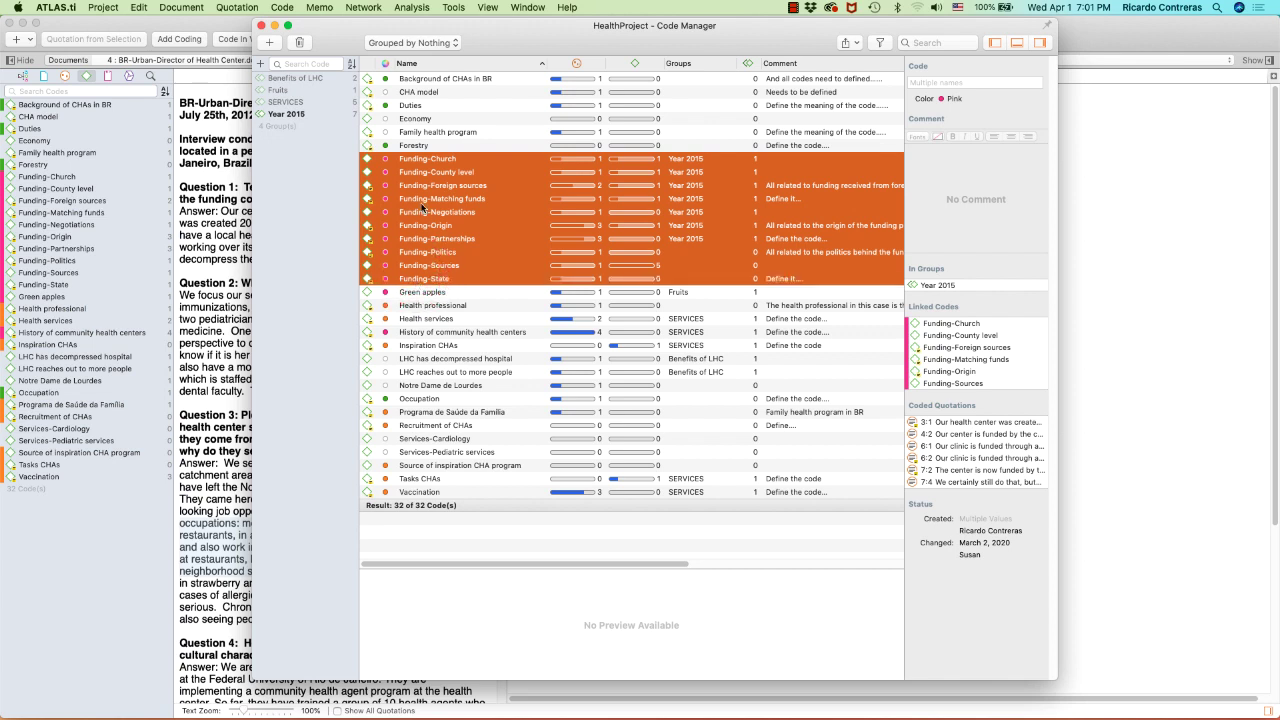
drag(422, 208, 318, 205)
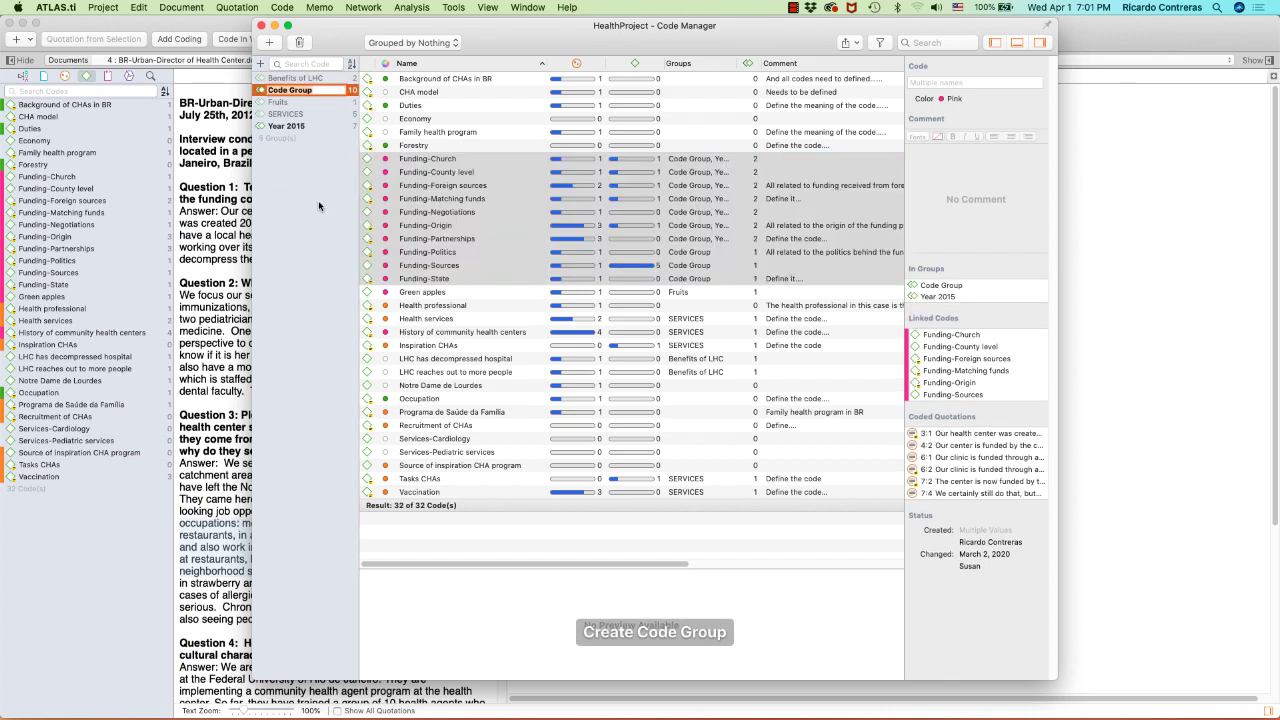
key(Caps_Lock)
text(FUNDINGS)
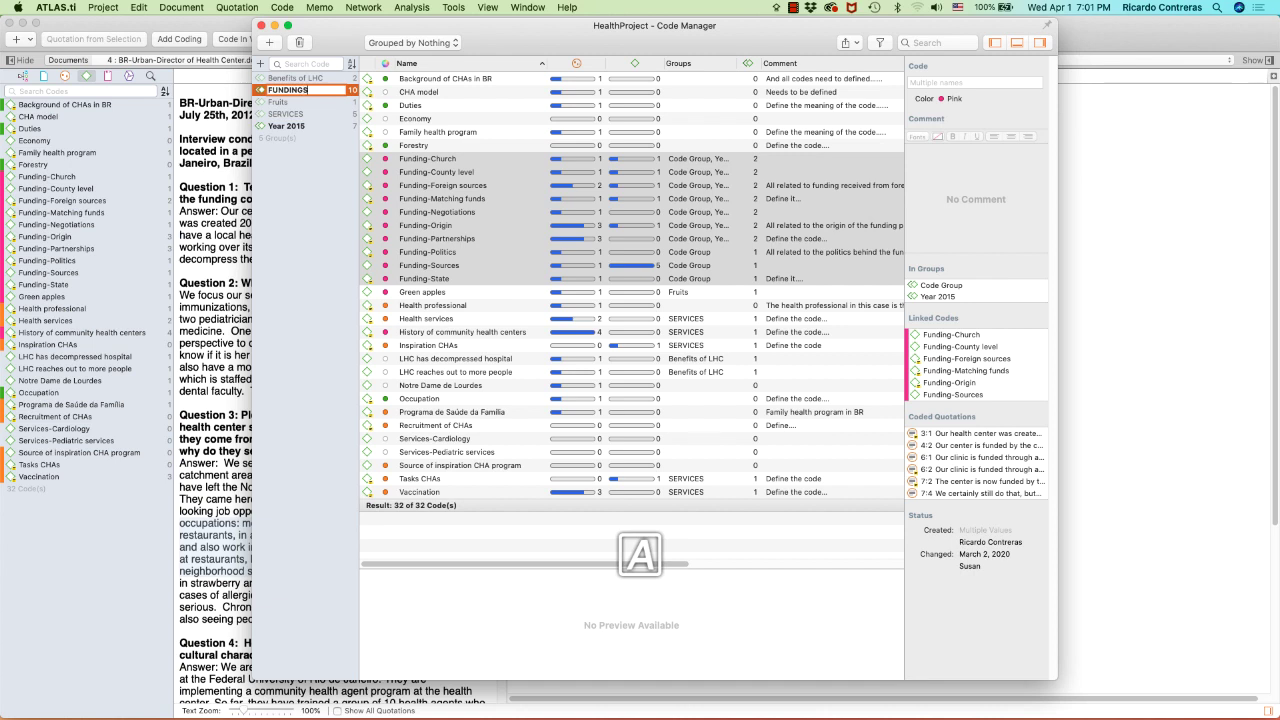
key(BackSpace)
key(Return)
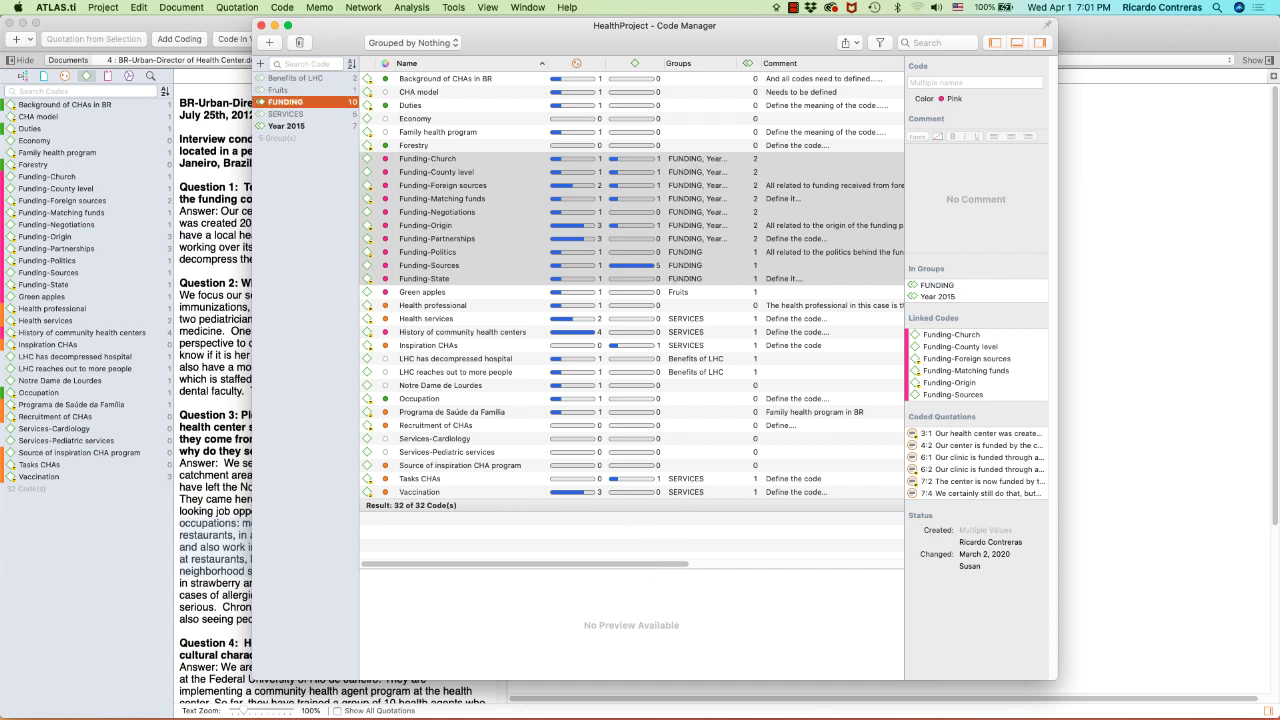
Filter the Code Manager's list to the codes in the FUNDING group.
click(320, 105)
click(316, 188)
click(298, 103)
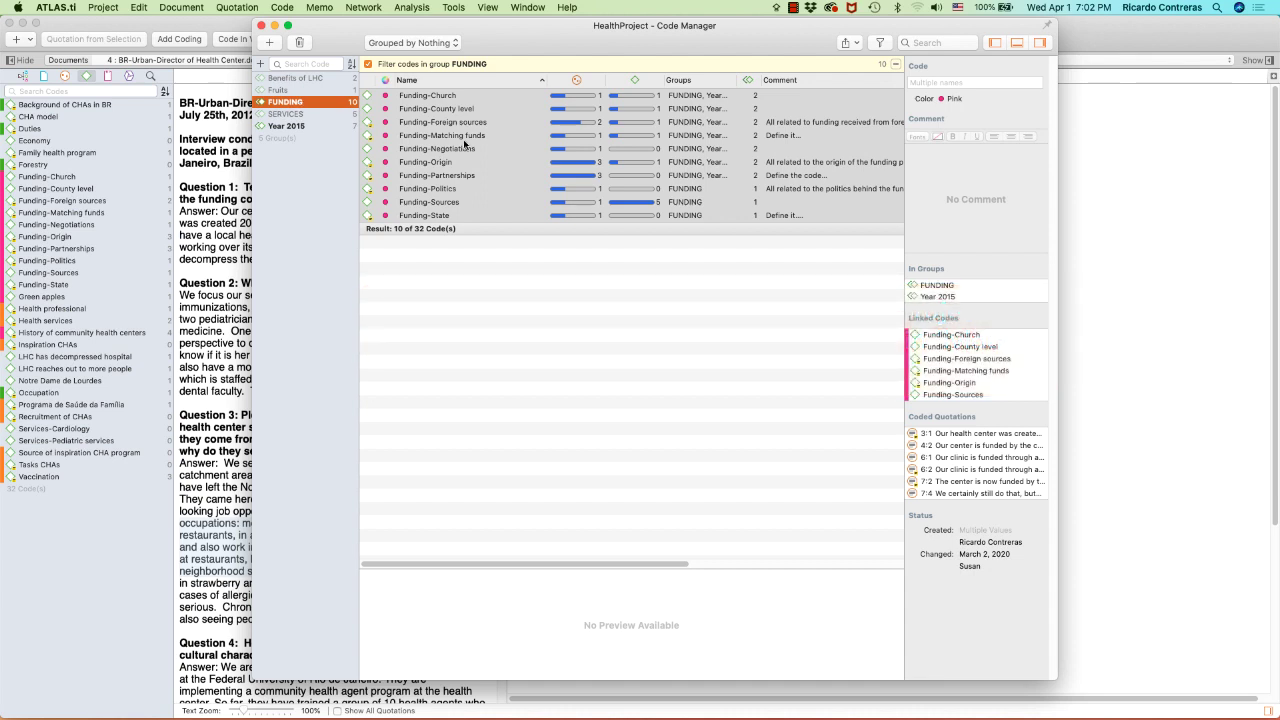
Close the Code Manager and list the project's code groups in the project explorer.
click(485, 137)
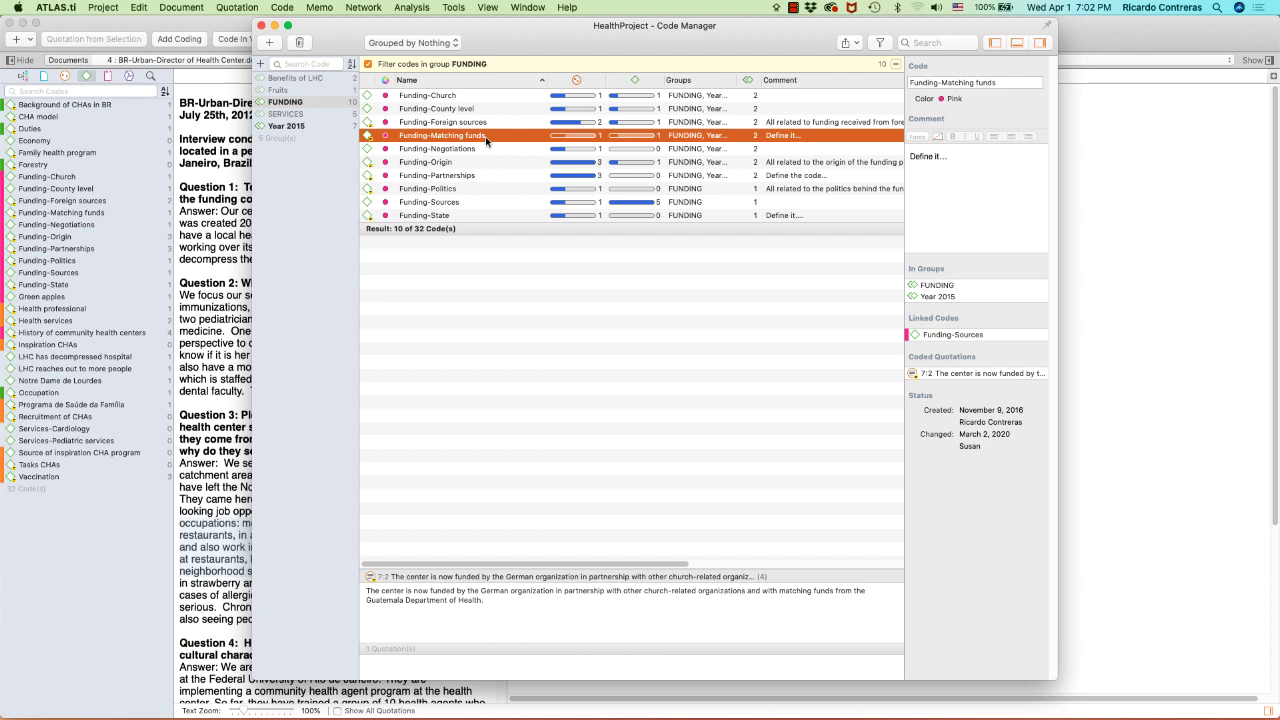
click(320, 102)
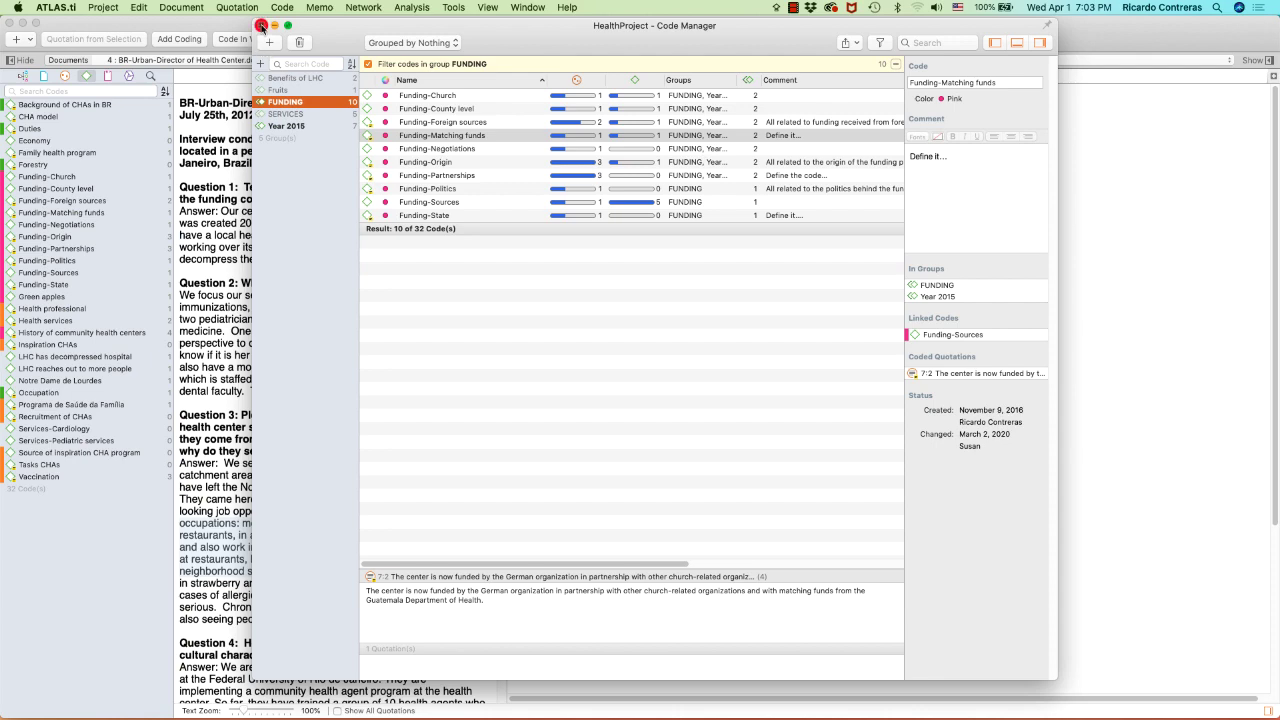
click(261, 25)
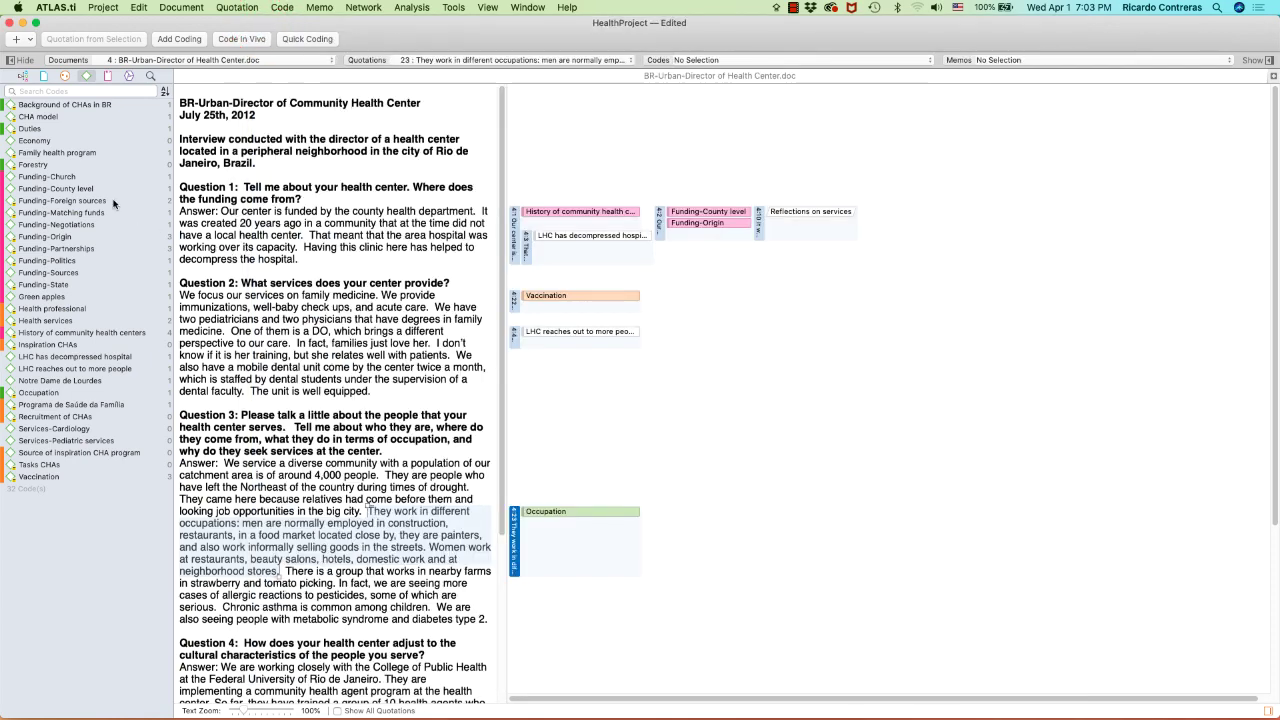
click(24, 78)
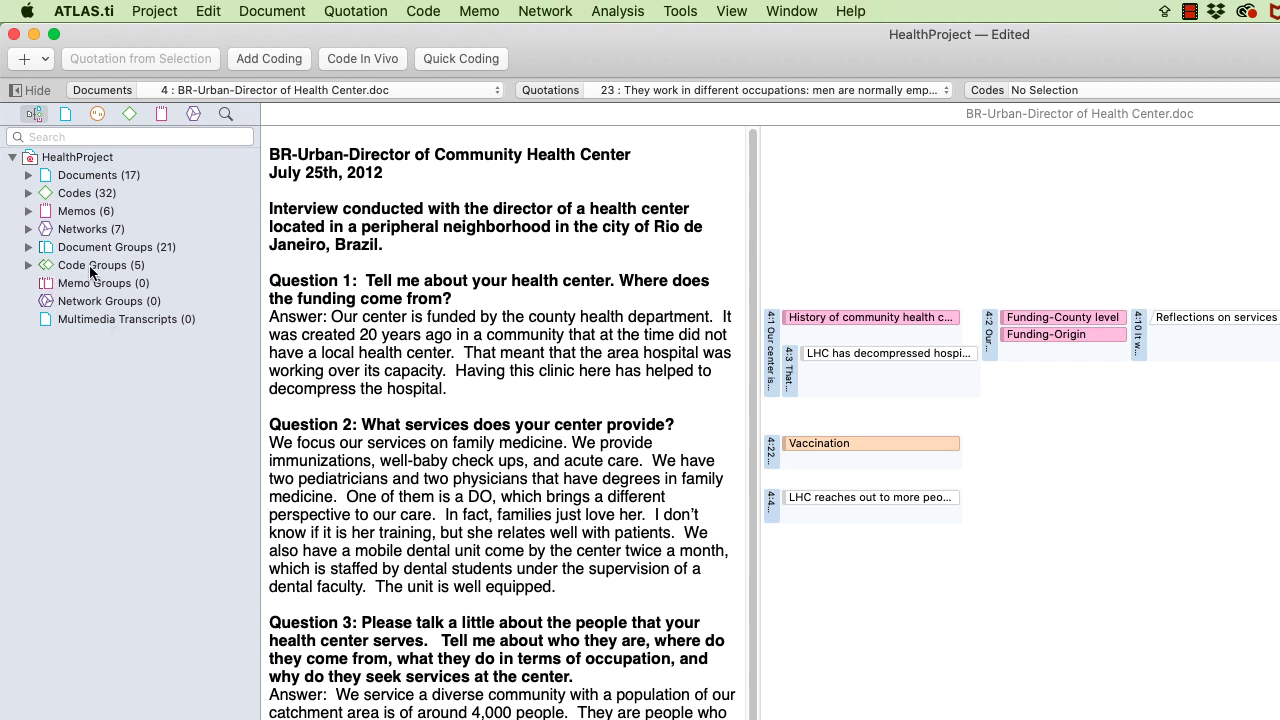
click(28, 266)
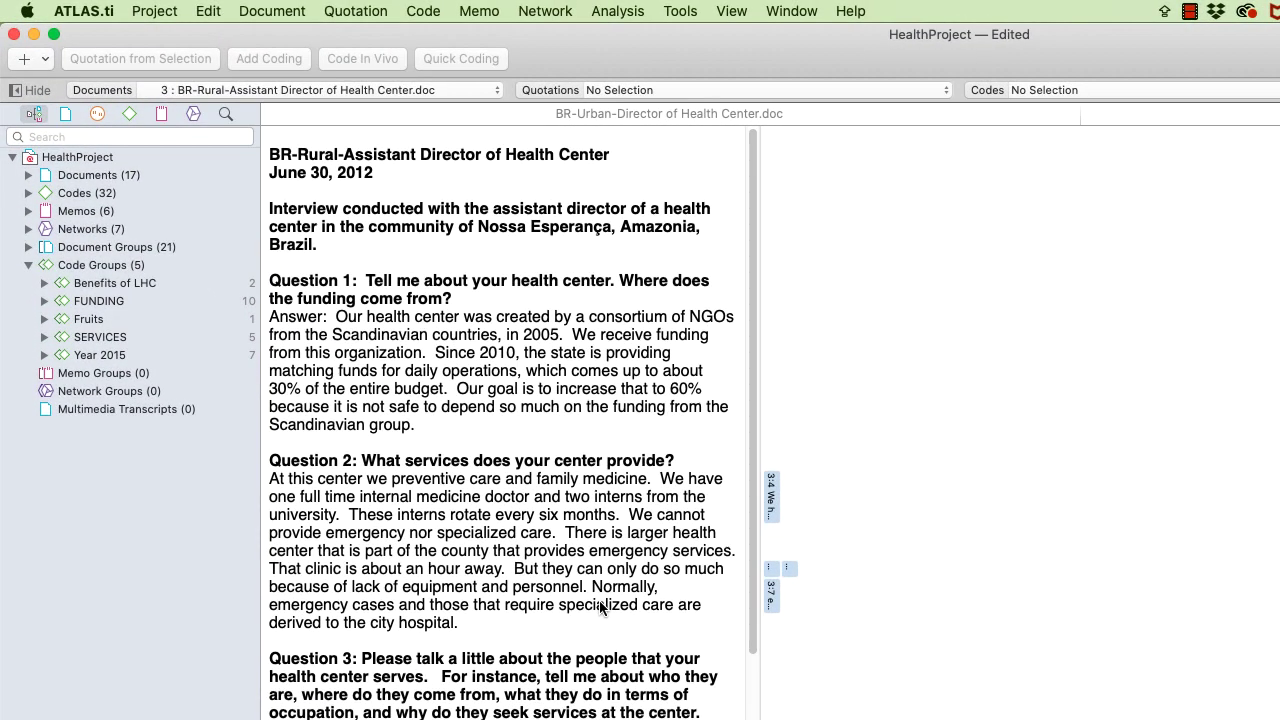
Code the Question 1 passage from "Our health center was created" through "from this organization." with Funding-Foreign sources from the FUNDING group.
click(337, 316)
drag(337, 316, 430, 360)
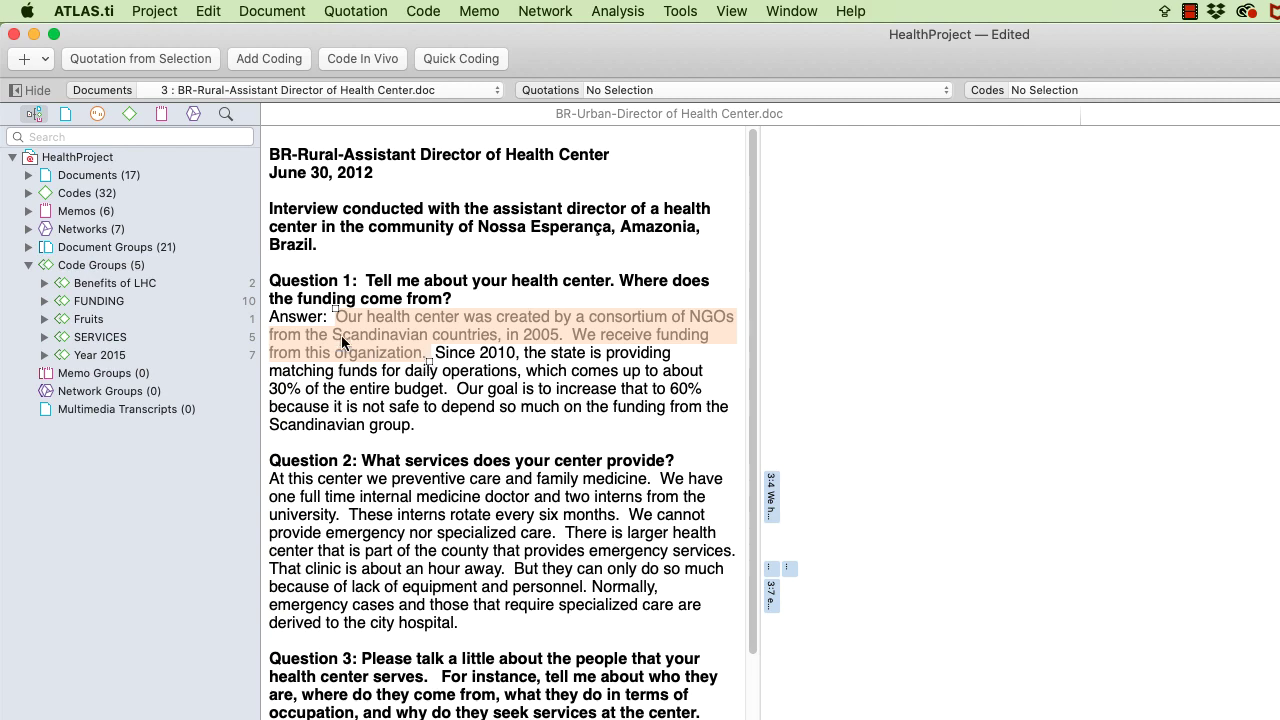
click(131, 115)
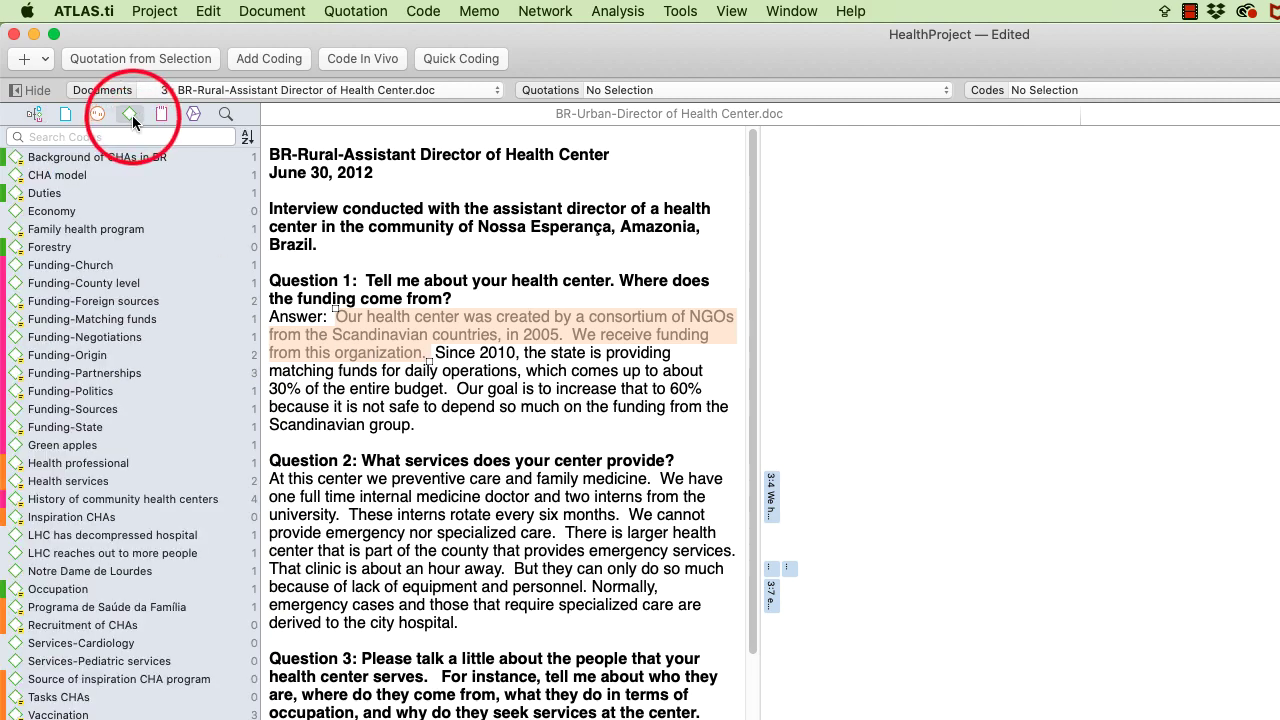
click(40, 114)
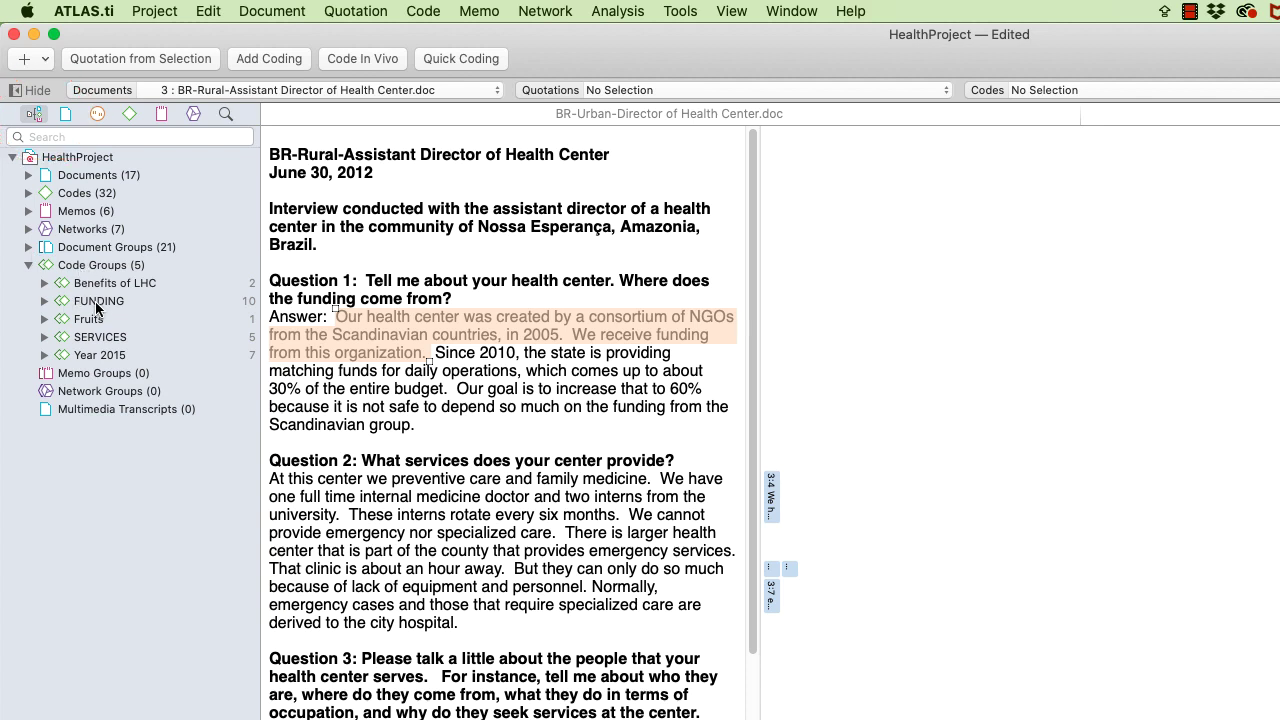
click(44, 300)
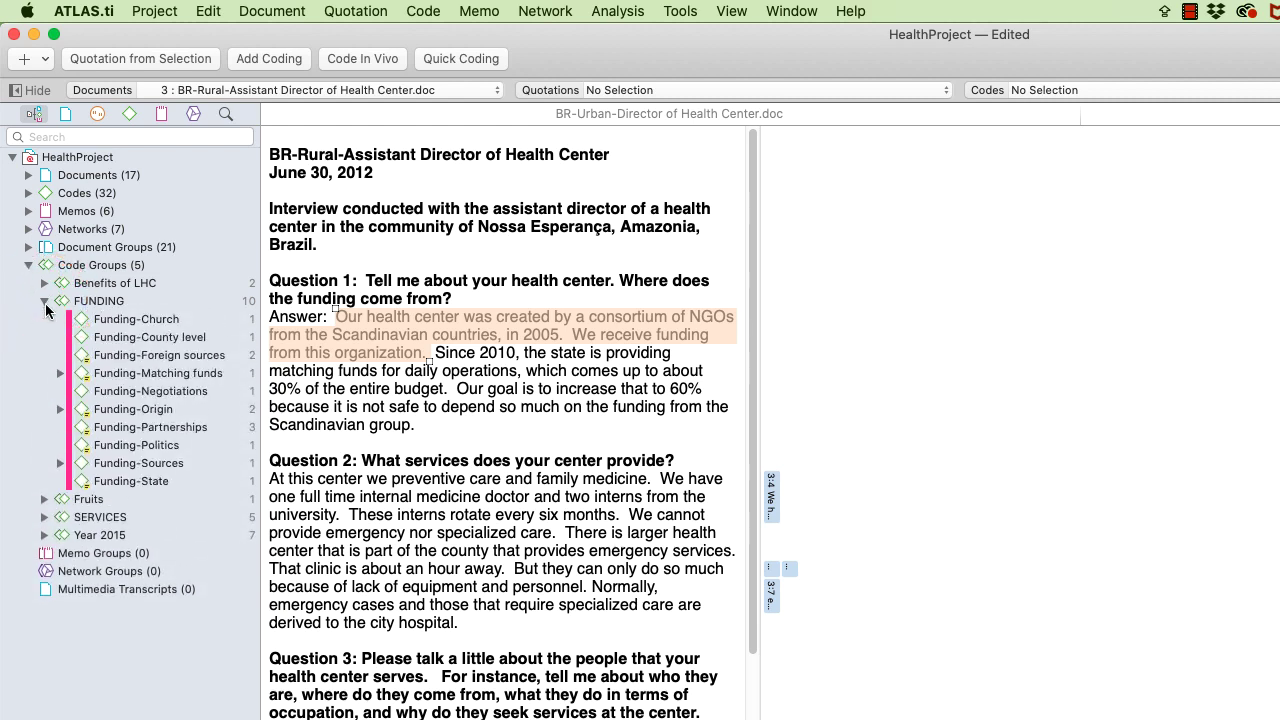
click(126, 358)
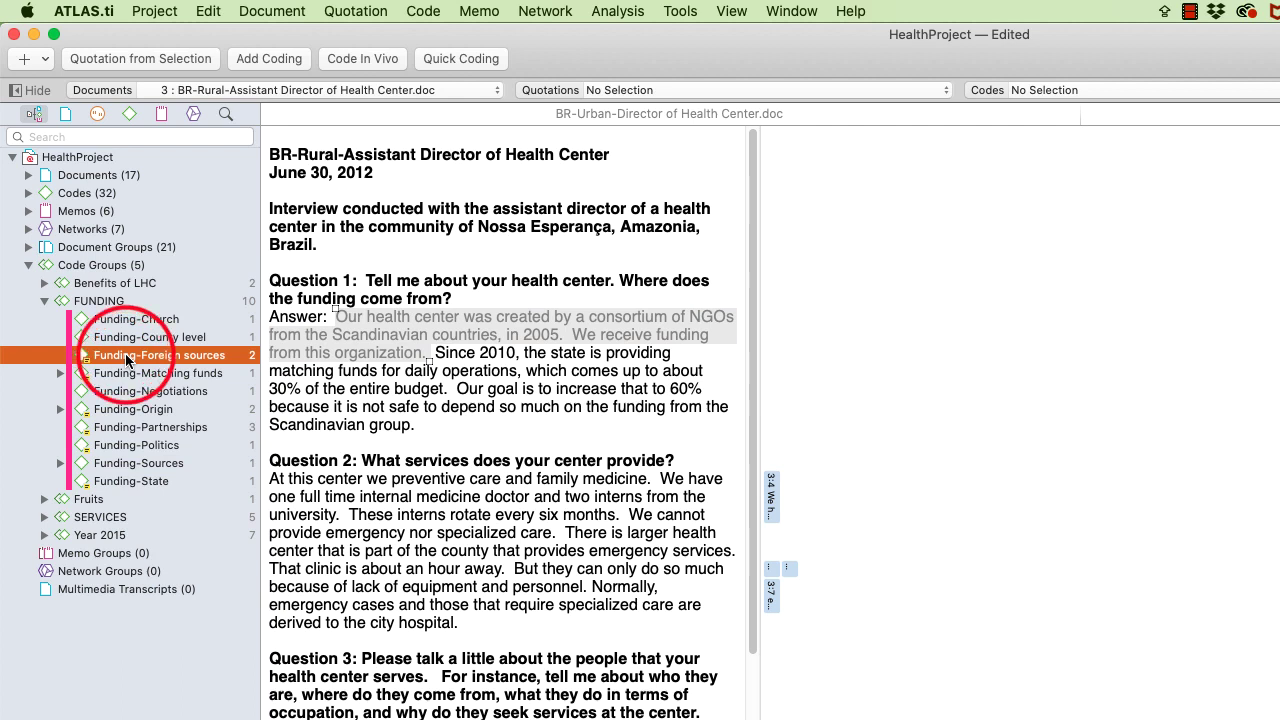
drag(126, 358, 388, 338)
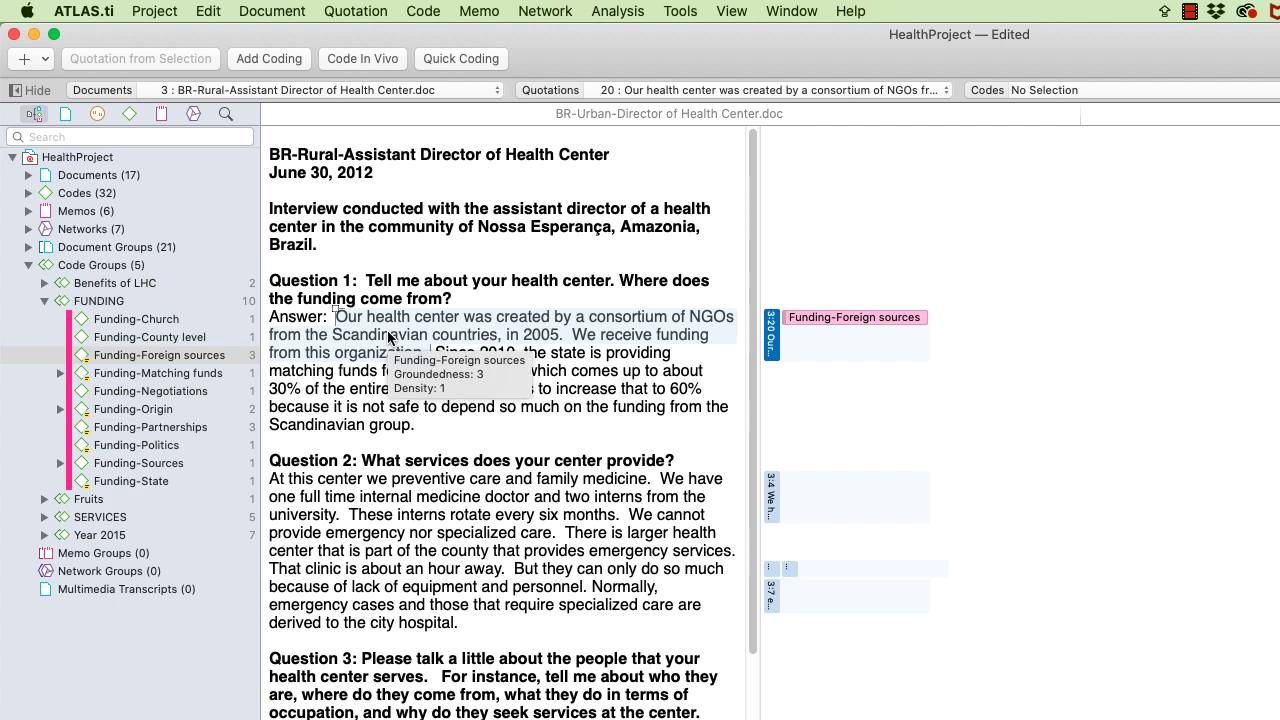
Clear the open interview documents and open document 4, BR-Urban-Director of Health Center.doc, in a network.
click(43, 299)
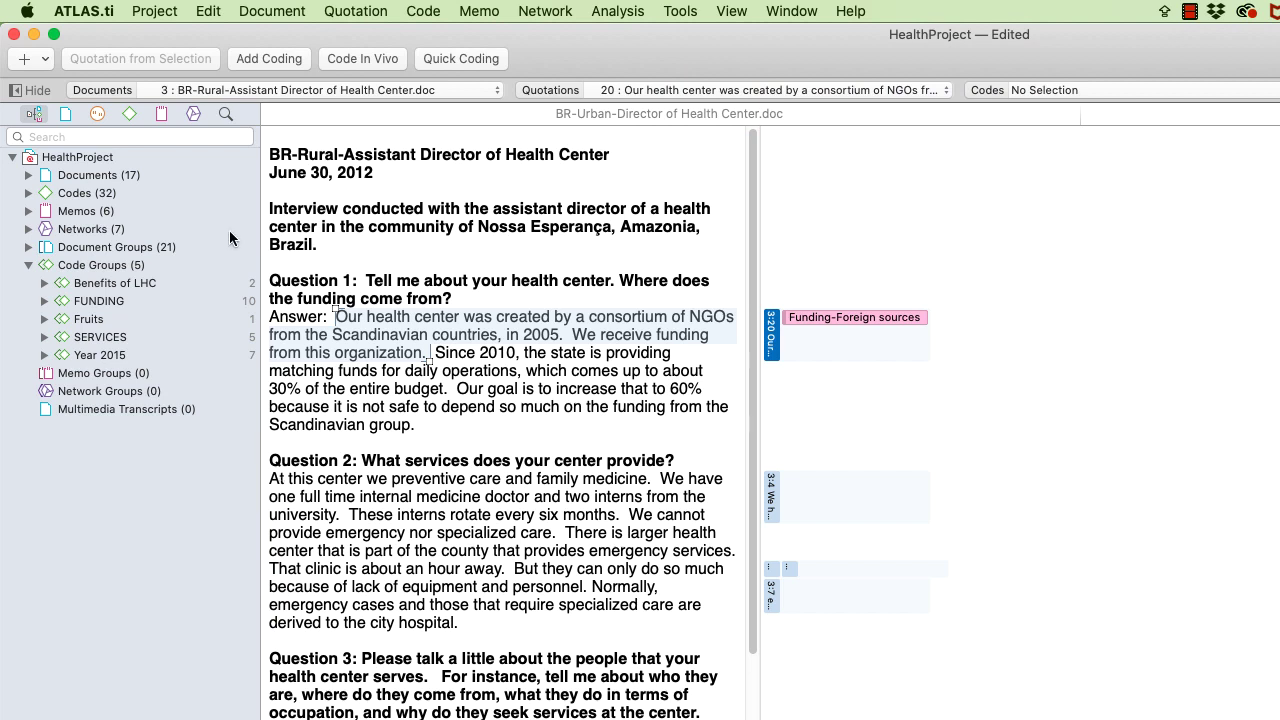
click(271, 115)
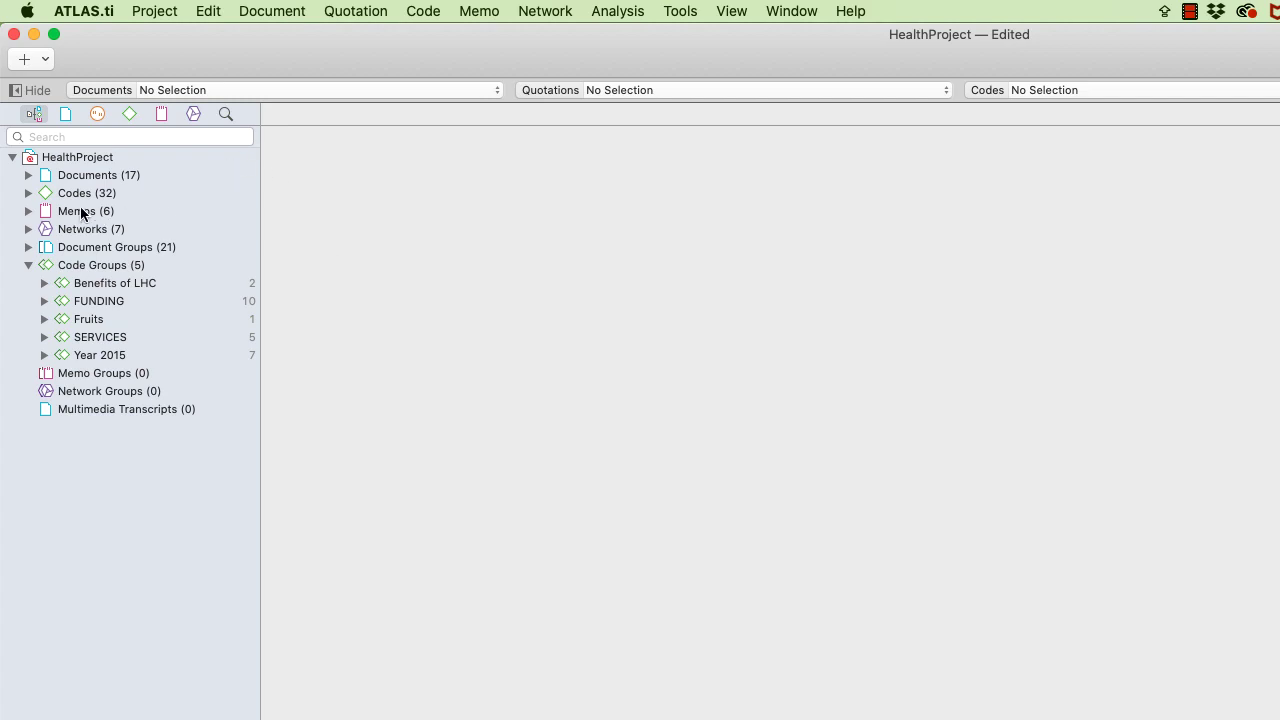
click(28, 176)
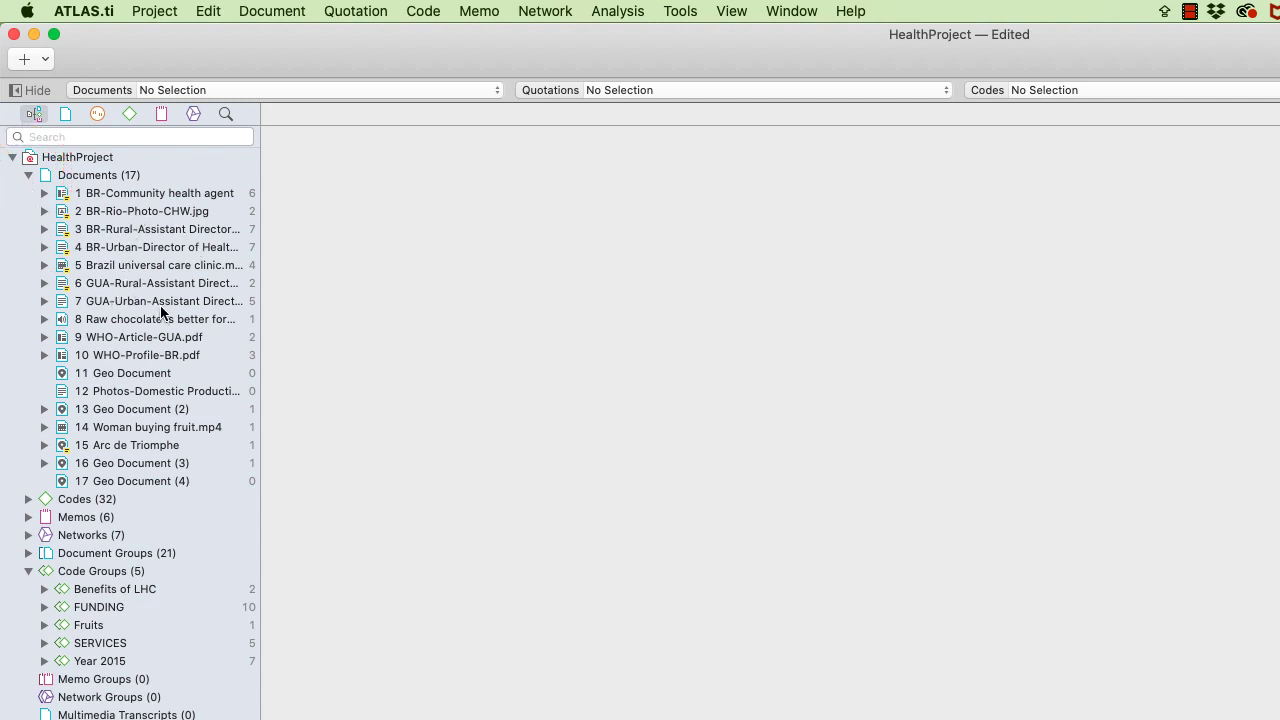
double_click(134, 247)
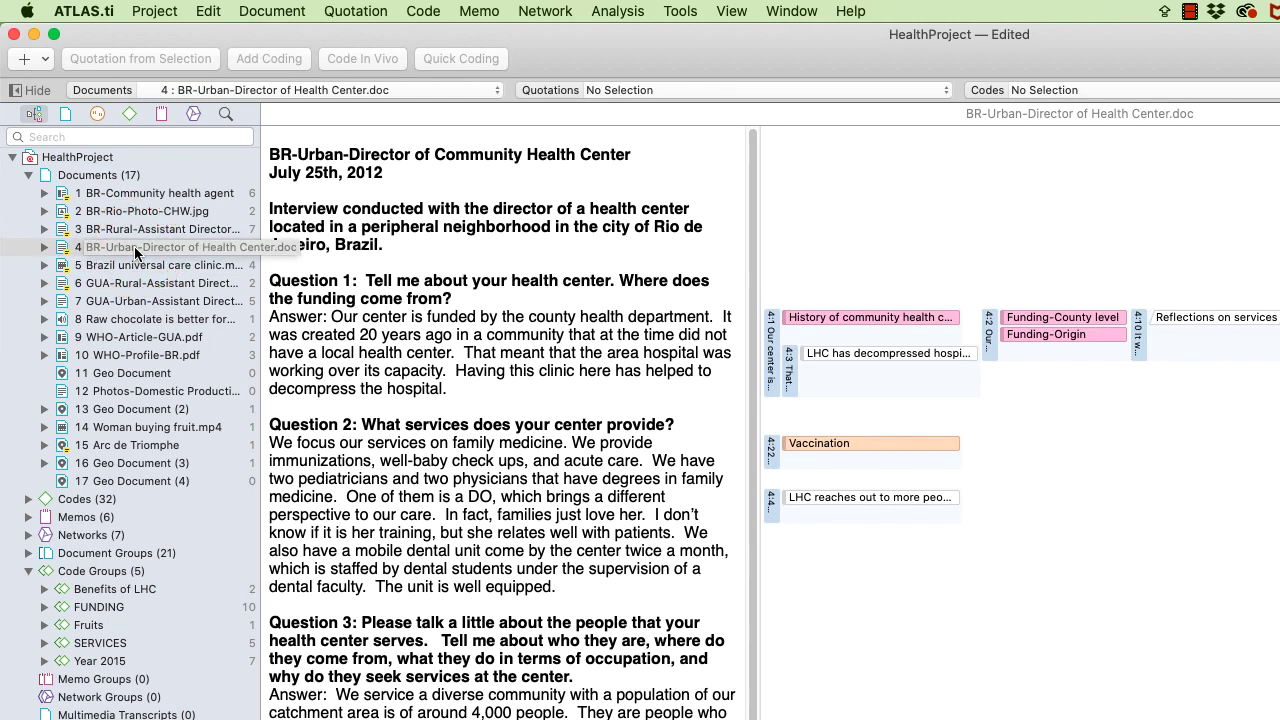
right_click(135, 248)
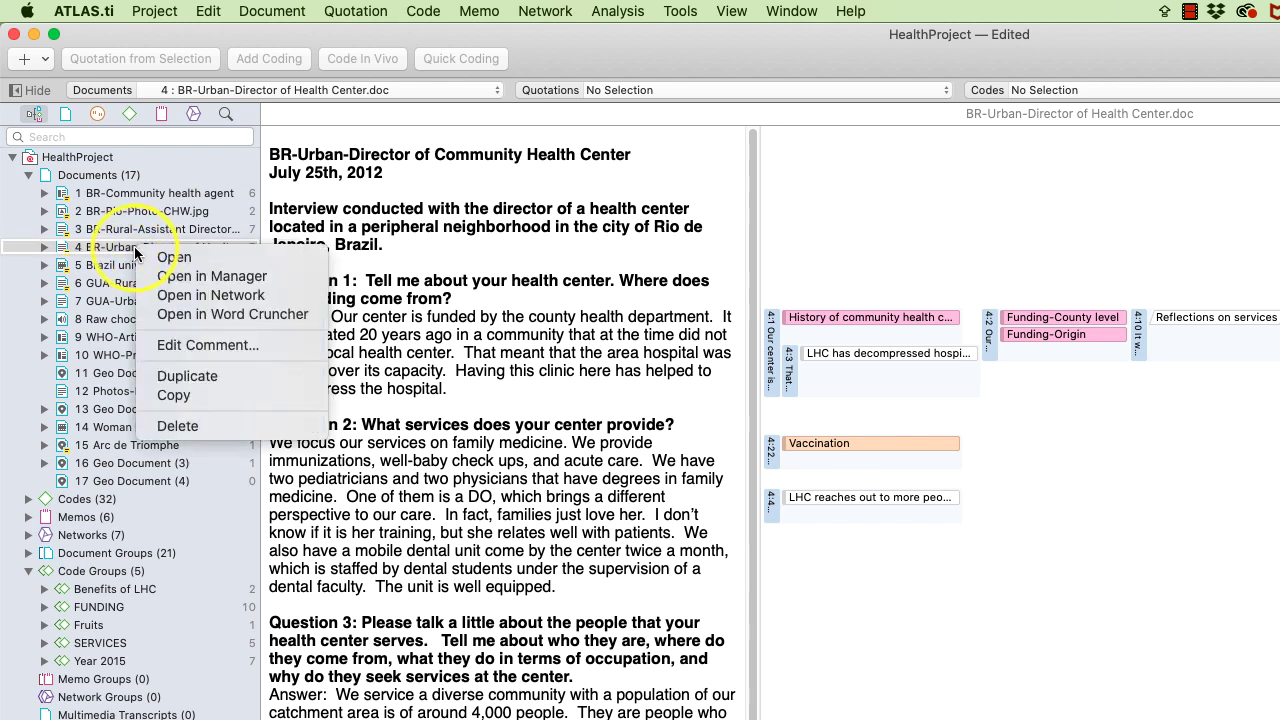
click(185, 298)
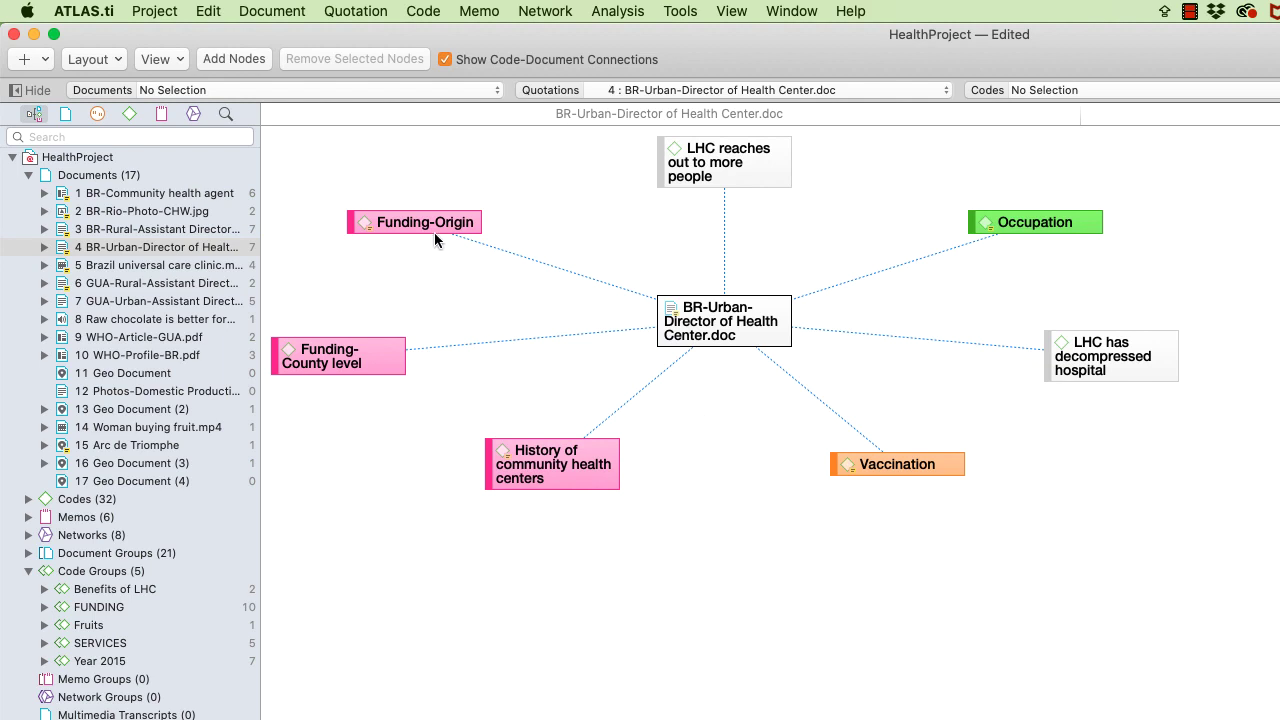
Examine each code node linked to BR-Urban-Director of Health Center.doc in the network.
click(378, 220)
click(346, 350)
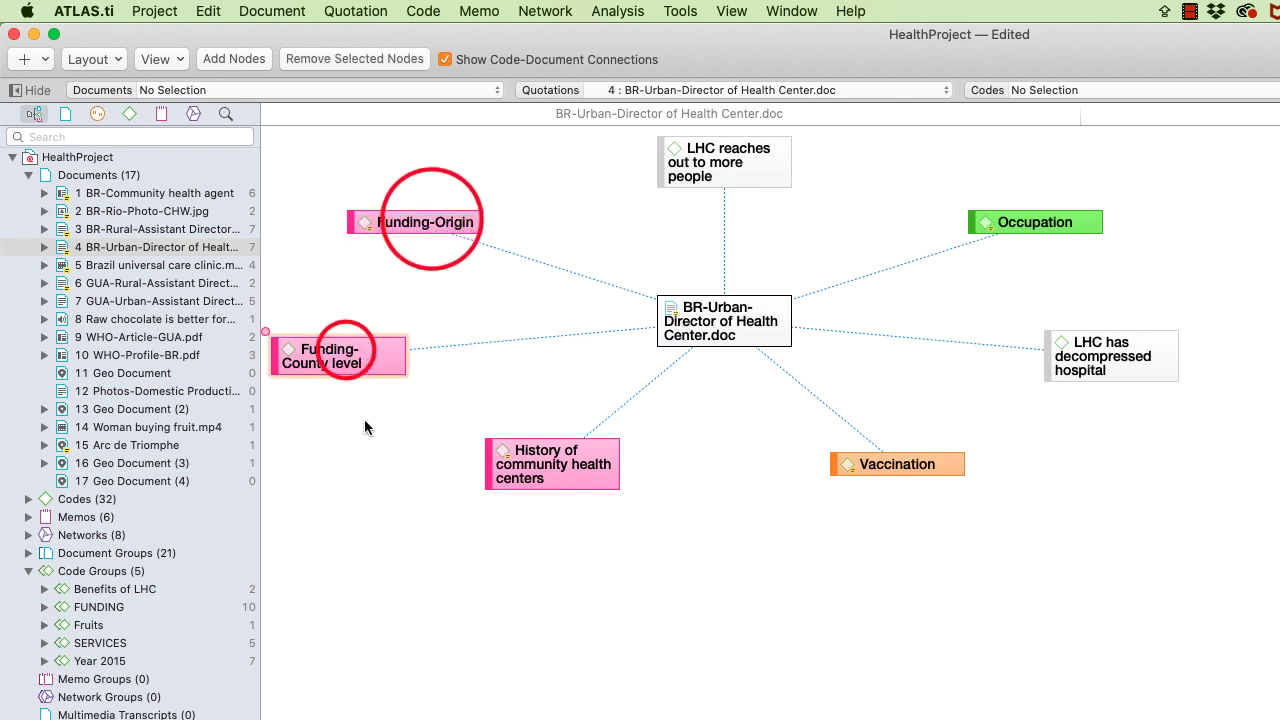
click(539, 470)
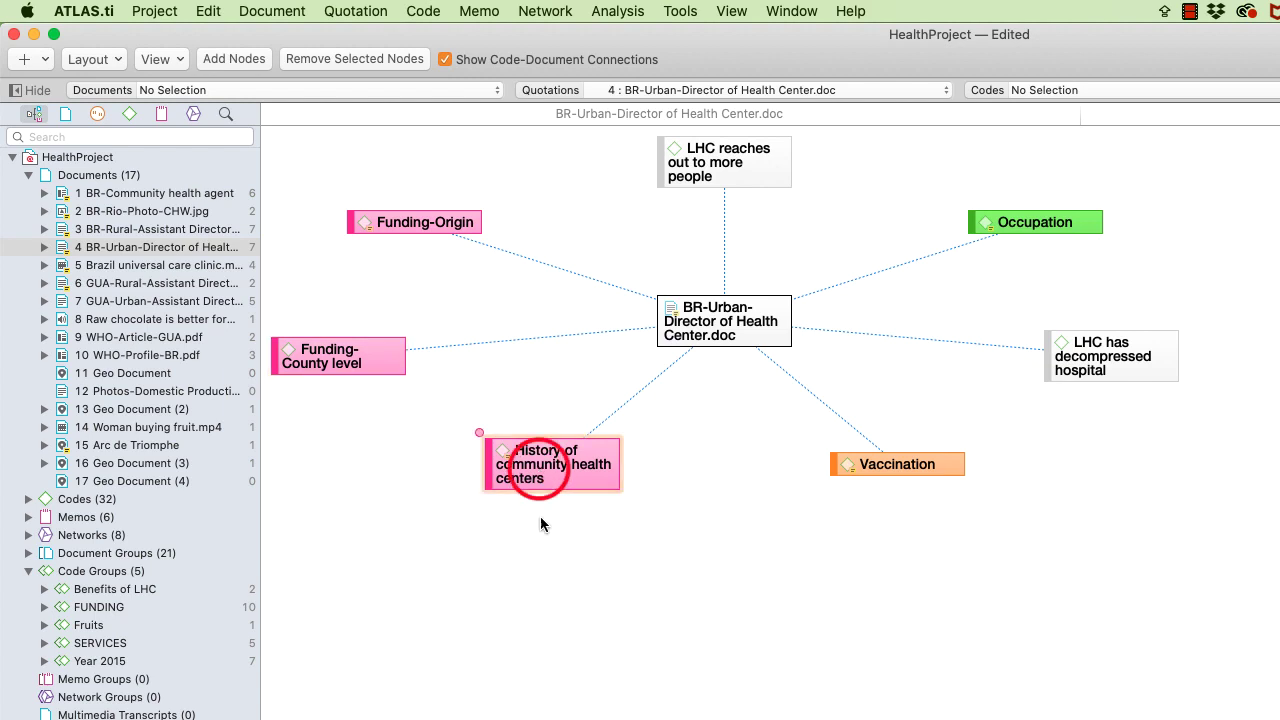
click(898, 466)
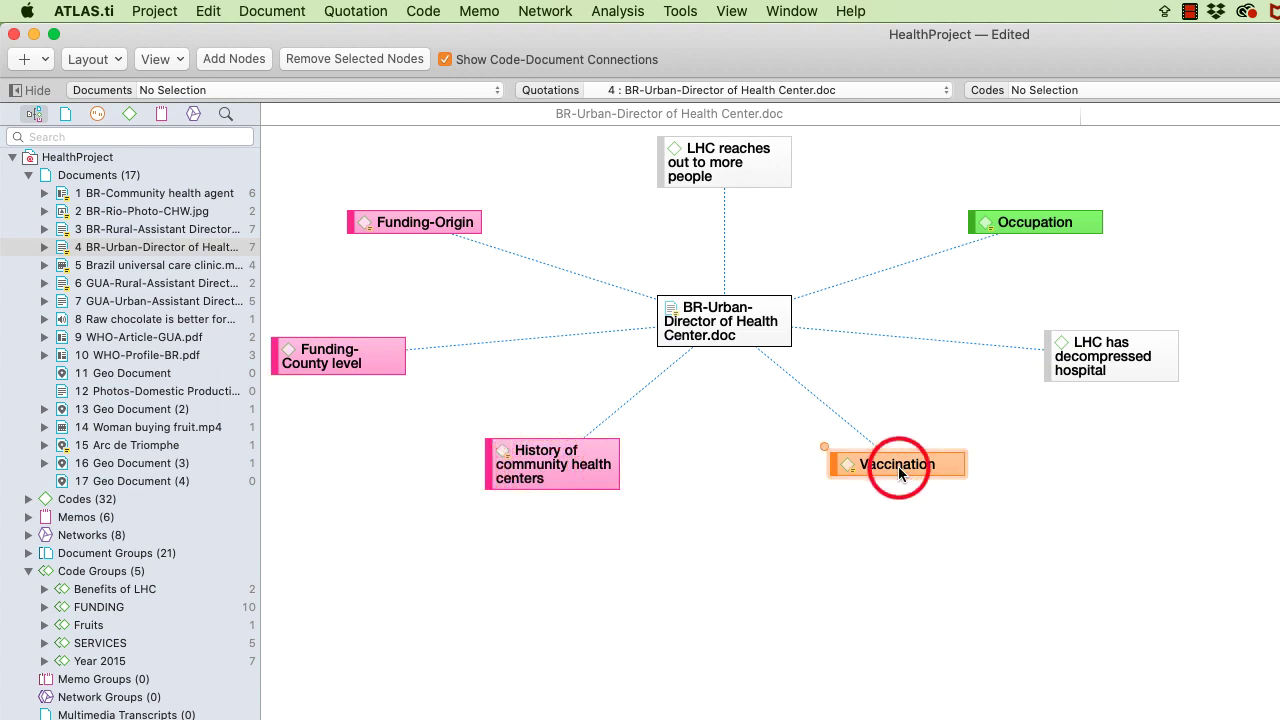
click(1108, 367)
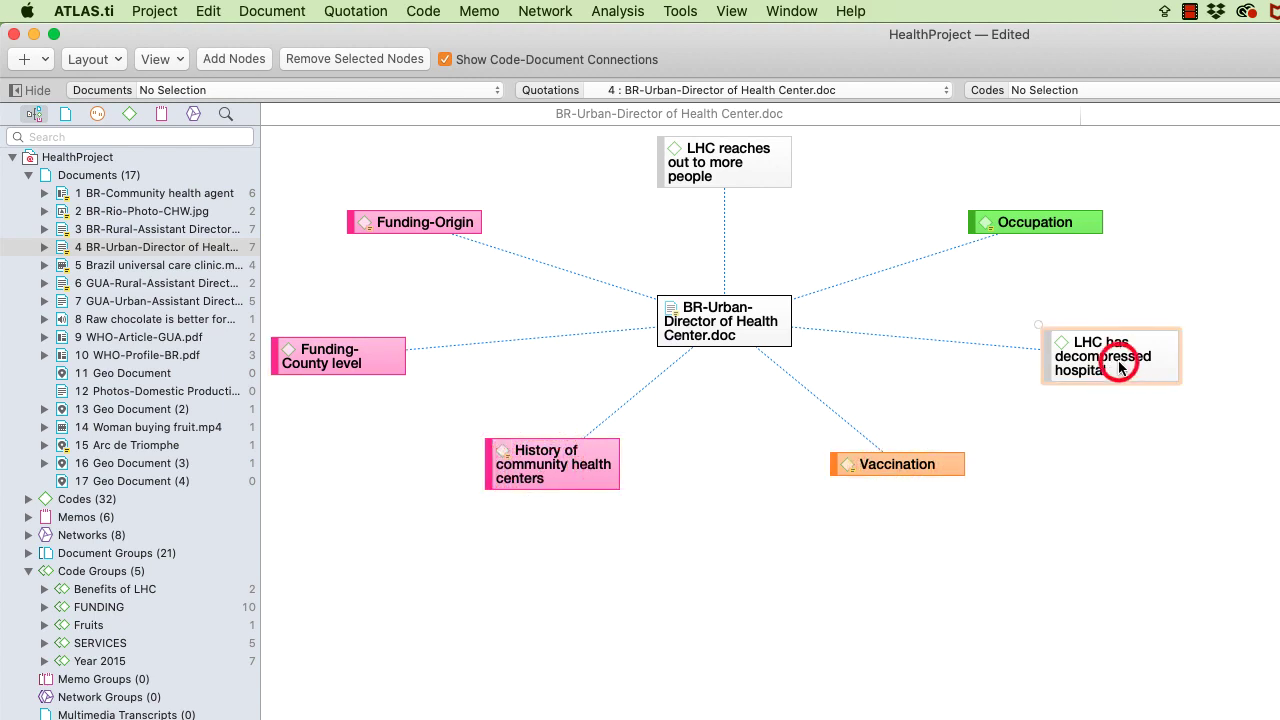
click(1037, 224)
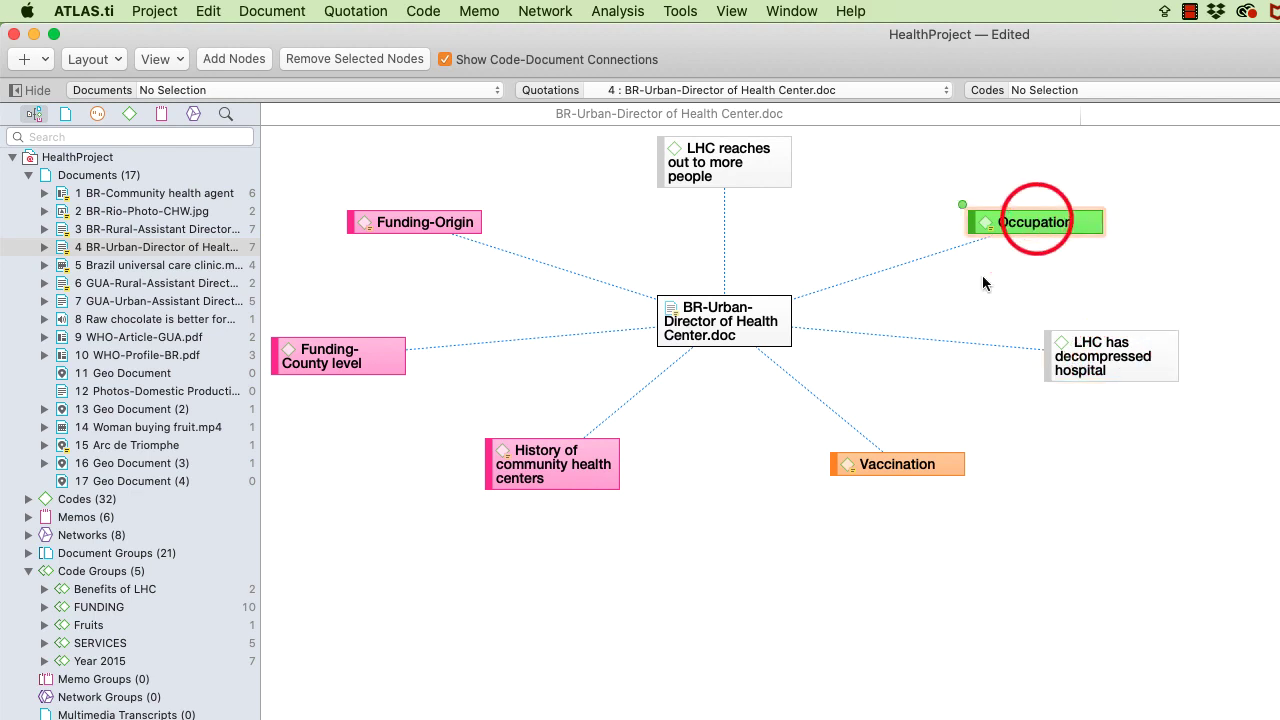
click(739, 175)
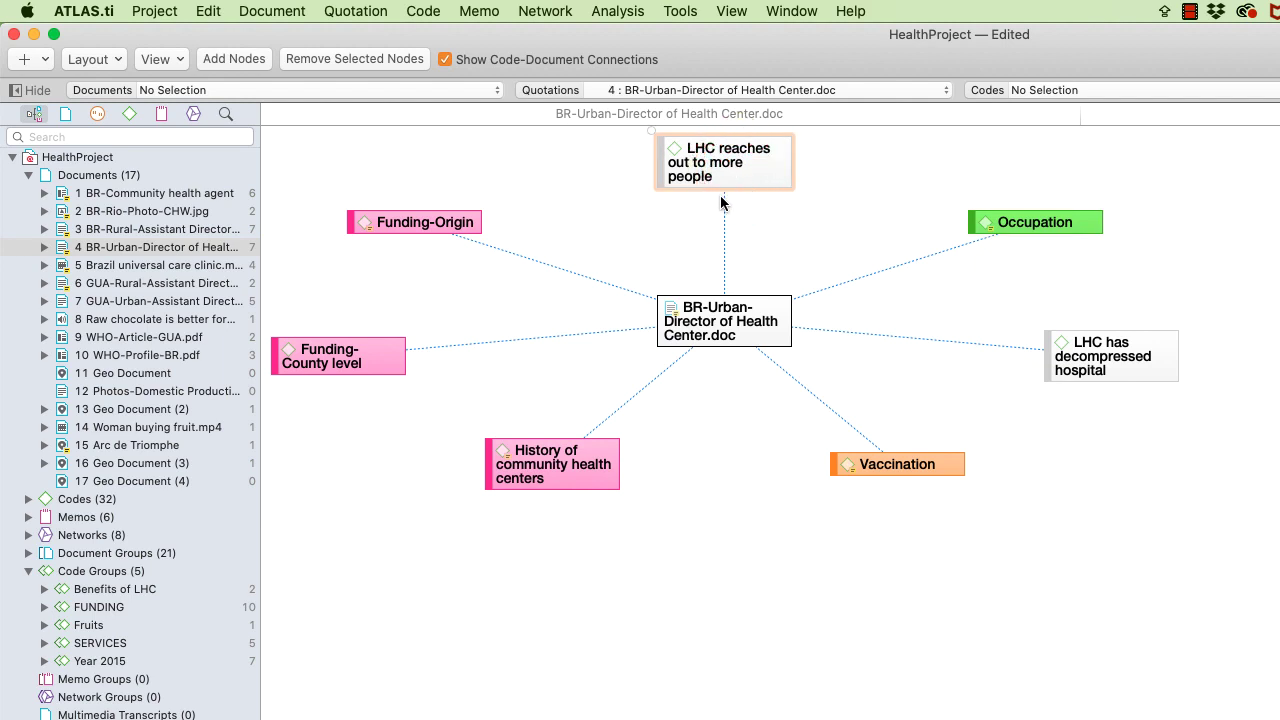
click(723, 323)
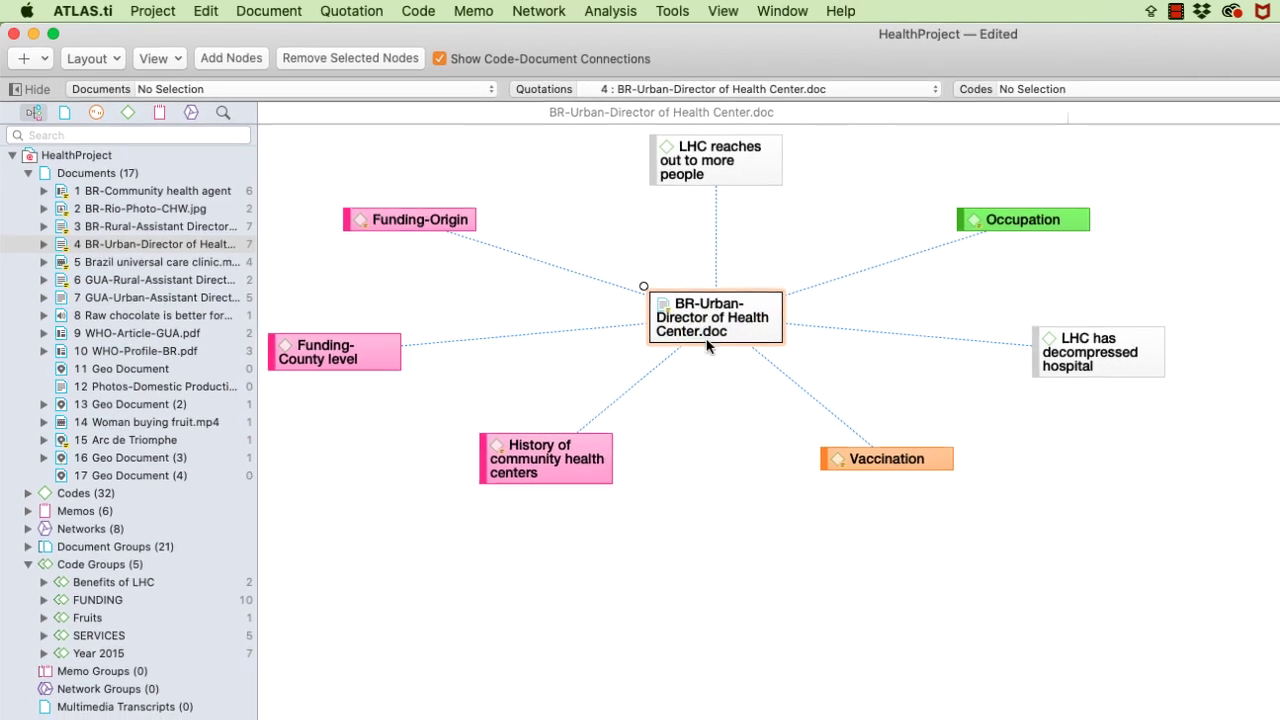
Add document 7, GUA-Urban-Assistant Director Health Center.doc, to the network and place it below the BR-Urban-Director document node.
drag(134, 258, 657, 552)
drag(515, 433, 505, 435)
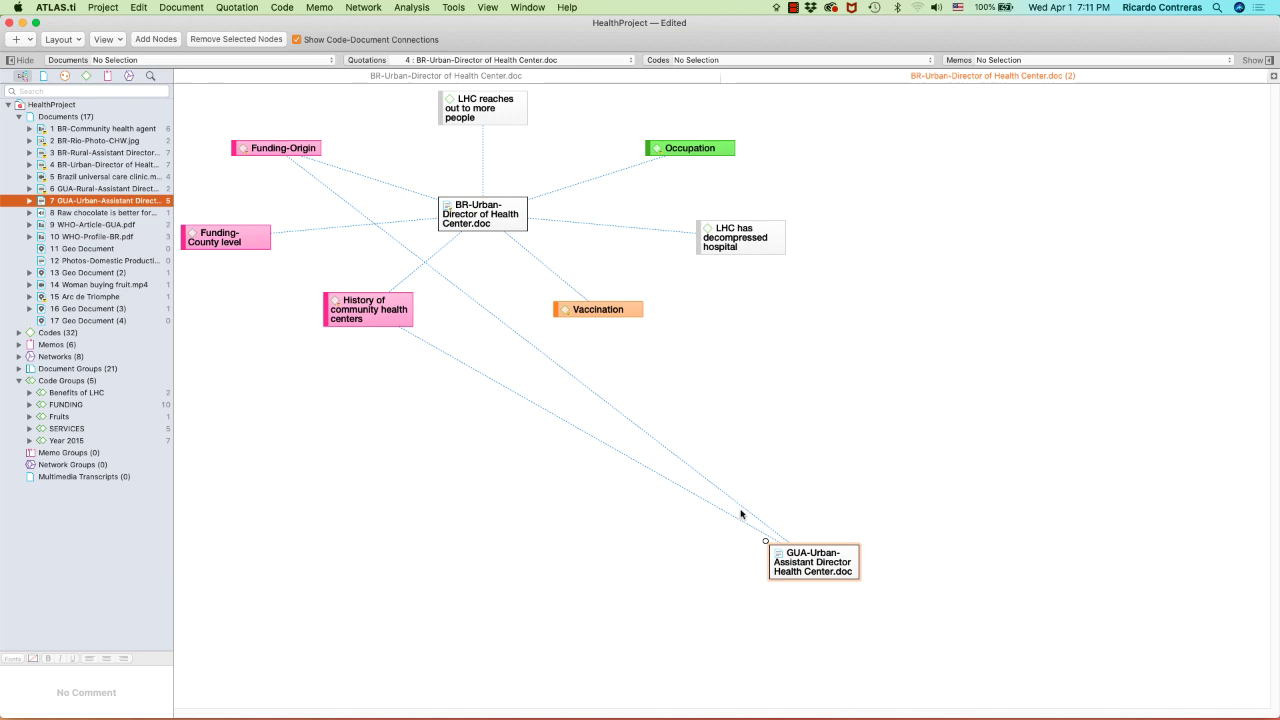
drag(795, 567, 505, 447)
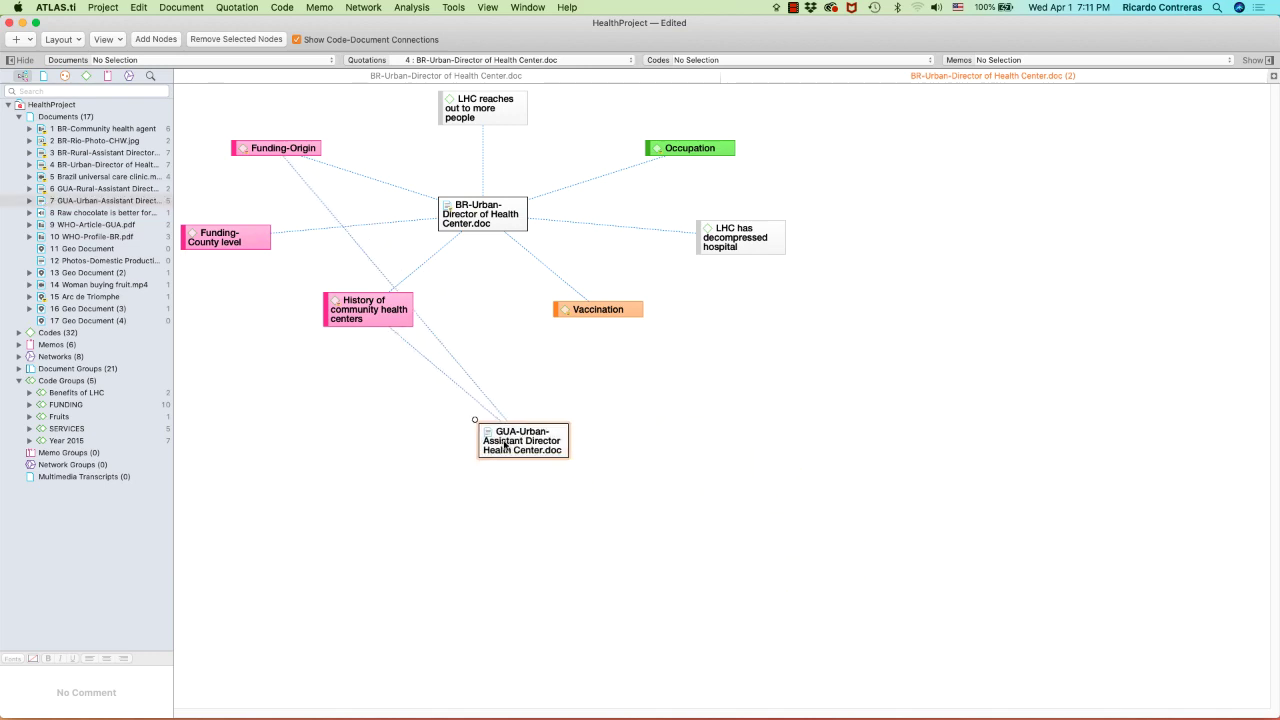
Arrange Funding-County level, Vaccination, both LHC codes and Occupation in a row above the BR-Urban-Director node, with Funding-Origin between the two documents.
drag(303, 146, 362, 127)
drag(233, 232, 259, 123)
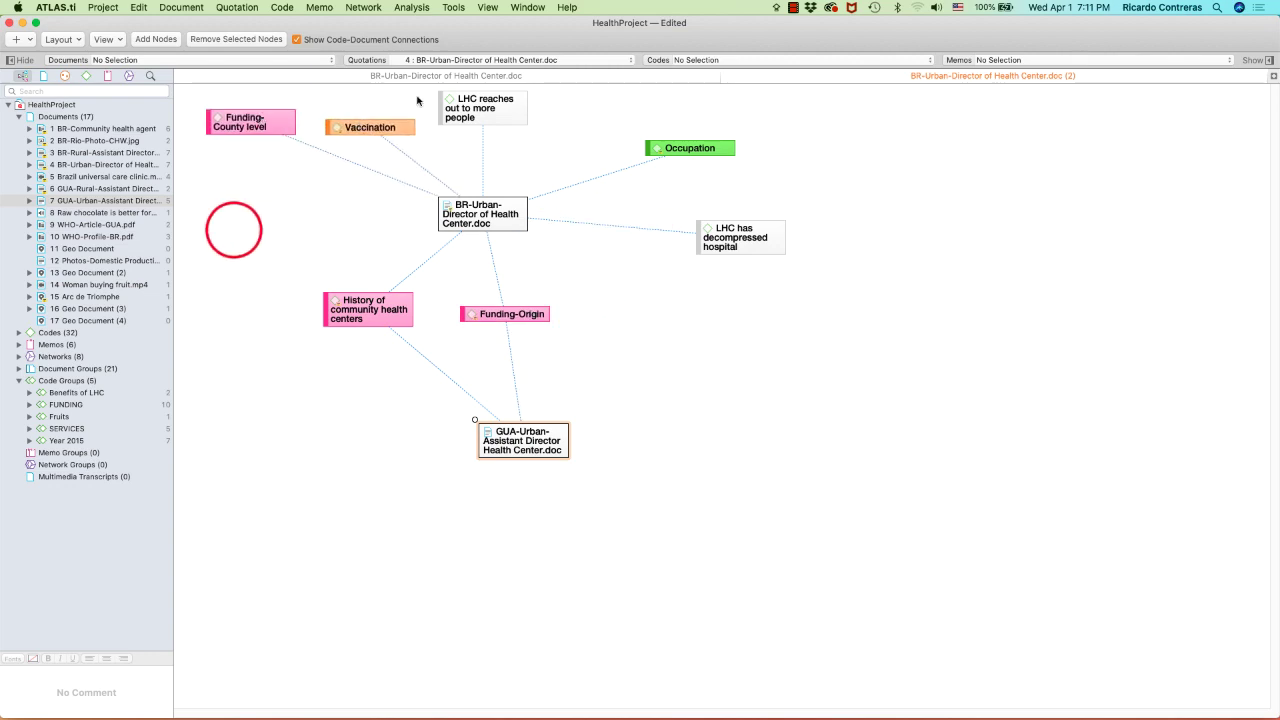
drag(497, 103, 500, 124)
drag(687, 150, 603, 124)
drag(742, 246, 736, 133)
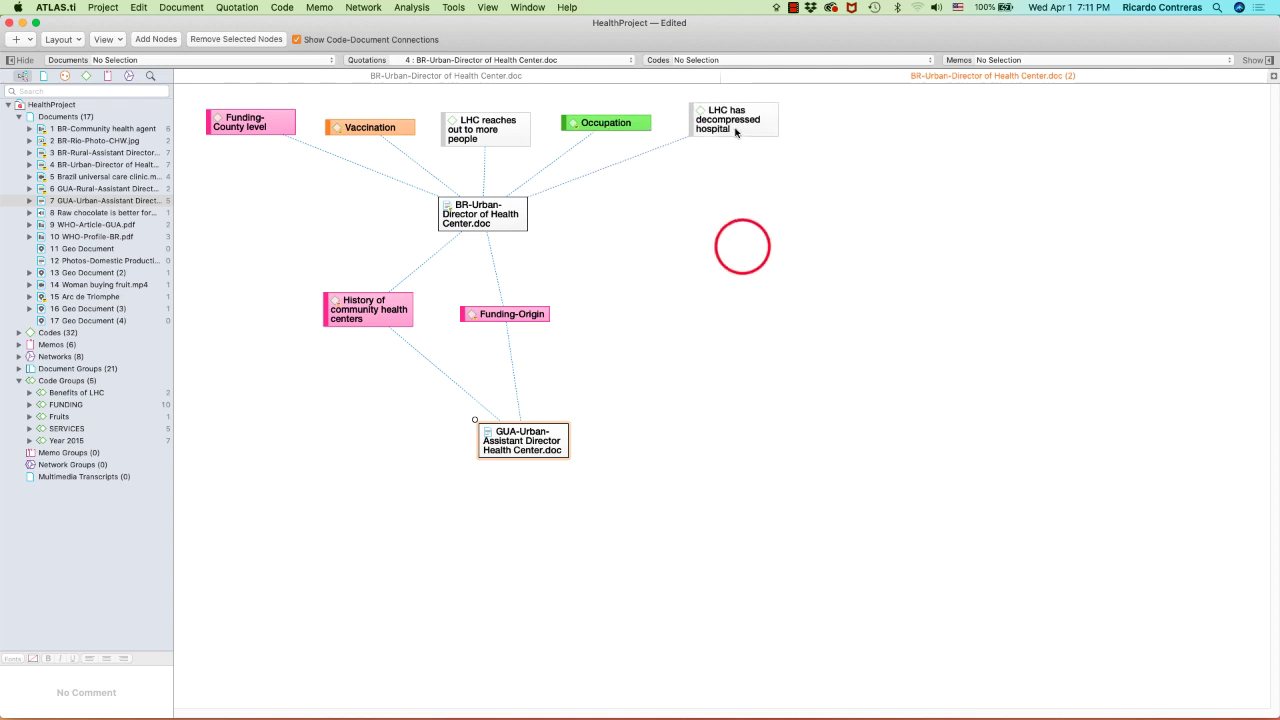
Arrange the two document nodes and Funding-Origin into a diamond with History of community health centers.
drag(481, 224, 487, 244)
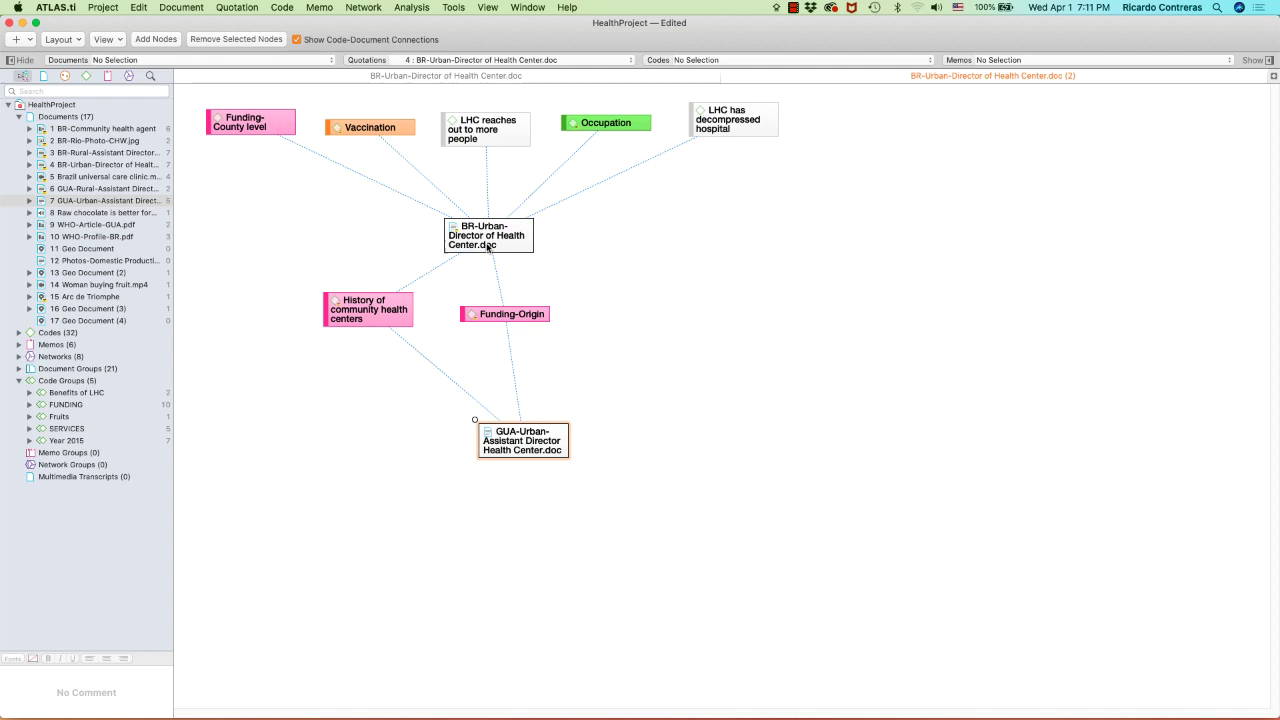
drag(507, 307, 621, 305)
drag(545, 447, 515, 438)
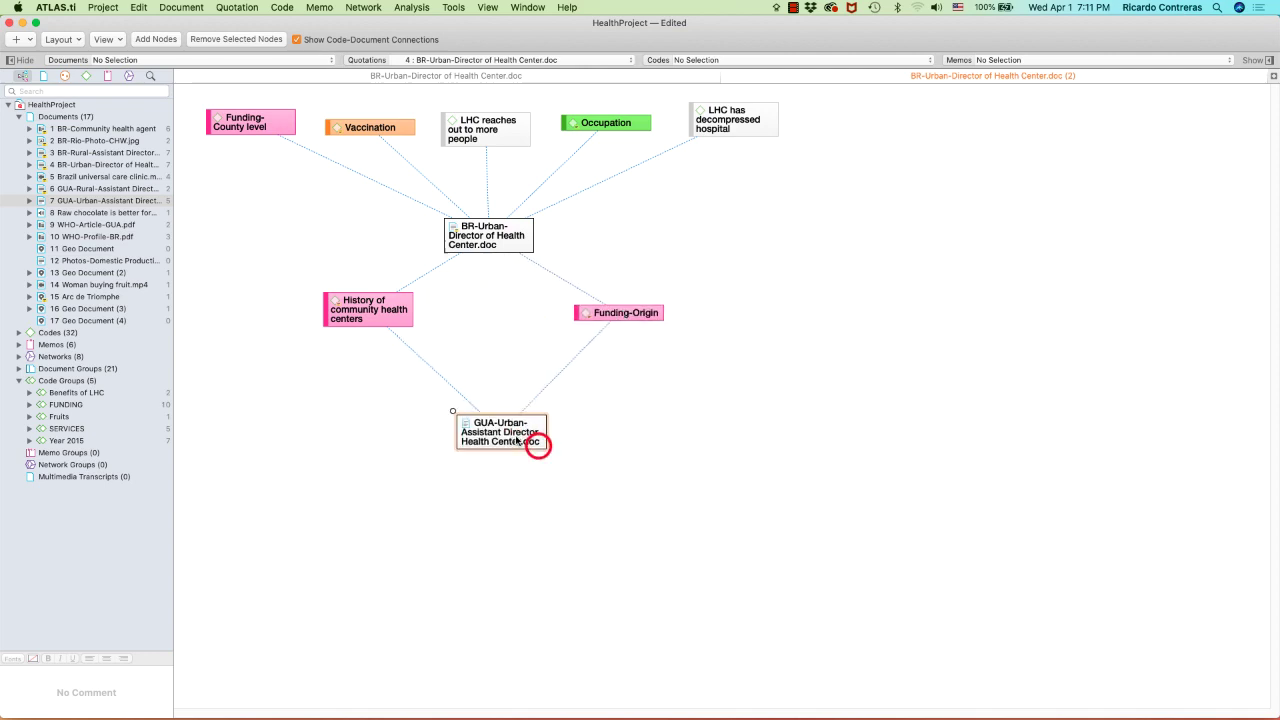
Compare the codes linked only to the BR-Urban-Director document with those it shares with the GUA-Urban-Assistant Director document.
click(238, 146)
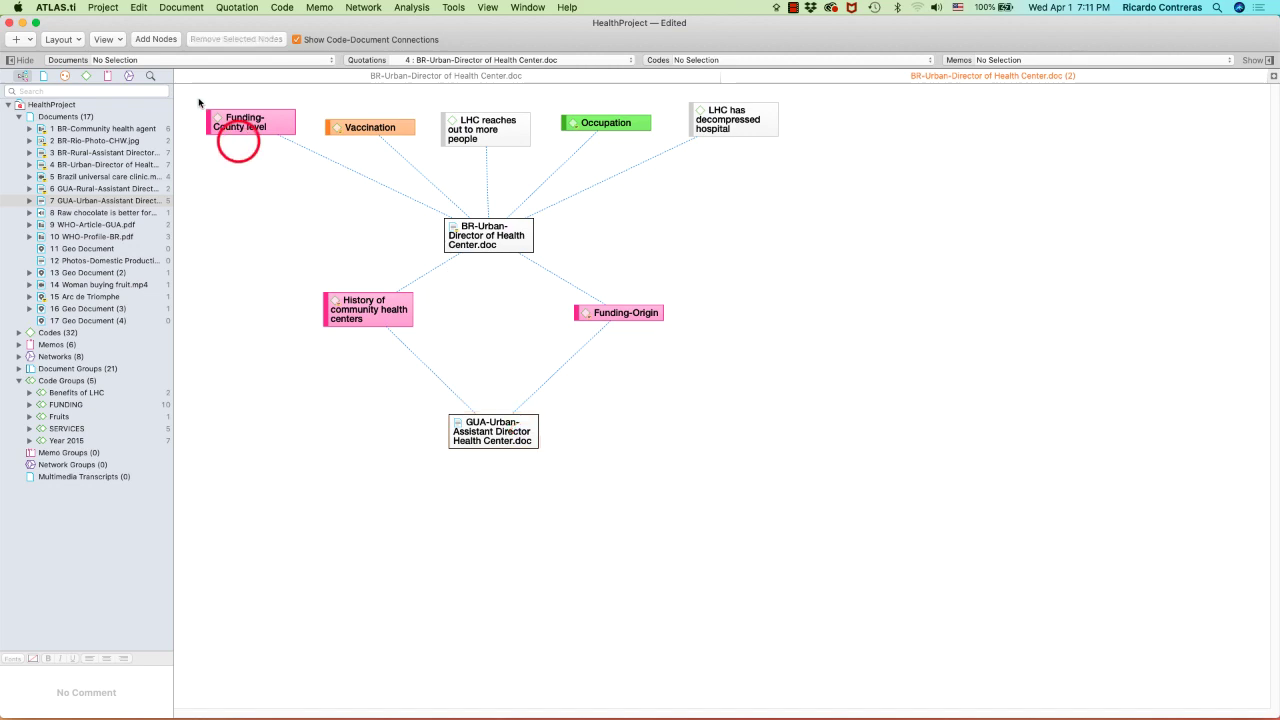
drag(197, 96, 807, 155)
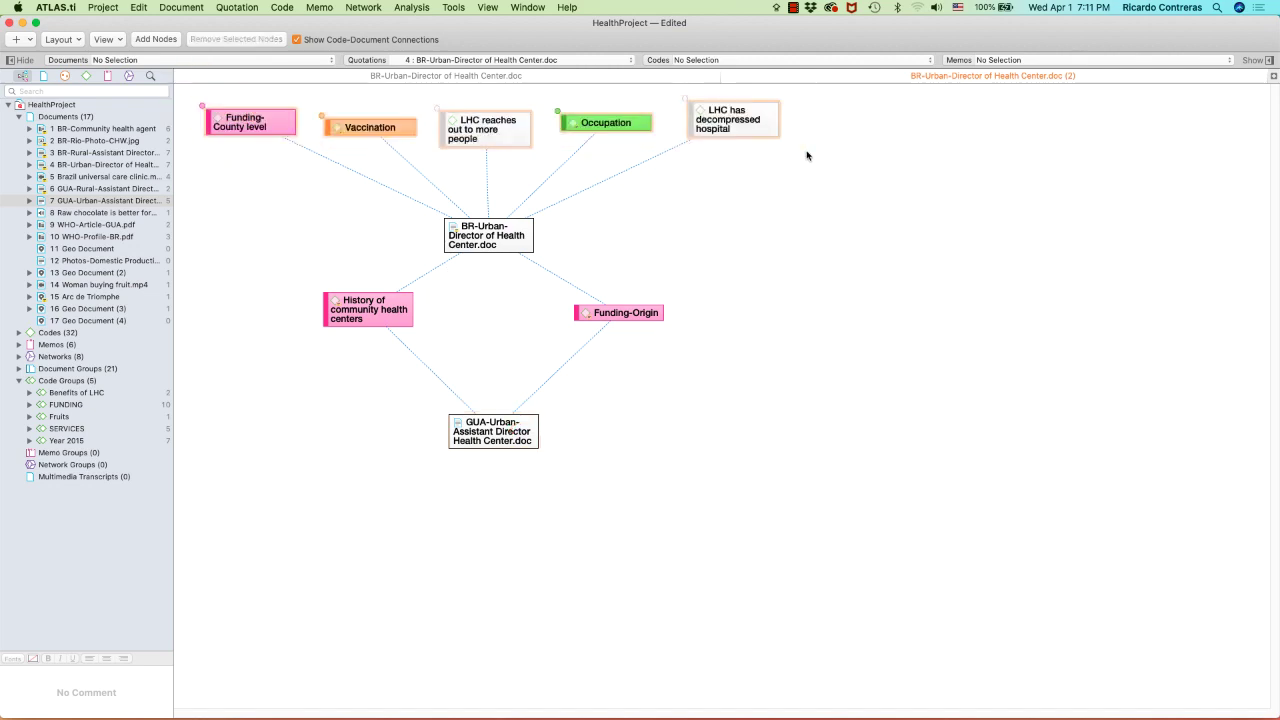
click(508, 235)
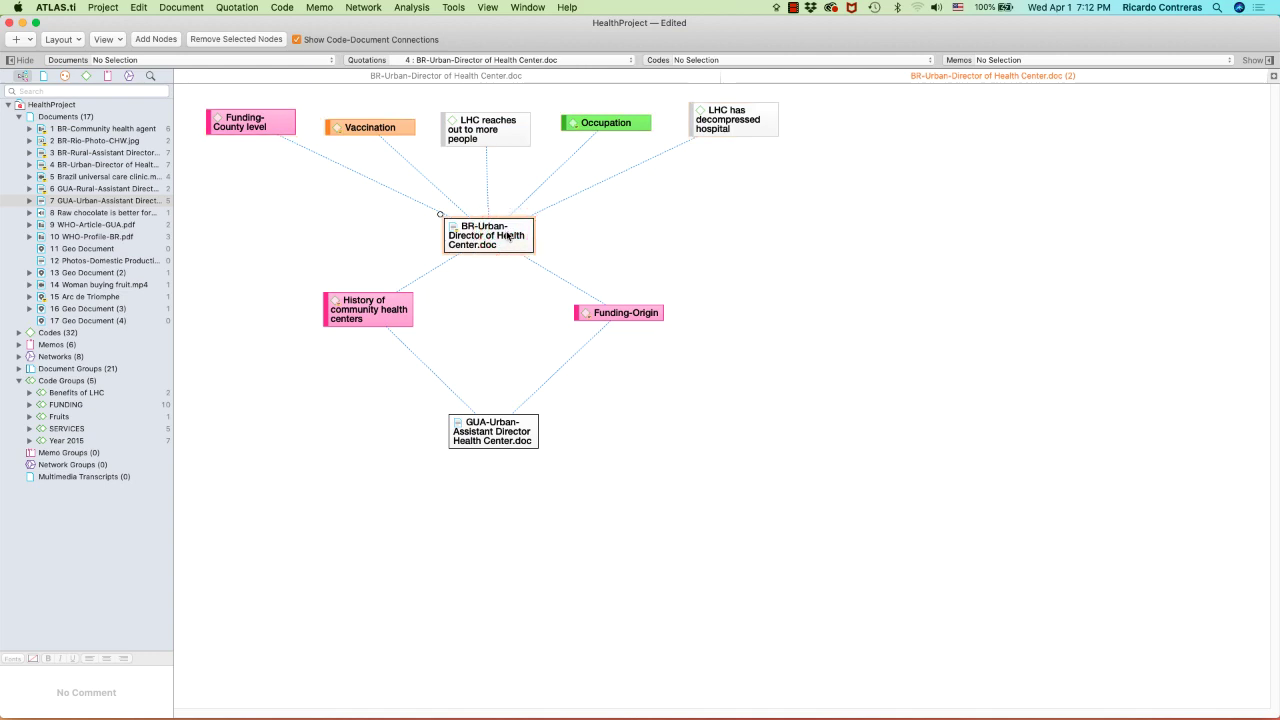
click(377, 313)
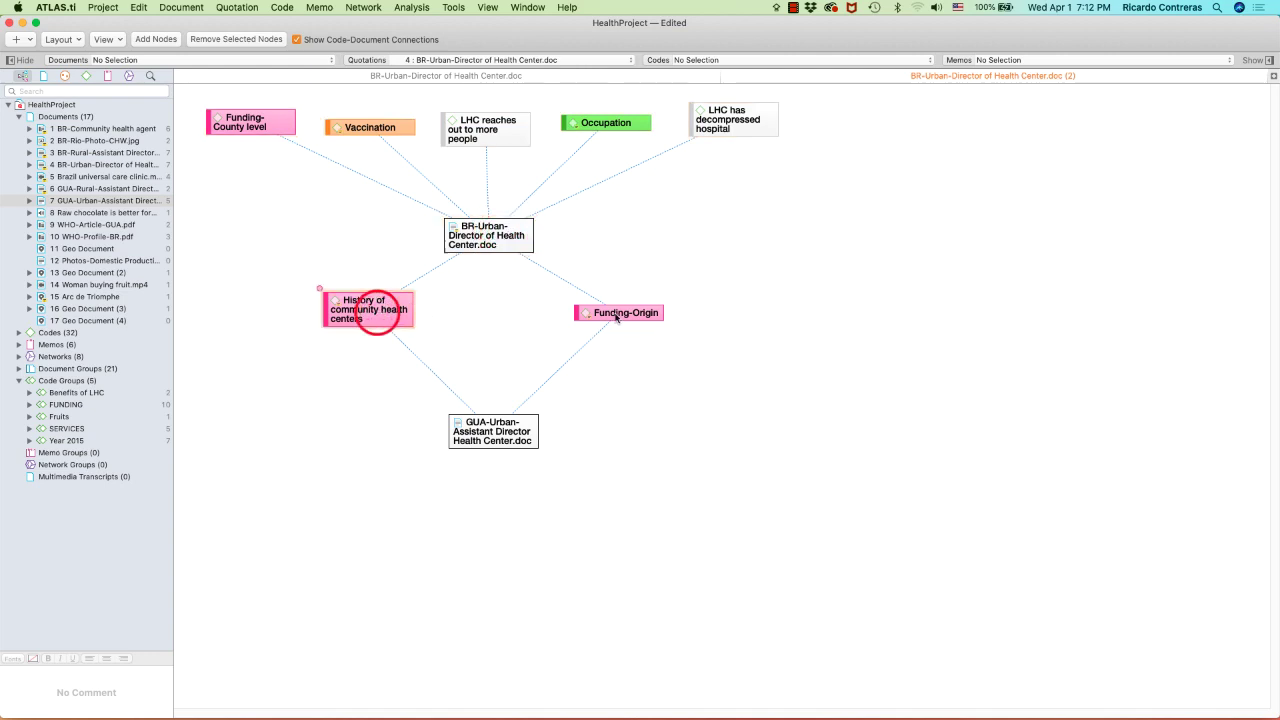
click(626, 314)
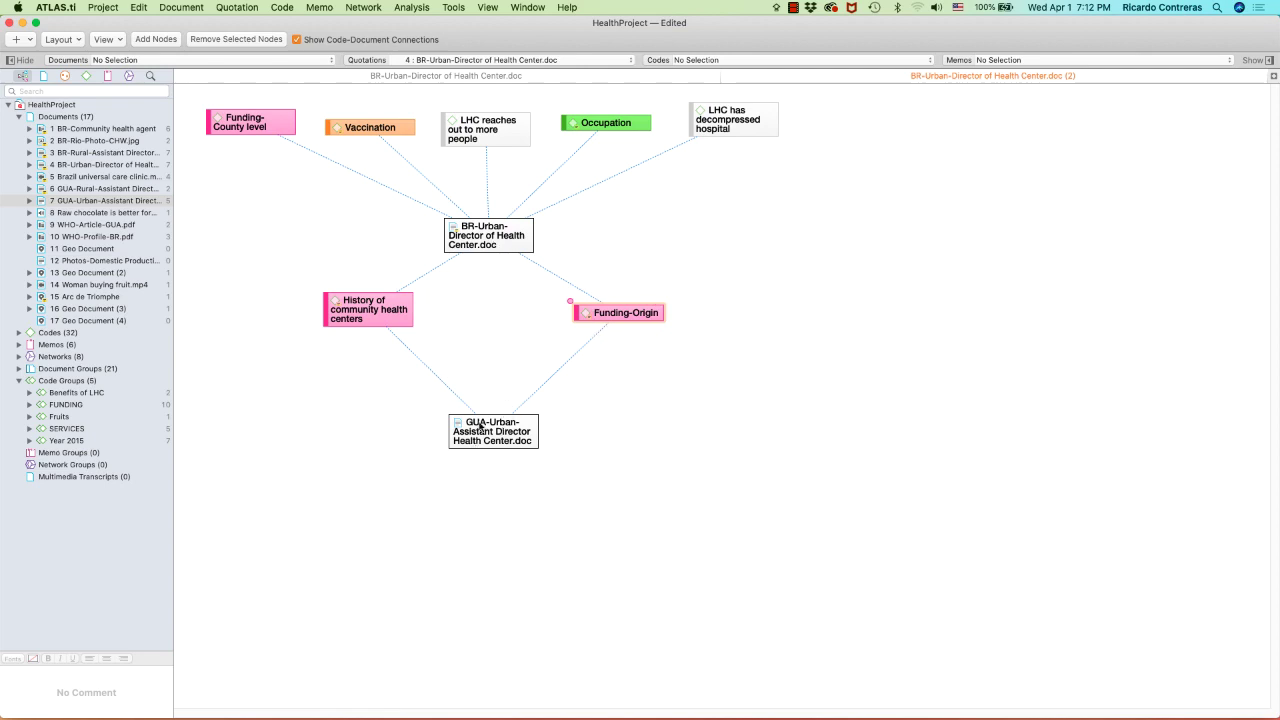
Copy all nodes of the BR-Urban-Director document network and paste them into a blank Word document.
click(748, 437)
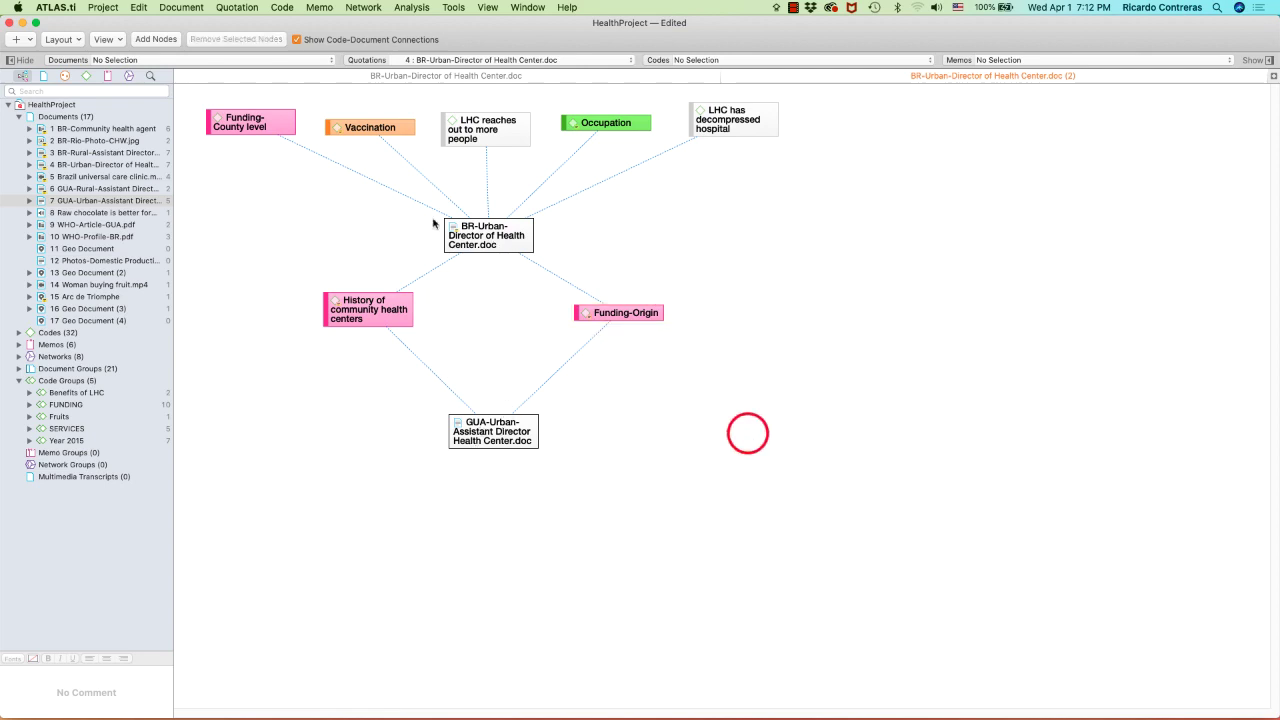
drag(192, 88, 777, 472)
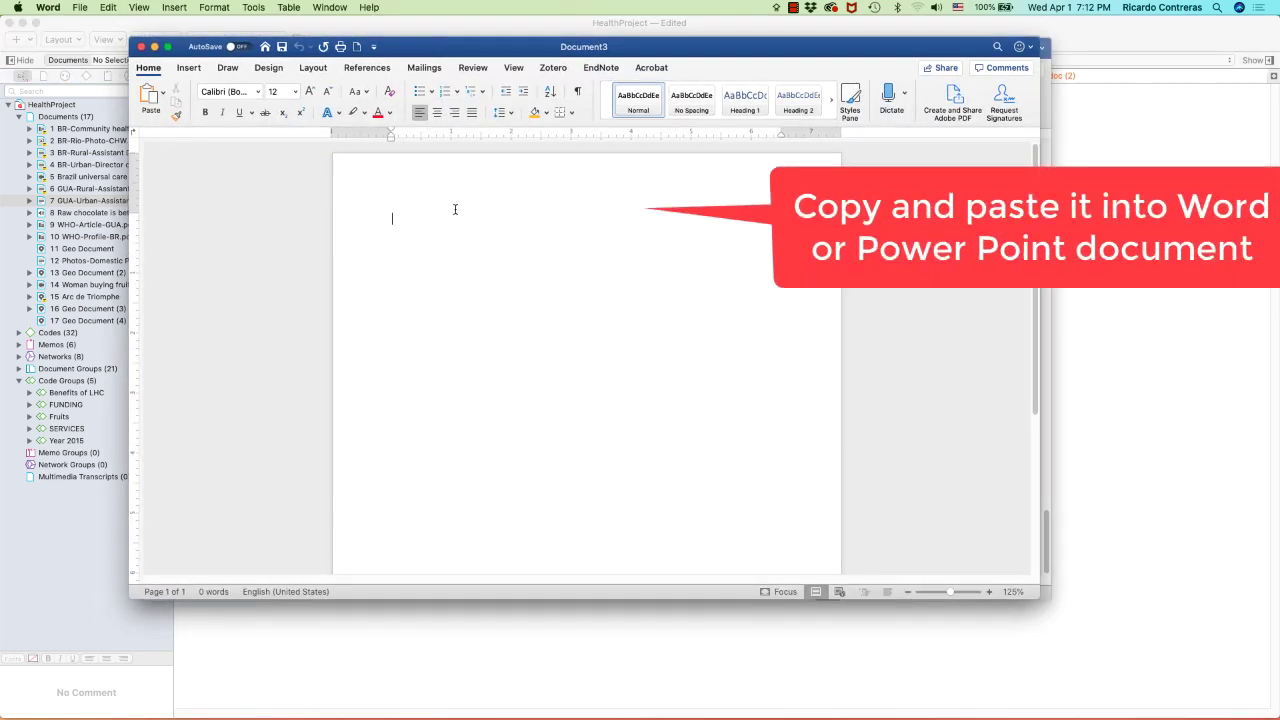
click(455, 209)
key(super+v)
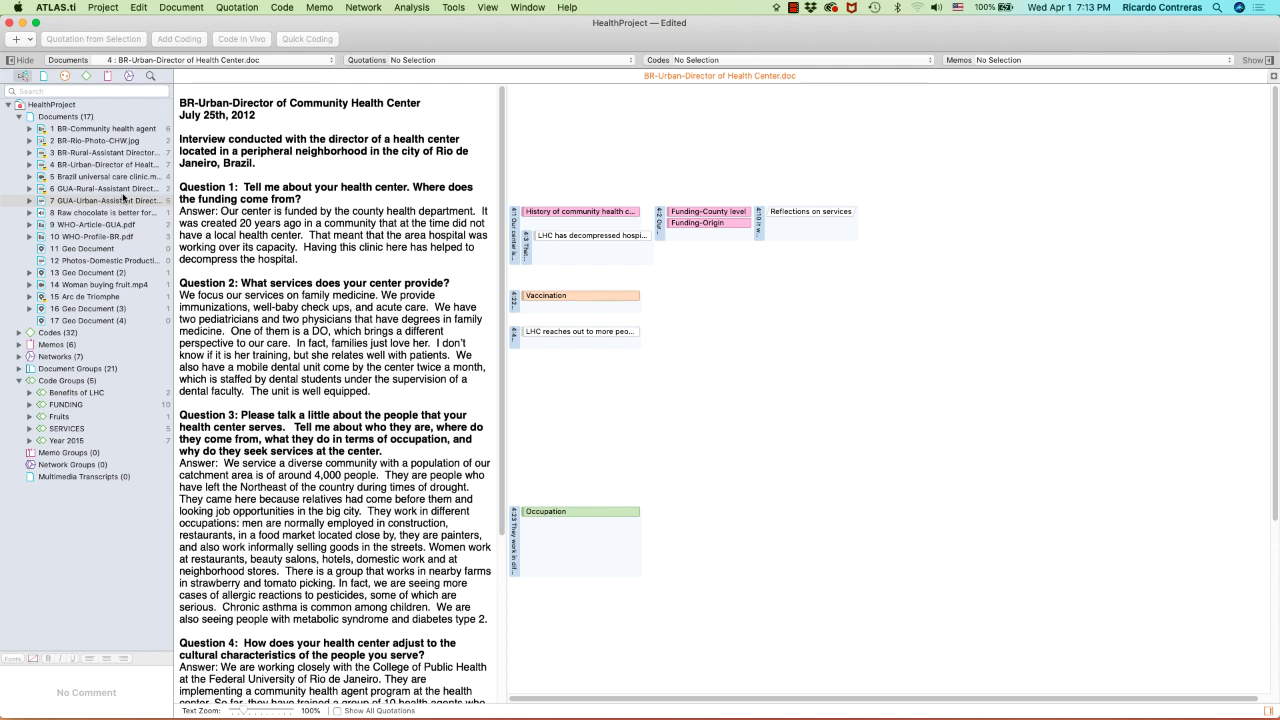
Open quotation 4:1 of the BR-Urban-Director document in a network and level its History of community health centers code node with it.
click(511, 219)
click(513, 222)
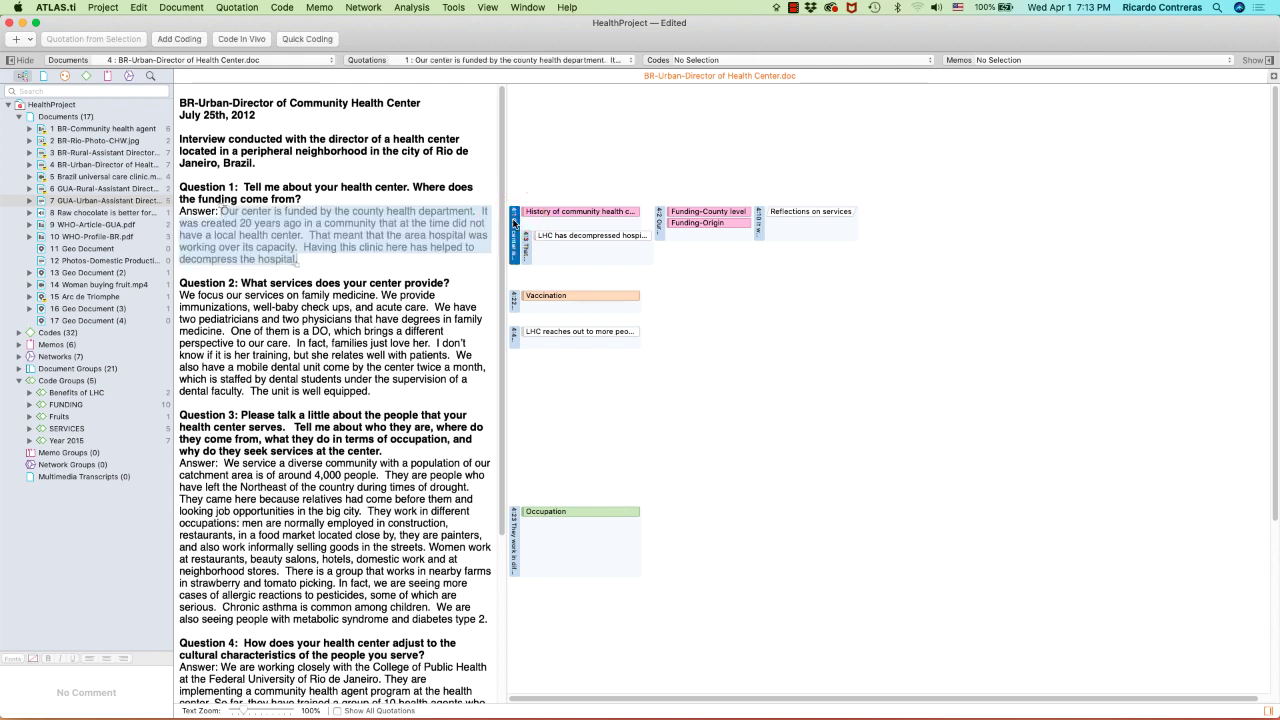
right_click(513, 222)
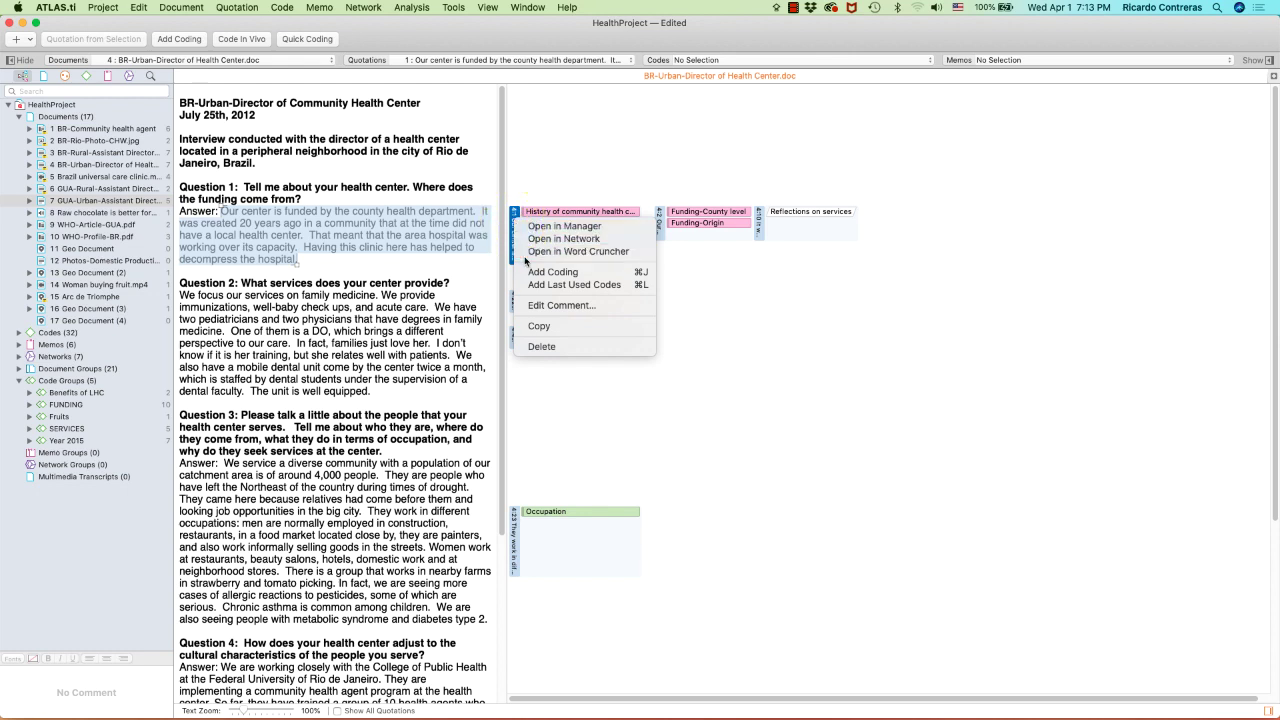
click(550, 240)
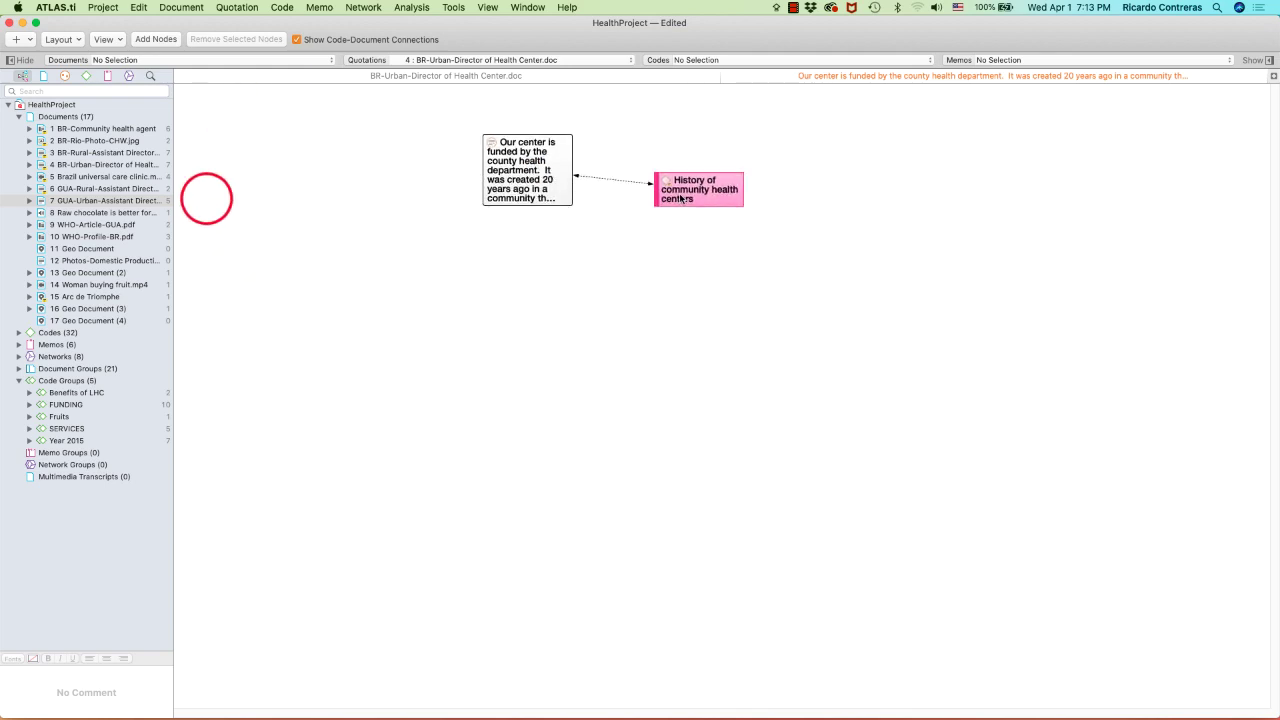
drag(680, 198, 689, 178)
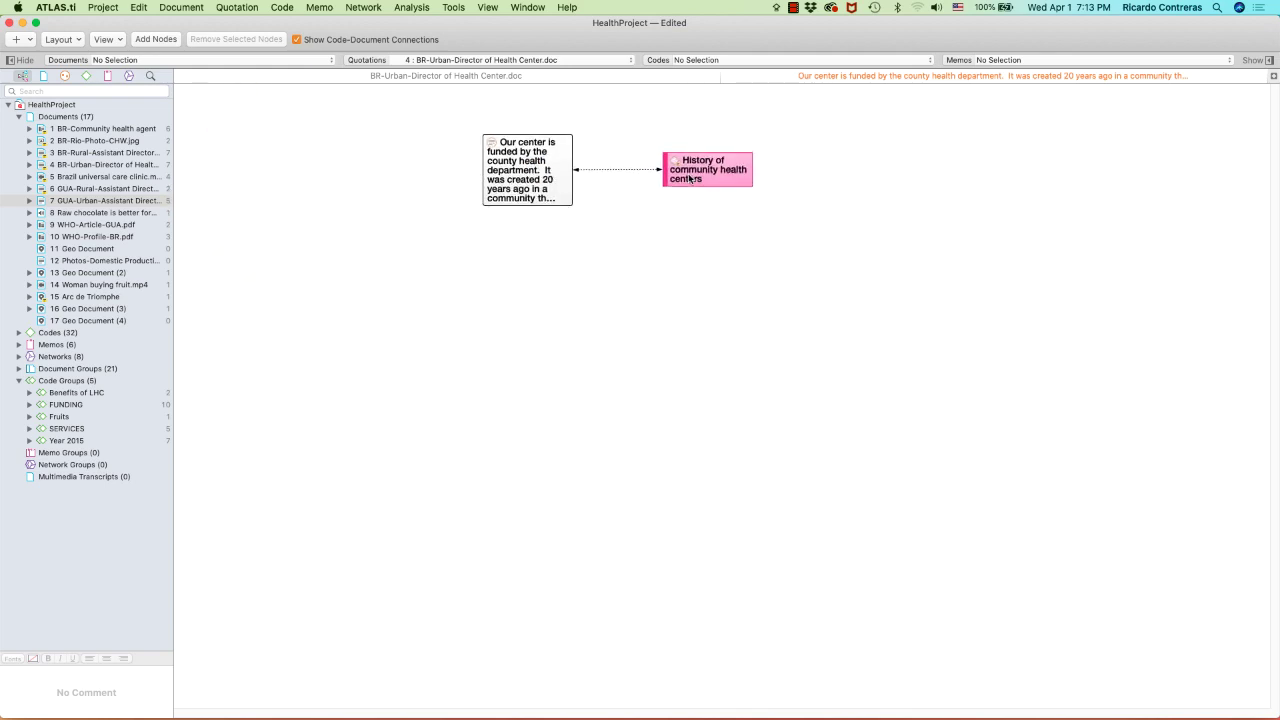
Show the inspector and examine the details of quotation 4:1 and the History of community health centers code.
click(1252, 60)
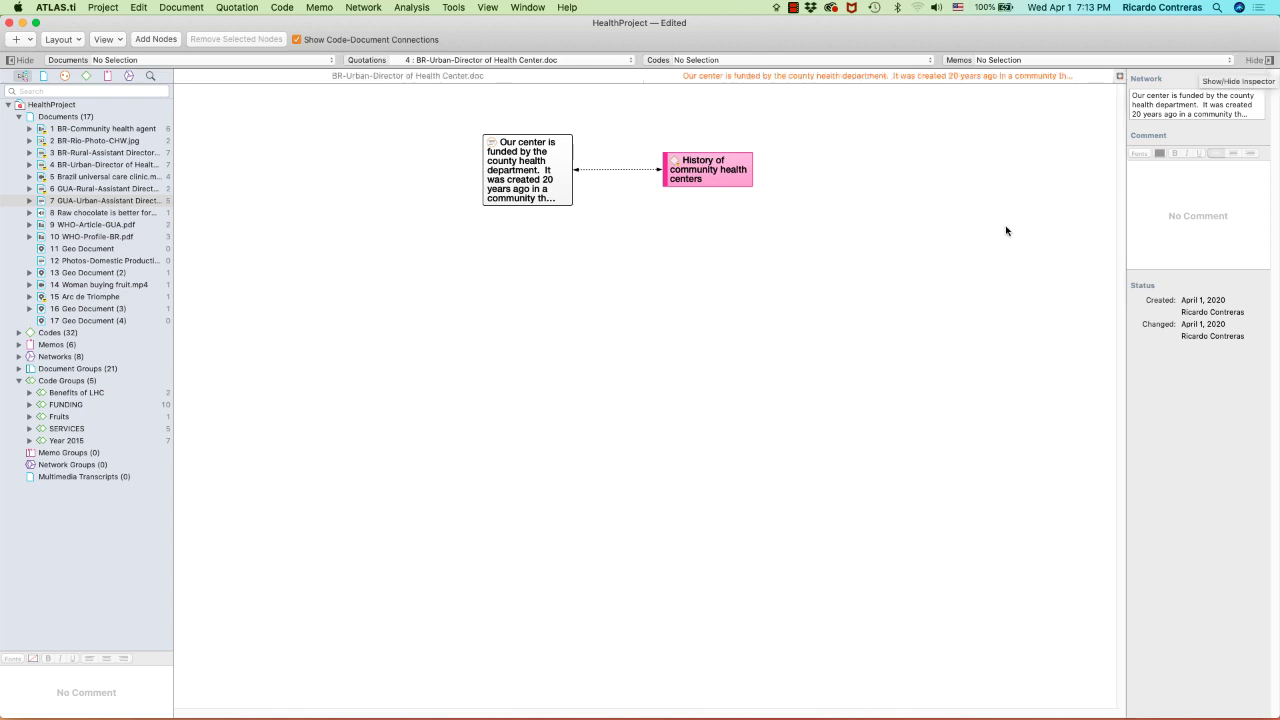
click(545, 186)
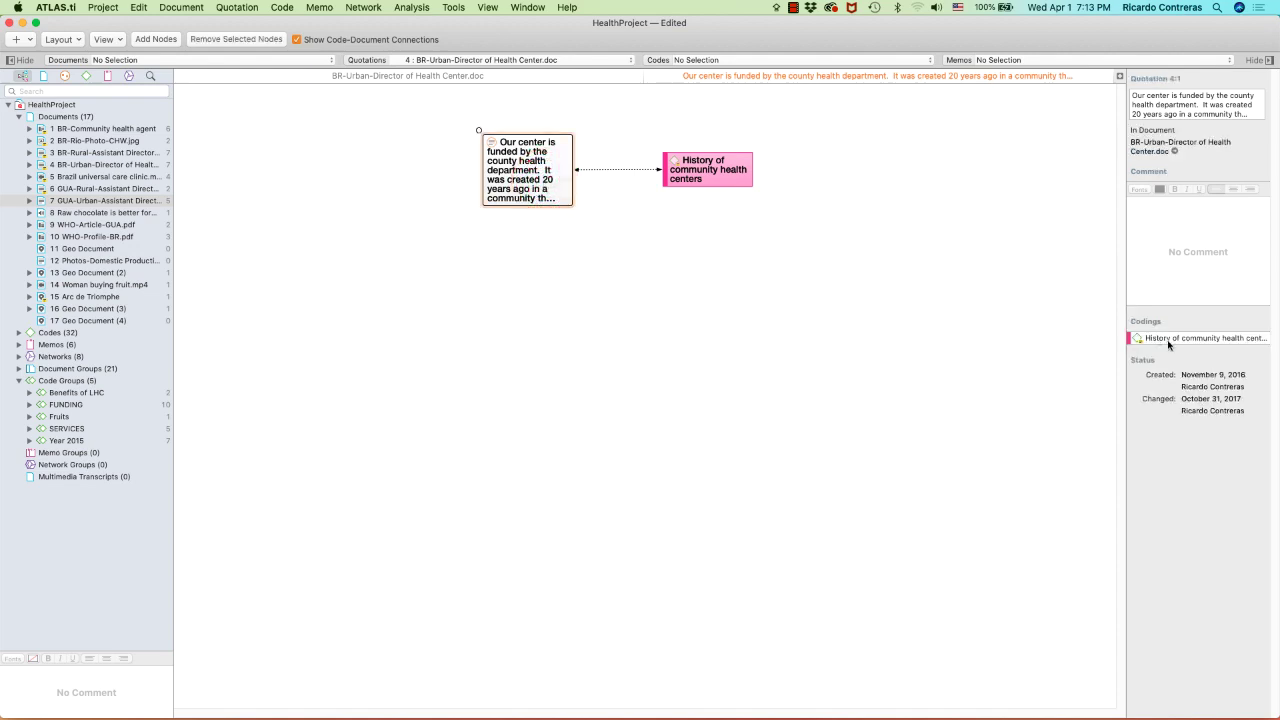
click(744, 180)
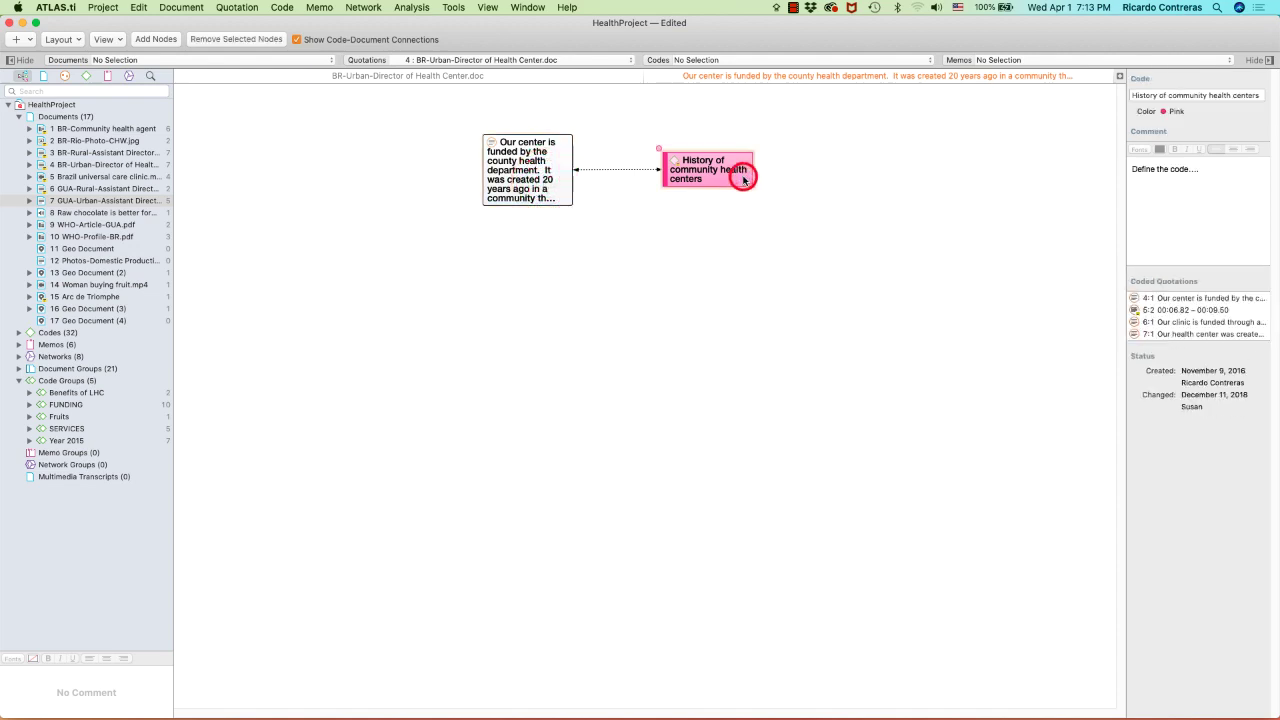
double_click(717, 177)
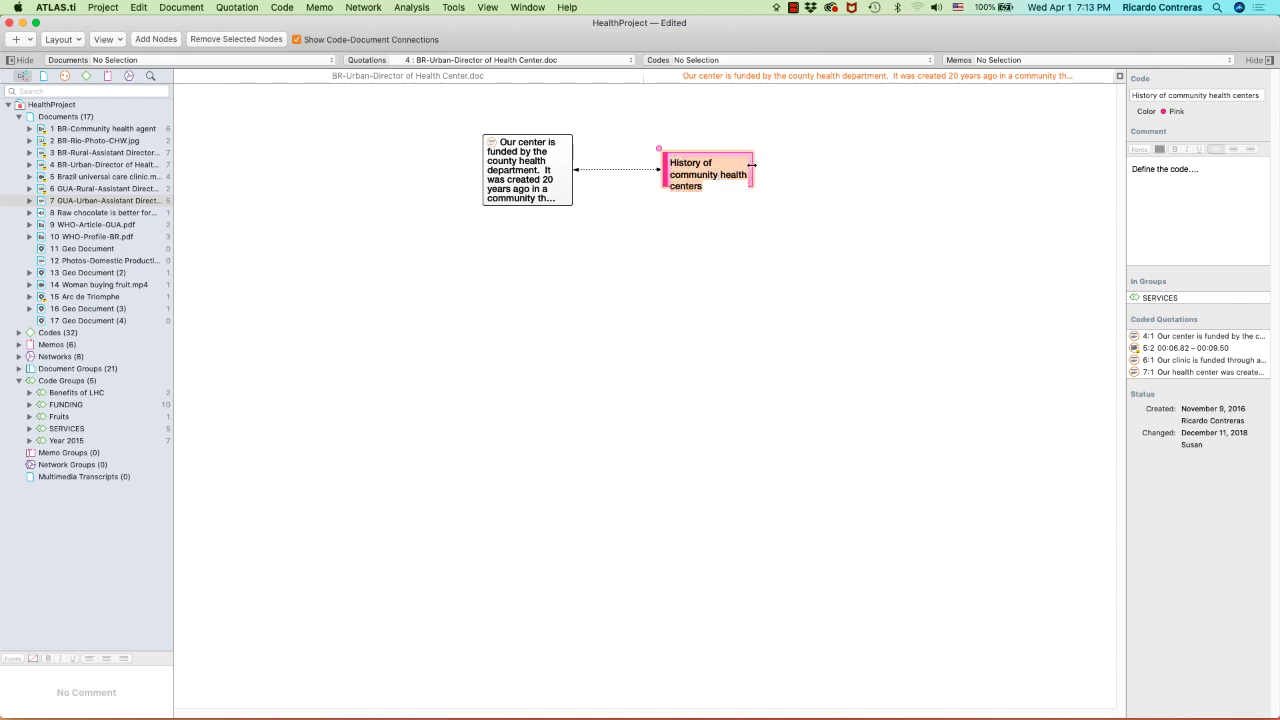
click(751, 165)
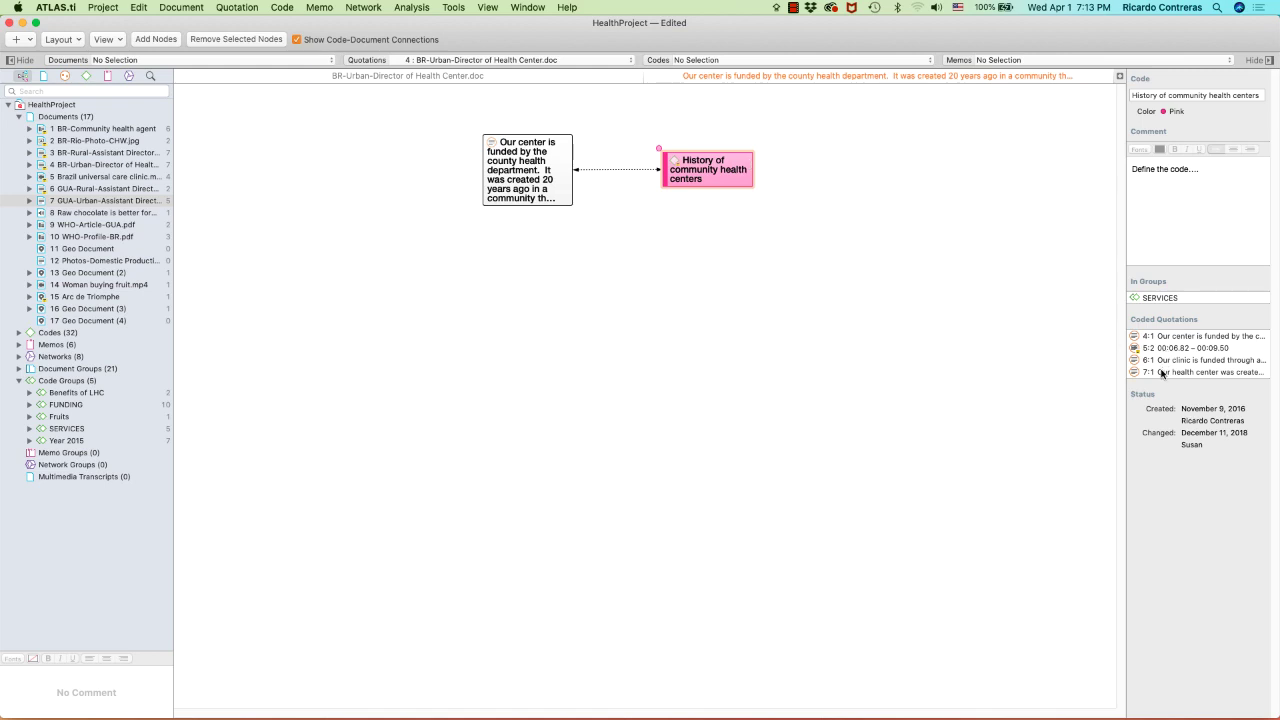
Add the other quotations coded with History of community health centers, 5:2, 6:1 and 7:1, to the network.
drag(1165, 348, 683, 357)
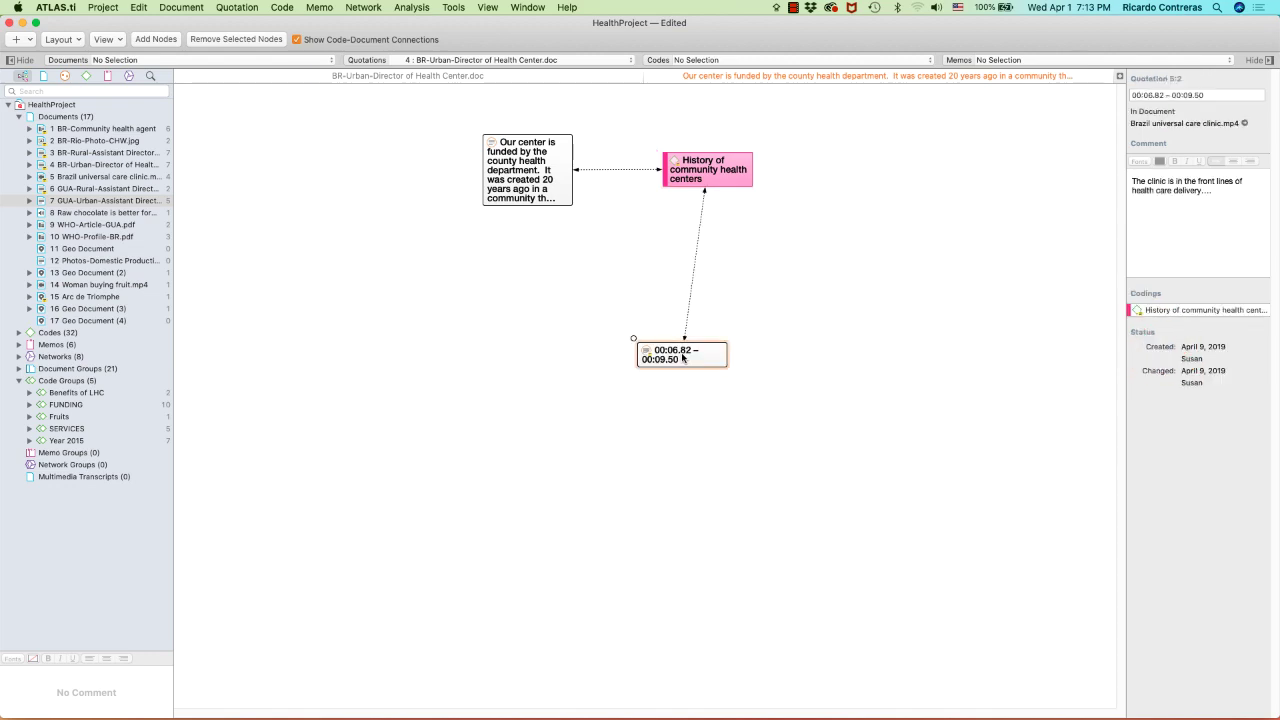
click(727, 169)
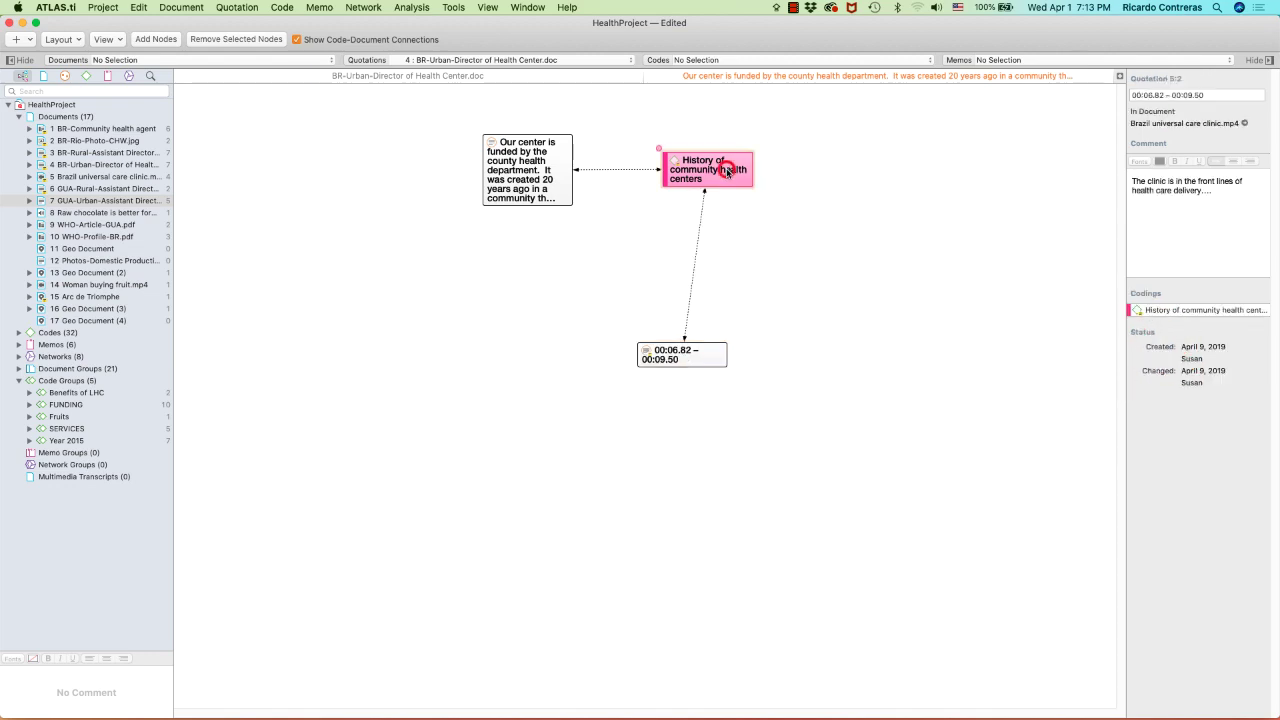
click(1175, 361)
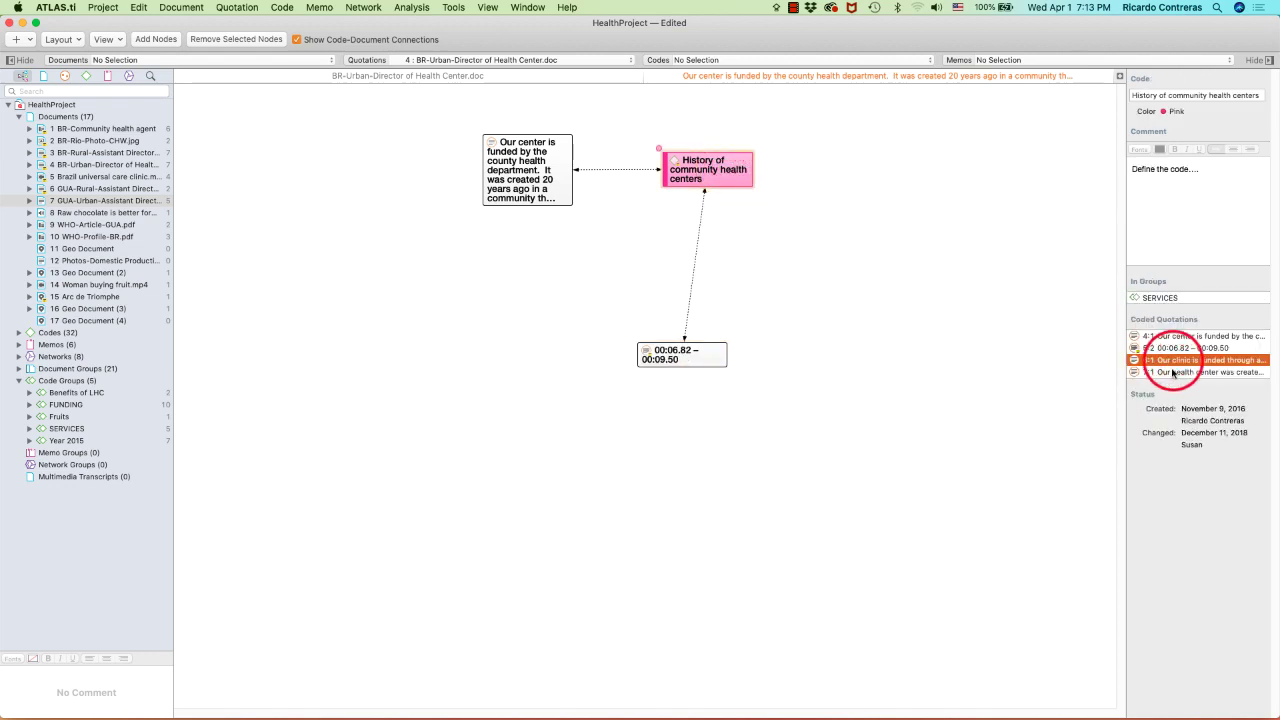
shift+click(1175, 372)
drag(1175, 372, 900, 342)
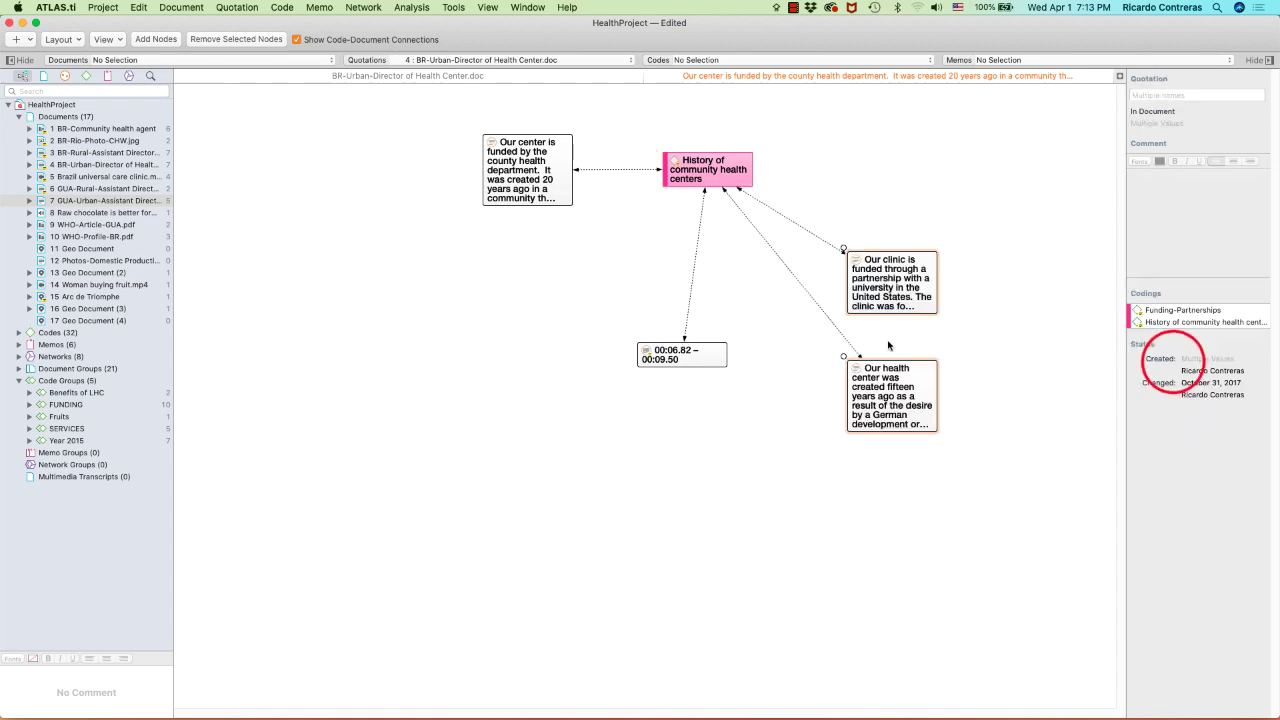
Arrange quotations 5:2, 7:1 and 6:1 in a row below the History of community health centers code, with quotation 4:1 level beside the code.
drag(897, 386, 806, 340)
click(931, 290)
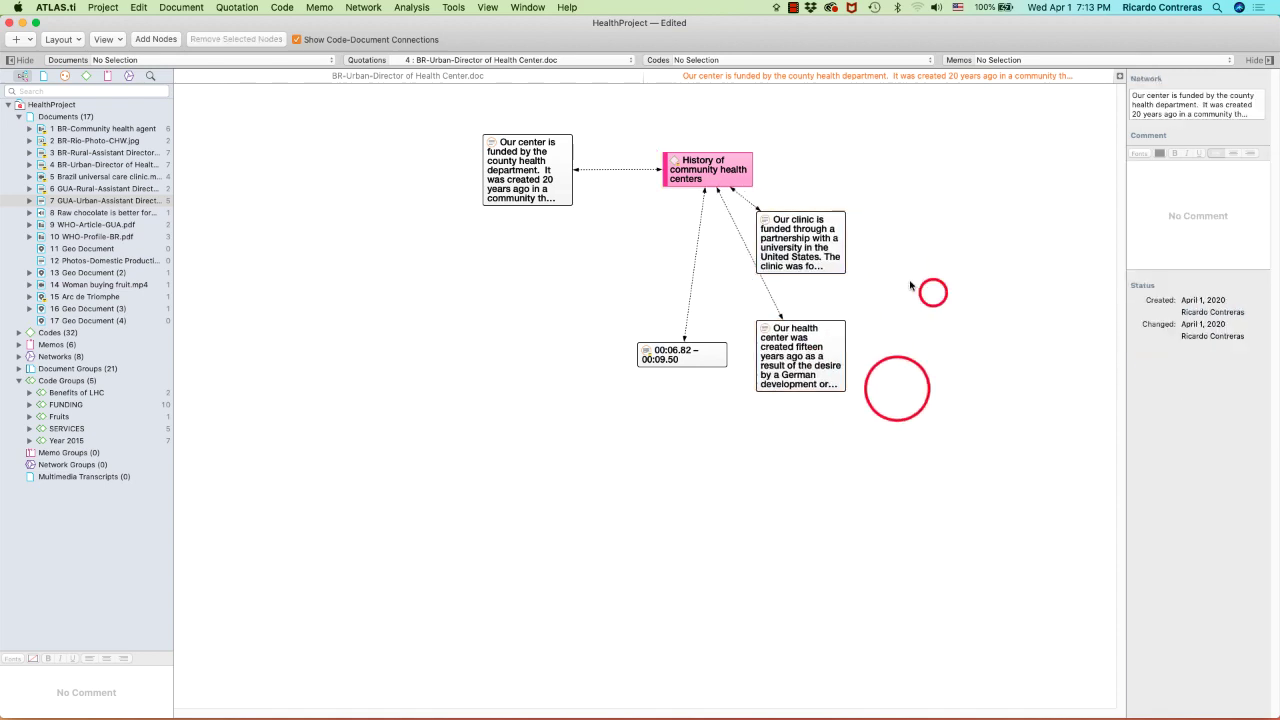
drag(823, 250, 998, 370)
drag(729, 171, 819, 183)
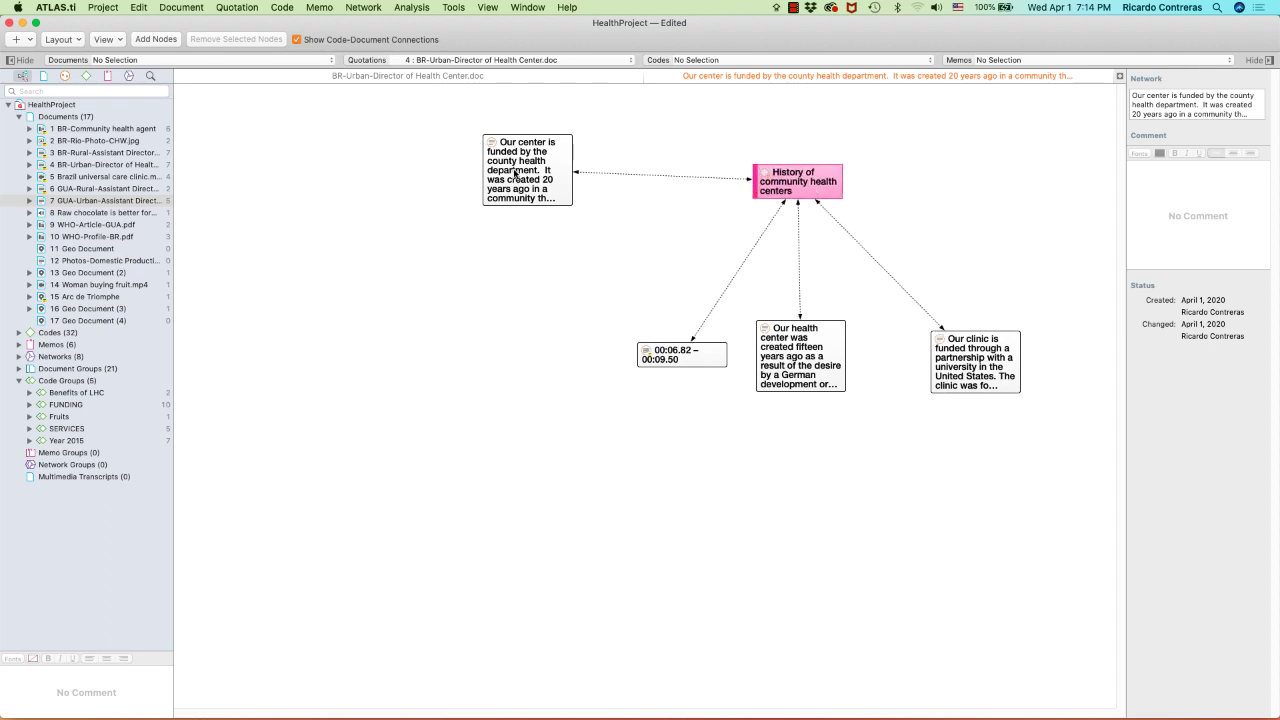
drag(514, 173, 513, 183)
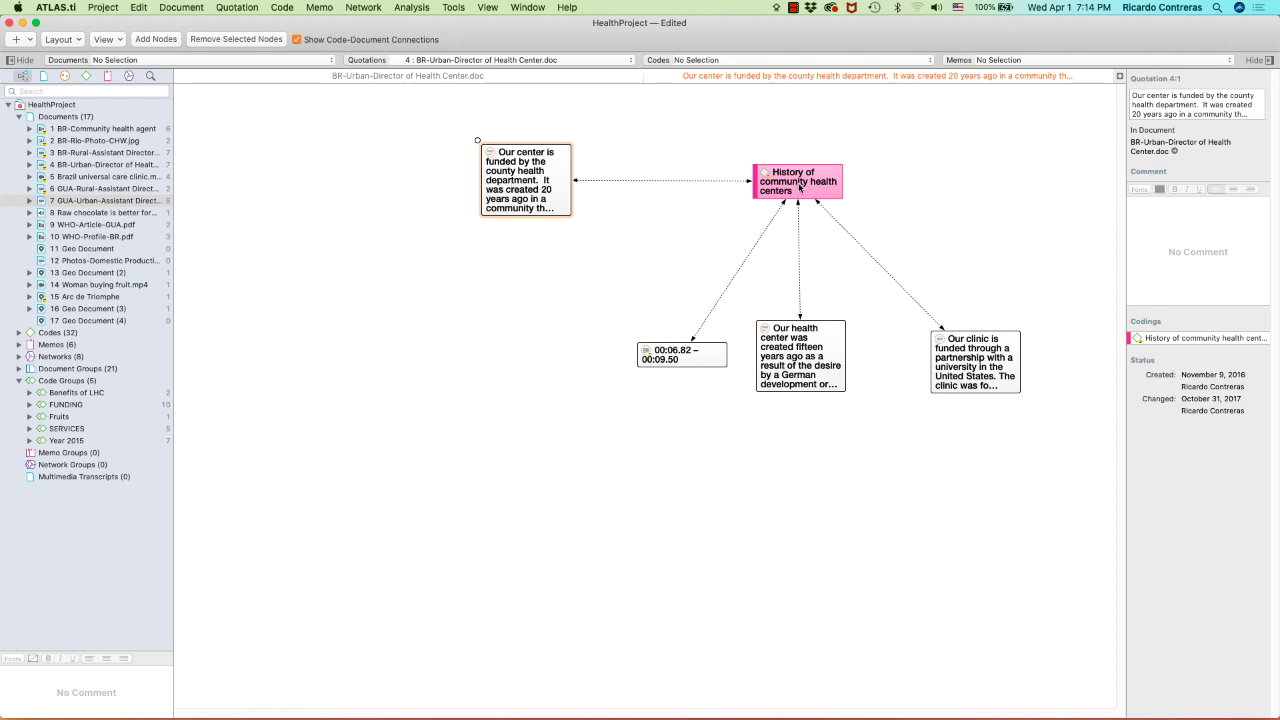
click(800, 187)
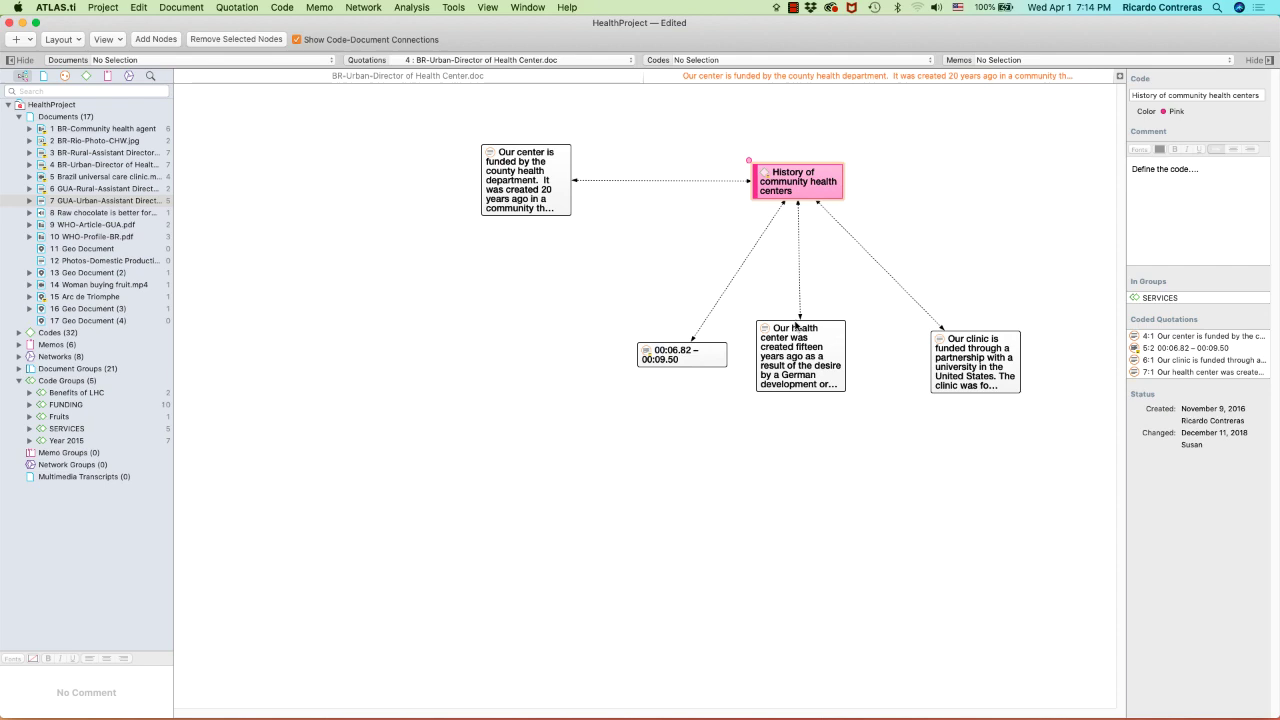
click(593, 256)
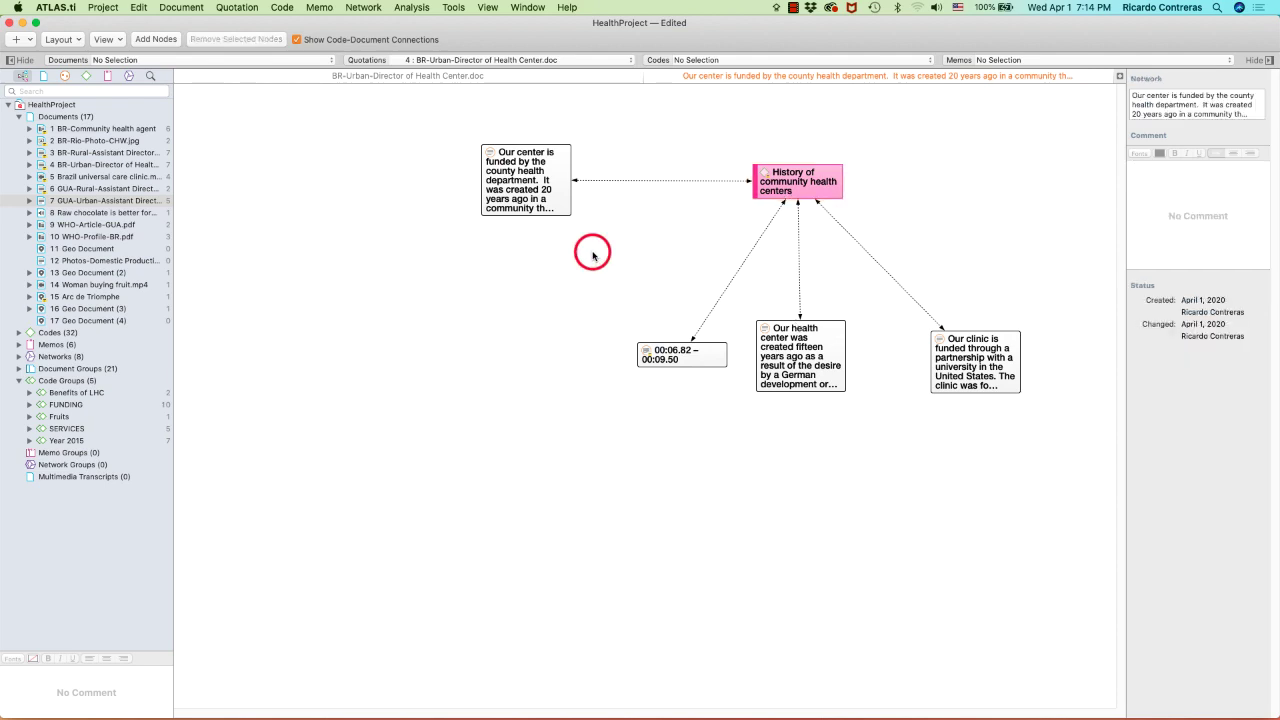
Turn on quotation previews in the network and enlarge the video quotation 5:2 node.
click(117, 38)
click(128, 68)
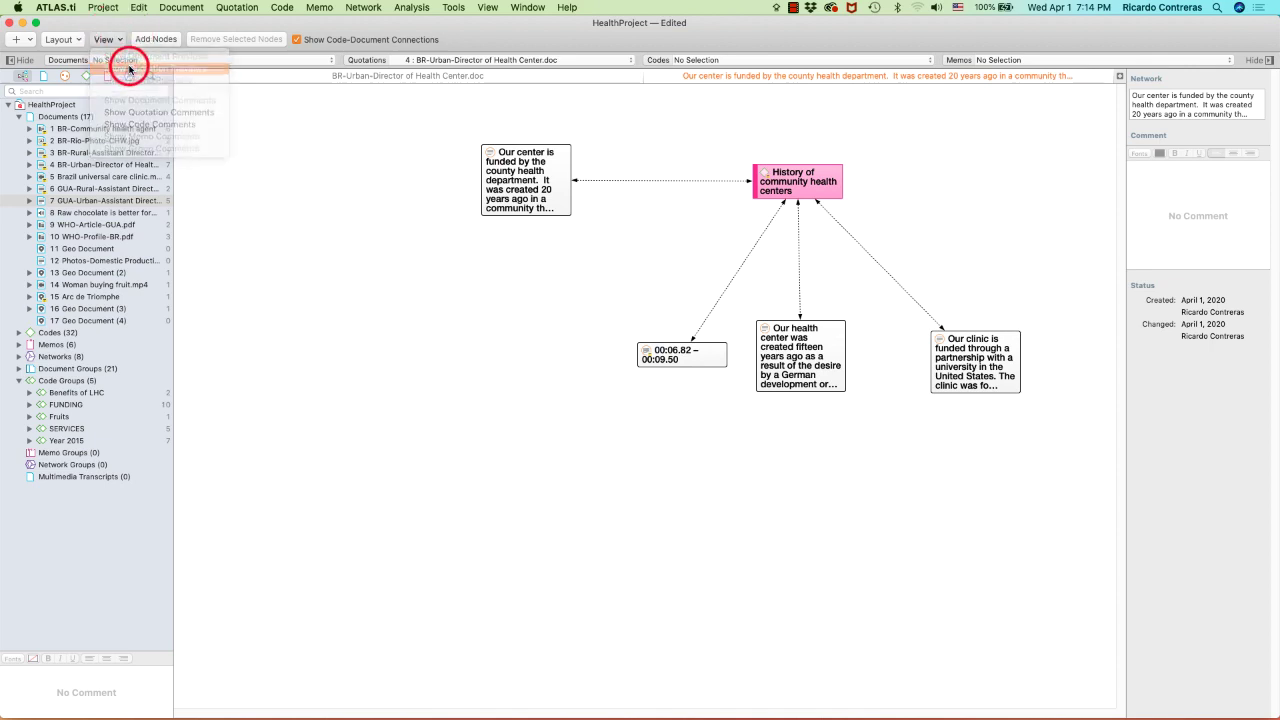
click(693, 366)
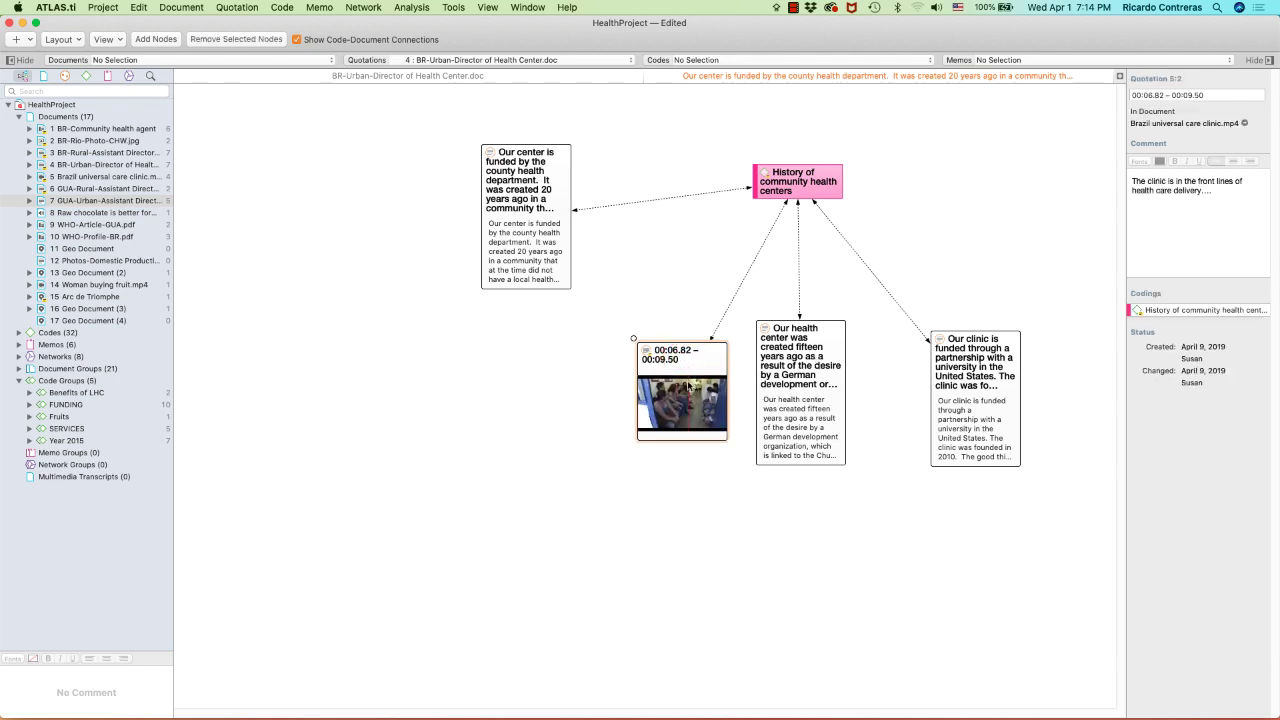
drag(637, 440, 484, 492)
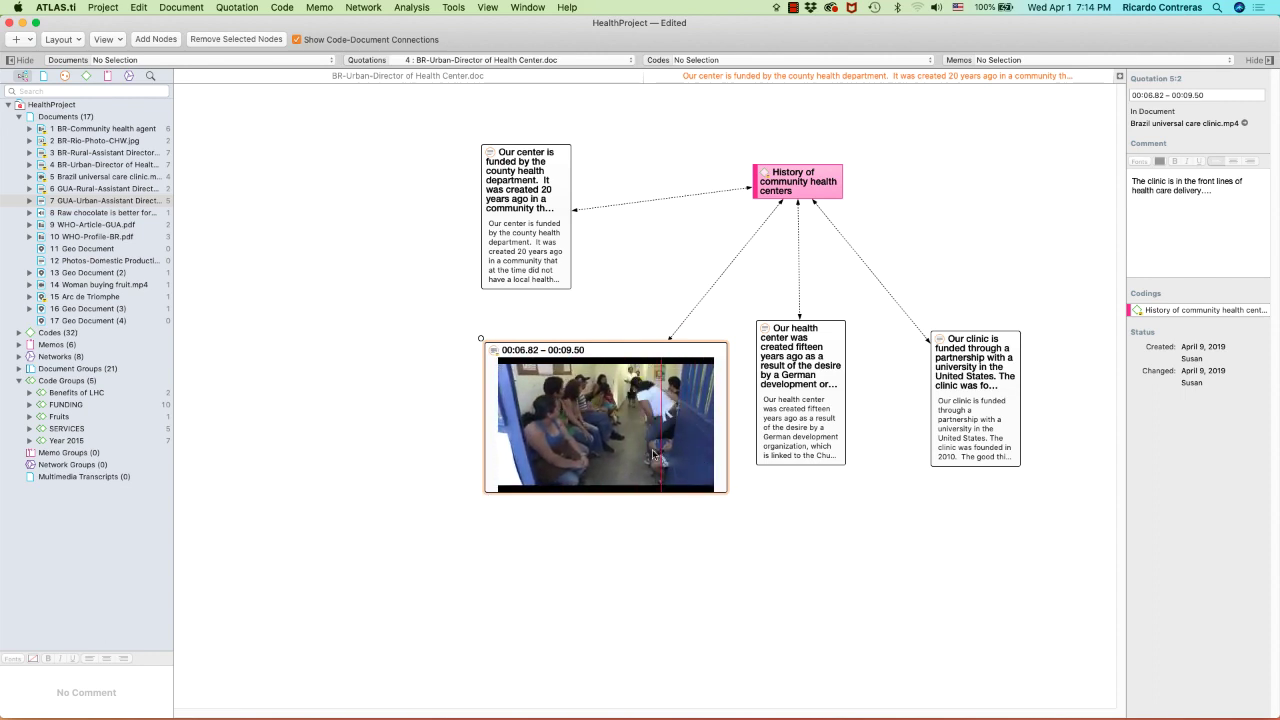
Widen the quotation 7:1 and 6:1 nodes to show more text, and shift the code node and quotation 4:1 to rebalance the network.
click(788, 426)
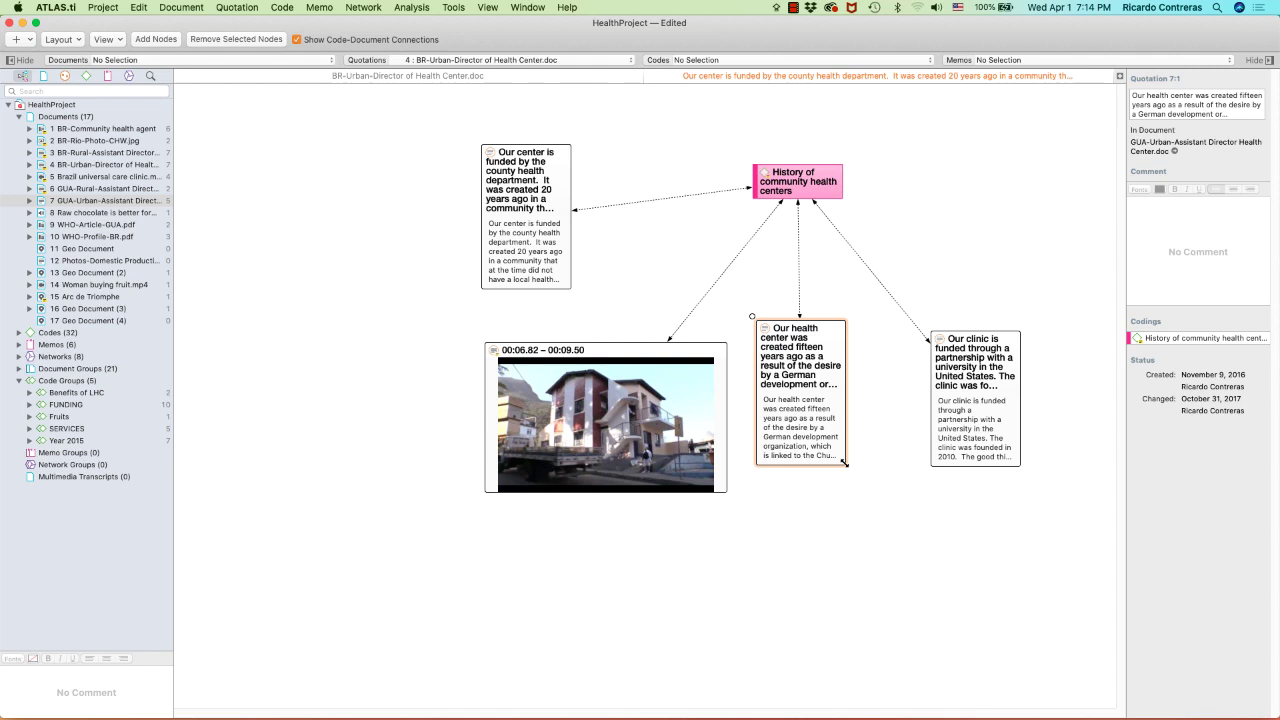
mouse_move(845, 463)
mouse_down()
mouse_move(846, 530)
mouse_move(908, 545)
mouse_move(842, 545)
mouse_move(848, 455)
mouse_up()
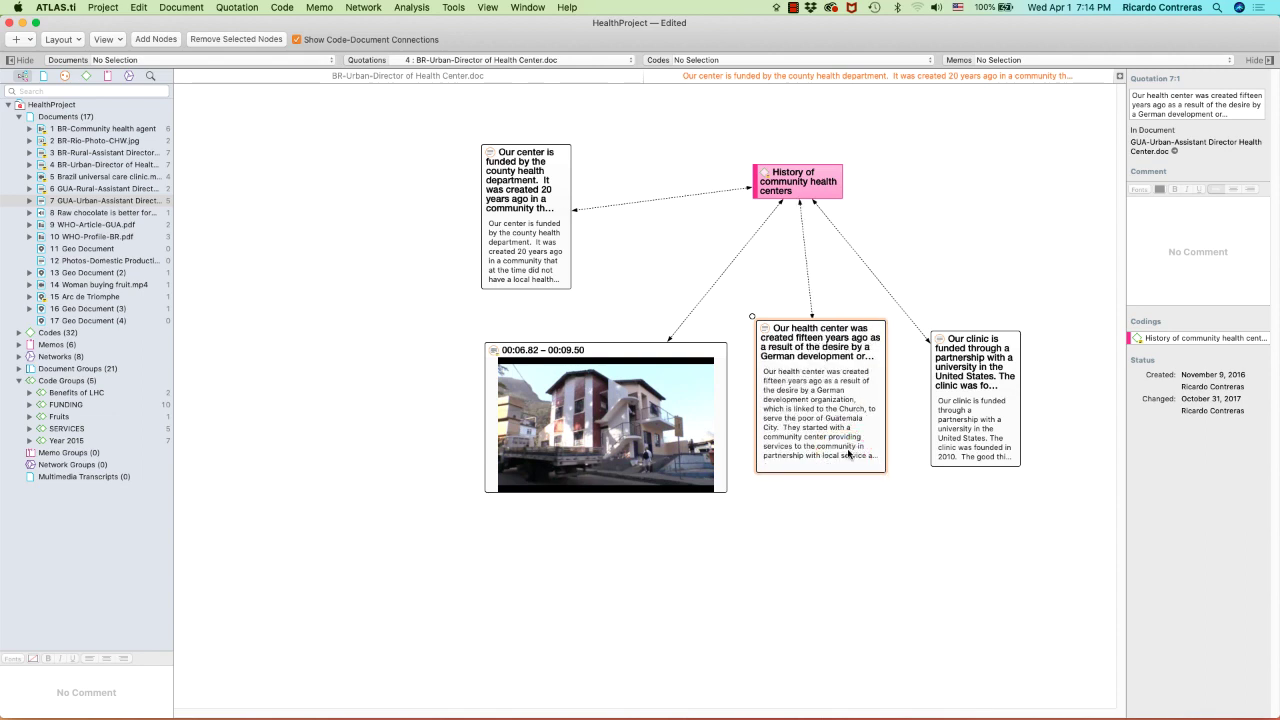
click(960, 432)
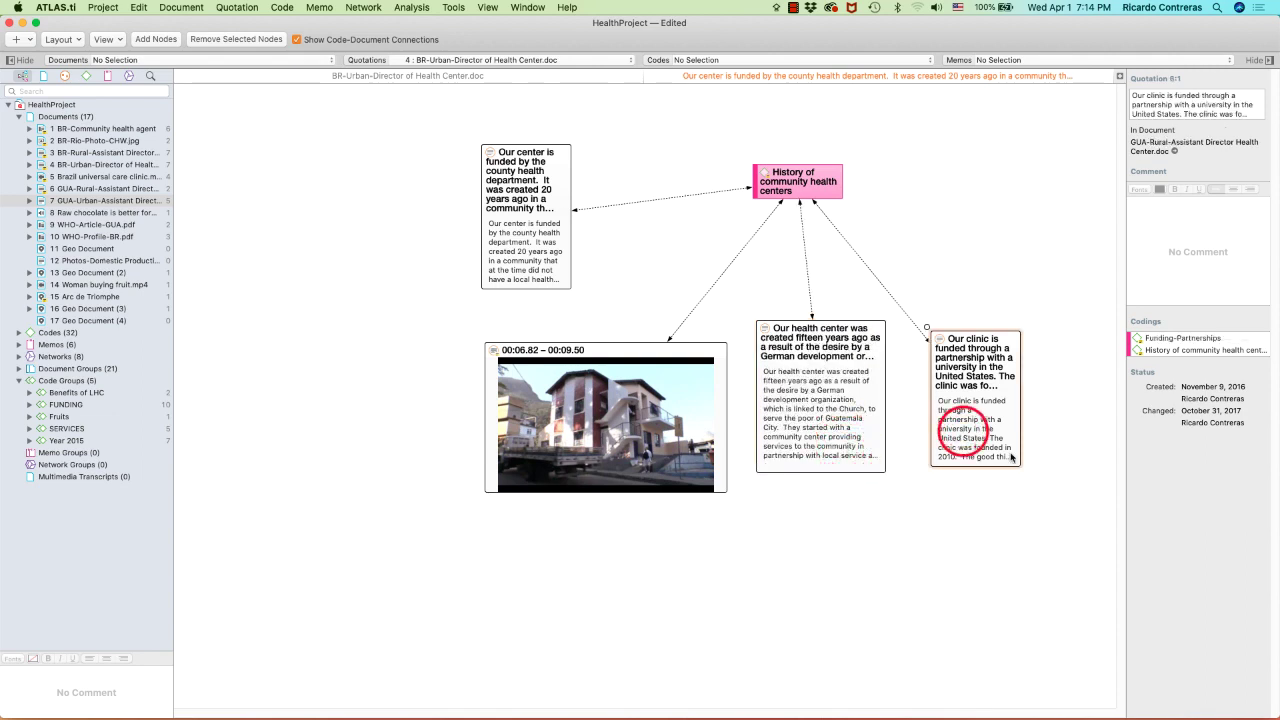
click(1016, 462)
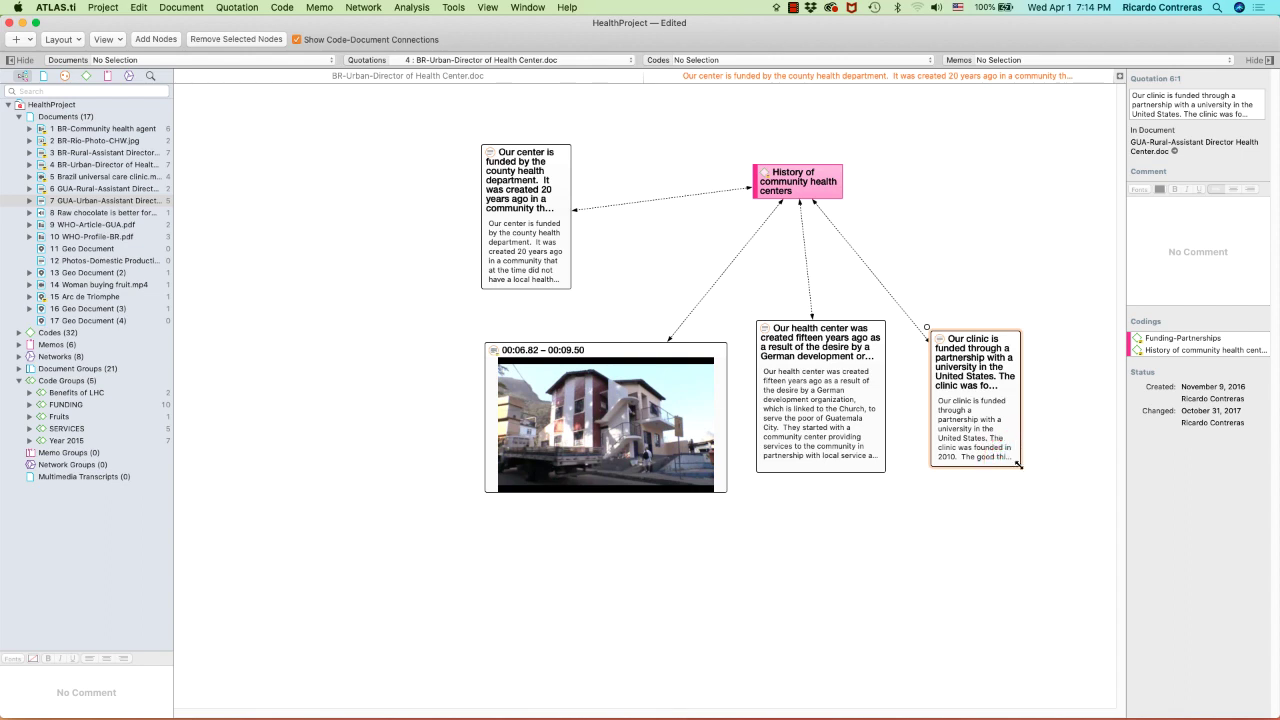
drag(1018, 463, 1073, 467)
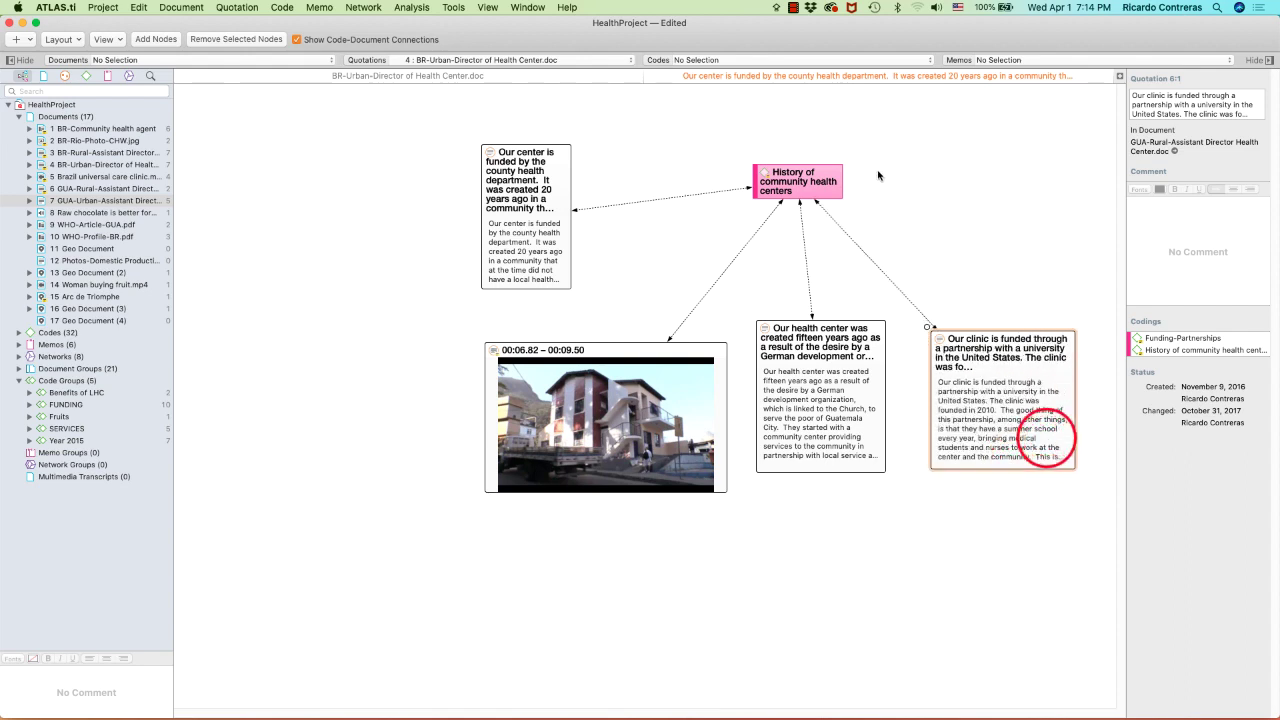
drag(787, 181, 824, 201)
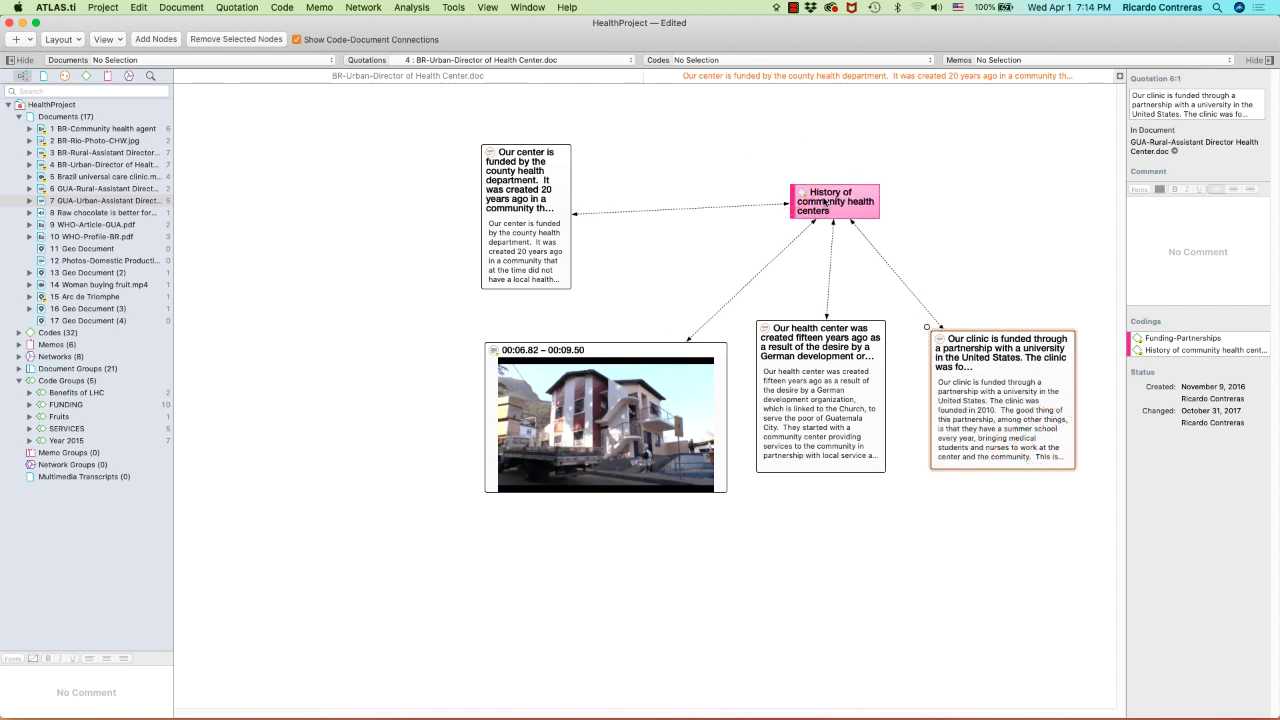
drag(548, 176, 532, 145)
Compare quotation 4:1 and its coding in the BR-Urban-Director document's margin with its node in the quotation network.
click(483, 78)
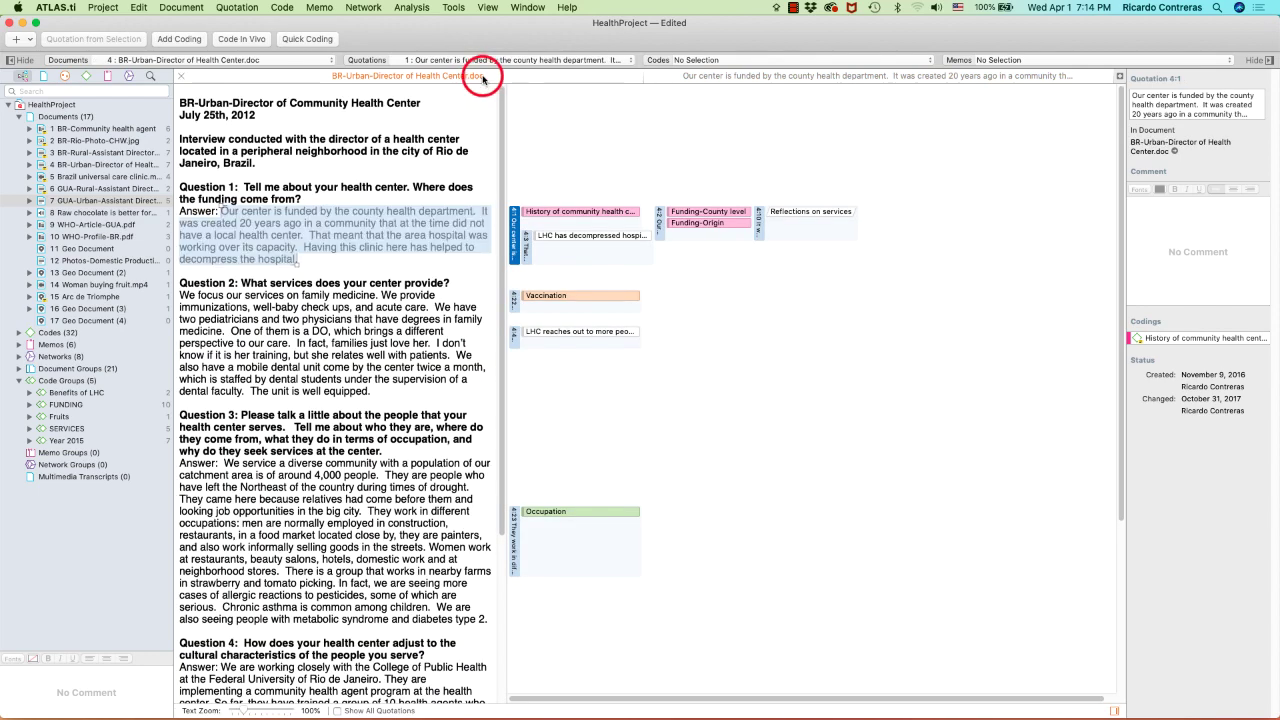
click(513, 225)
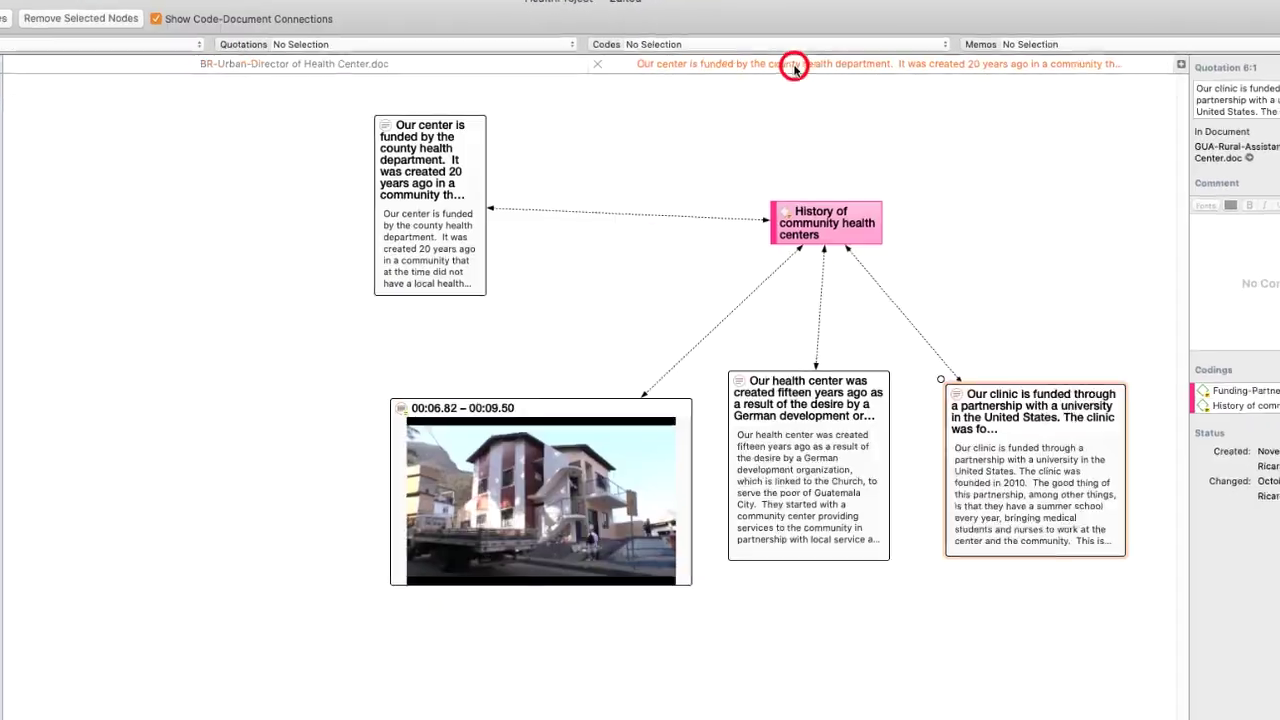
click(434, 195)
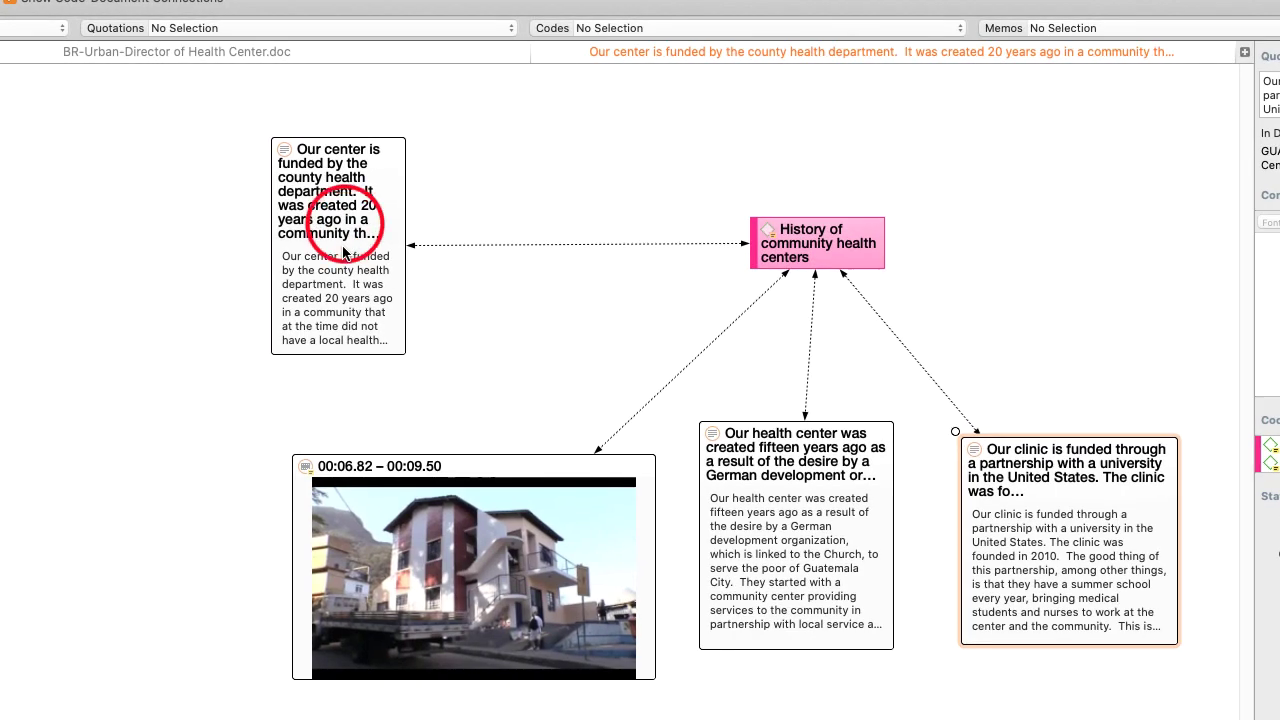
click(267, 50)
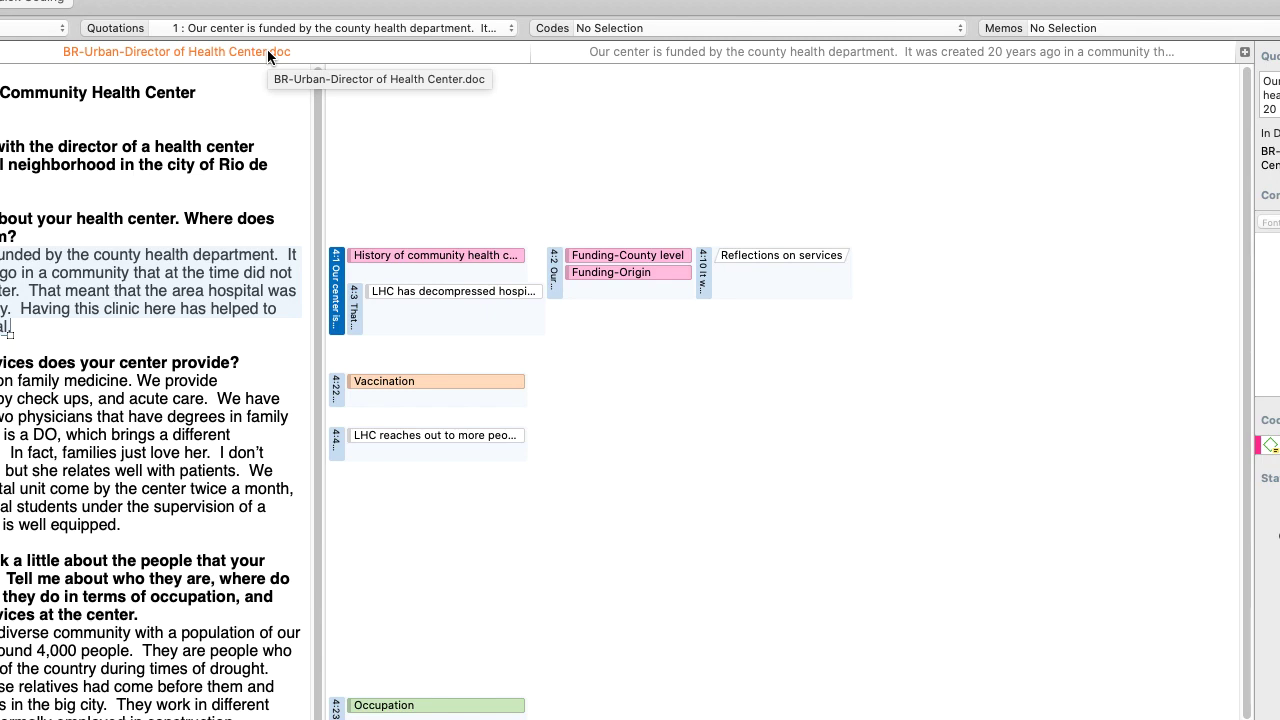
click(654, 52)
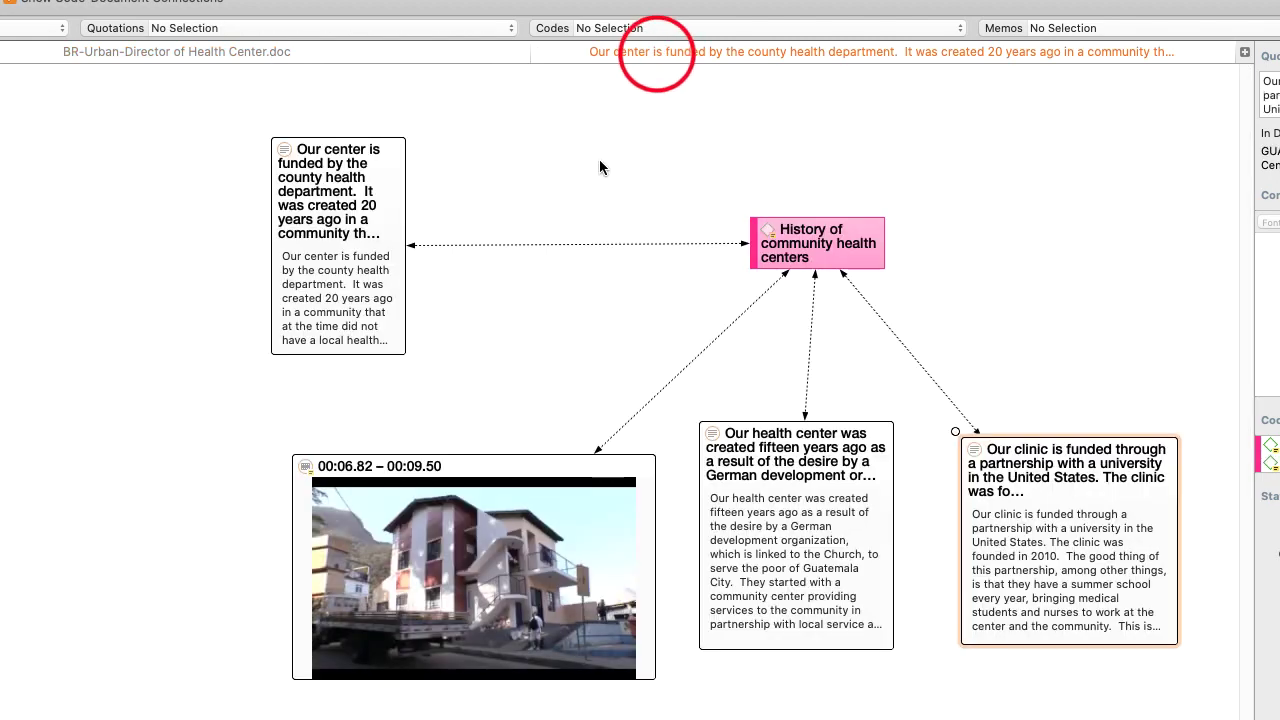
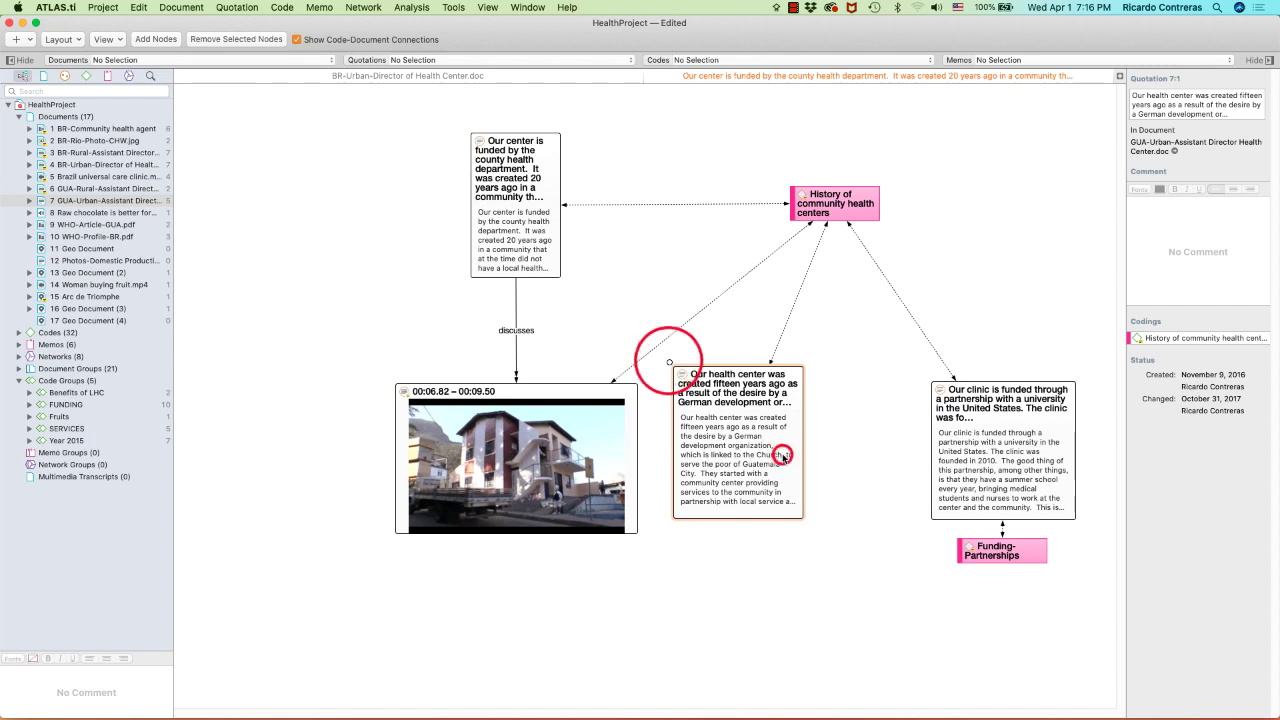
Link quotation 7:1 to quotation 6:1 in the network with the relation "contradicts".
click(772, 635)
click(748, 478)
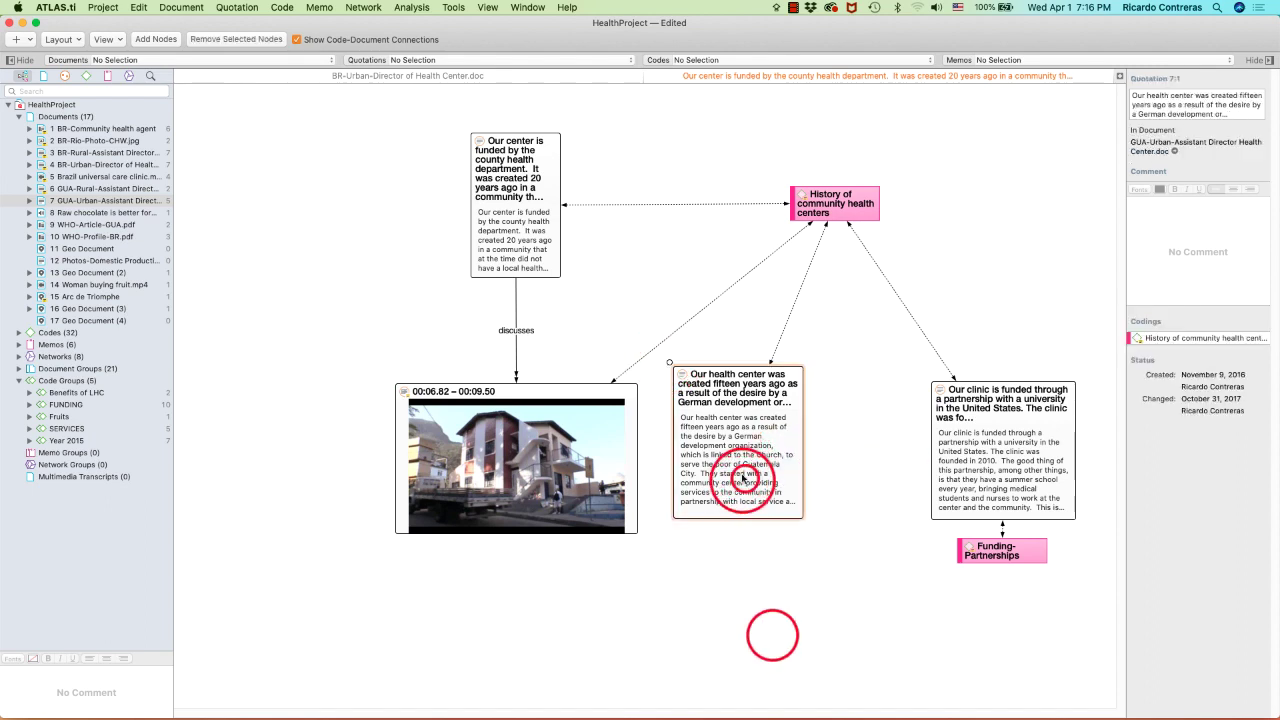
click(669, 363)
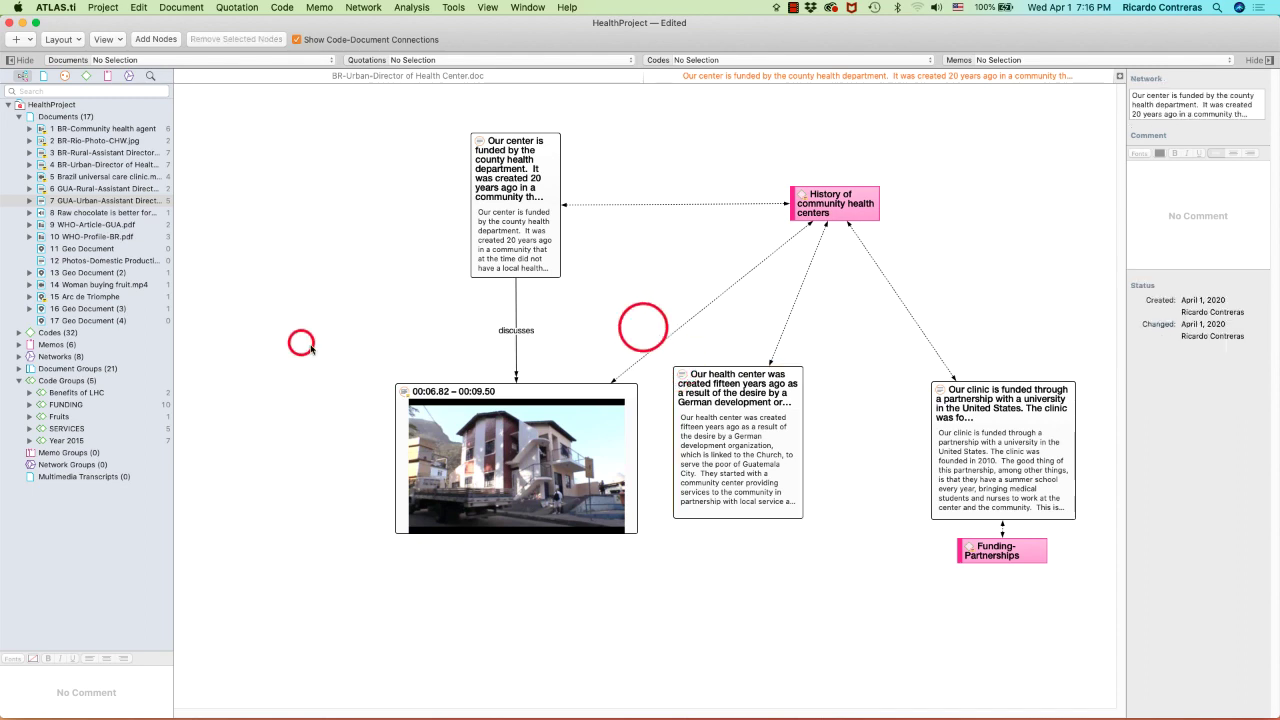
click(764, 444)
drag(669, 363, 955, 450)
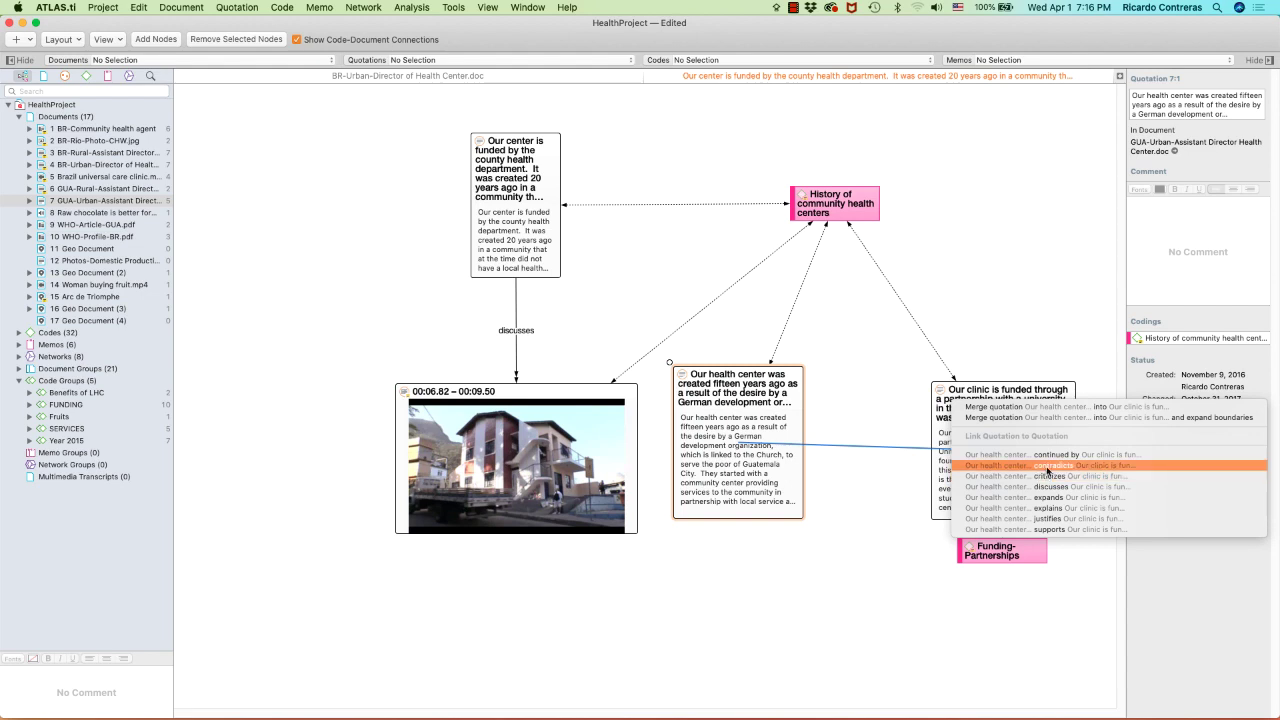
click(1047, 467)
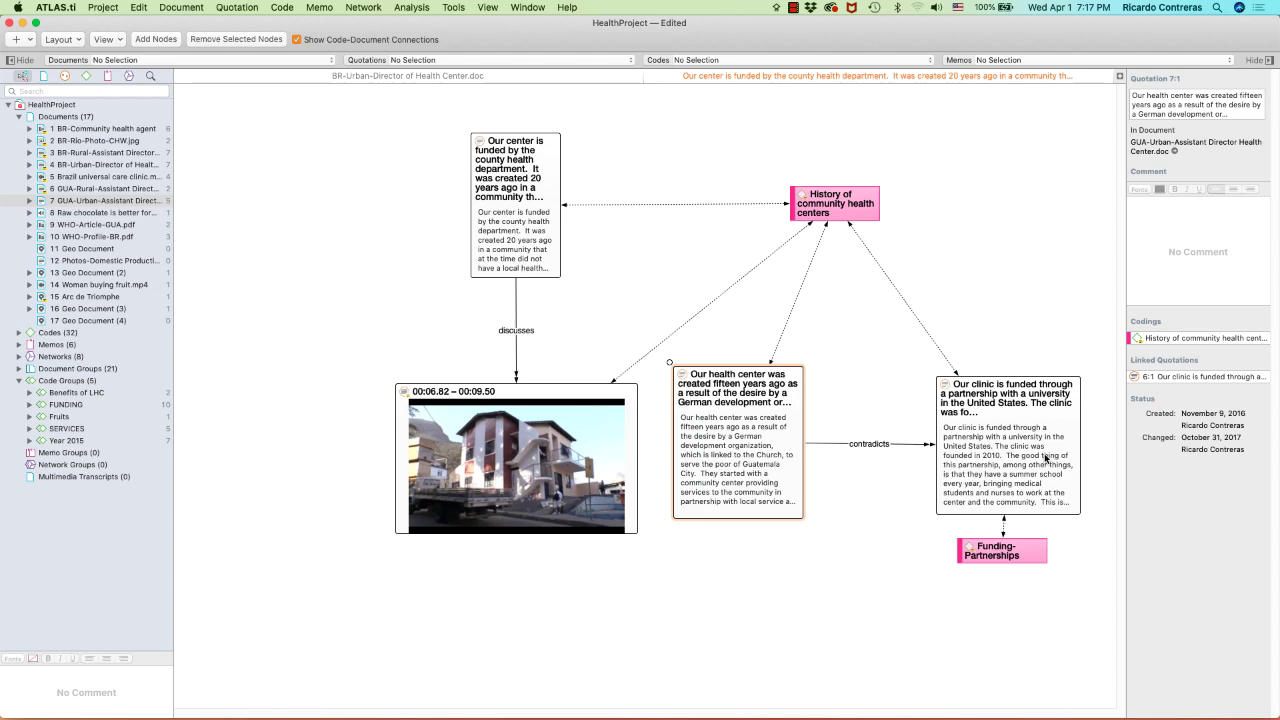
Move the Funding-Partnerships code level with History of community health centers and link History to it as "is associated with".
mouse_move(1014, 553)
mouse_down()
mouse_move(1205, 198)
mouse_move(745, 232)
mouse_move(1020, 214)
mouse_up()
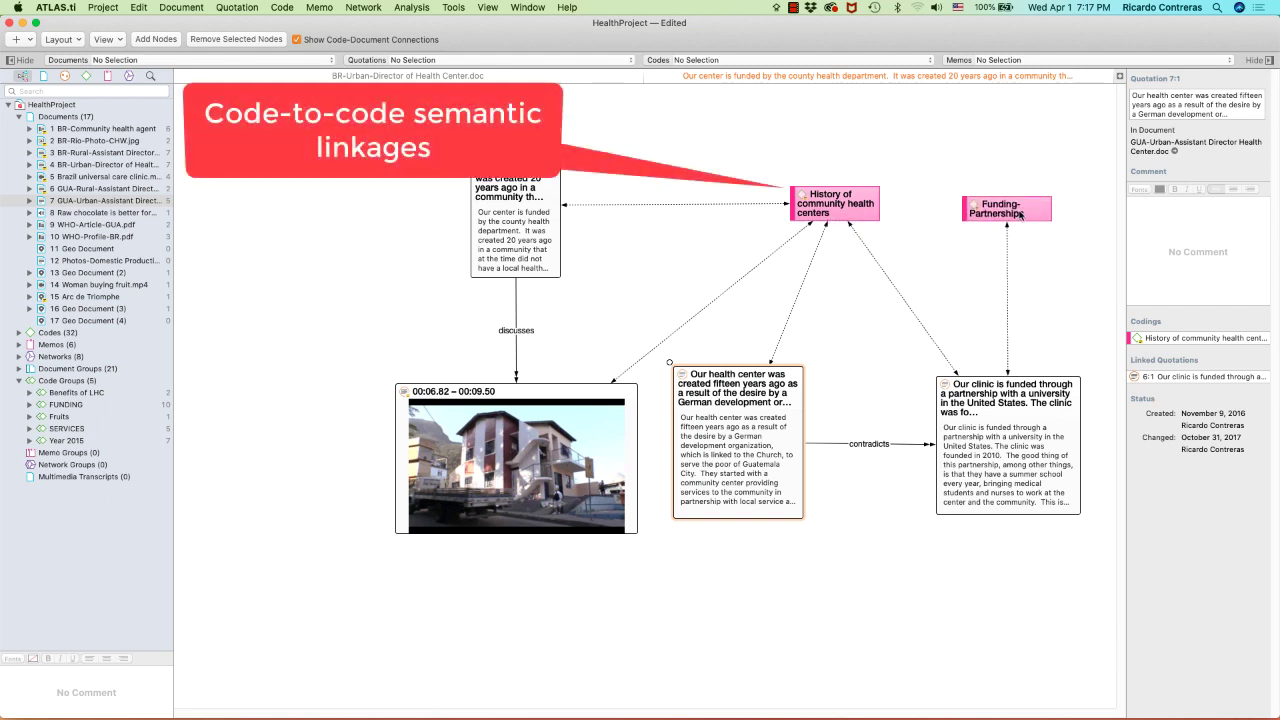
click(830, 204)
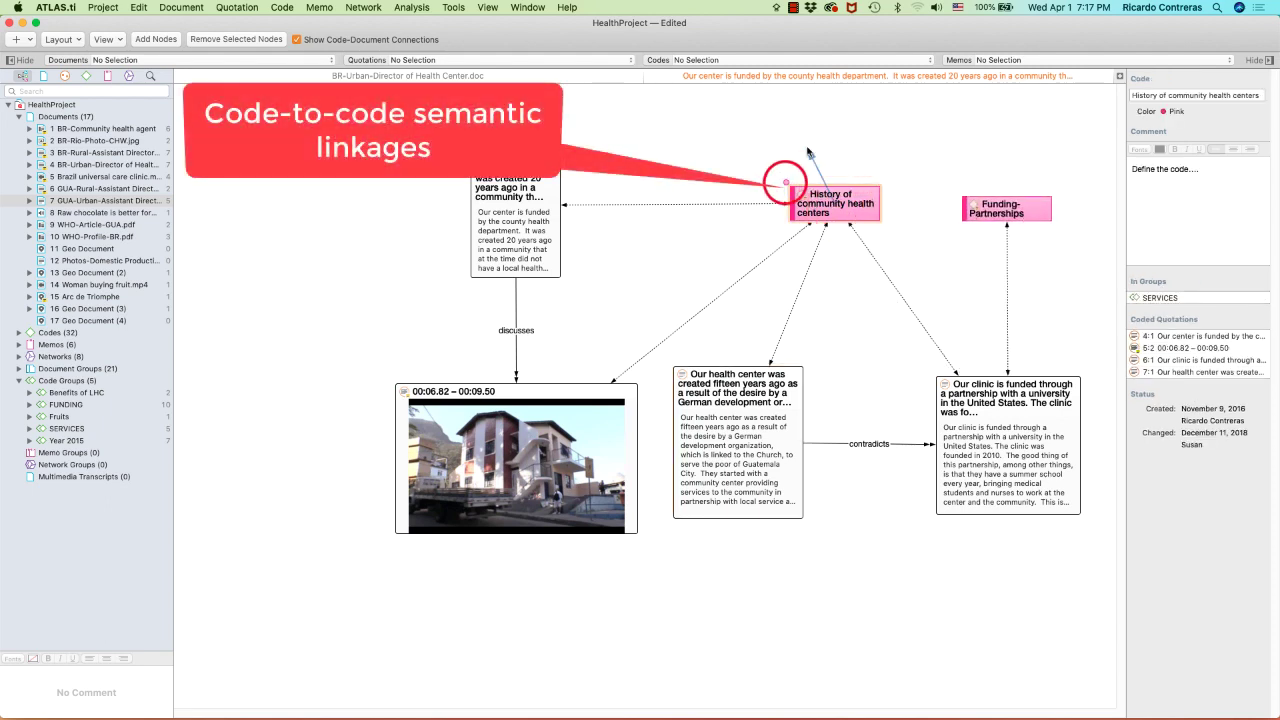
drag(786, 185, 998, 204)
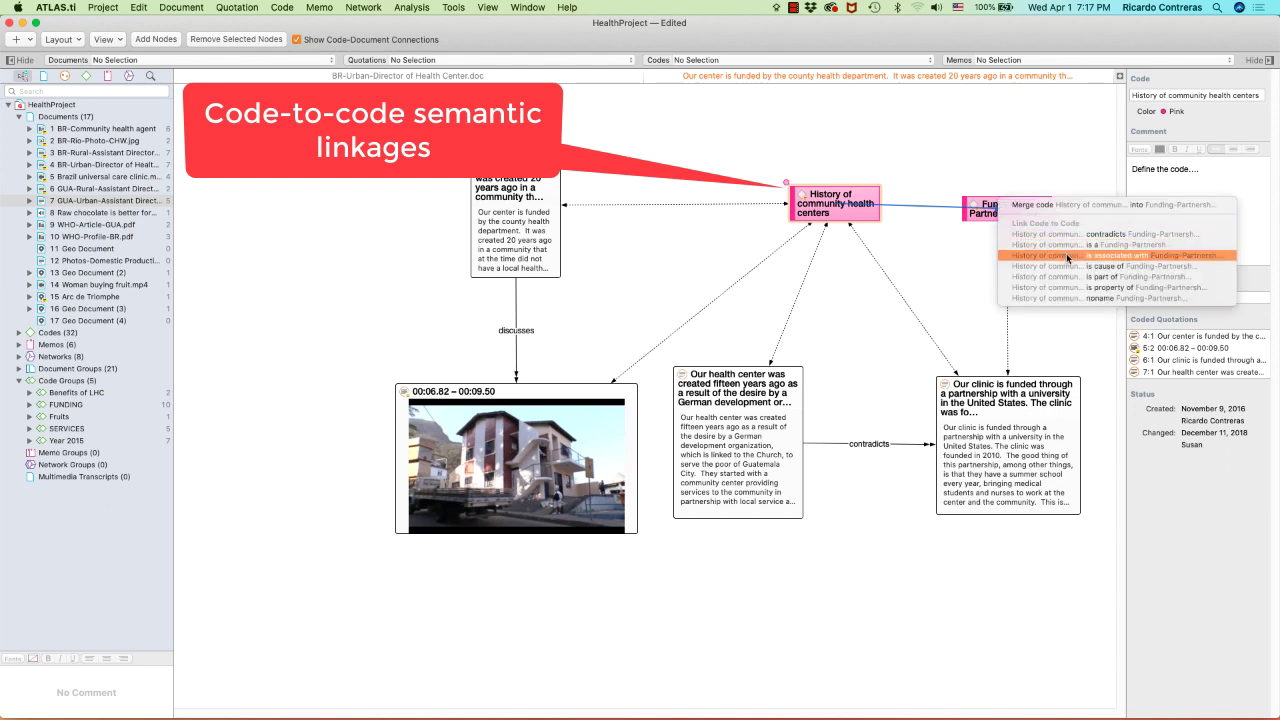
click(1100, 255)
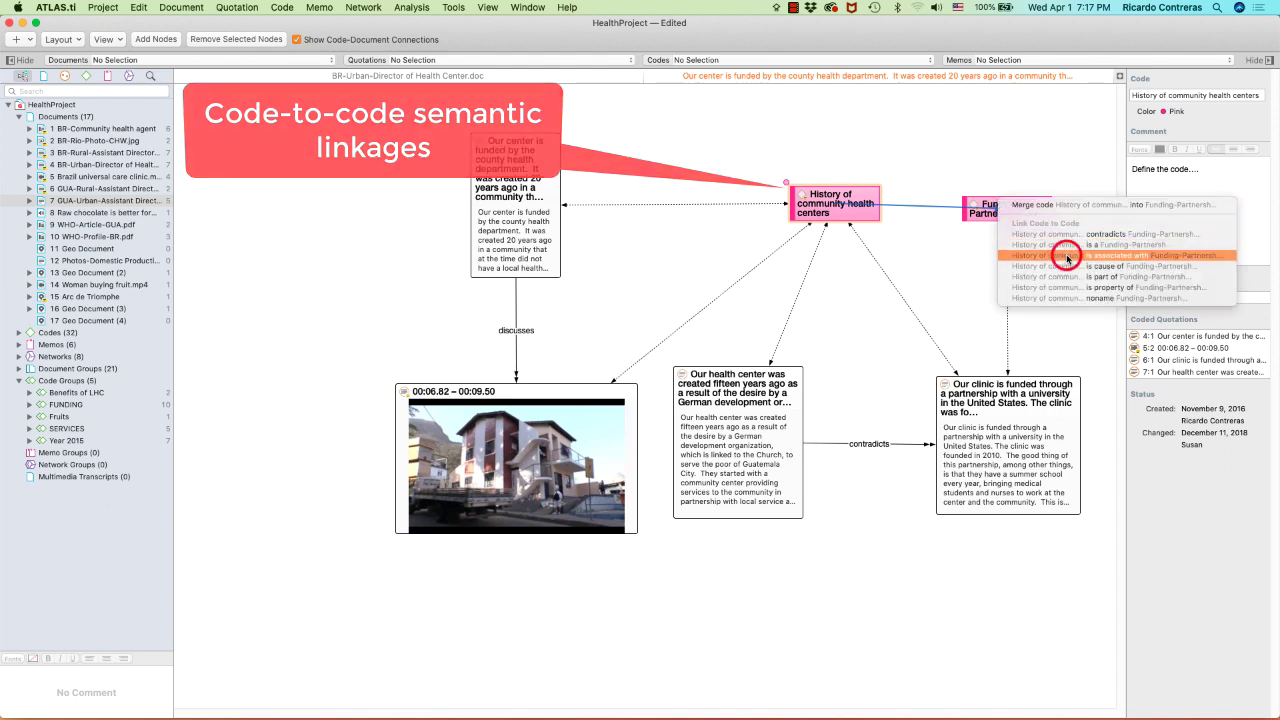
drag(1040, 210, 1040, 207)
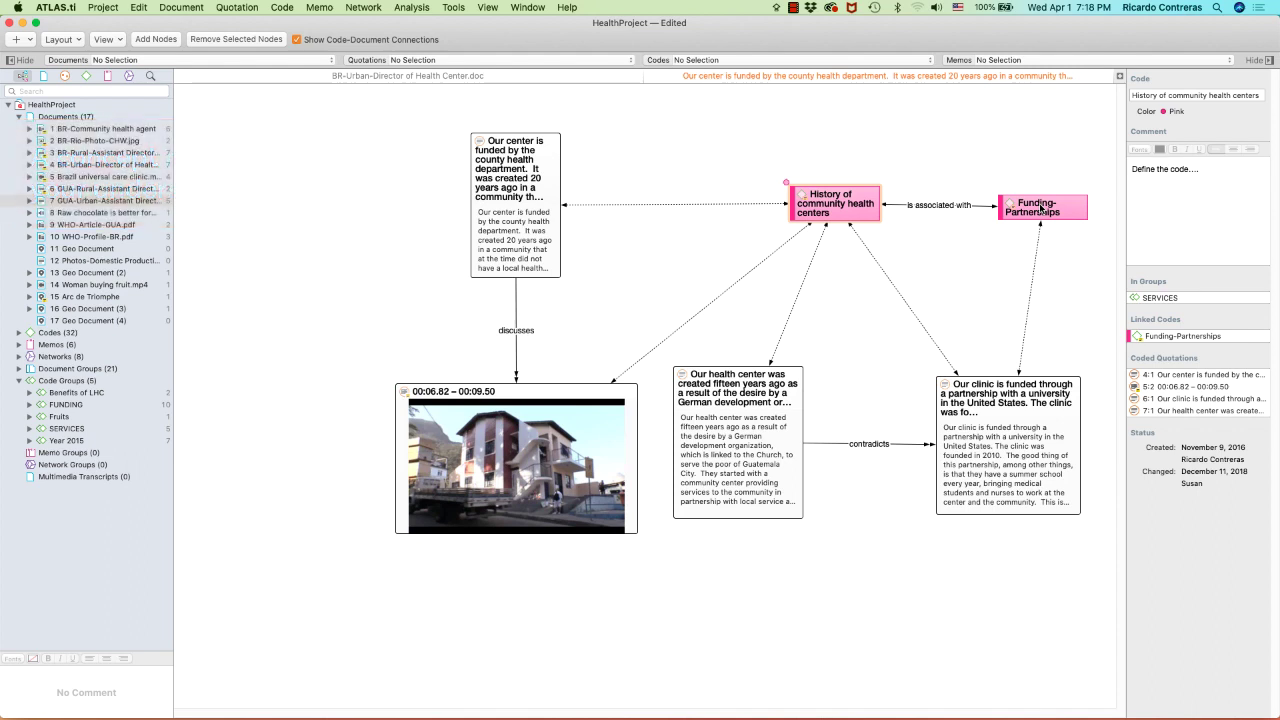
Link the Funding-Sources code to FUNDING PROCESSES in the Code Manager with the relation "is part of".
click(659, 61)
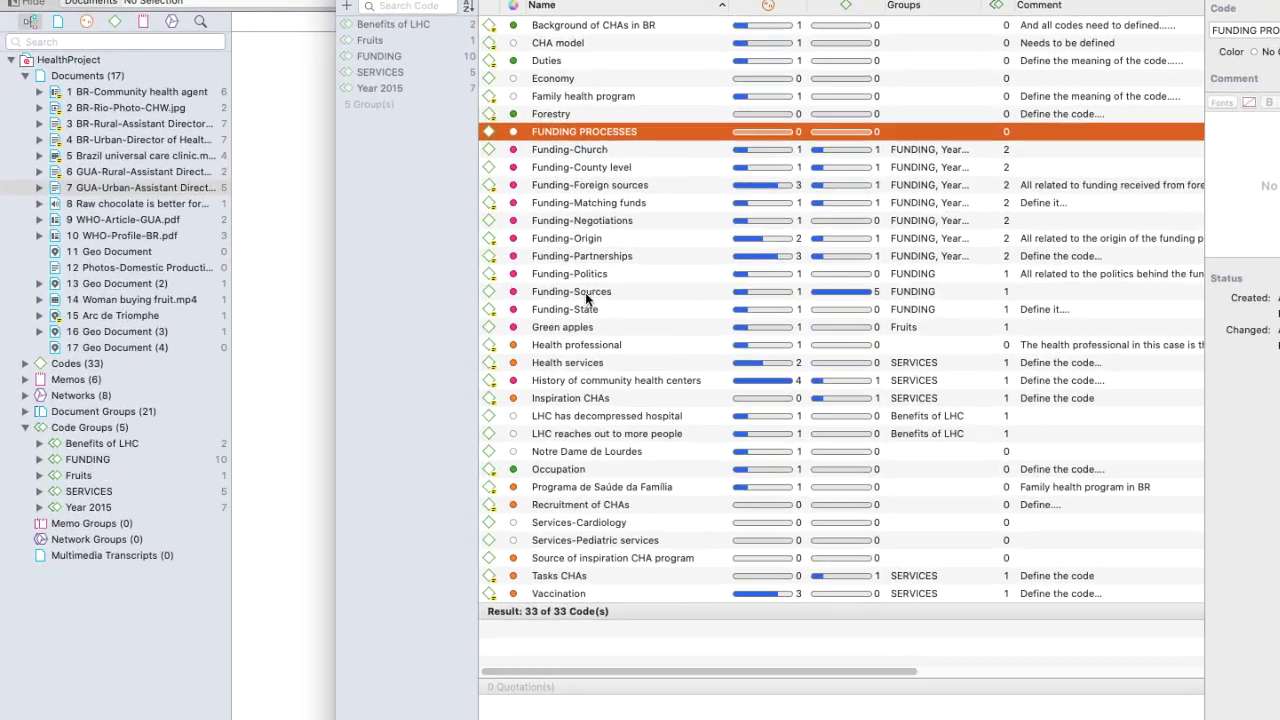
click(511, 286)
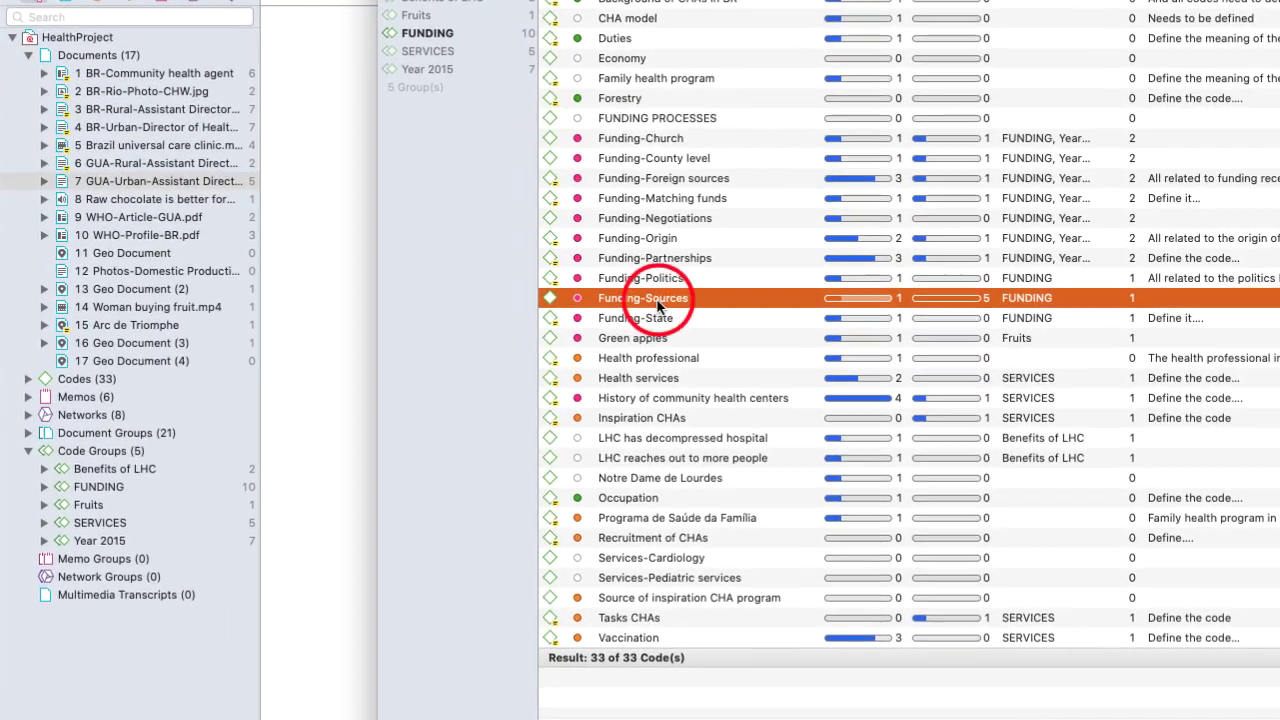
drag(657, 299, 731, 115)
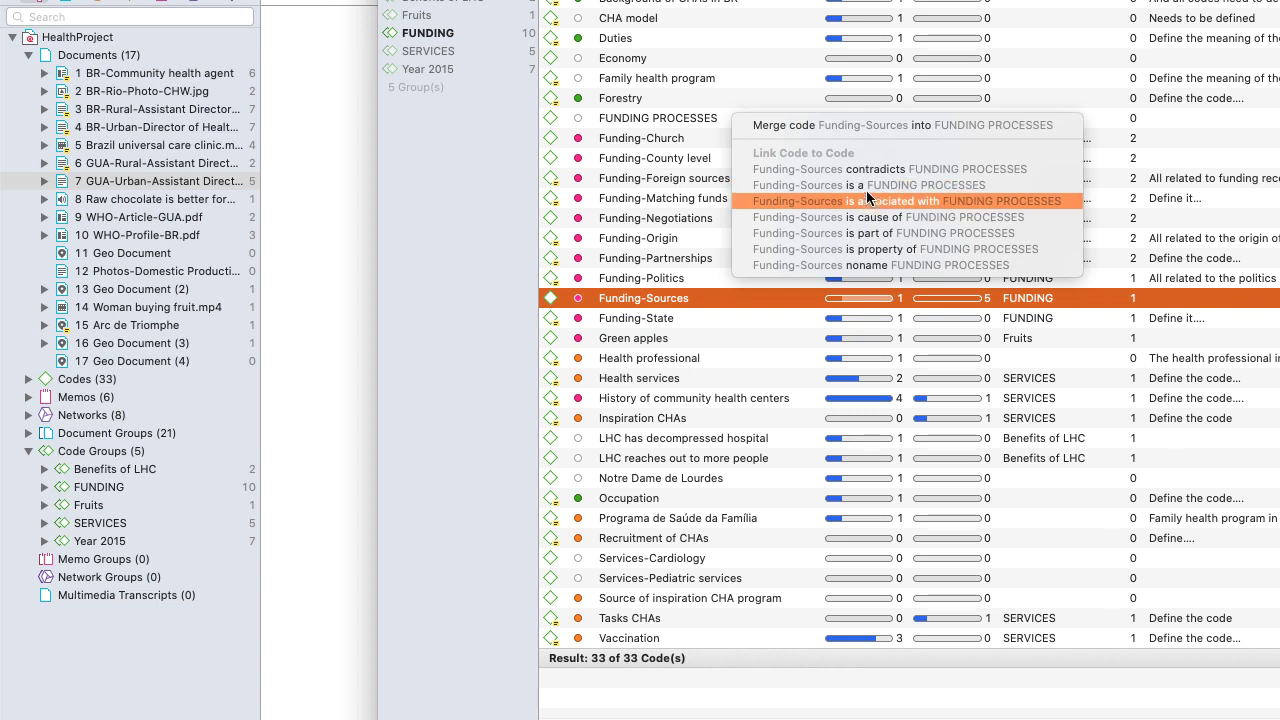
click(877, 226)
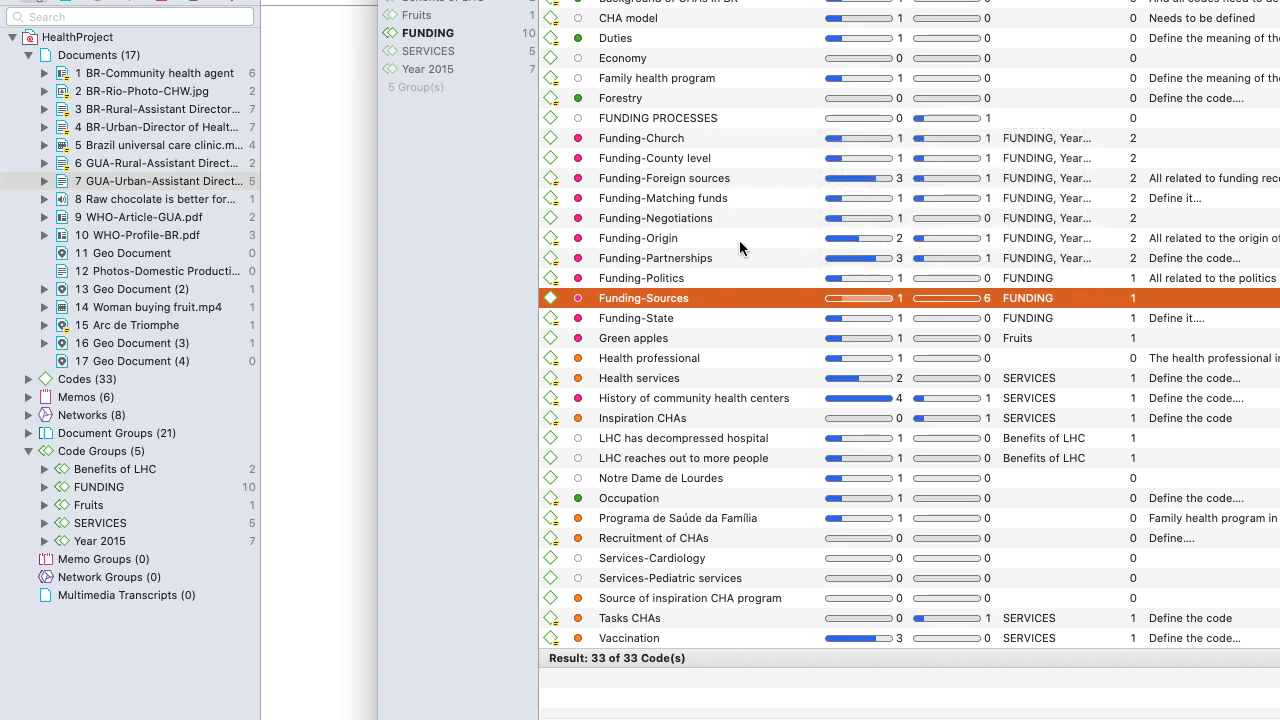
Link the Funding-Foreign sources, Funding-County level, Funding-Church and Funding-State codes to Funding-Sources with the relation "is a".
click(676, 179)
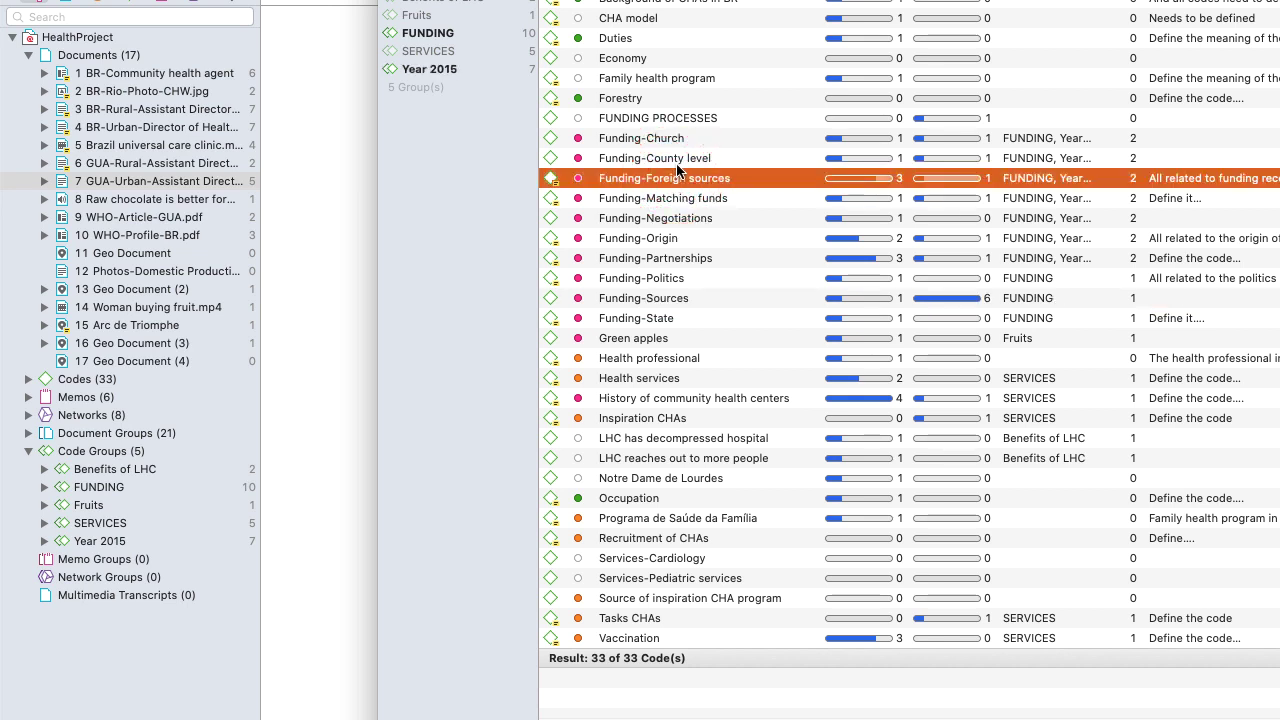
super+click(677, 168)
super+click(674, 140)
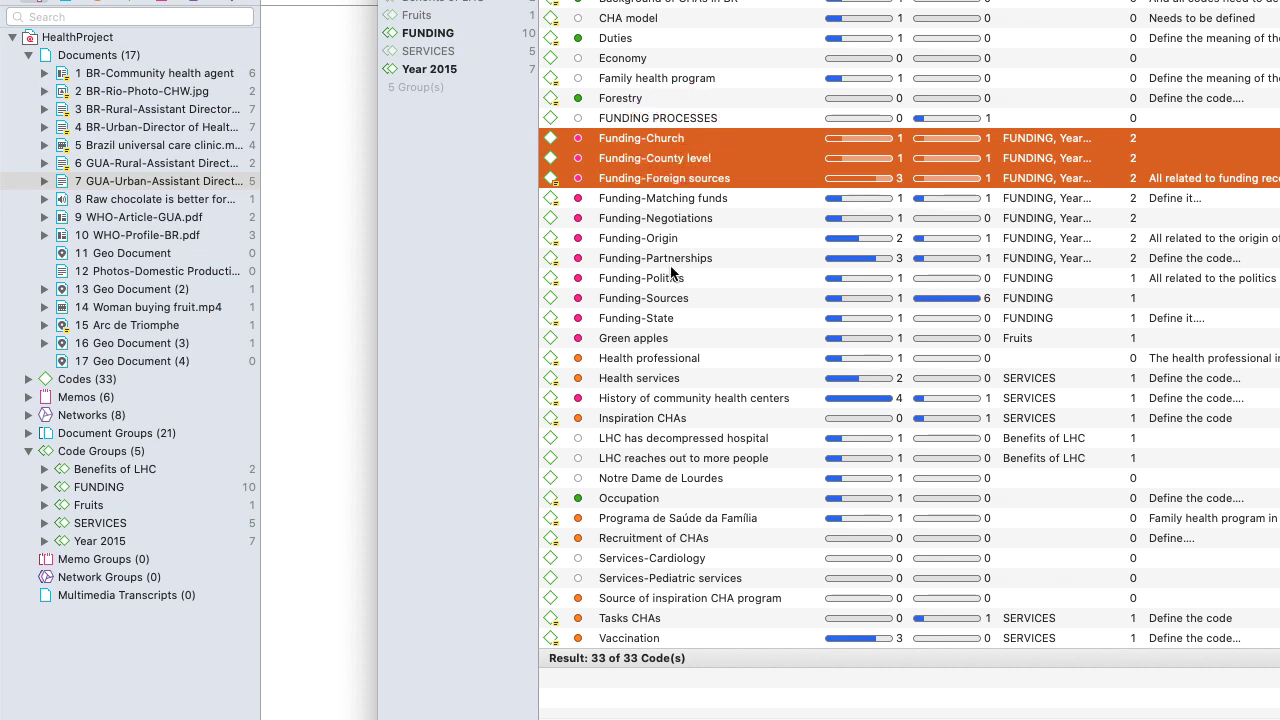
super+click(668, 317)
mouse_move(668, 317)
mouse_down()
mouse_move(745, 166)
mouse_move(670, 310)
mouse_move(640, 308)
mouse_move(664, 297)
mouse_up()
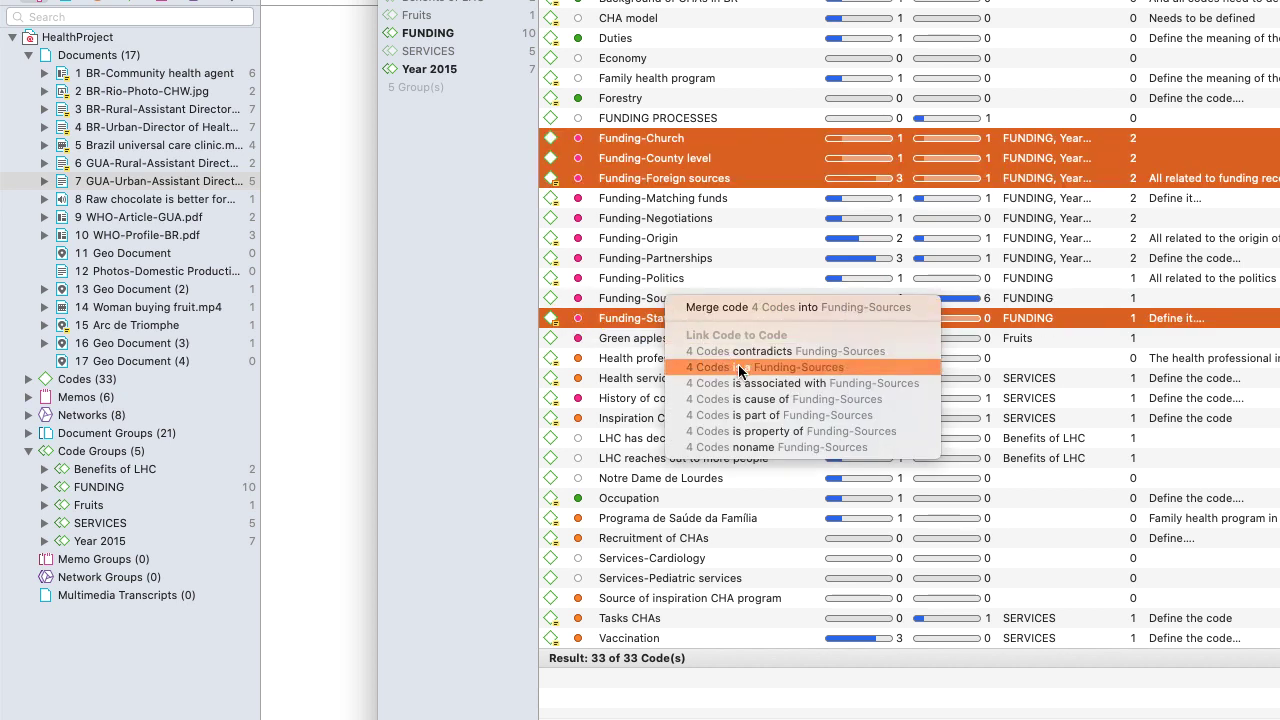
click(738, 367)
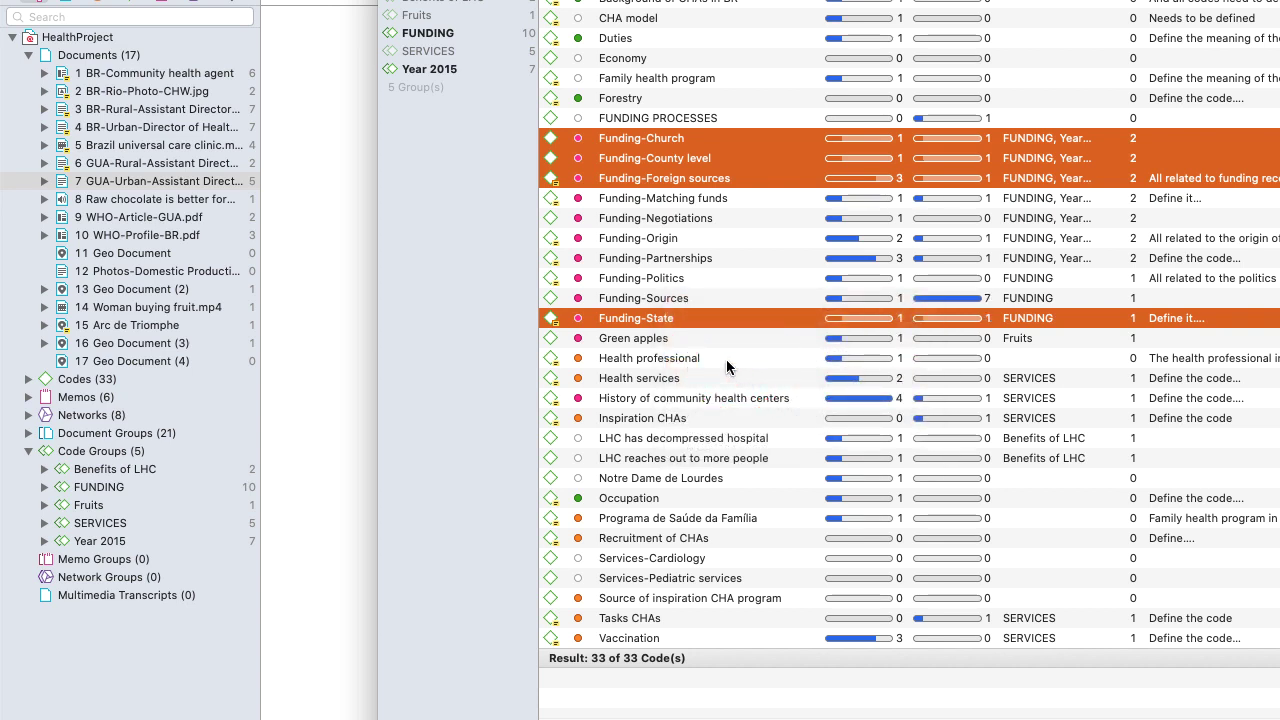
Open FUNDING PROCESSES, Funding-Sources and the Church, County level, Foreign sources and State funding codes together in a network.
super+click(688, 299)
right_click(700, 160)
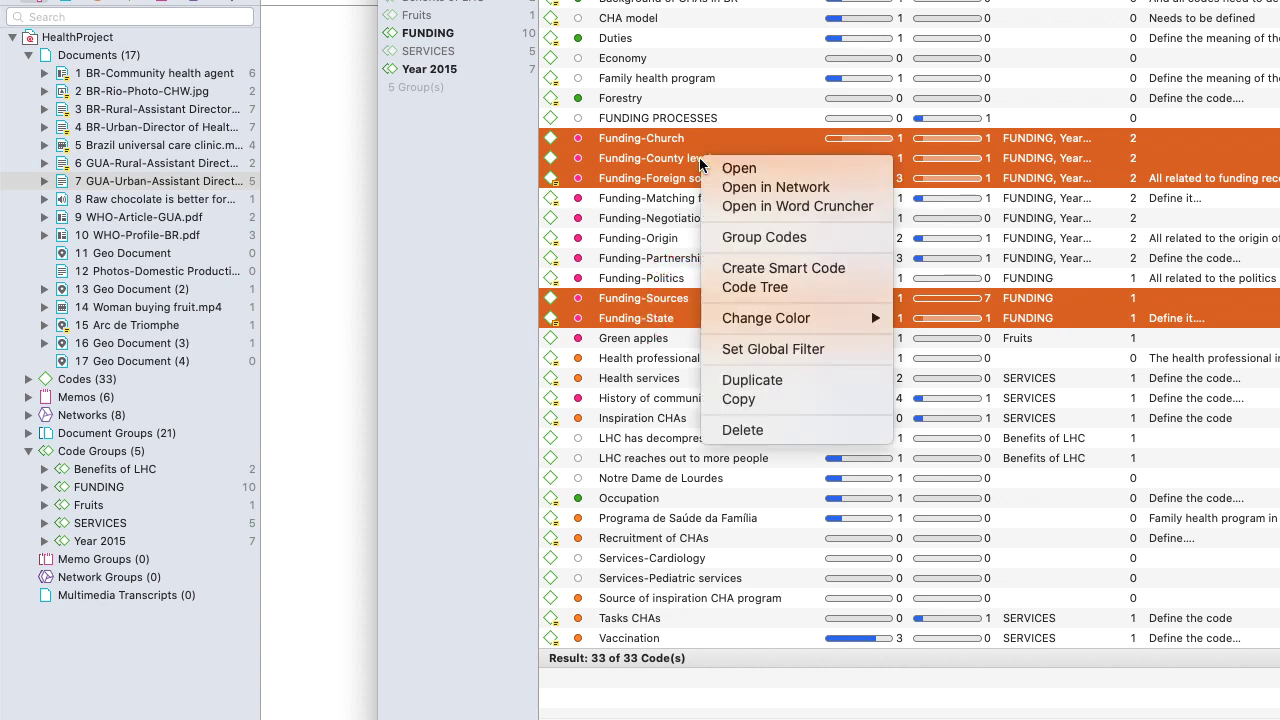
double_click(680, 118)
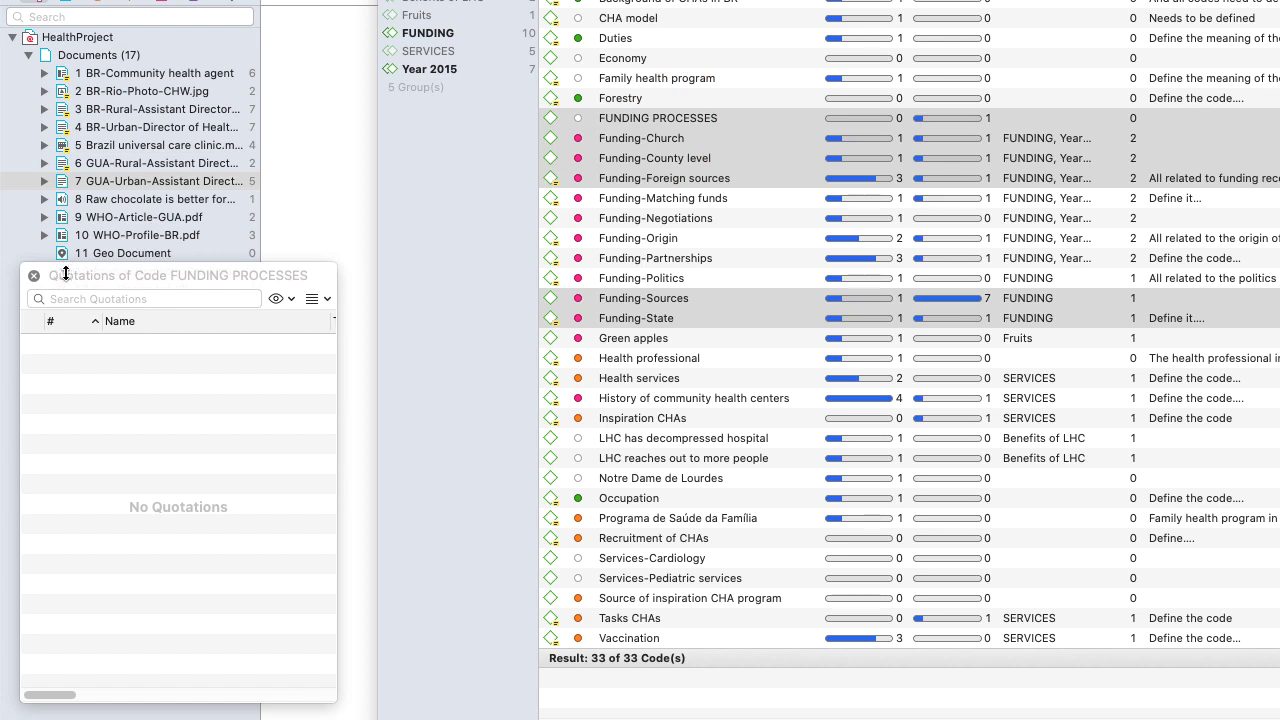
click(34, 276)
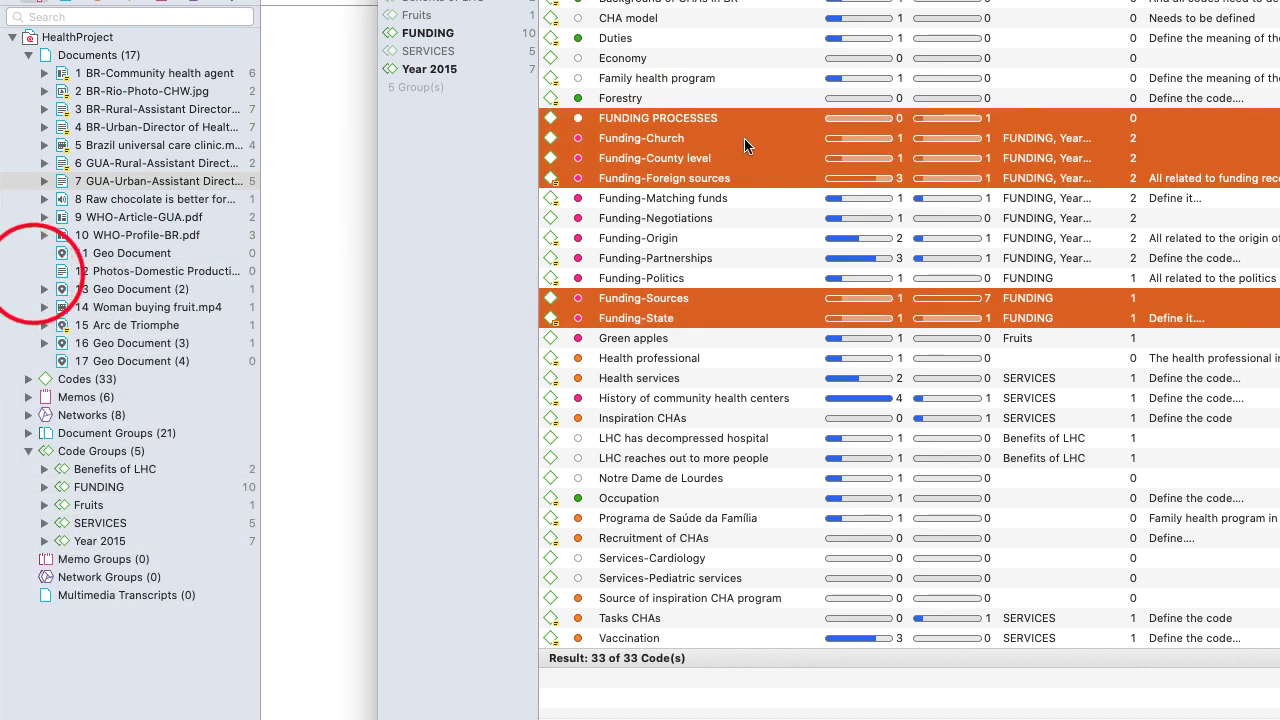
right_click(745, 137)
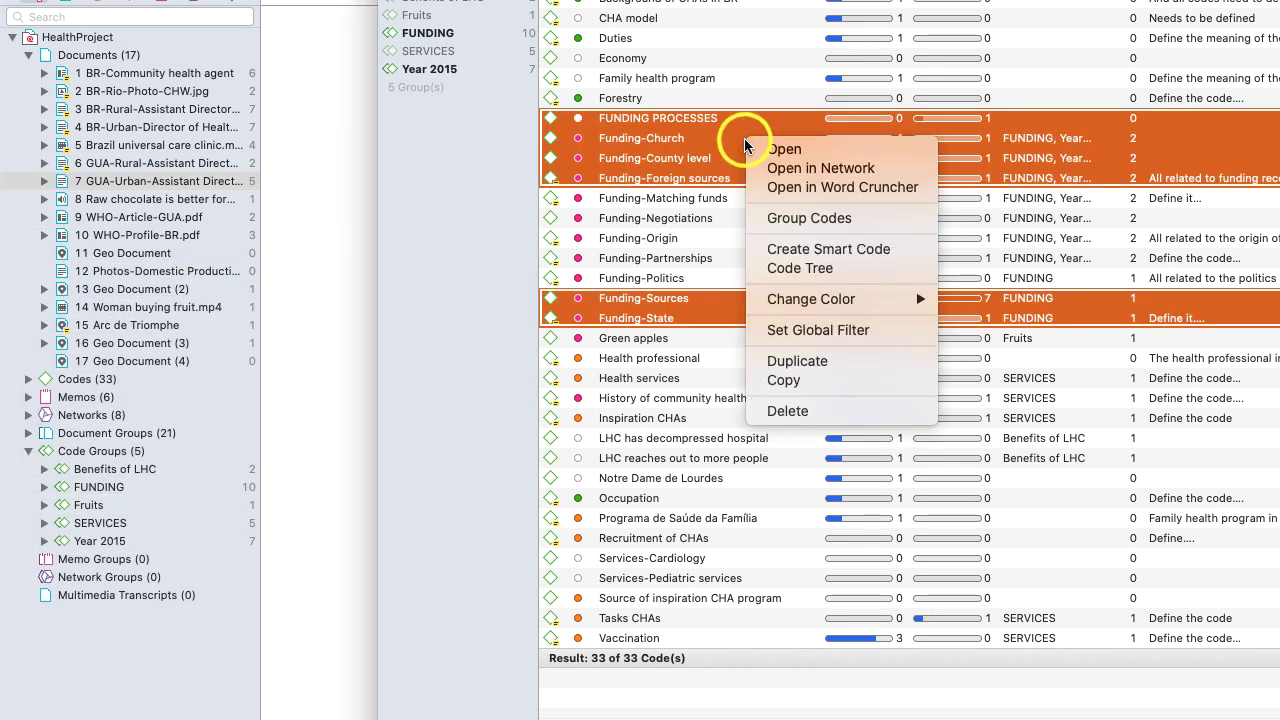
click(799, 170)
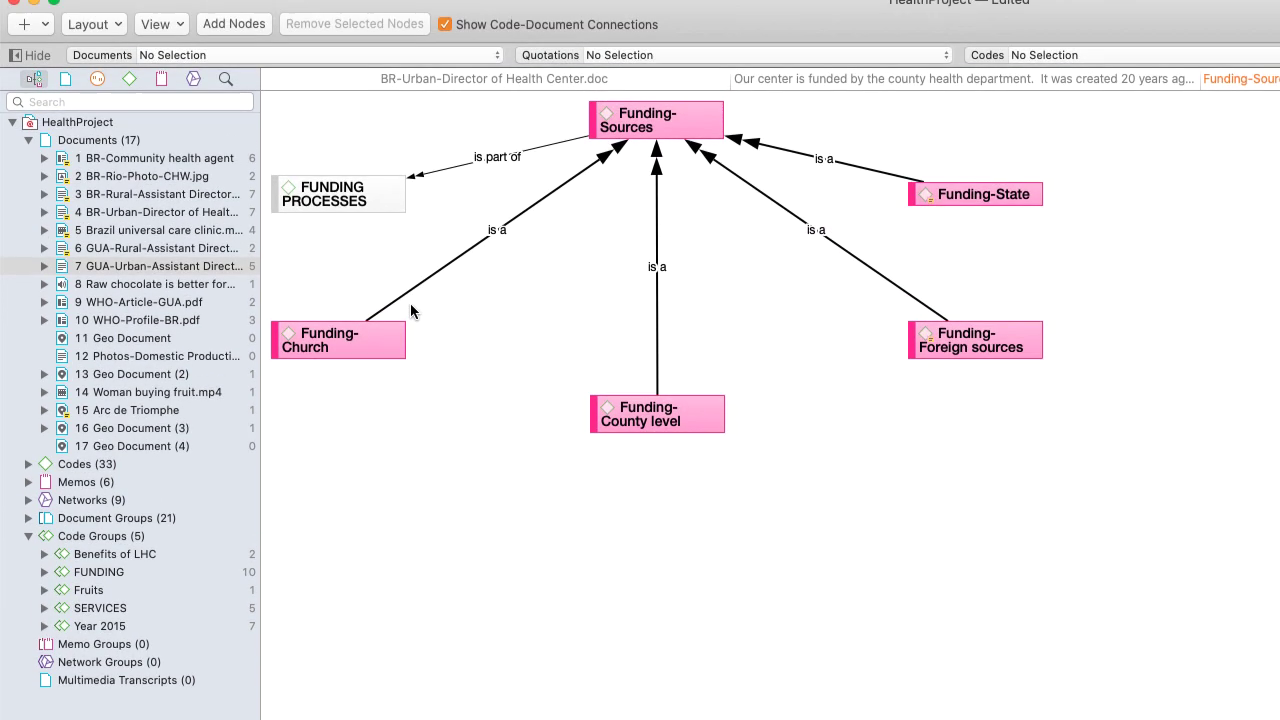
Place the Funding-Sources node in the middle of the network with FUNDING PROCESSES directly above it.
click(662, 175)
drag(662, 175, 1058, 277)
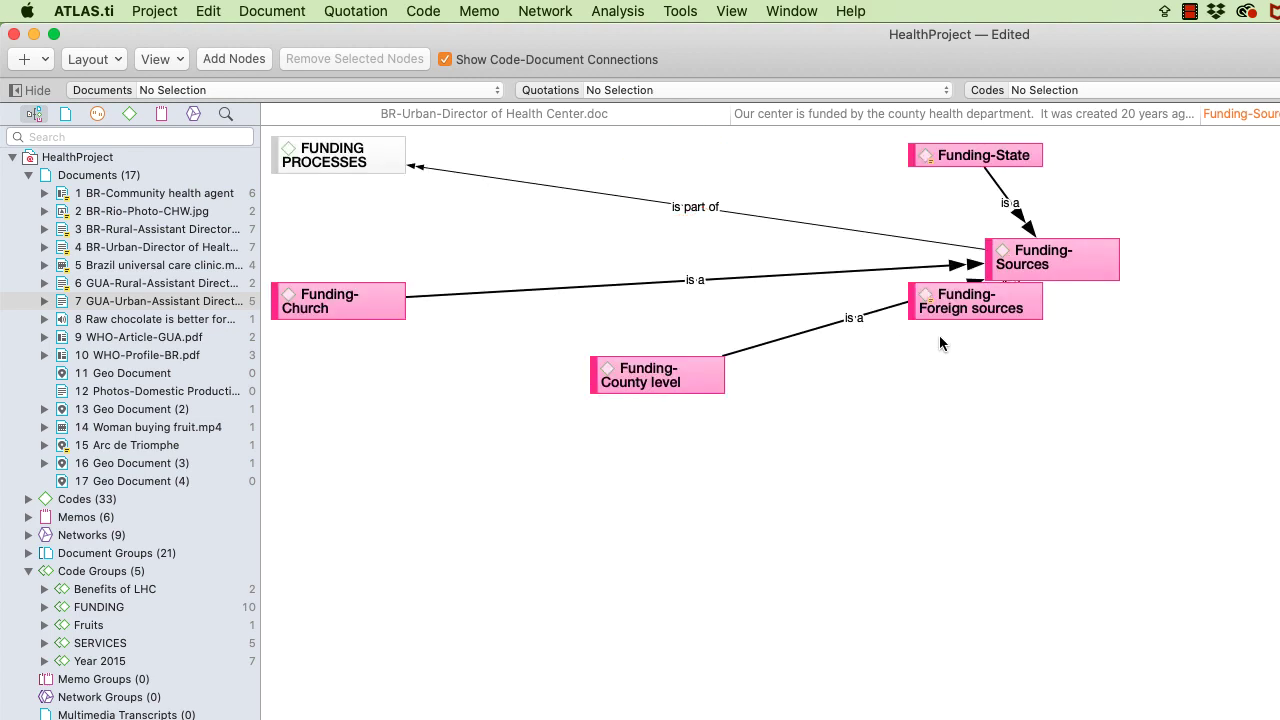
drag(1026, 262, 655, 224)
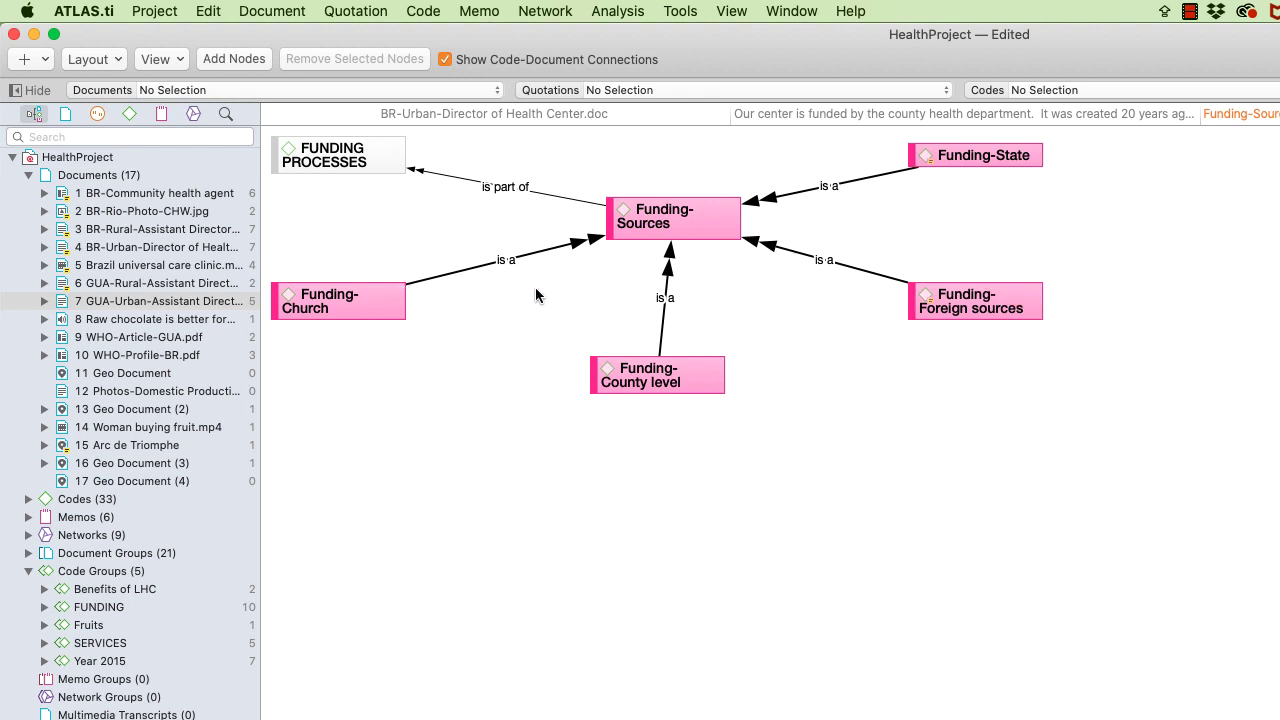
drag(366, 157, 696, 121)
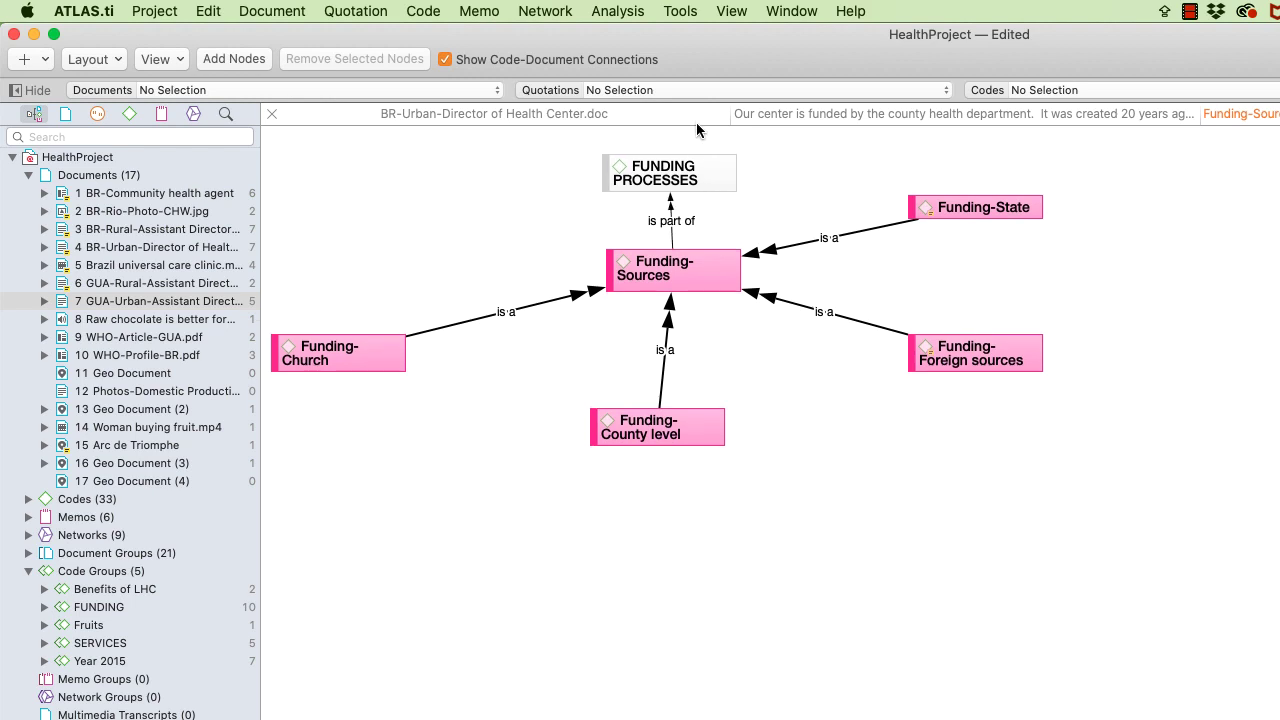
drag(675, 275, 675, 278)
Arrange the Church, County level, Foreign sources and State nodes in a row below Funding-Sources, and recentre the two upper nodes above them.
mouse_move(987, 357)
mouse_down()
mouse_move(897, 403)
mouse_move(988, 352)
mouse_move(980, 345)
mouse_move(874, 440)
mouse_up()
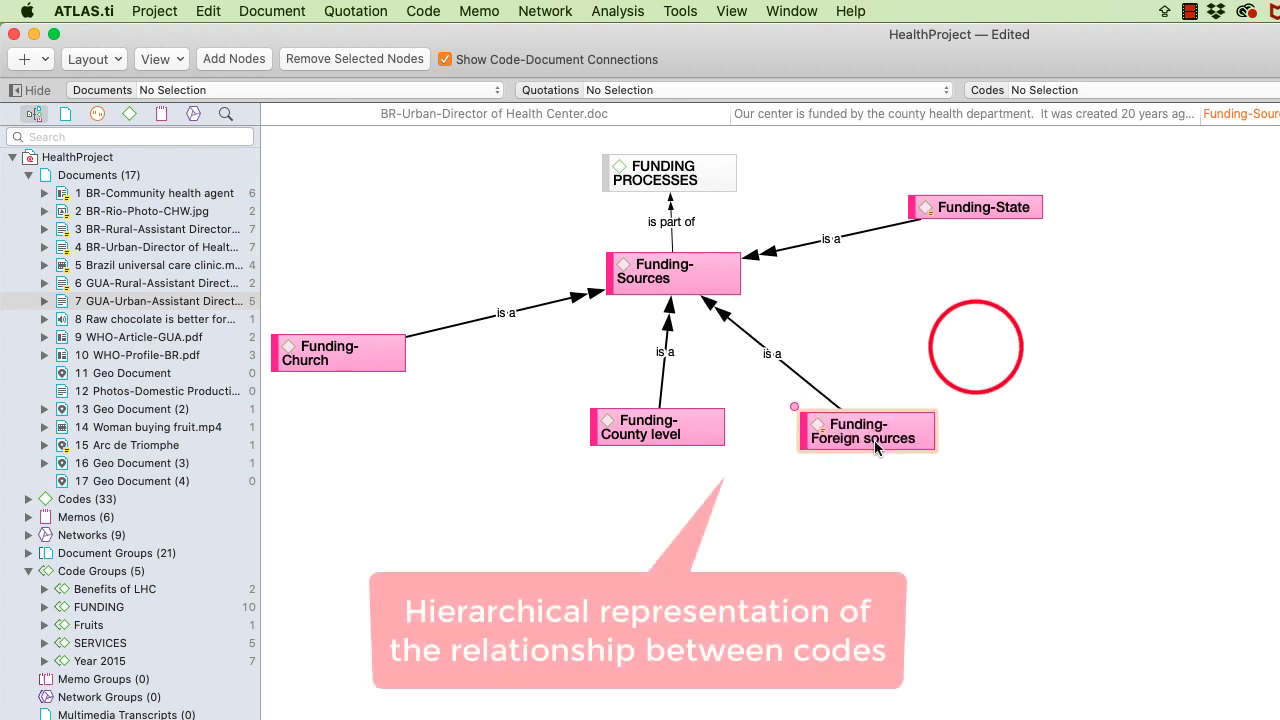
drag(349, 358, 405, 434)
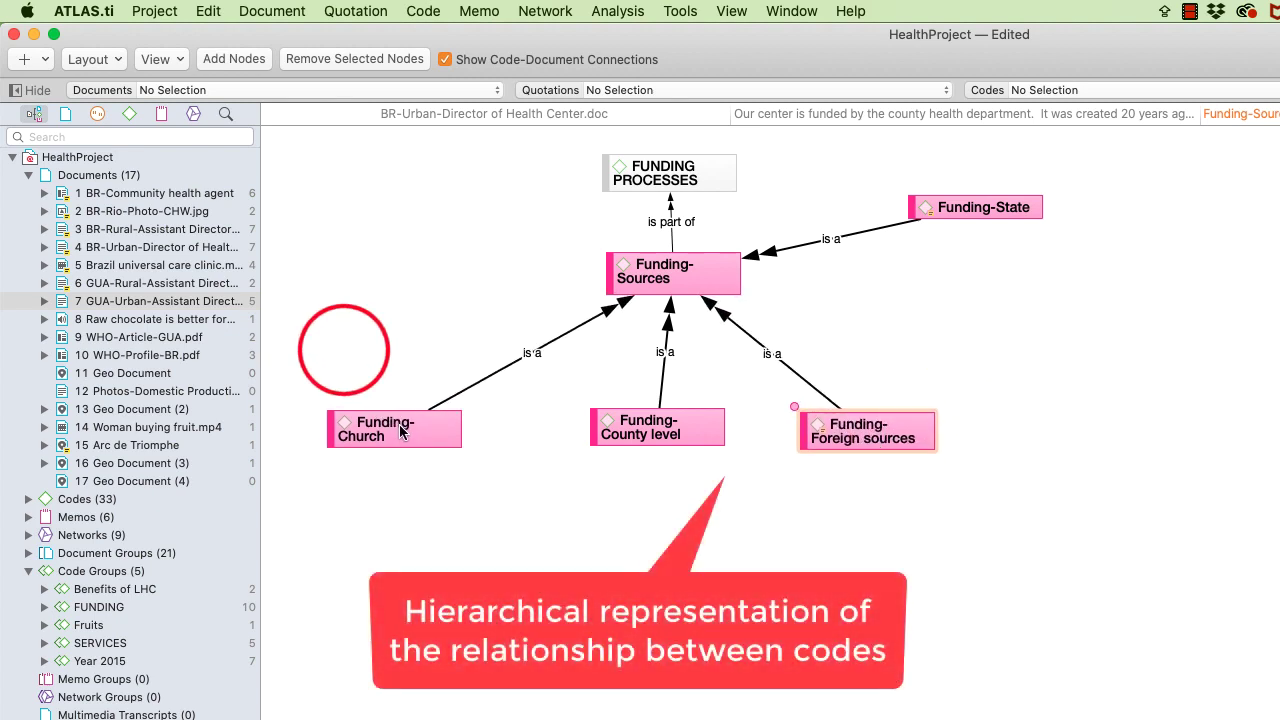
drag(634, 438, 640, 442)
drag(989, 209, 1083, 472)
drag(715, 268, 825, 282)
drag(686, 168, 815, 176)
drag(798, 279, 788, 276)
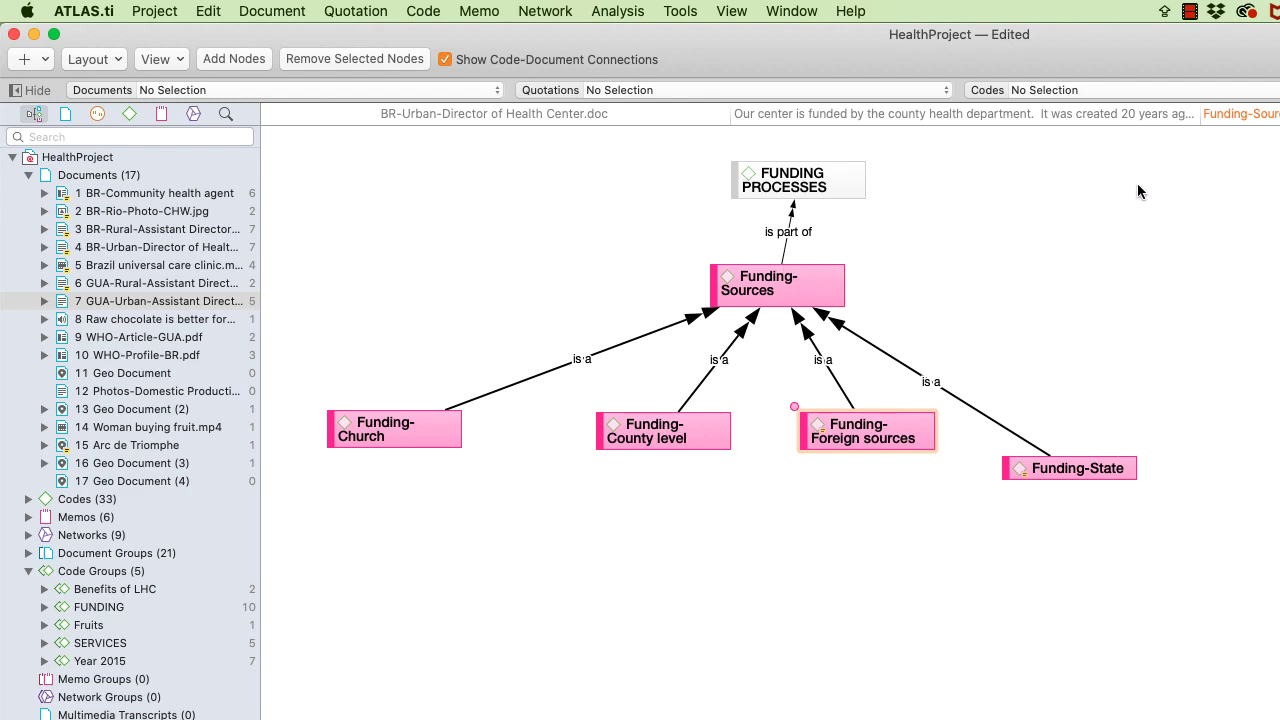
Open the Code Manager, narrow its window and place it beside the funding network.
click(990, 89)
click(722, 238)
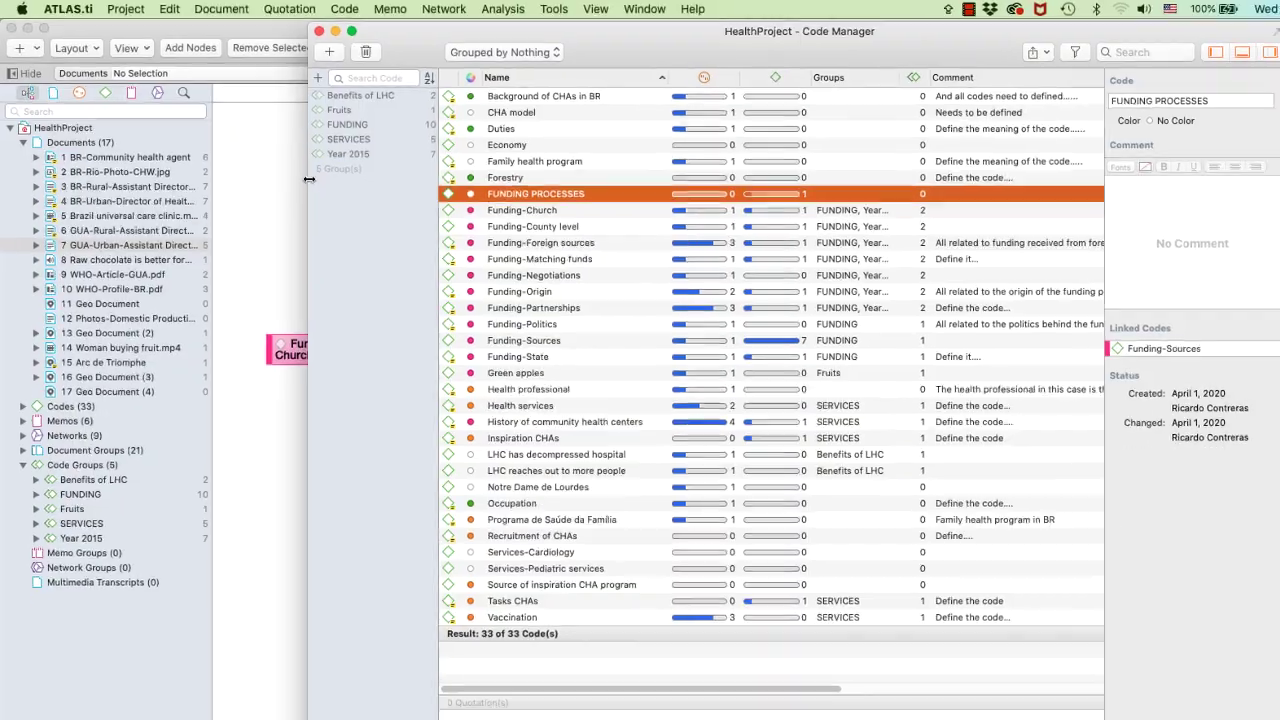
drag(358, 205, 810, 259)
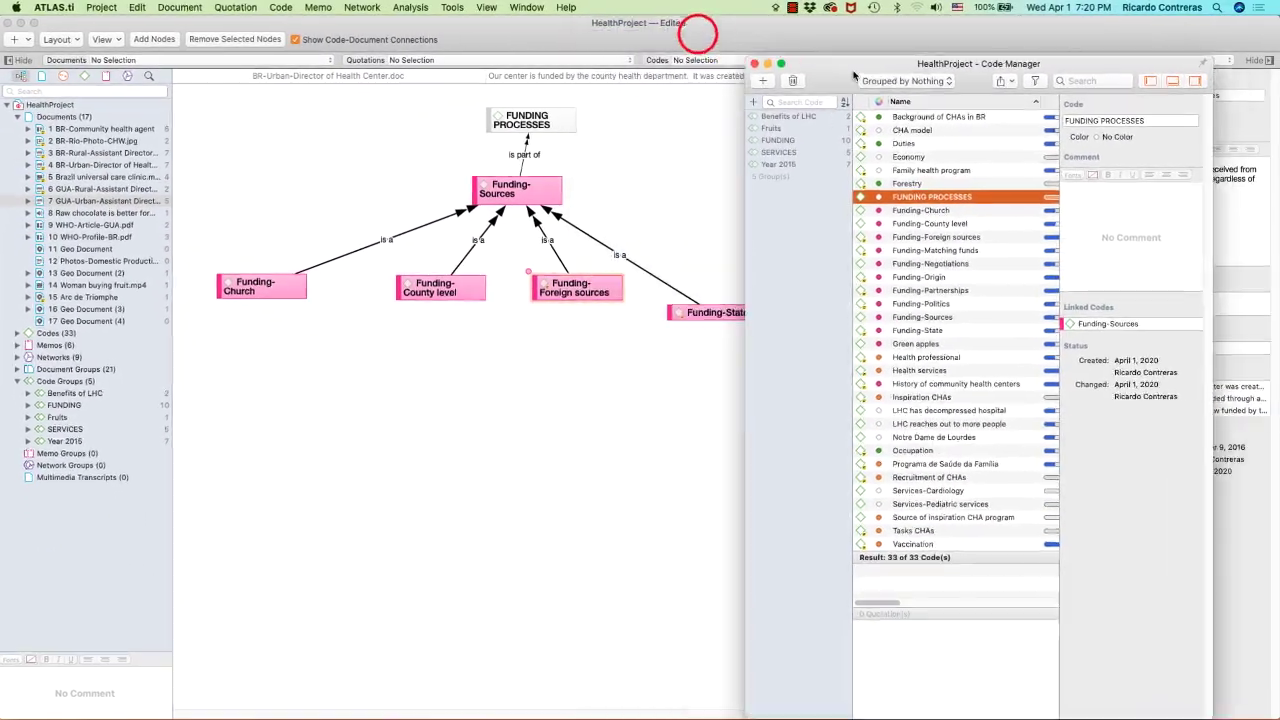
drag(853, 75, 878, 41)
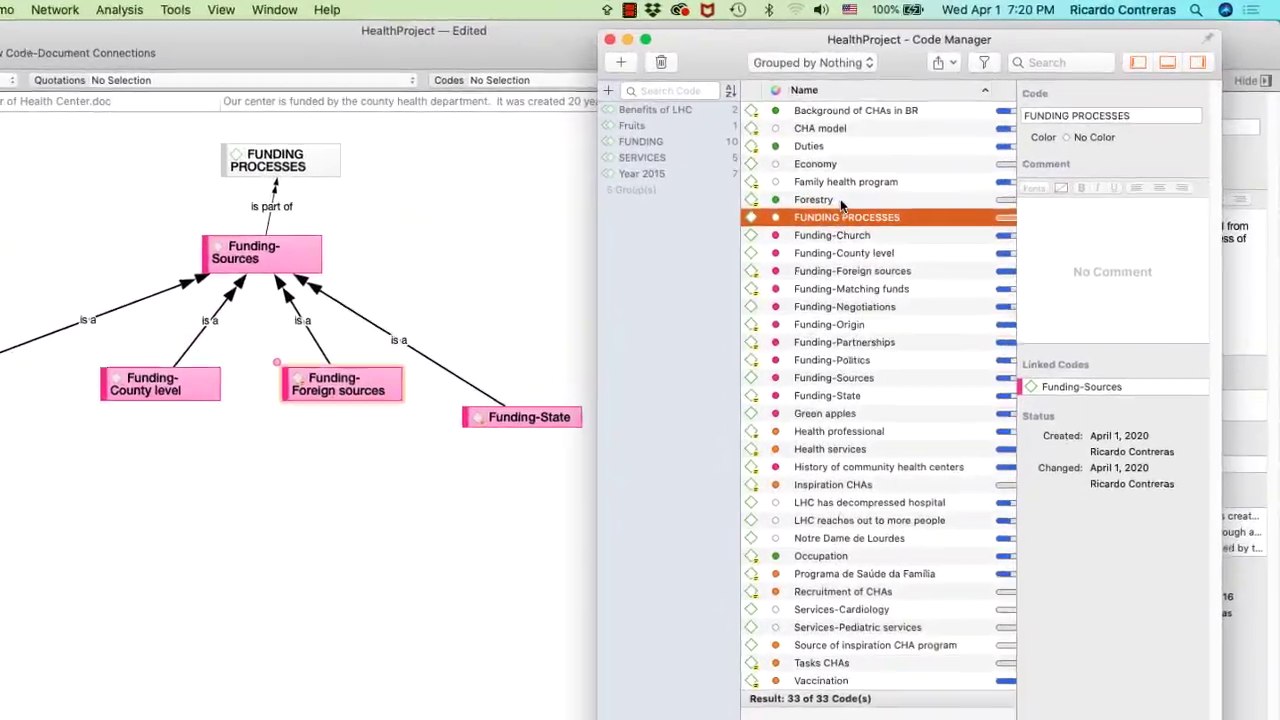
Open the code tree of FUNDING PROCESSES, pin its window on top and move it aside to uncover the document text.
right_click(885, 199)
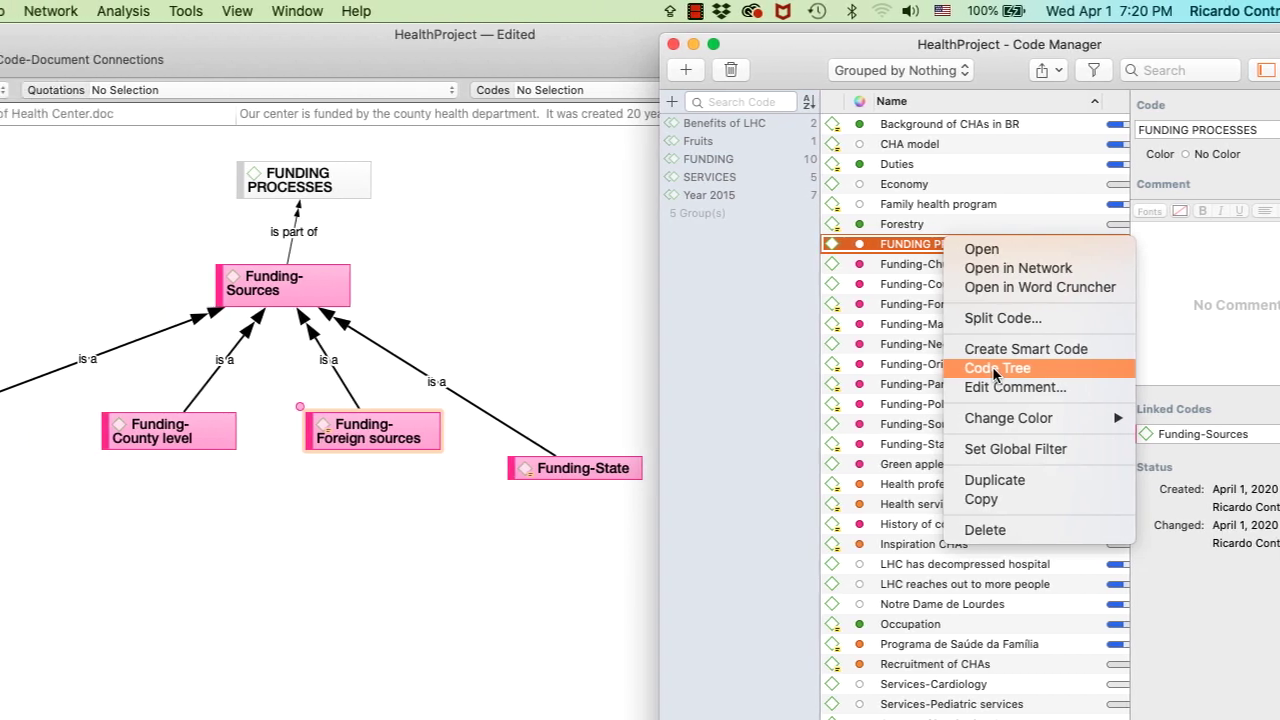
click(851, 368)
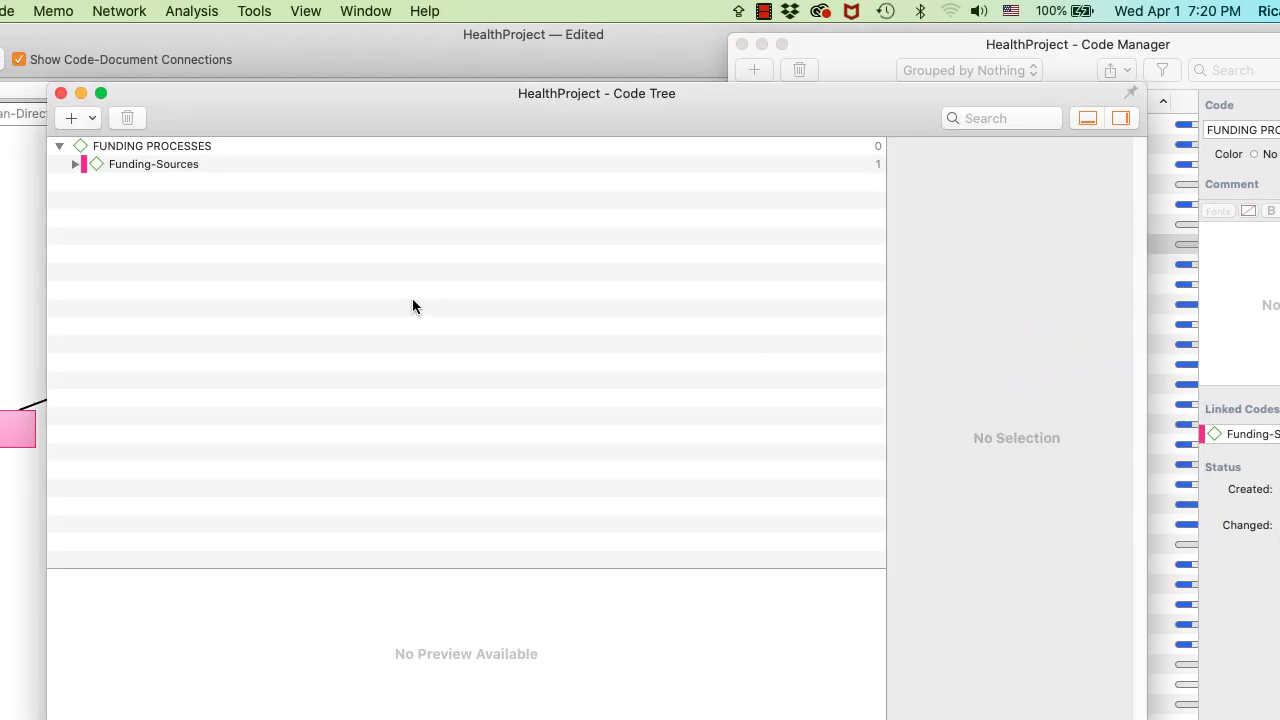
click(1131, 91)
drag(249, 112, 641, 171)
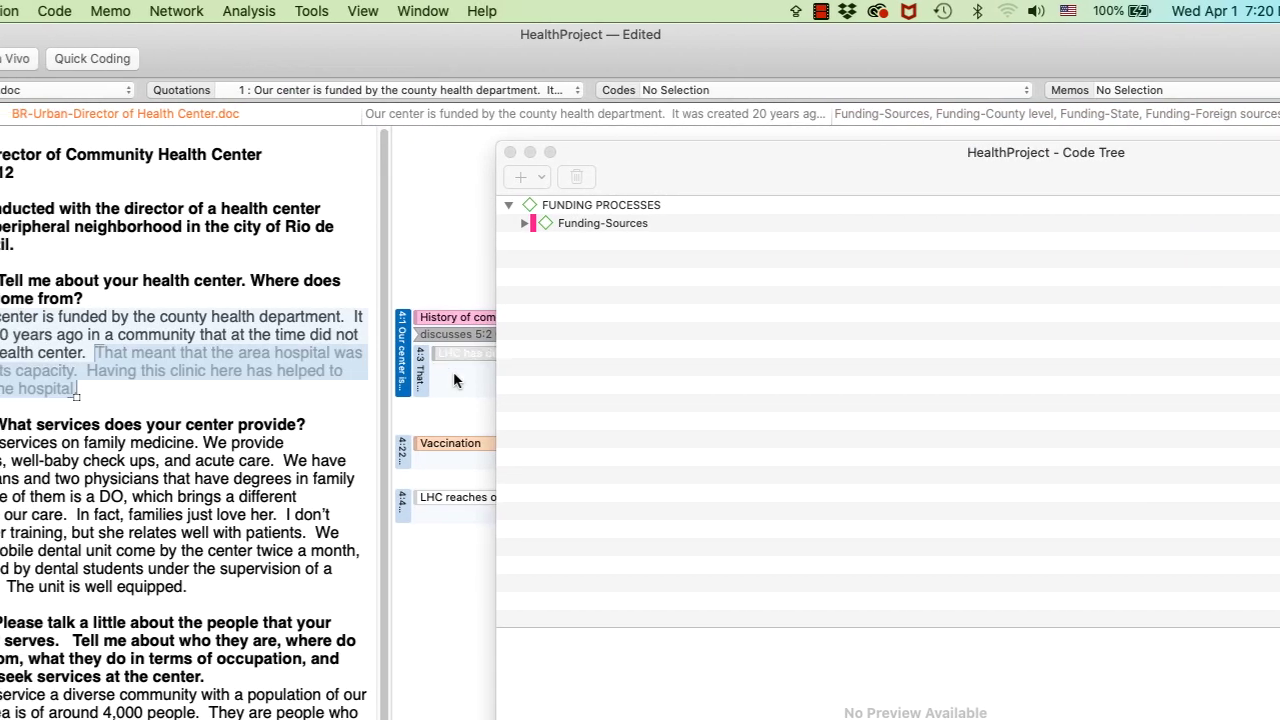
Expand the Funding-Sources branch of the code tree together with its Funding-Matching funds and Funding-Origin sub-branches.
click(668, 223)
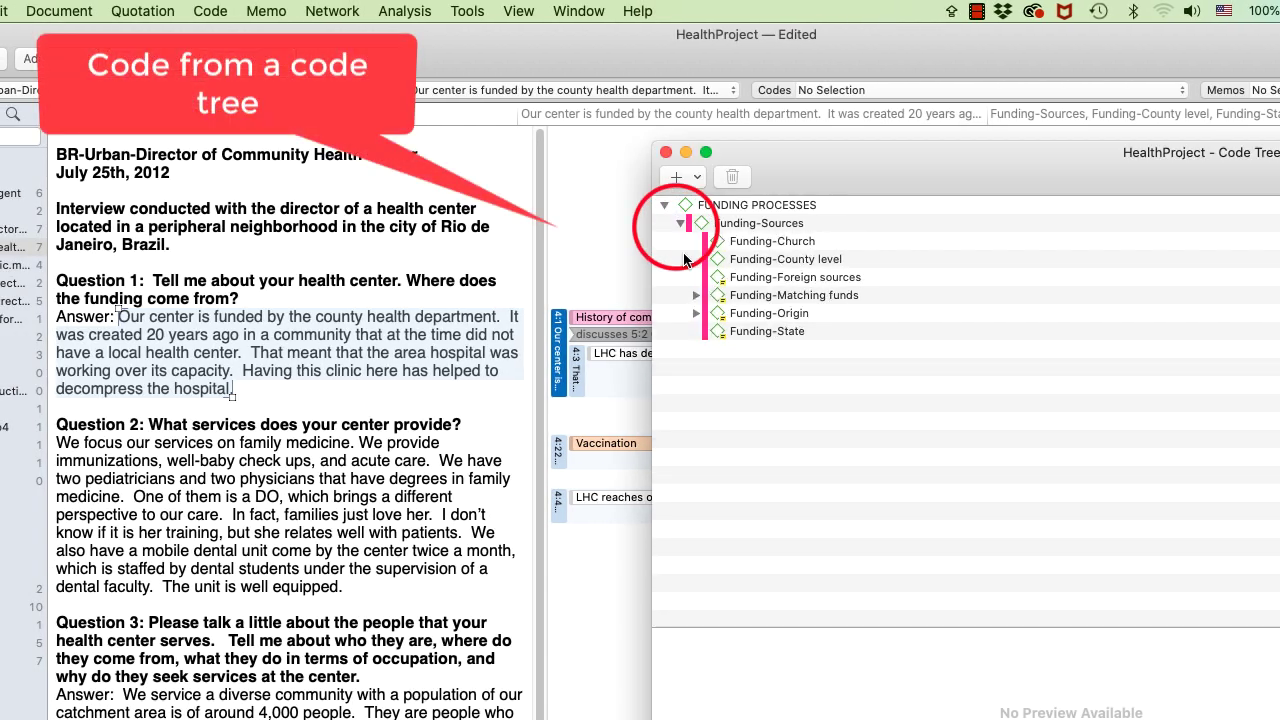
click(696, 295)
click(696, 331)
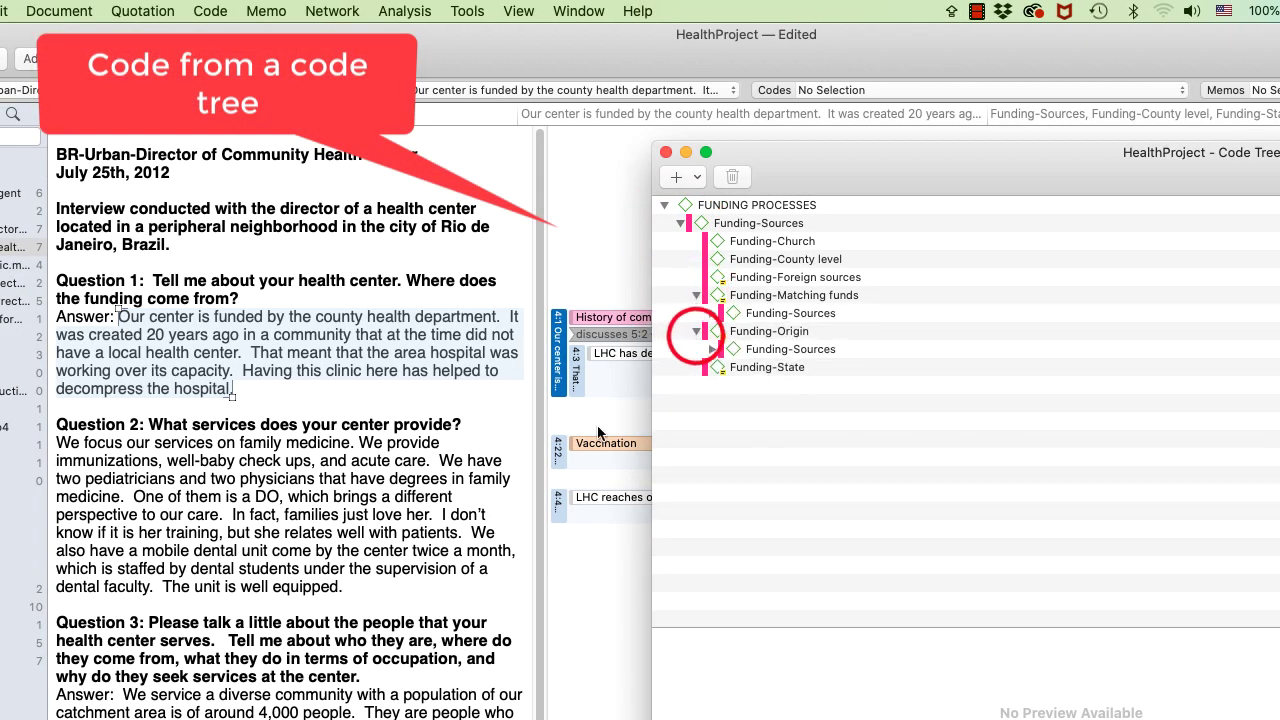
Code the Question 2 passage on the dental unit with Funding-Sources from the code tree, and narrow and move the tree window to uncover the margin.
click(123, 551)
drag(200, 551, 346, 592)
drag(745, 349, 376, 567)
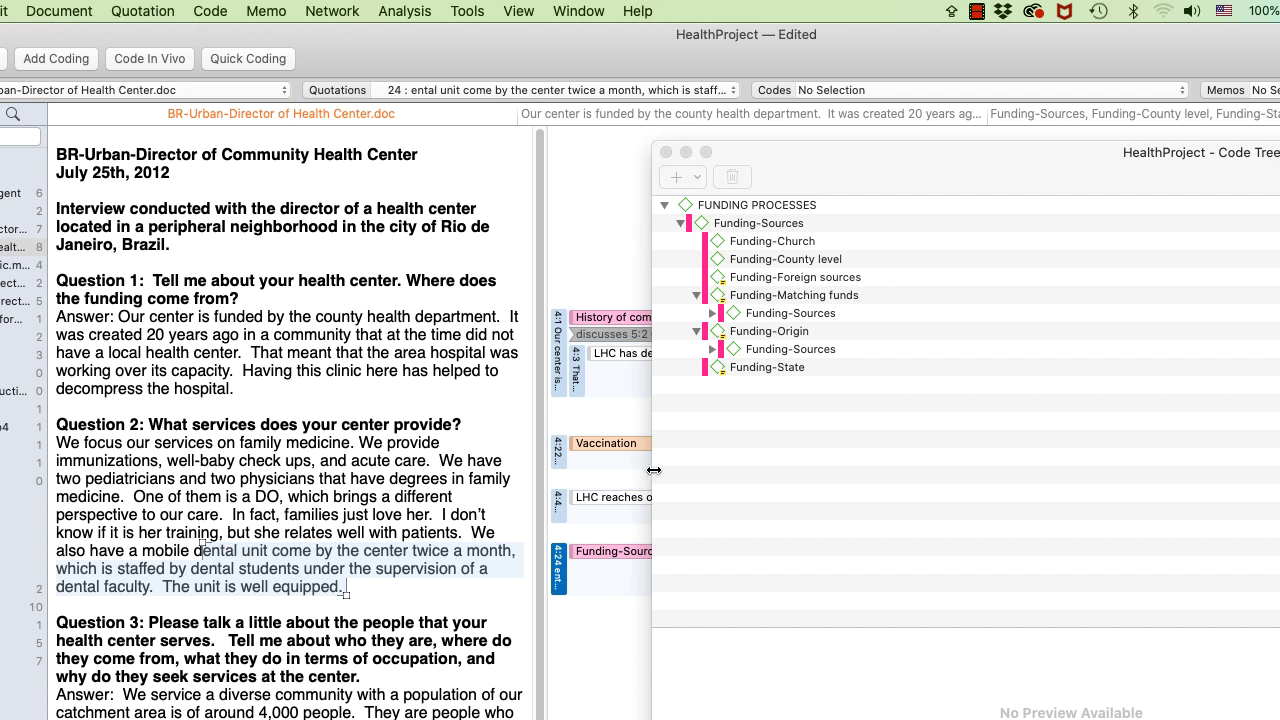
drag(652, 469, 898, 475)
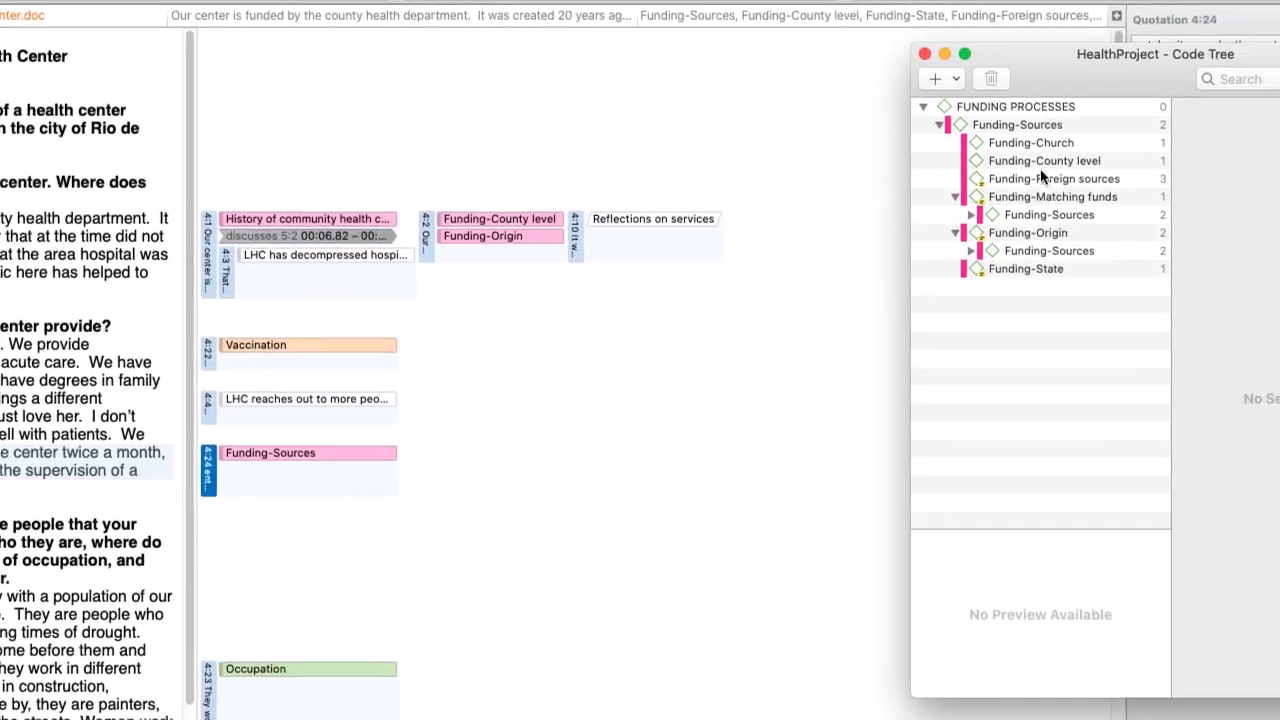
drag(1074, 49, 842, 72)
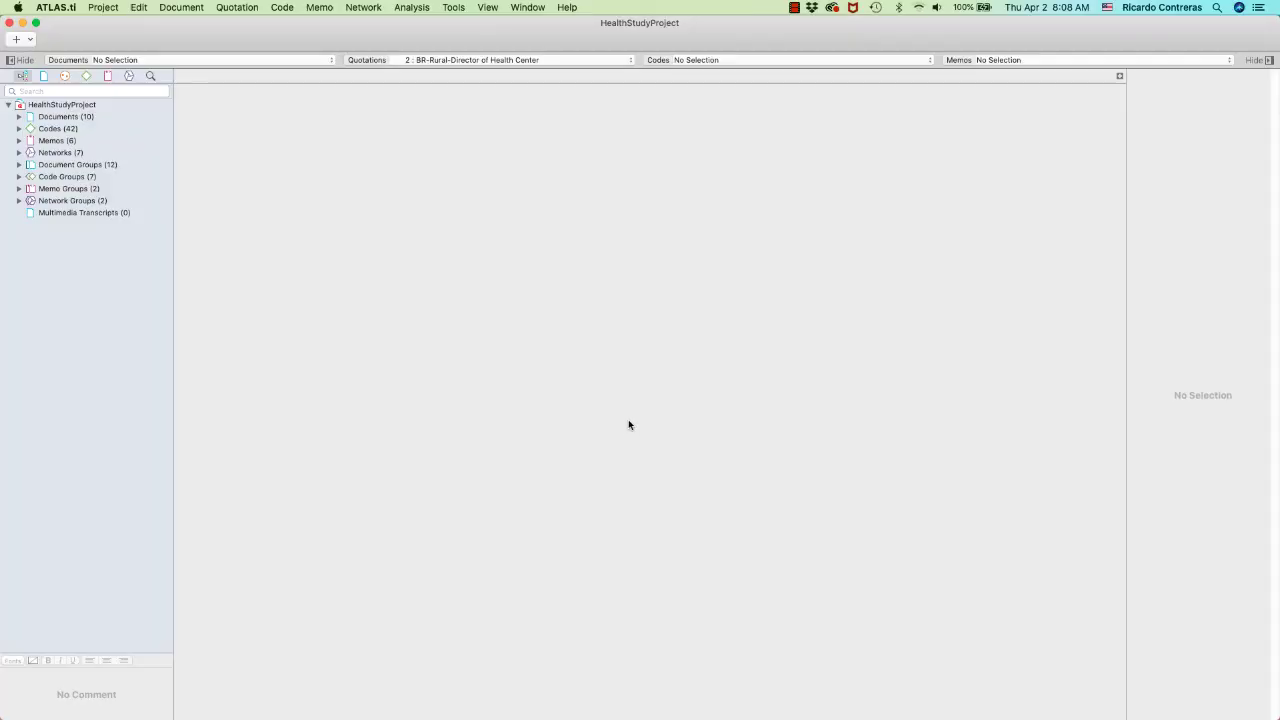
Create a Code-Document Table crossing the FUNDING code group with the document groups Site-BR and Site-GUA.
click(412, 8)
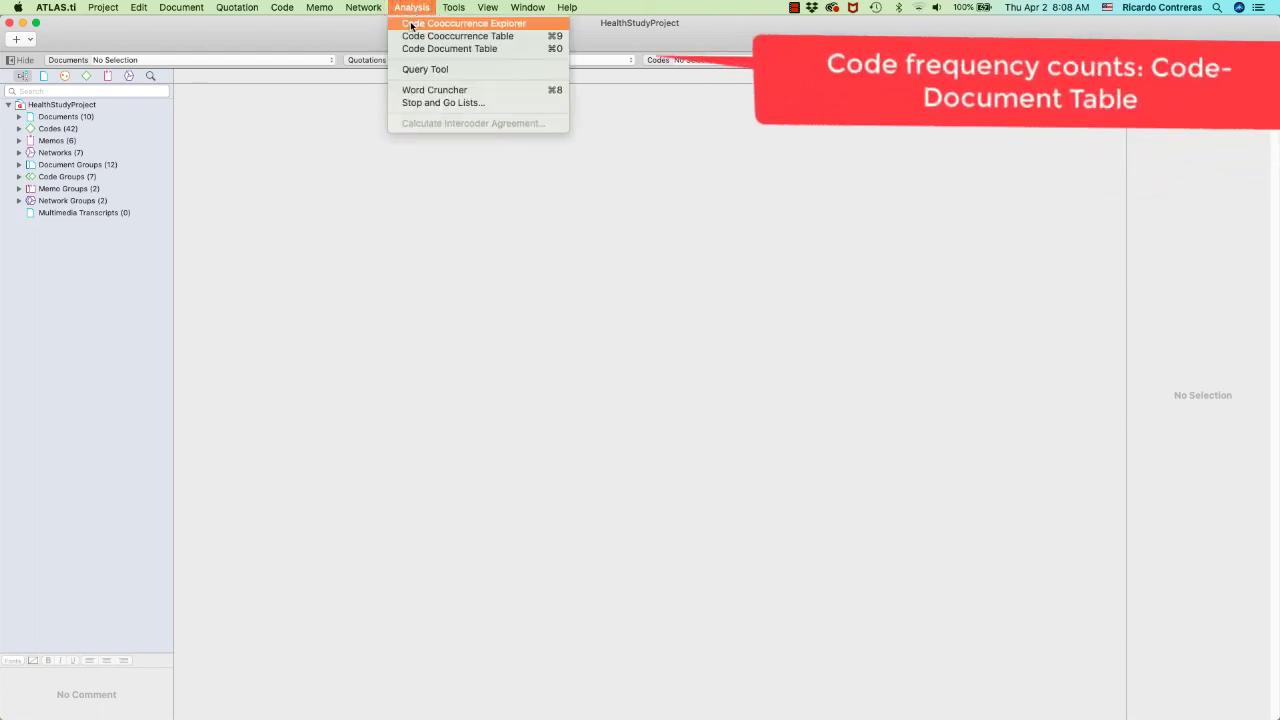
click(416, 49)
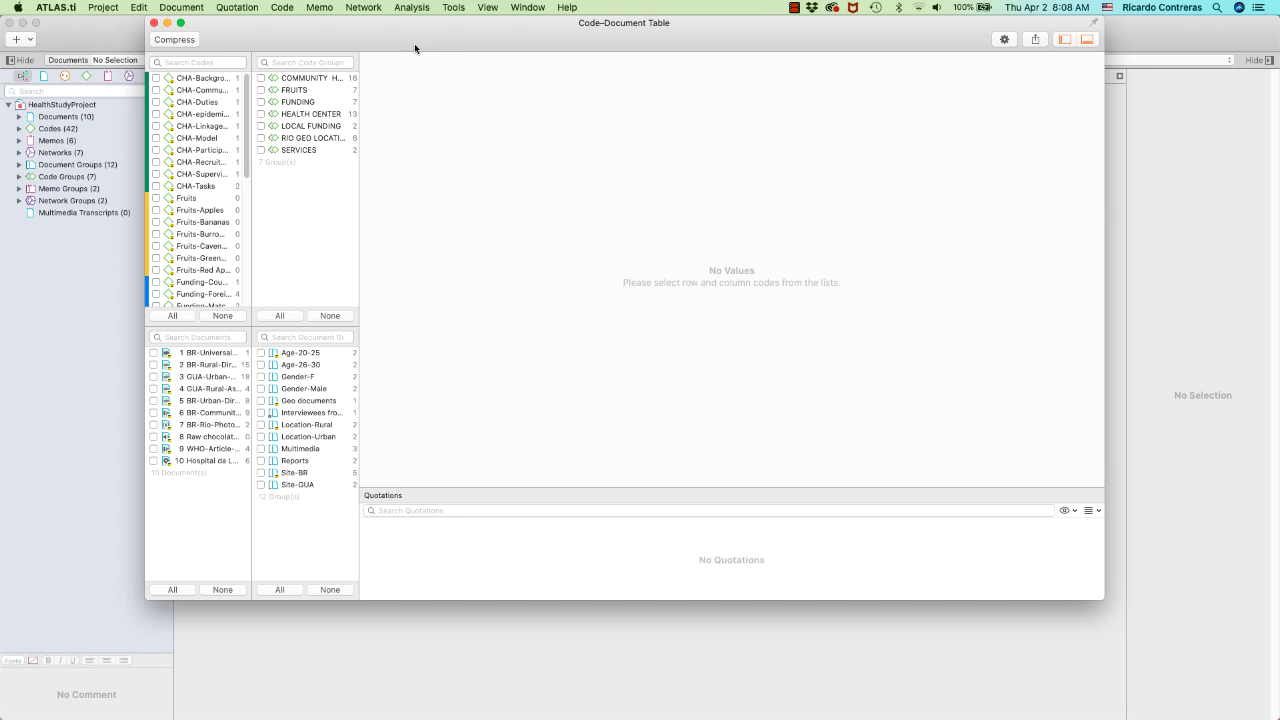
click(261, 102)
click(261, 472)
click(261, 484)
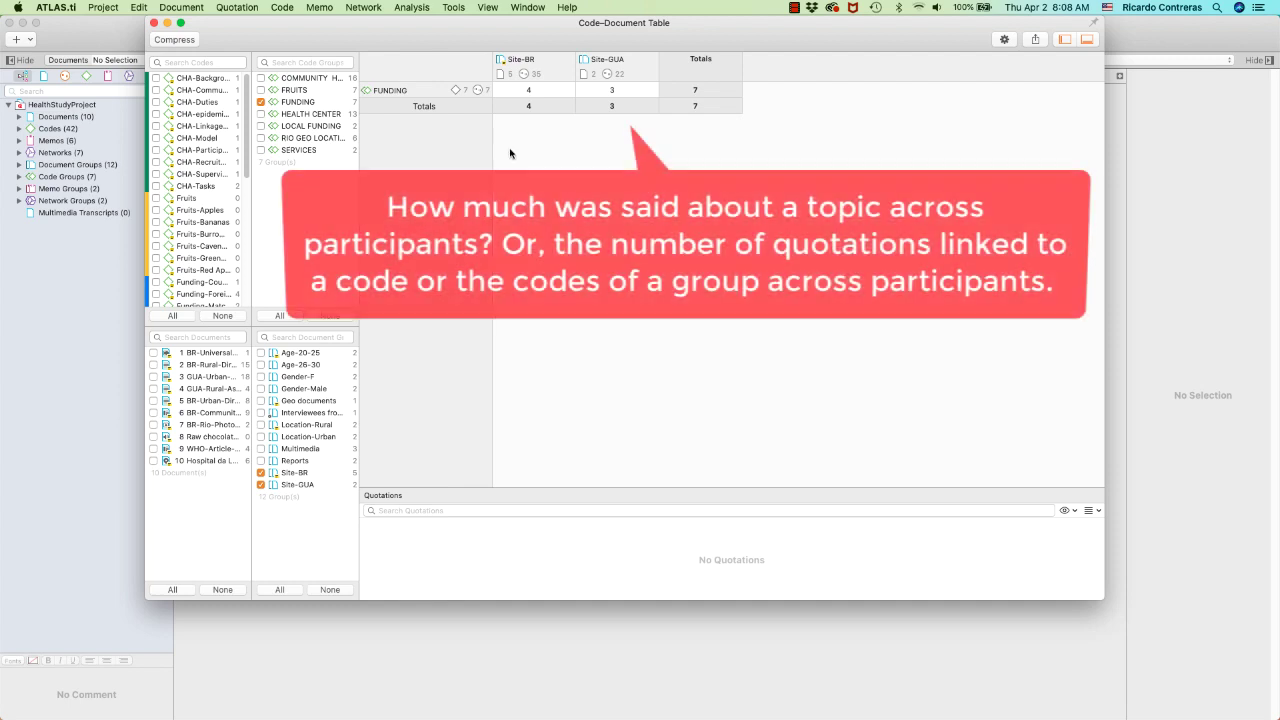
List the FUNDING quotations of Site-BR in an enlarged quotations pane and review the pane's export options without exporting.
click(557, 93)
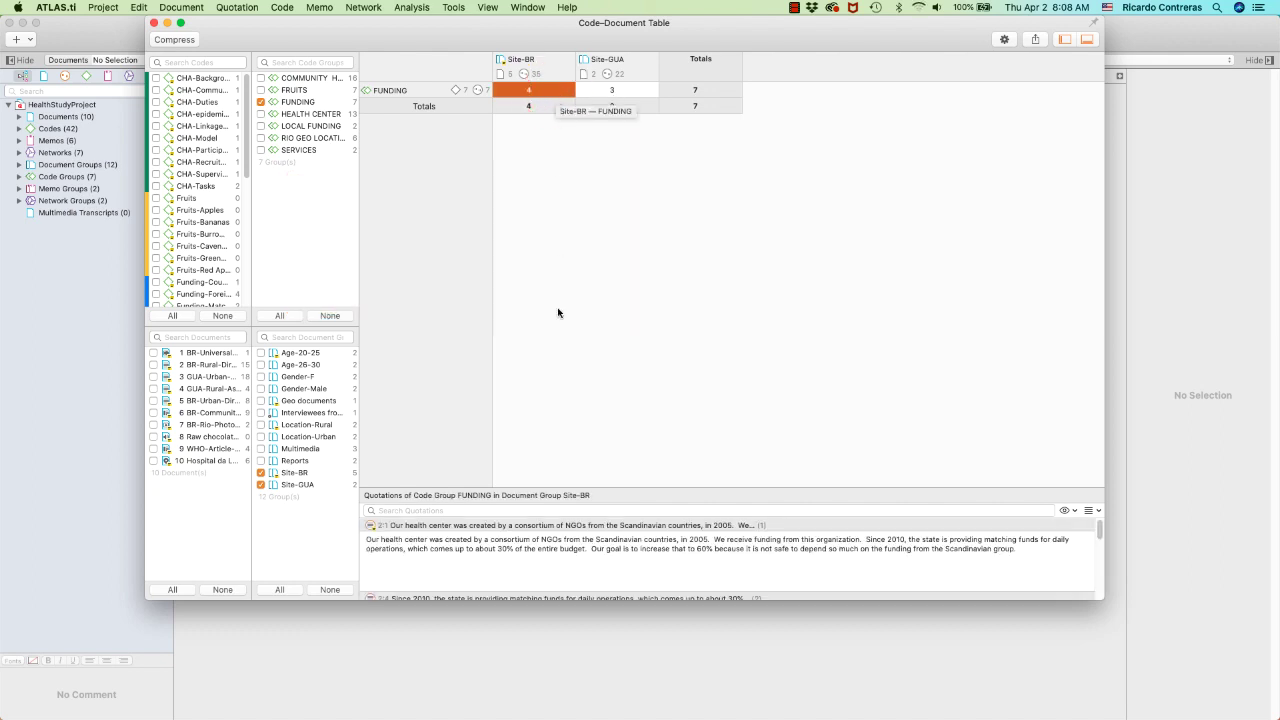
drag(630, 489, 631, 289)
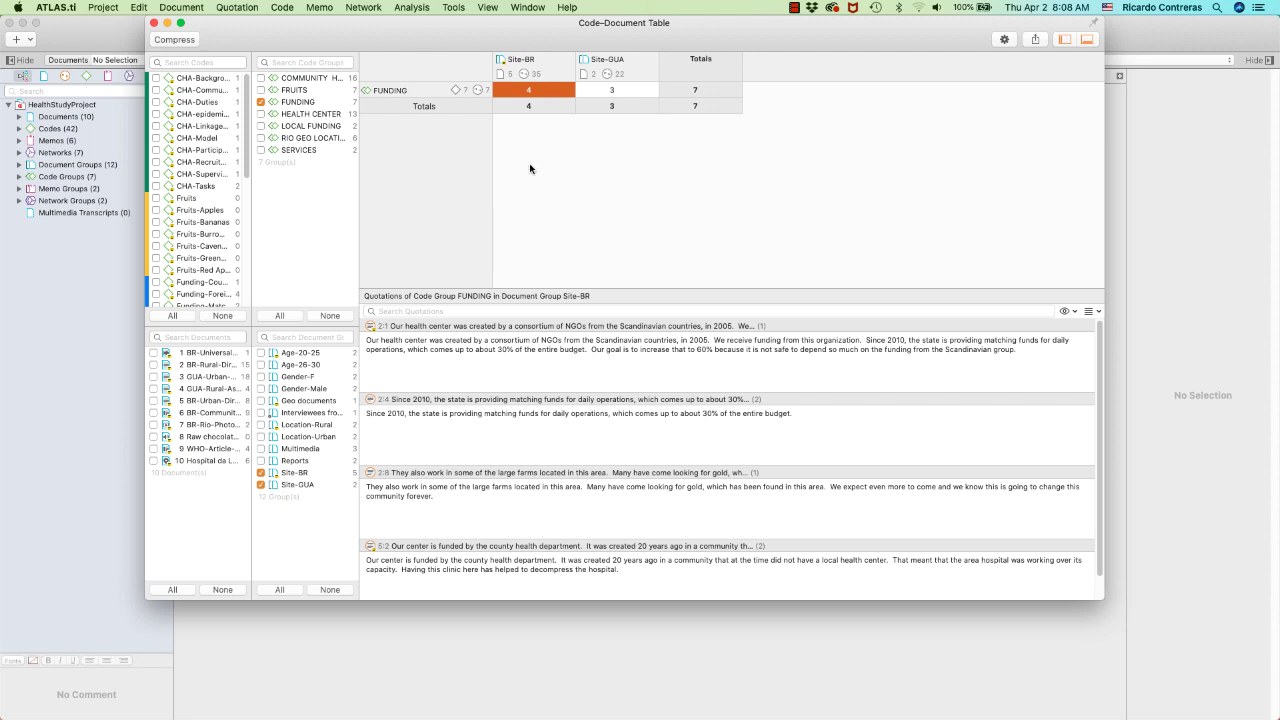
click(1097, 312)
click(1098, 313)
click(1098, 313)
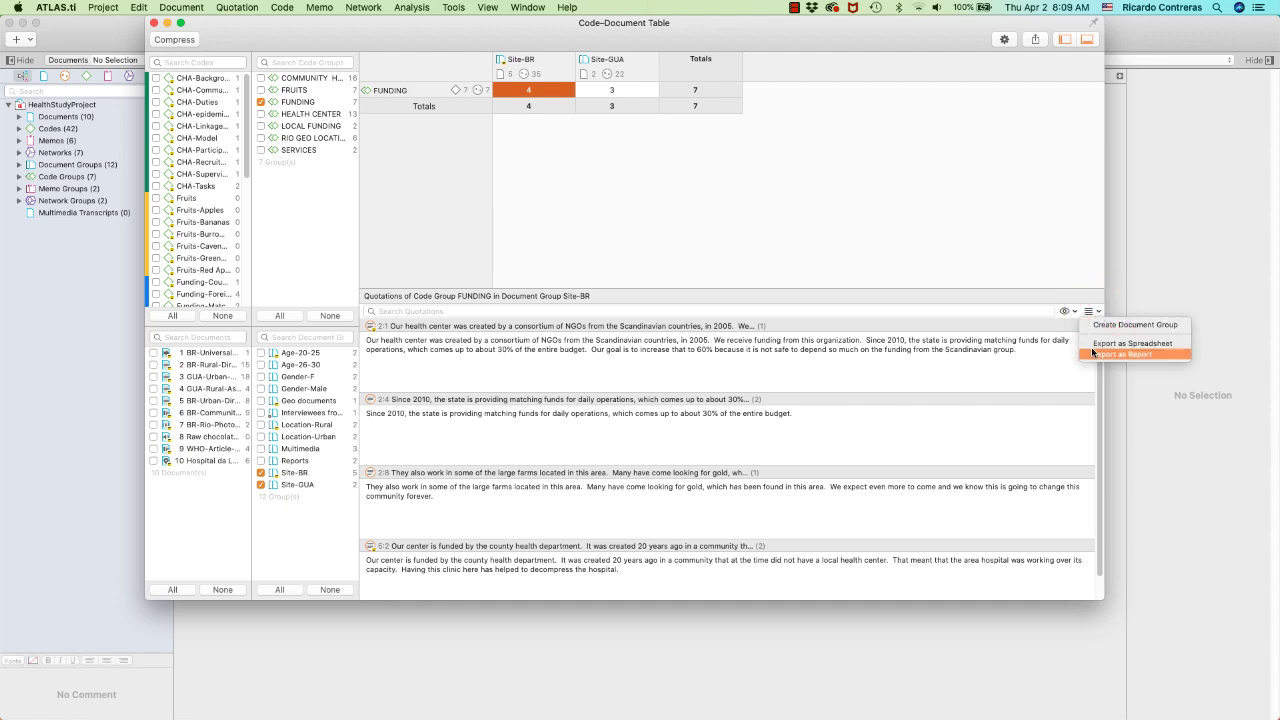
click(903, 229)
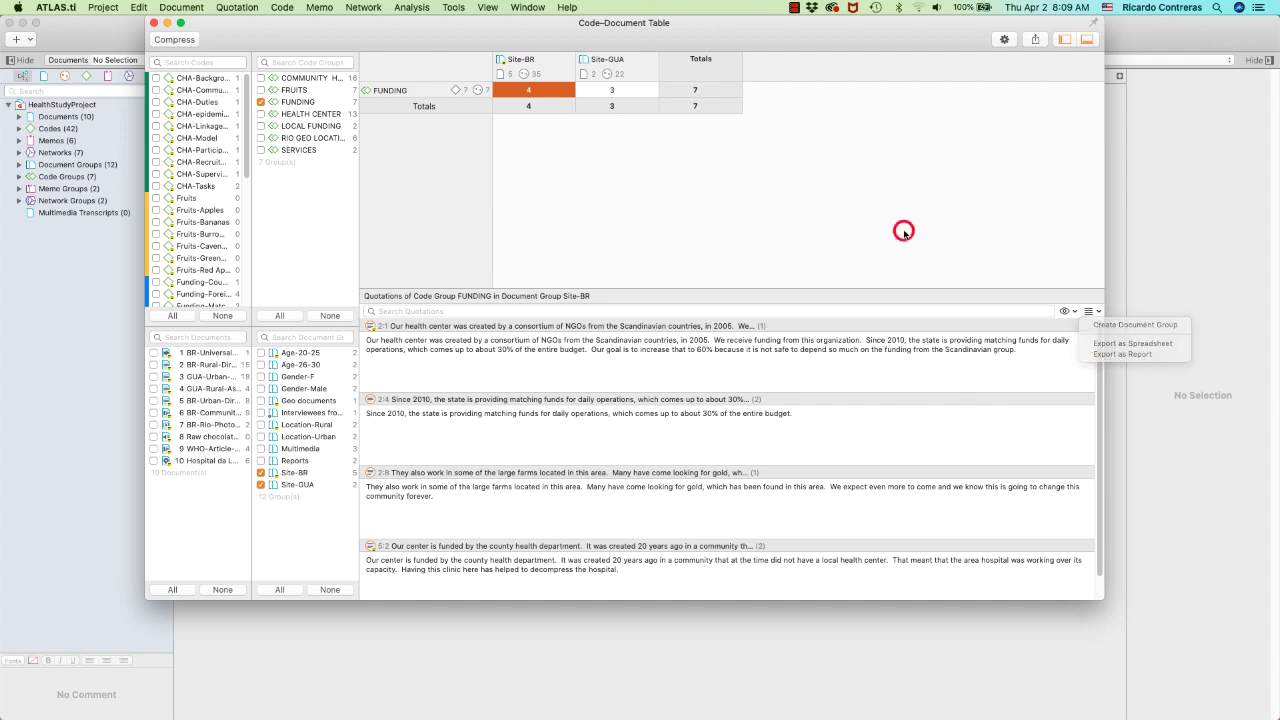
click(860, 207)
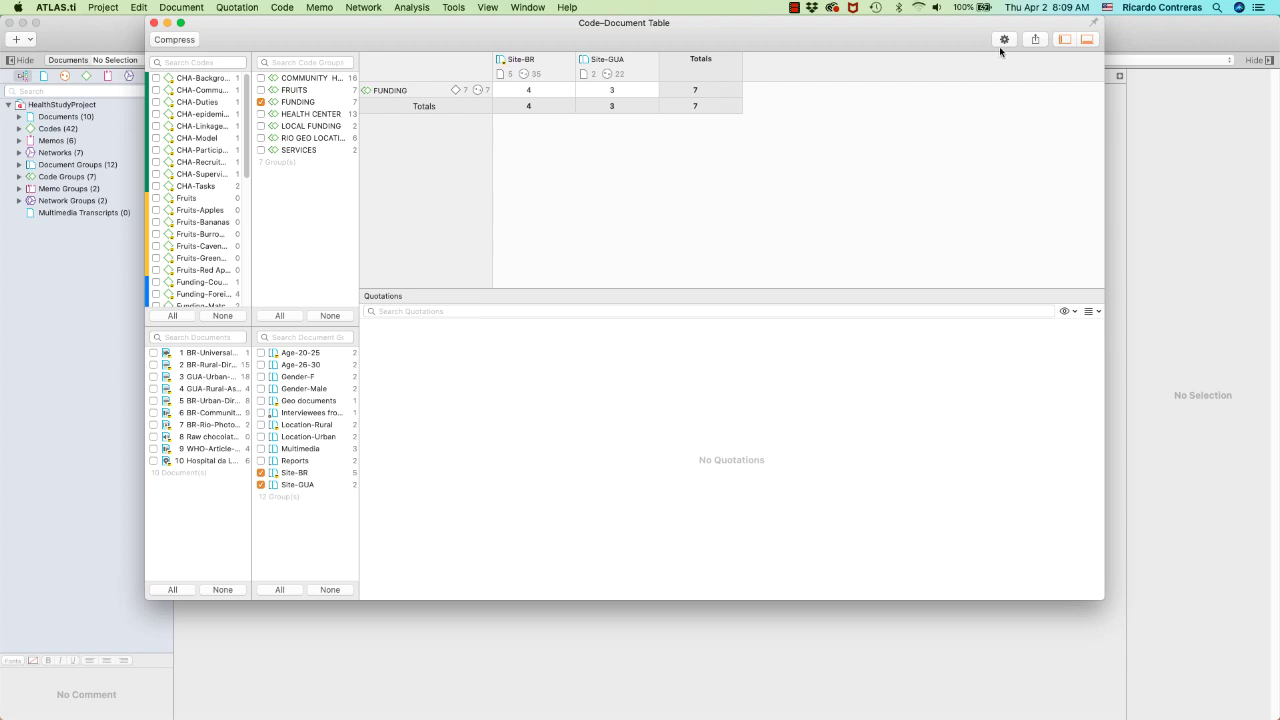
Add the Reports document group to the Code-Document Table and binarize the counts.
click(261, 461)
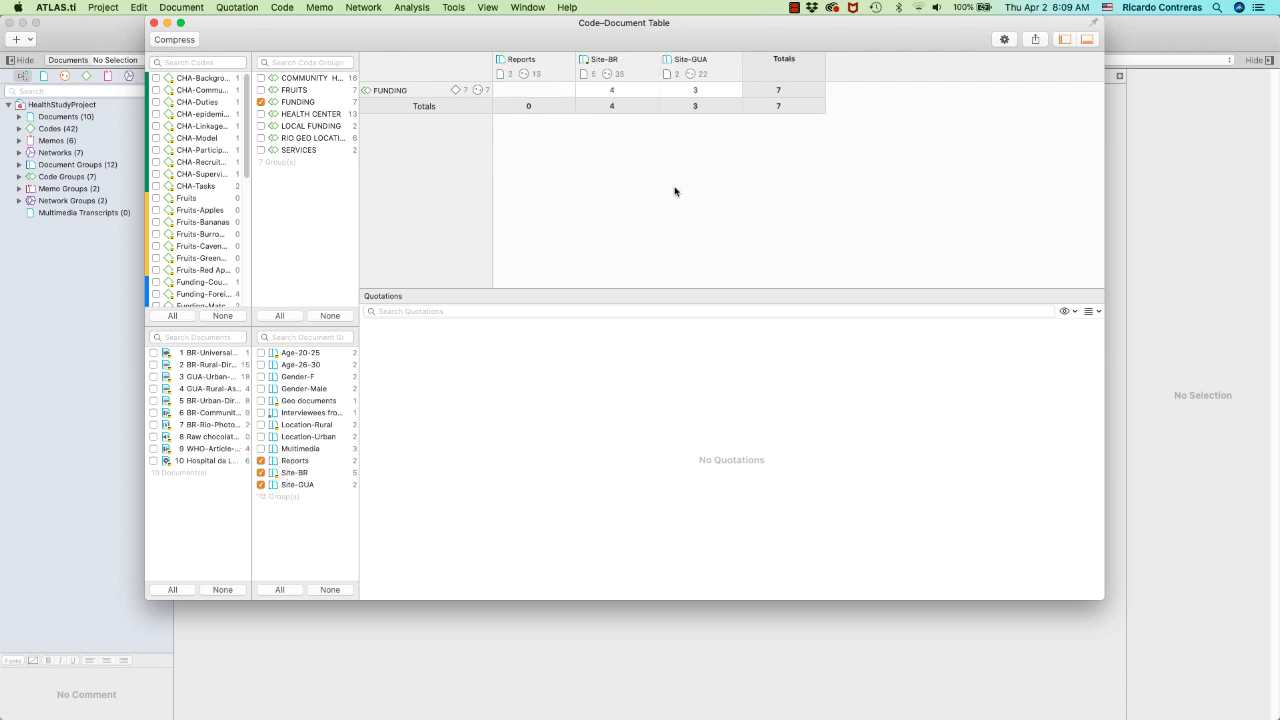
click(1004, 39)
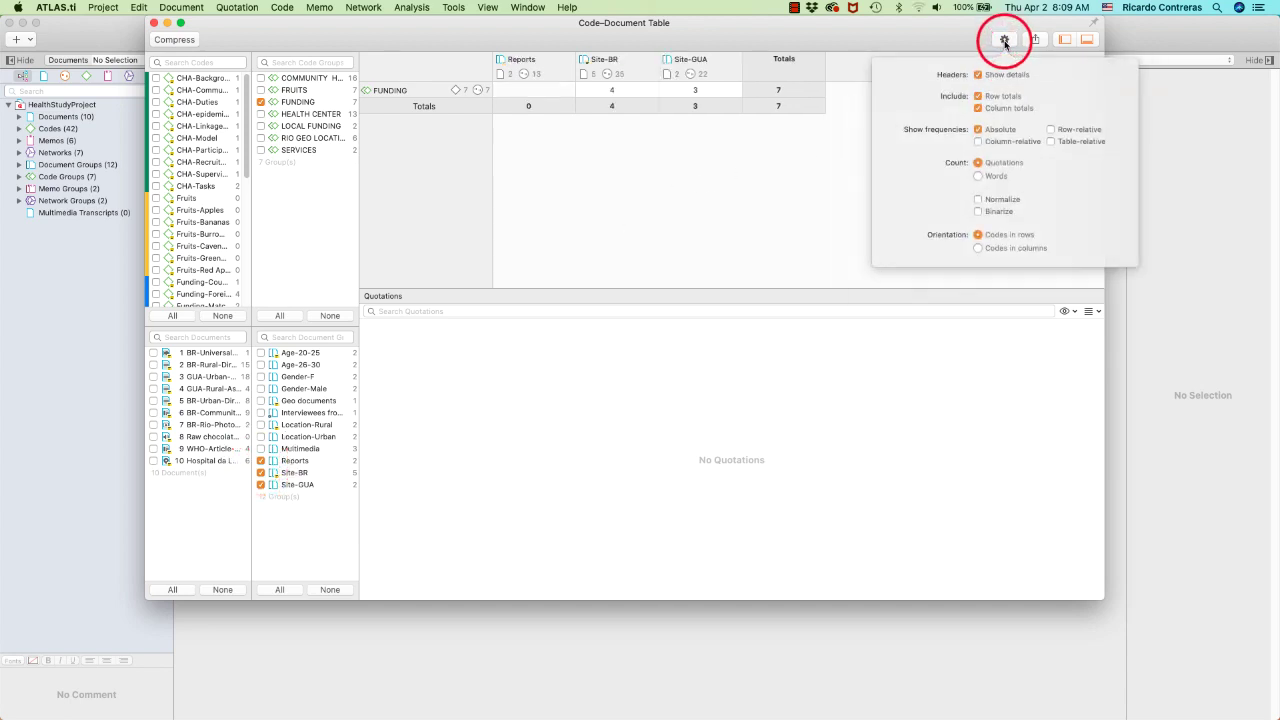
click(977, 212)
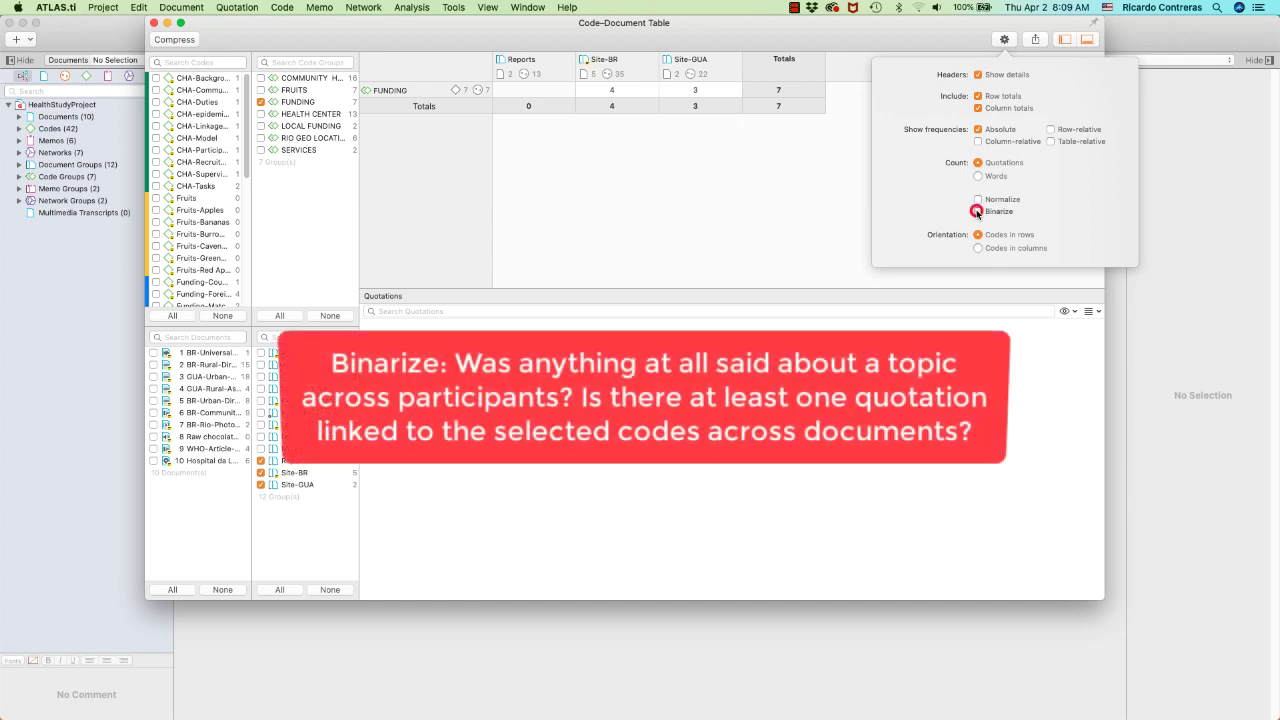
click(777, 197)
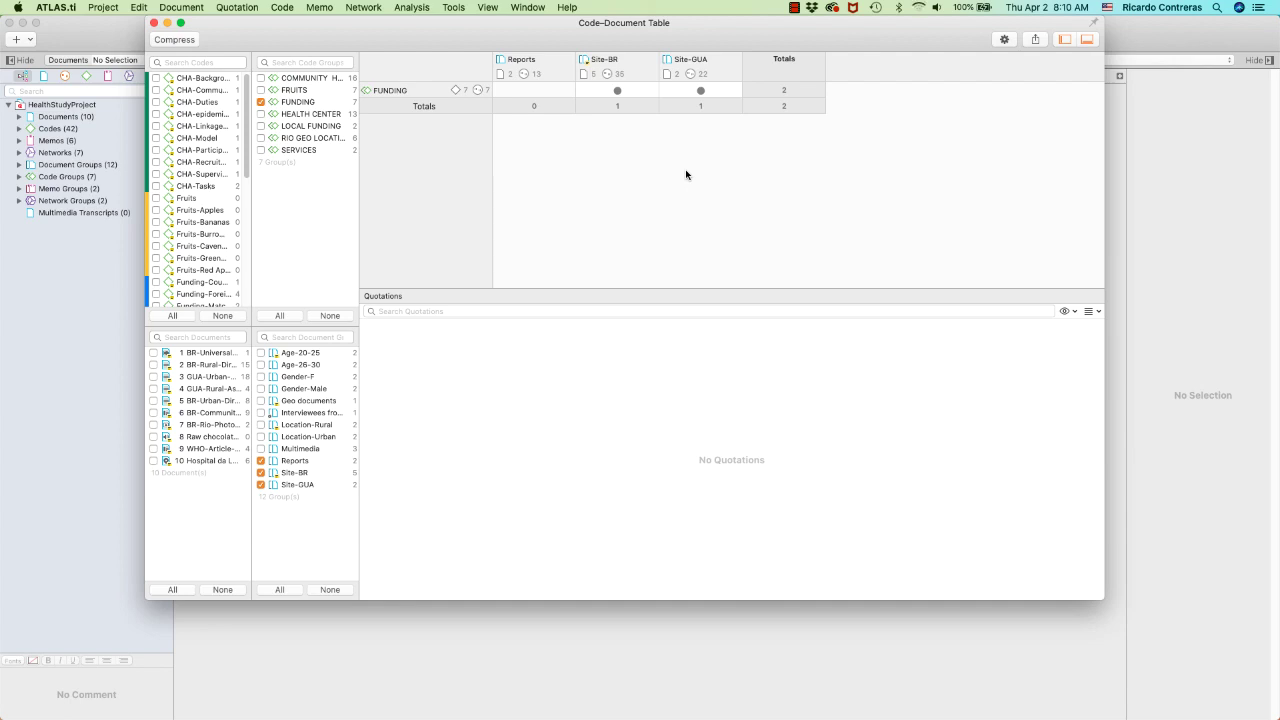
Close the Code-Document Table and open the Code Cooccurrence Table.
click(153, 23)
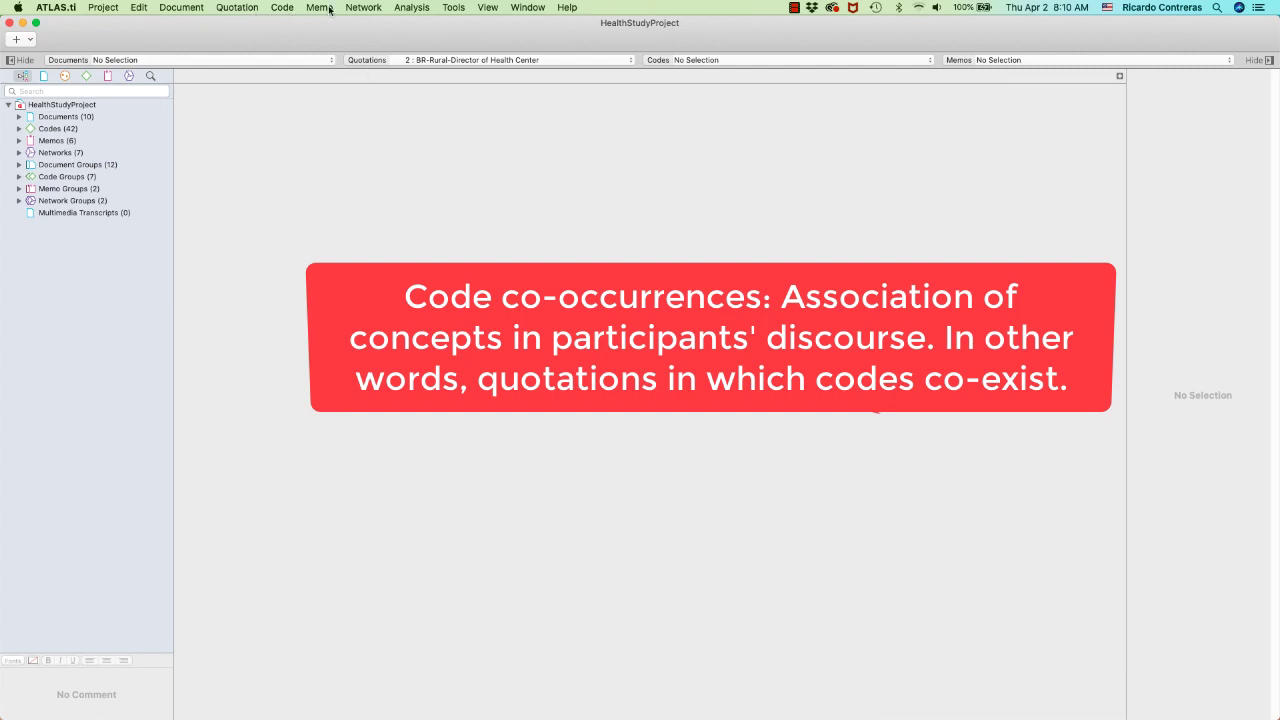
click(418, 8)
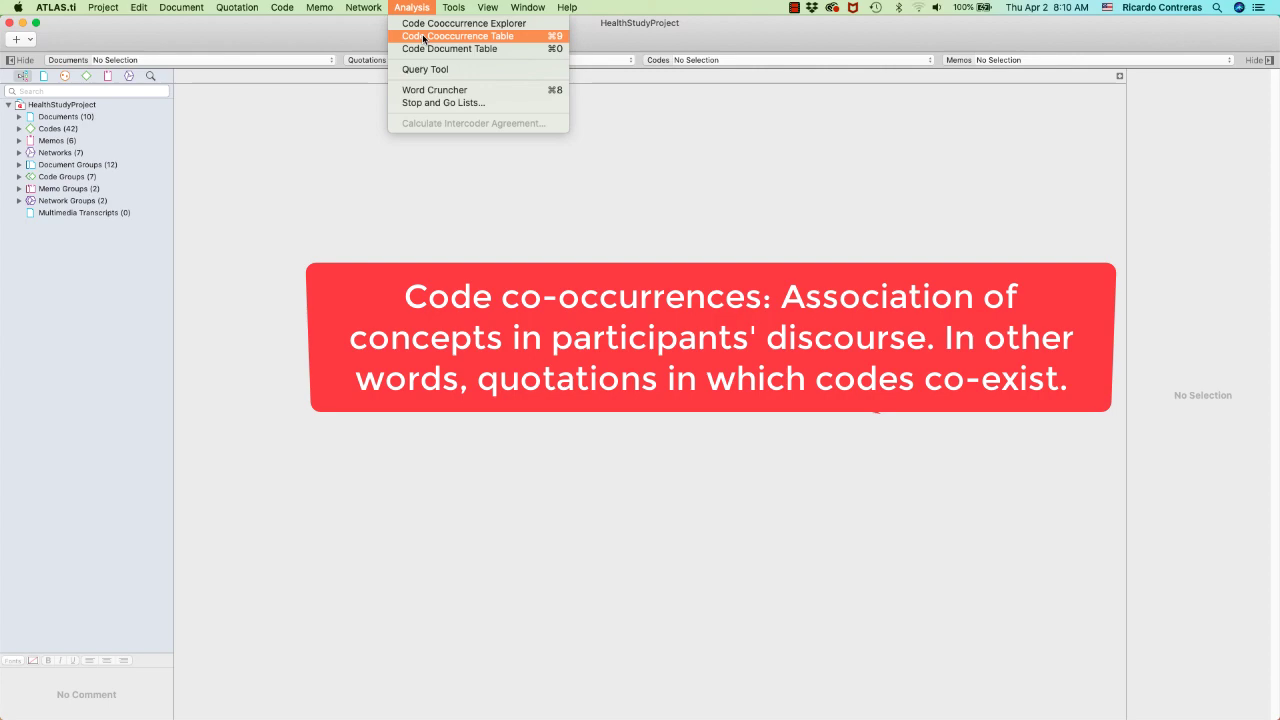
click(423, 37)
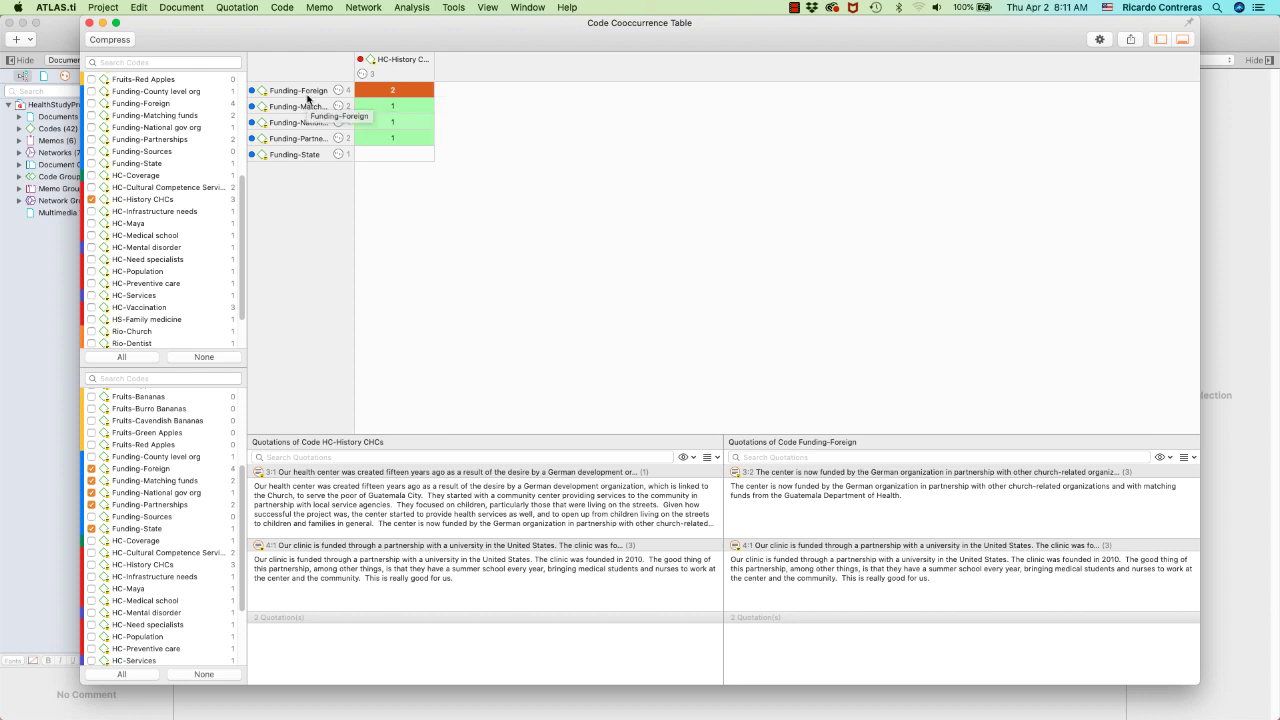
Examine the quotations where HC-History CHCs co-occurs with Funding-Foreign and review the export options of the quotation list.
click(382, 490)
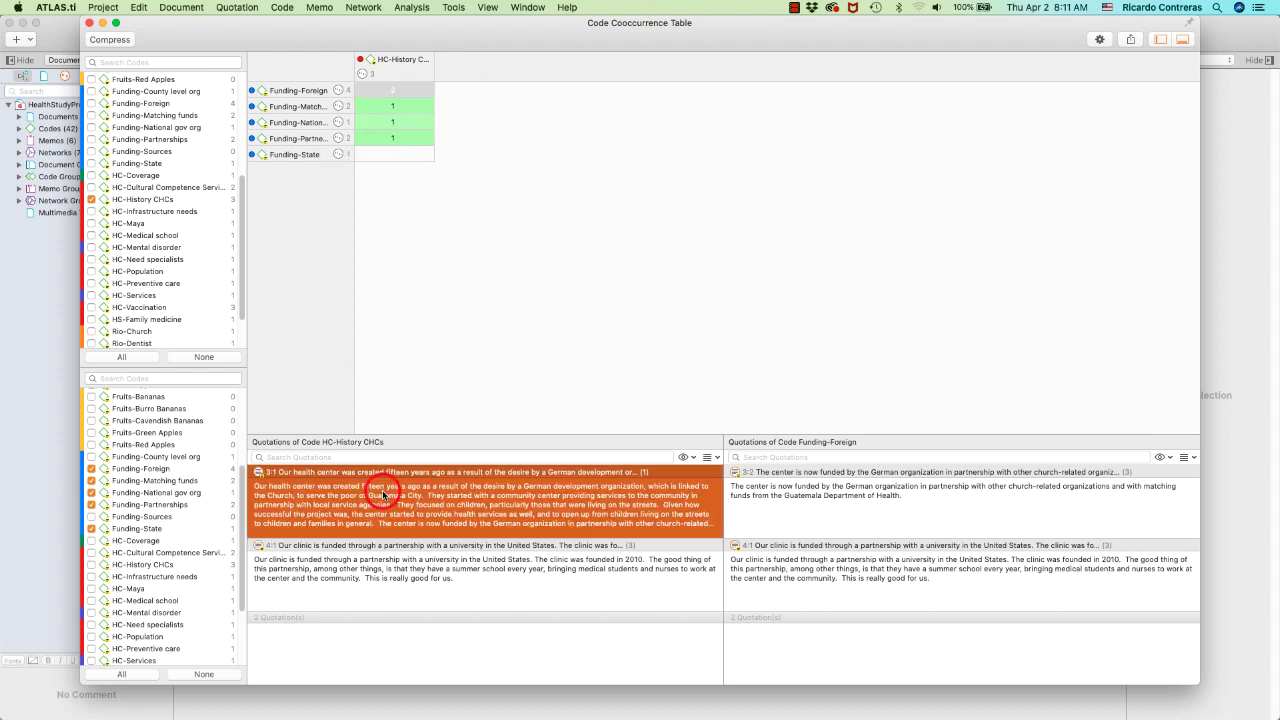
click(391, 576)
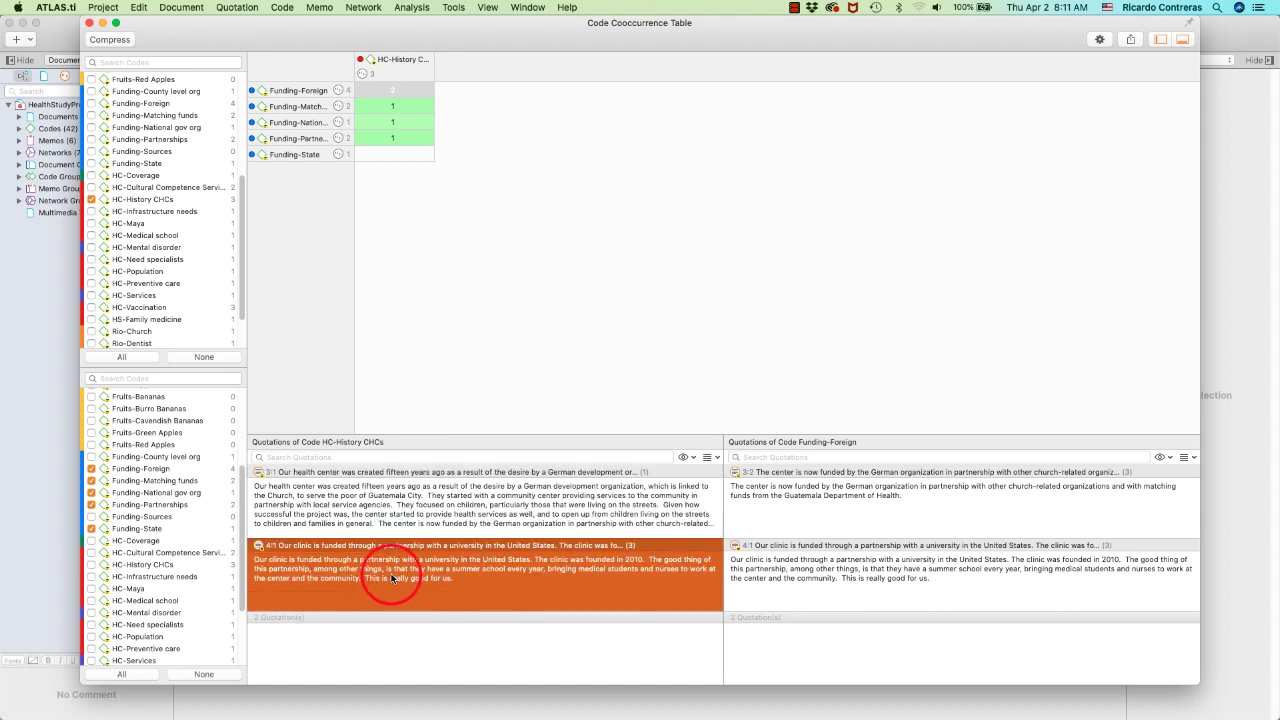
click(1194, 458)
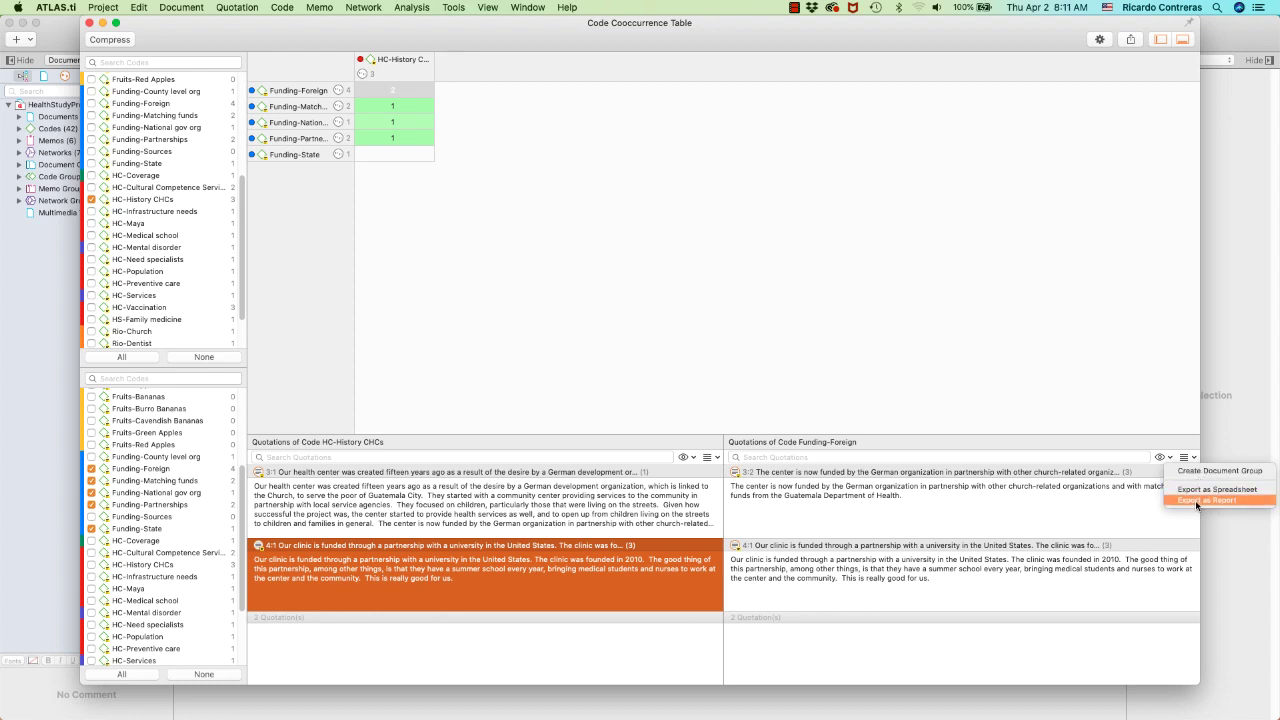
click(840, 312)
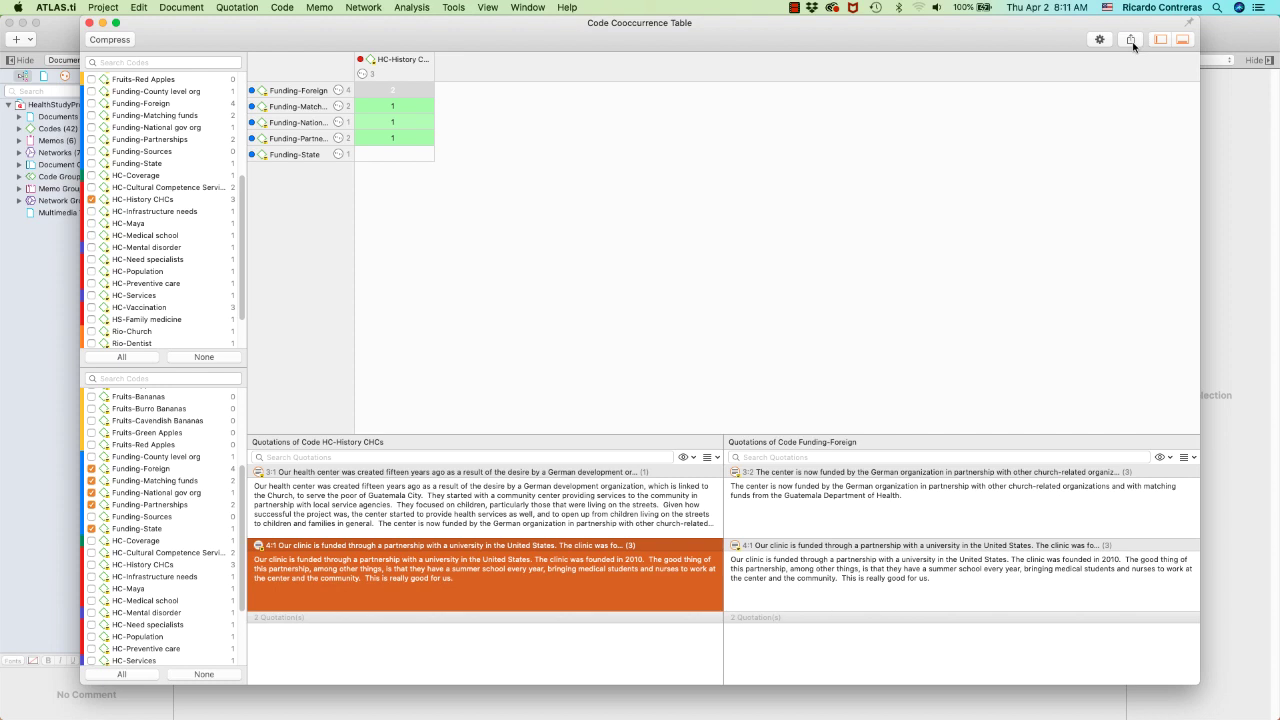
click(805, 143)
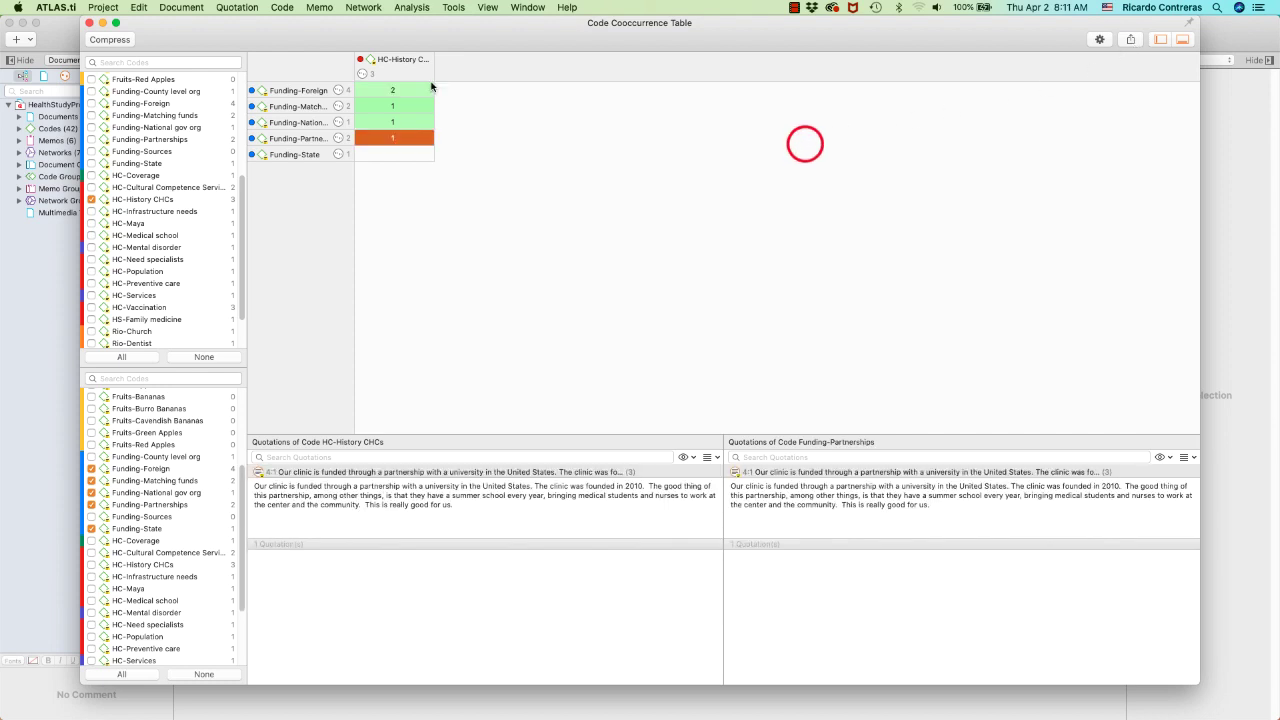
Close the Code Cooccurrence Table and open the Quotation Manager with its rule filter displayed.
click(89, 22)
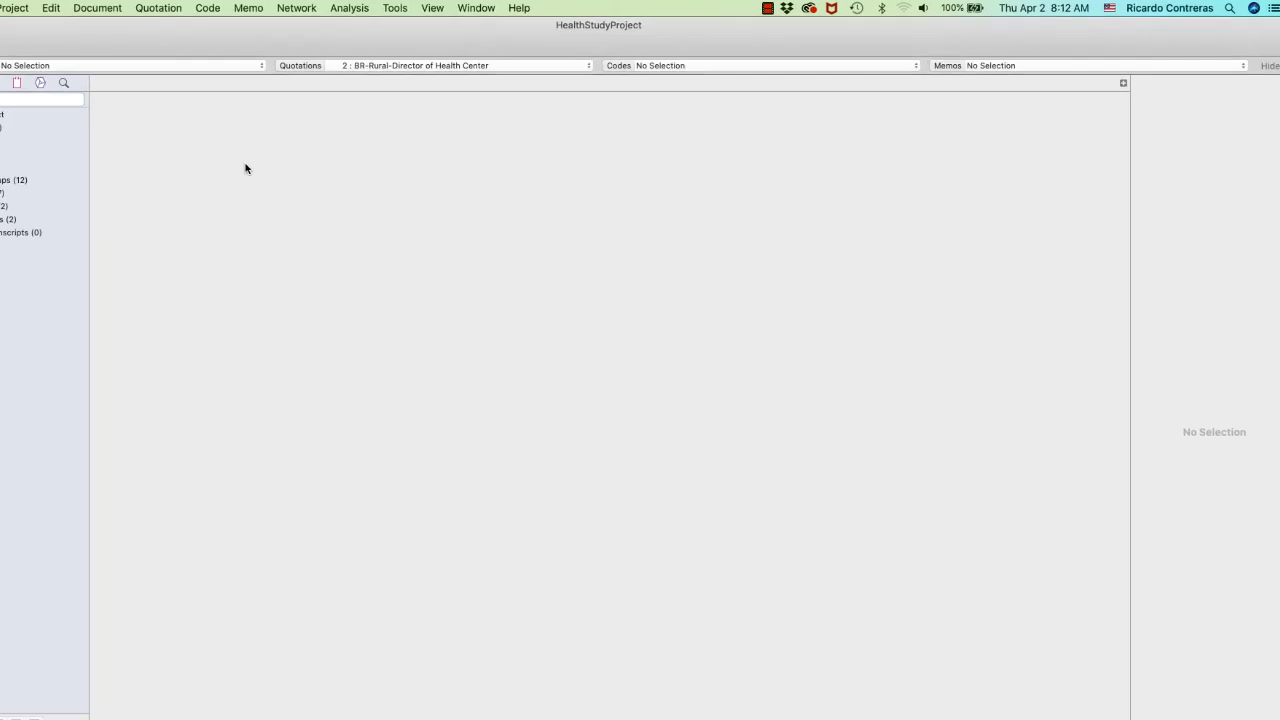
key(super+shift+q)
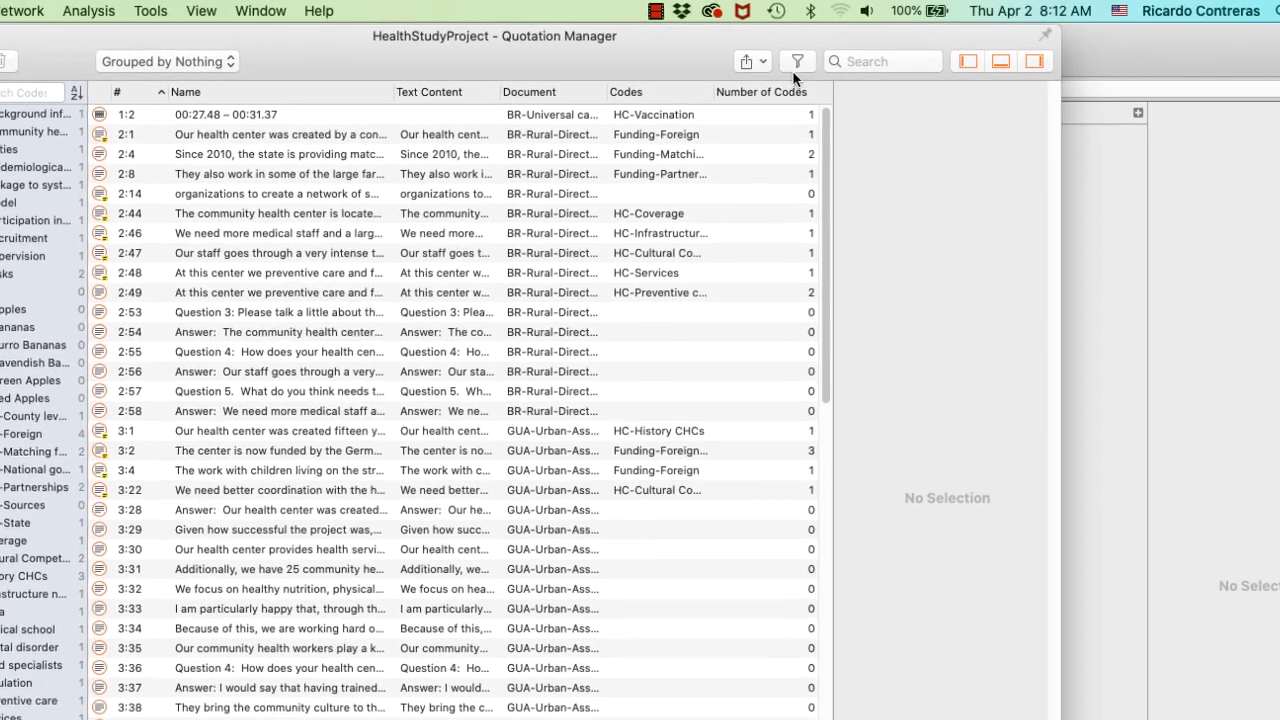
click(795, 64)
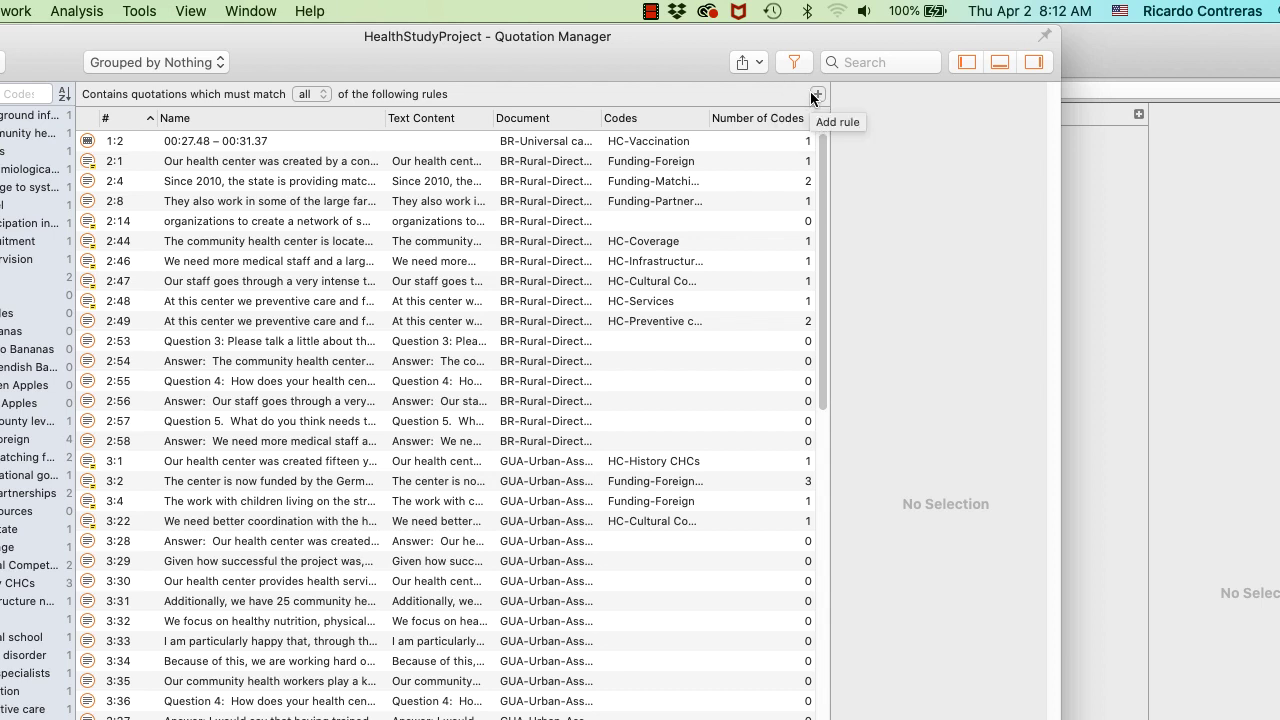
Add a filter rule for quotations where Is coded with is set to the code HC-History CHCs.
click(817, 96)
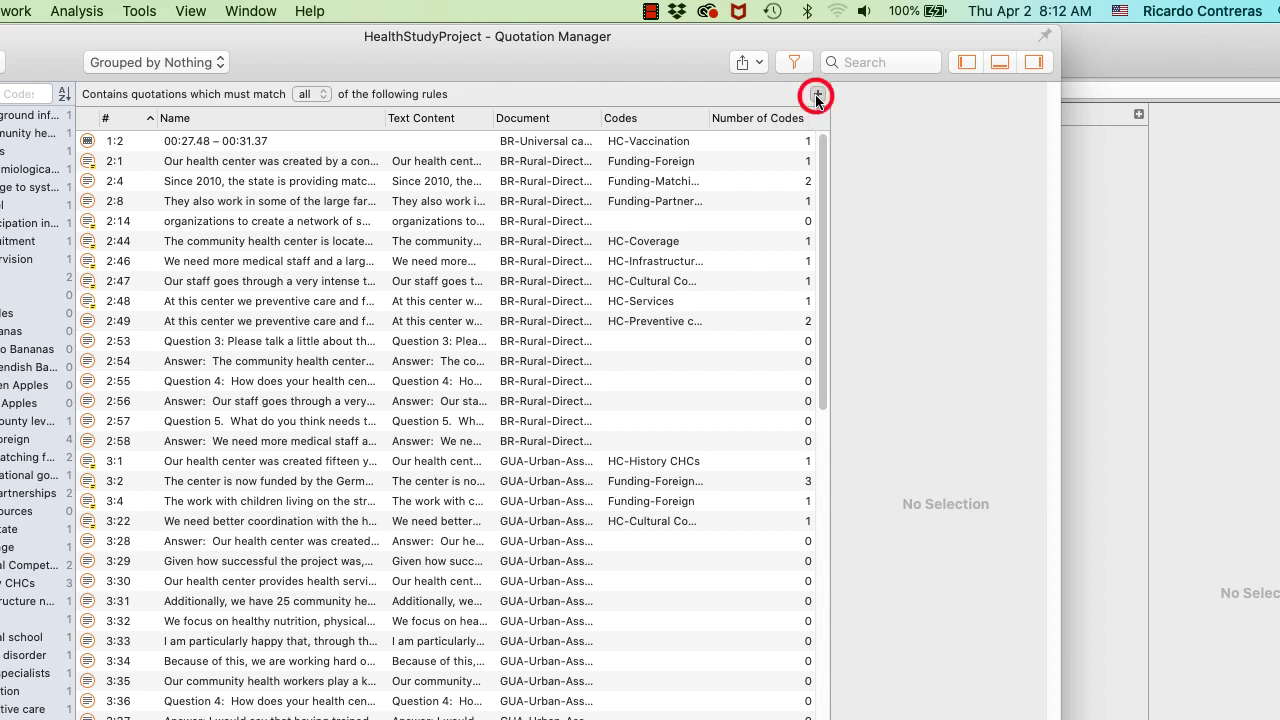
click(165, 116)
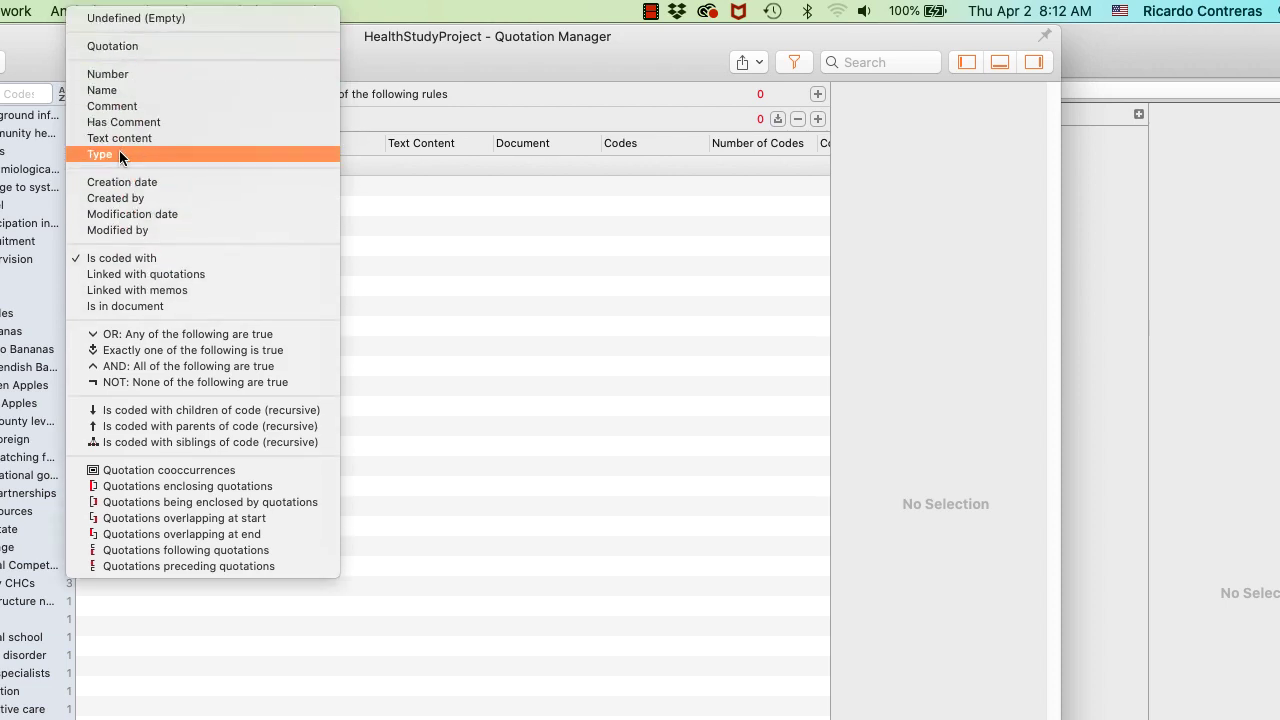
click(118, 259)
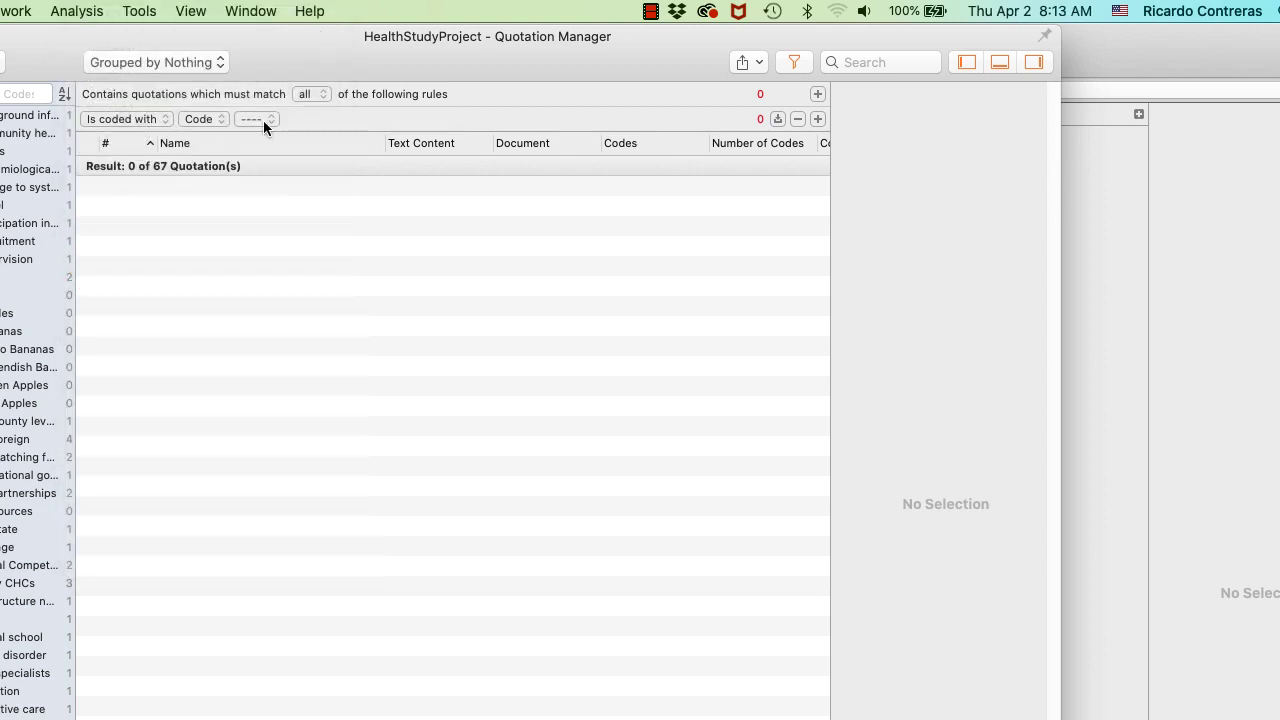
click(263, 120)
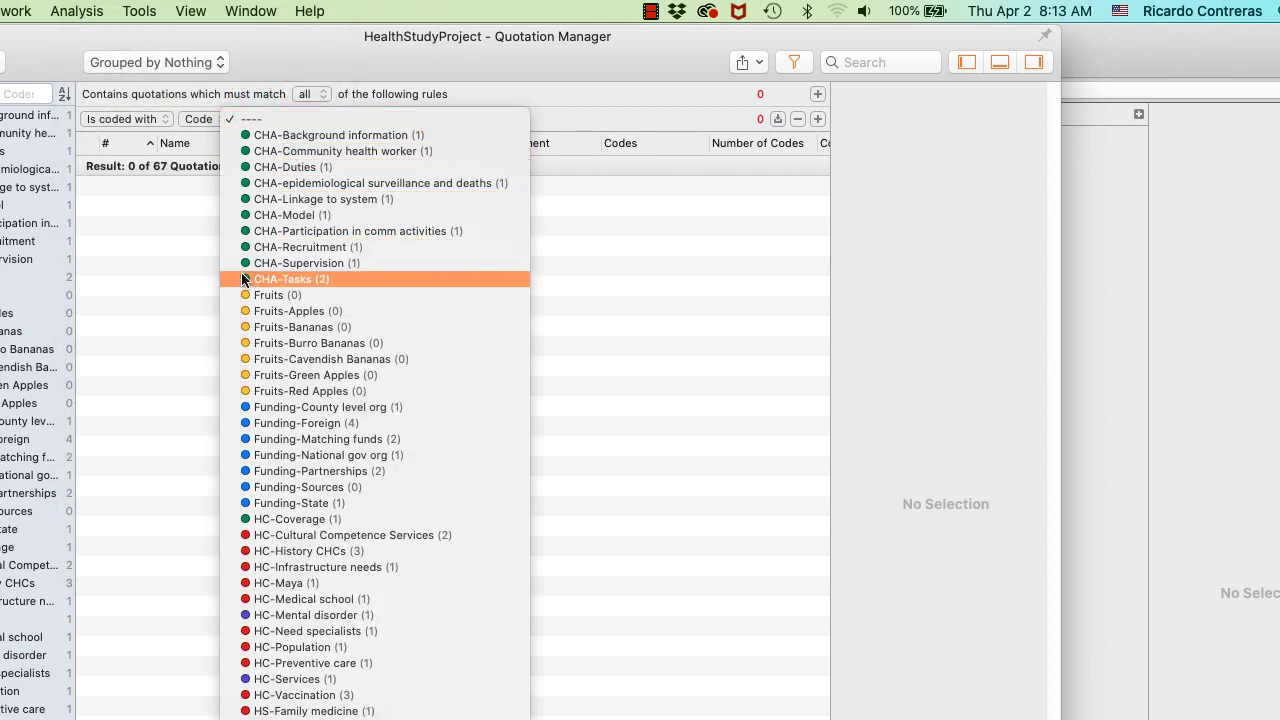
click(334, 551)
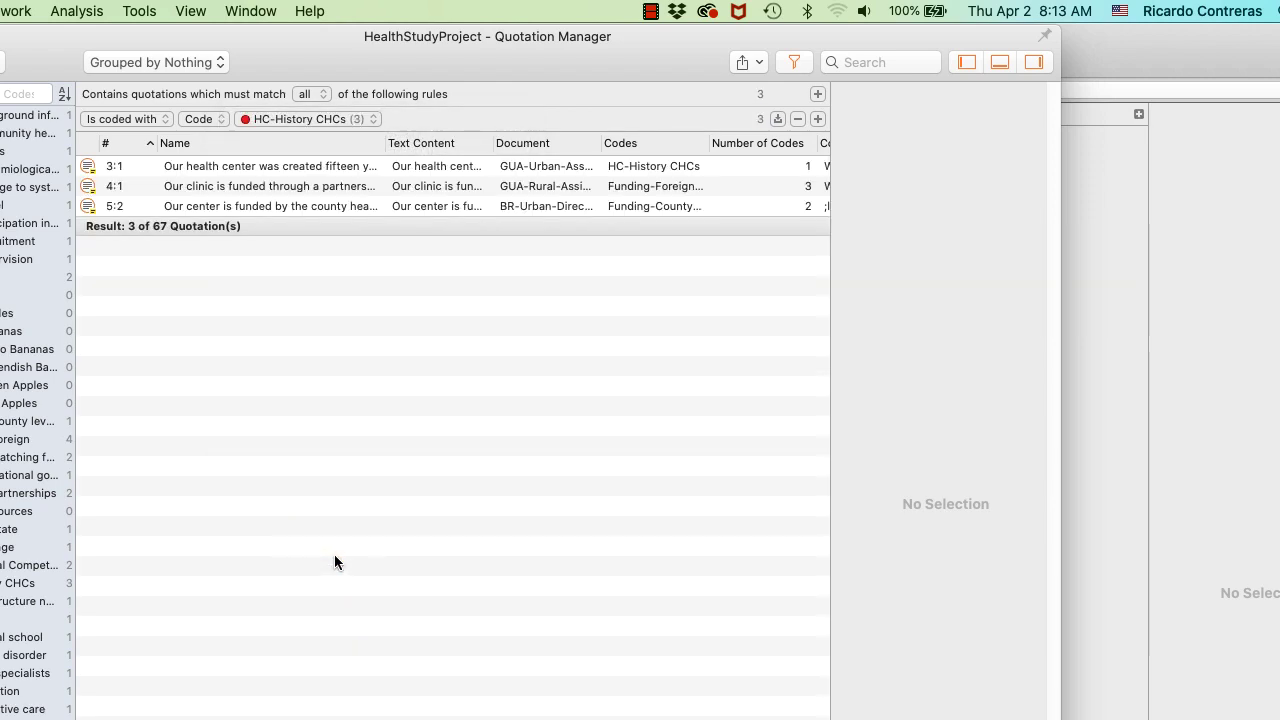
Change the quotation filter rule to Is coded with Codes of group FUNDING.
click(219, 117)
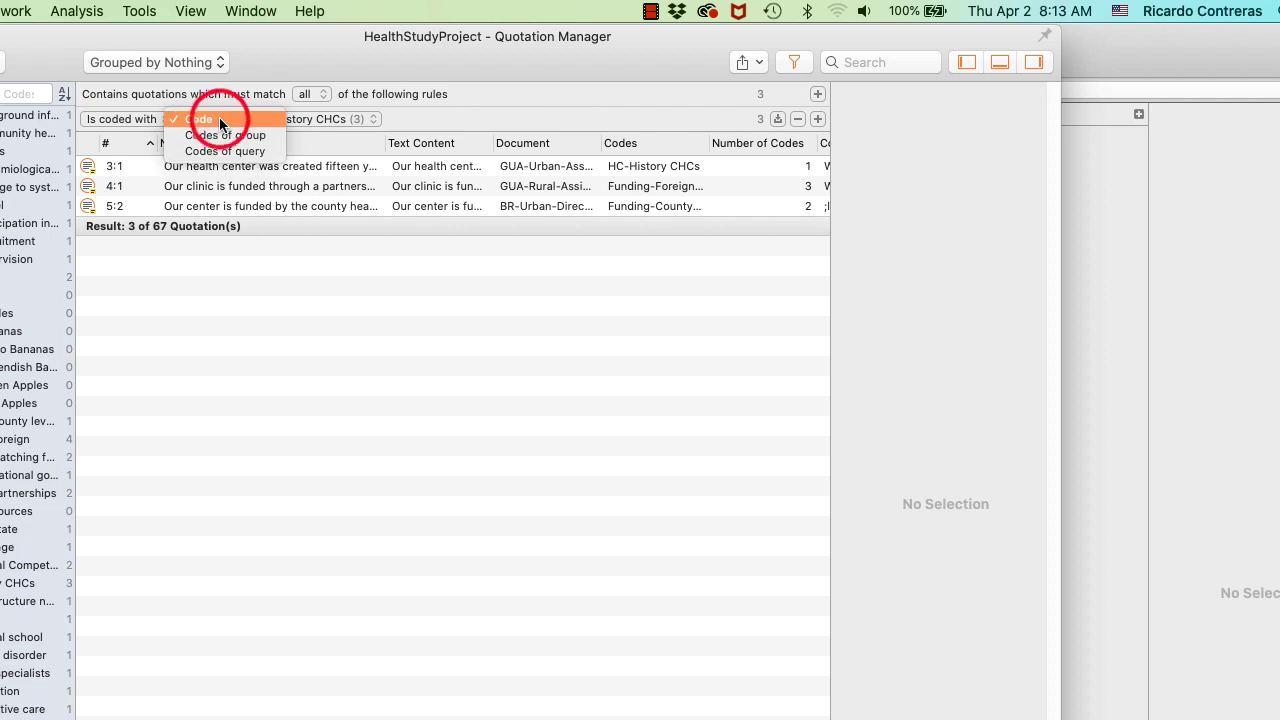
click(222, 132)
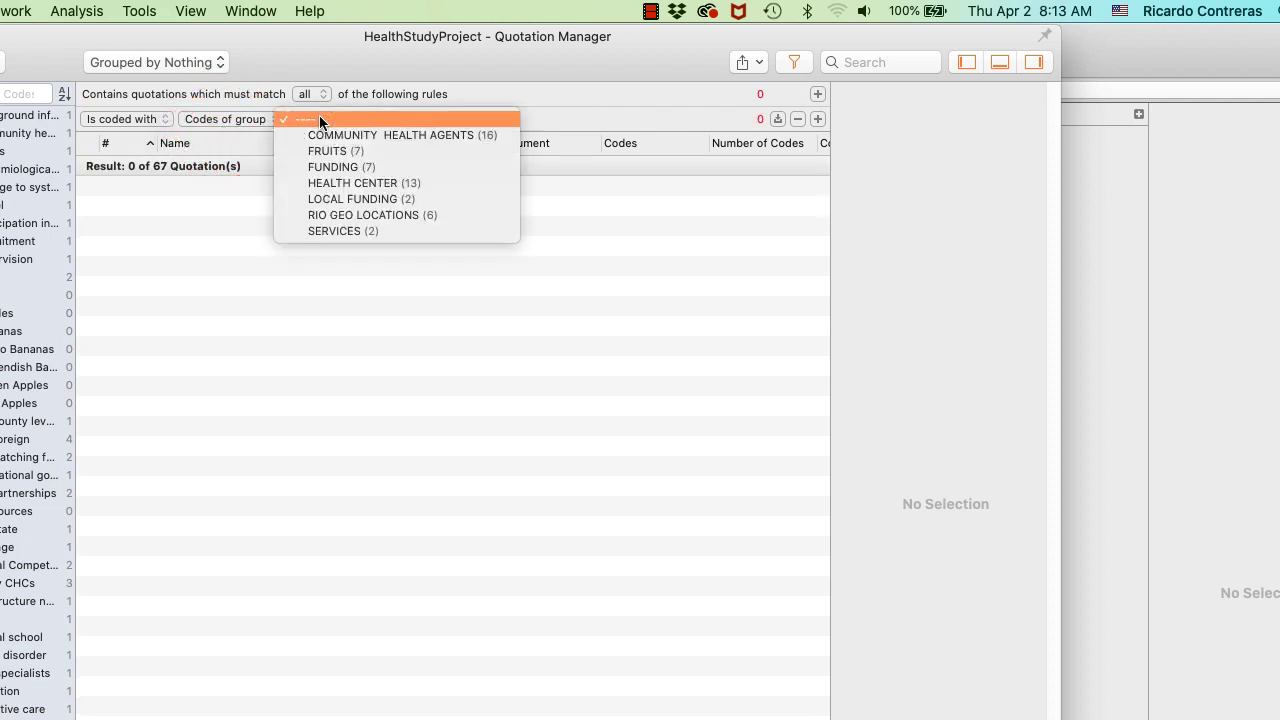
click(310, 119)
click(266, 215)
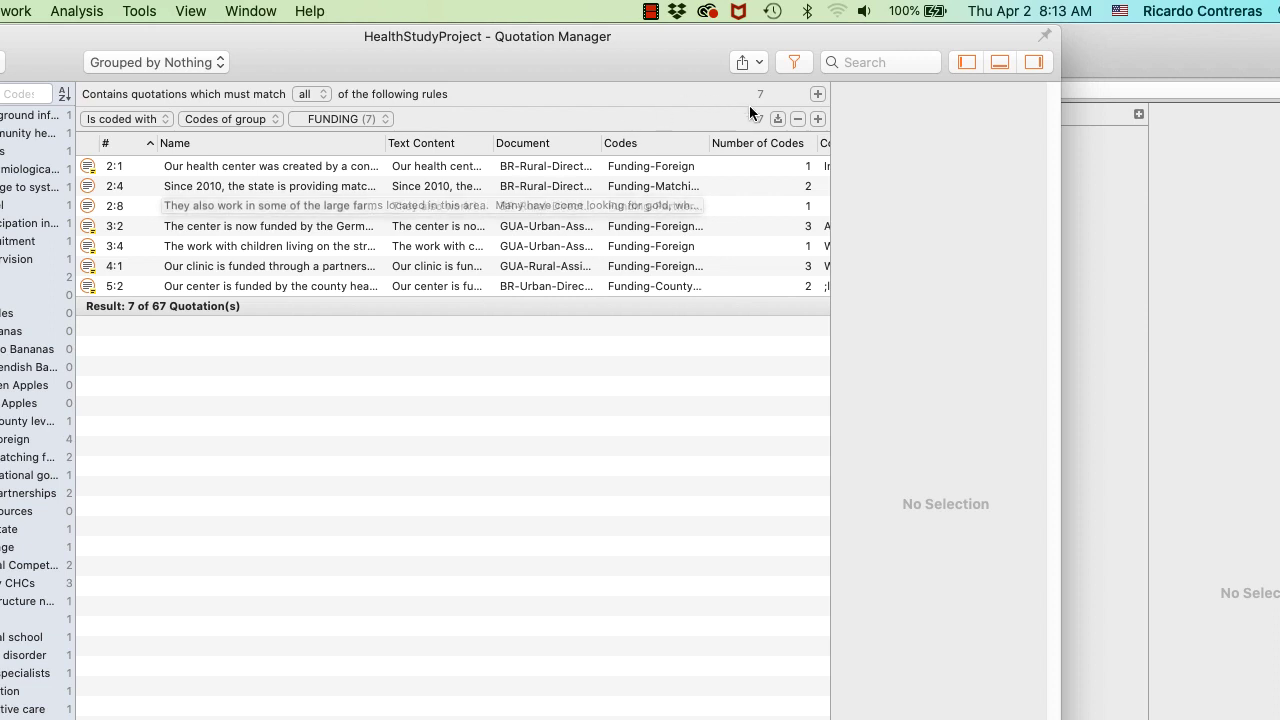
Add a second rule limiting the quotations to those in document 3 GUA-Urban-Assistant Director Health Center.
click(818, 119)
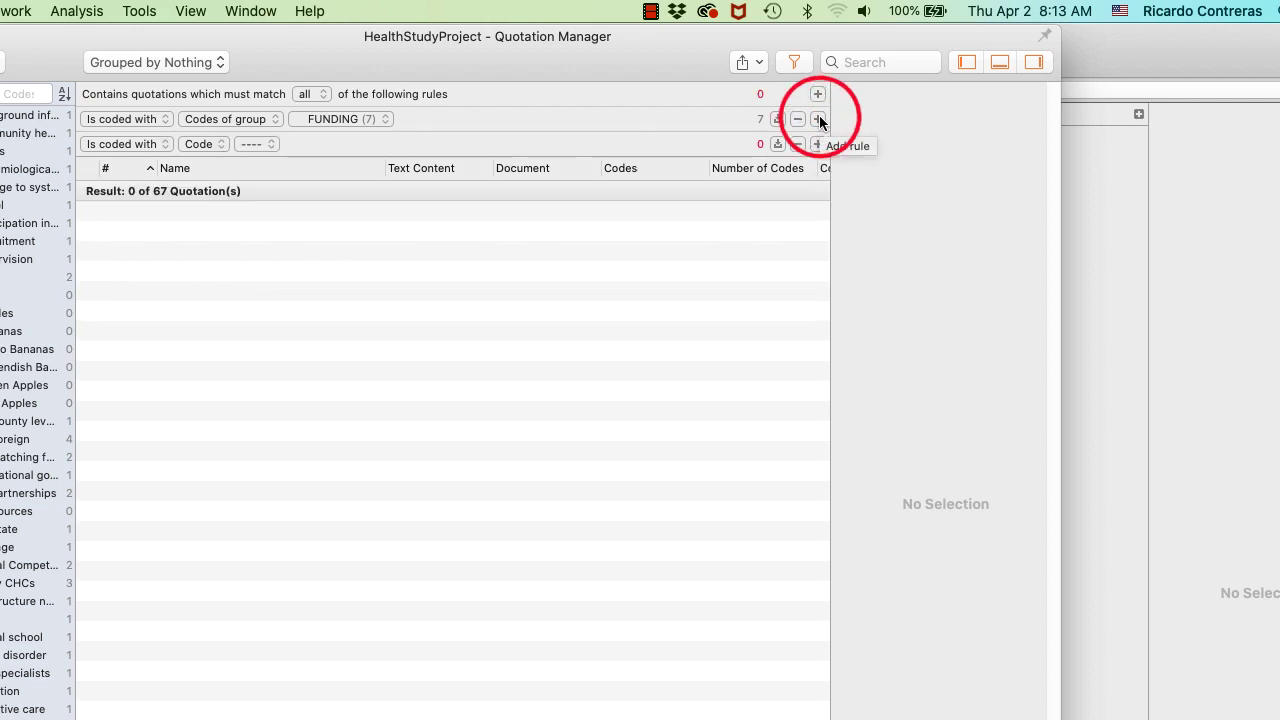
click(164, 144)
click(163, 189)
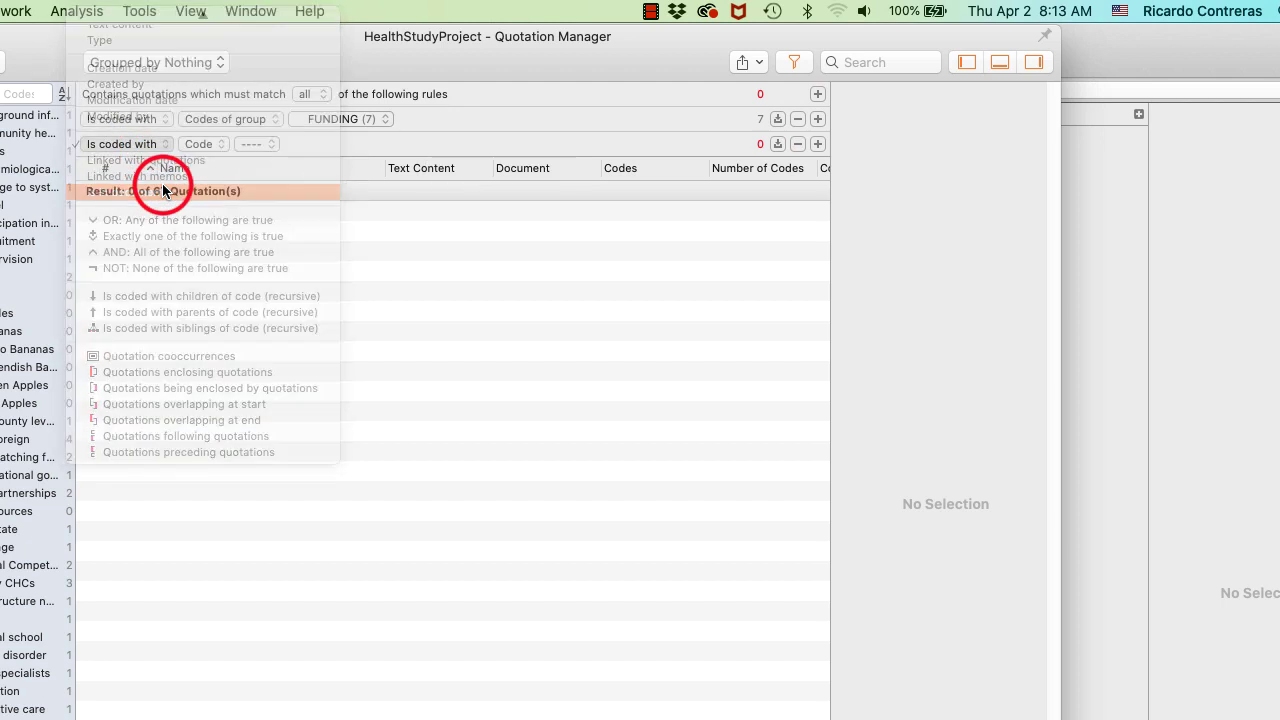
click(236, 144)
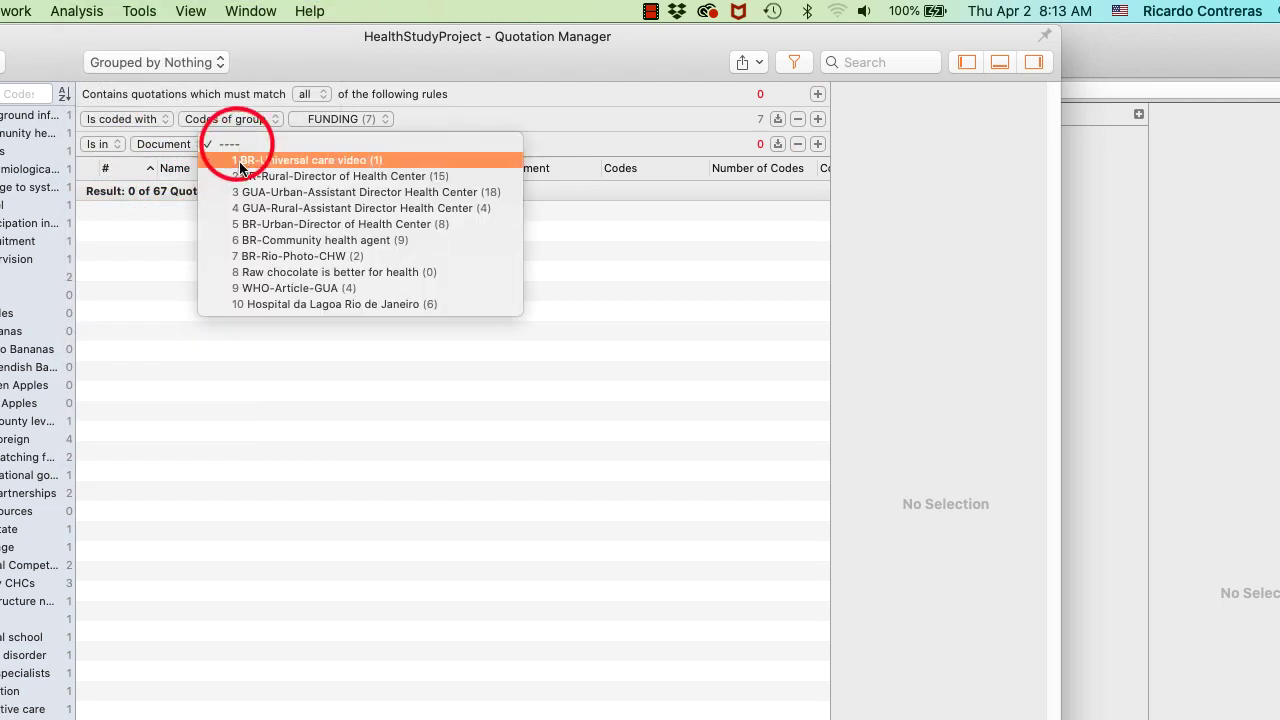
click(243, 190)
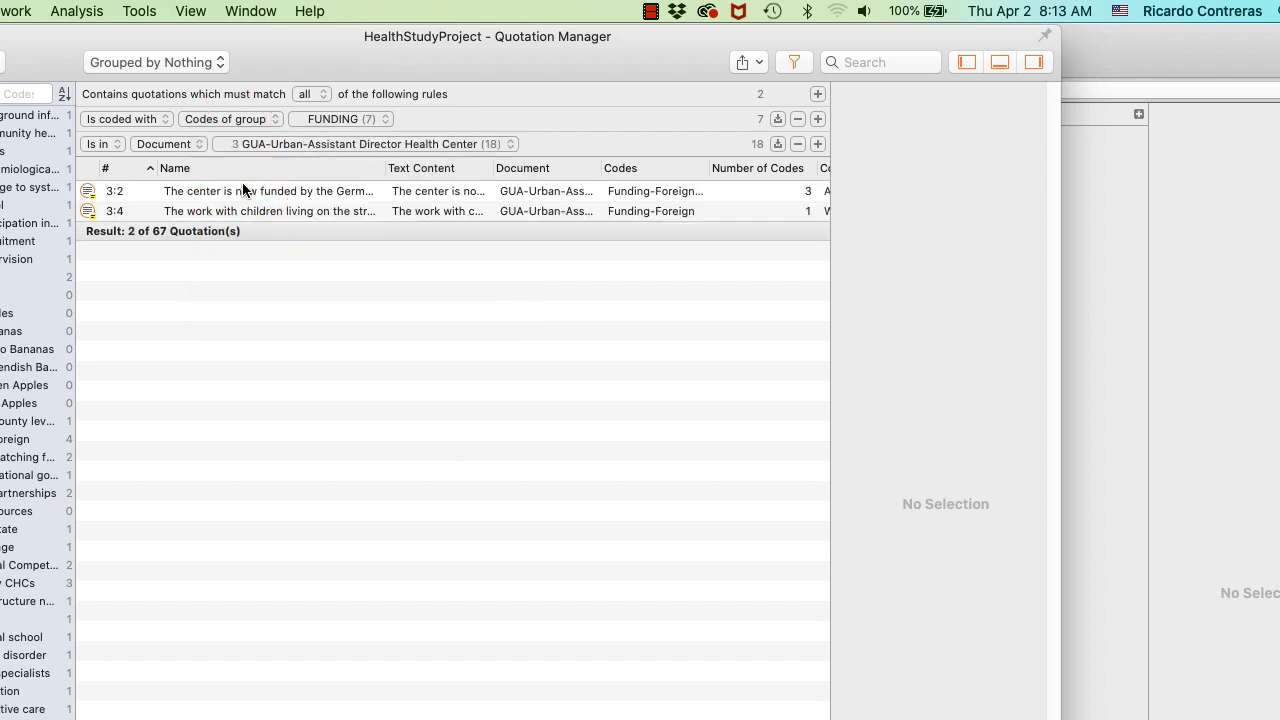
Change the second rule from a single document to Documents of group Site-BR.
click(166, 144)
click(196, 159)
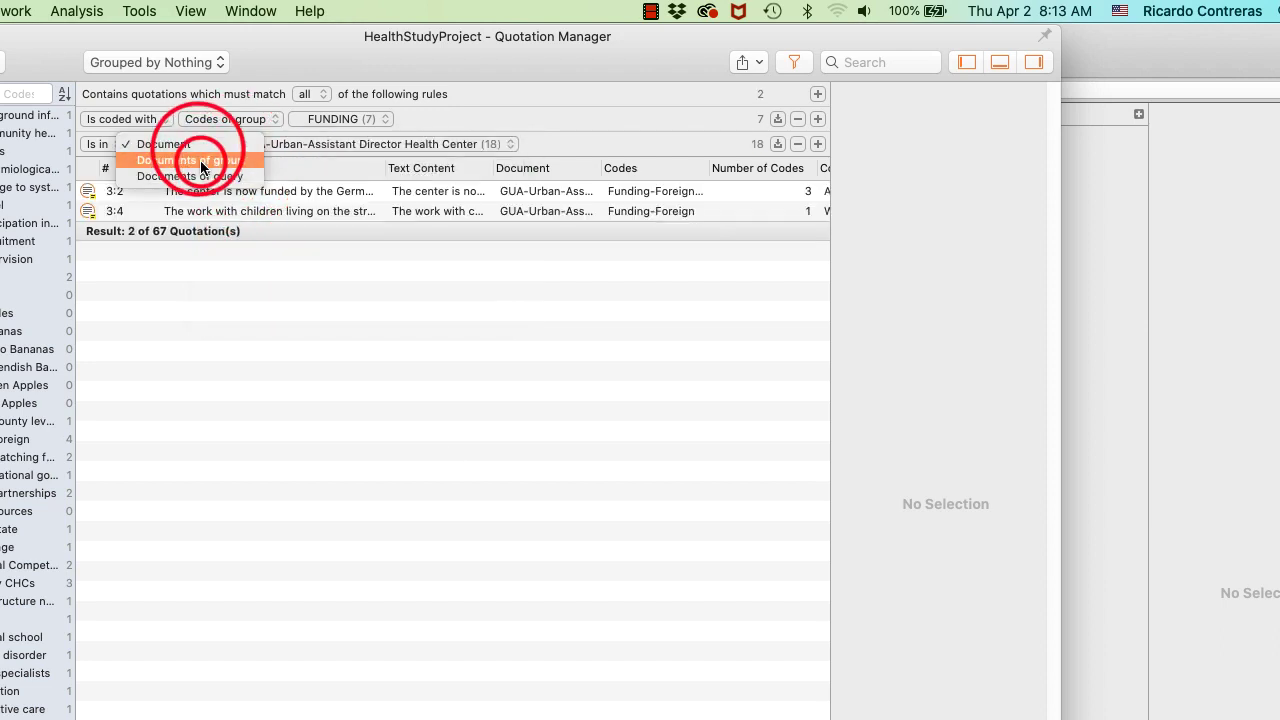
click(277, 138)
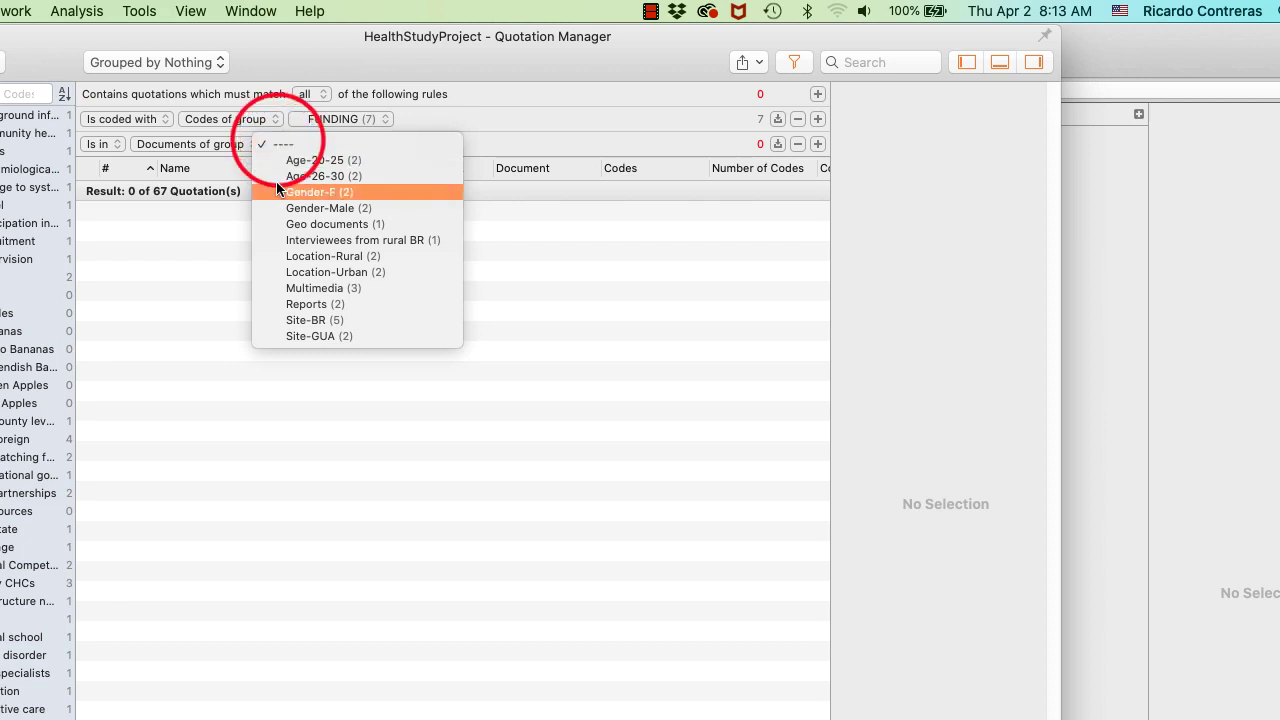
click(309, 319)
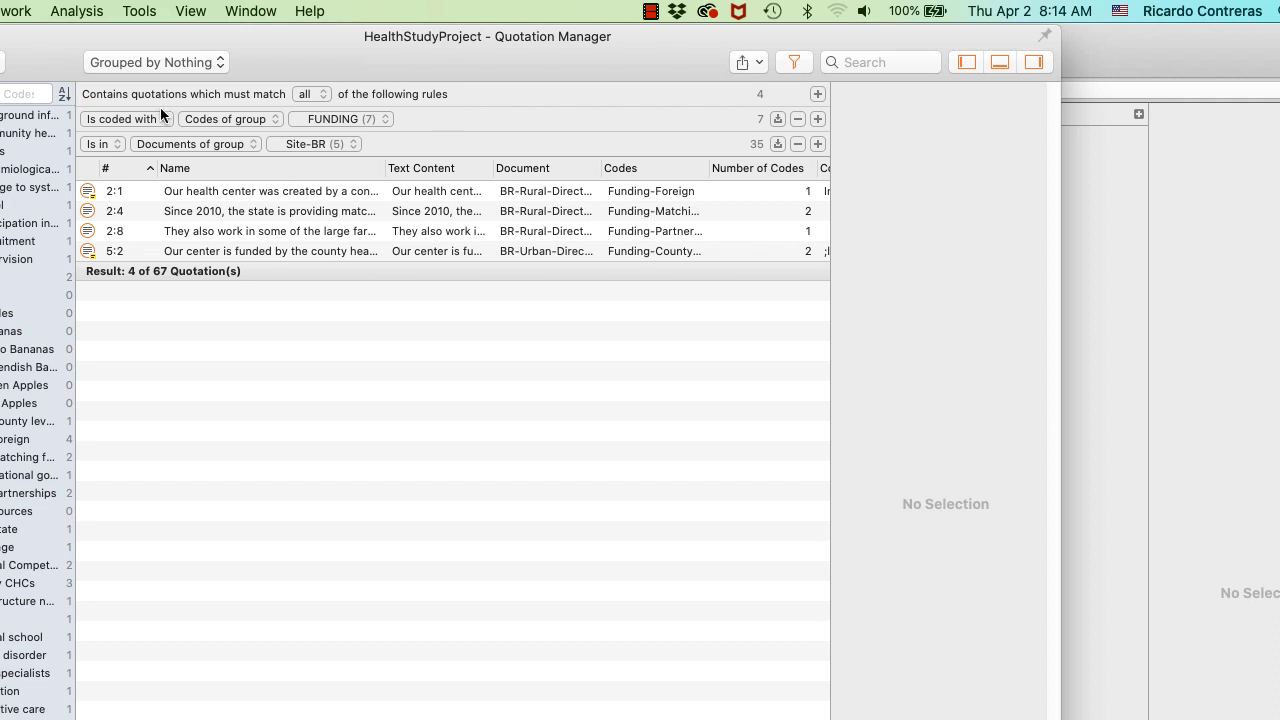
Review the criteria and operators available for the second rule, and close the Quotation Manager.
click(120, 140)
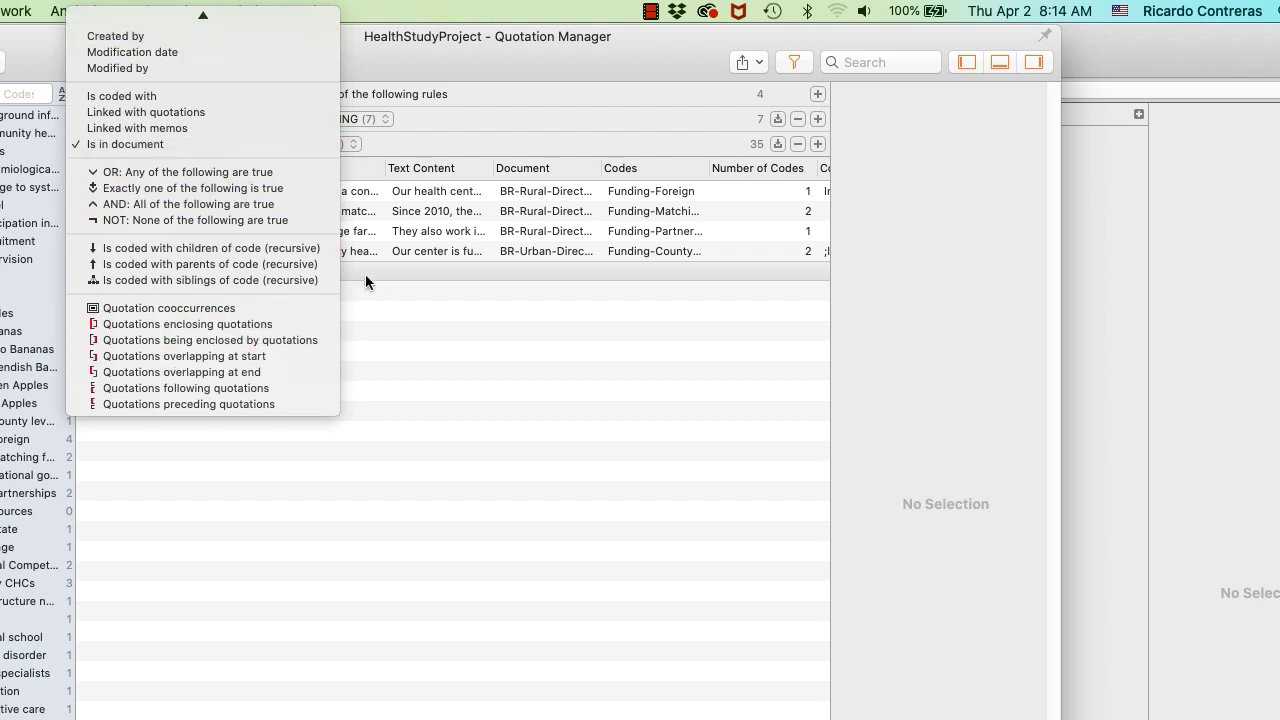
click(451, 355)
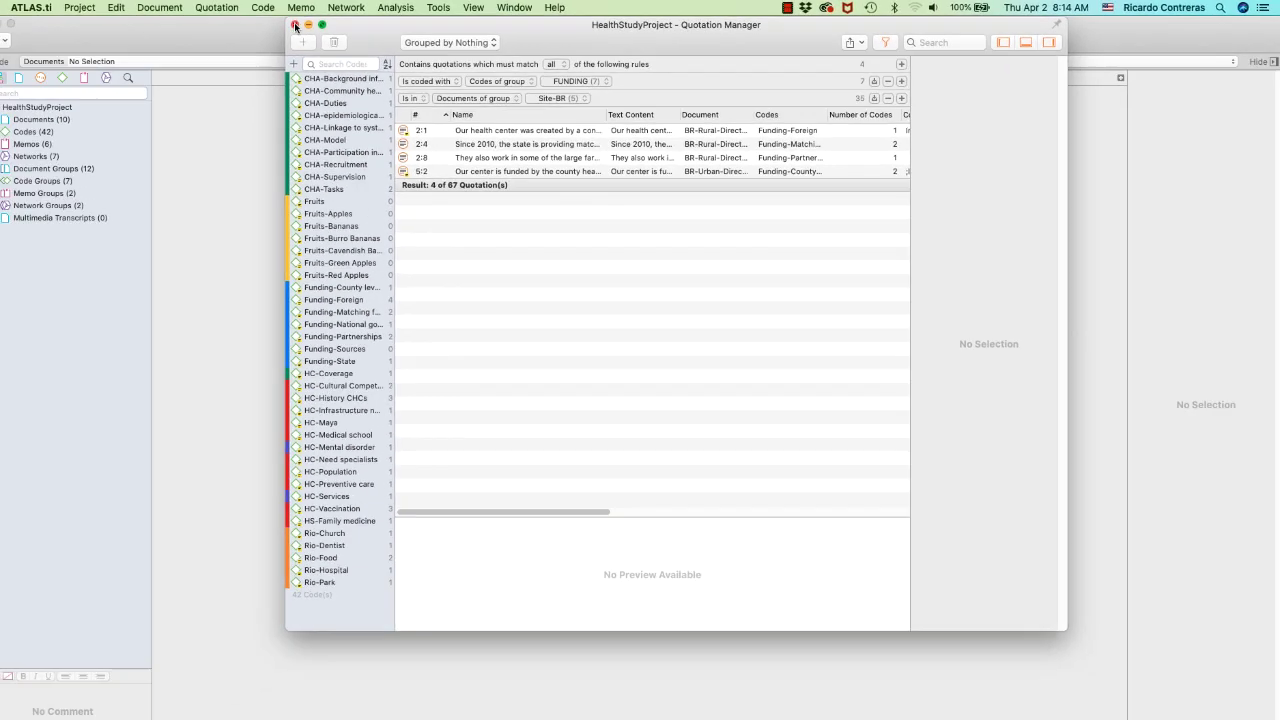
click(295, 25)
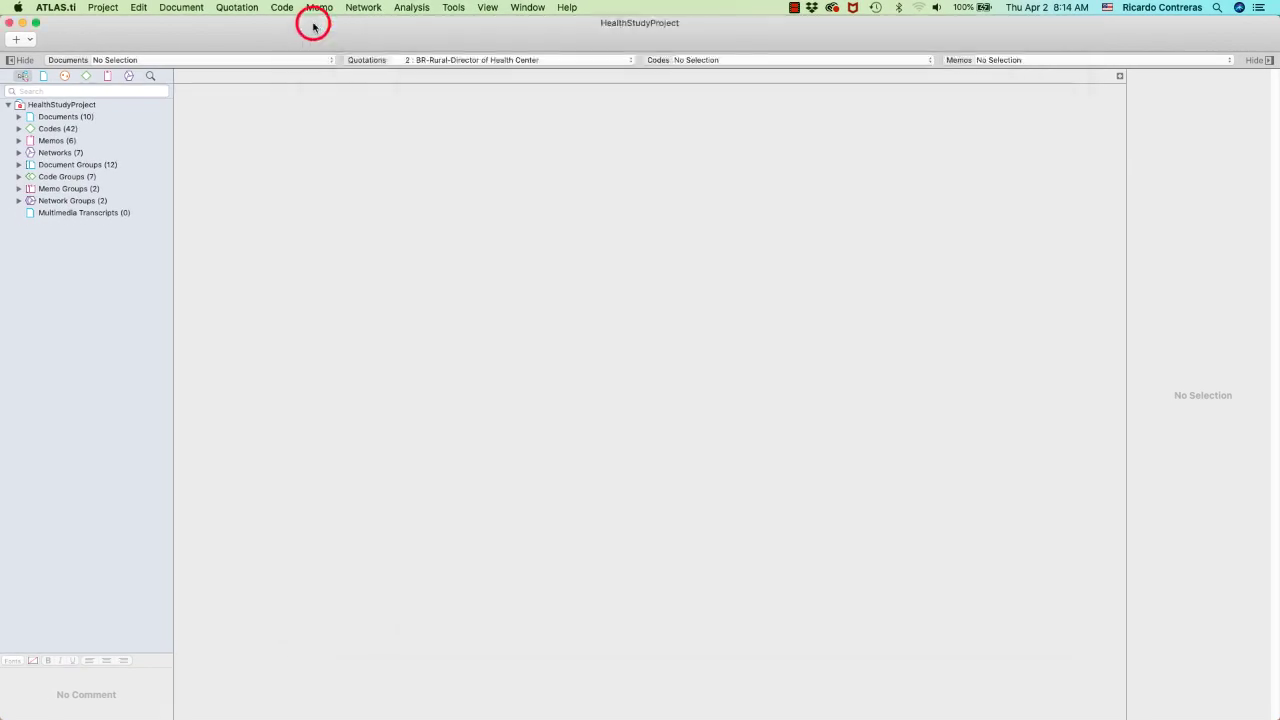
Search all documents for "health center" and open the hit about the consortium of NGOs in BR-Rural-Director of Health Center.
click(129, 77)
click(95, 93)
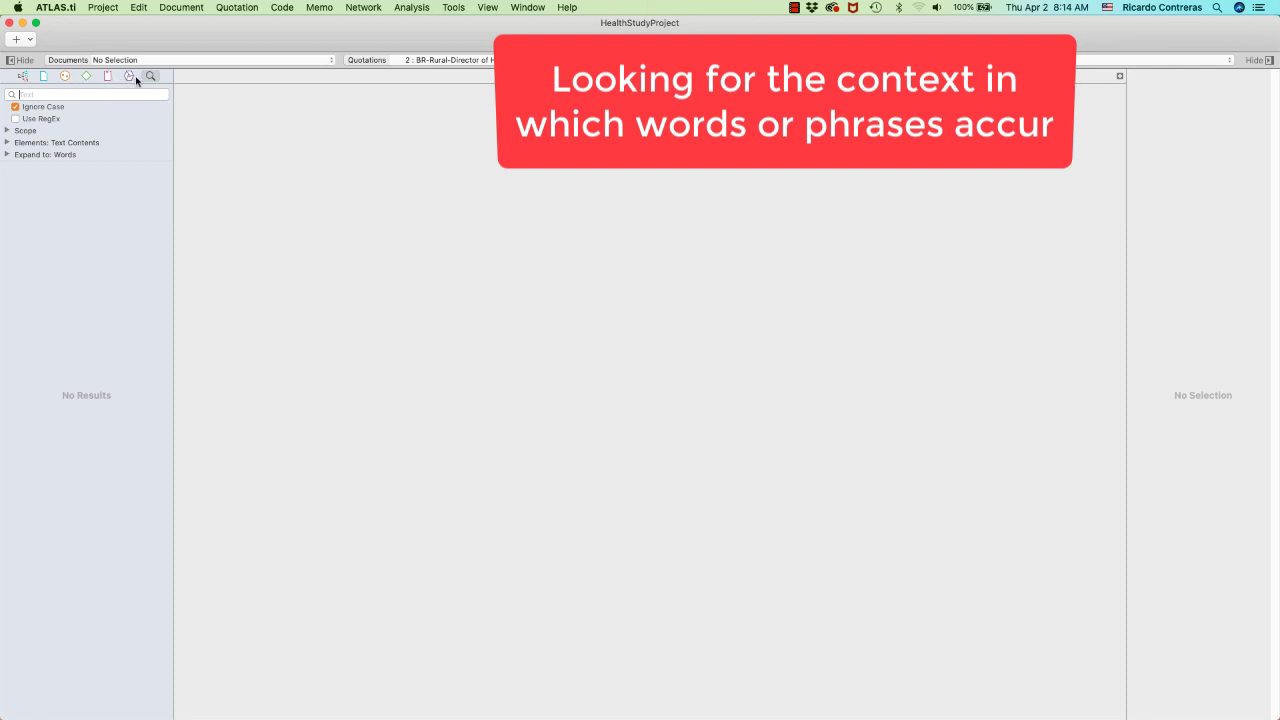
text(h)
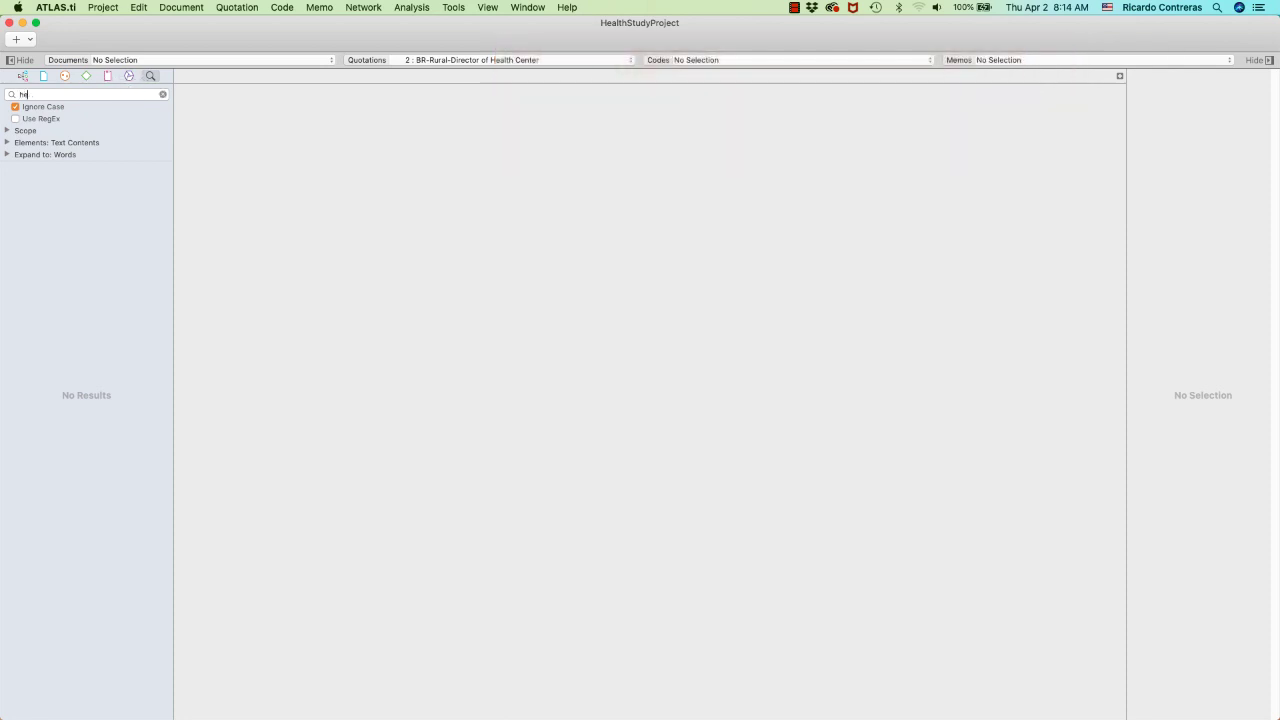
text(ealth center)
click(7, 131)
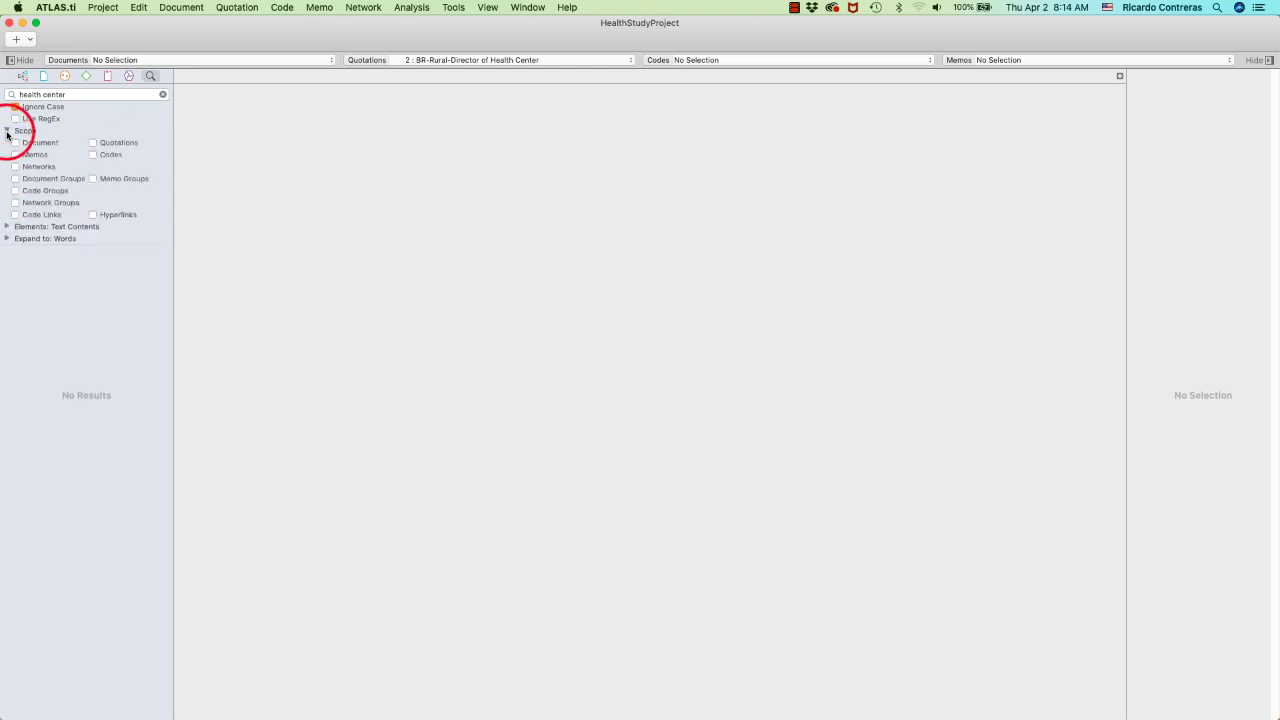
click(15, 143)
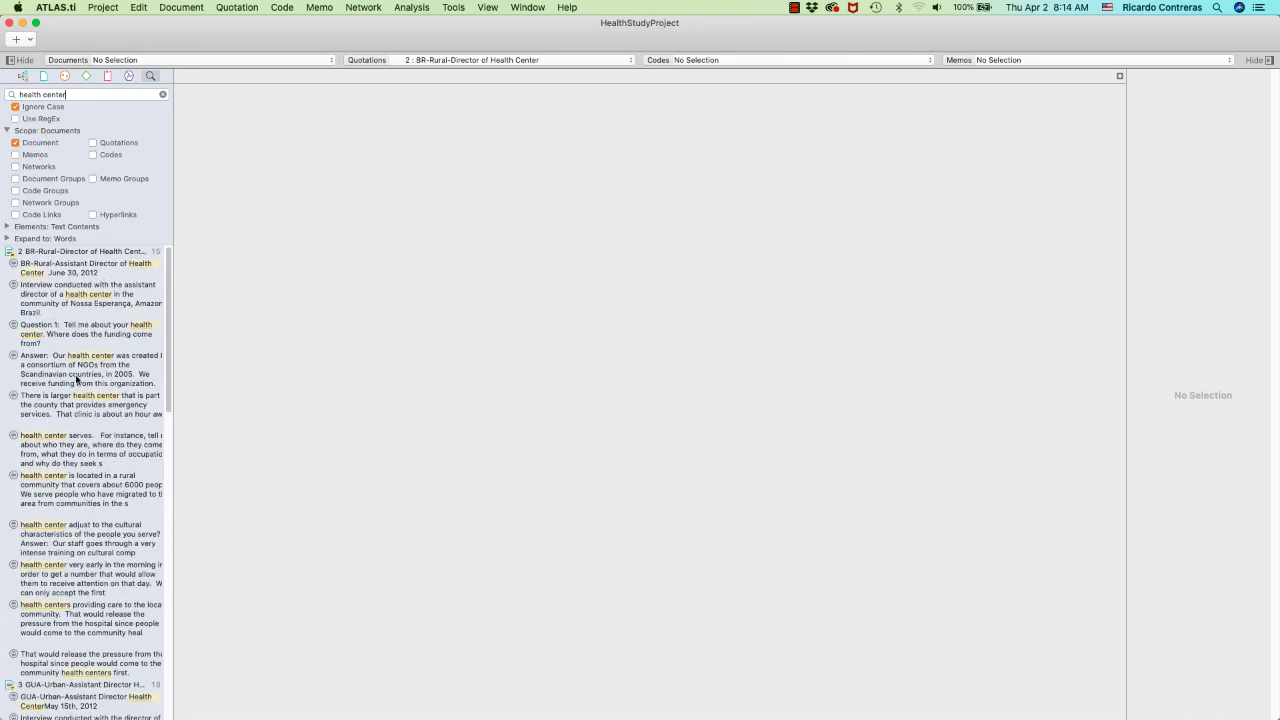
click(78, 374)
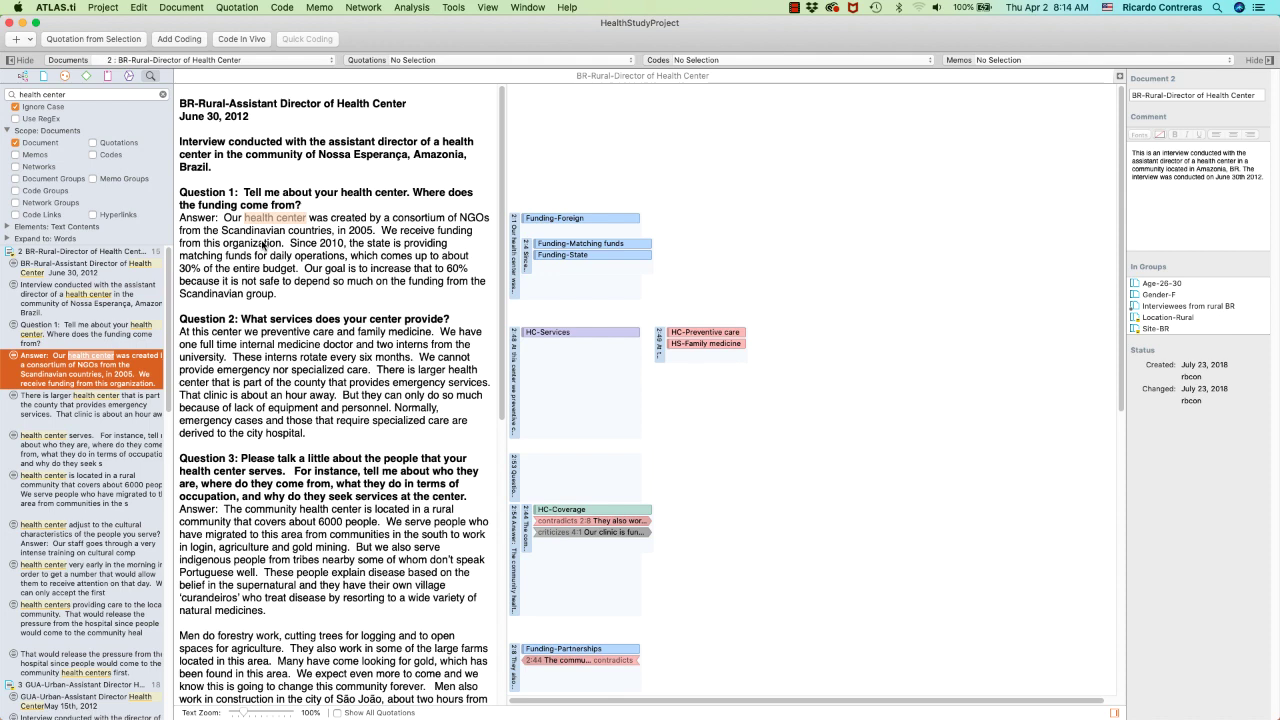
Switch the search scope from Document to Quotations and open the hit in quotation 2:1.
click(15, 143)
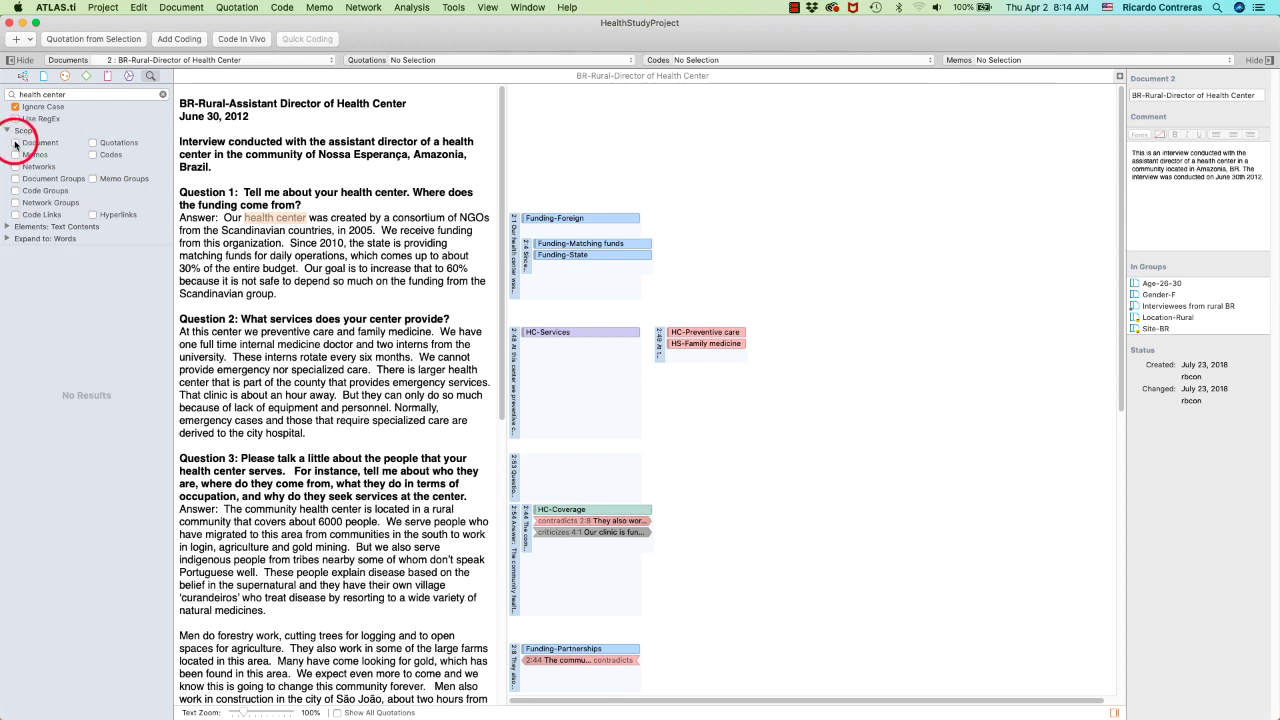
click(92, 143)
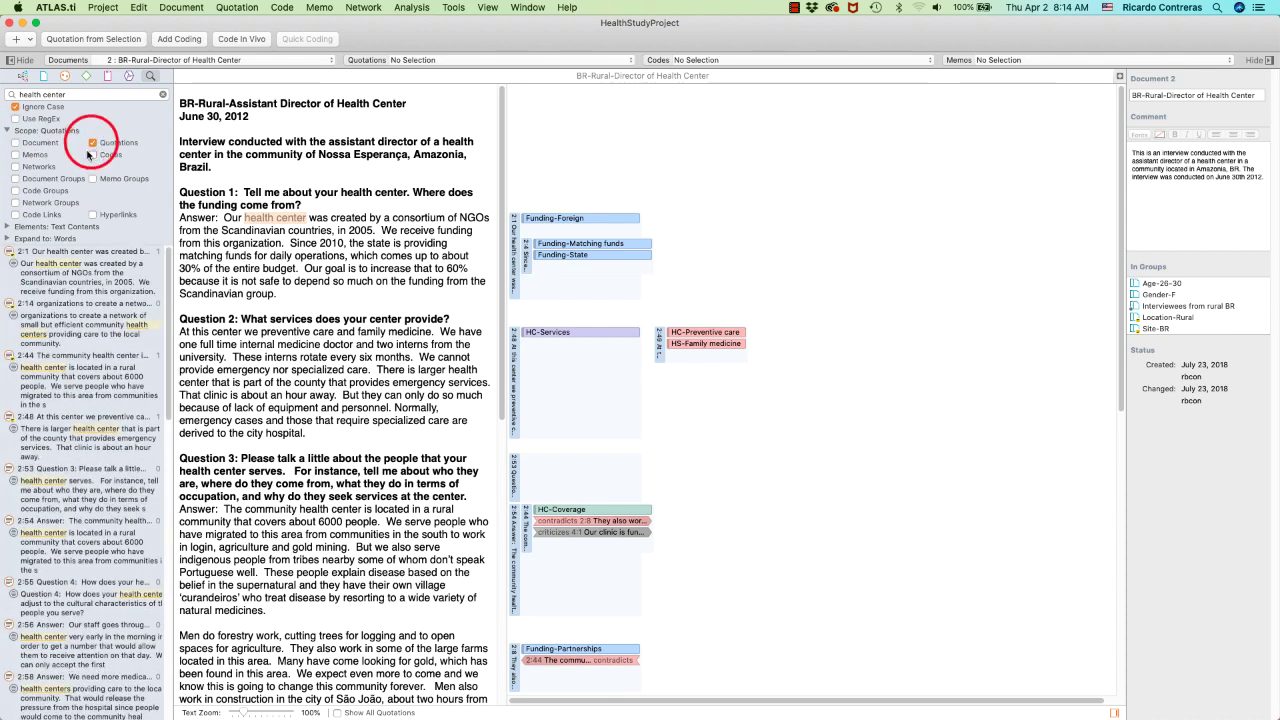
click(55, 273)
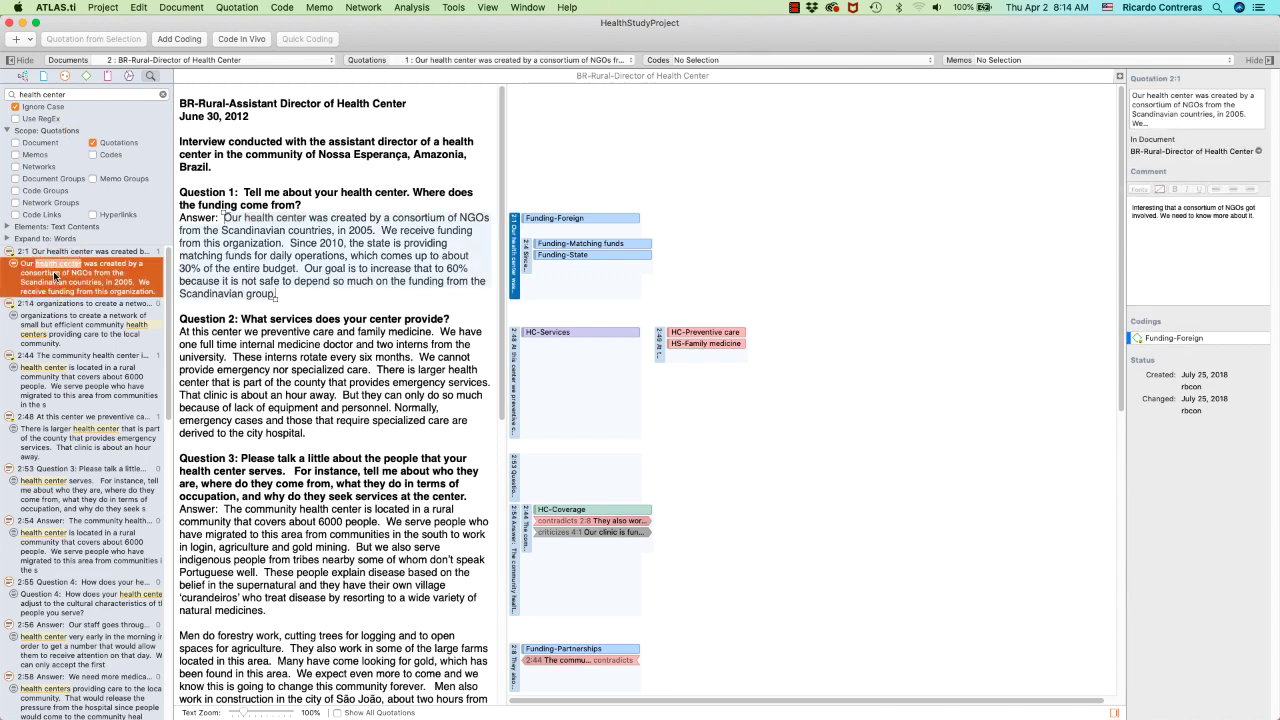
Search only the codes for "health center" instead of the quotations, and clear the Codes scope again.
click(60, 94)
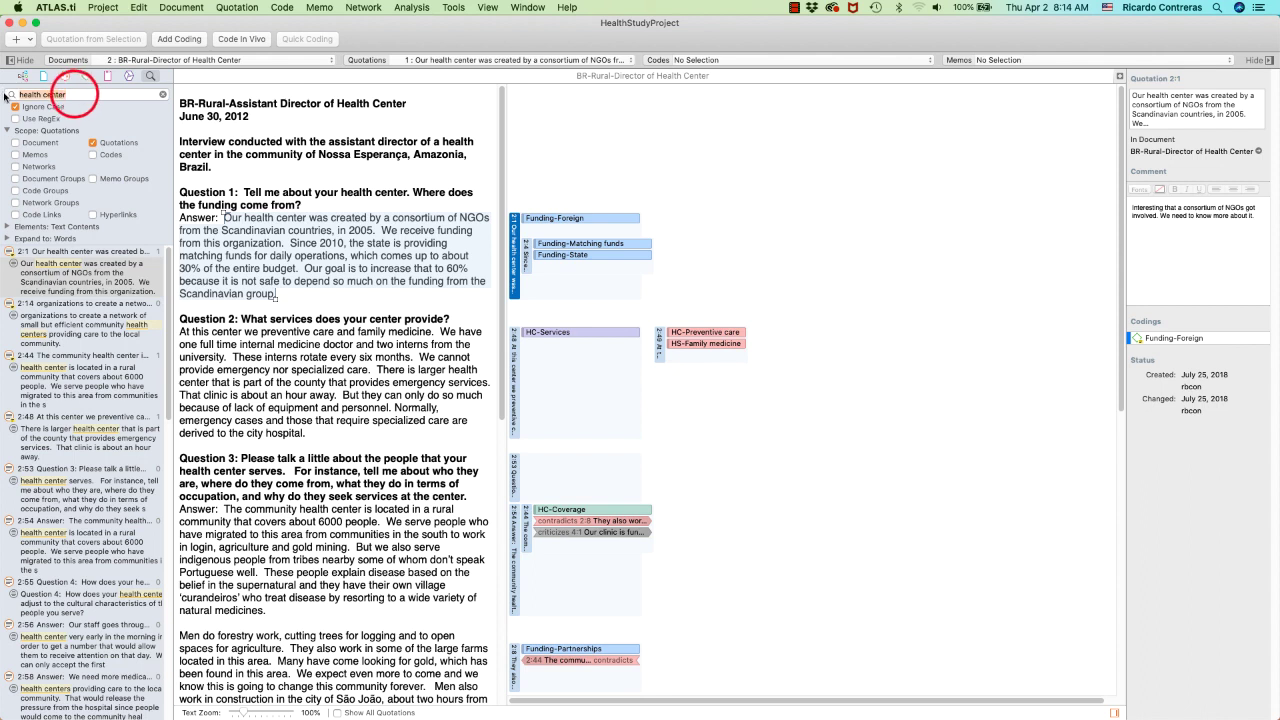
click(93, 143)
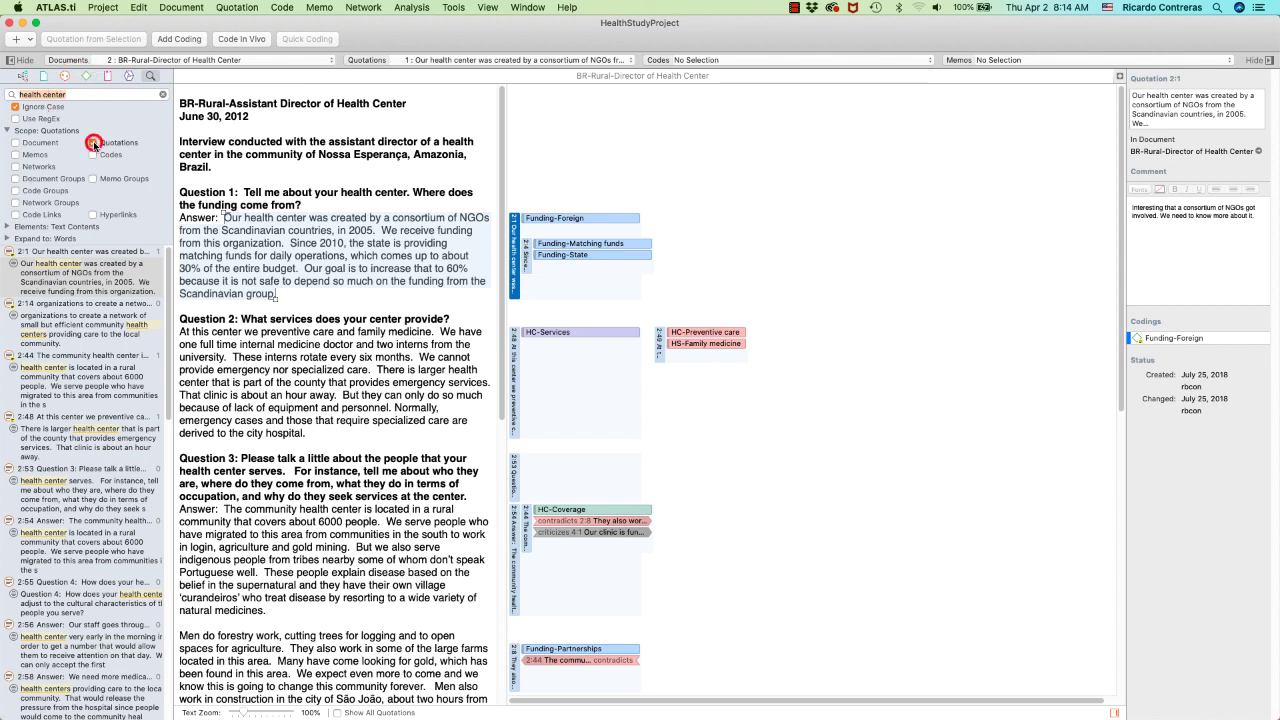
click(92, 155)
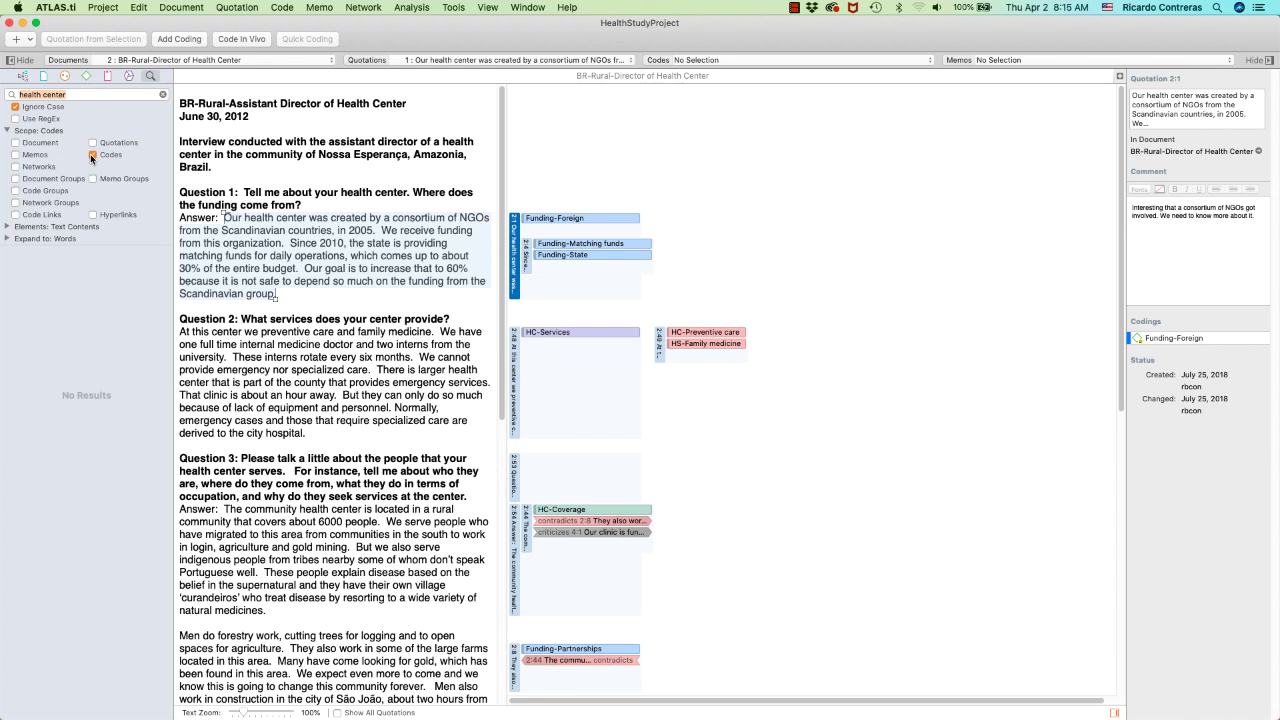
click(92, 155)
click(93, 143)
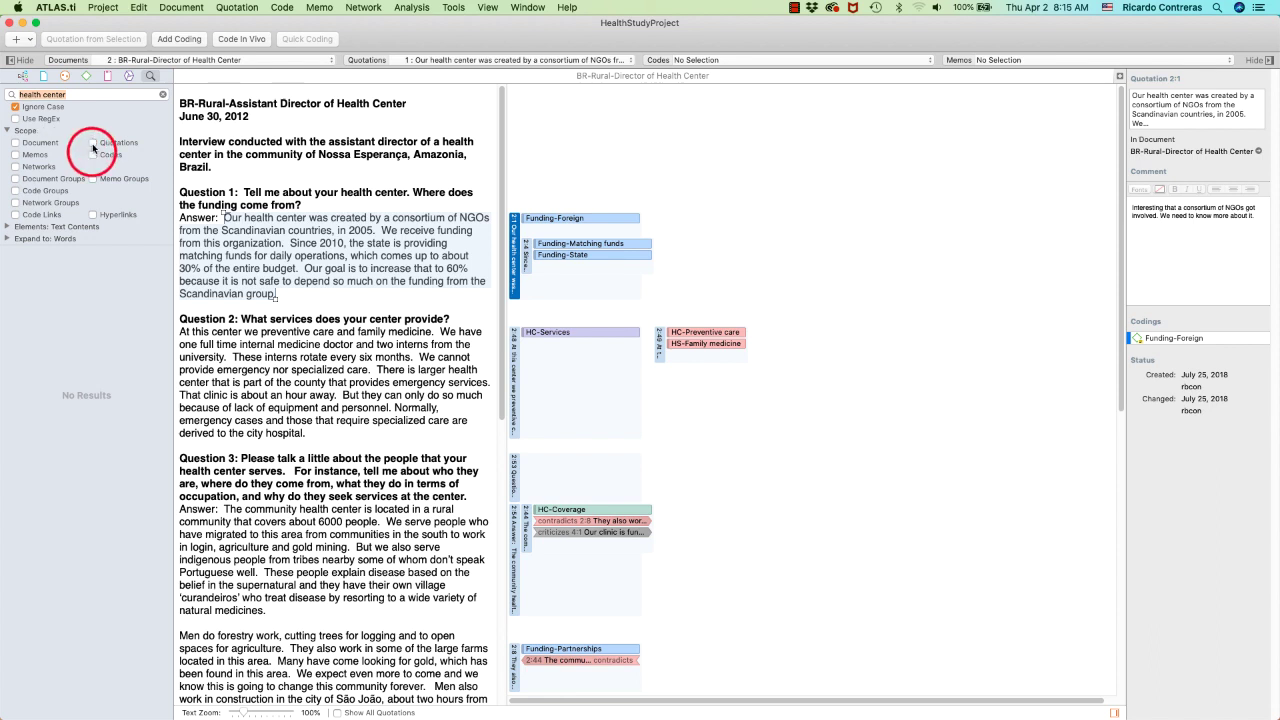